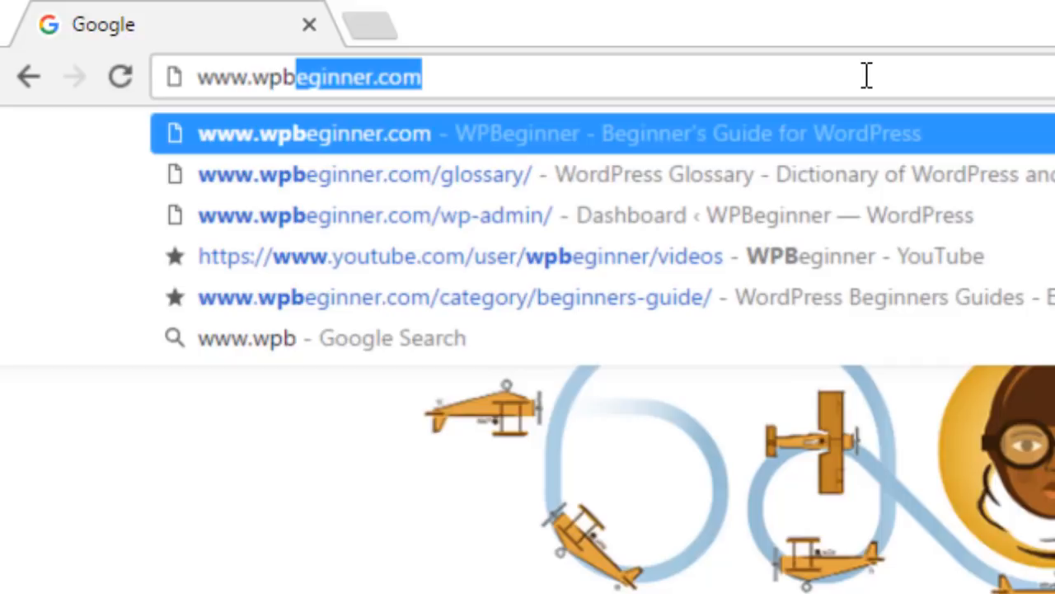
text(eginner.com)
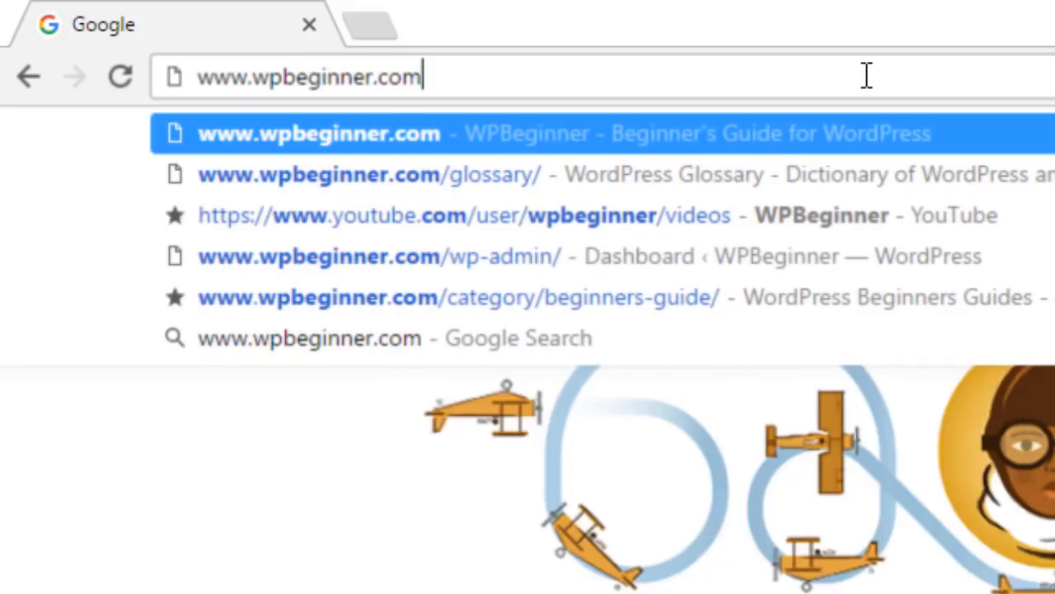
text(/refe)
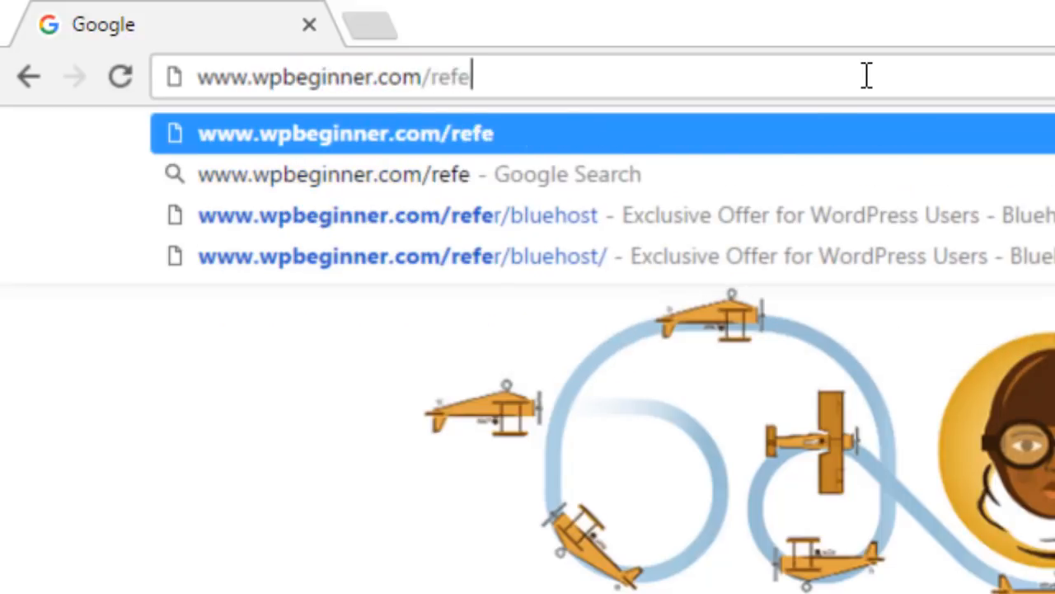
text(r/blu)
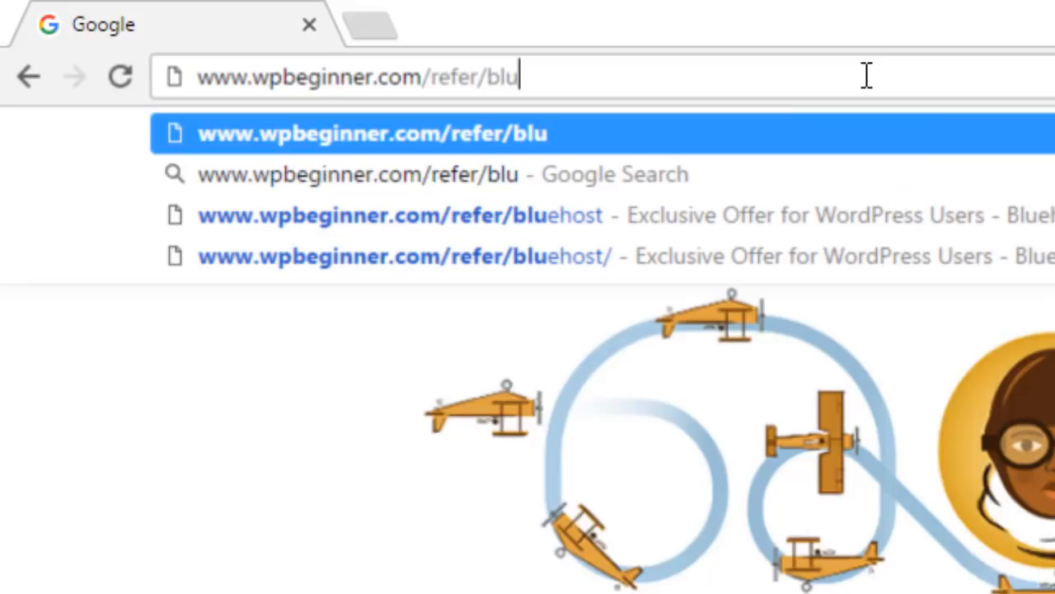
text(ehost)
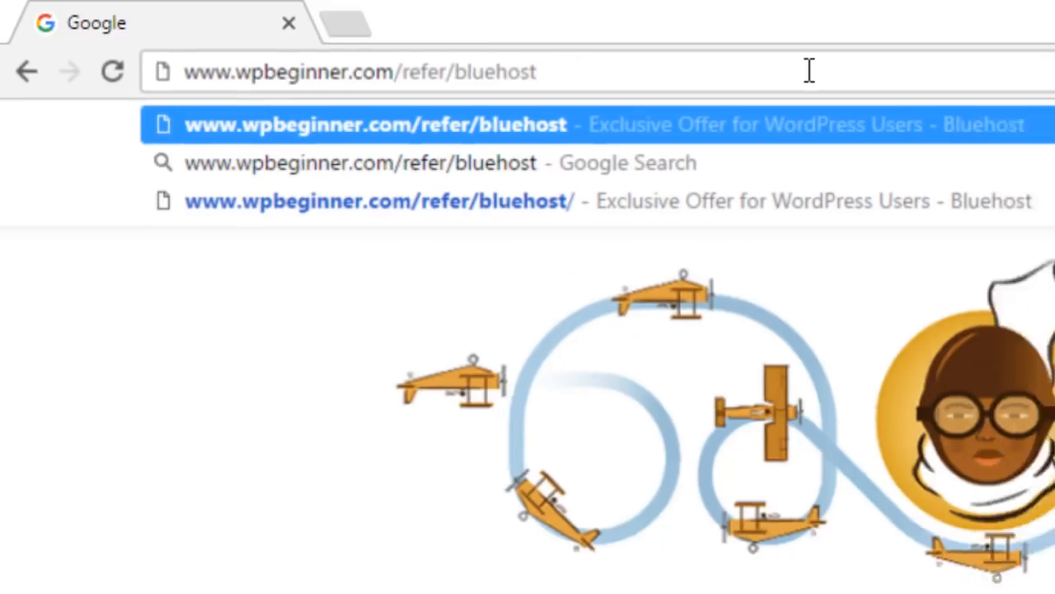
key(Return)
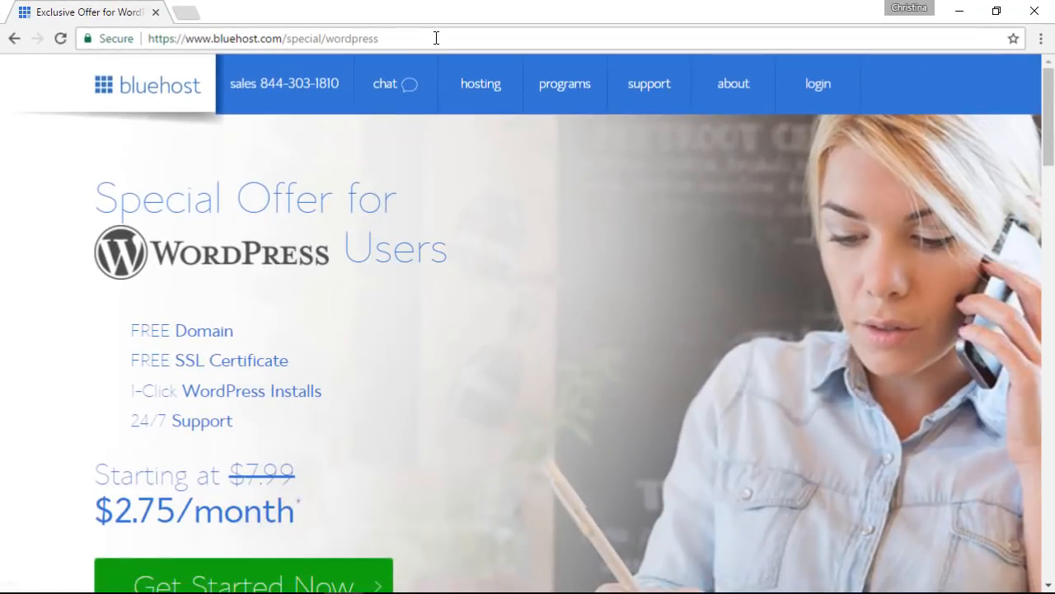
Step: Start the Bluehost WordPress hosting signup and choose the plus plan
scroll(410, 292, down, 1)
click(261, 502)
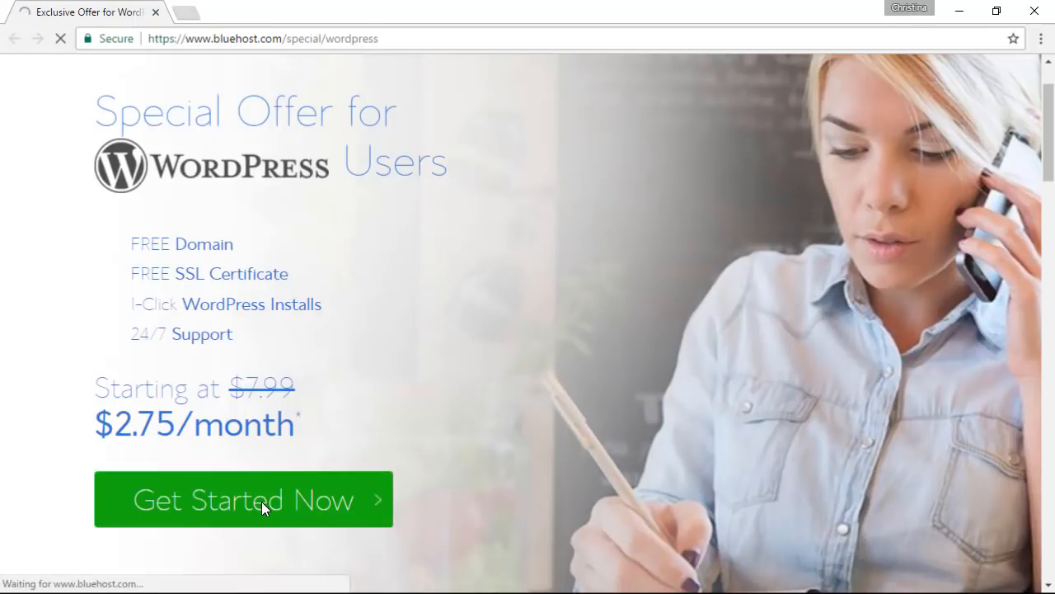
scroll(173, 280, down, 2)
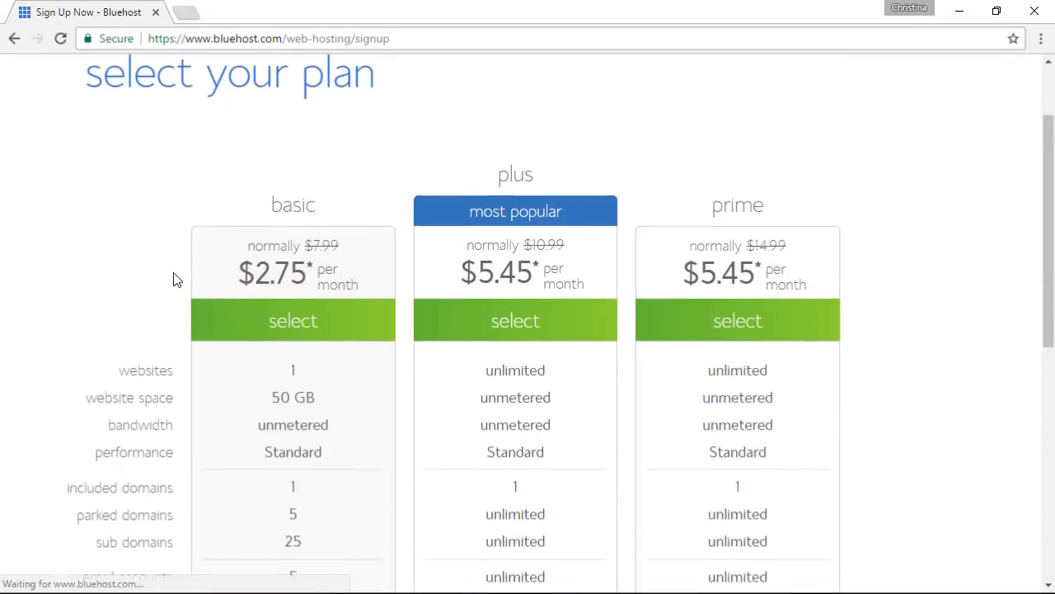
scroll(173, 273, down, 1)
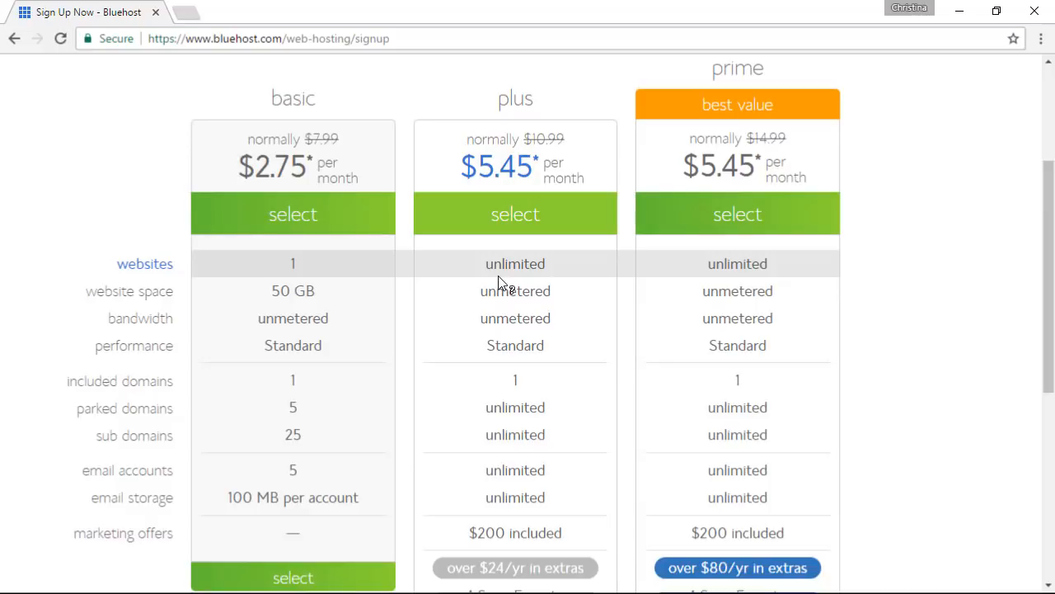
scroll(497, 276, down, 1)
click(513, 155)
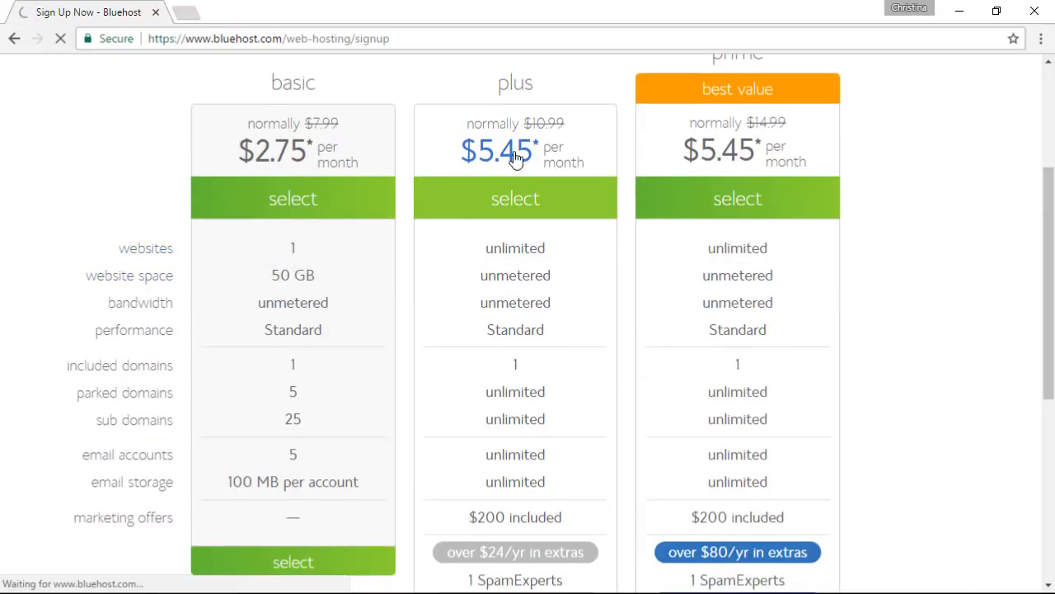
Step: Request the new free domain startawpsite and continue to account creation
click(226, 425)
text(start)
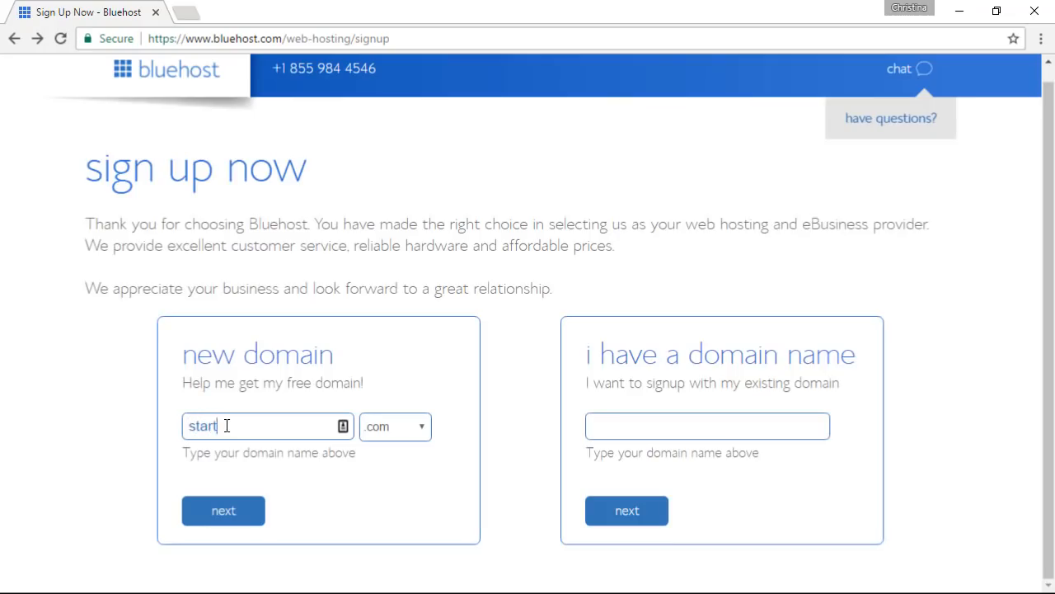
text(awpsite)
click(232, 511)
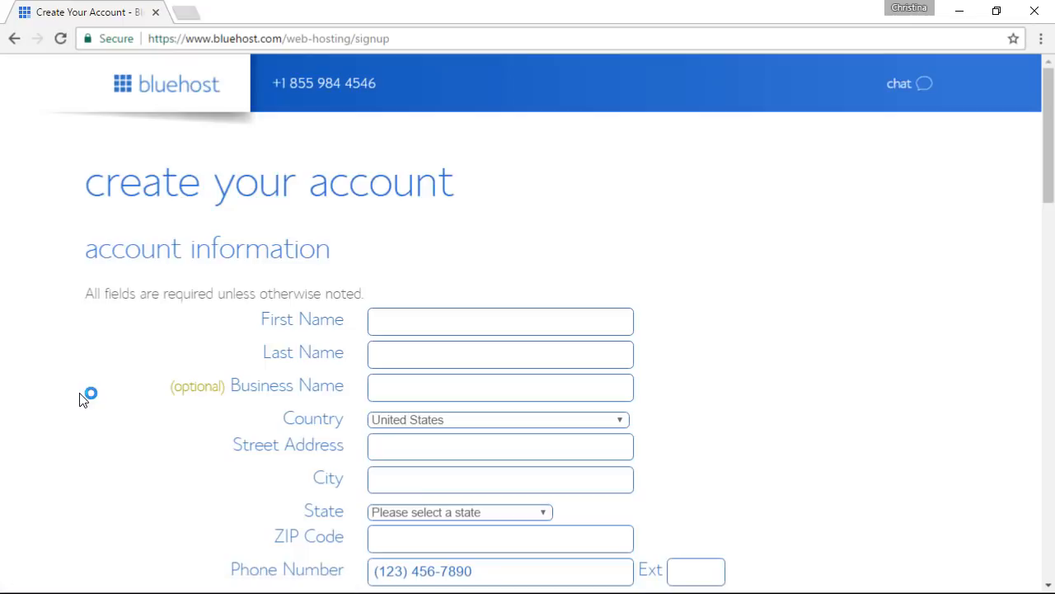
Step: Switch the account plan to Plus 12 Month Price
scroll(83, 400, down, 1)
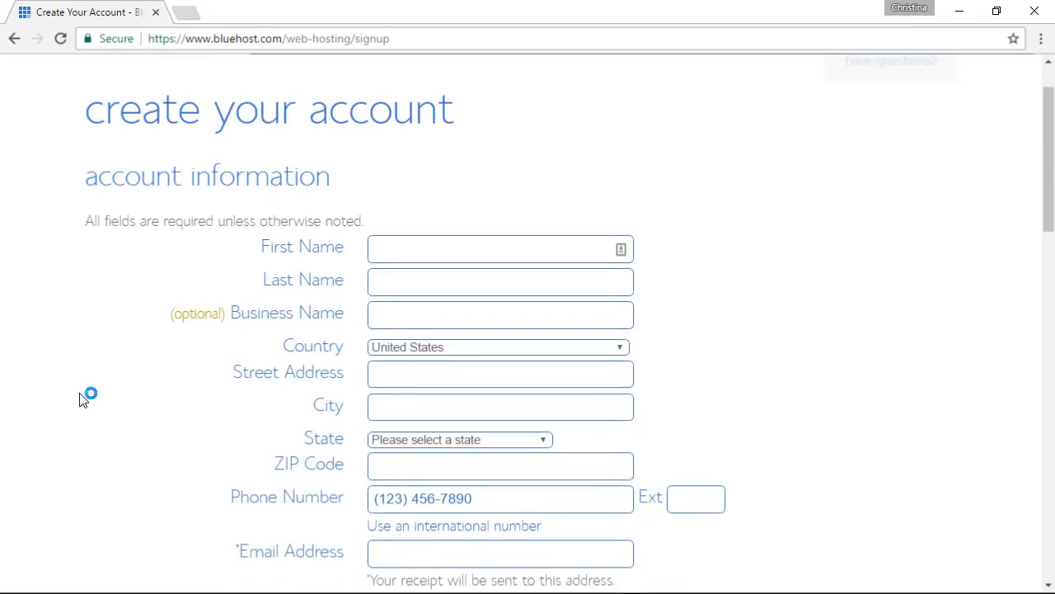
scroll(83, 400, down, 1)
scroll(82, 400, down, 6)
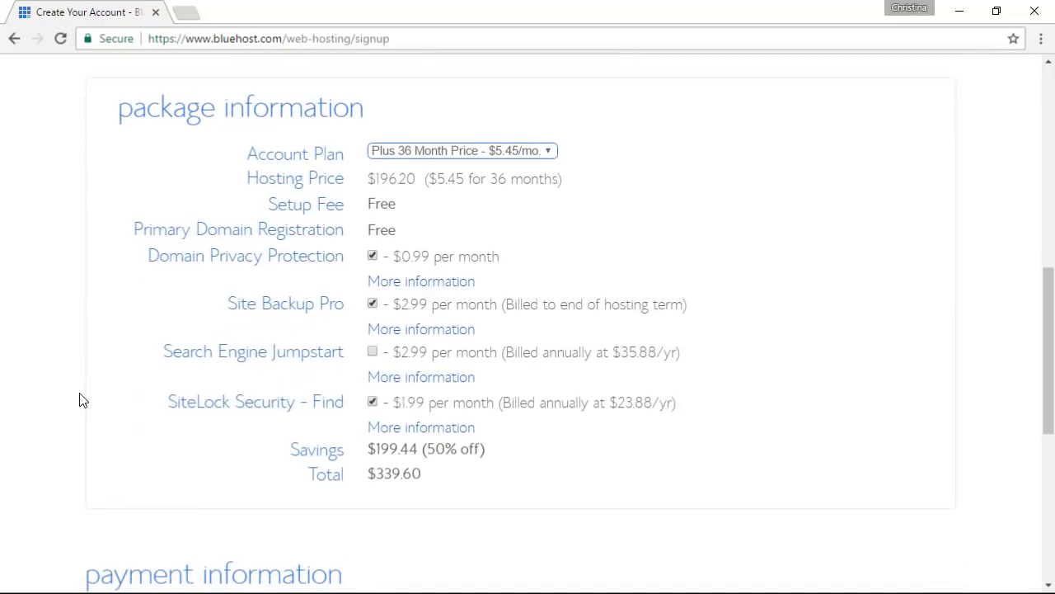
scroll(78, 398, down, 1)
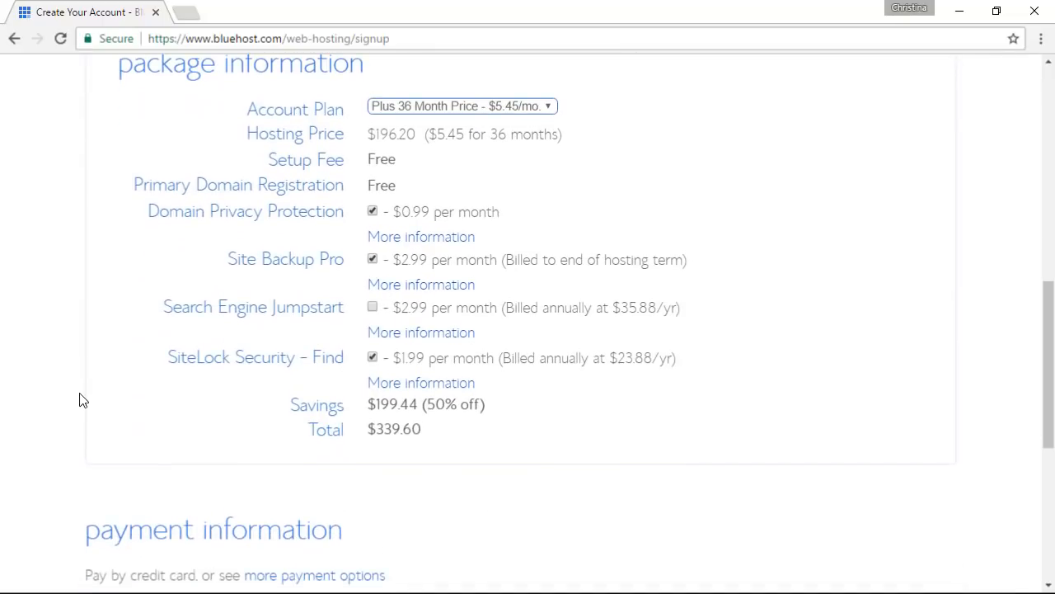
click(471, 109)
click(440, 123)
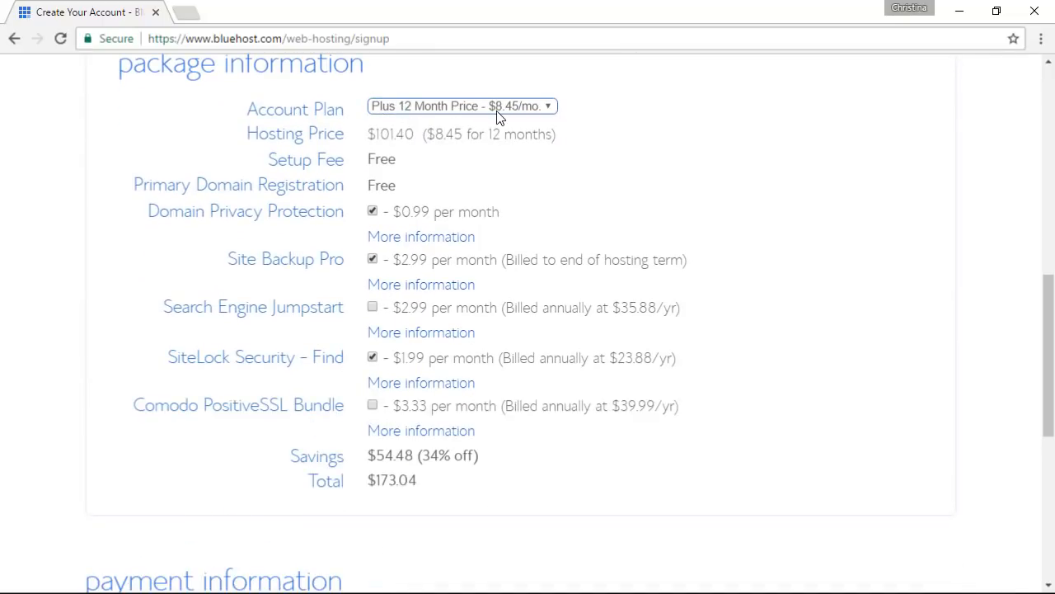
Step: Turn off Domain Privacy and remove Site Backup Pro and SiteLock, bringing the total to $101.40
click(372, 211)
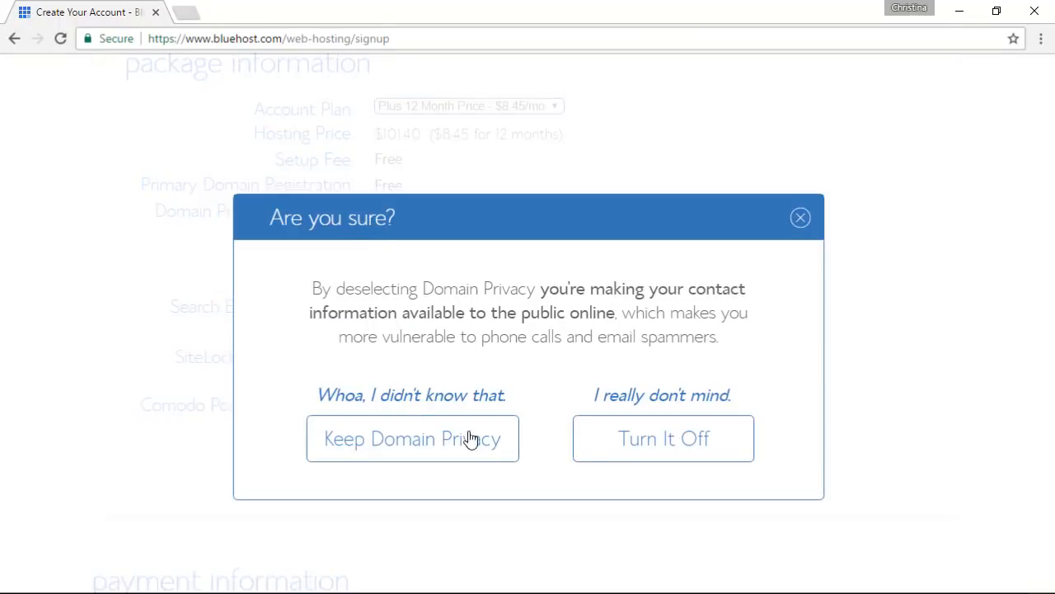
click(635, 444)
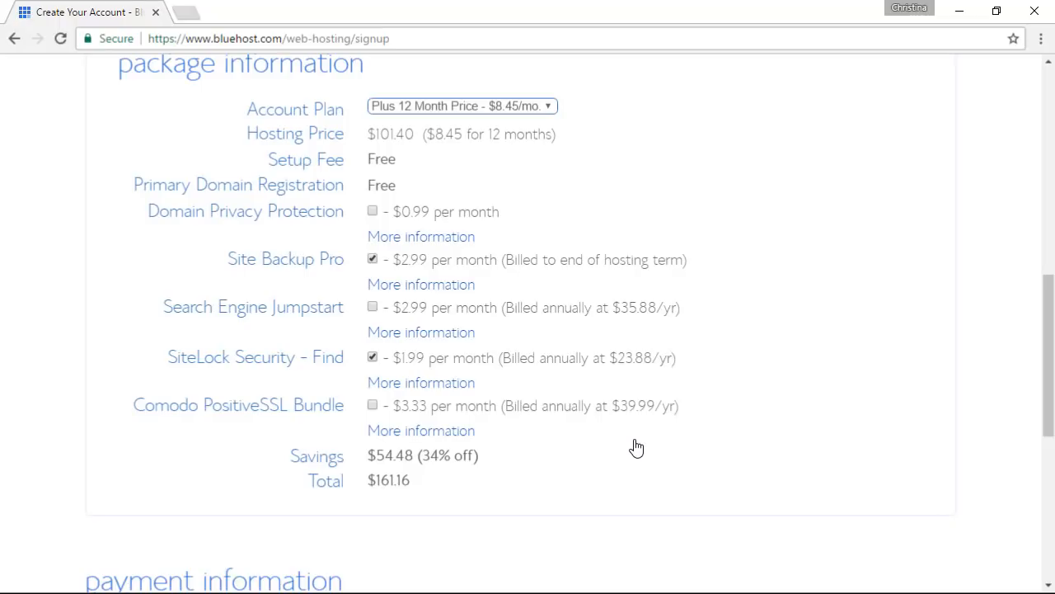
click(372, 261)
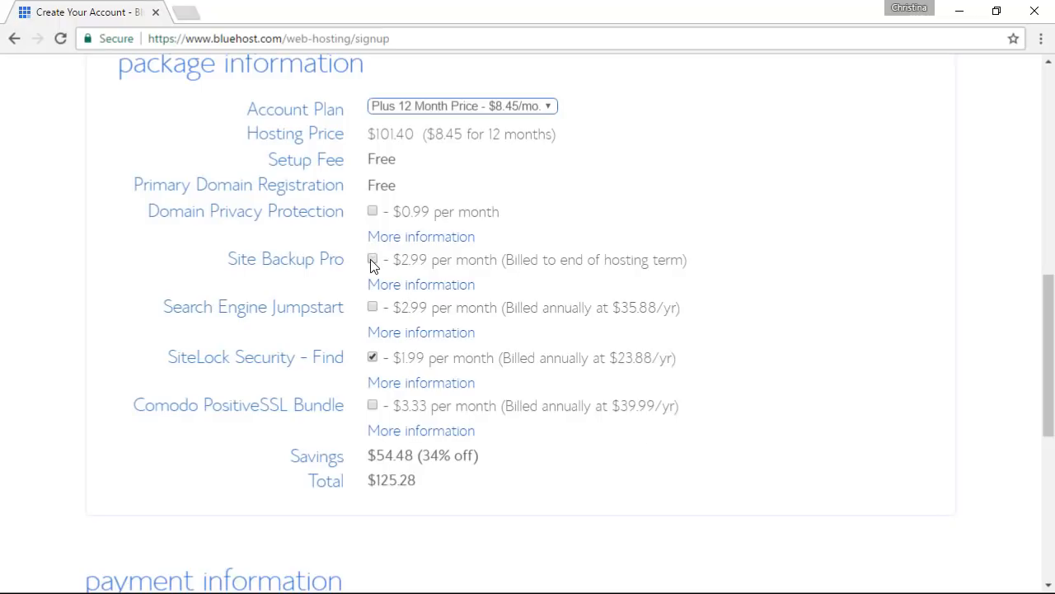
click(373, 358)
scroll(529, 468, down, 1)
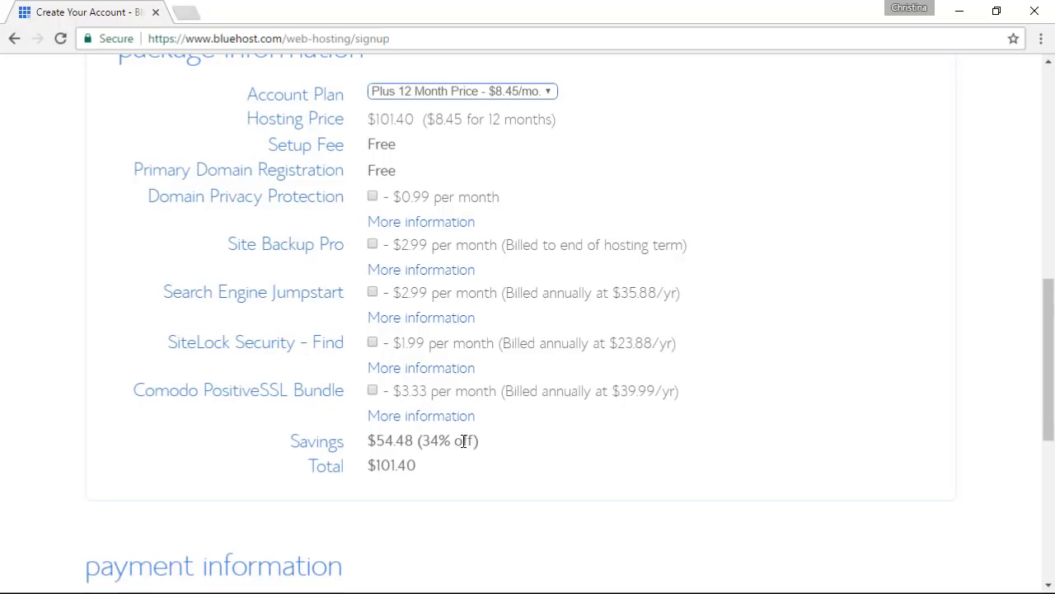
drag(479, 441, 432, 441)
click(432, 441)
scroll(503, 452, down, 2)
scroll(504, 452, down, 1)
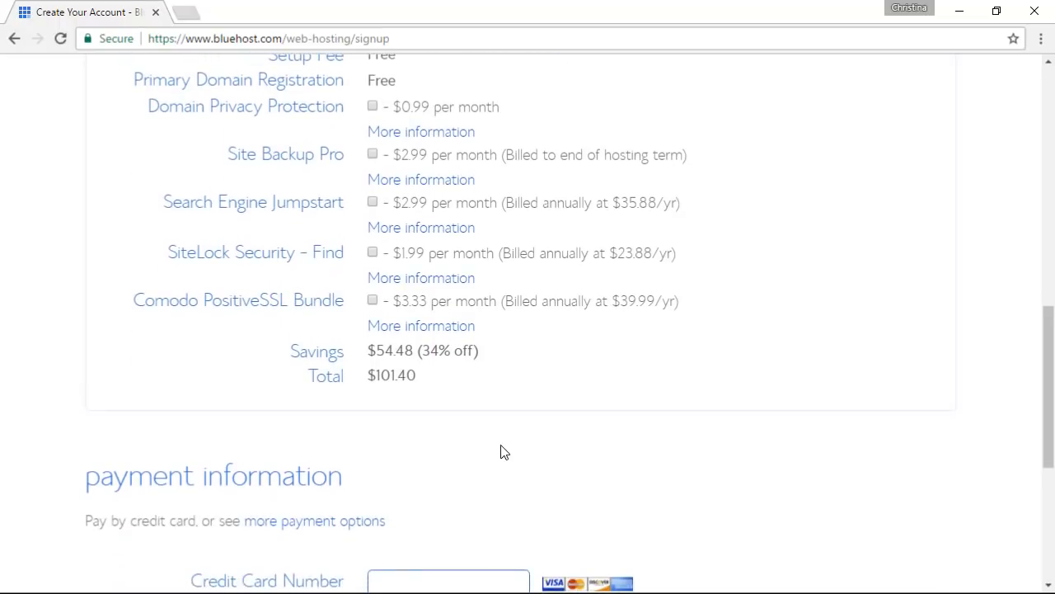
scroll(504, 452, down, 2)
scroll(503, 452, down, 1)
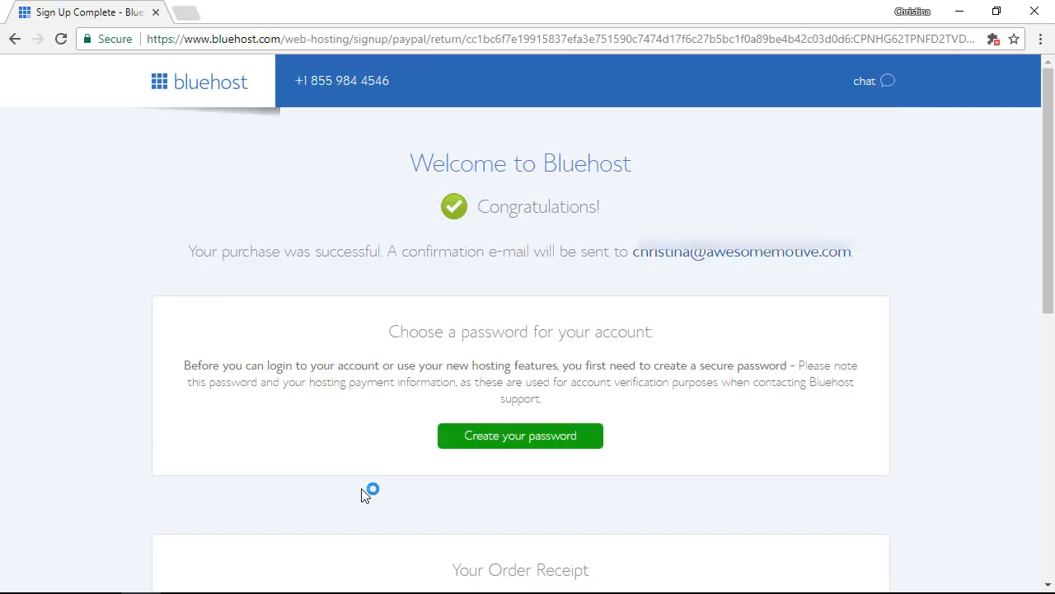
Step: Create the hosting account password, accept the terms, and log in
scroll(365, 494, down, 1)
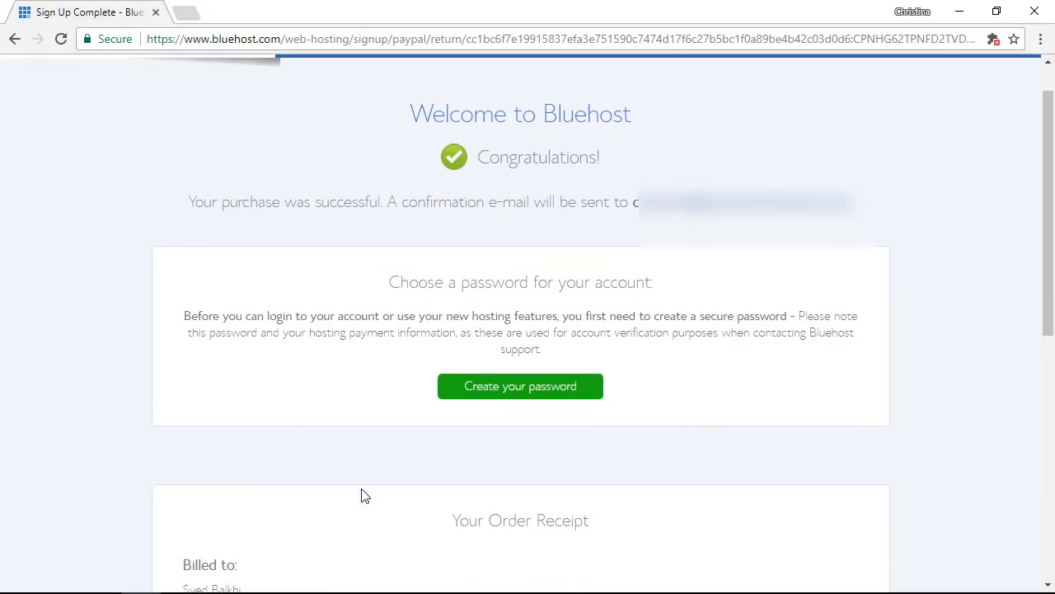
click(502, 392)
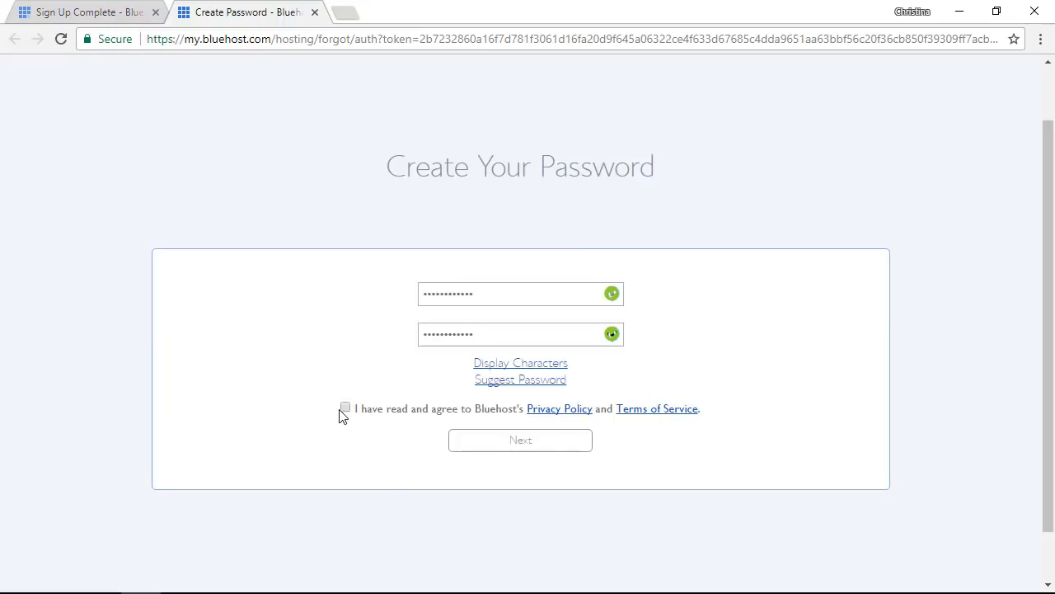
click(344, 410)
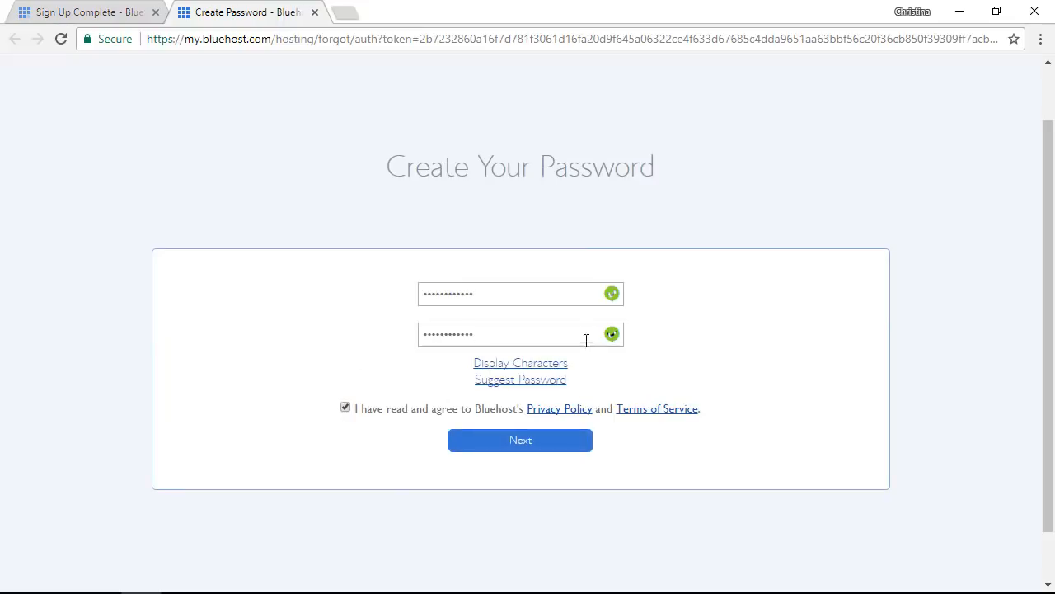
click(517, 446)
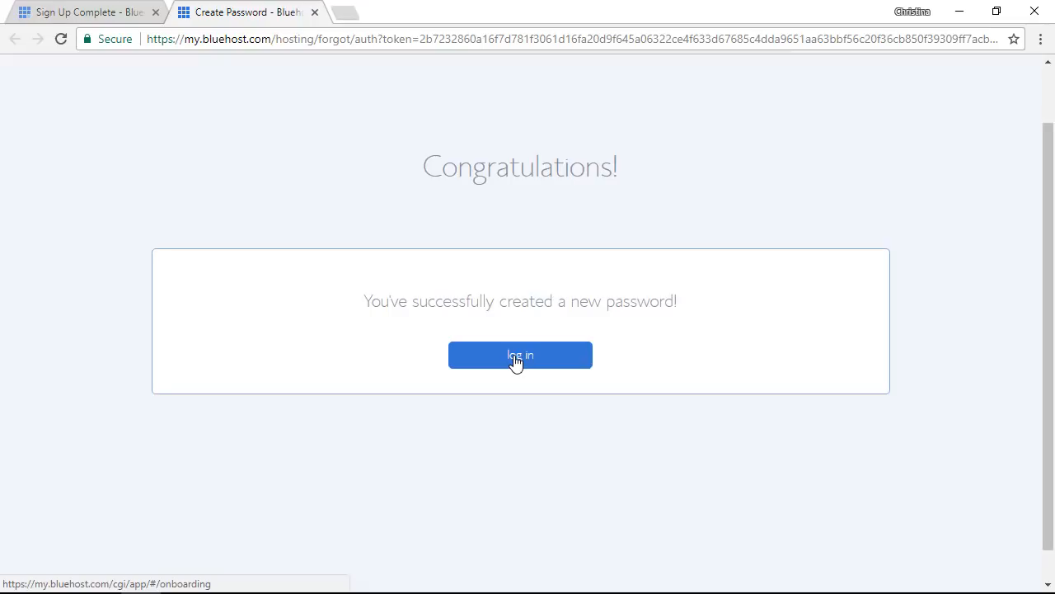
click(518, 355)
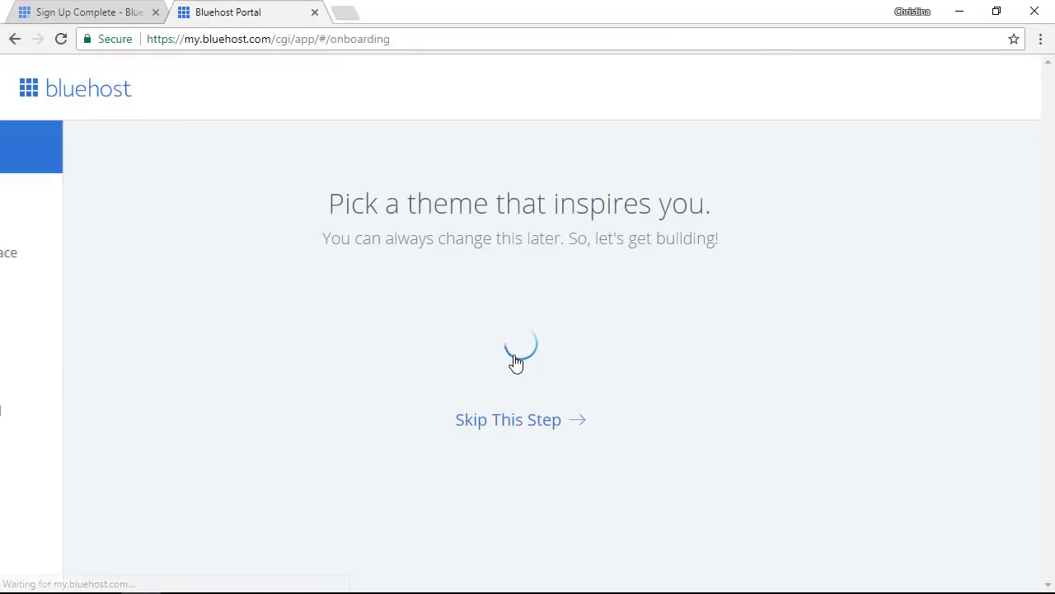
Step: Skip the starter theme and start building the site to enter the WordPress dashboard
scroll(36, 201, down, 3)
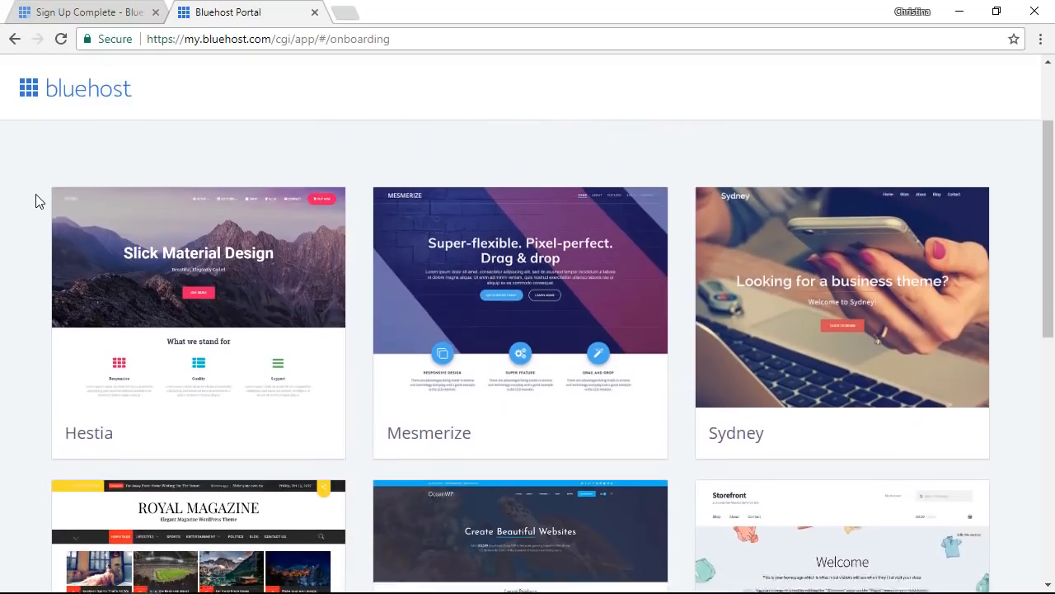
scroll(36, 198, down, 5)
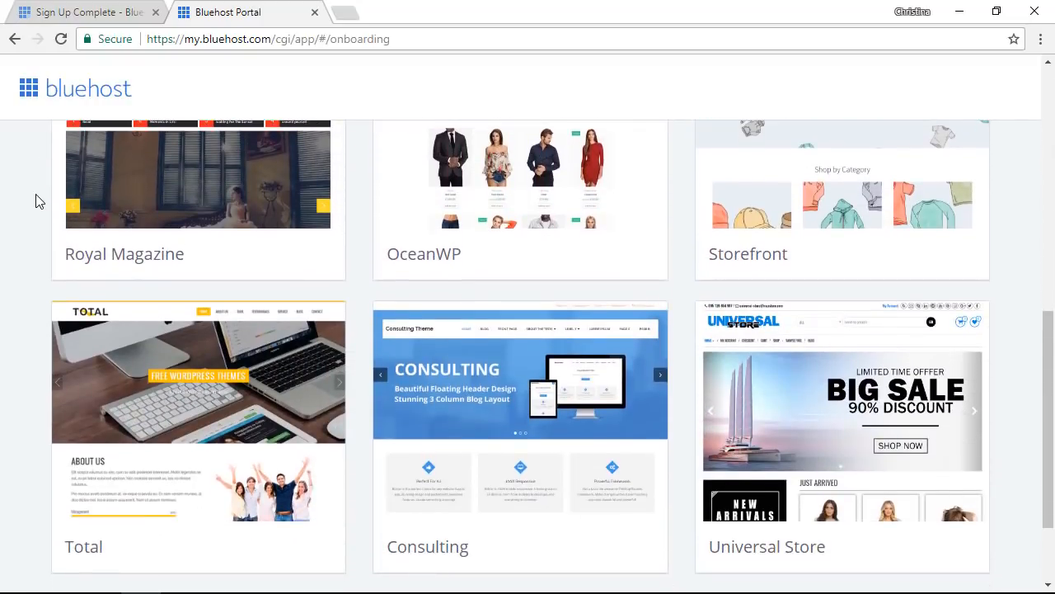
scroll(36, 200, down, 2)
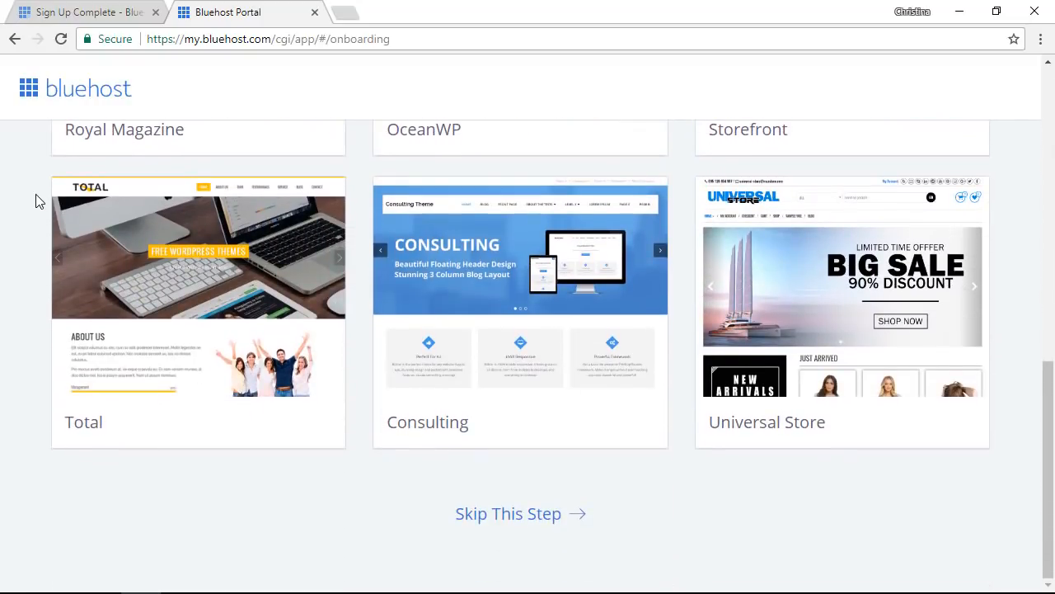
click(511, 523)
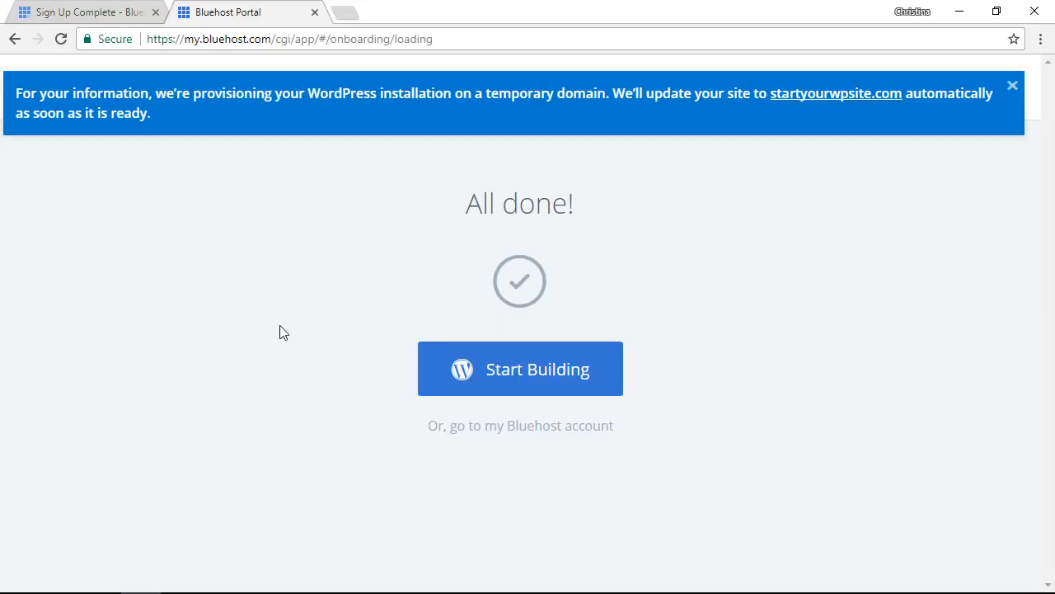
click(523, 377)
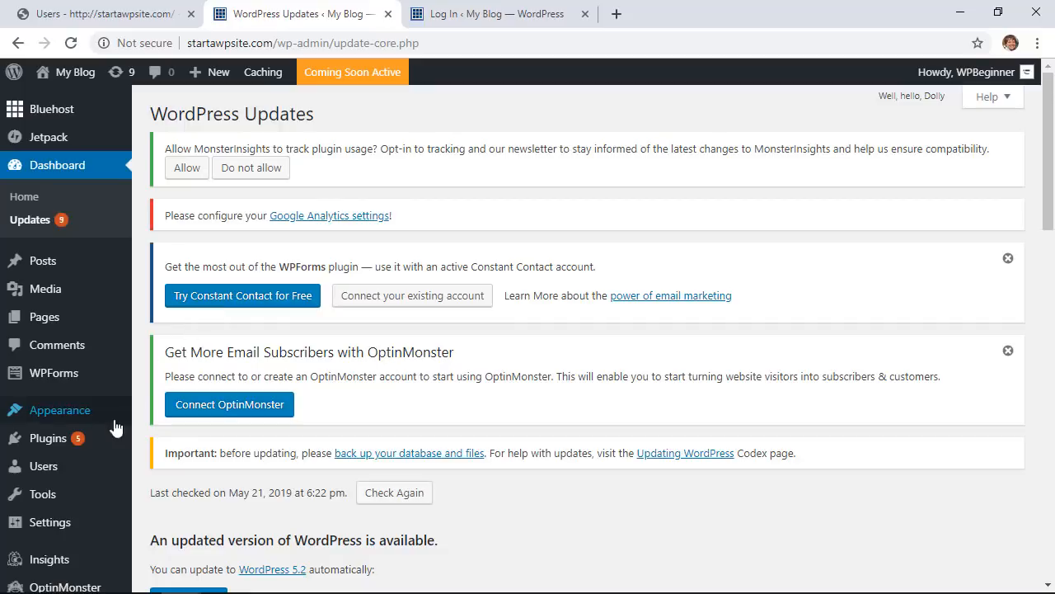
Step: Deactivate all installed plugins with the Deactivate bulk action
mouse_move(18, 438)
click(50, 445)
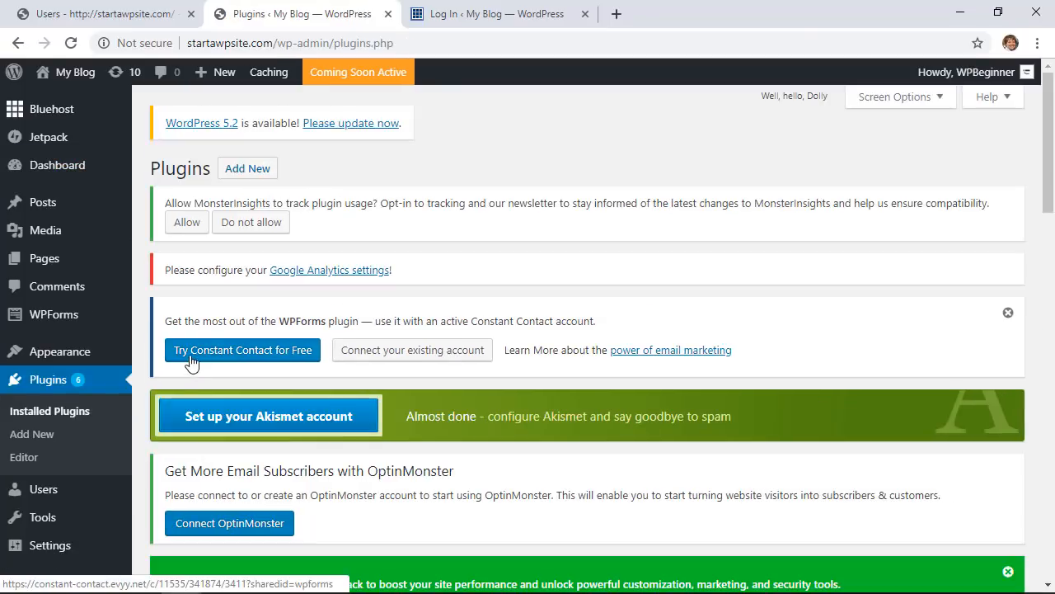
scroll(171, 293, down, 4)
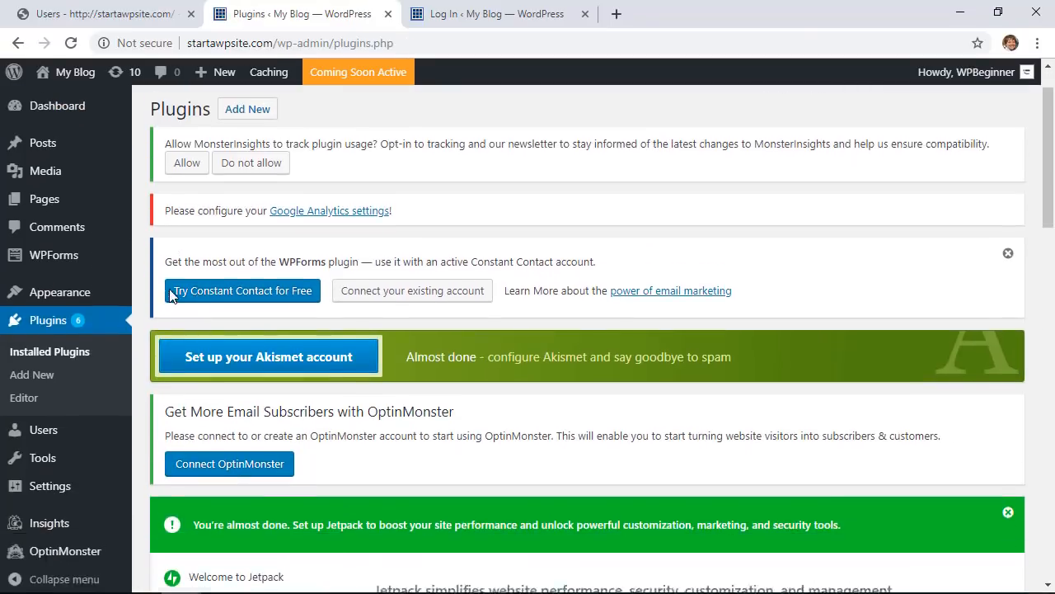
scroll(169, 289, down, 6)
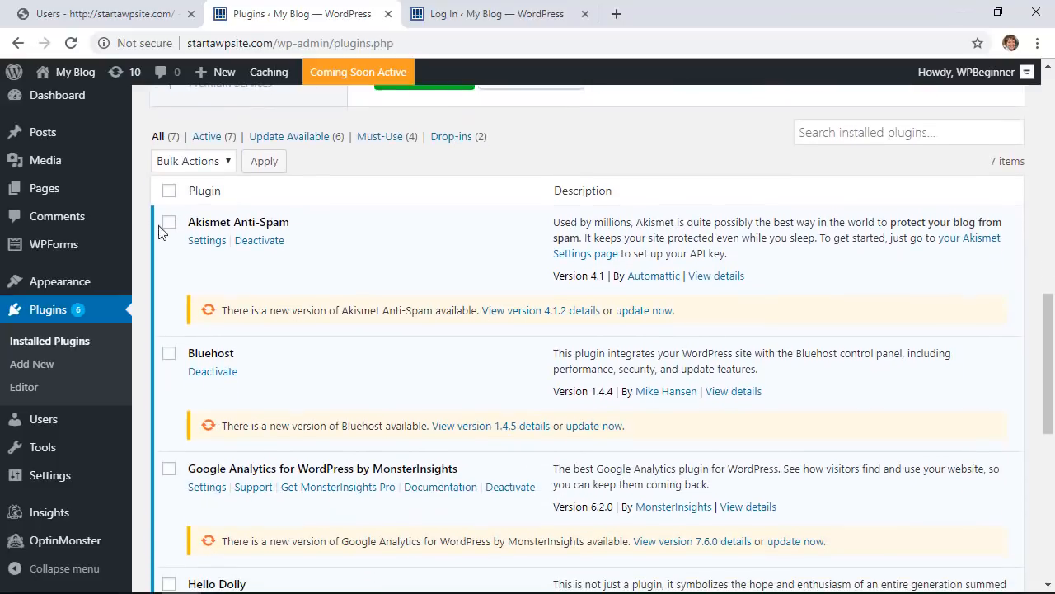
click(169, 196)
click(191, 166)
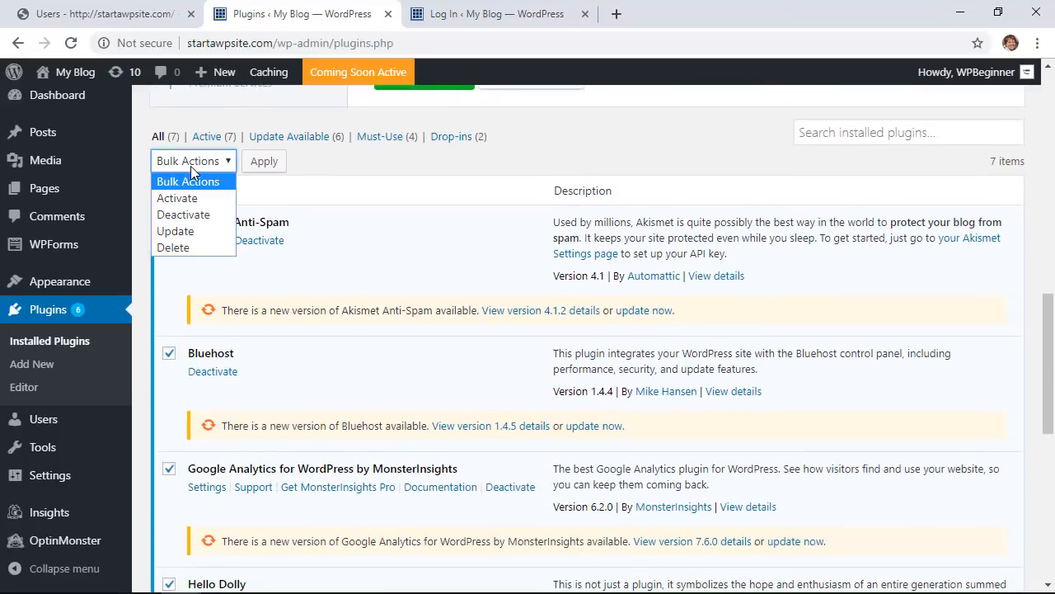
click(193, 215)
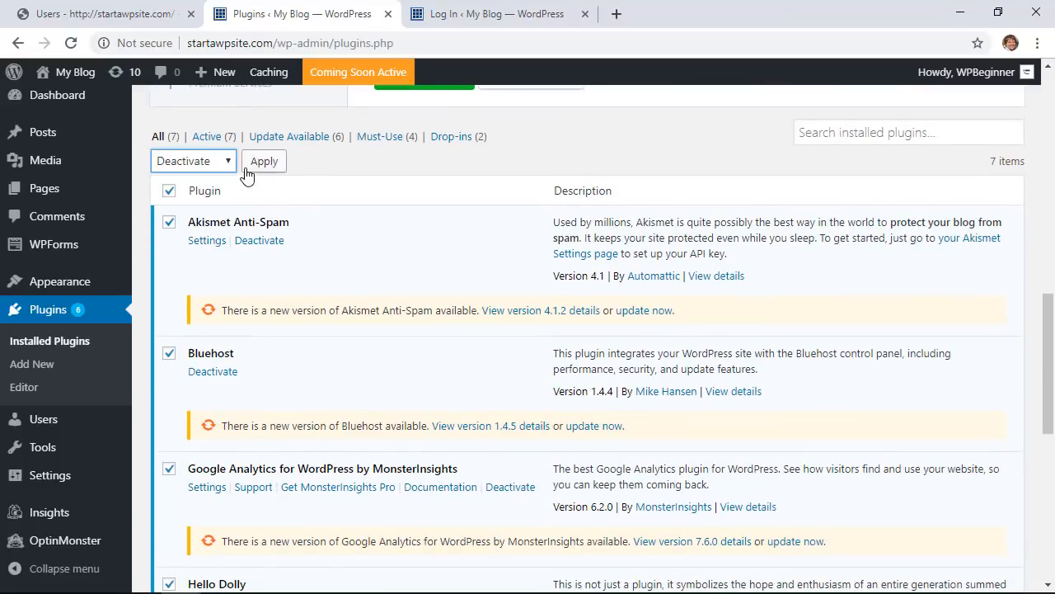
click(263, 162)
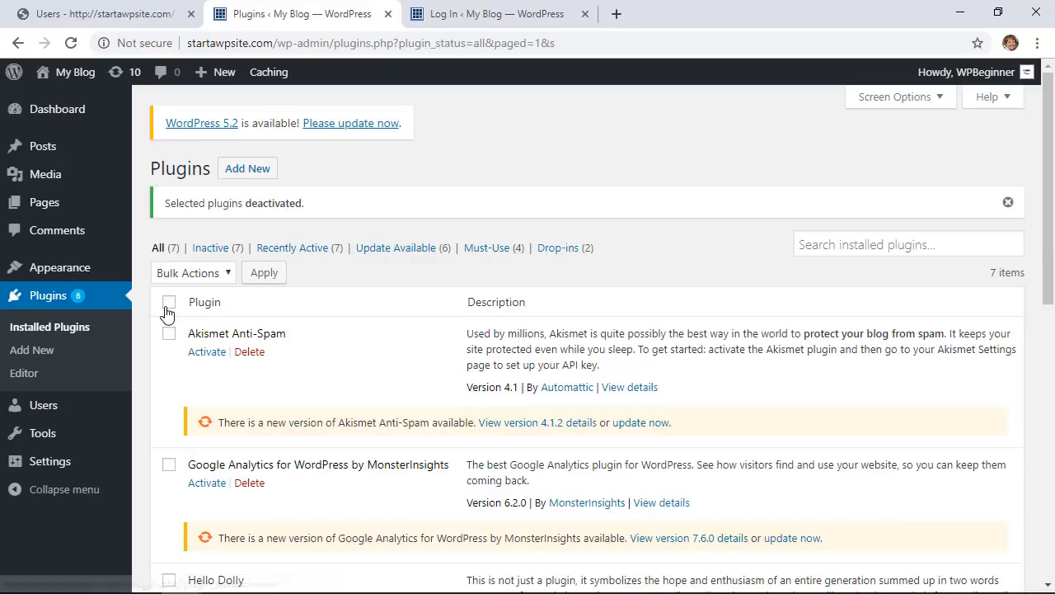
Step: Delete all the deactivated plugins with the Delete bulk action and confirm
click(165, 310)
click(191, 279)
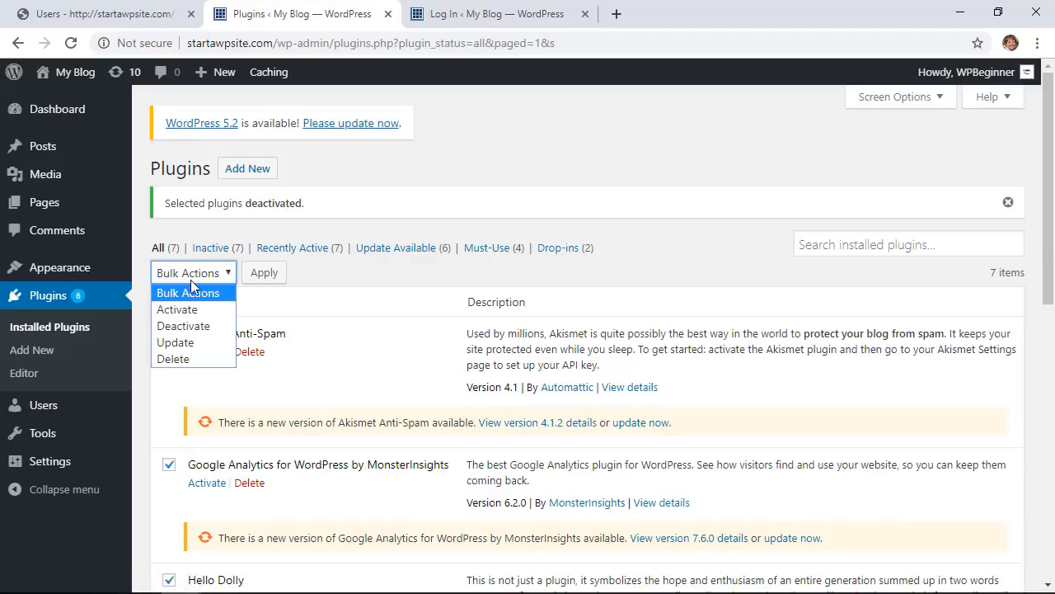
click(172, 359)
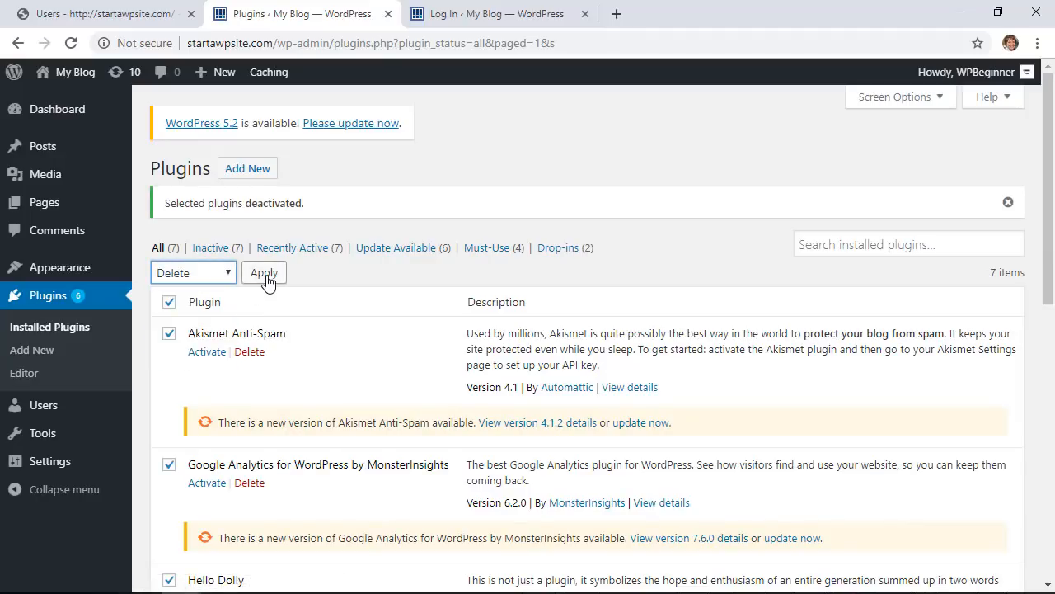
click(264, 273)
click(607, 153)
scroll(456, 244, down, 2)
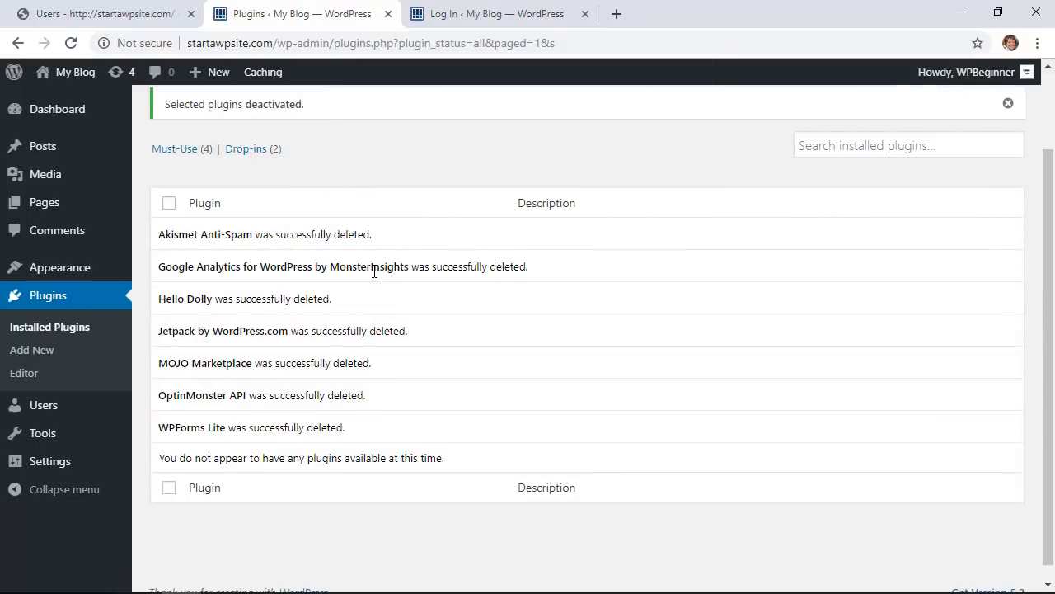
scroll(338, 294, up, 2)
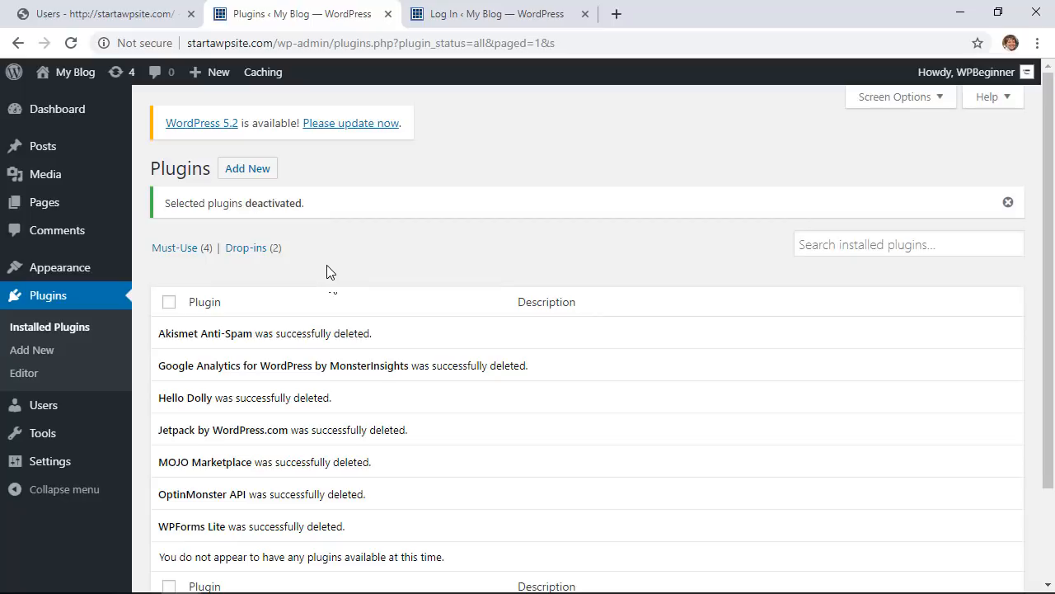
Step: Update WordPress to version 5.2 from the update notice
click(344, 126)
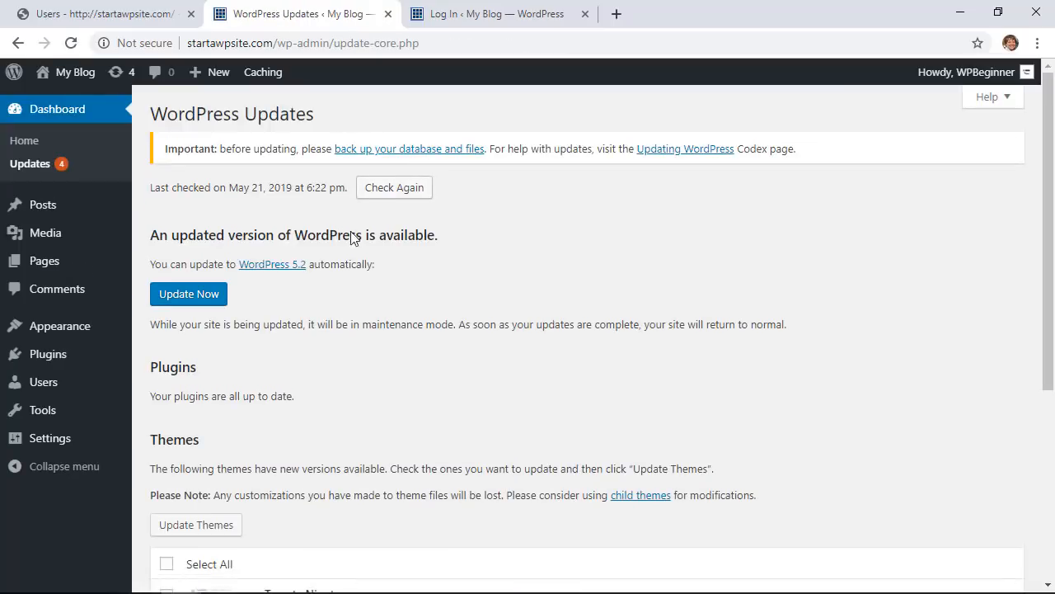
click(211, 300)
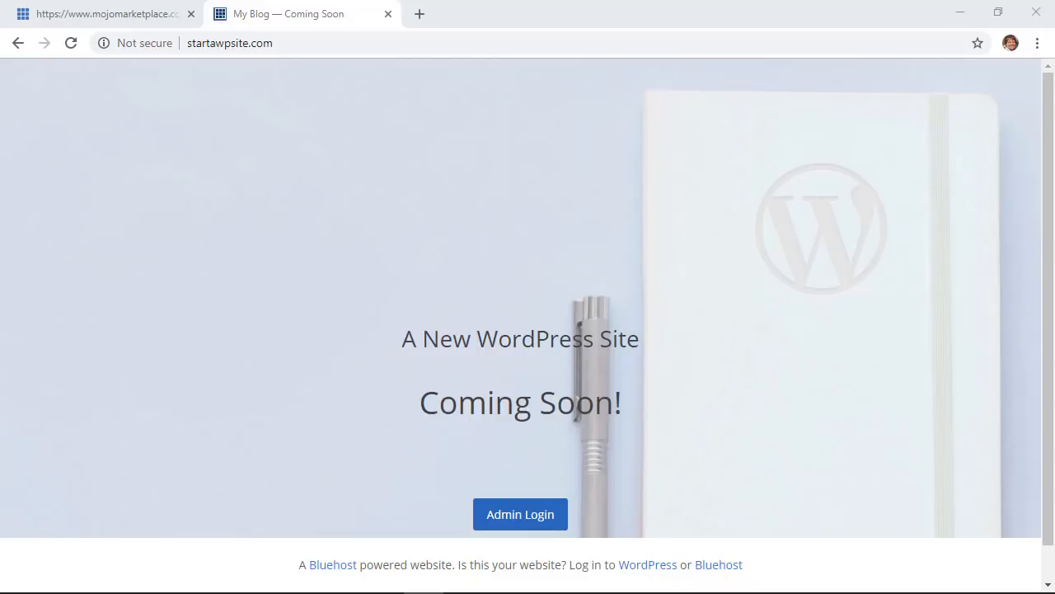
Step: Check Chrome's Not secure connection details, then open Bluehost's Security section for startawpsite.com
click(138, 43)
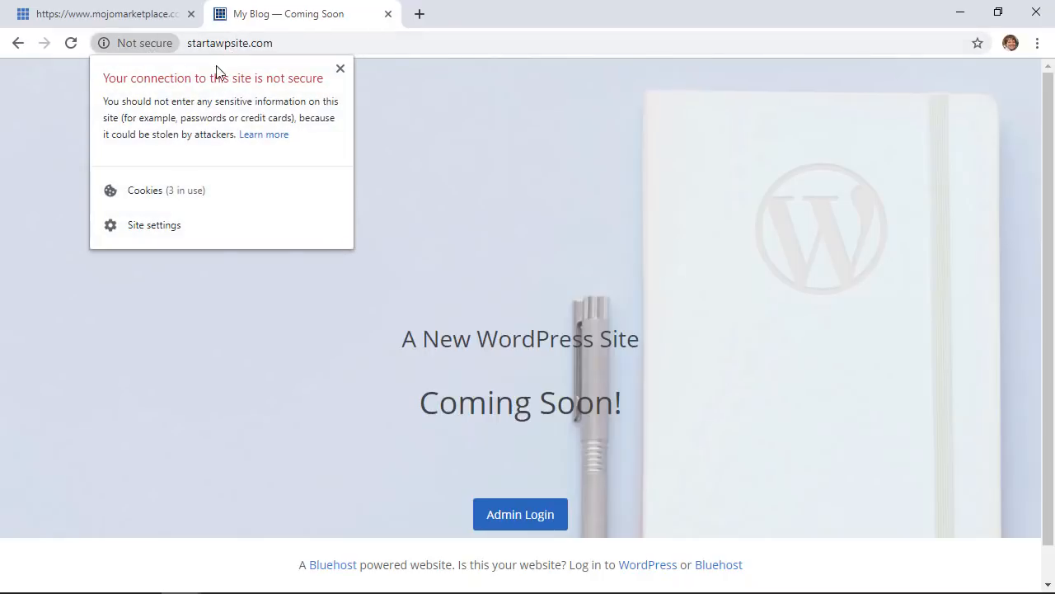
click(333, 42)
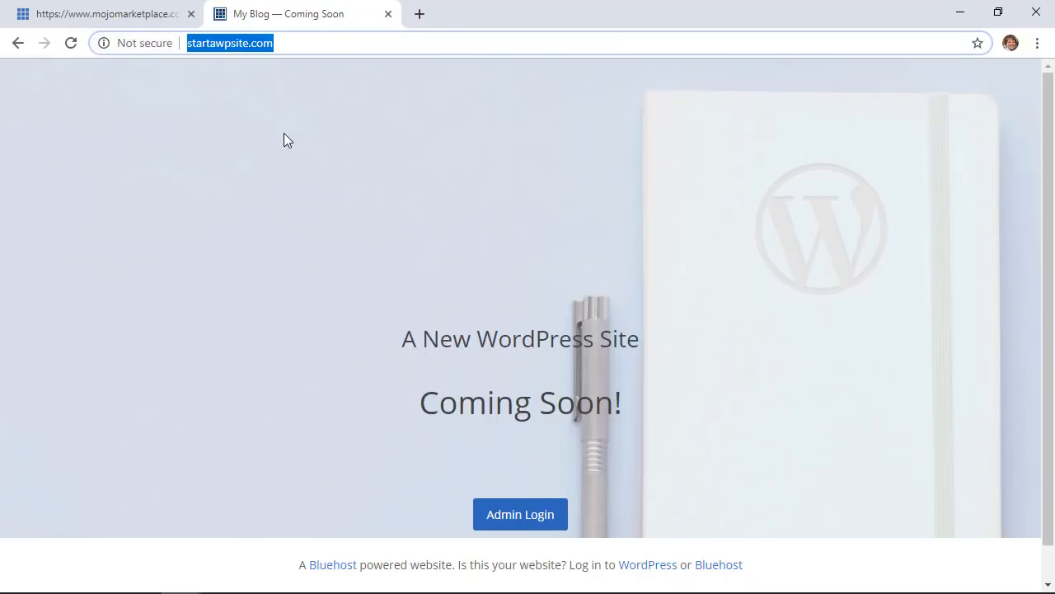
click(158, 89)
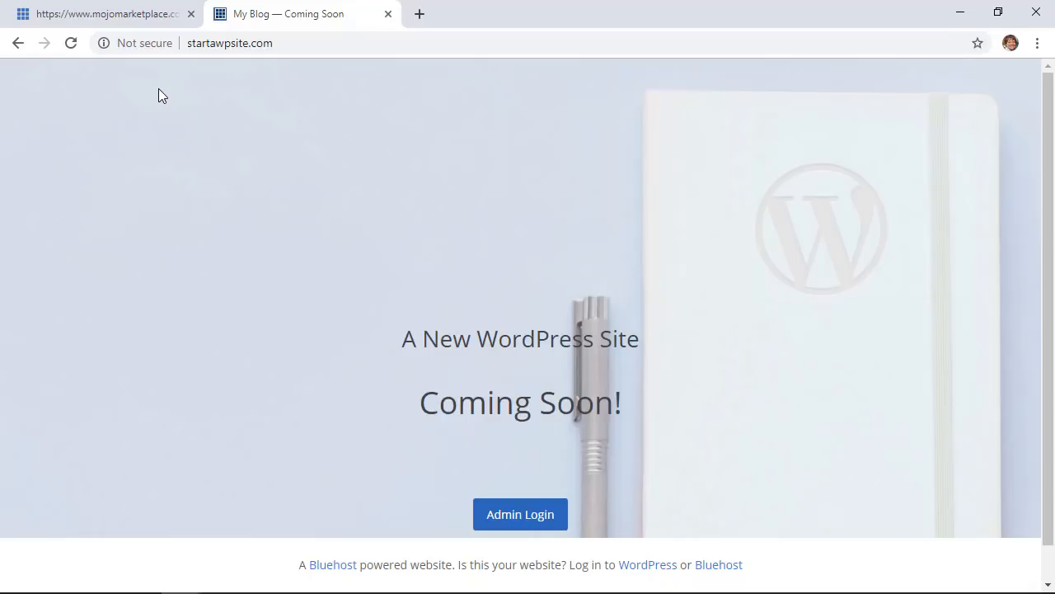
key(ctrl+l)
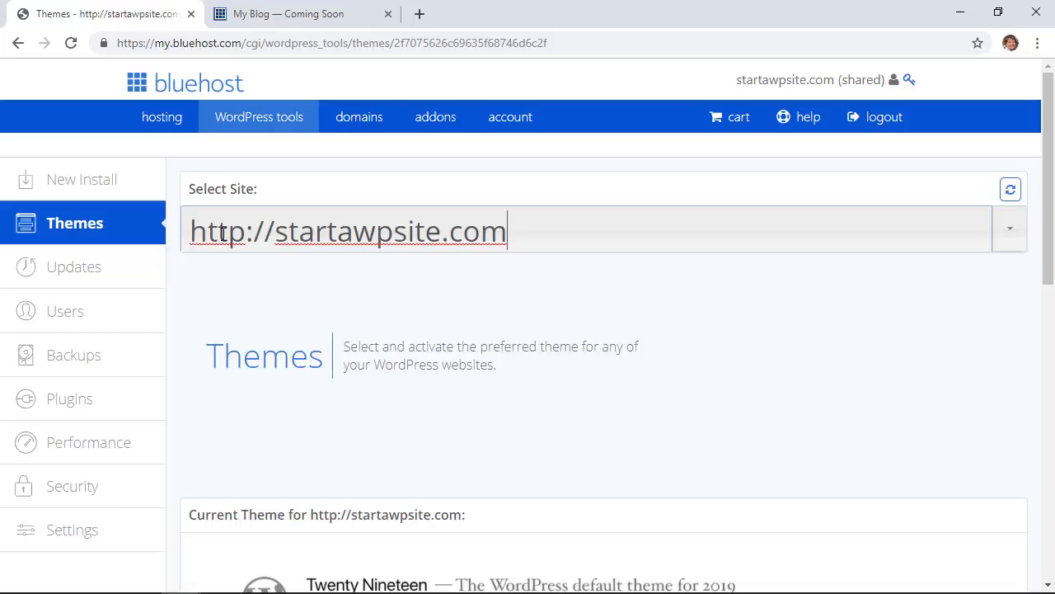
click(73, 495)
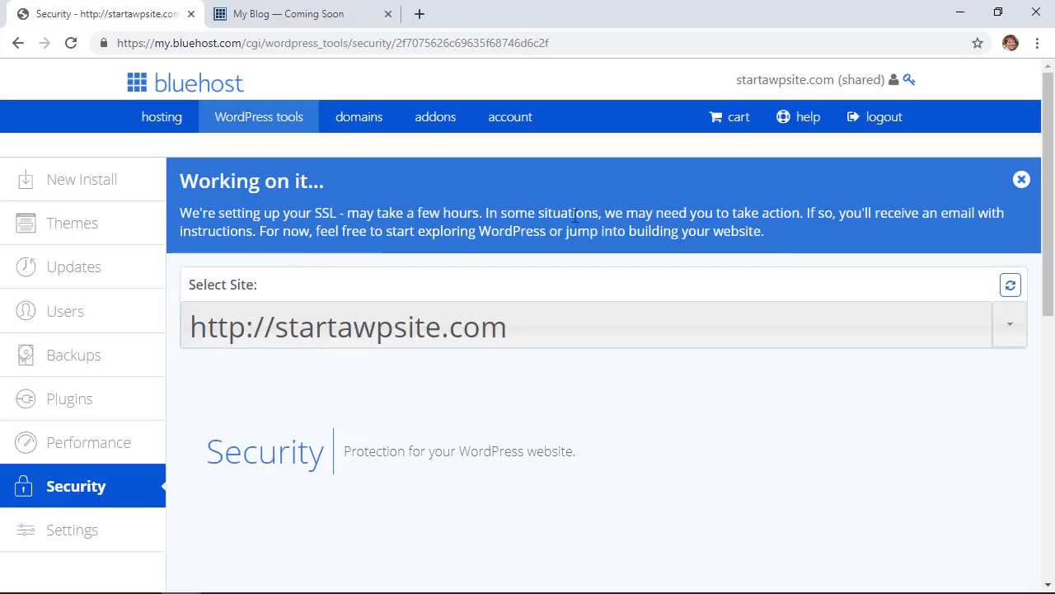
Step: Scroll the Security page to check the SSL certificate's Pending status
scroll(404, 235, down, 3)
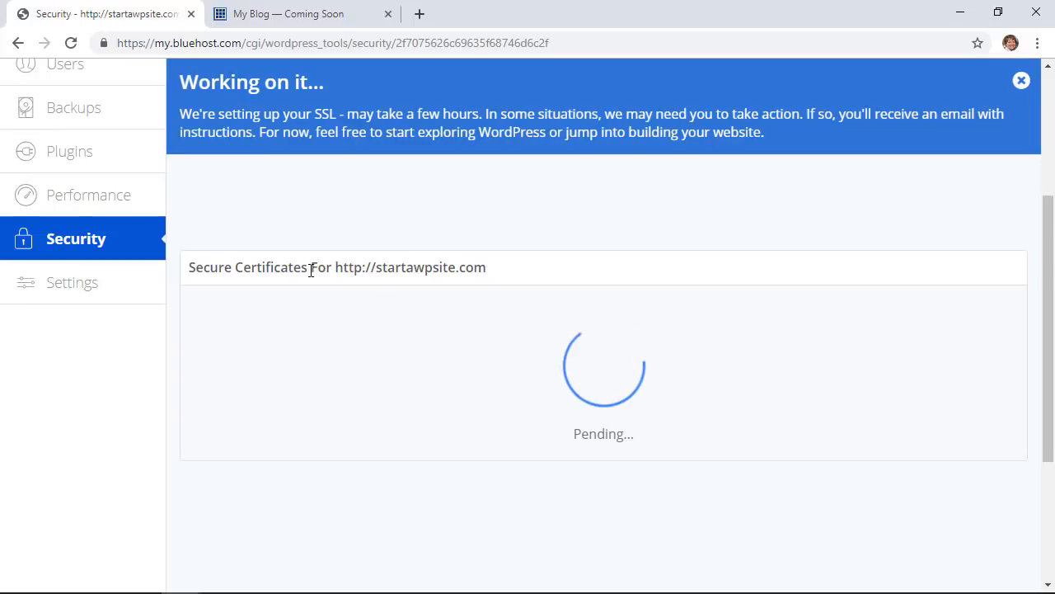
scroll(310, 270, down, 1)
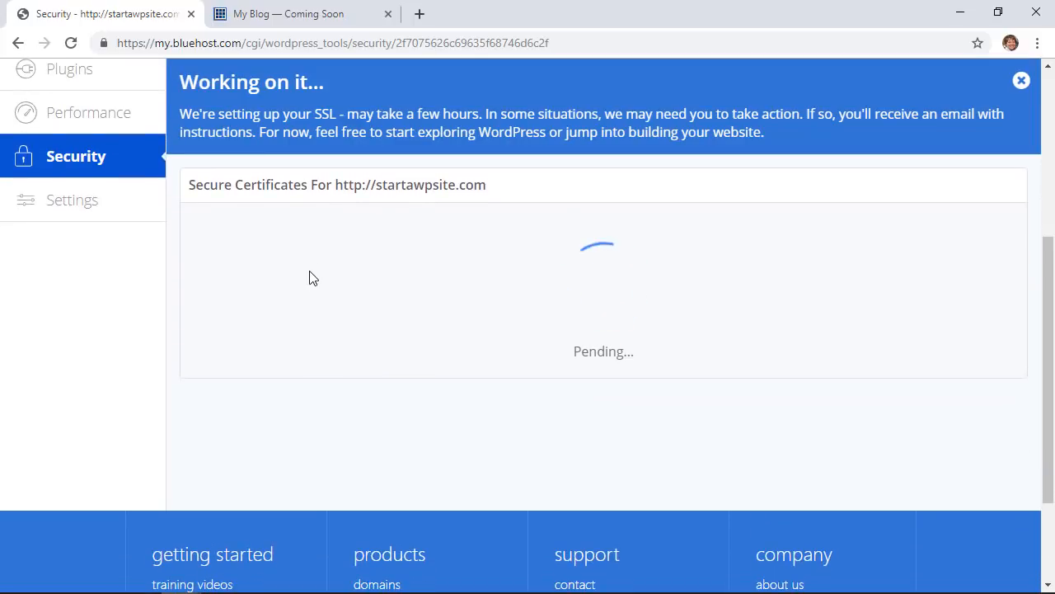
scroll(309, 276, up, 1)
scroll(309, 276, up, 4)
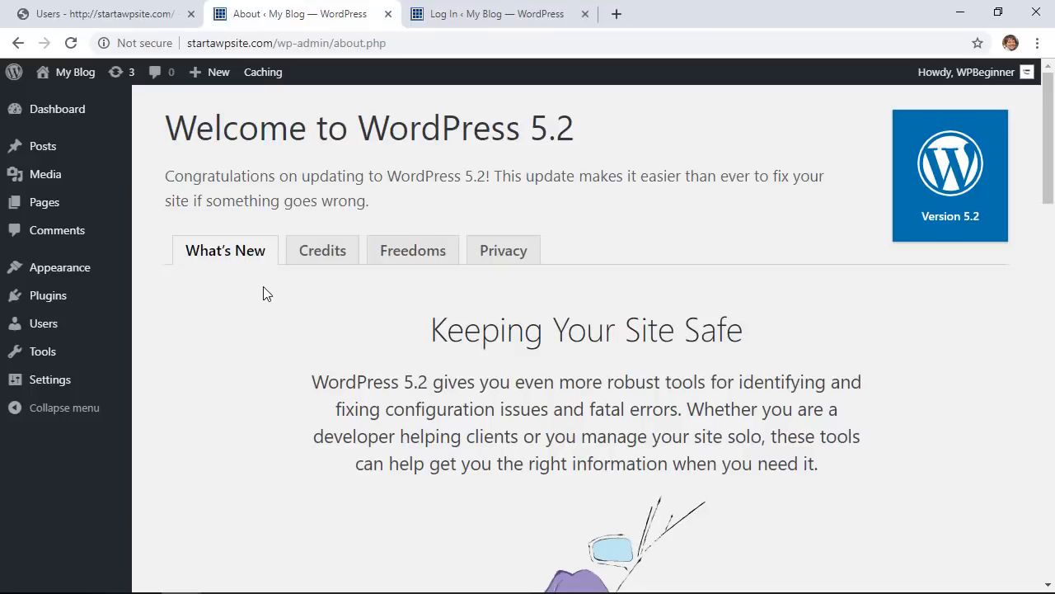
Step: Search plugins for 'ssl', then install and activate Really Simple SSL
mouse_move(52, 297)
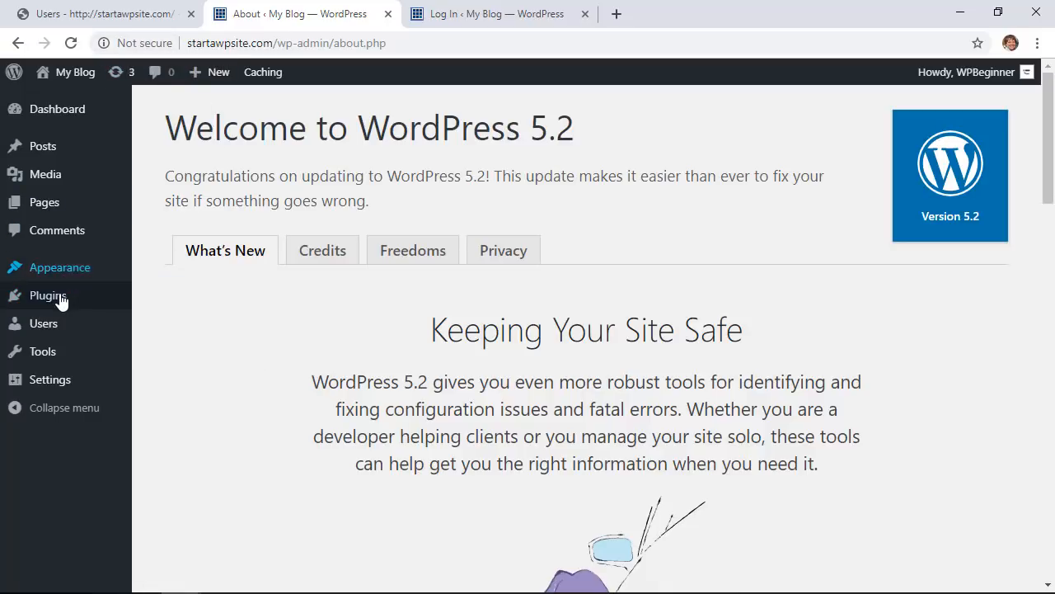
mouse_move(102, 298)
click(166, 321)
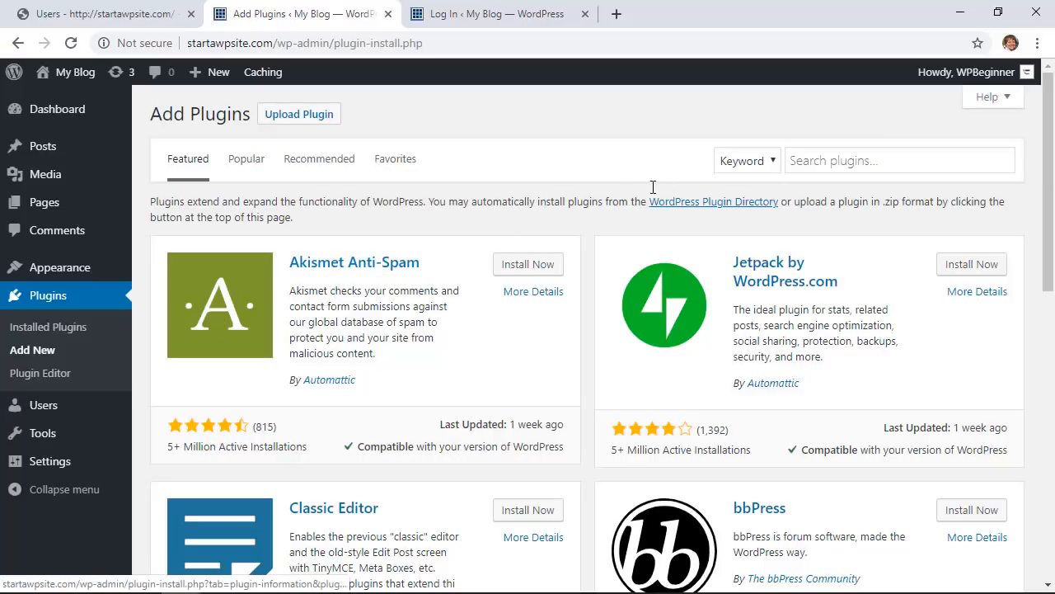
click(820, 162)
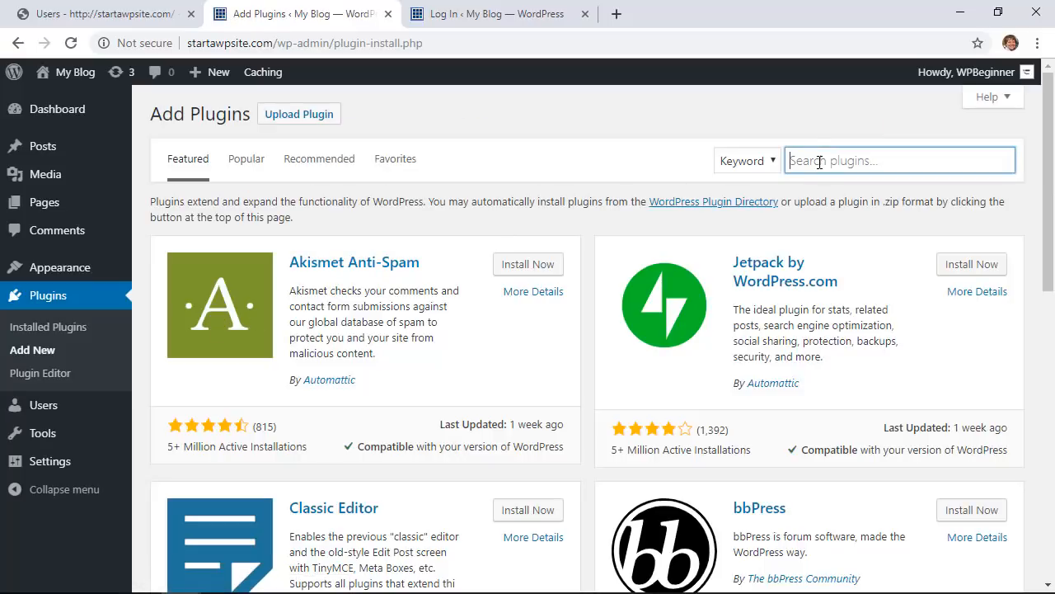
text(ssl)
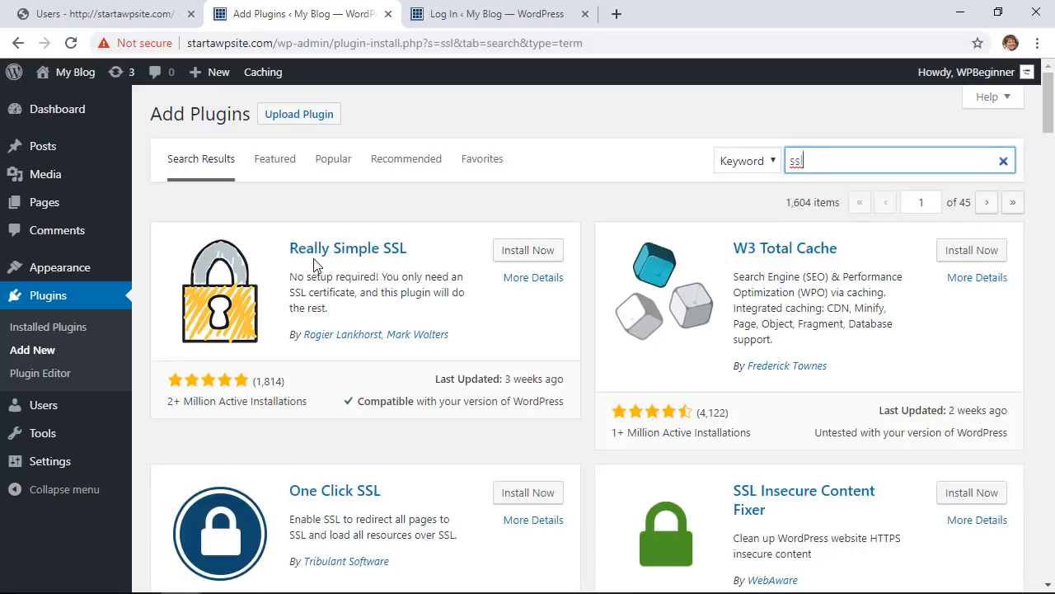
click(524, 255)
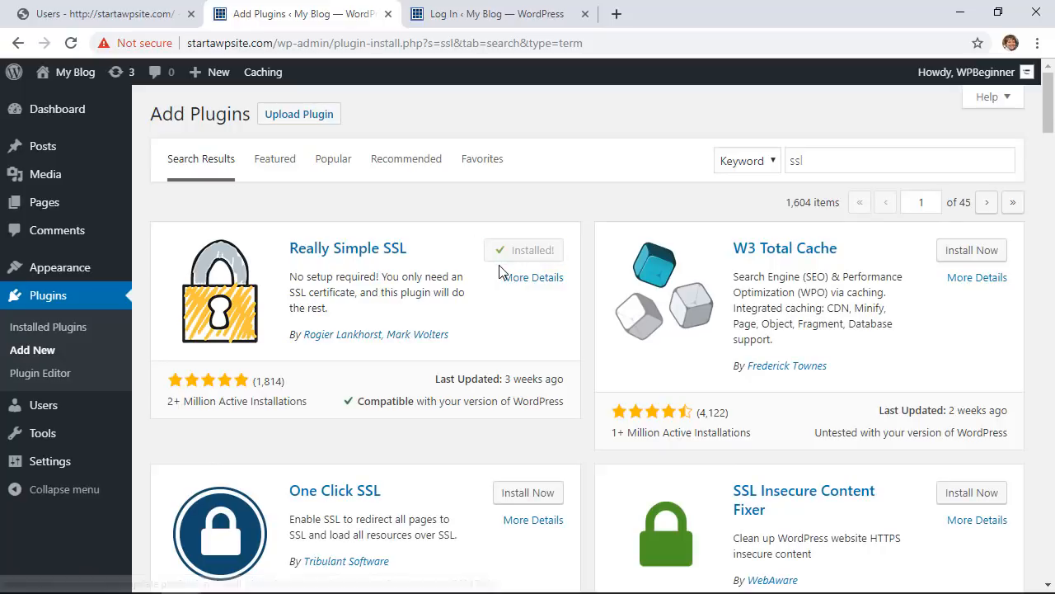
click(531, 258)
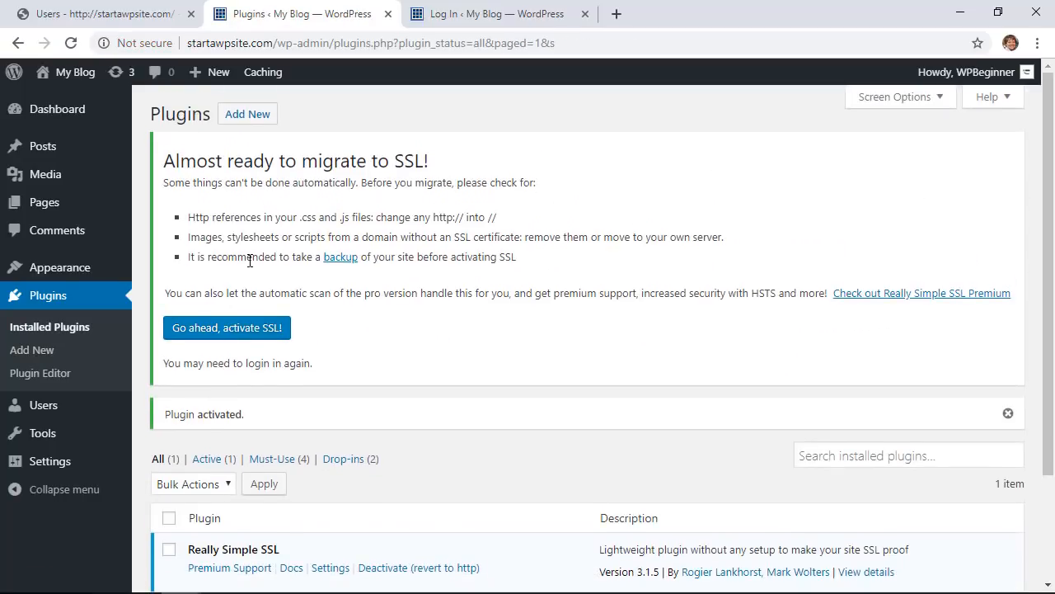
Step: Activate SSL from the Really Simple SSL settings so the dashboard loads over https
scroll(247, 261, down, 1)
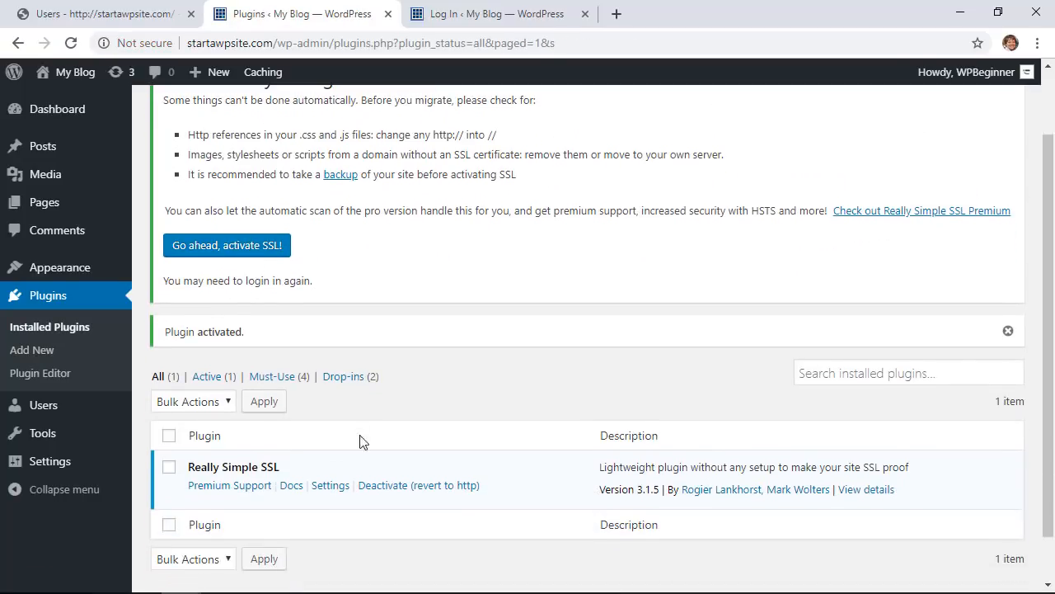
click(330, 486)
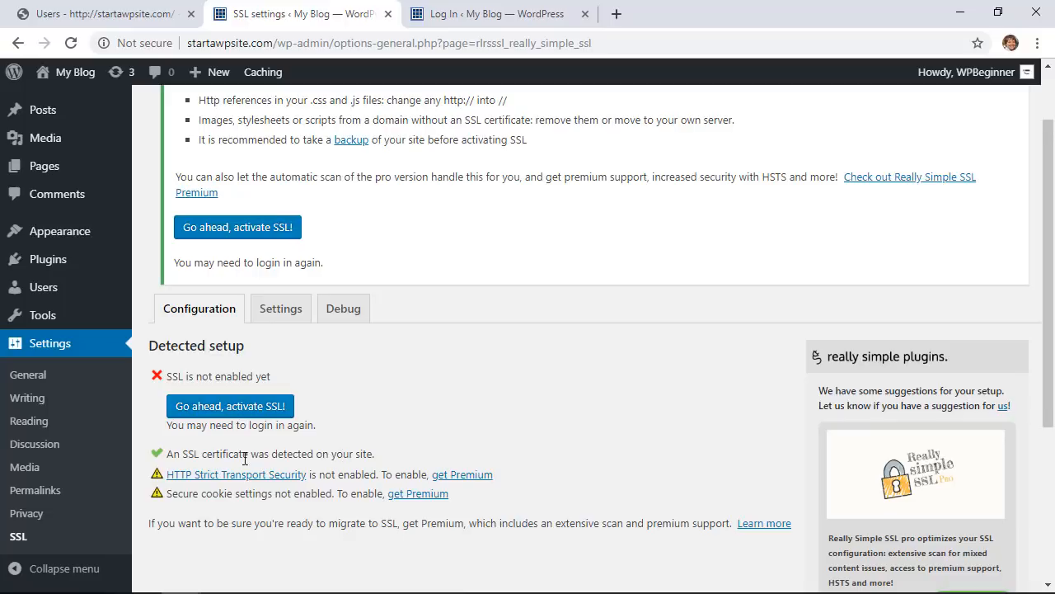
click(217, 406)
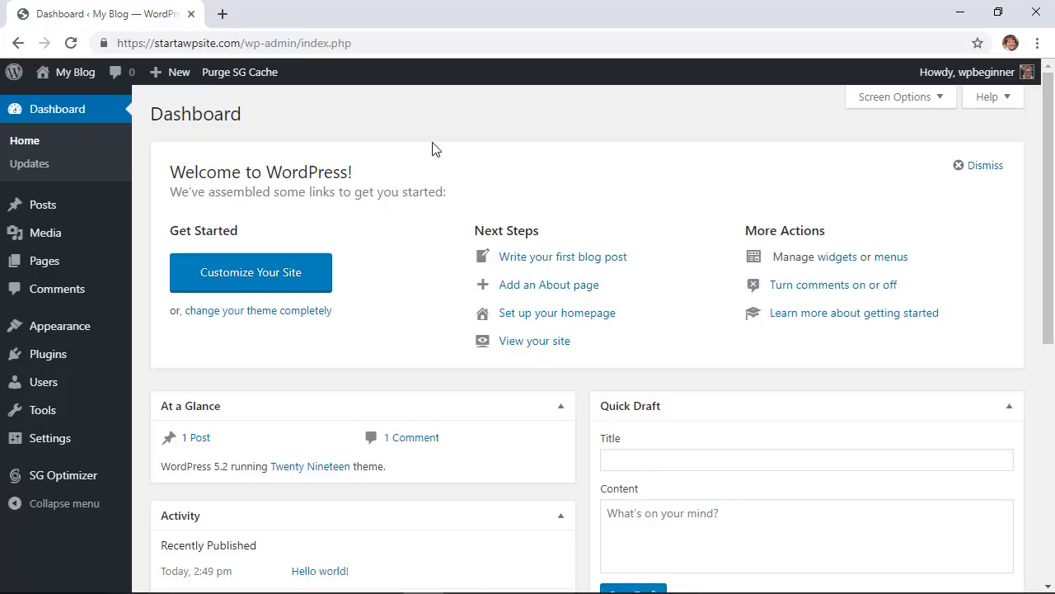
mouse_move(70, 76)
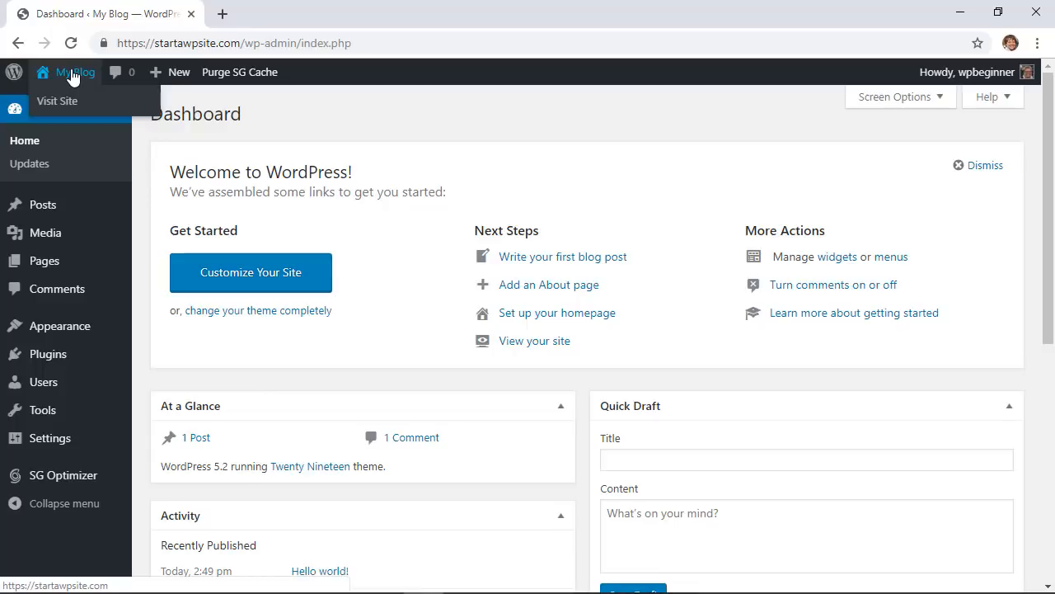
right_click(60, 104)
click(89, 106)
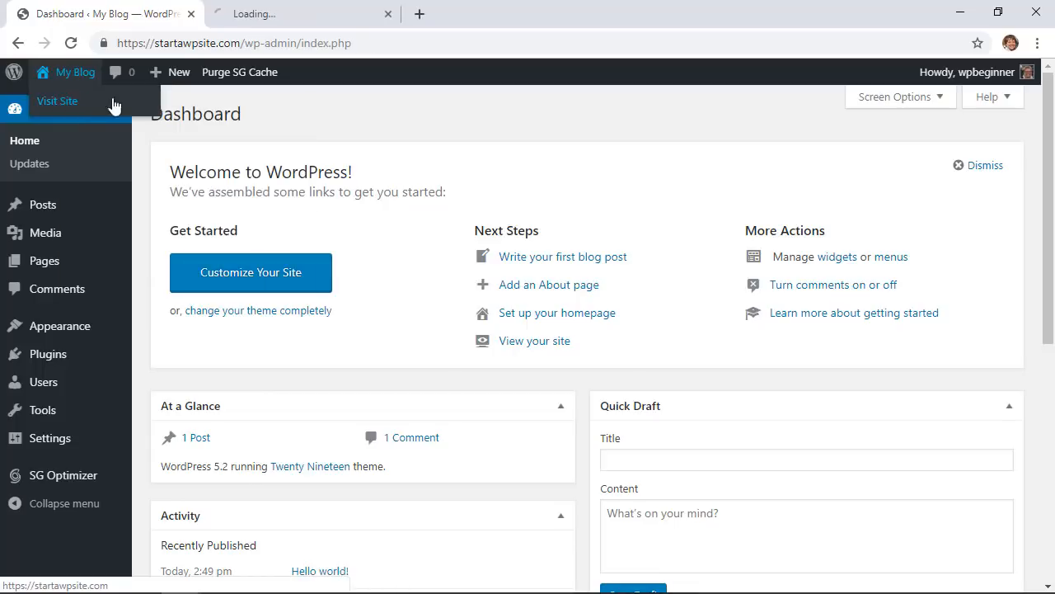
click(253, 14)
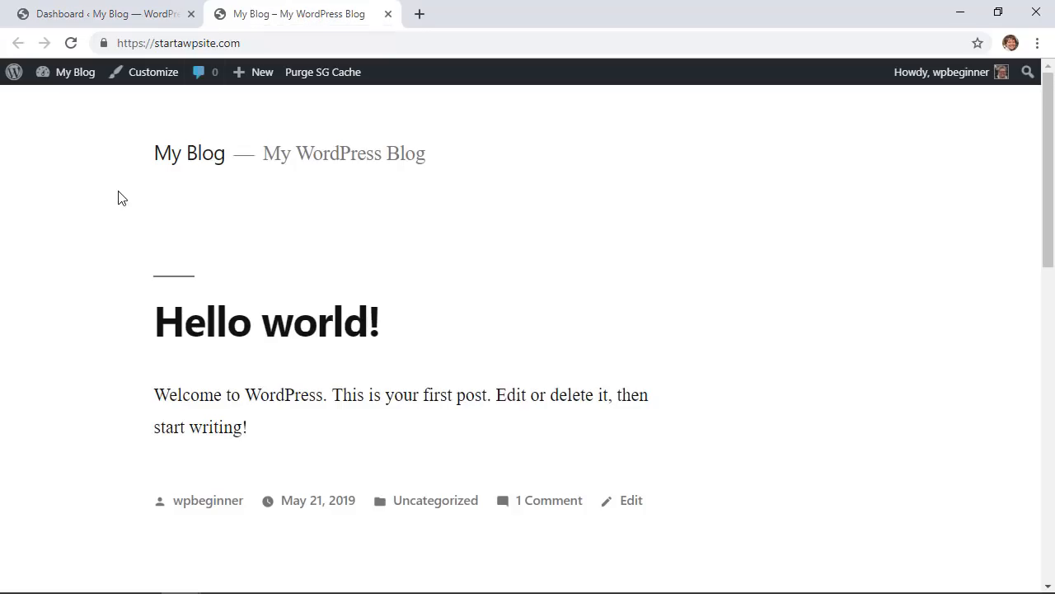
scroll(744, 323, down, 5)
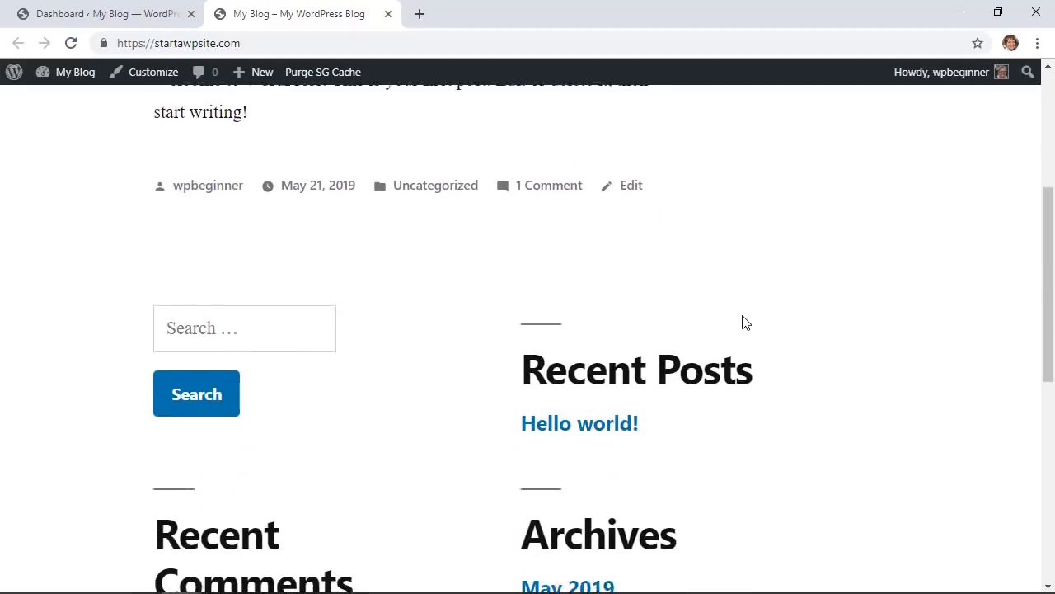
scroll(744, 322, down, 5)
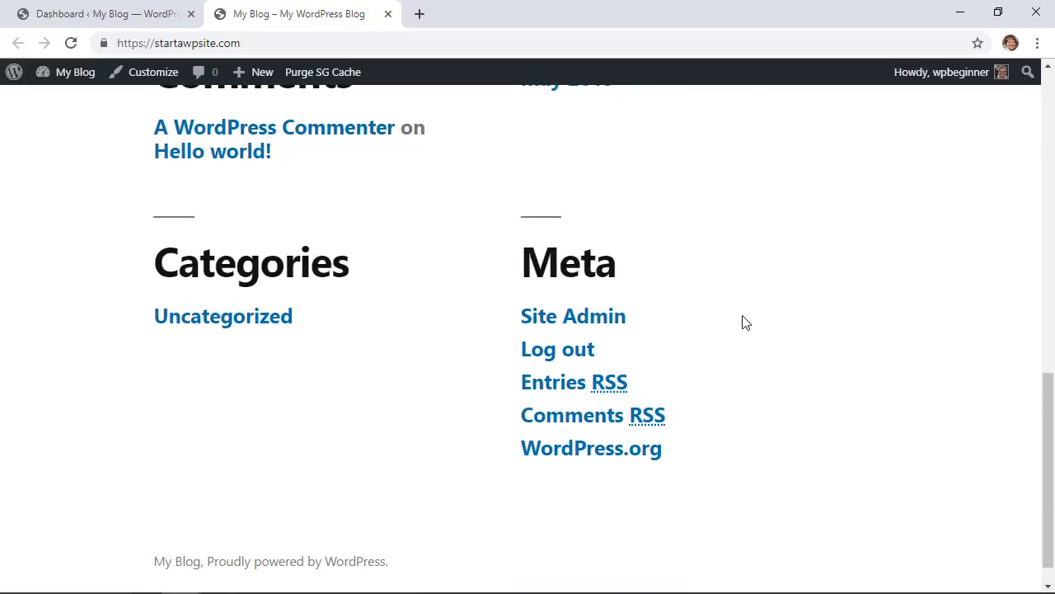
scroll(745, 322, down, 1)
scroll(744, 322, up, 10)
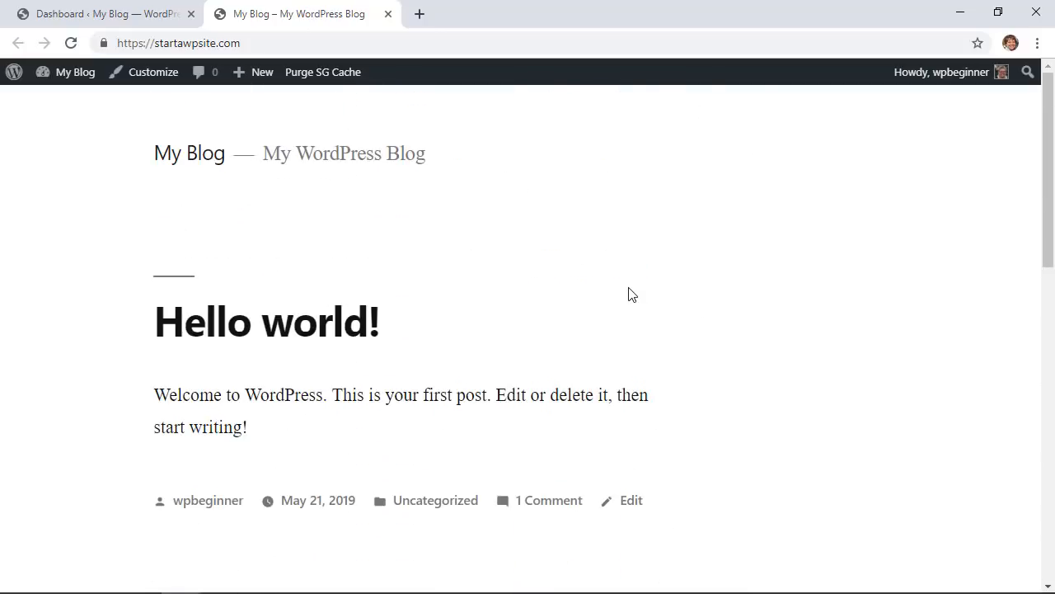
click(389, 16)
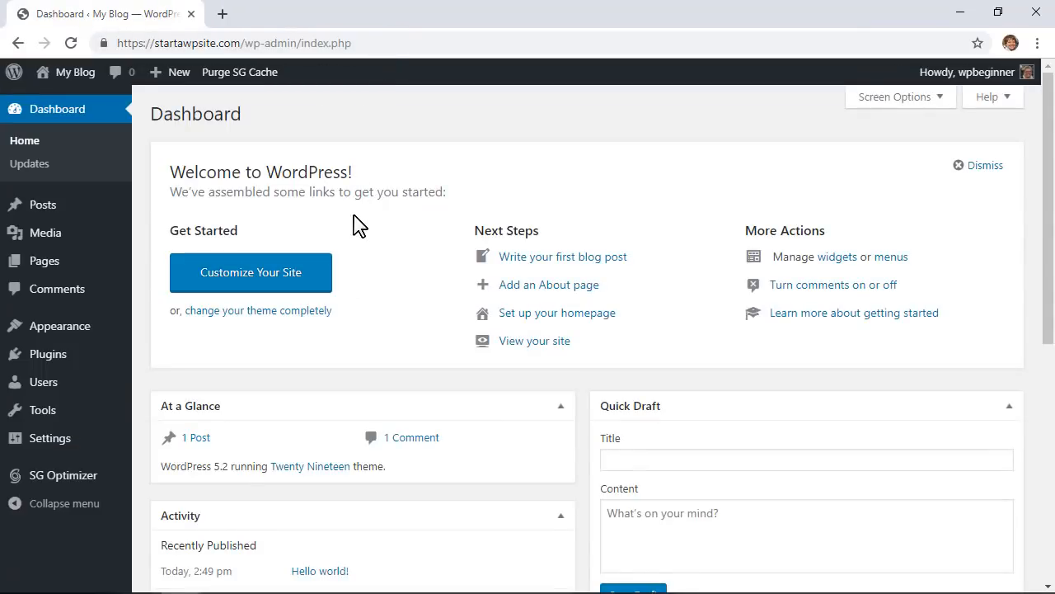
Step: Search new themes for 'astra', then install and activate the Astra theme
mouse_move(64, 335)
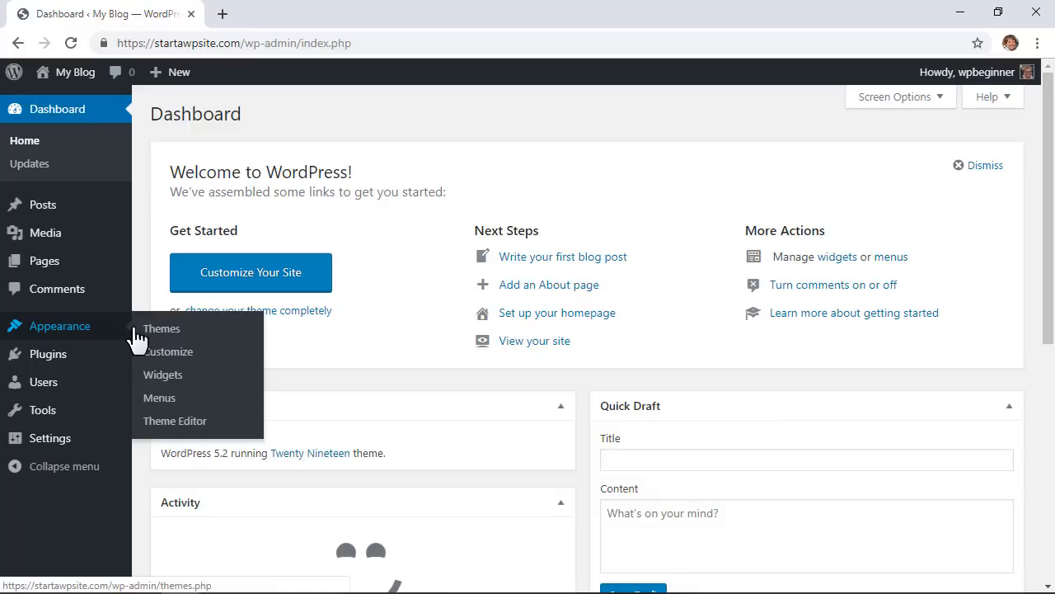
click(157, 332)
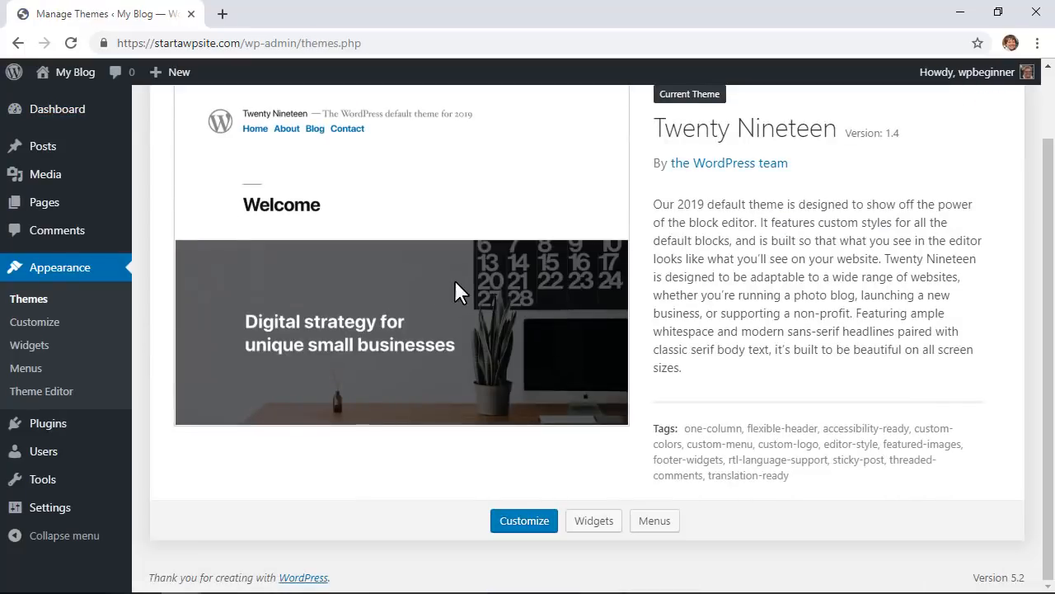
scroll(459, 280, up, 1)
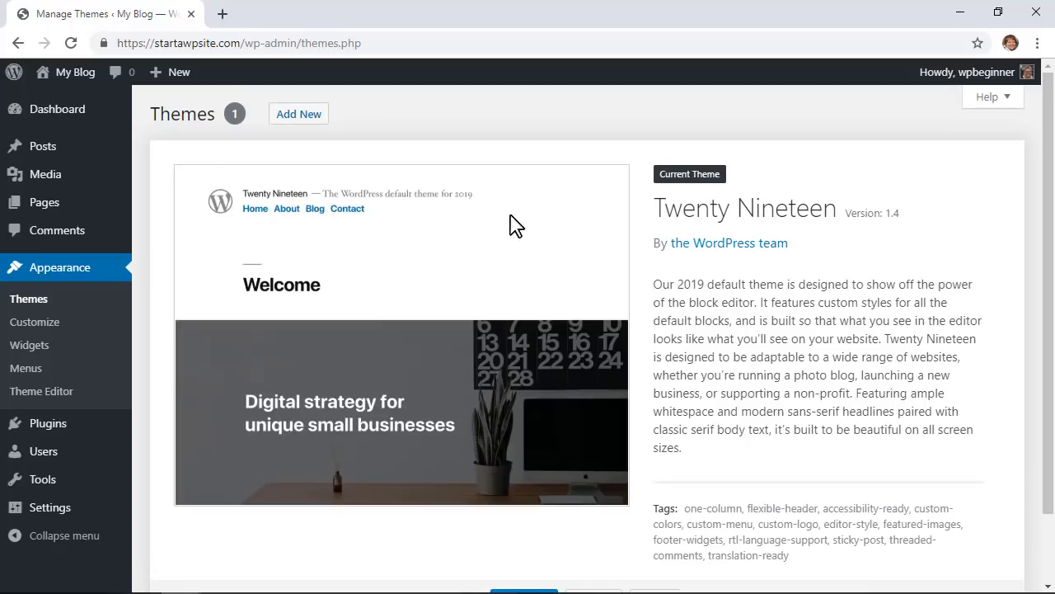
click(304, 116)
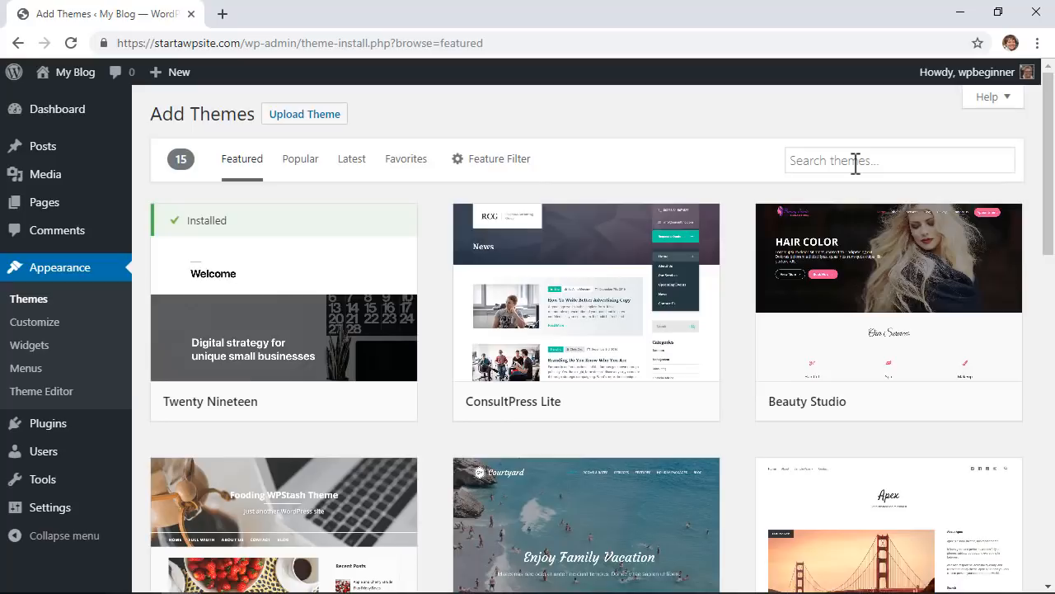
click(856, 163)
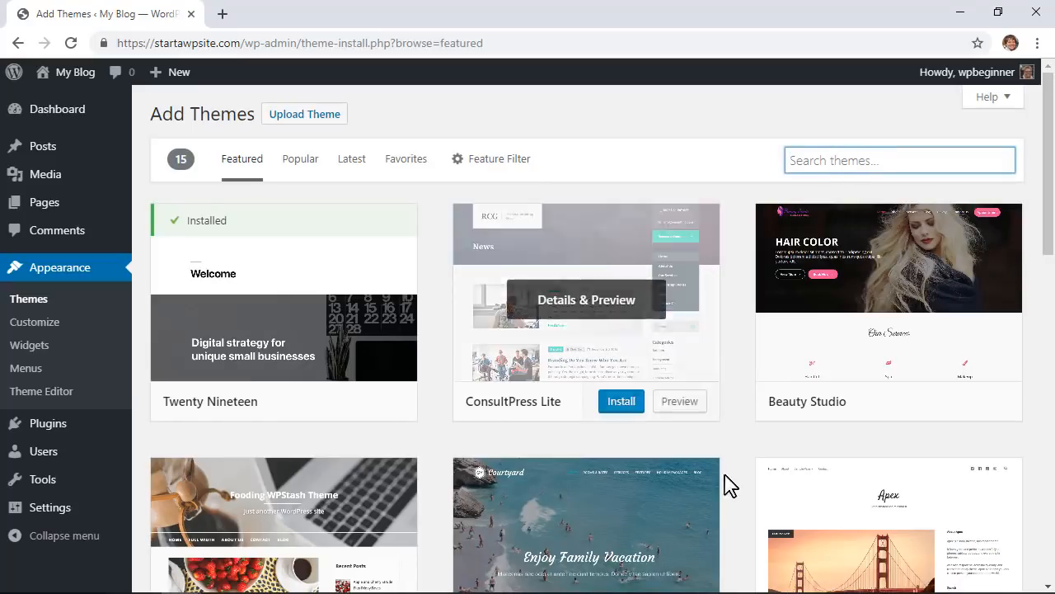
scroll(722, 499, down, 4)
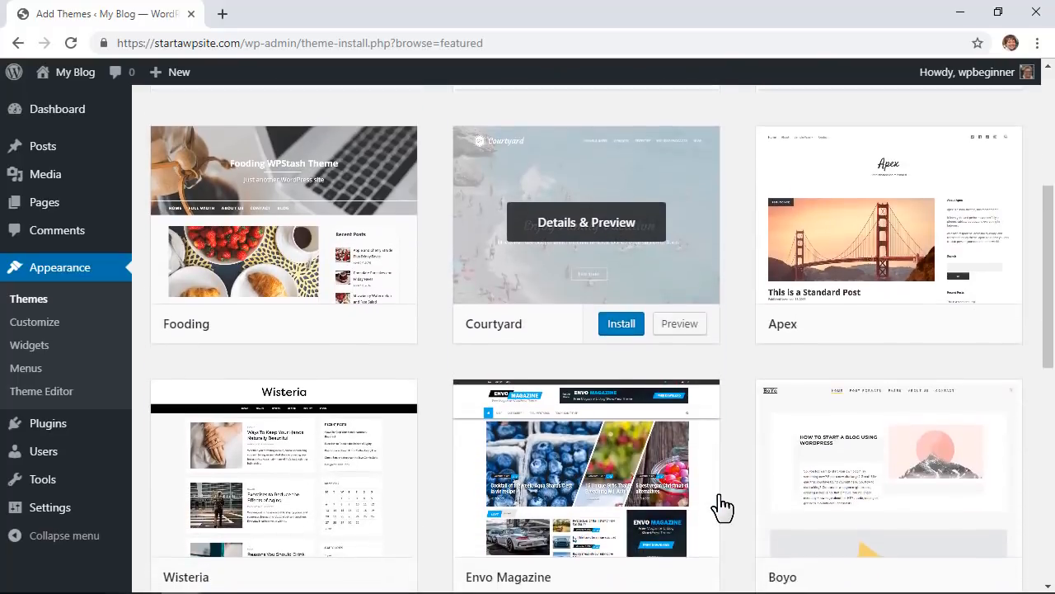
scroll(721, 508, up, 4)
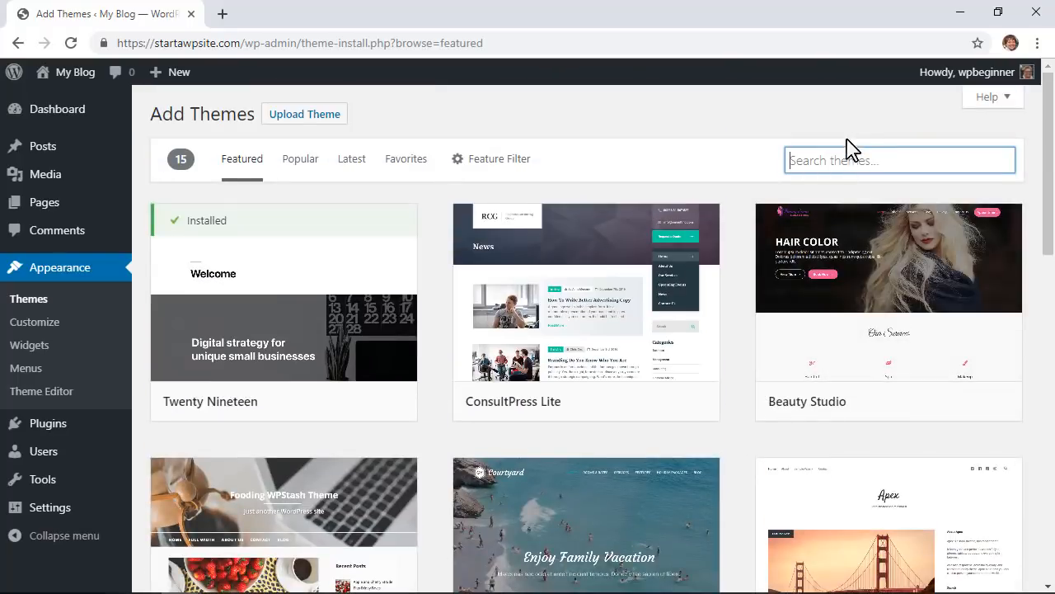
text(astra)
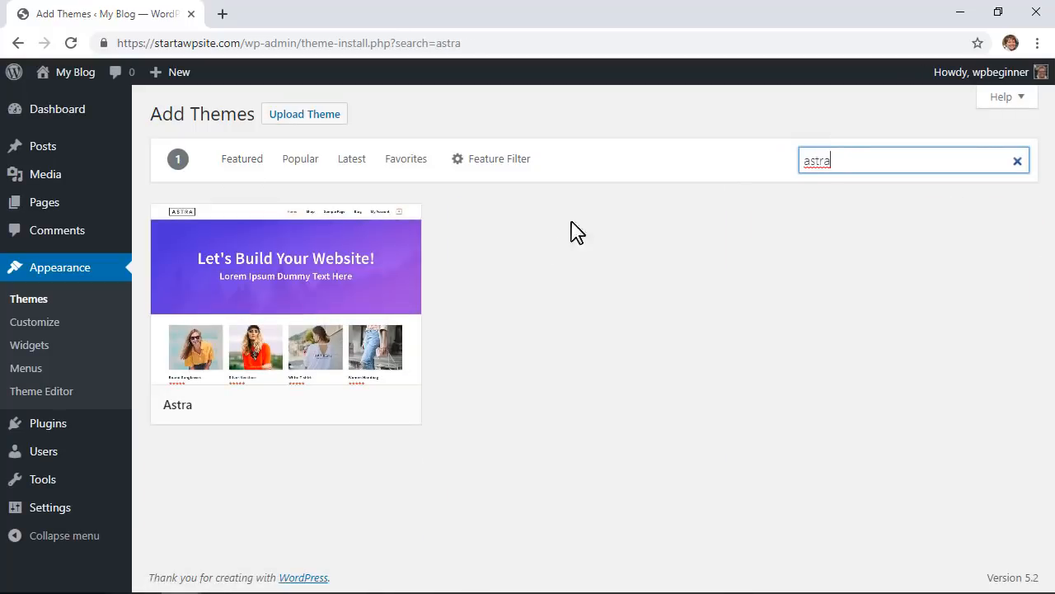
mouse_move(358, 250)
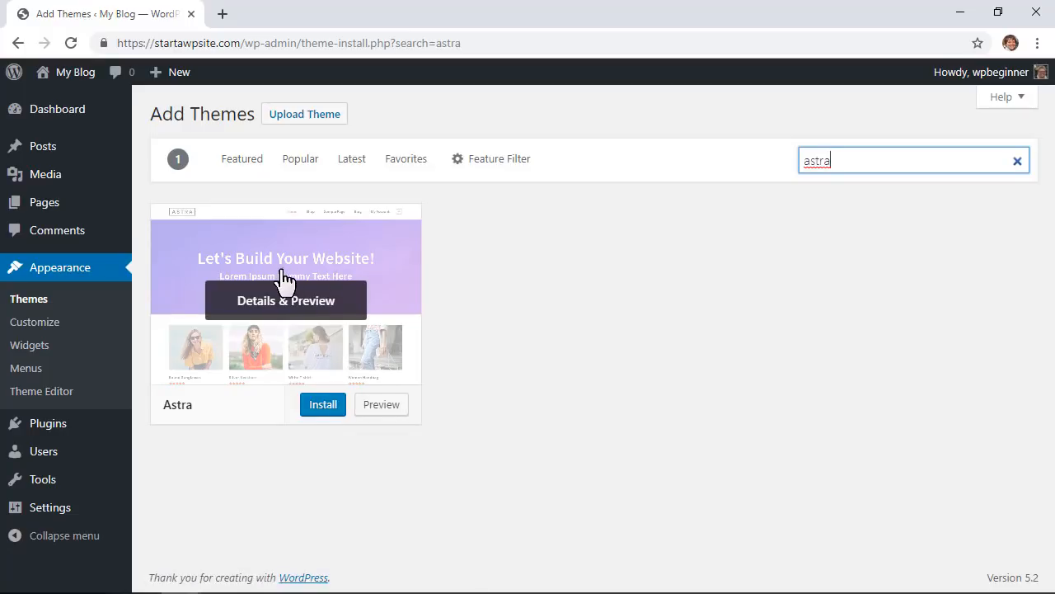
click(321, 407)
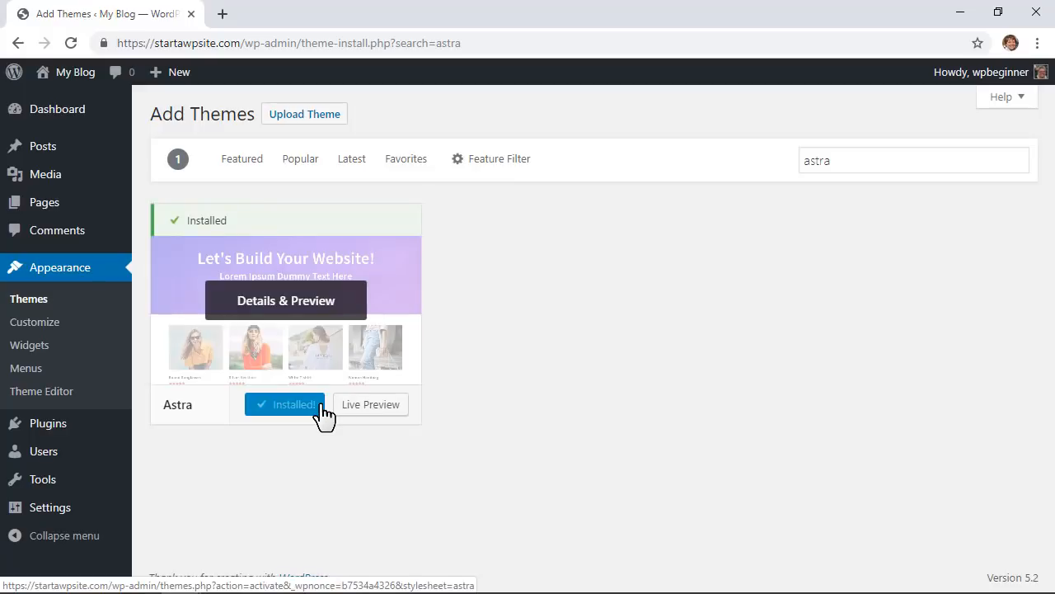
click(318, 405)
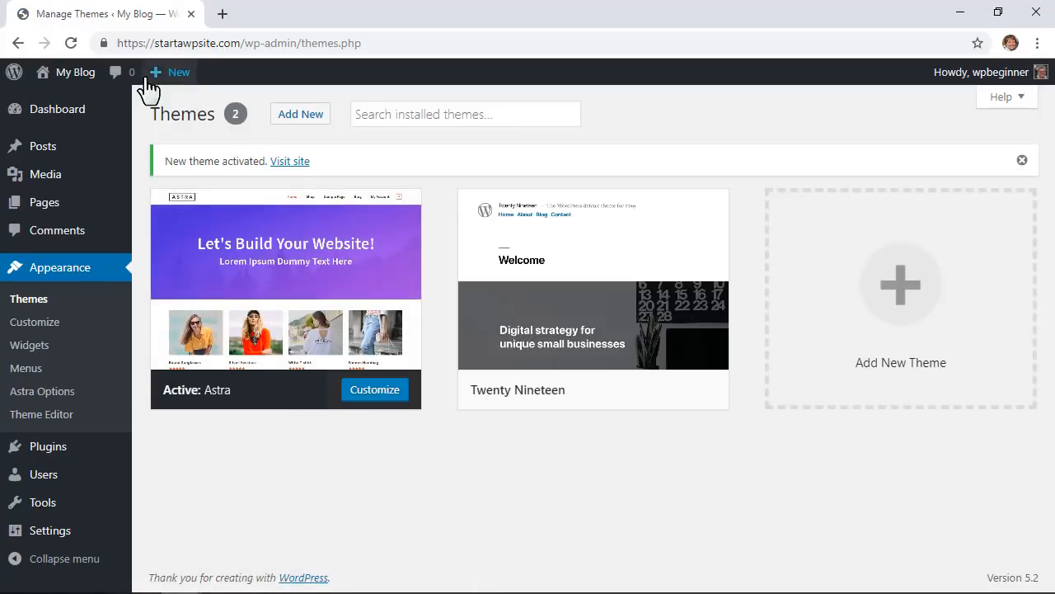
right_click(284, 162)
click(313, 174)
click(275, 17)
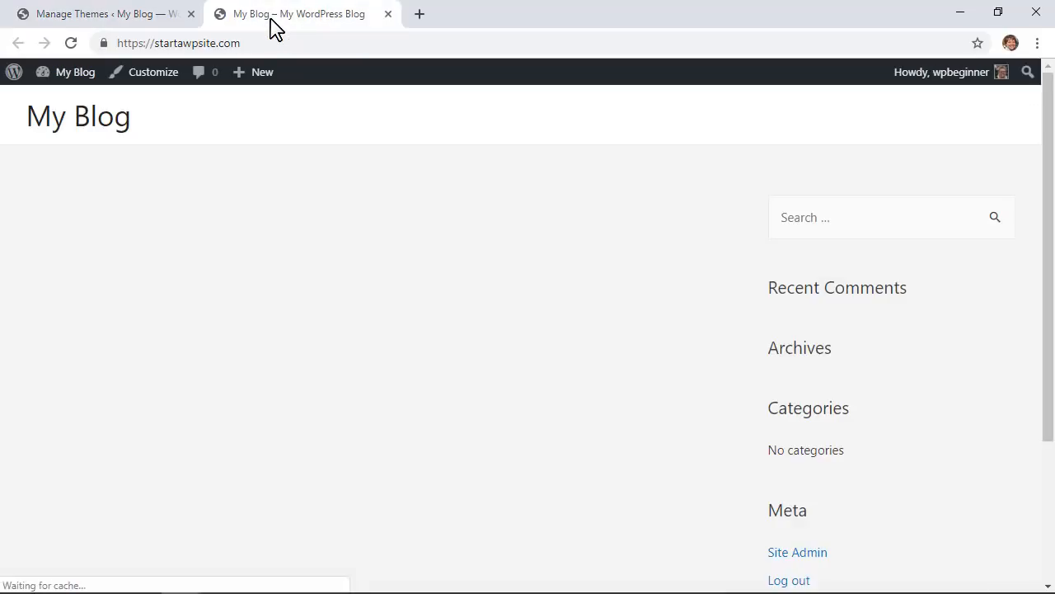
scroll(725, 330, down, 3)
scroll(700, 354, up, 3)
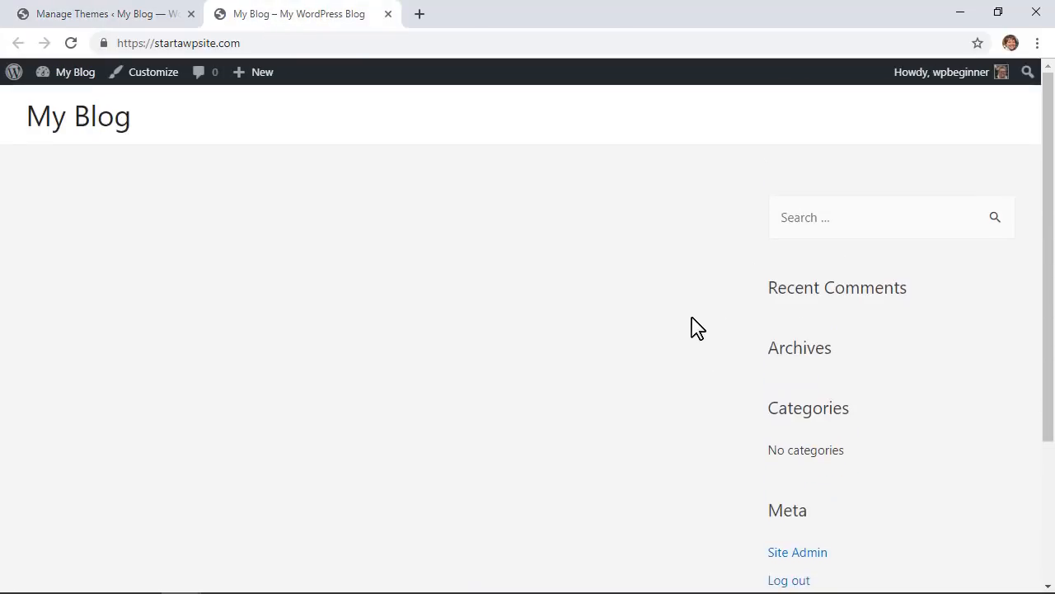
click(387, 14)
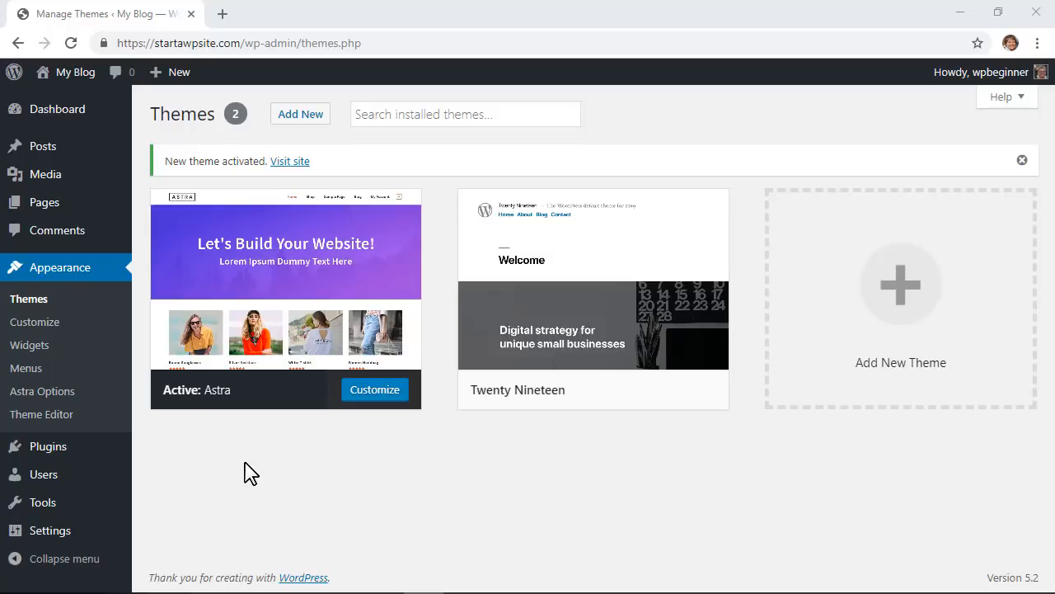
Step: Install and activate the 'astra starter sites' plugin, then open its starter sites page
mouse_move(19, 450)
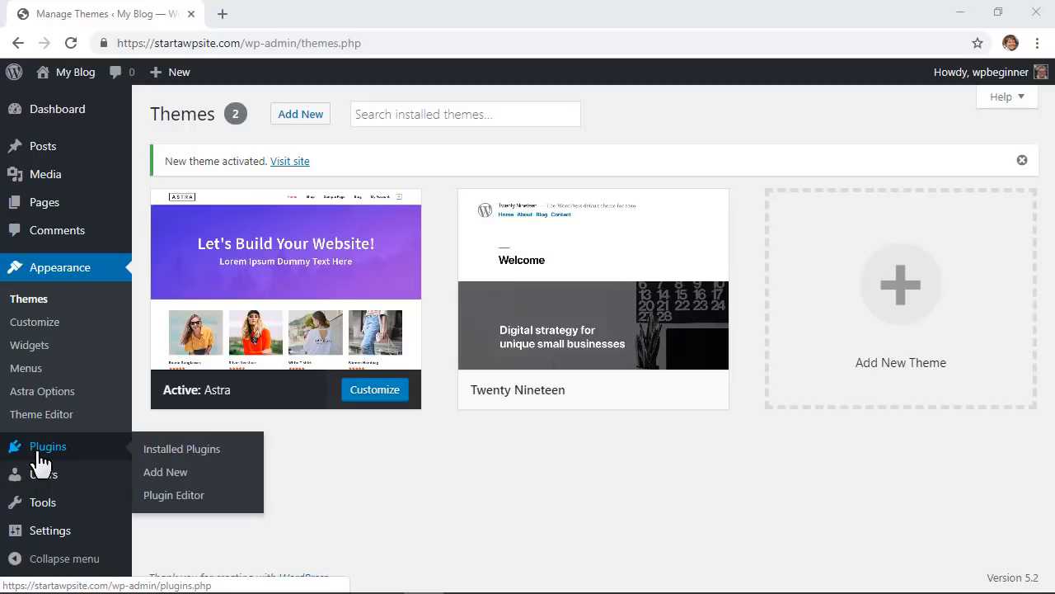
click(162, 472)
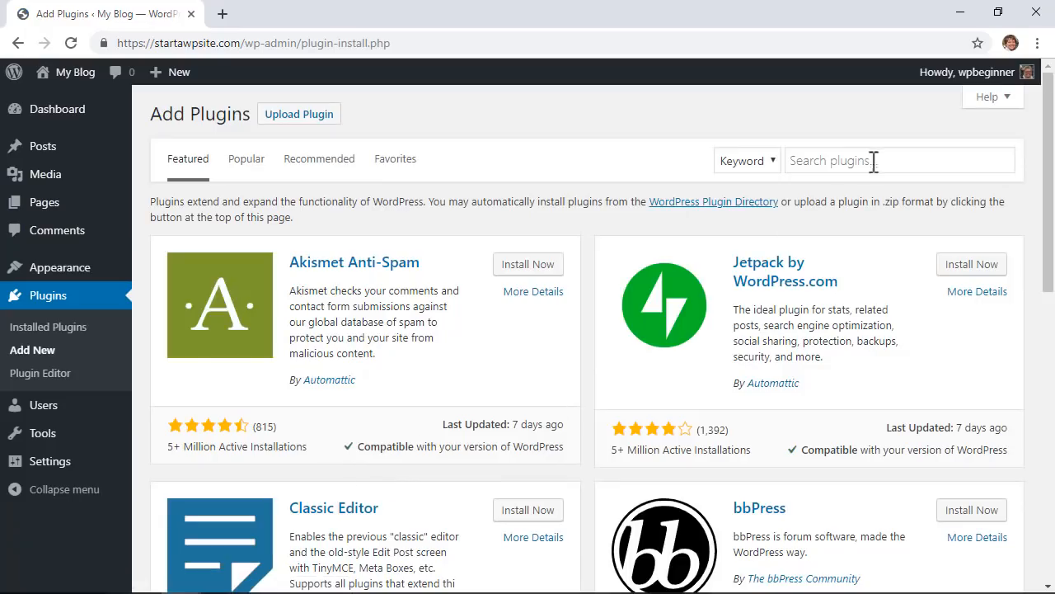
click(874, 160)
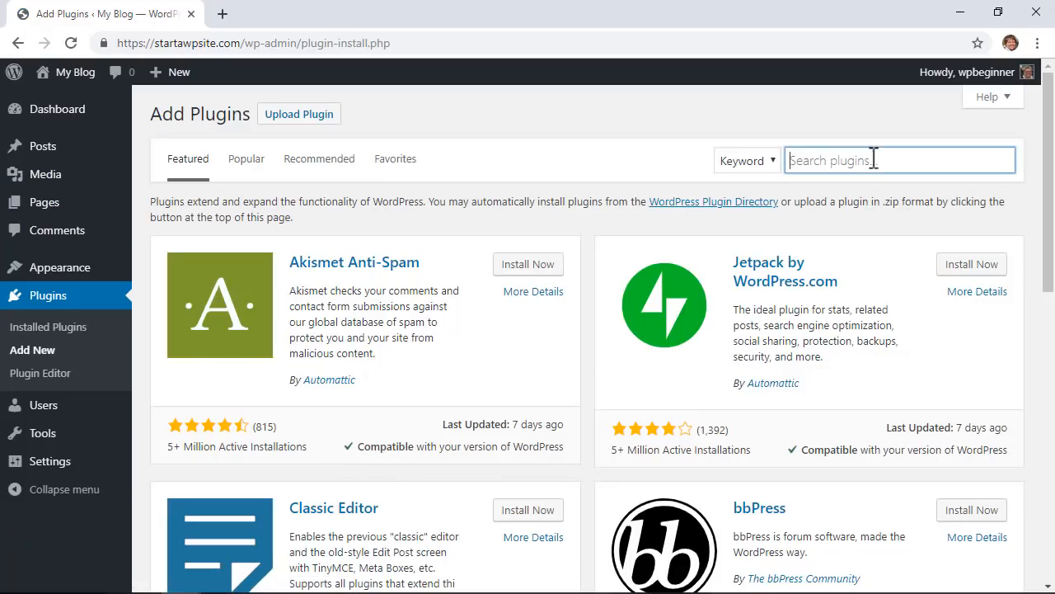
text(astra )
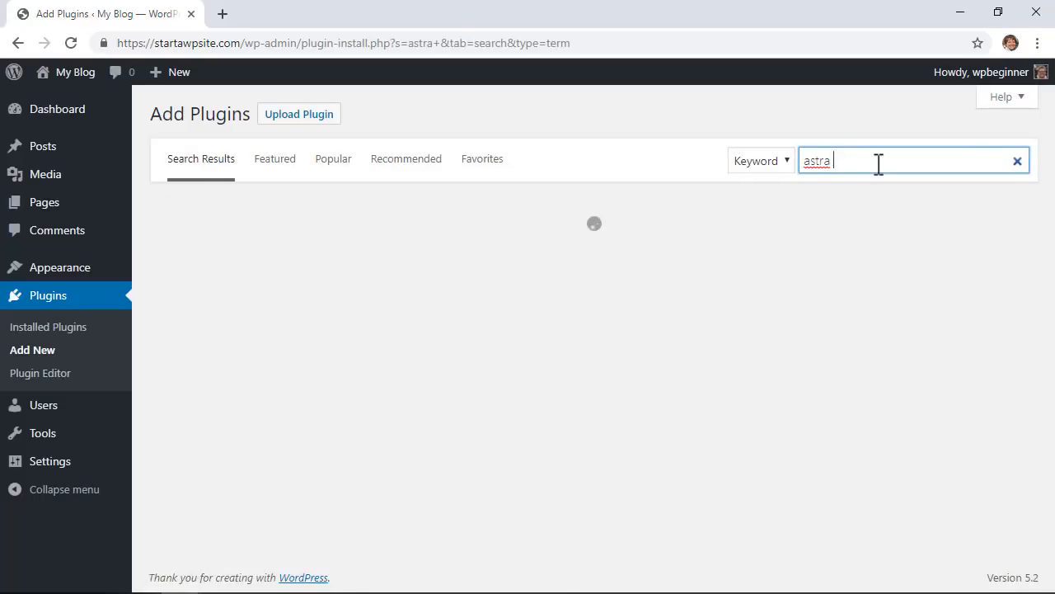
text(starter sites)
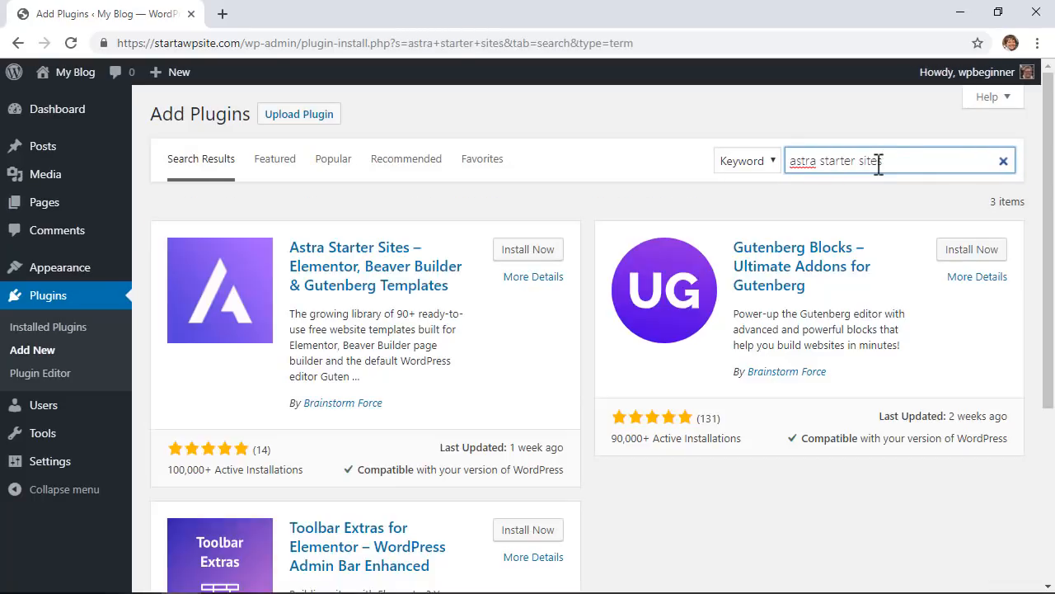
click(527, 250)
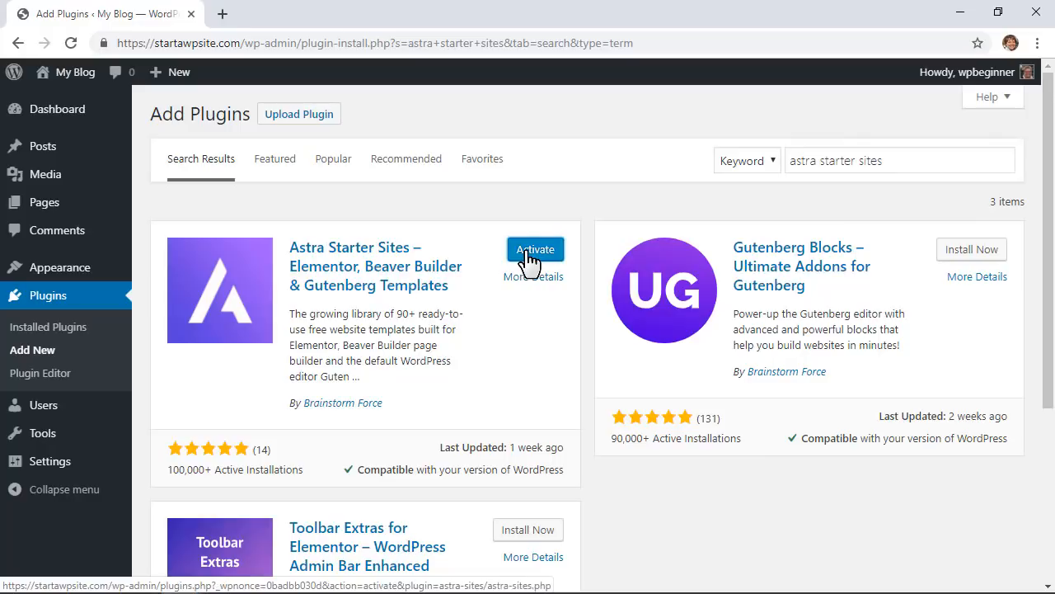
click(529, 259)
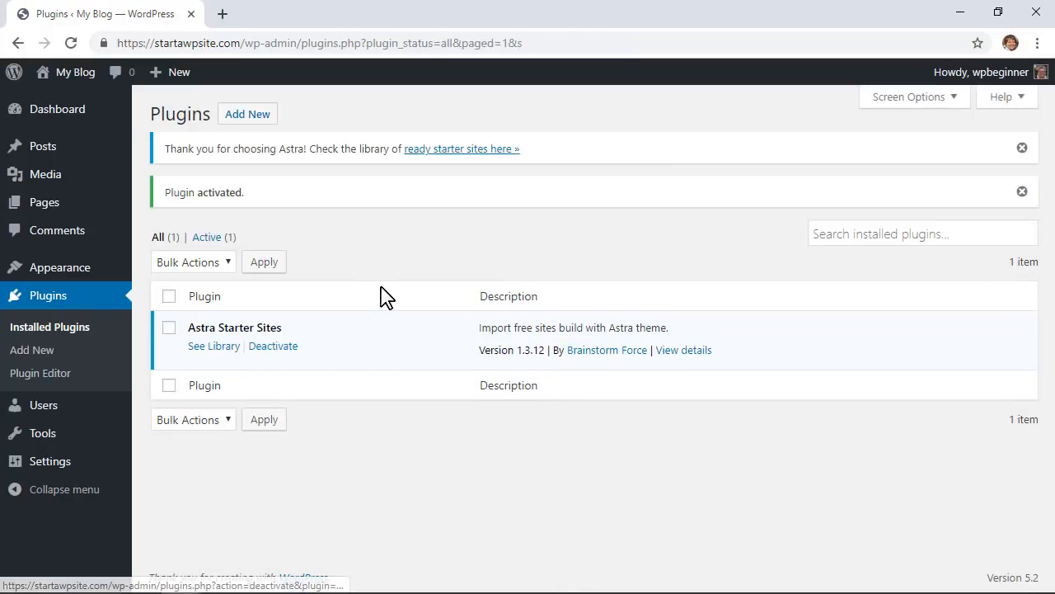
click(458, 150)
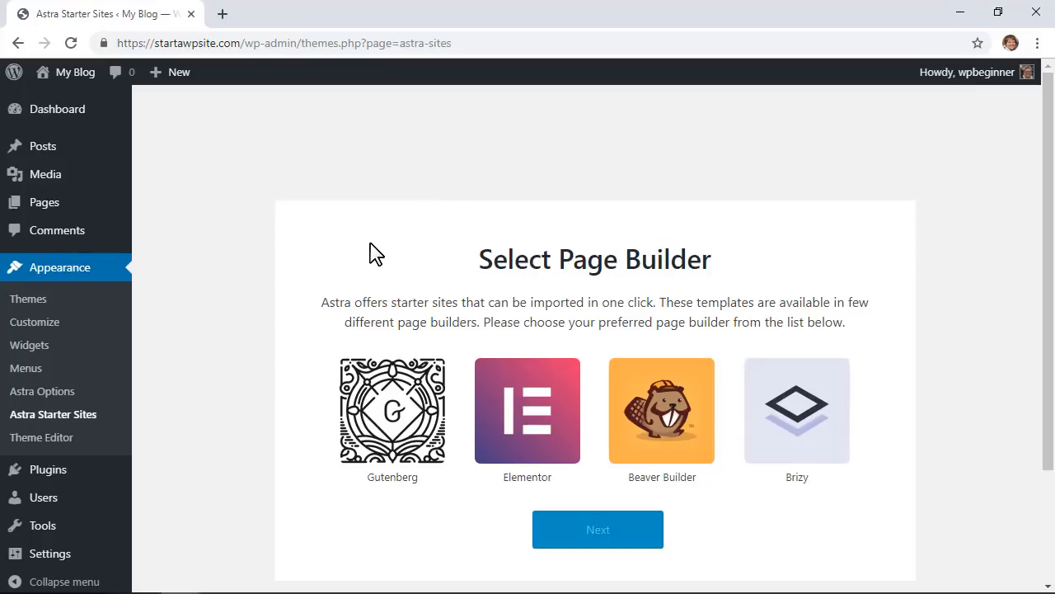
Step: Choose Beaver Builder as the page builder to load the starter sites library
click(678, 444)
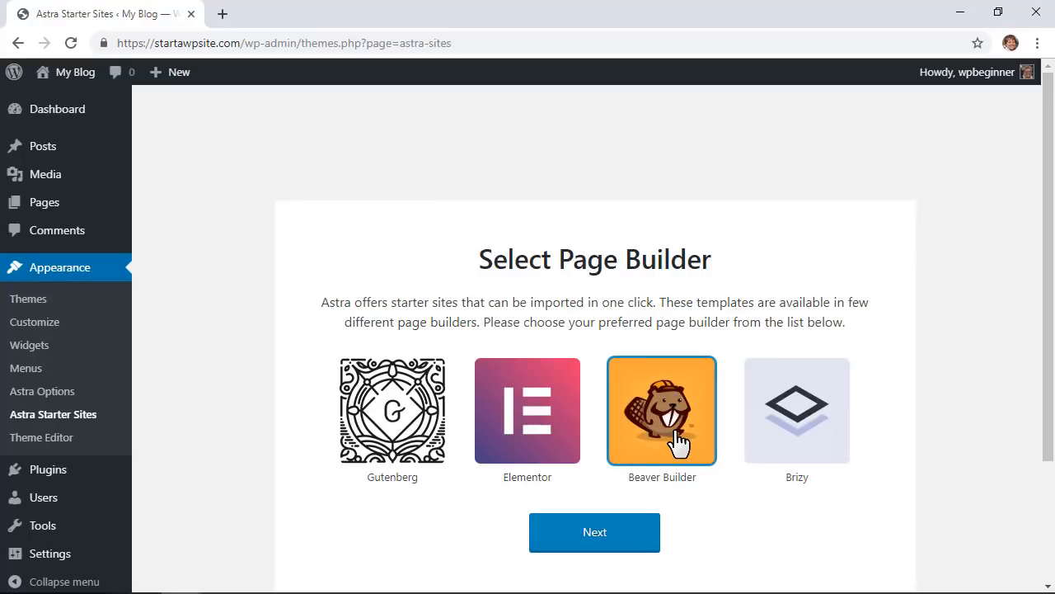
click(593, 533)
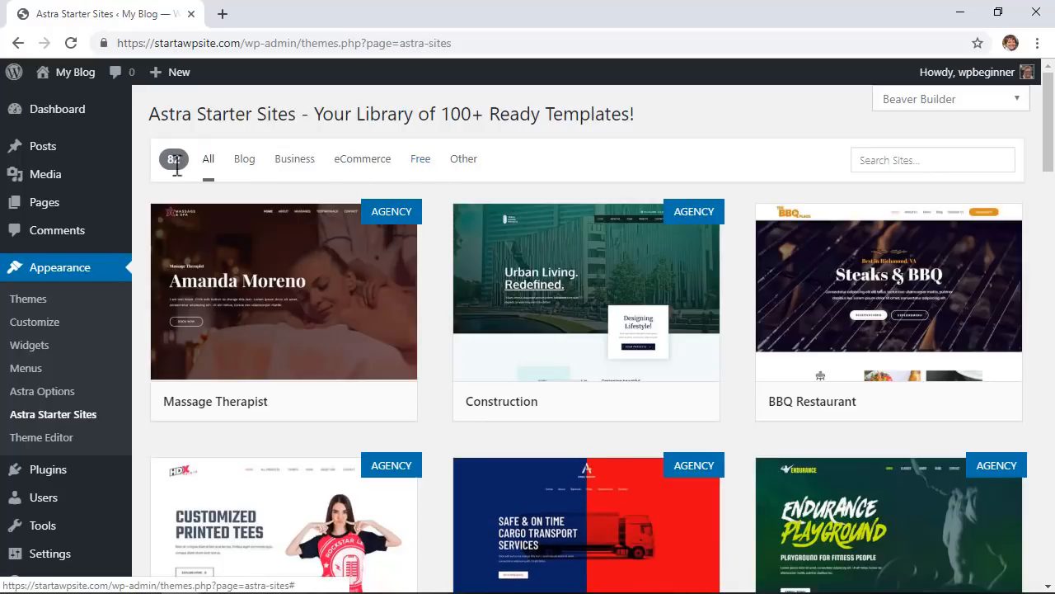
Step: Filter the starter templates to Free and scroll down to the Garden Maintenance card
click(421, 165)
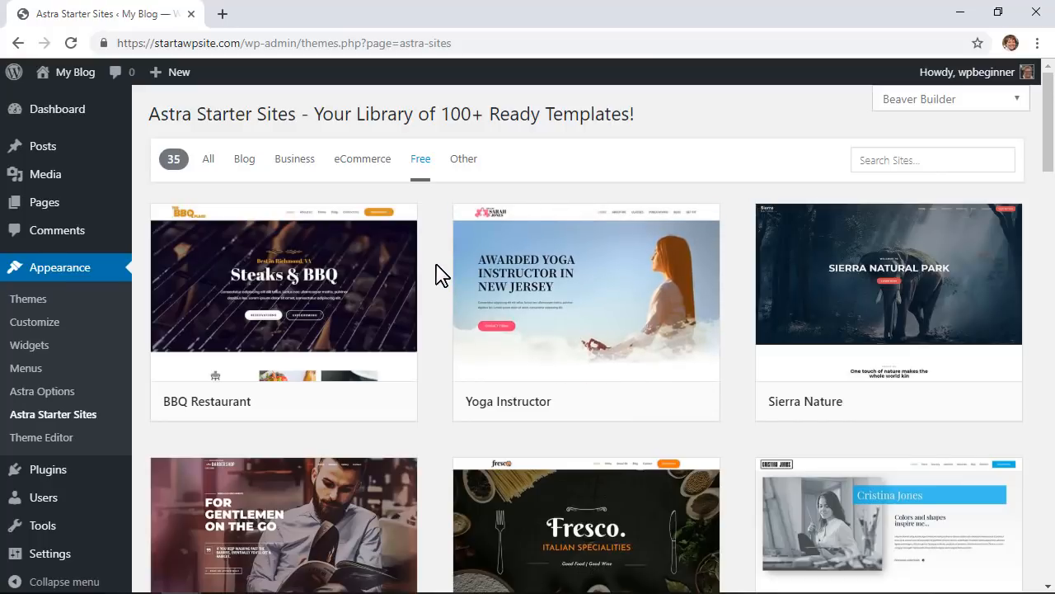
scroll(439, 275, down, 1)
scroll(440, 275, down, 1)
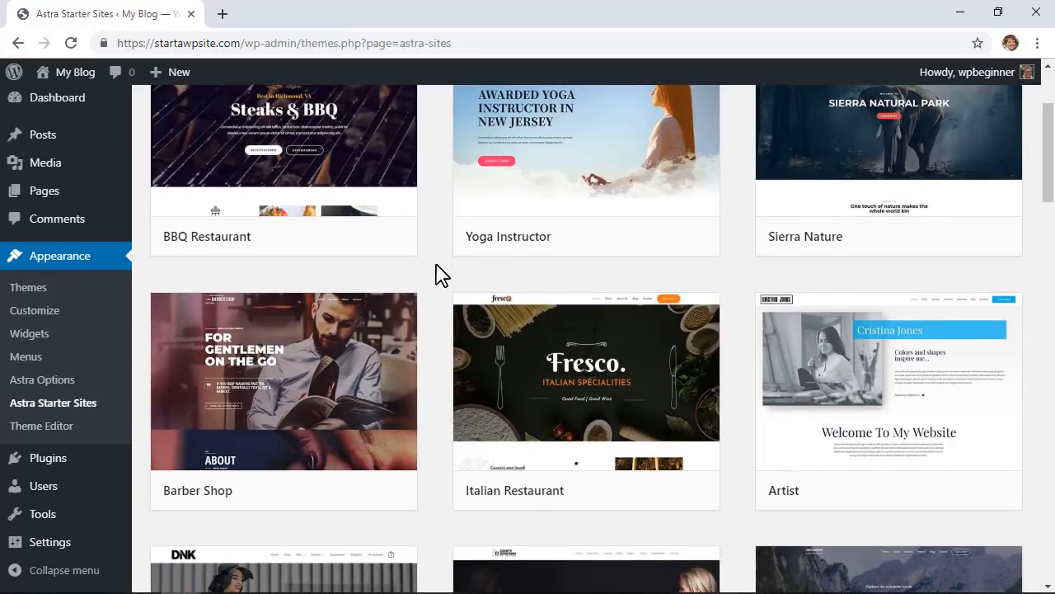
scroll(439, 275, down, 1)
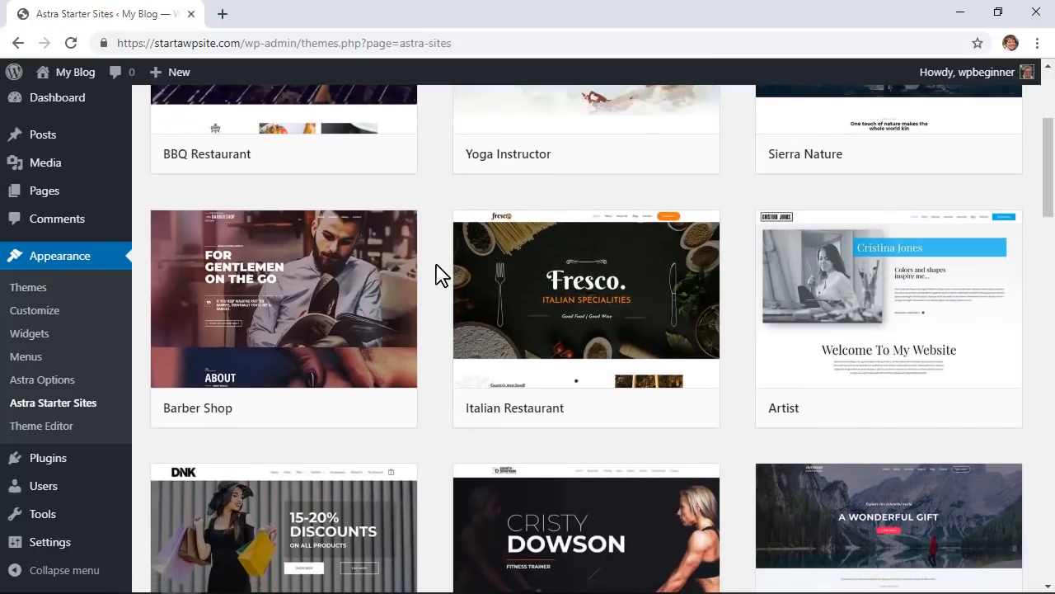
scroll(440, 276, down, 2)
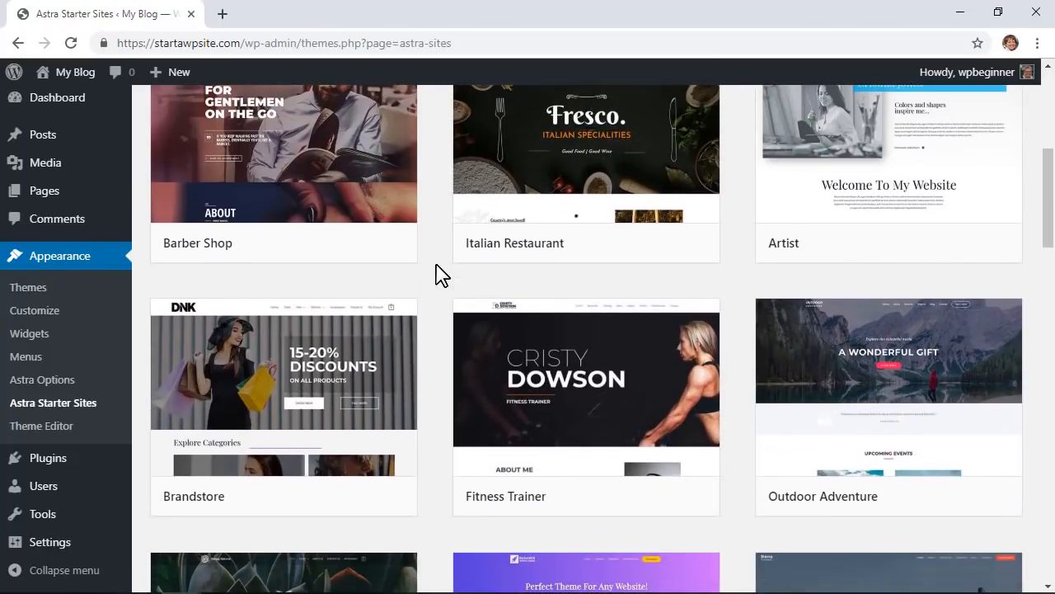
scroll(439, 276, down, 1)
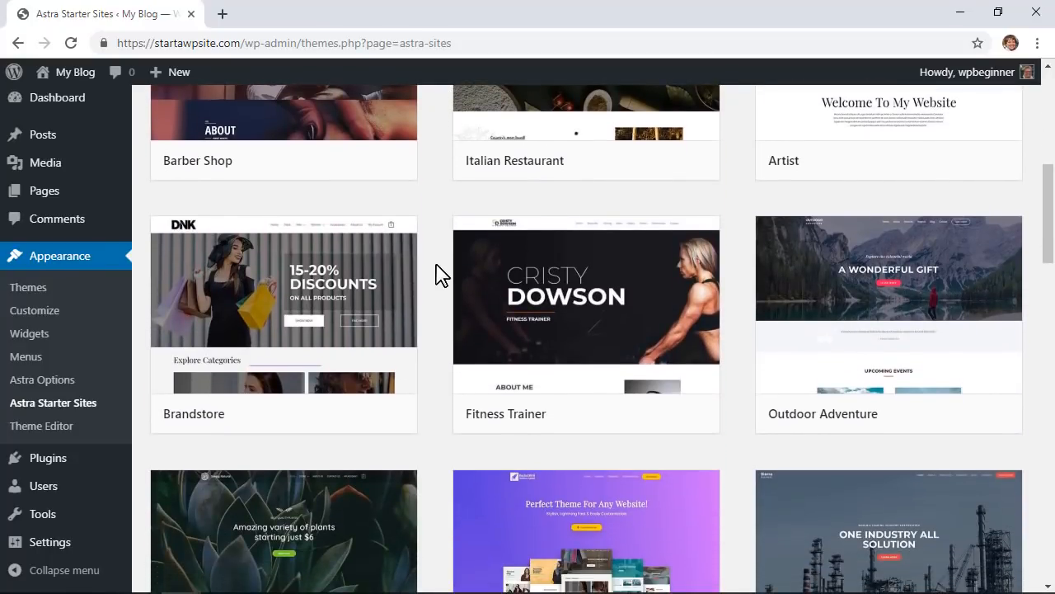
scroll(439, 275, down, 1)
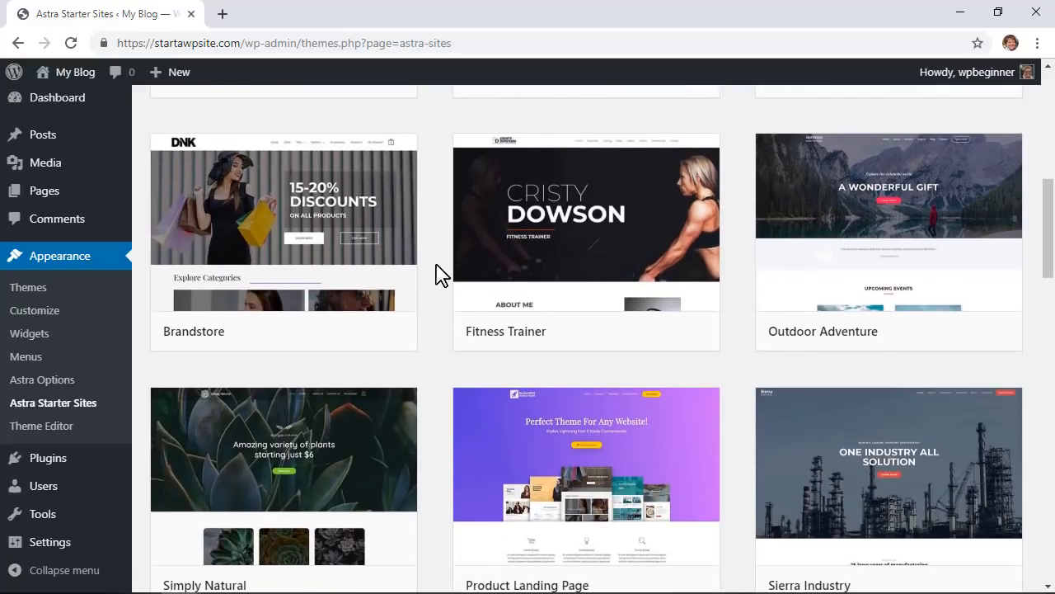
scroll(439, 275, down, 1)
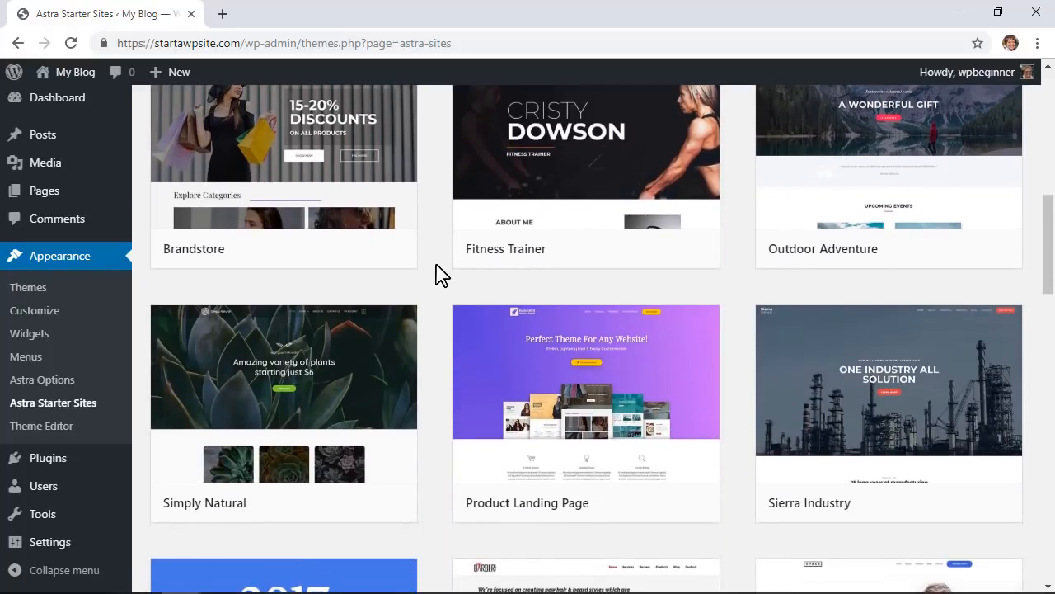
scroll(440, 276, down, 1)
scroll(440, 275, down, 1)
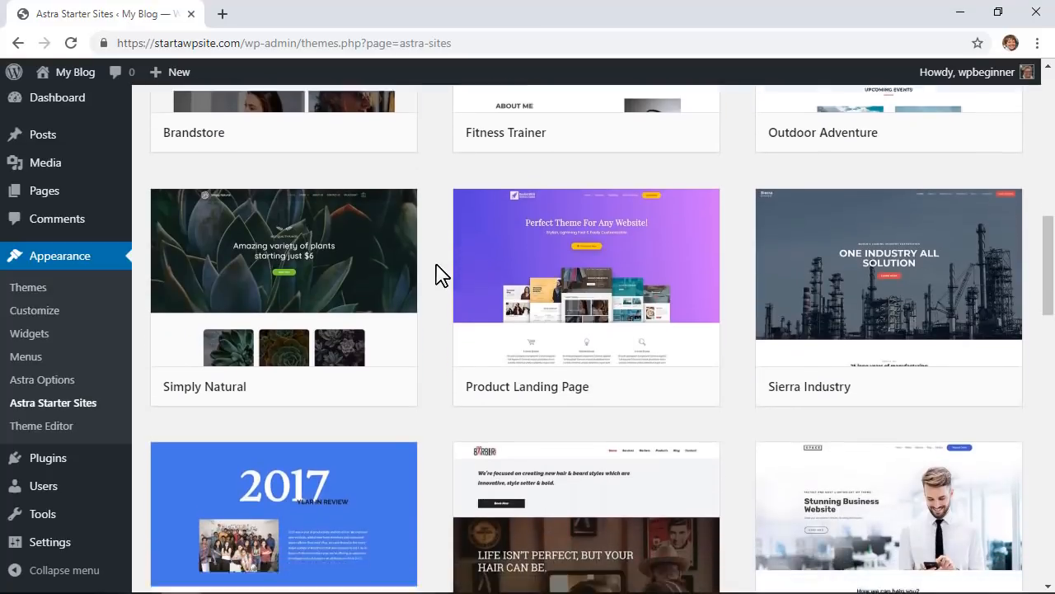
scroll(440, 275, down, 1)
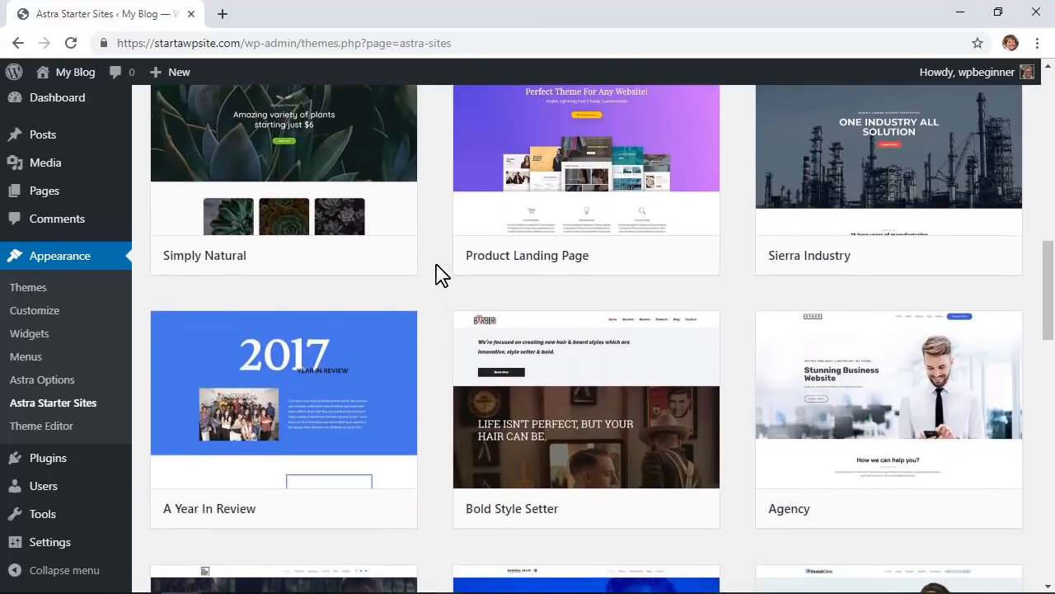
scroll(440, 275, down, 3)
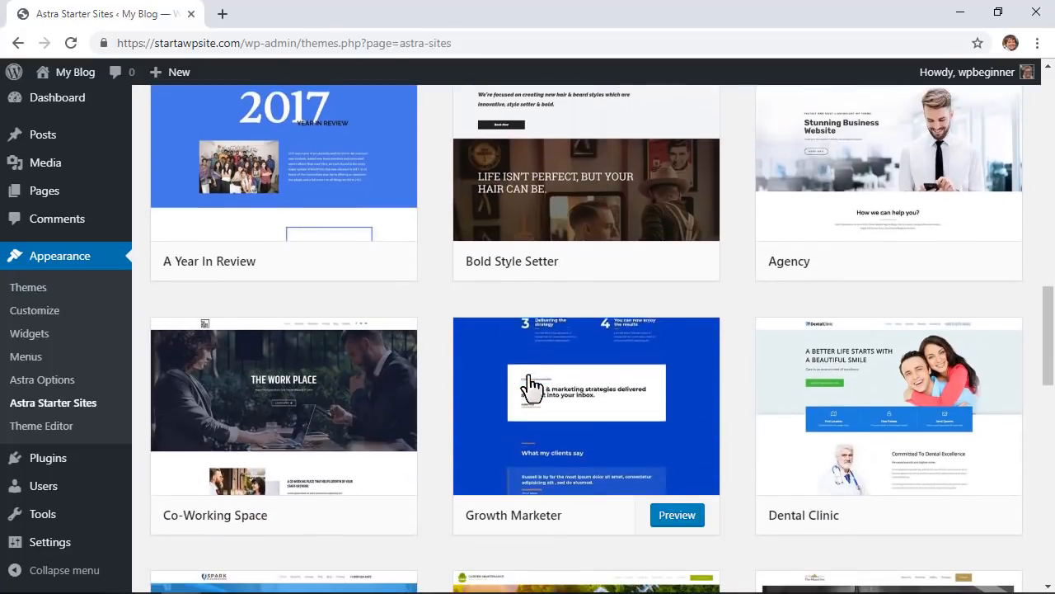
mouse_move(341, 396)
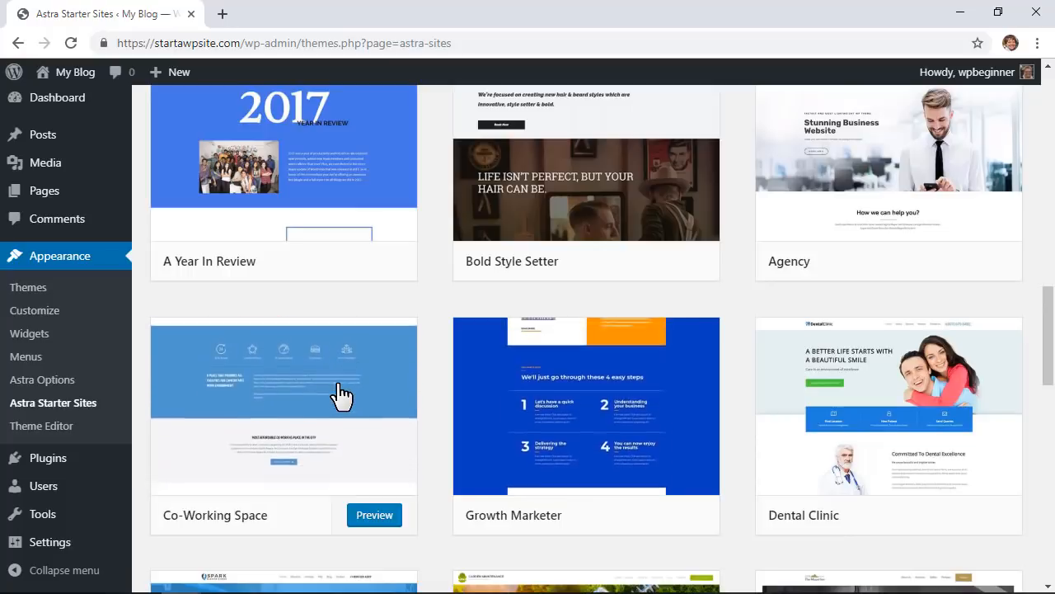
scroll(737, 346, down, 5)
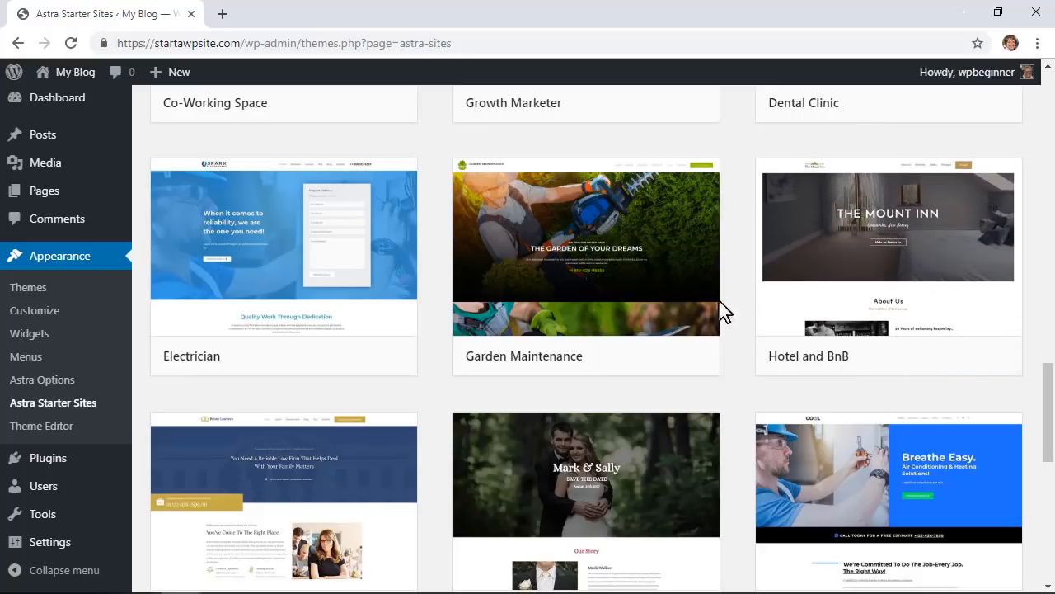
mouse_move(629, 294)
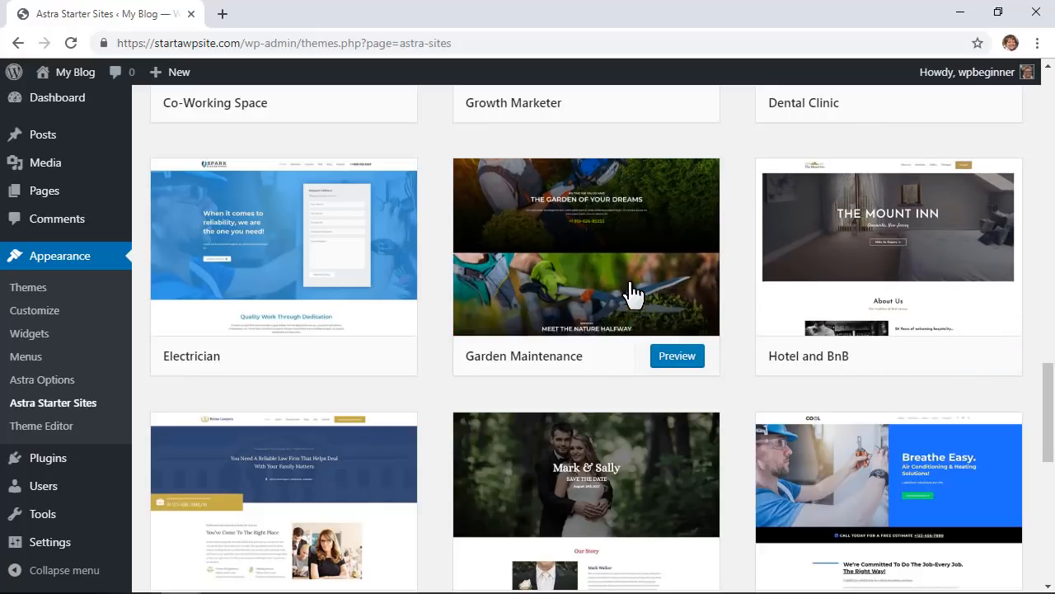
Step: Open the full preview of the Garden Maintenance template
click(581, 294)
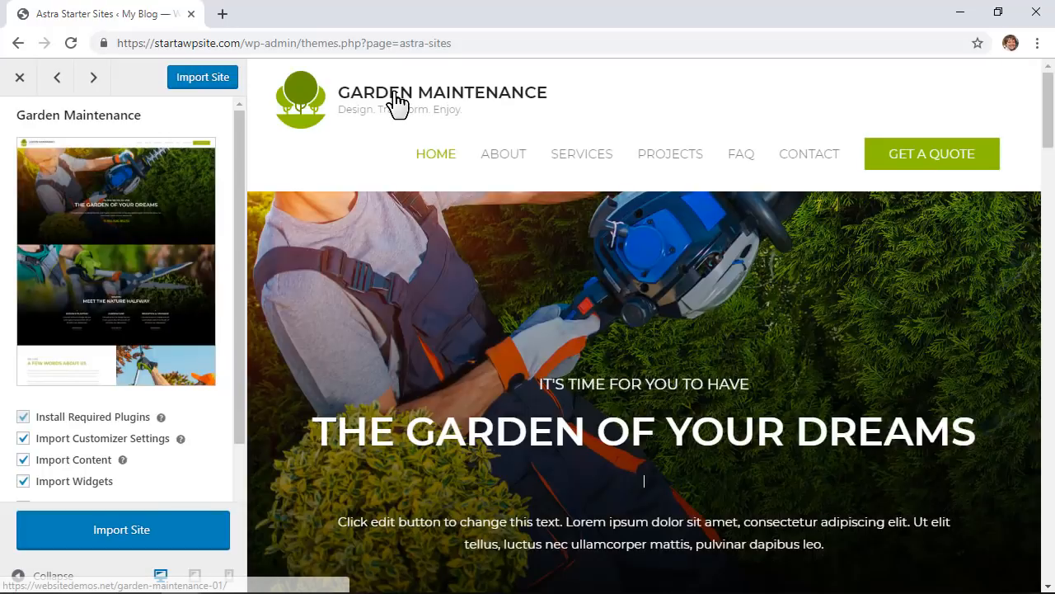
scroll(745, 264, down, 6)
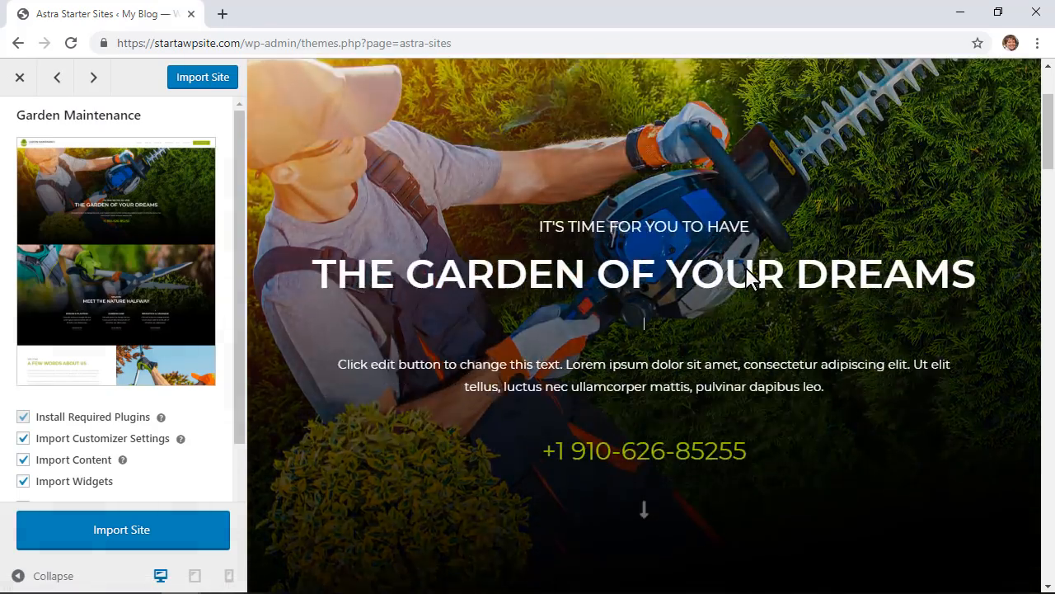
scroll(745, 266, down, 3)
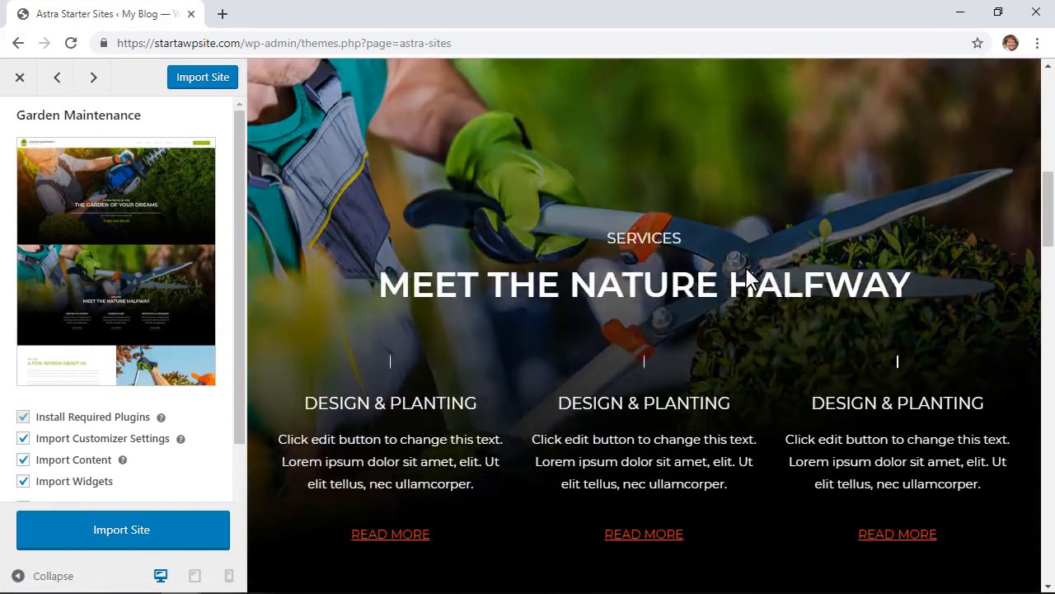
scroll(744, 265, up, 9)
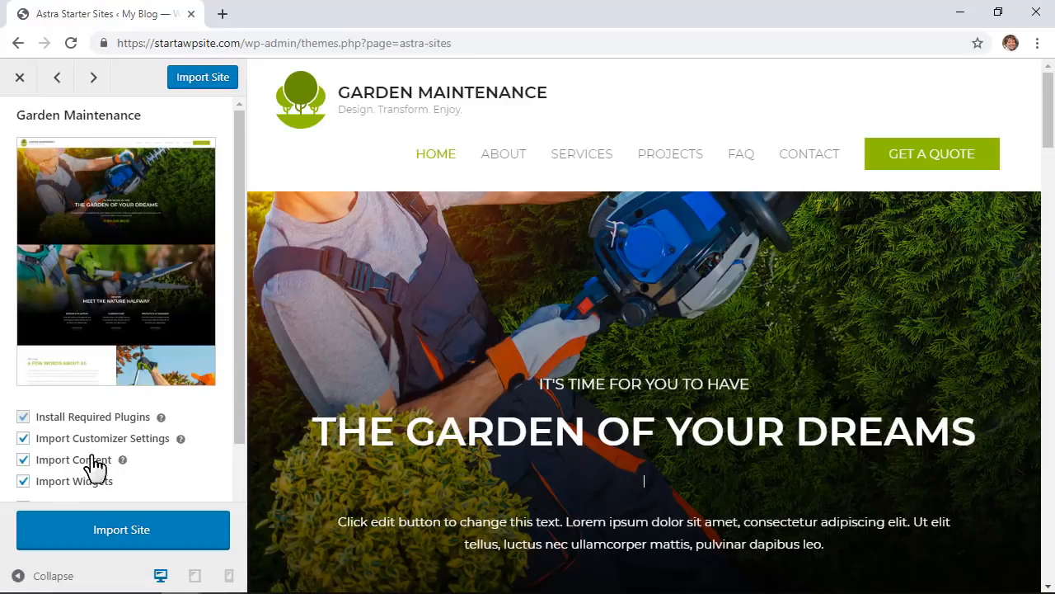
scroll(97, 476, down, 1)
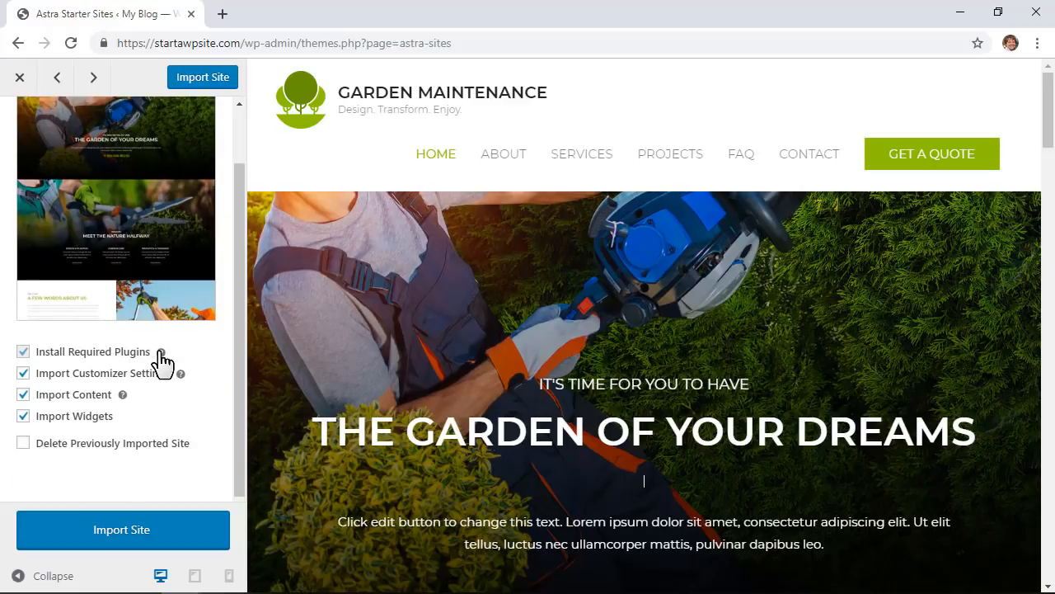
Step: Read the help for Install Required Plugins, Import Customizer Settings and Import Content
click(161, 352)
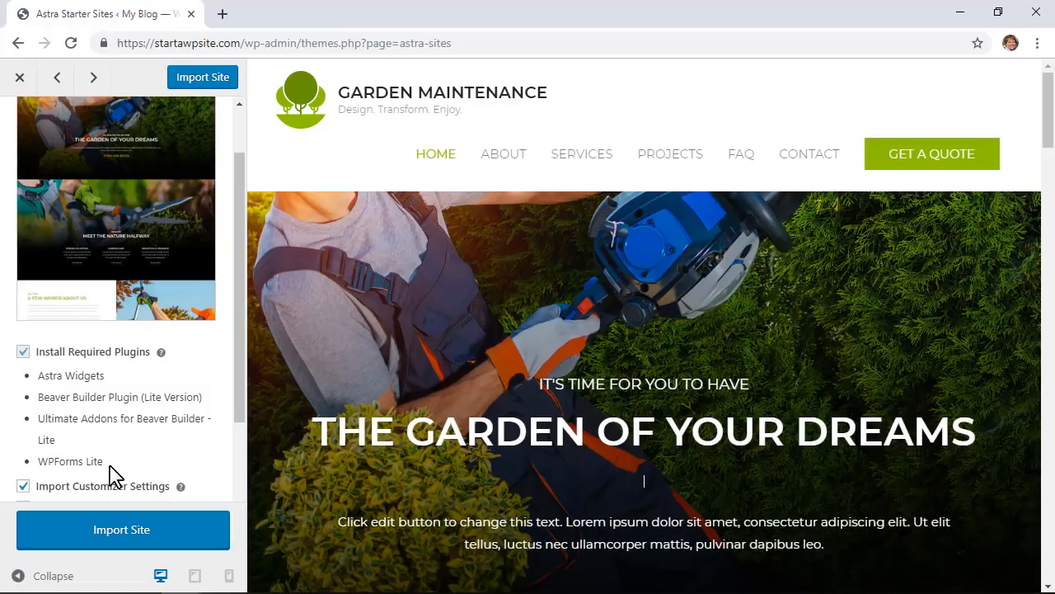
scroll(113, 466, down, 1)
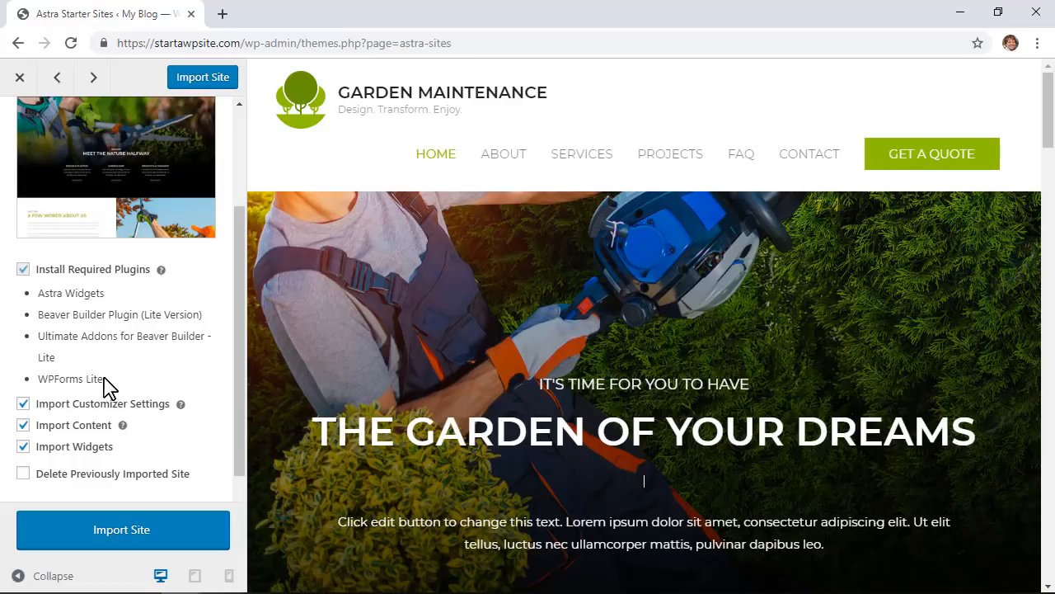
click(182, 404)
scroll(183, 413, down, 2)
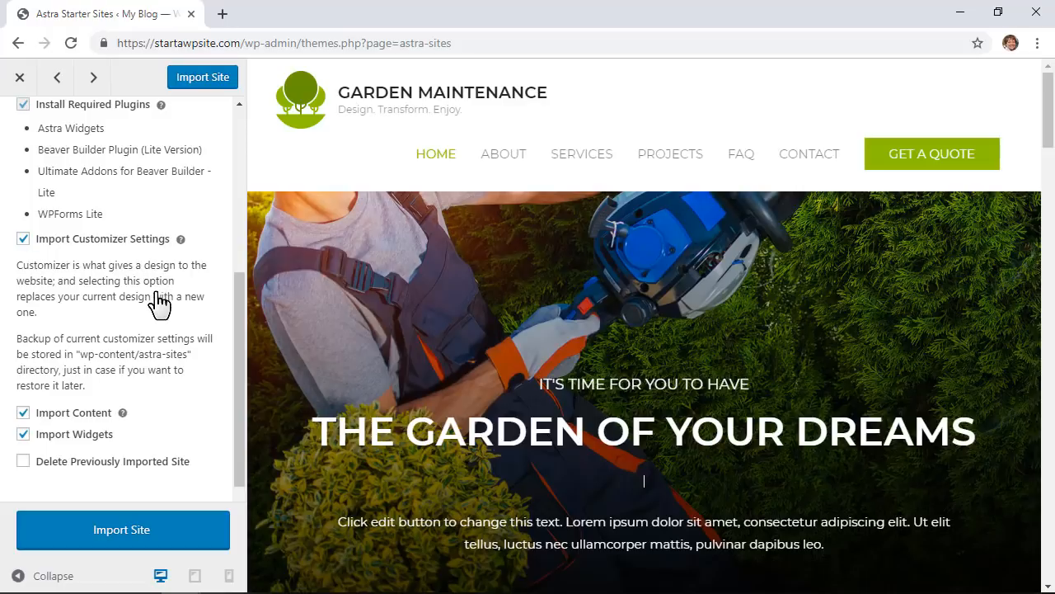
scroll(140, 406, down, 1)
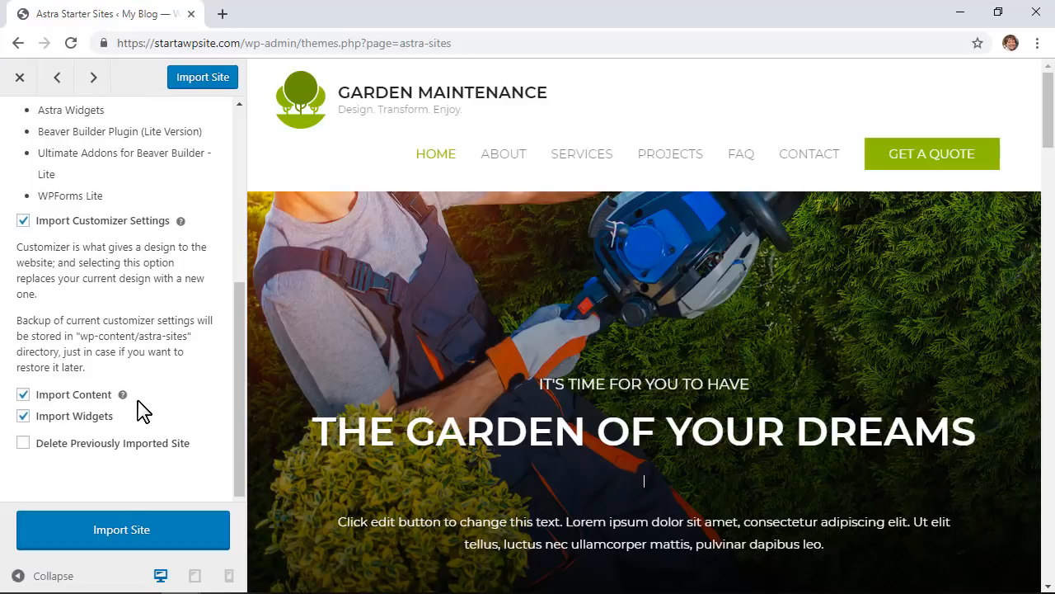
click(123, 394)
scroll(165, 384, down, 1)
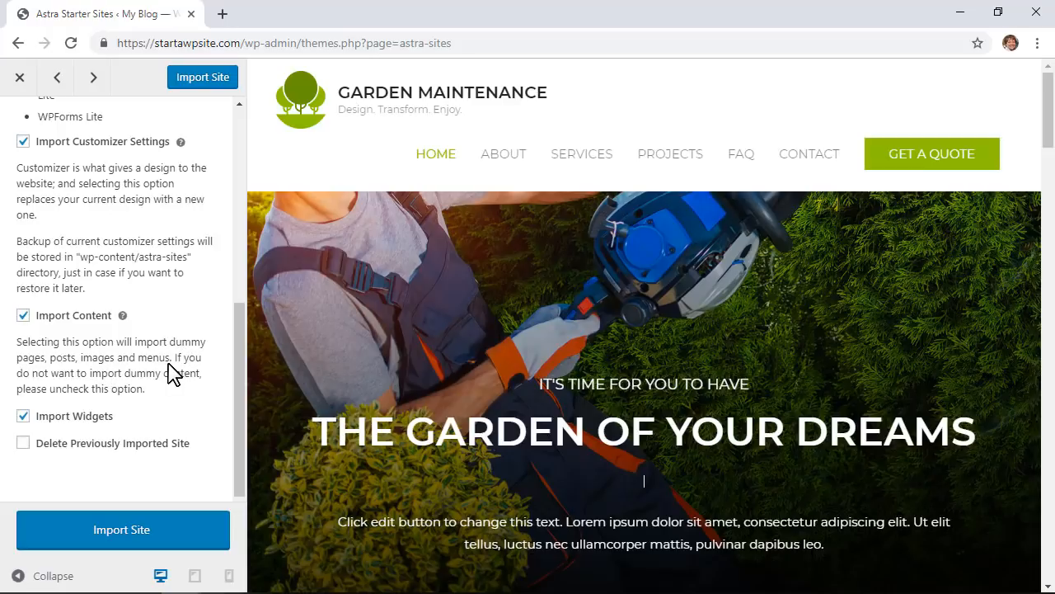
Step: Import the Garden Maintenance starter site and view the live homepage in a new tab
click(138, 541)
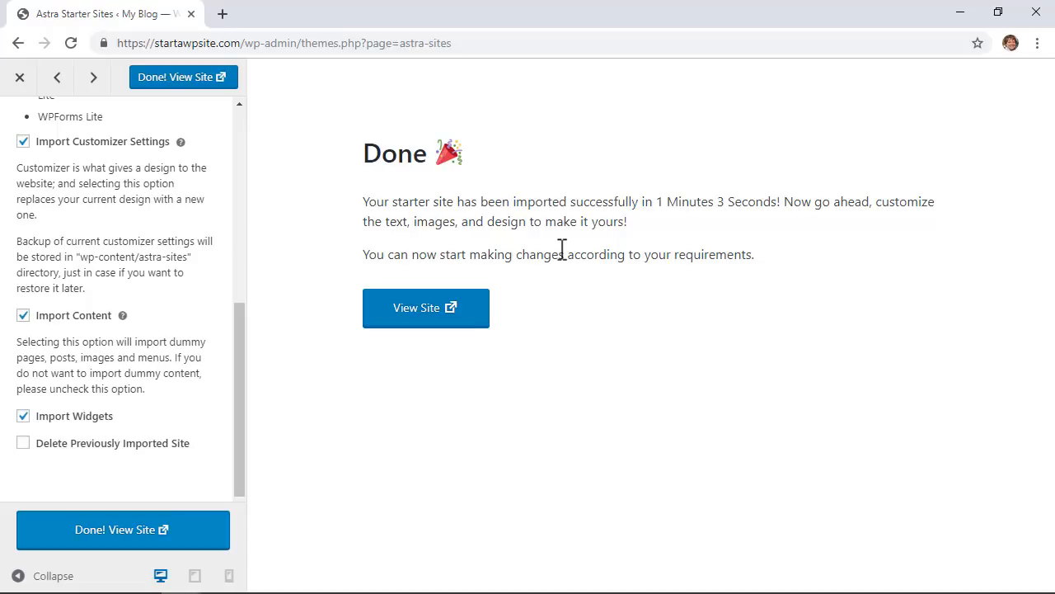
click(439, 317)
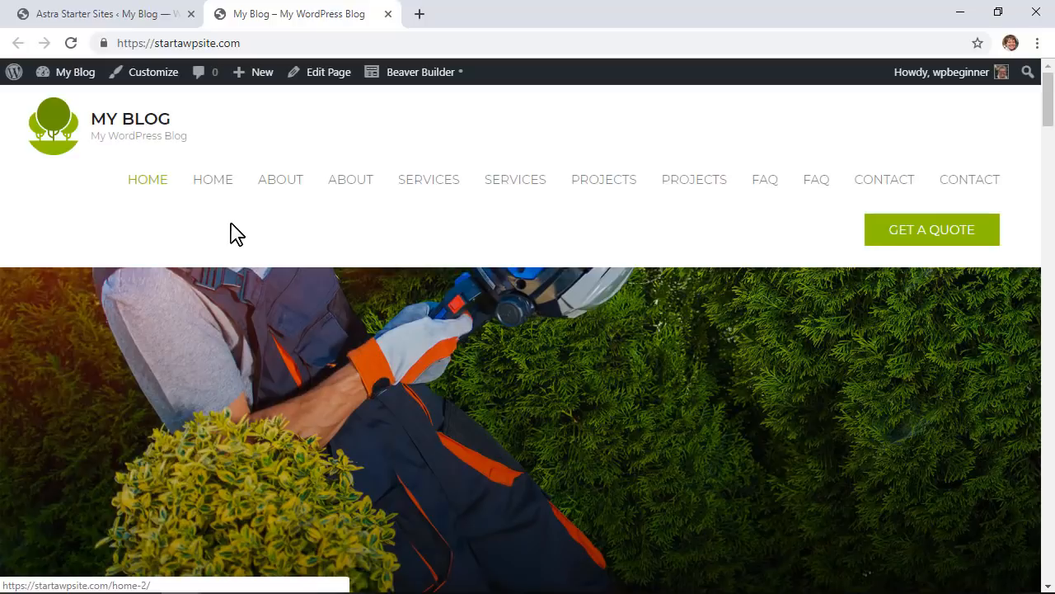
scroll(230, 233, down, 5)
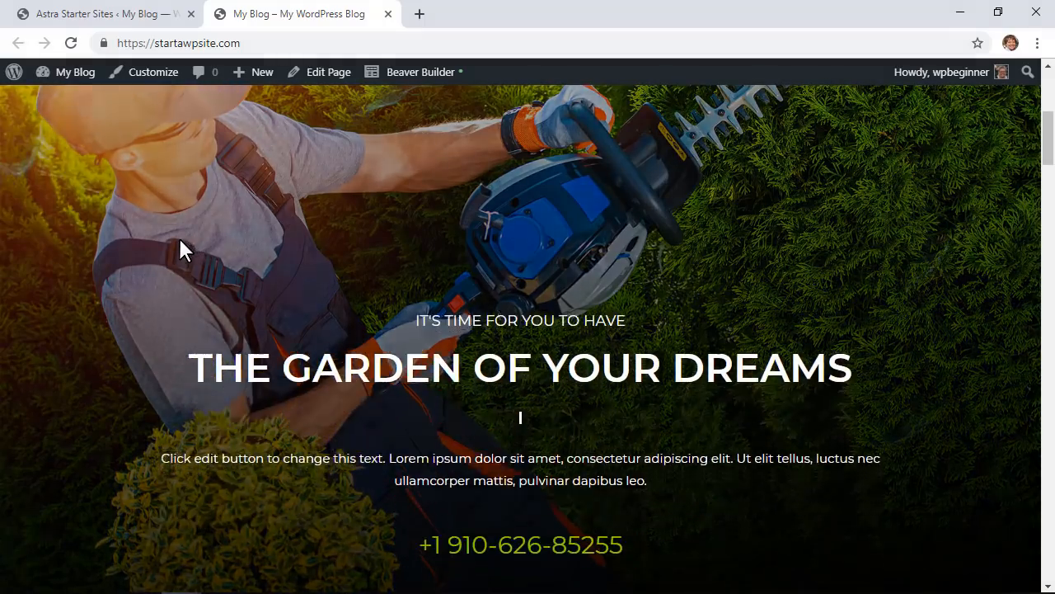
scroll(181, 247, down, 4)
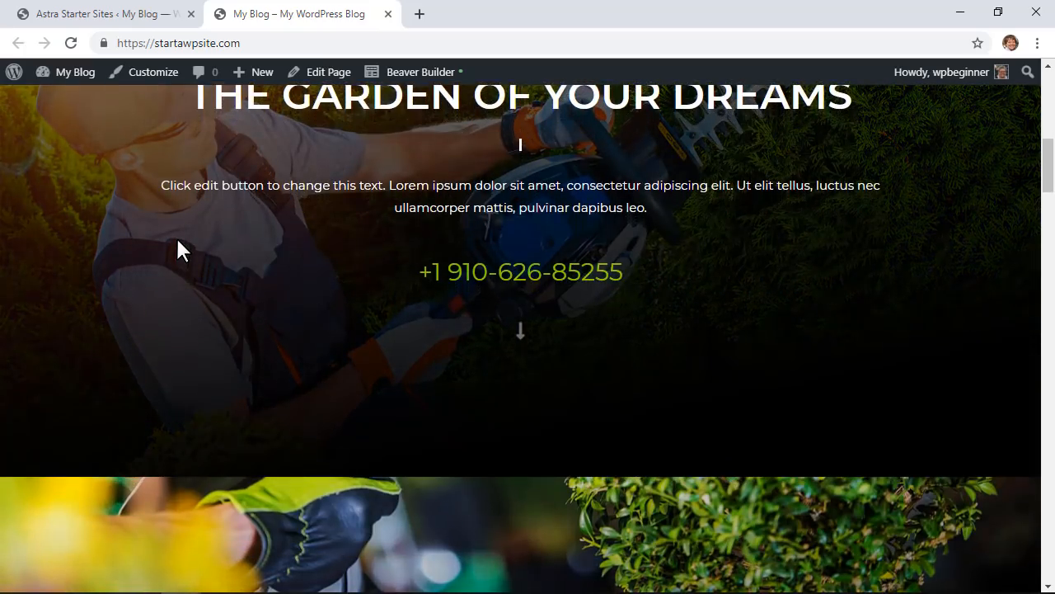
scroll(176, 237, down, 5)
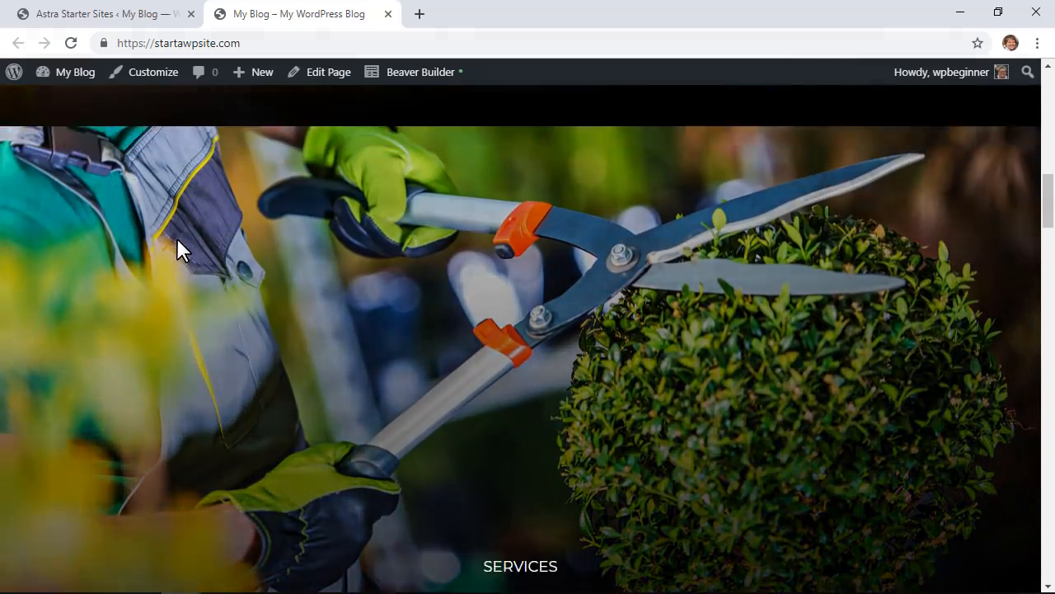
scroll(176, 247, down, 3)
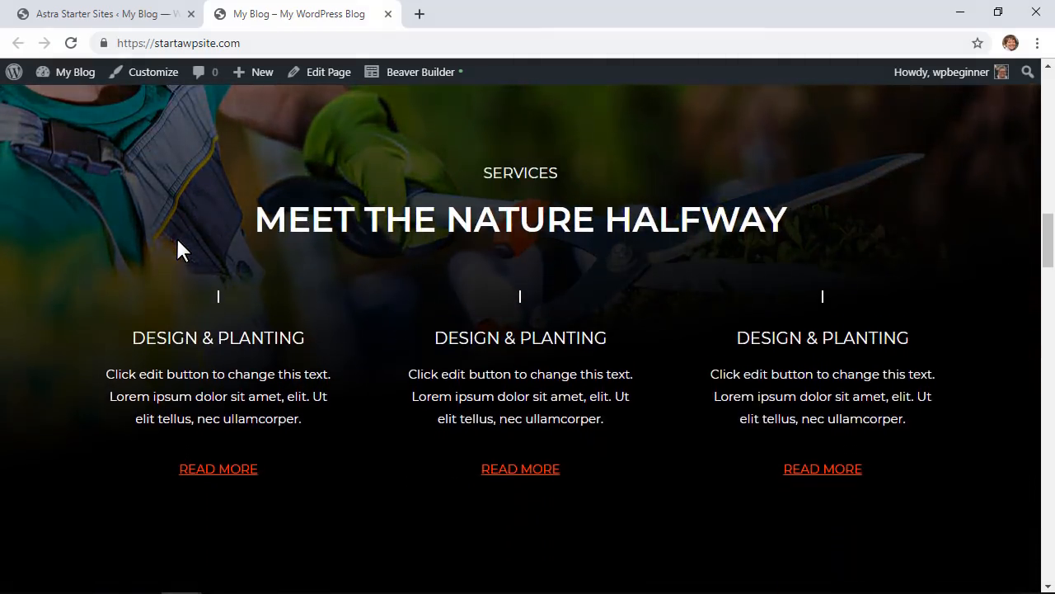
scroll(176, 247, down, 4)
scroll(178, 247, down, 4)
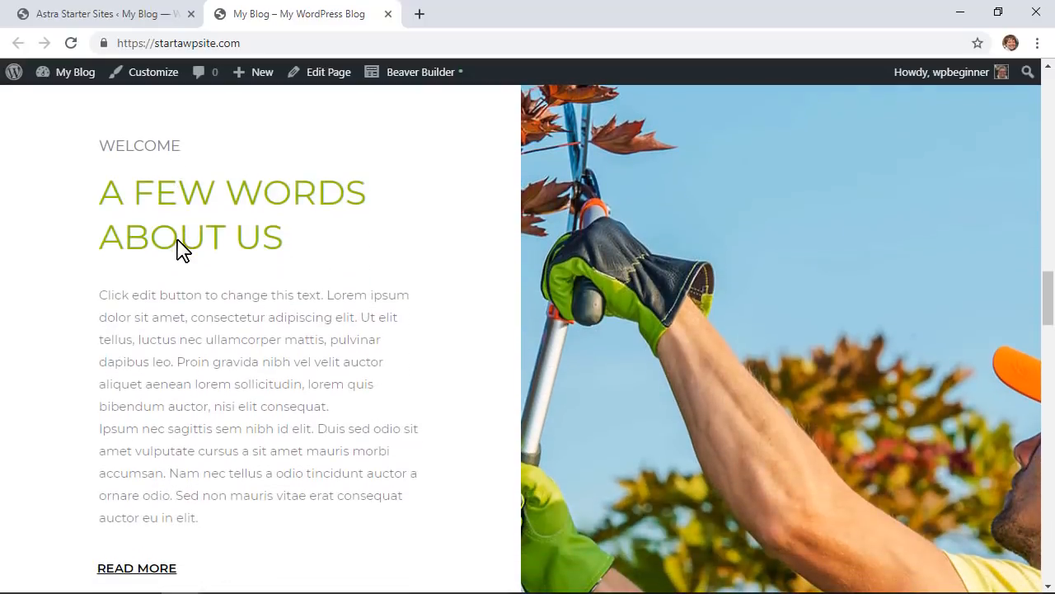
scroll(266, 280, down, 7)
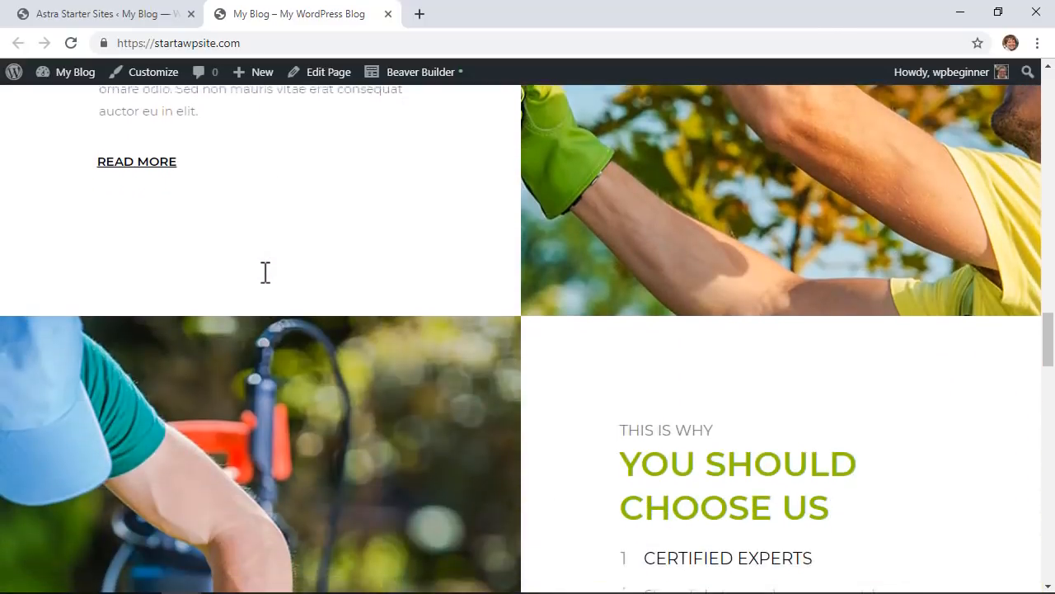
scroll(262, 272, down, 4)
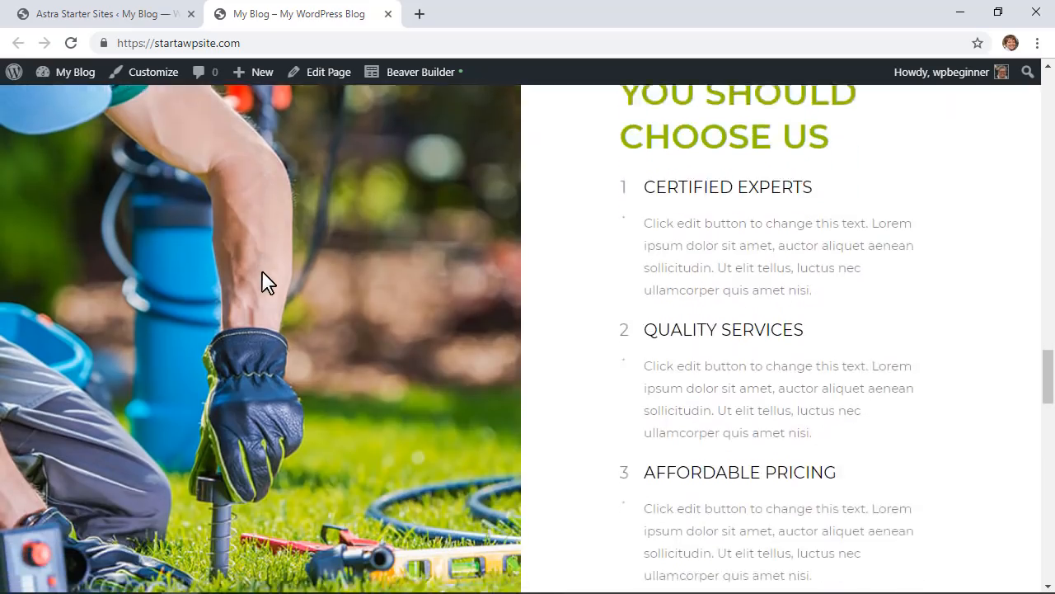
scroll(262, 272, down, 6)
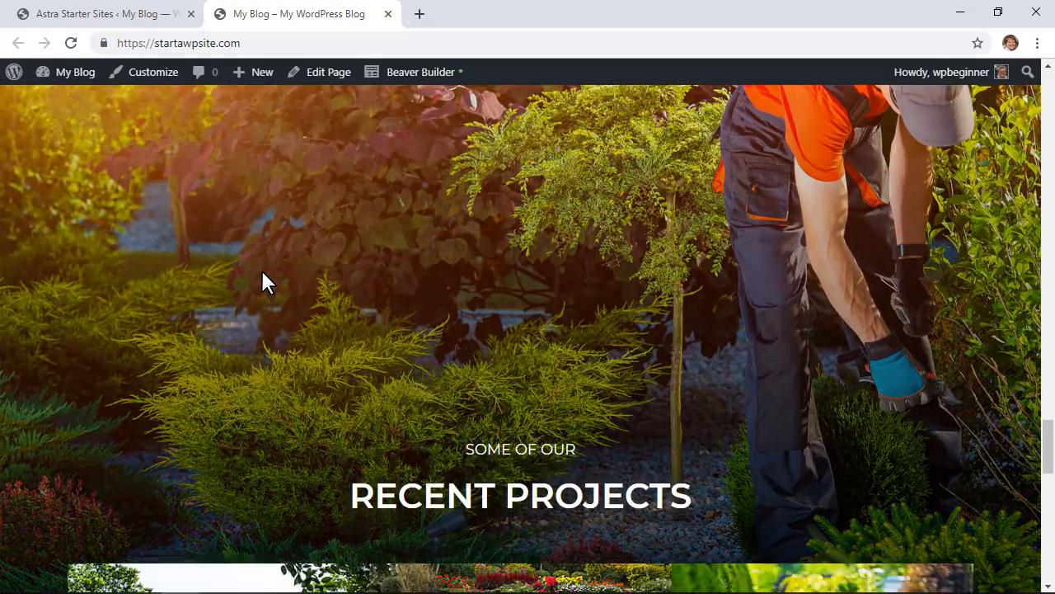
scroll(262, 272, down, 1)
scroll(263, 282, down, 6)
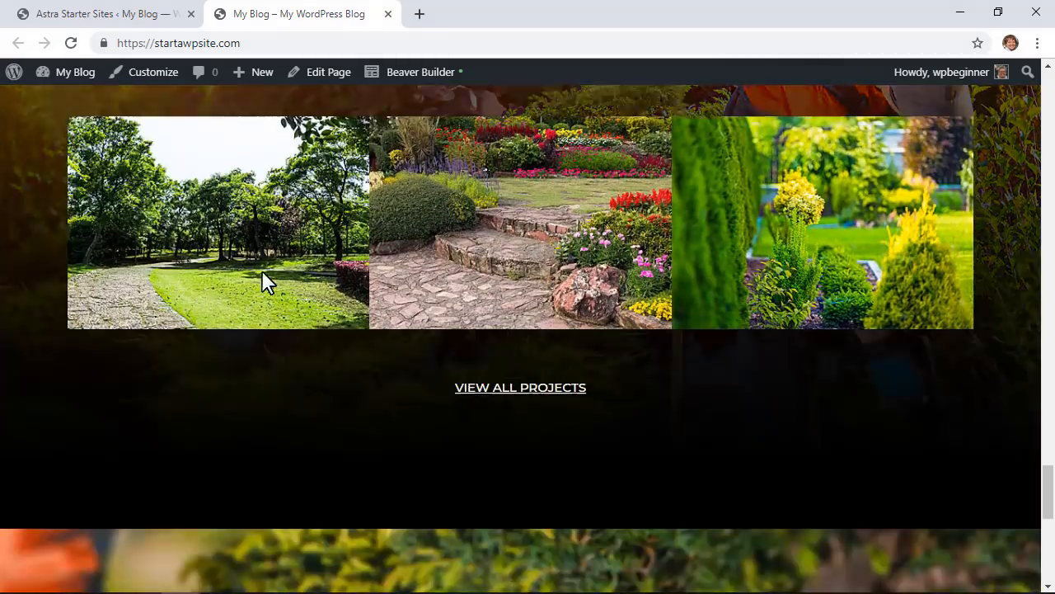
scroll(262, 282, down, 5)
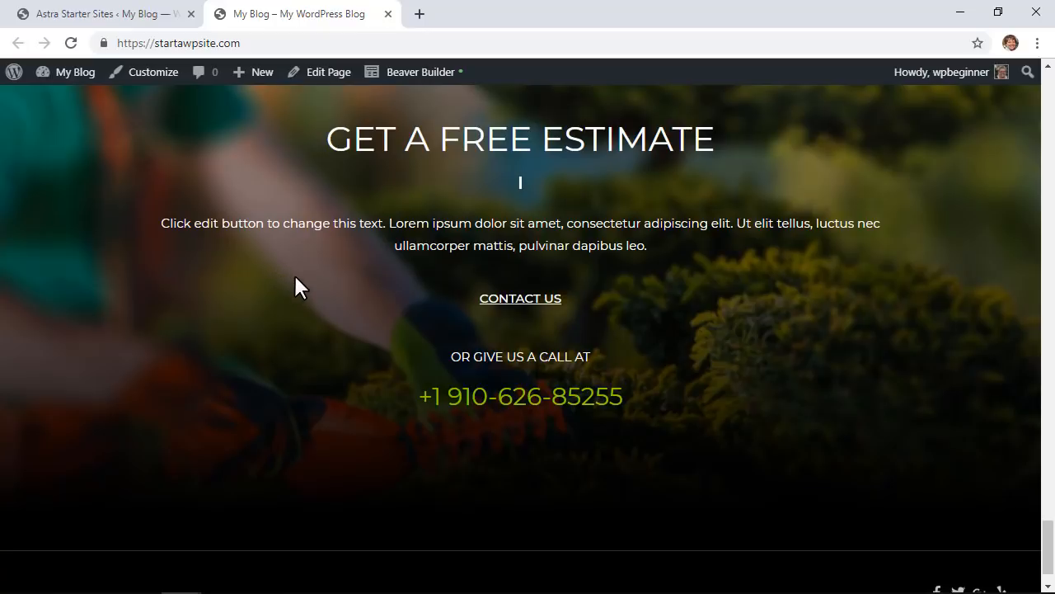
scroll(297, 290, down, 1)
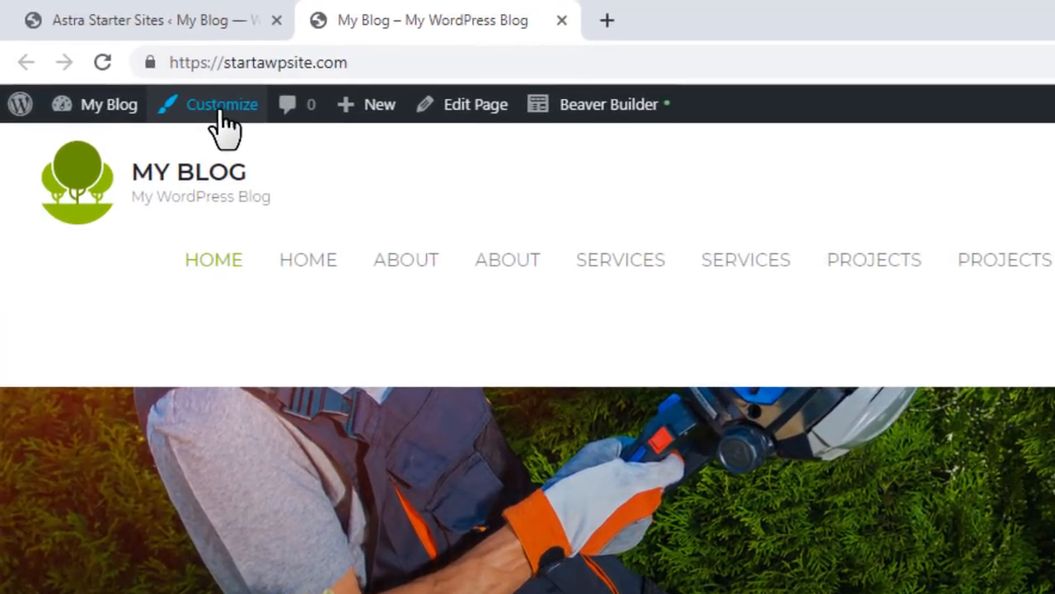
Step: Open the Customizer from the admin bar and jump to the logo's Site Identity settings
click(151, 76)
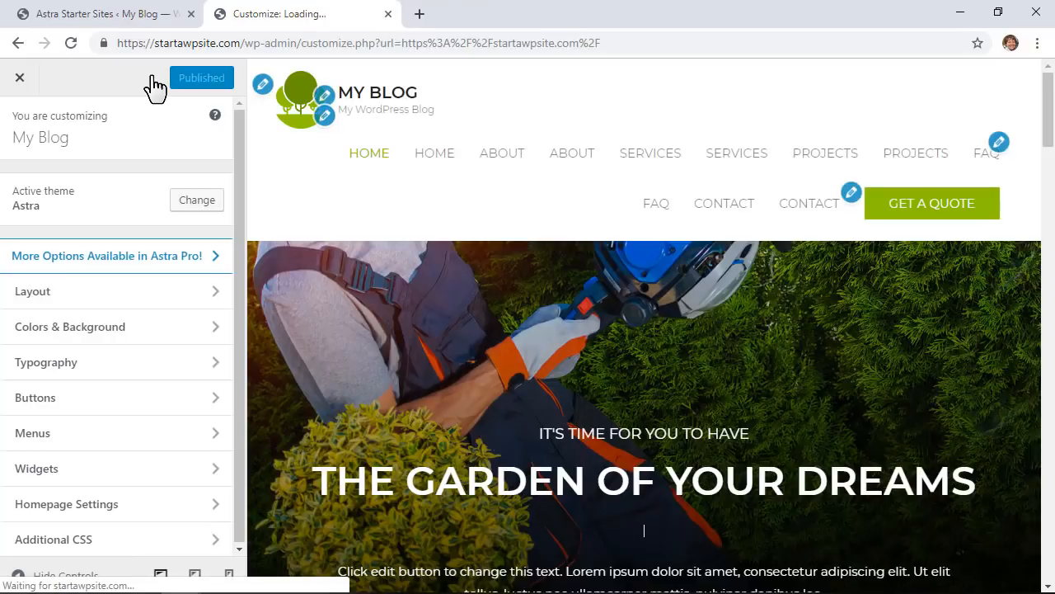
click(262, 86)
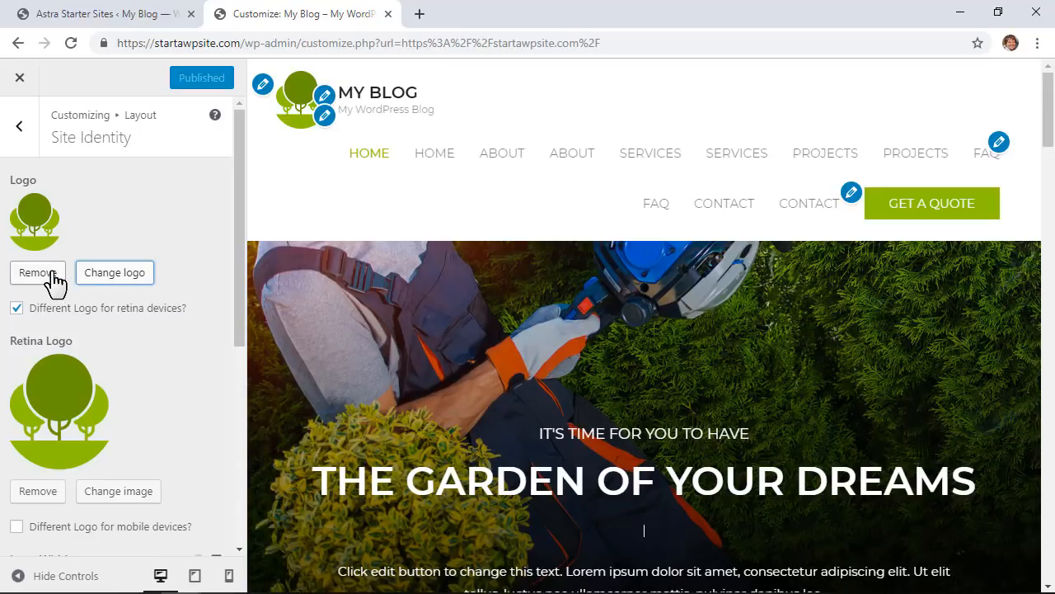
Step: Change the site title to 'My Garden Blog', keeping it displayed in the header
click(333, 102)
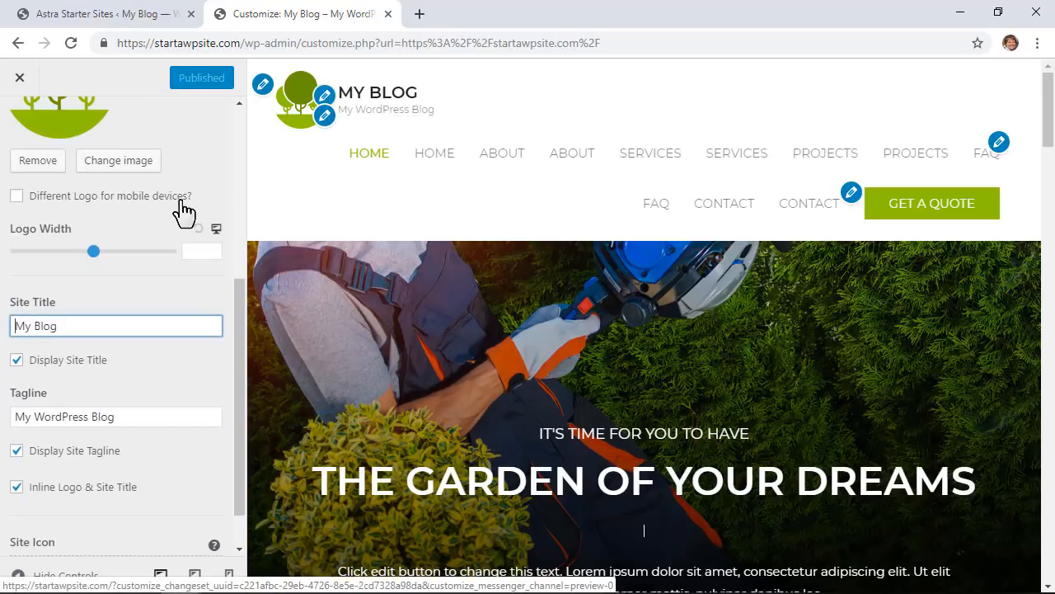
drag(94, 326, 13, 326)
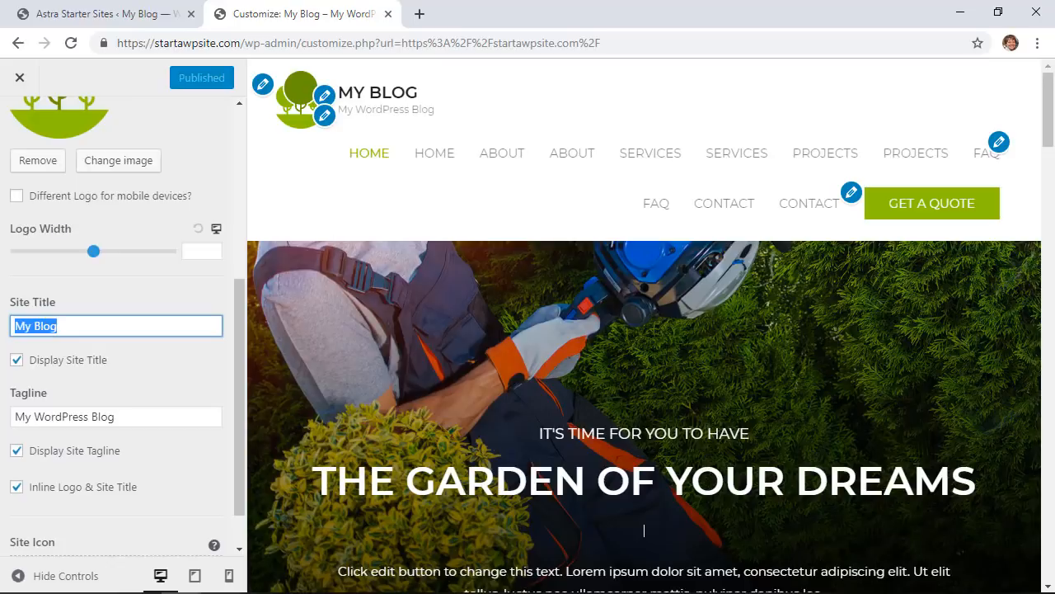
text(My Garden)
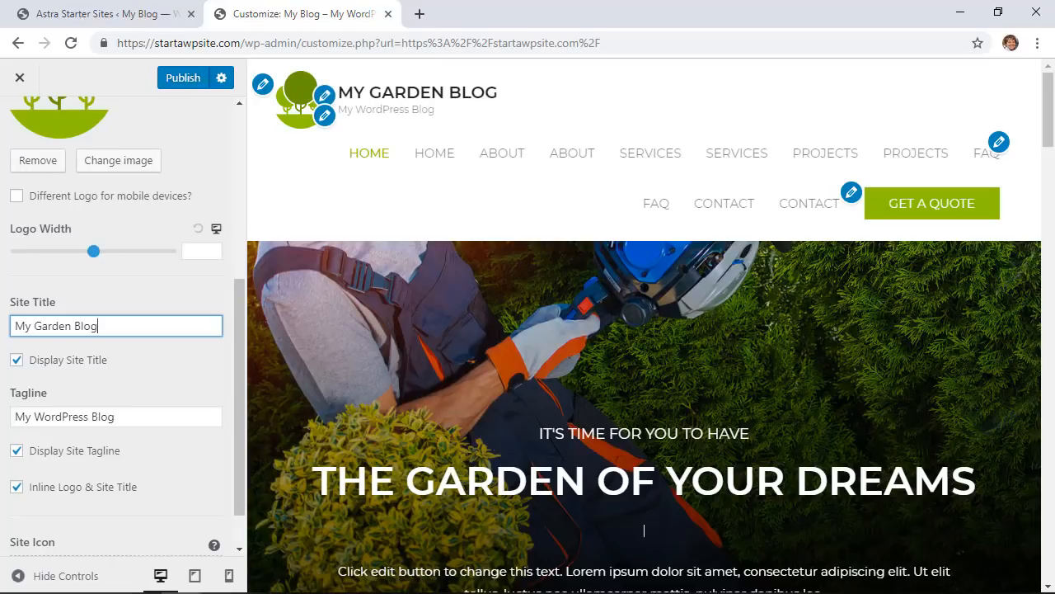
text( Blog)
click(16, 361)
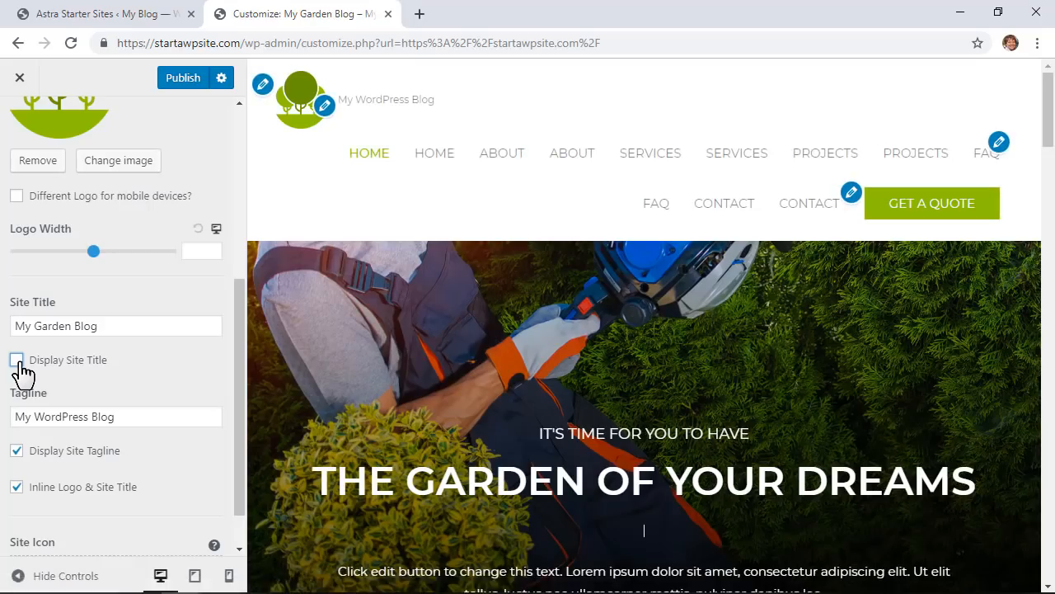
click(16, 361)
Step: Set the tagline to 'Come Grow With Me' and adjust its header display options
drag(115, 417, 21, 419)
text(C)
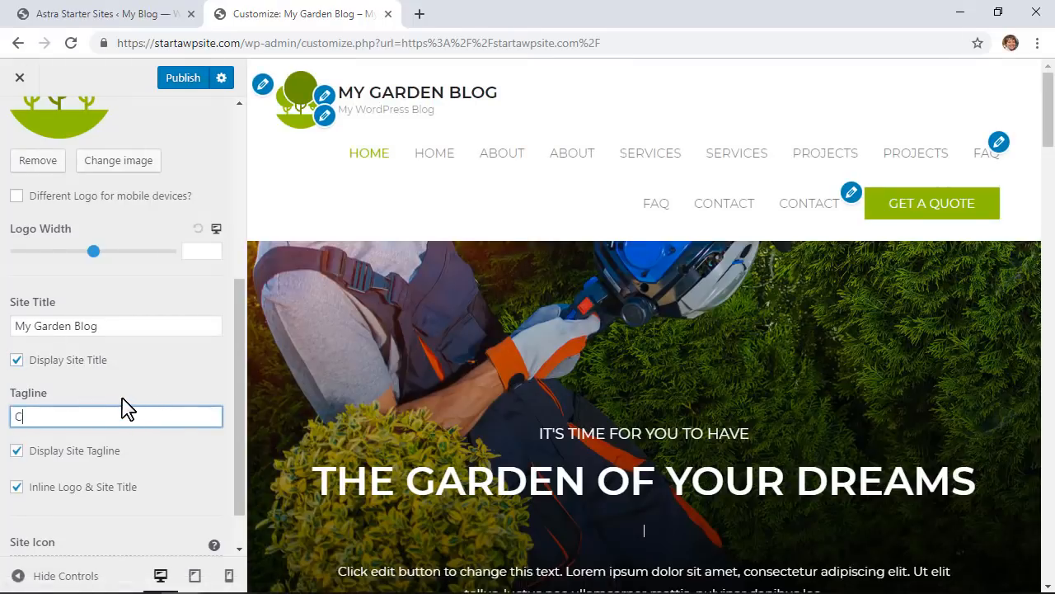
text(ome Grow )
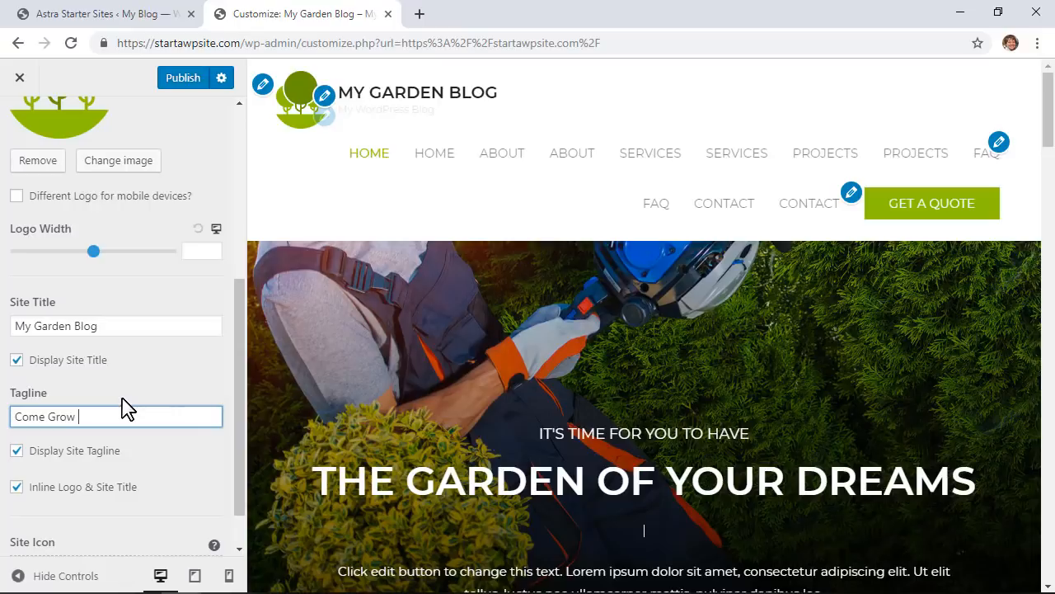
text(With Me)
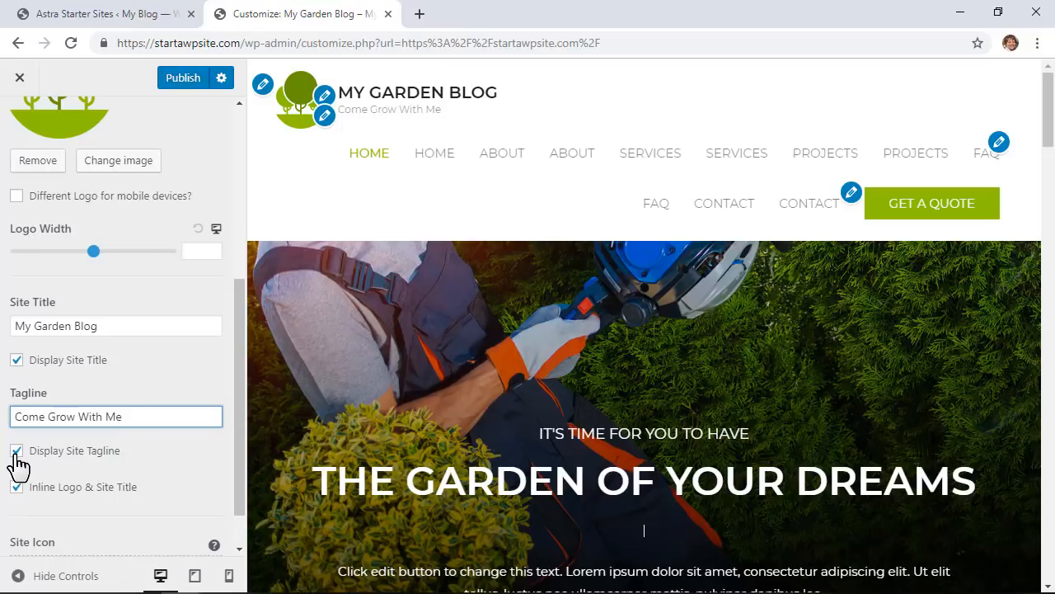
click(16, 451)
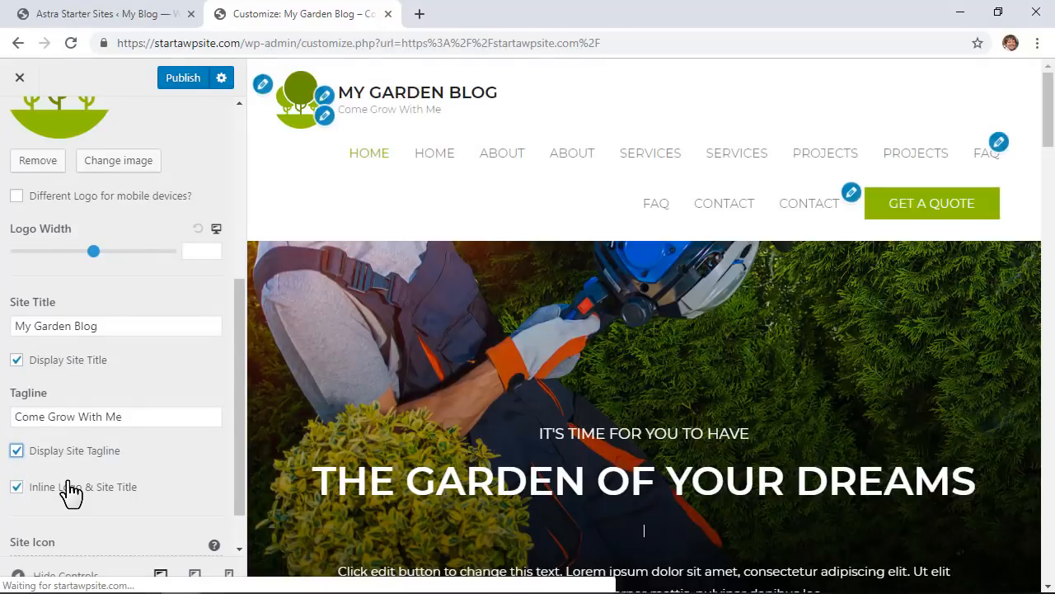
click(17, 487)
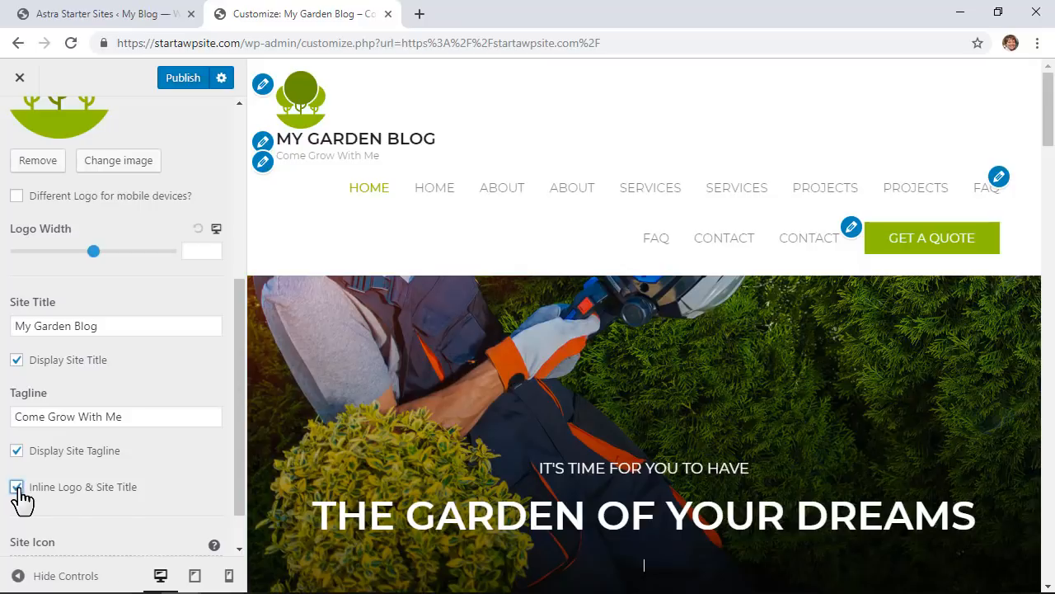
scroll(122, 523, down, 1)
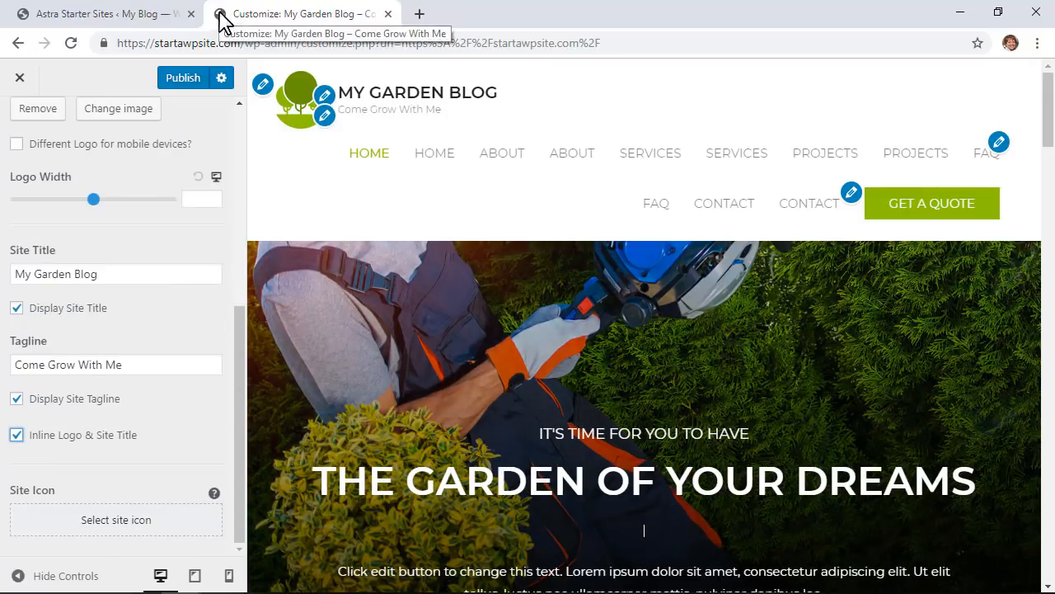
Step: Pick logo-retina-free-img.png from the media library as the site icon image
click(128, 533)
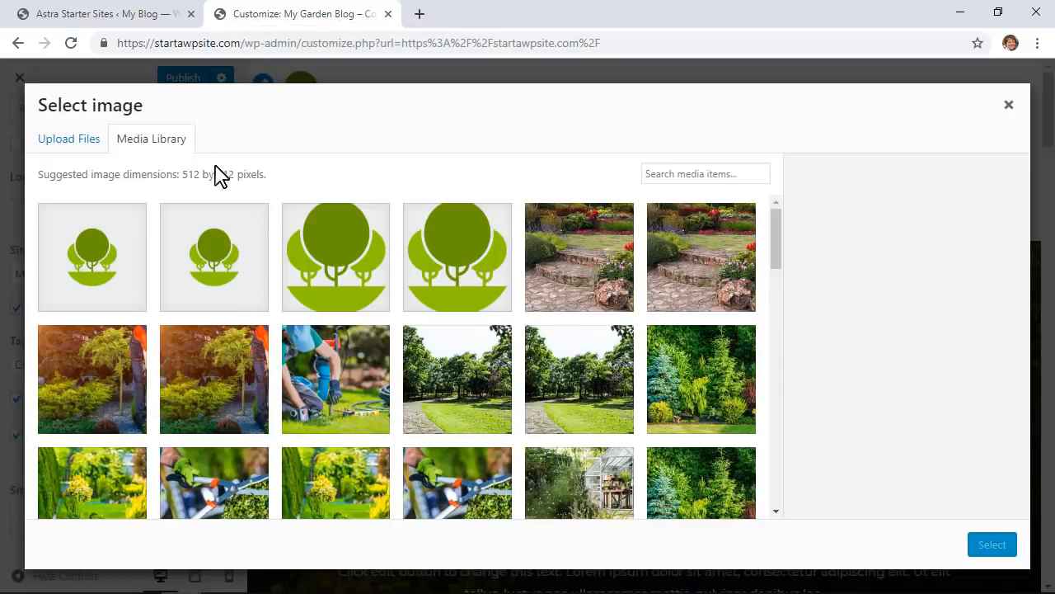
click(355, 267)
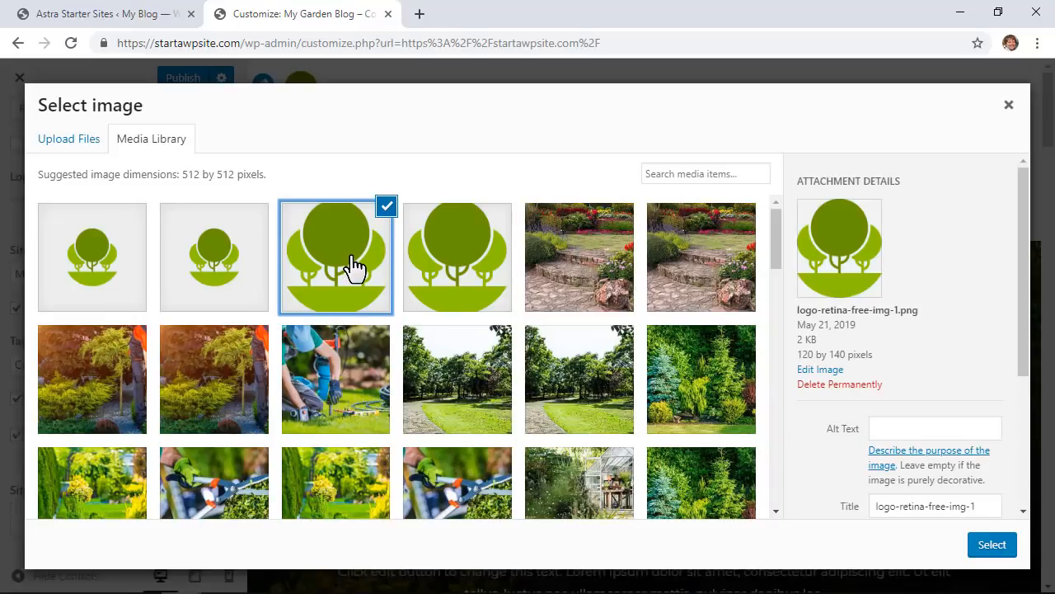
click(212, 272)
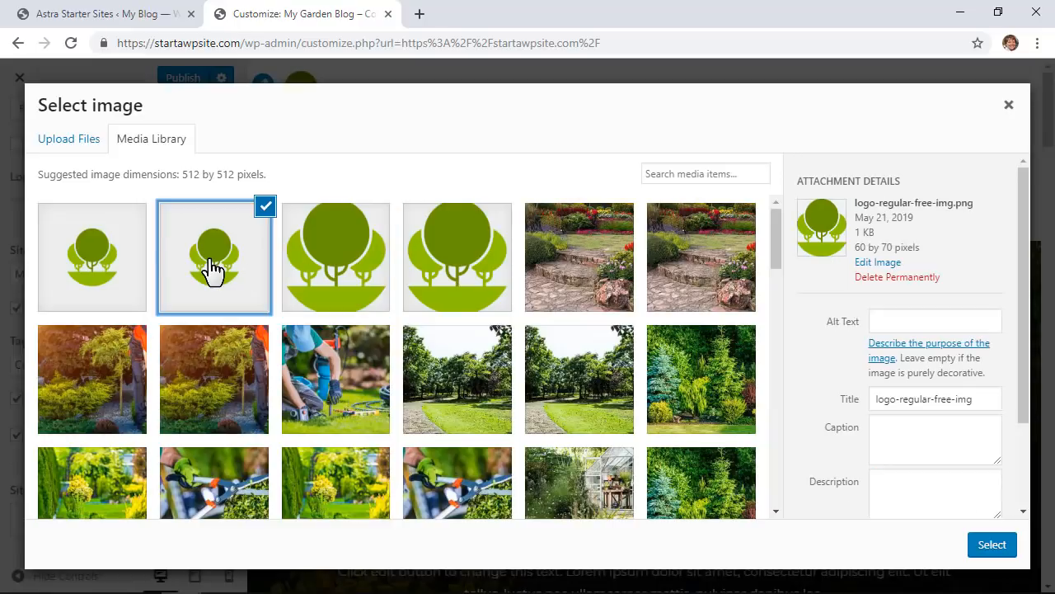
click(148, 268)
click(343, 265)
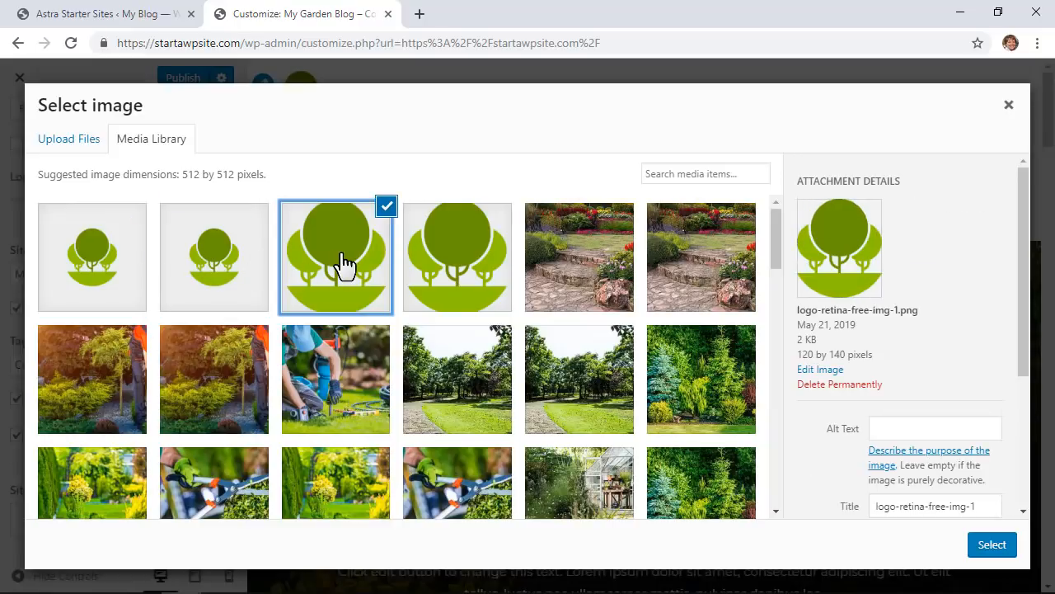
click(443, 267)
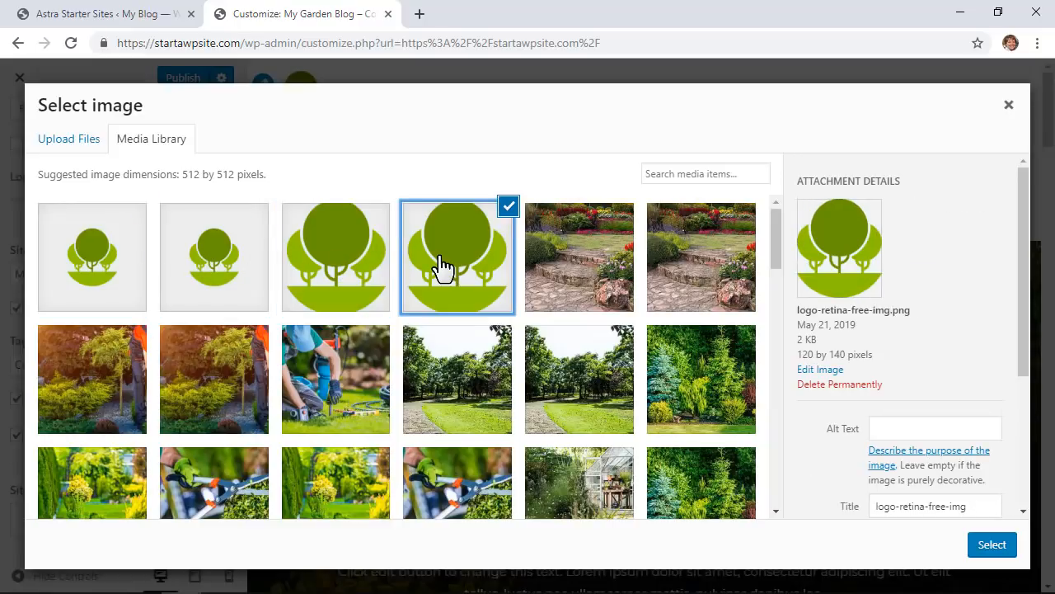
Step: Crop the tree logo as the site icon and publish the customizer changes
scroll(891, 380, down, 3)
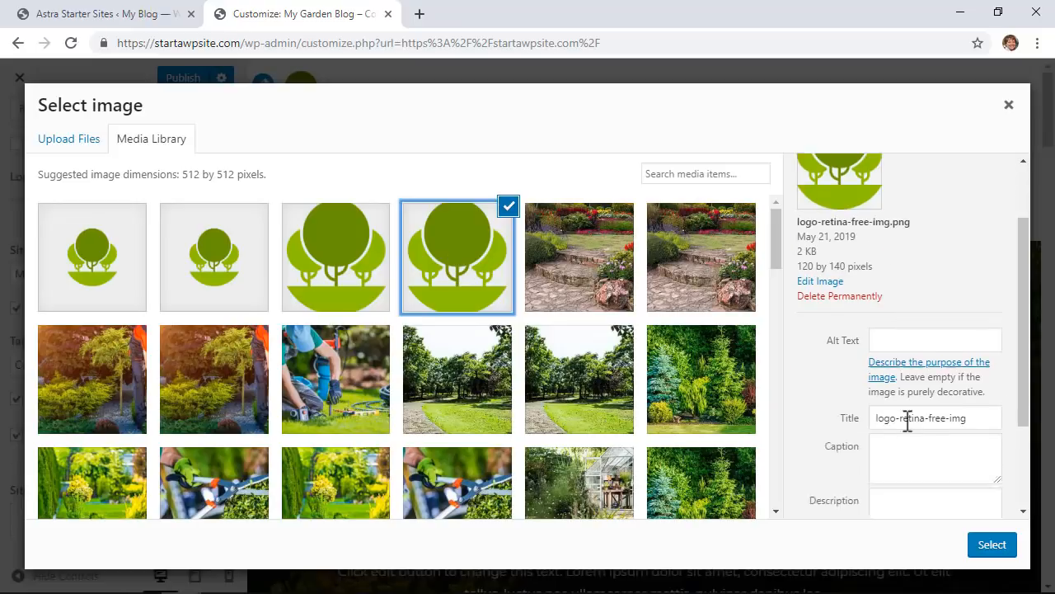
click(989, 546)
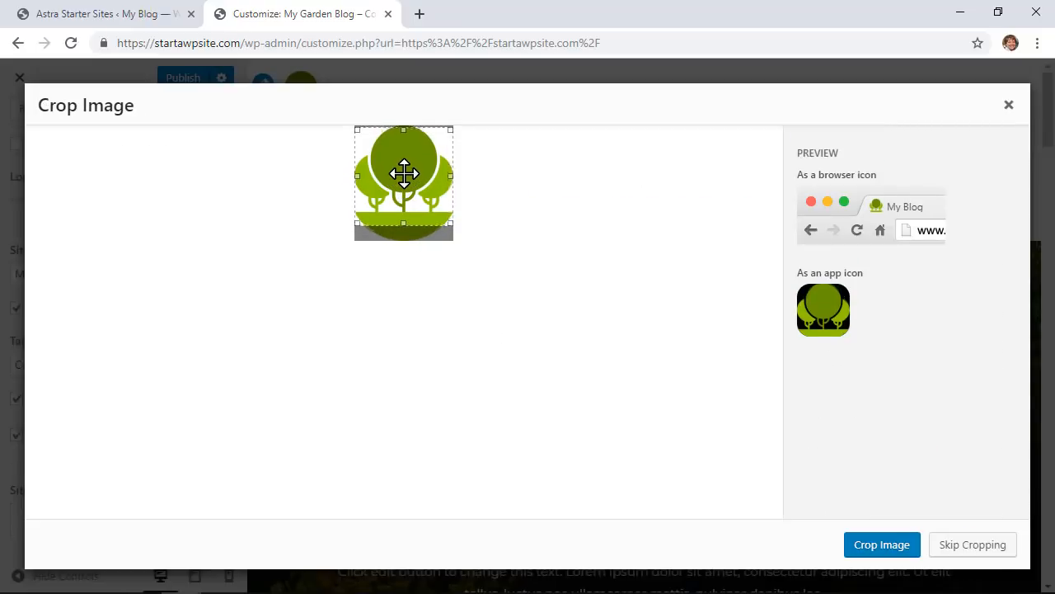
drag(404, 173, 405, 167)
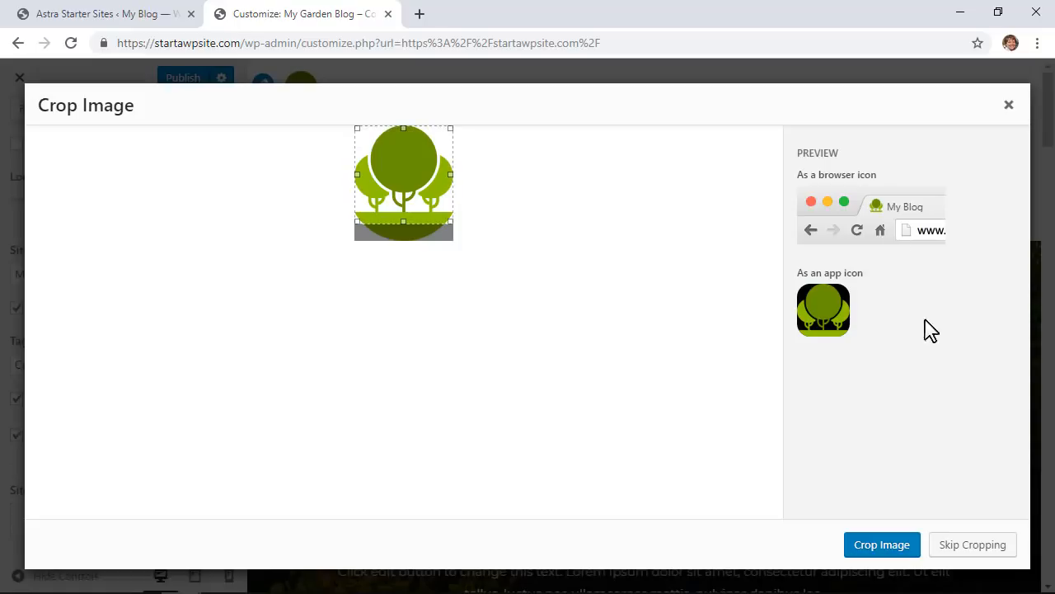
click(887, 547)
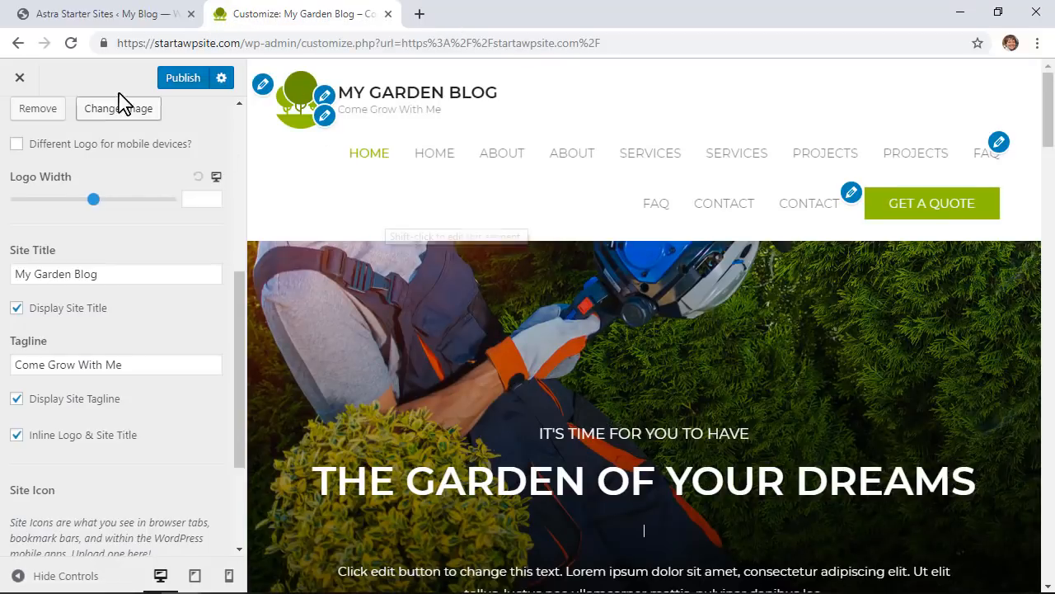
click(181, 82)
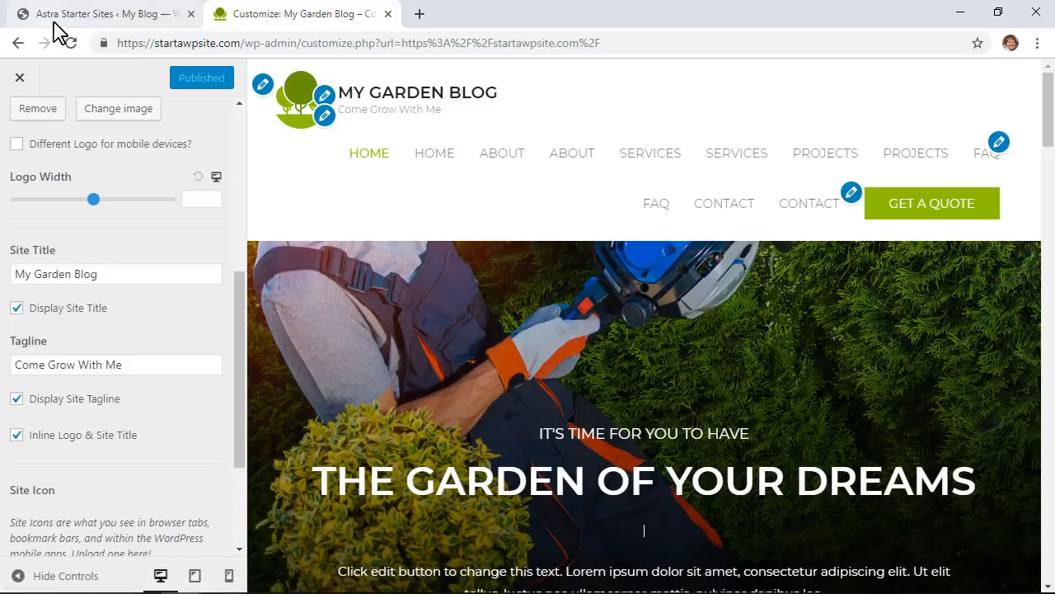
Step: Move the duplicate About, Contact, FAQ, Projects and Services pages to the Trash
click(102, 18)
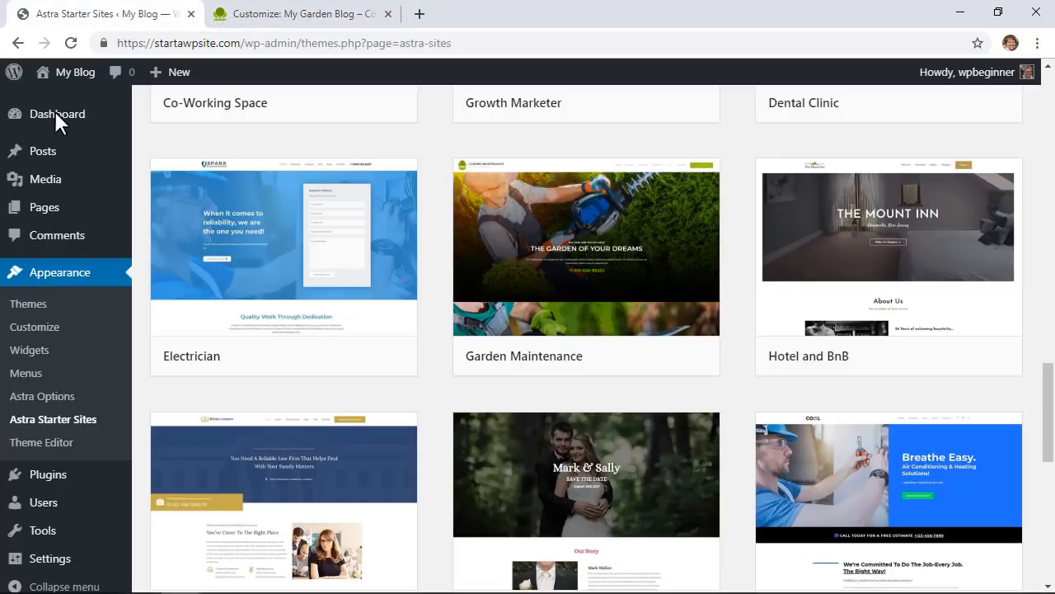
mouse_move(30, 213)
click(178, 216)
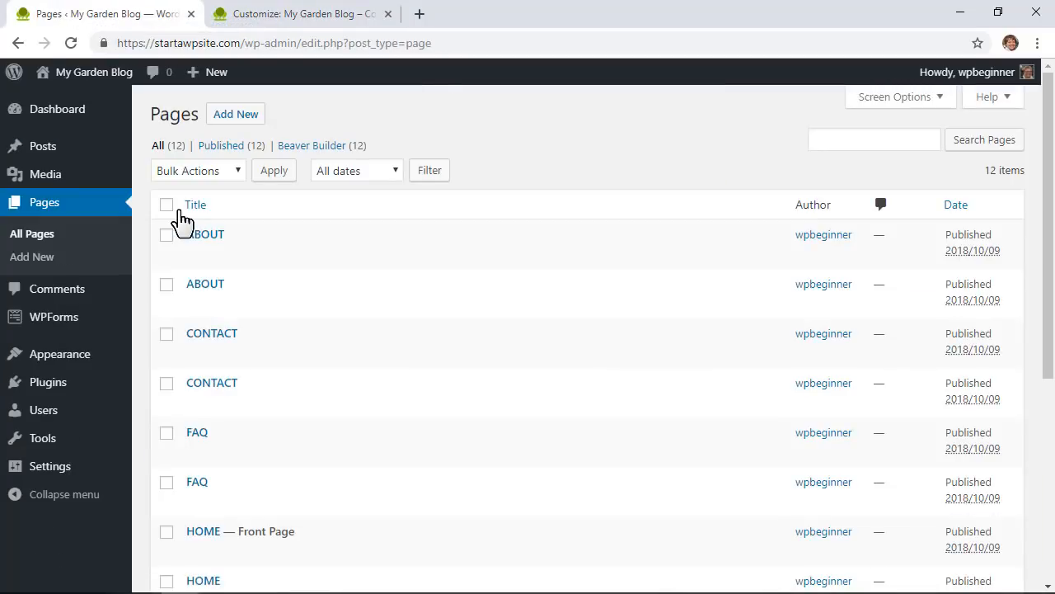
click(167, 235)
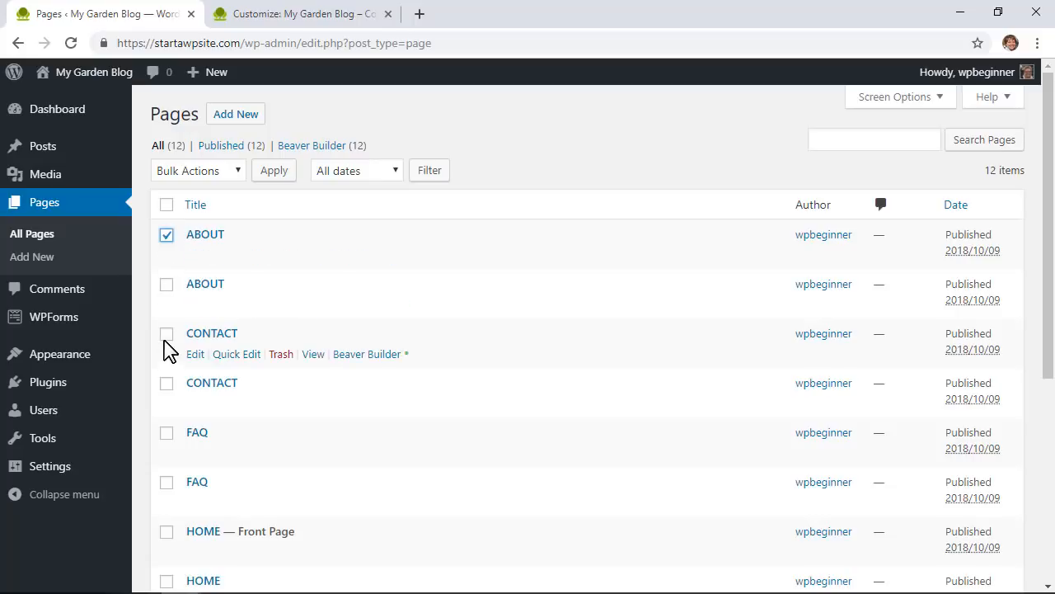
click(167, 333)
click(167, 433)
scroll(164, 443, down, 2)
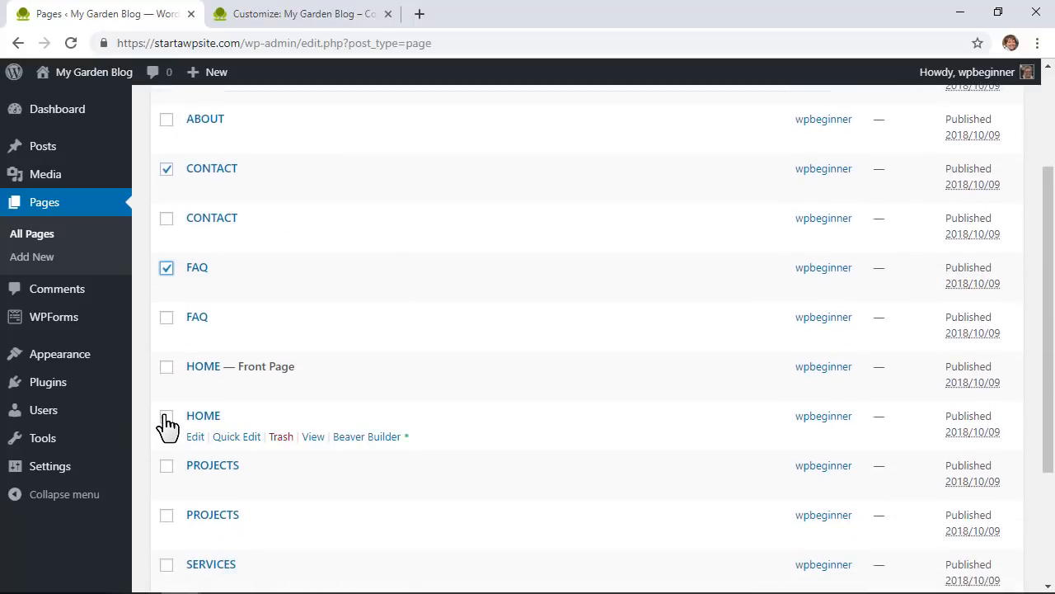
click(167, 466)
scroll(168, 470, down, 2)
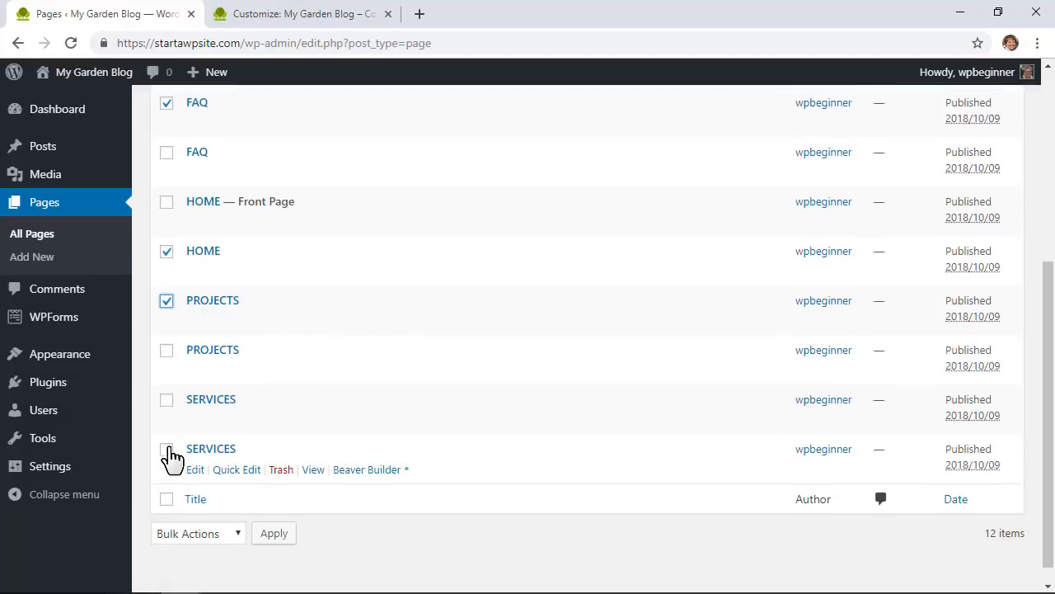
click(167, 449)
scroll(181, 445, up, 5)
click(198, 170)
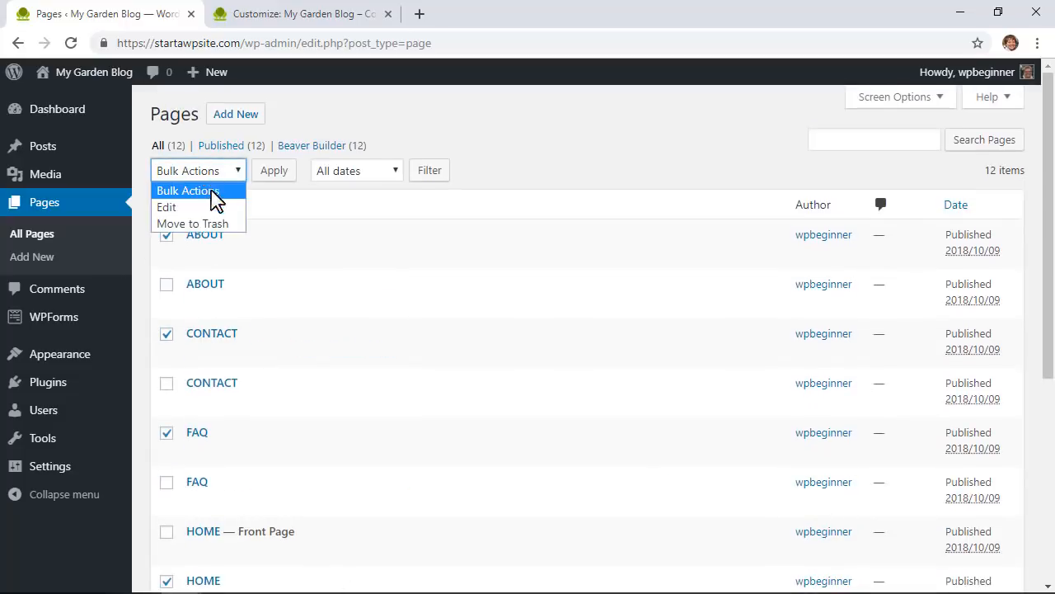
click(210, 226)
click(273, 170)
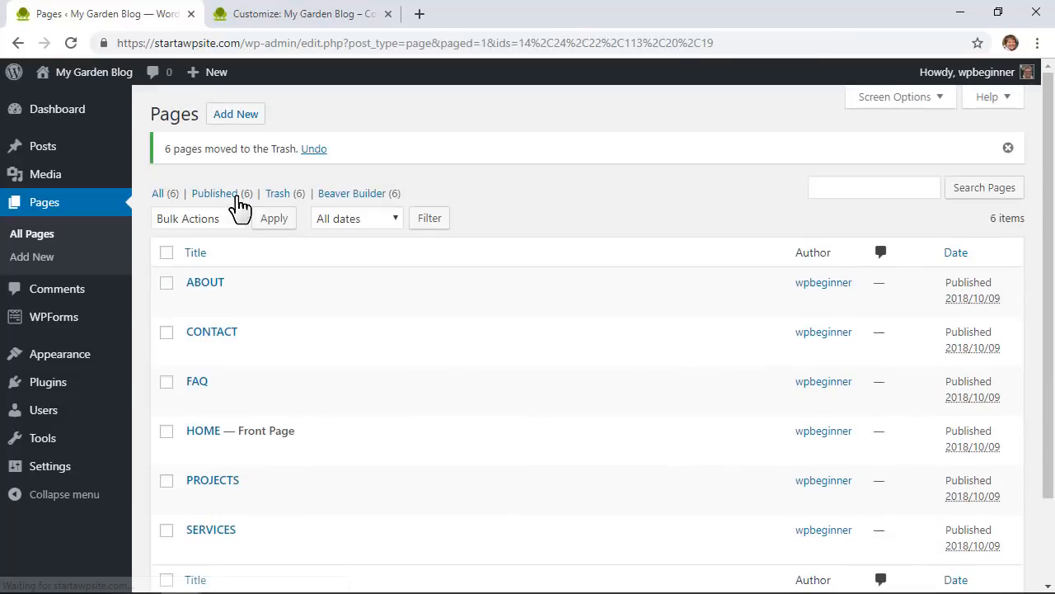
Step: Empty the Trash by permanently deleting all six trashed pages
click(276, 196)
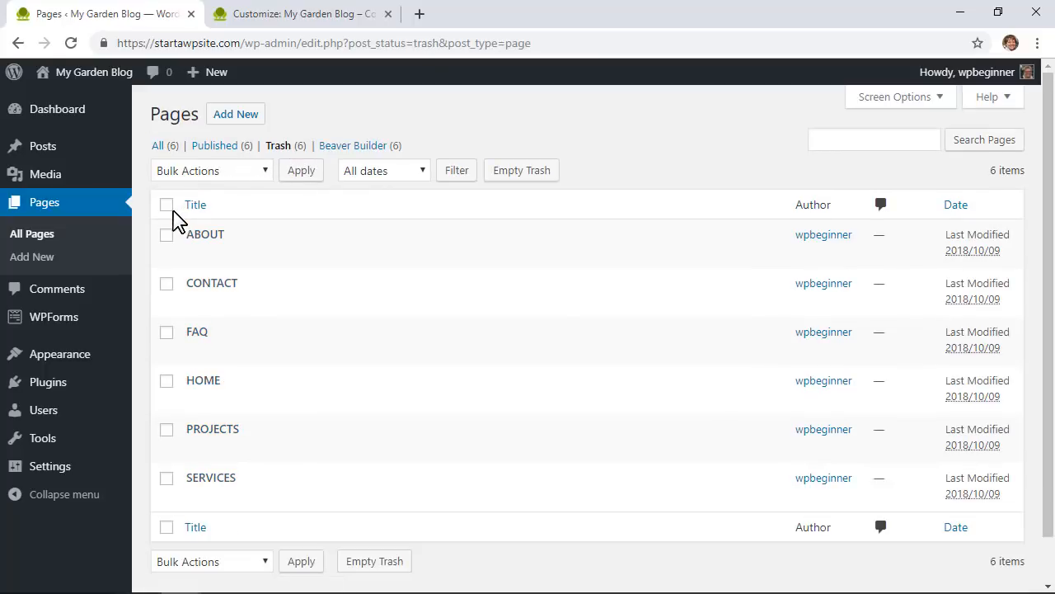
click(167, 205)
click(198, 170)
click(206, 223)
click(300, 171)
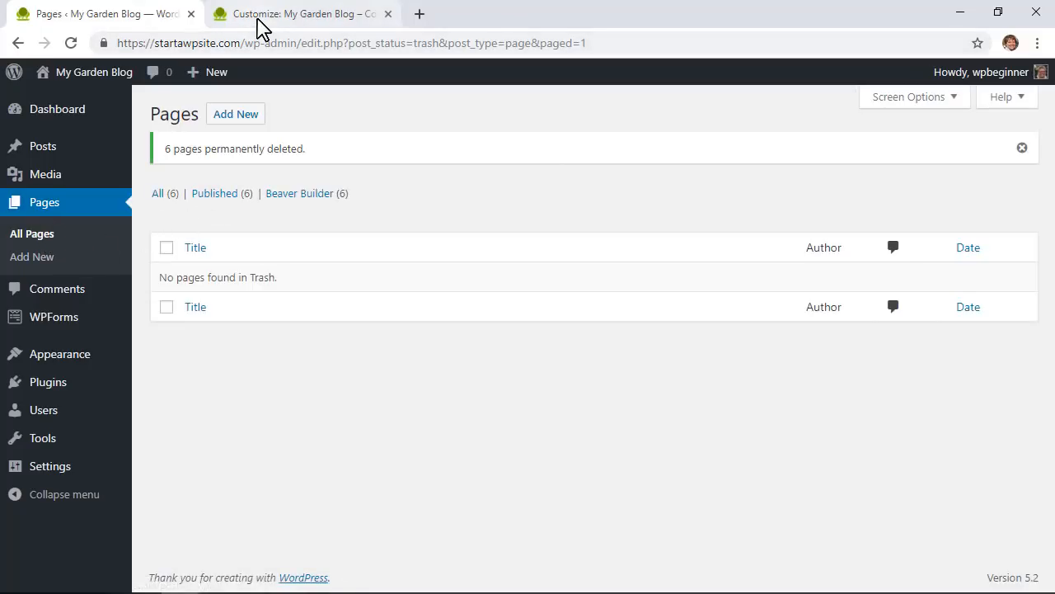
click(229, 15)
Step: Reload the Customizer, keep 'Menu' as the primary location's menu and open it for editing
click(71, 43)
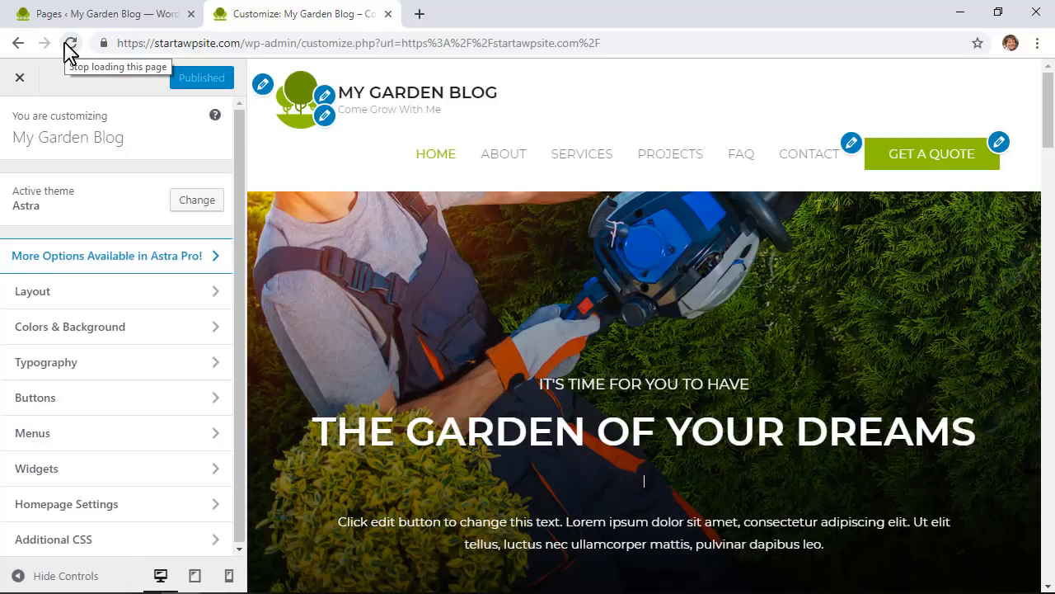
click(325, 116)
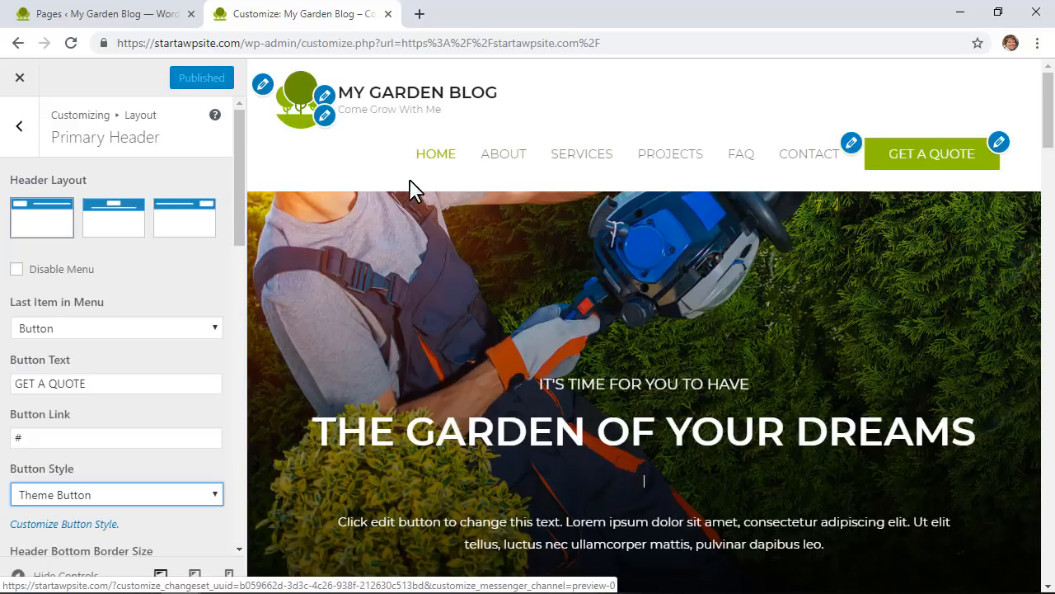
click(999, 144)
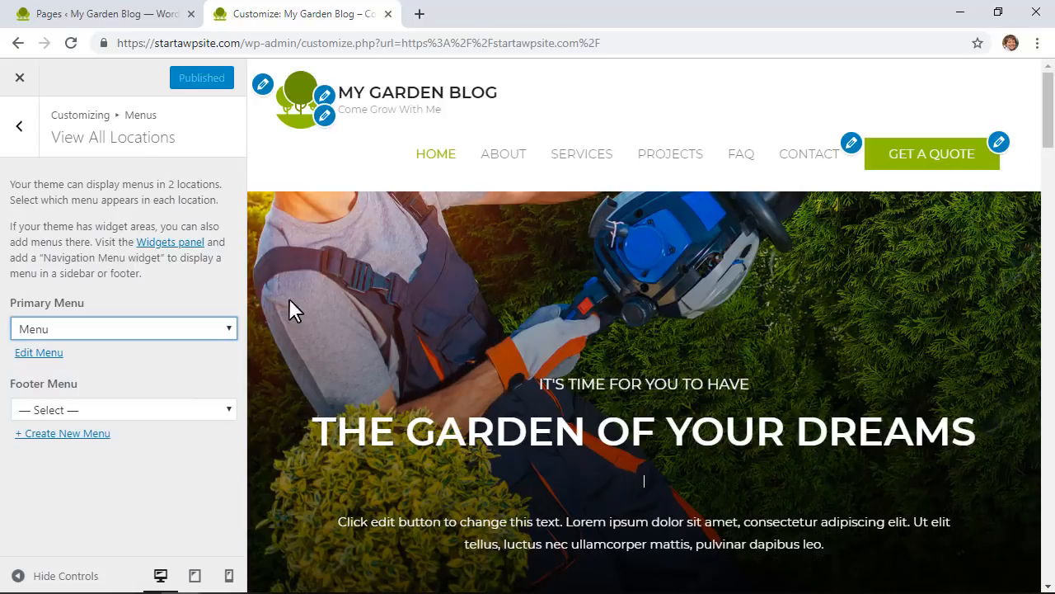
click(113, 334)
click(113, 334)
click(50, 354)
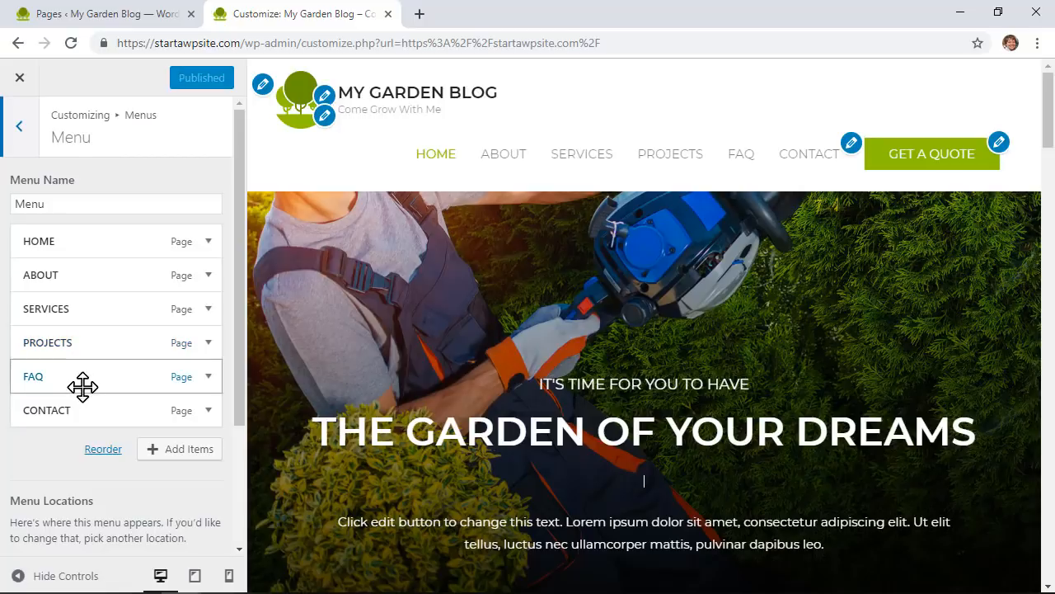
Step: Add a new page named 'Blog' as the last item of the primary menu
click(189, 451)
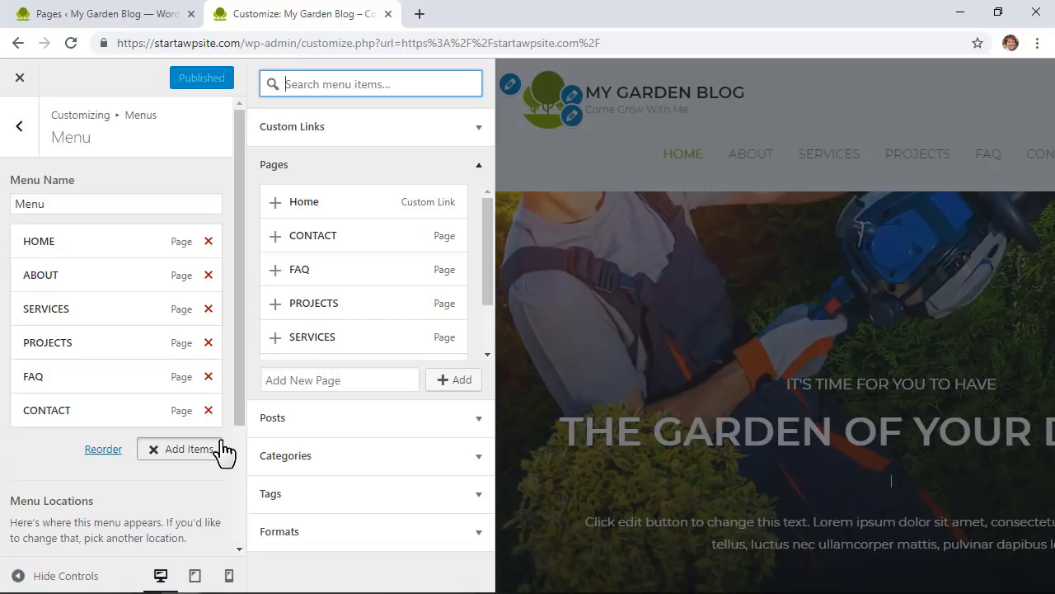
click(336, 376)
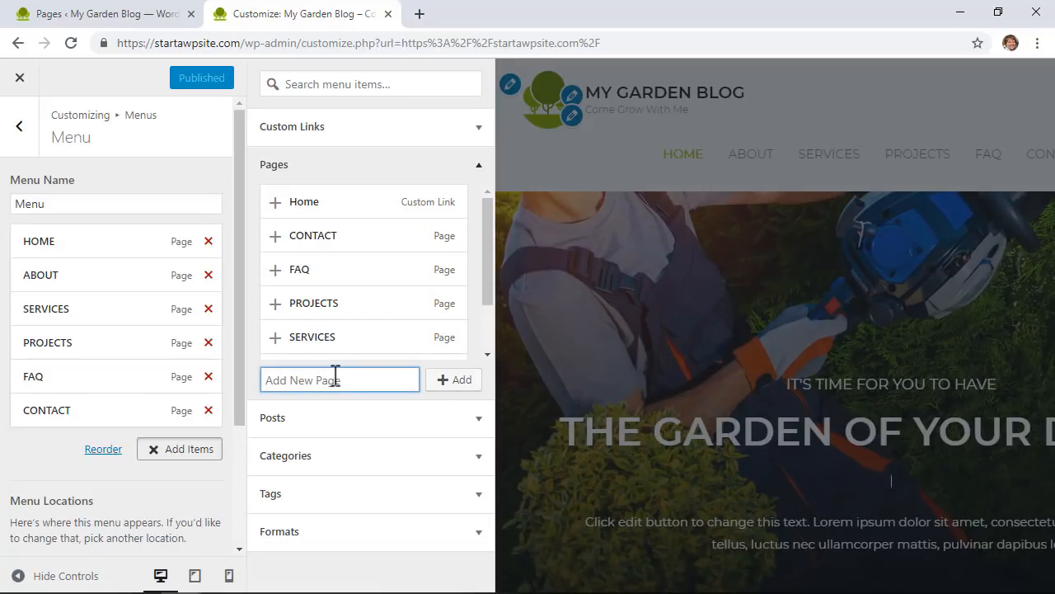
text(Blog)
click(459, 387)
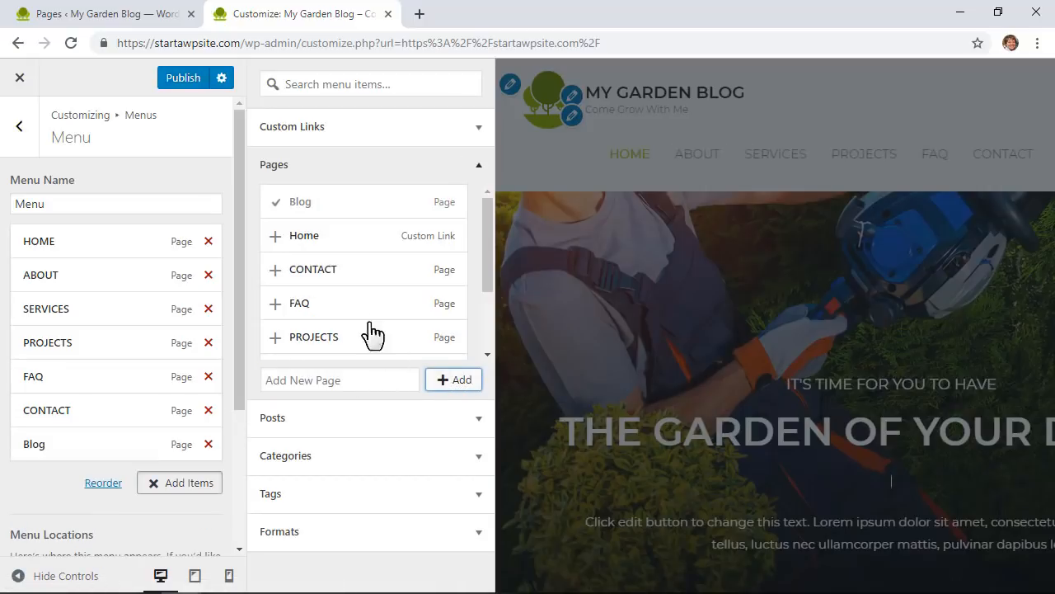
scroll(146, 297, down, 3)
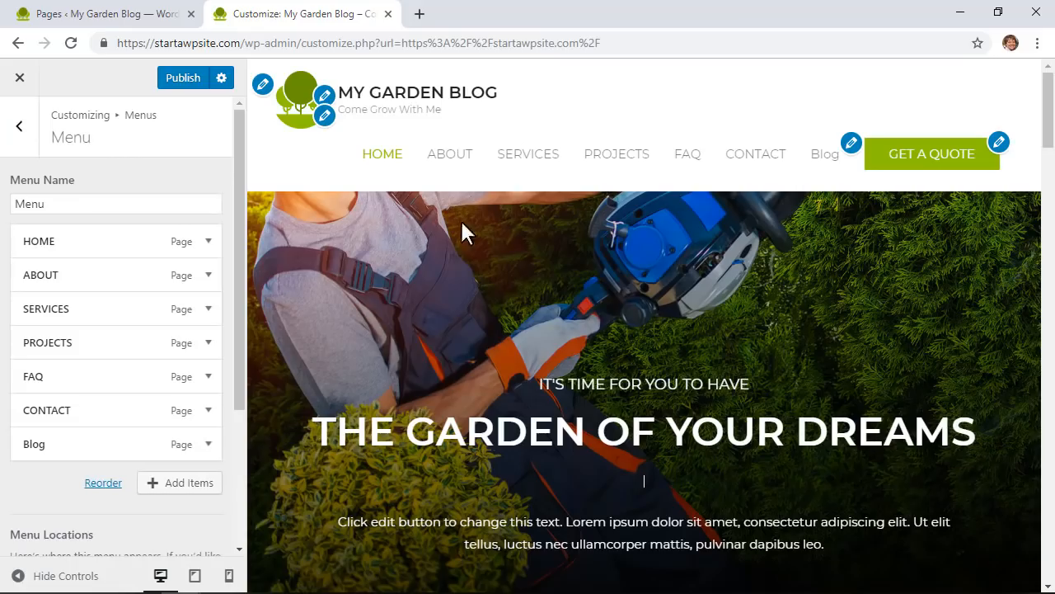
Step: Preview the centred and right-logo header layouts, then restore the logo-left layout with menu enabled
click(852, 145)
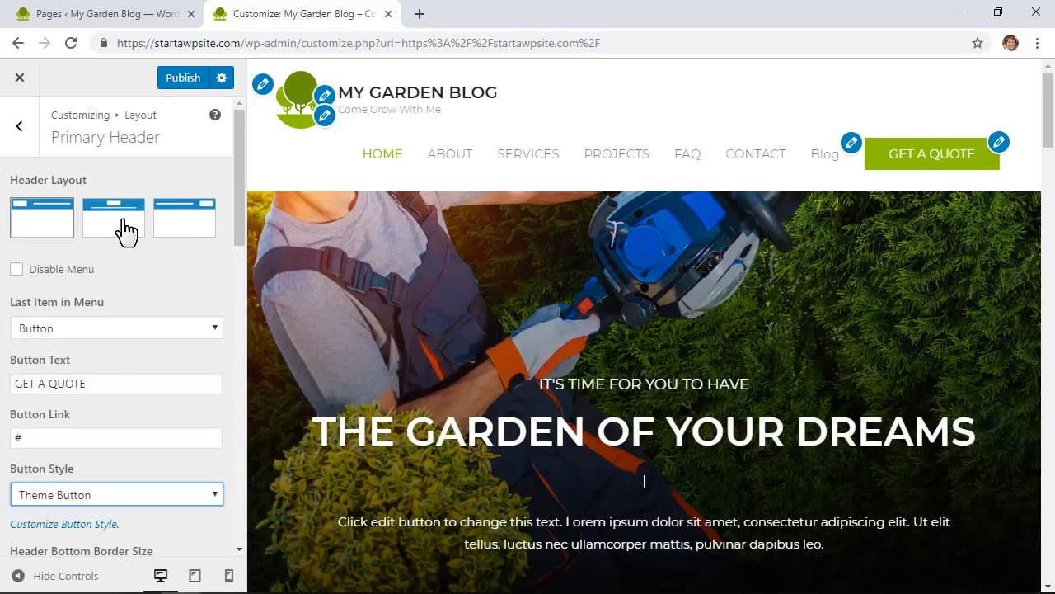
click(39, 229)
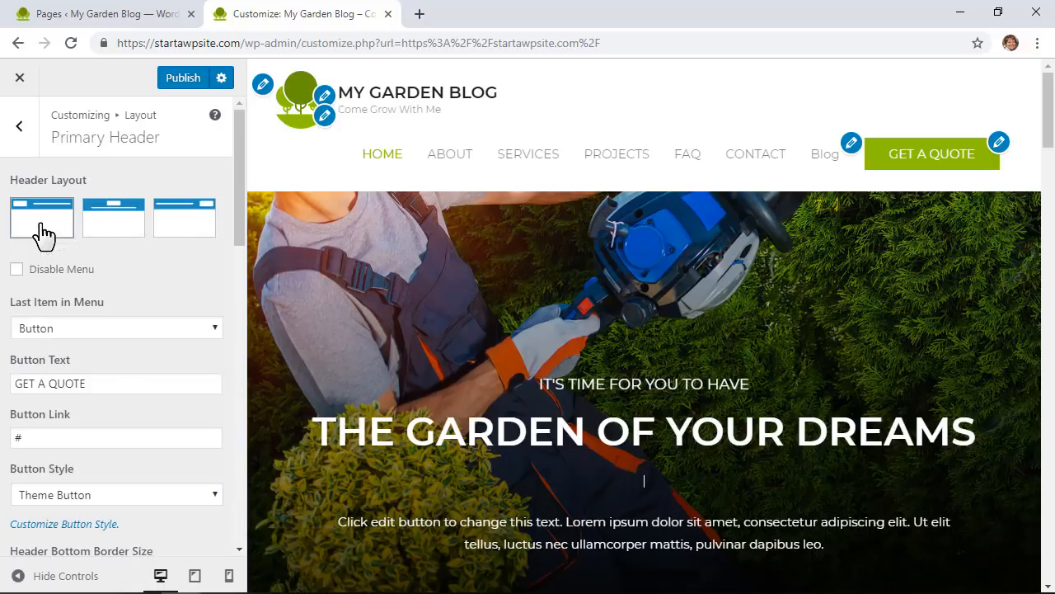
click(120, 229)
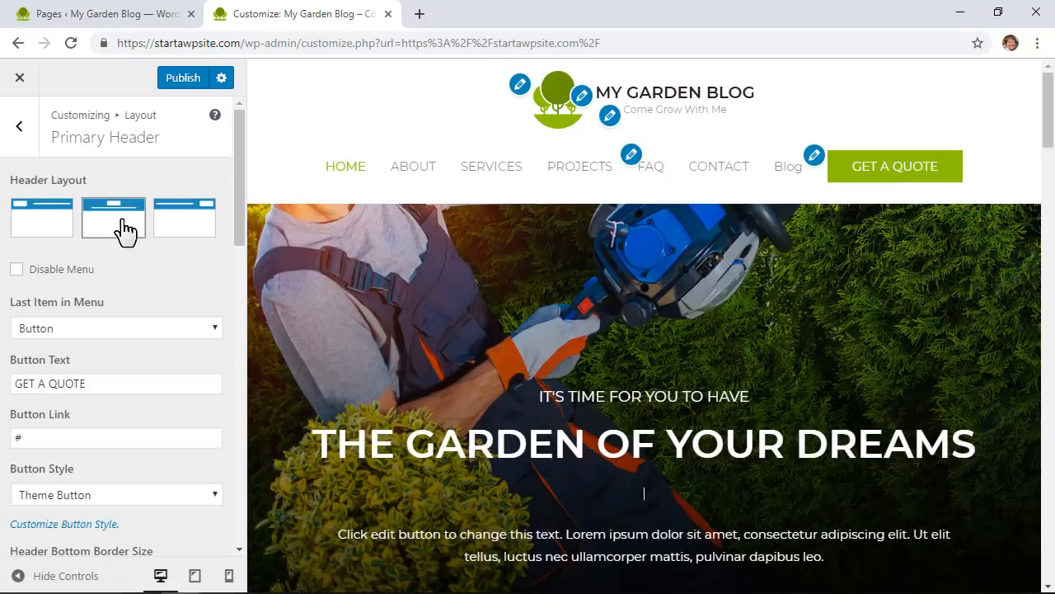
click(185, 229)
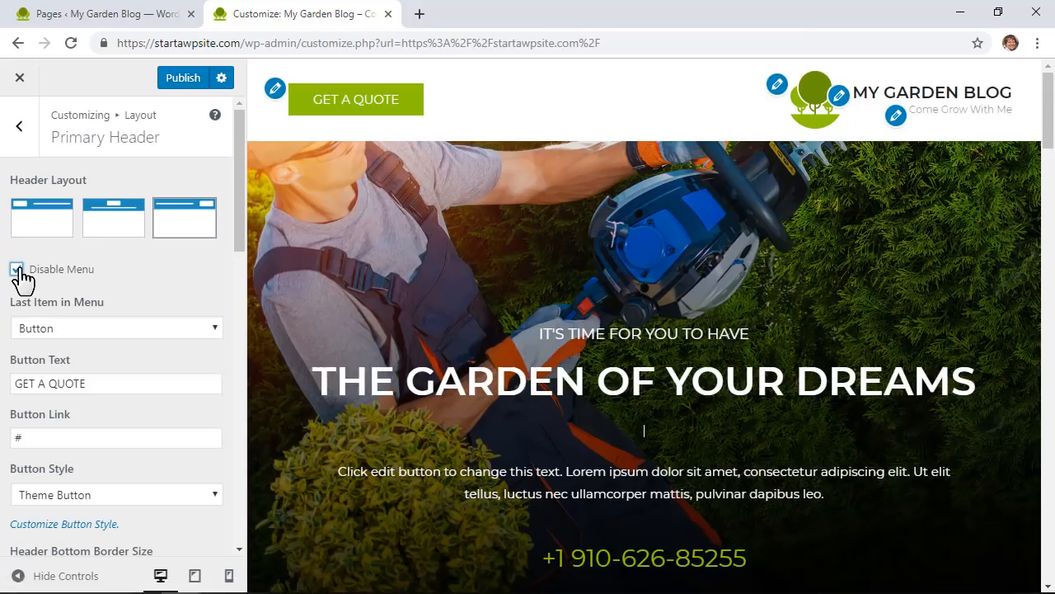
click(16, 270)
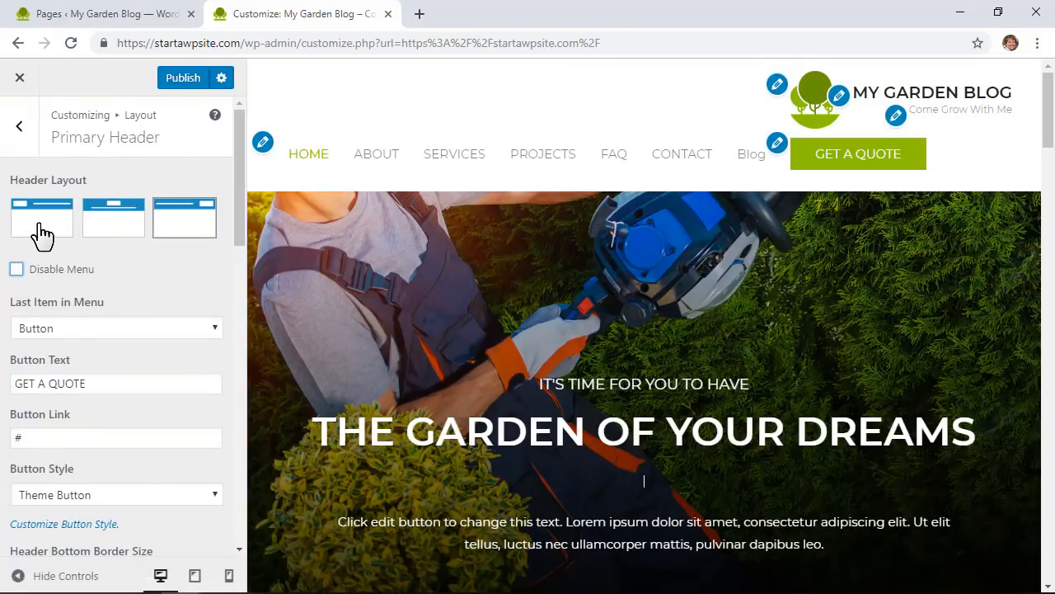
click(41, 231)
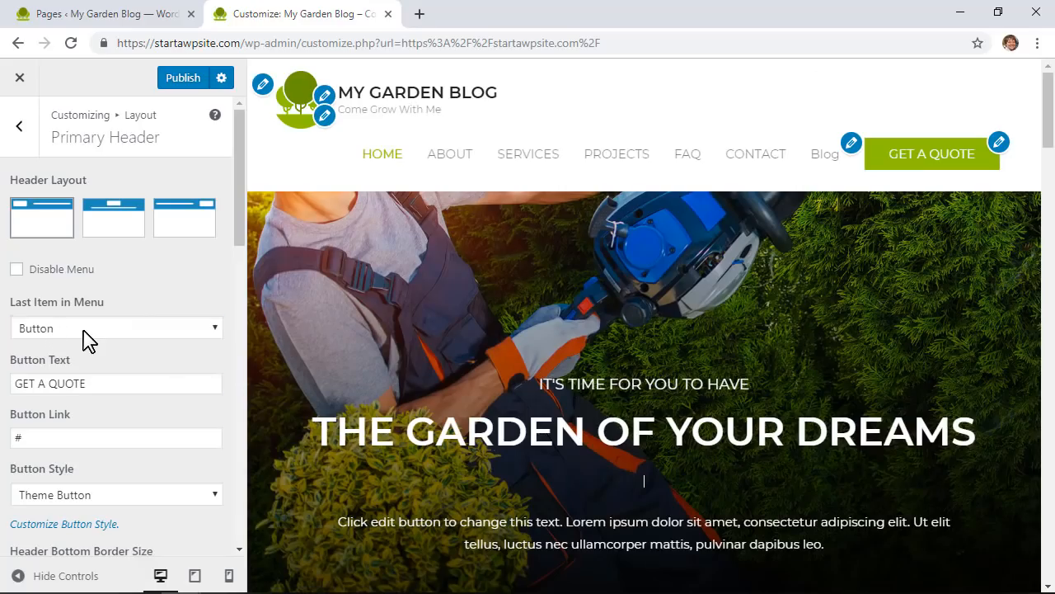
Step: Set the menu's last item to Button after briefly removing it
click(88, 329)
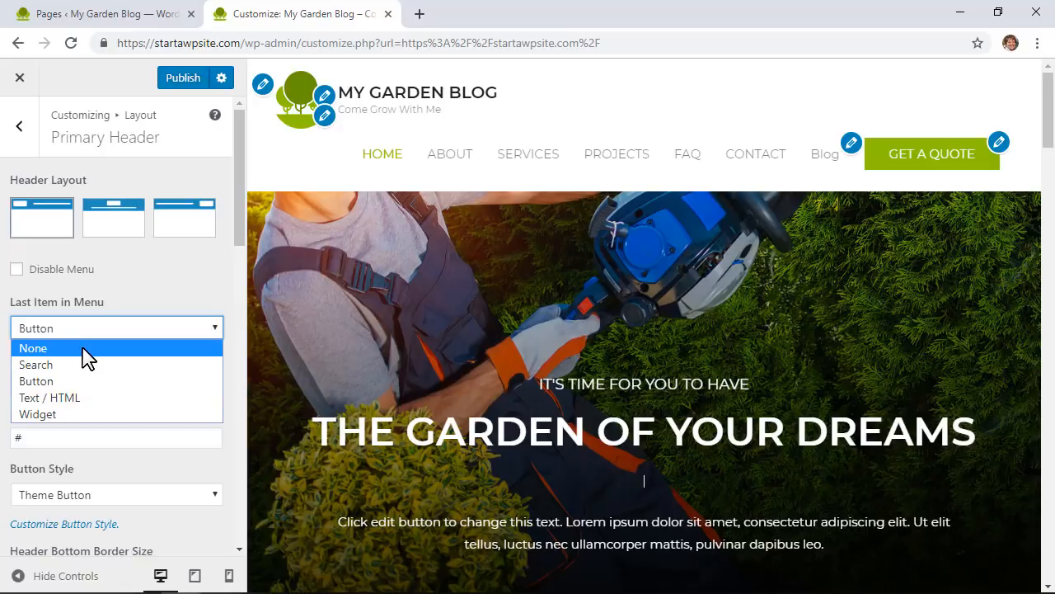
click(33, 348)
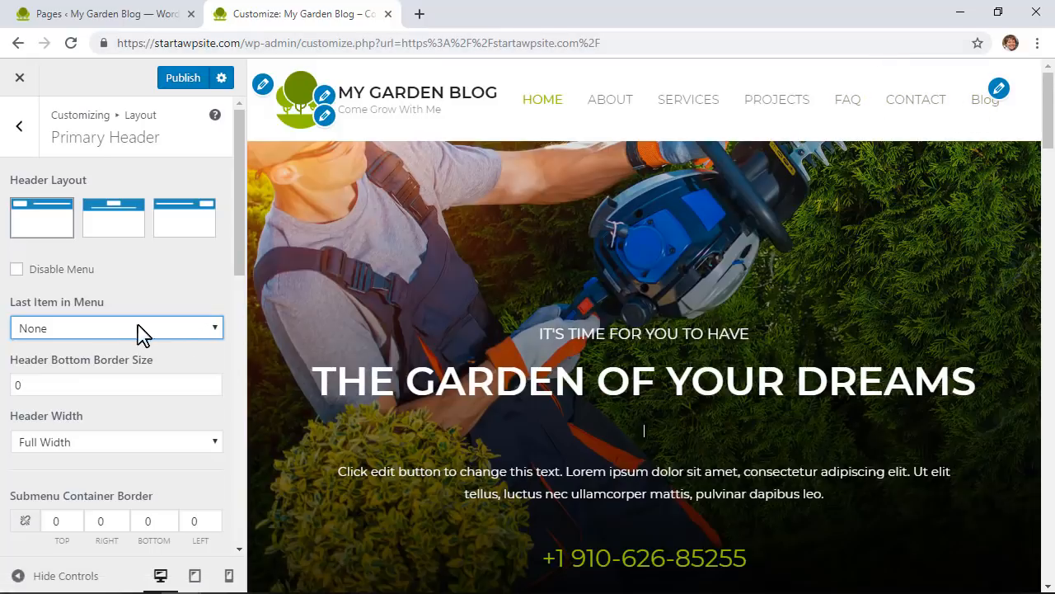
click(101, 331)
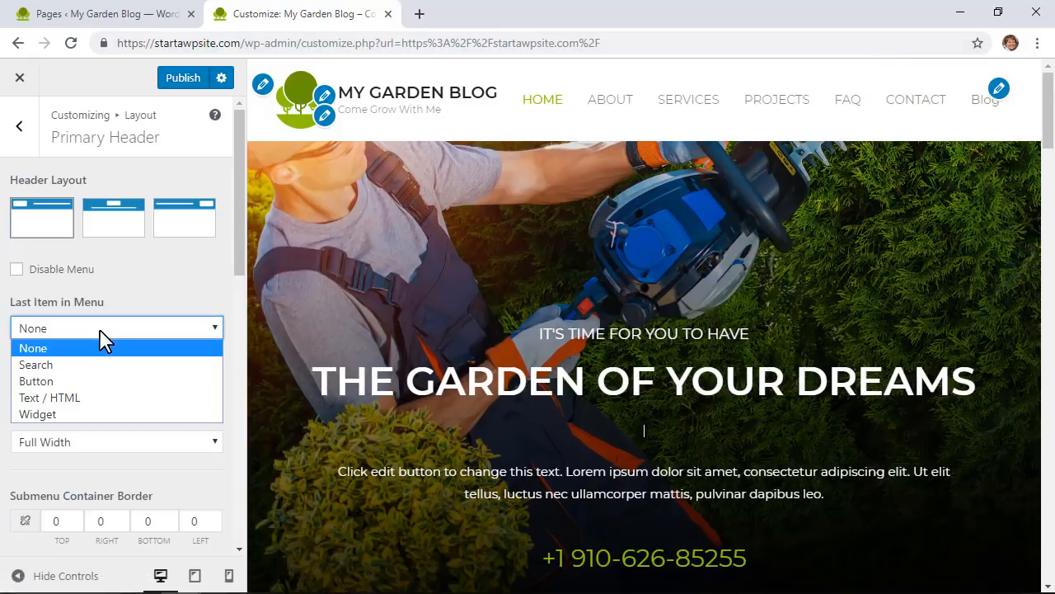
click(82, 382)
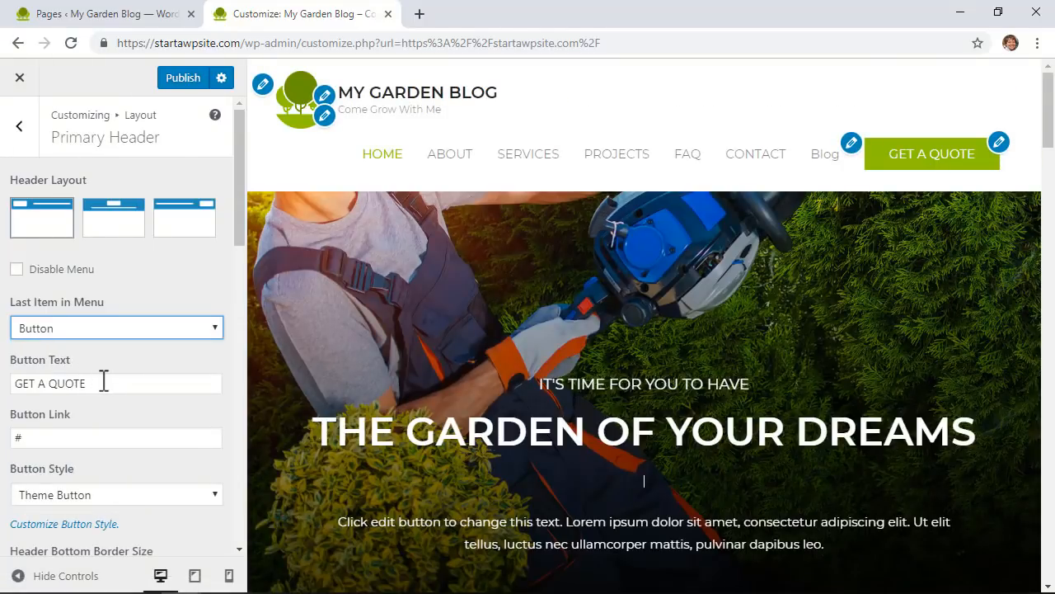
drag(104, 383, 20, 387)
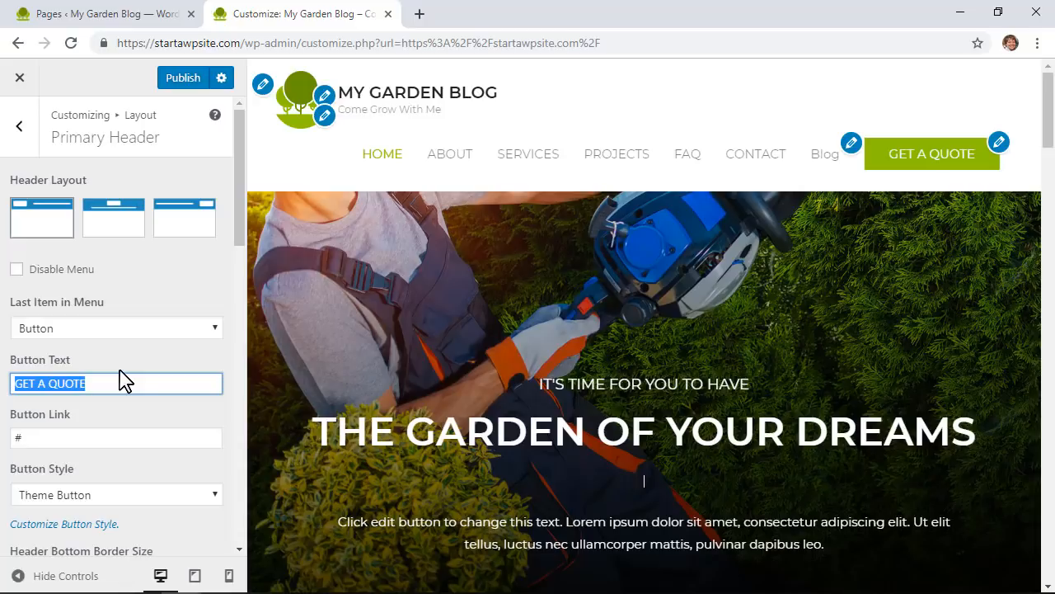
text(Newsletter Signup)
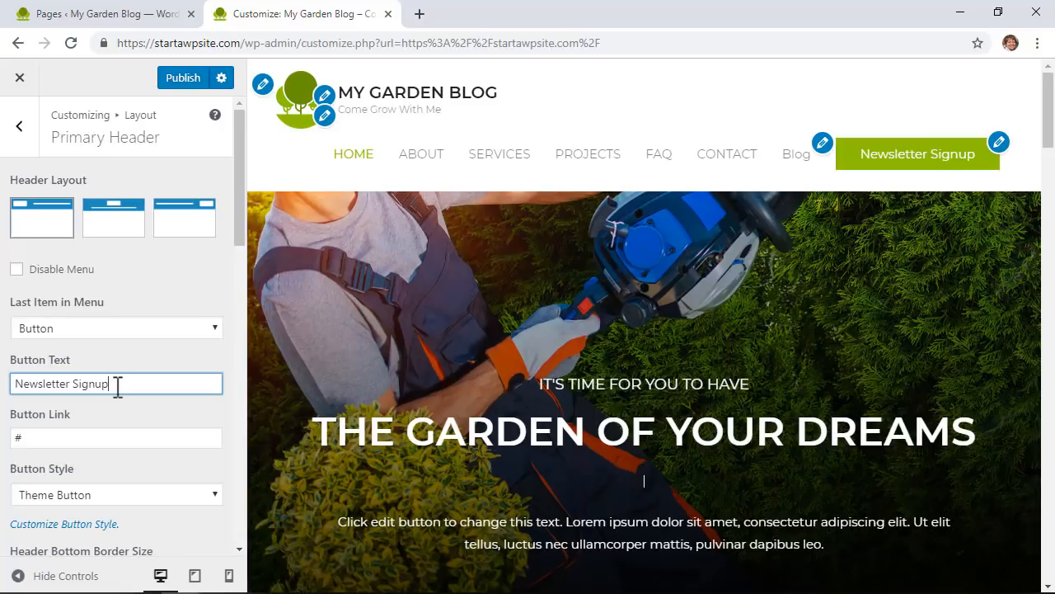
double_click(63, 438)
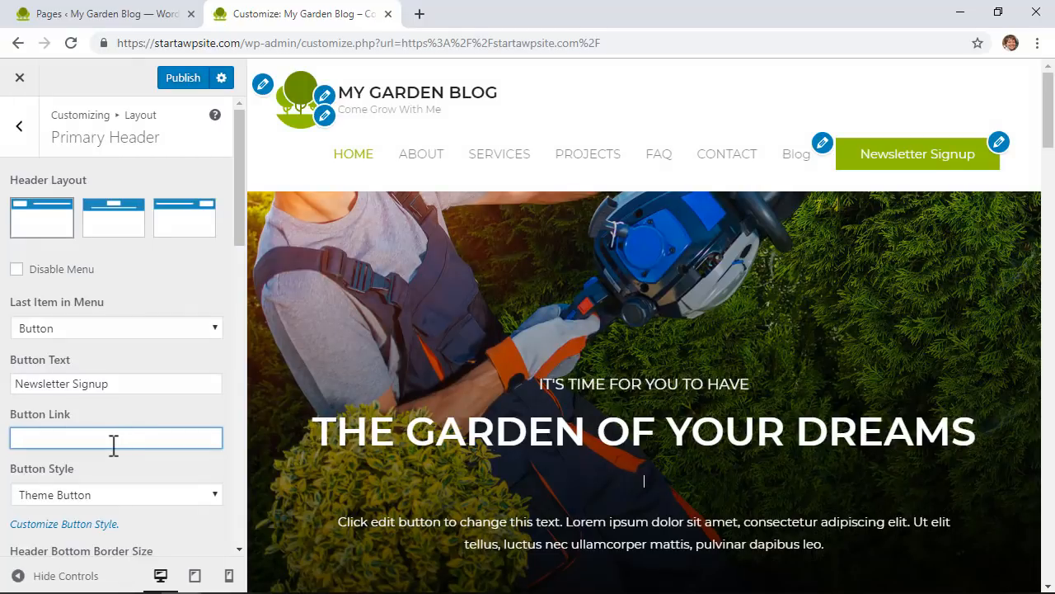
right_click(743, 163)
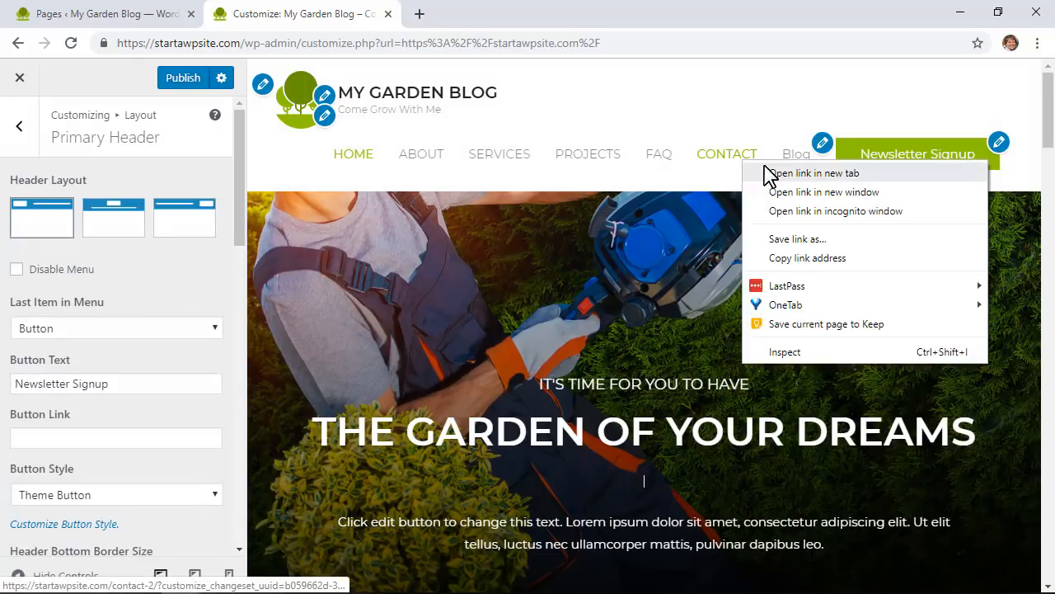
click(814, 173)
click(298, 41)
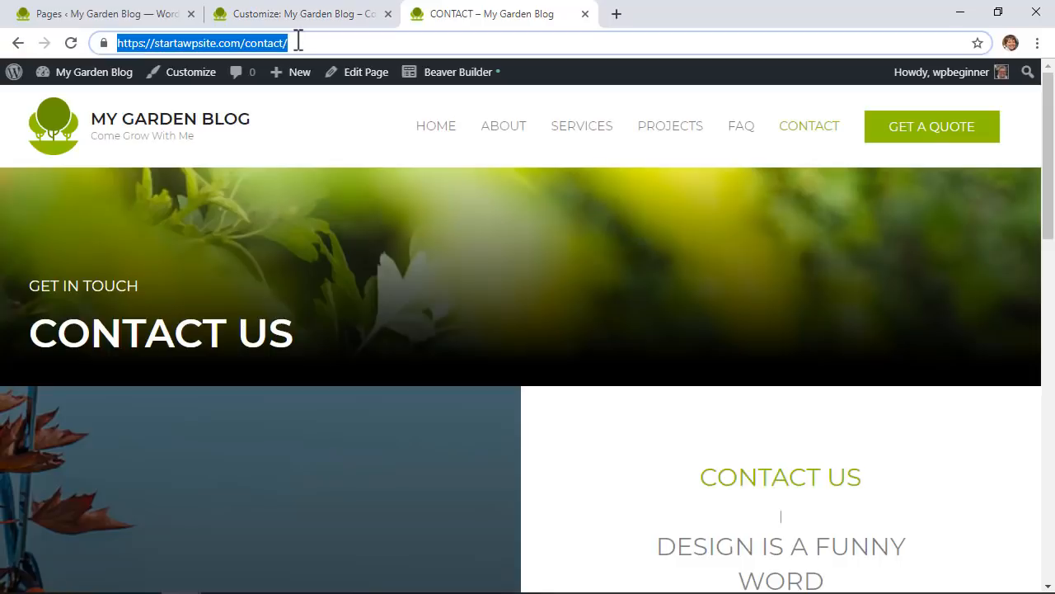
right_click(298, 42)
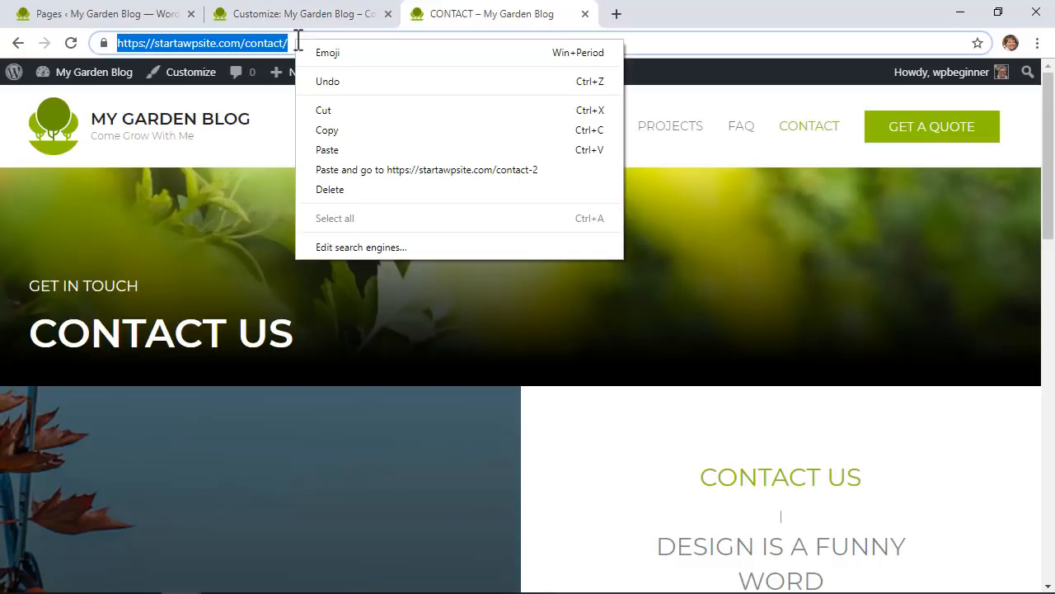
click(333, 132)
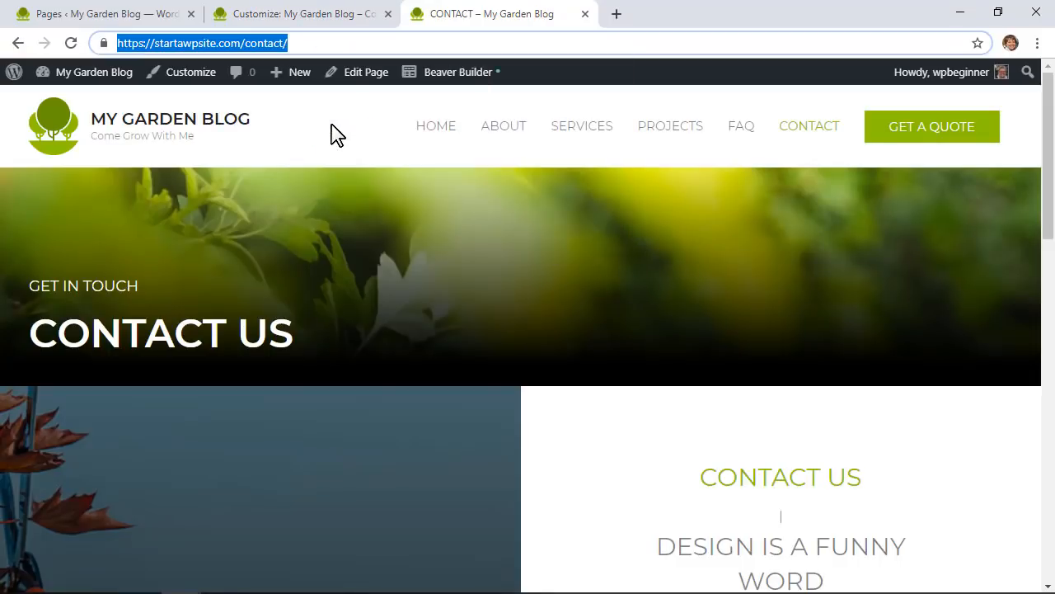
click(299, 14)
right_click(83, 439)
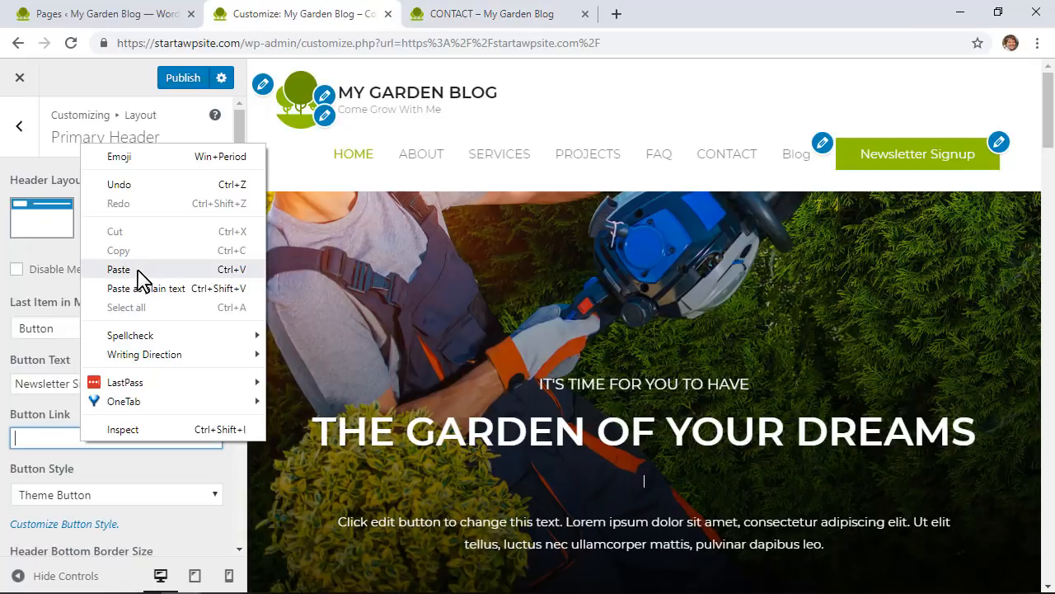
click(137, 270)
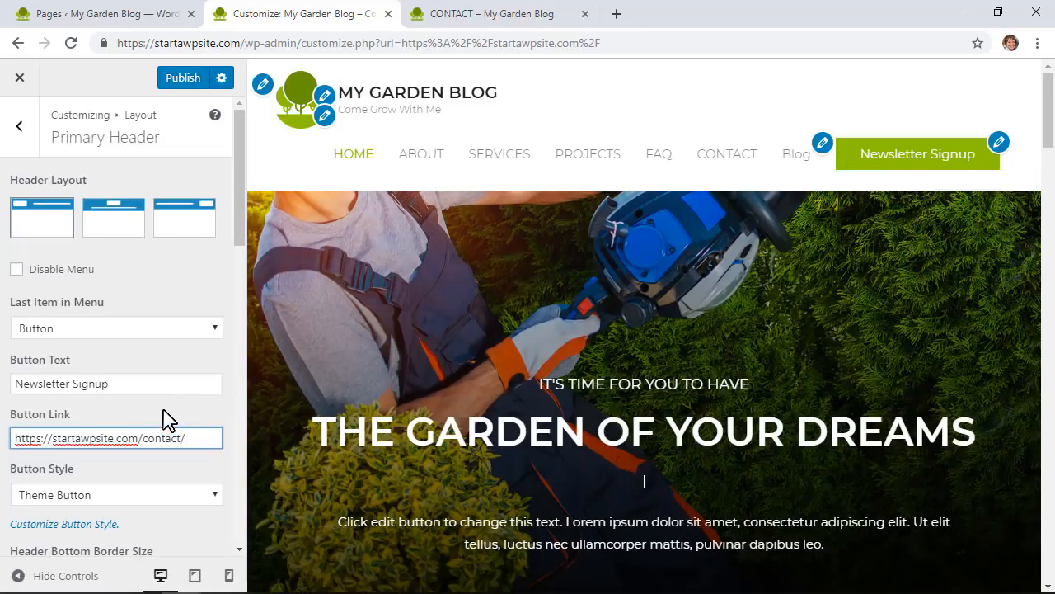
Step: Try the Custom button style, then keep Theme Button
scroll(155, 437, down, 2)
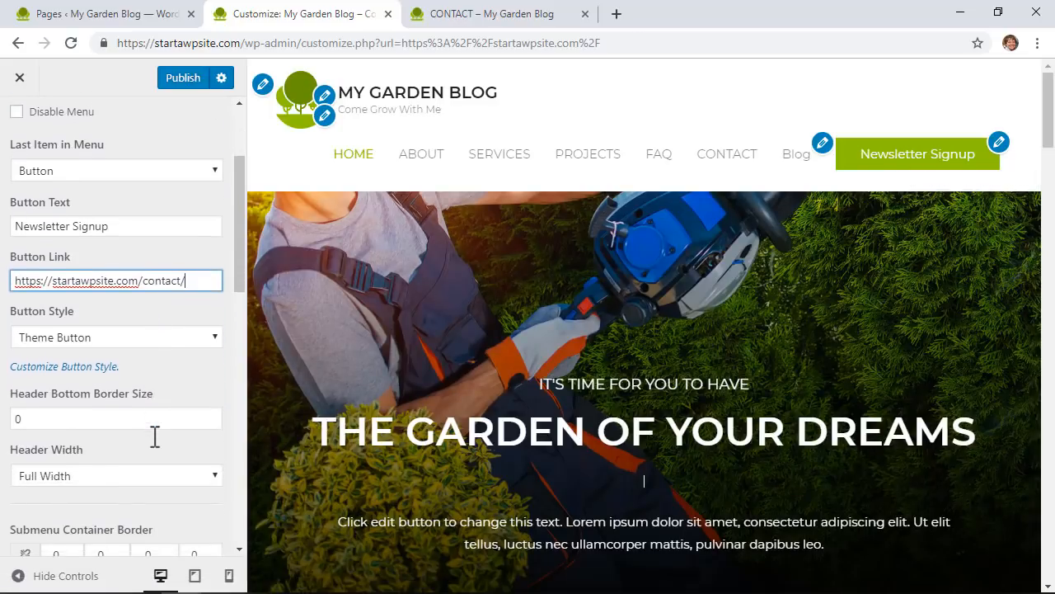
click(121, 330)
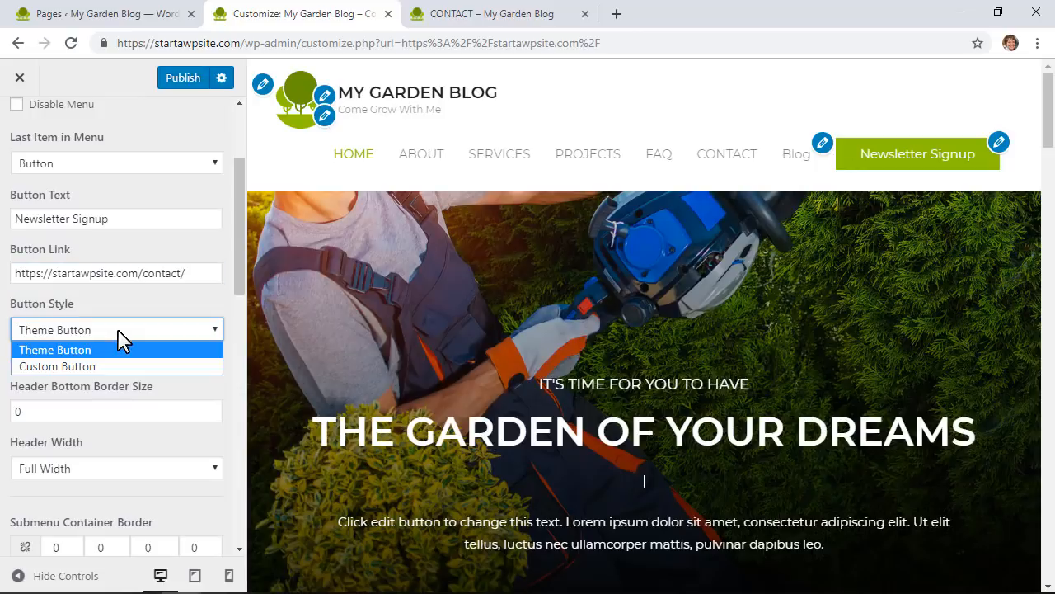
click(91, 366)
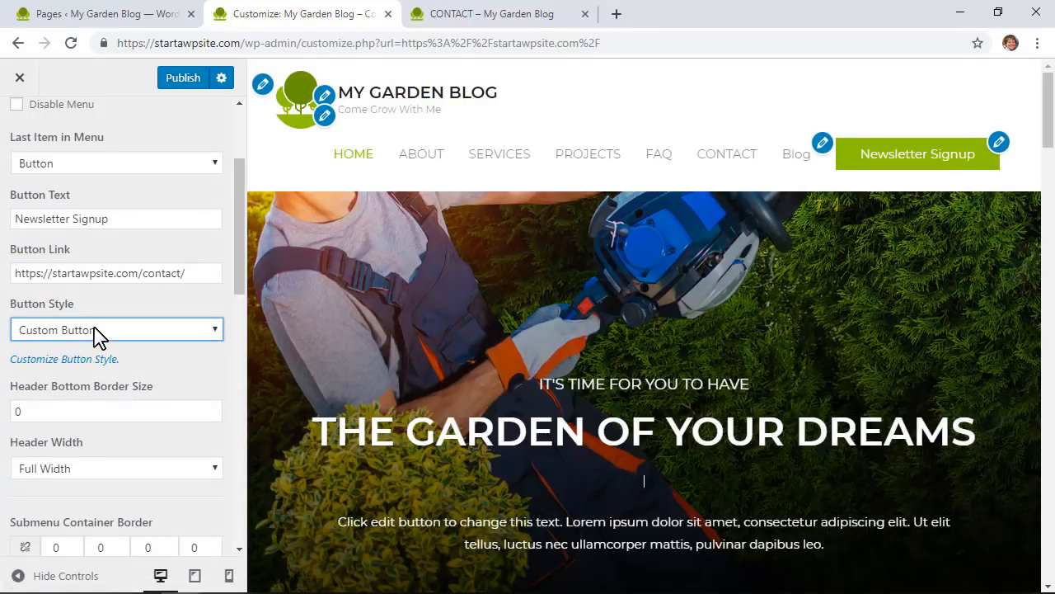
click(95, 335)
click(91, 353)
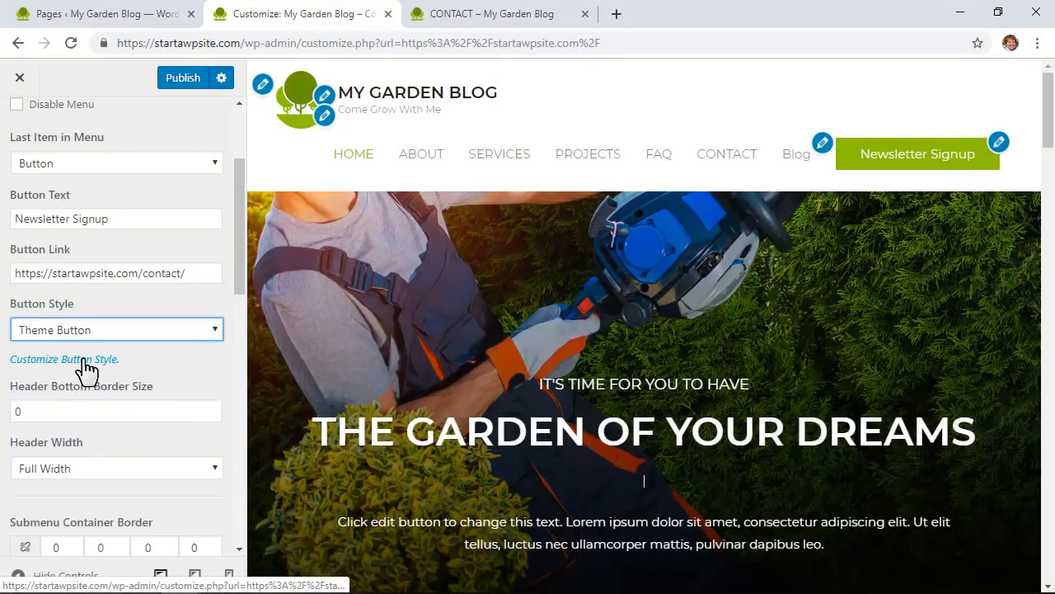
Step: Try dark and bright green Theme Button backgrounds, then reset it to the default colour
click(74, 360)
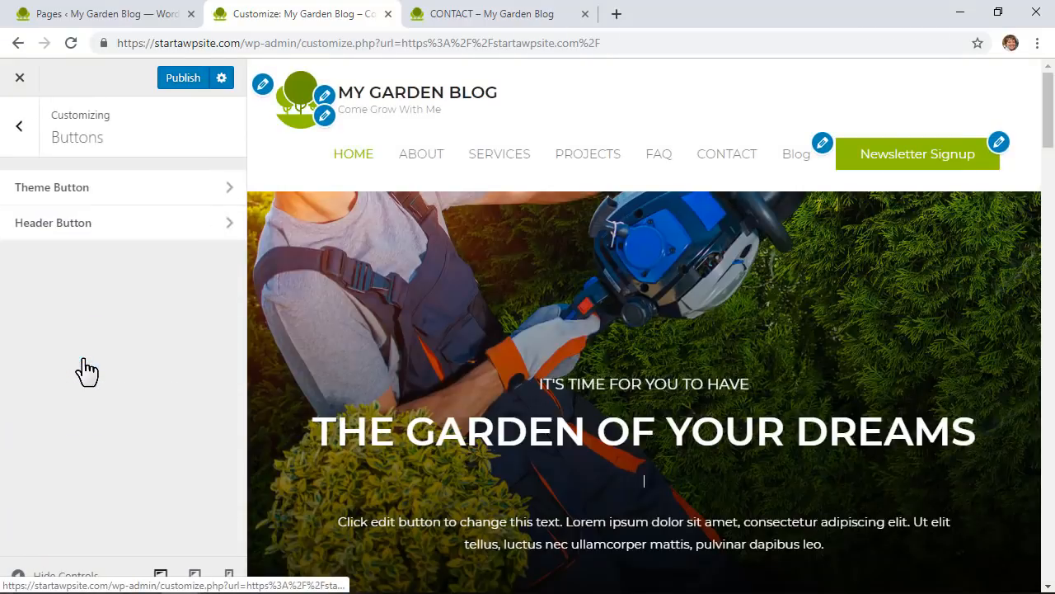
click(130, 198)
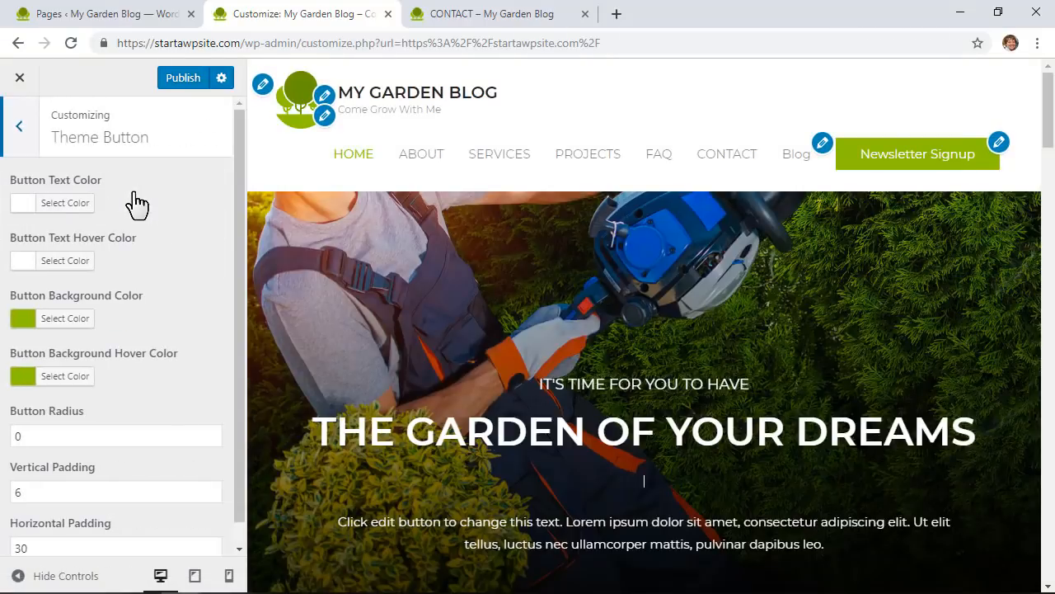
click(69, 318)
click(64, 421)
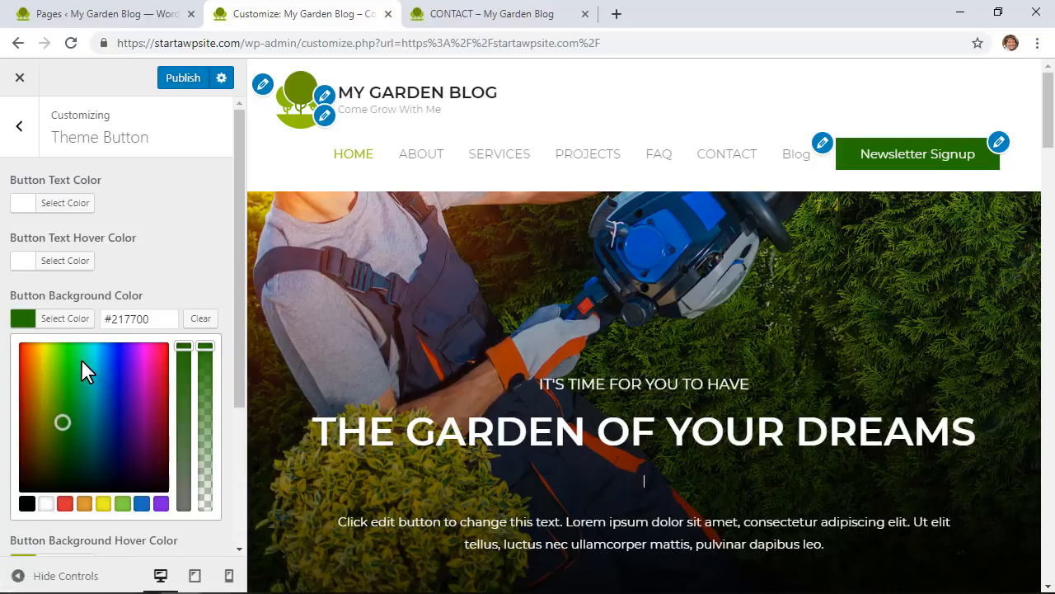
click(59, 358)
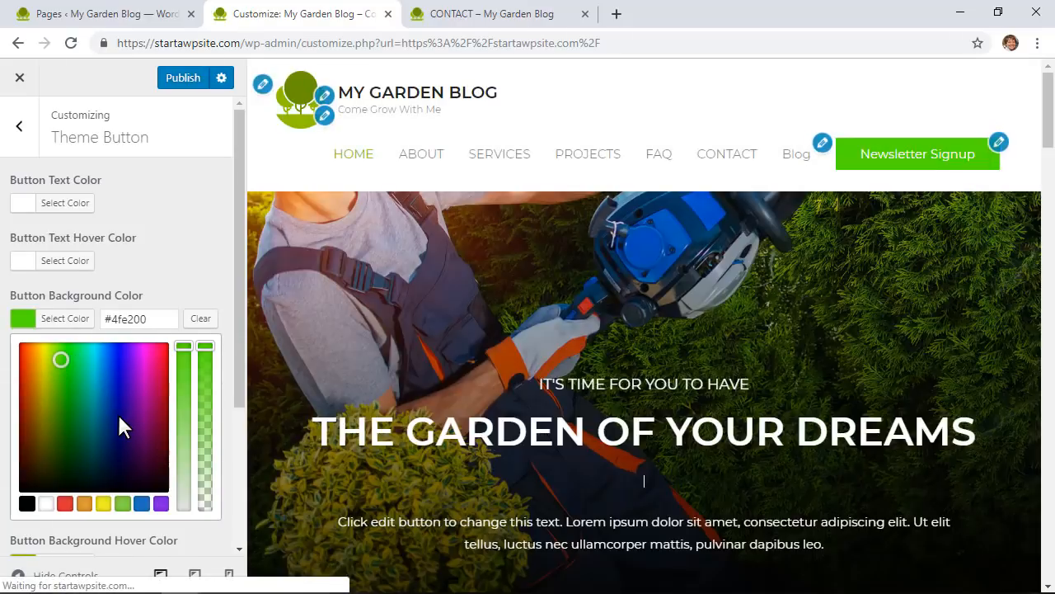
click(202, 319)
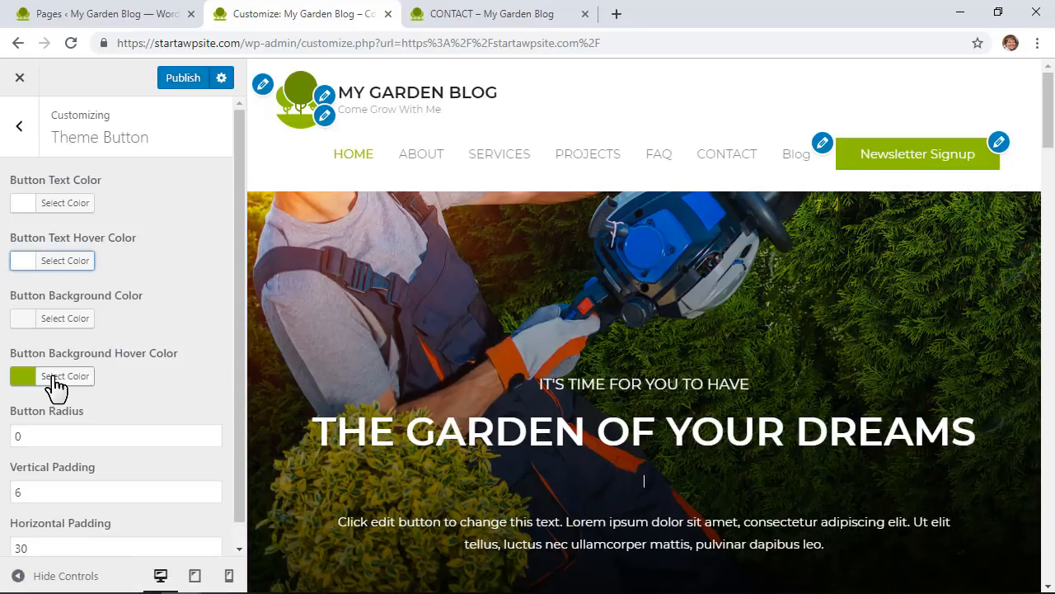
Step: Set the button background hover colour to #499900
click(56, 378)
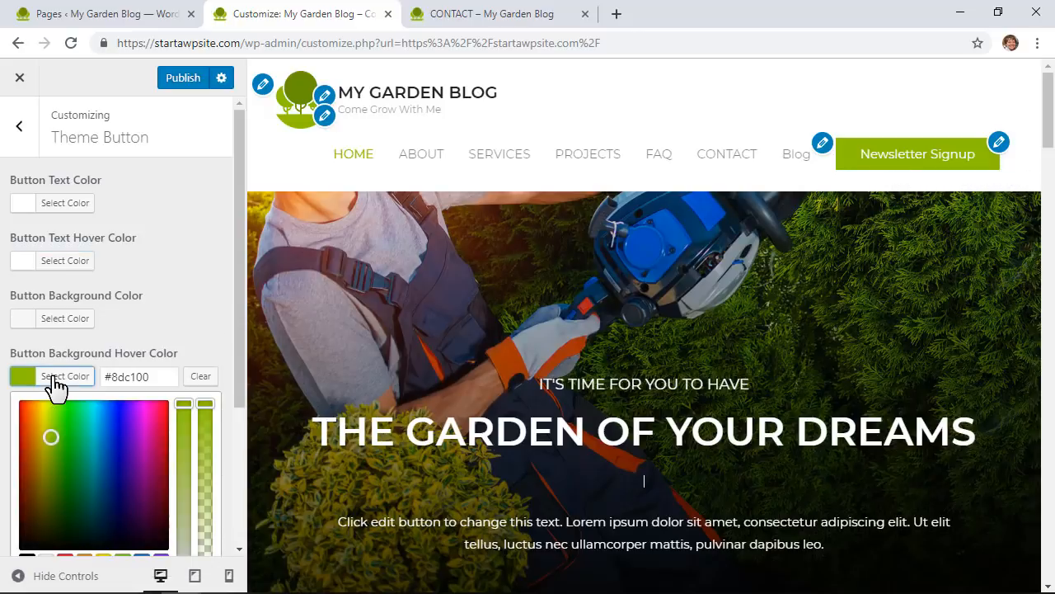
click(58, 460)
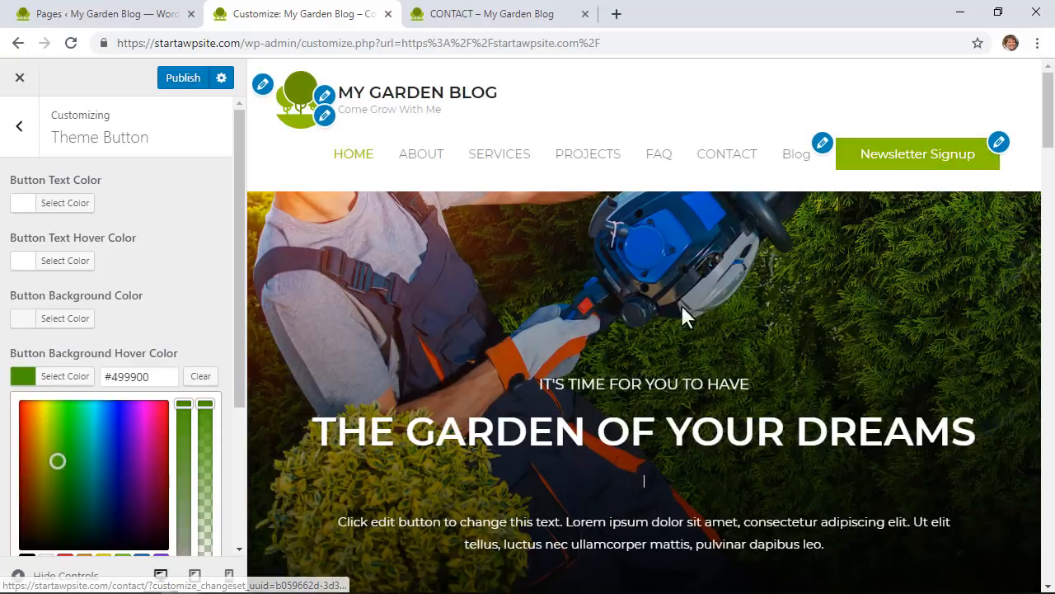
click(189, 313)
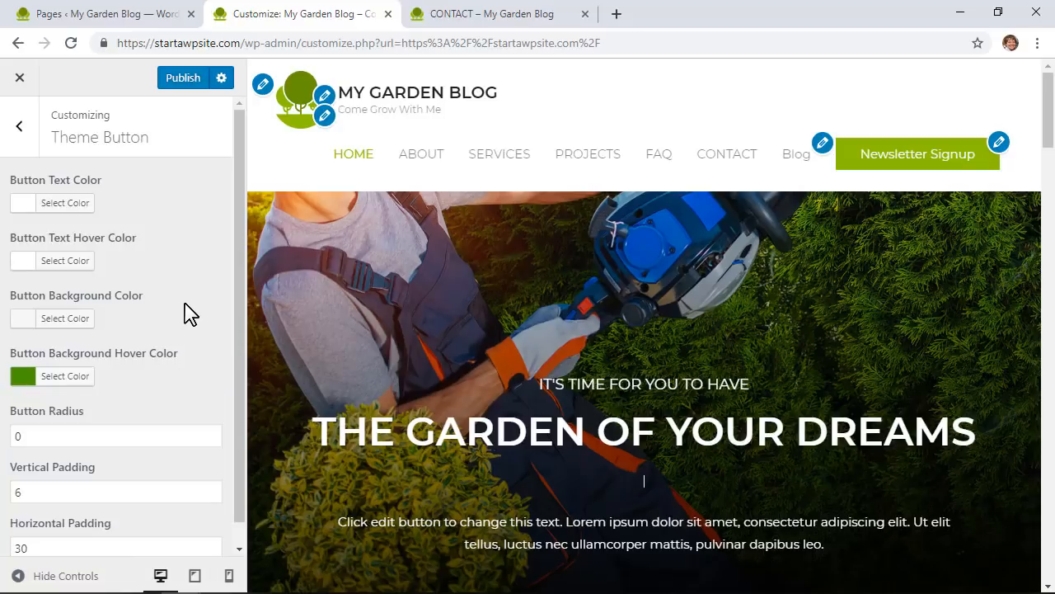
Step: Set the Theme Button corner radius to 5
scroll(190, 313, down, 1)
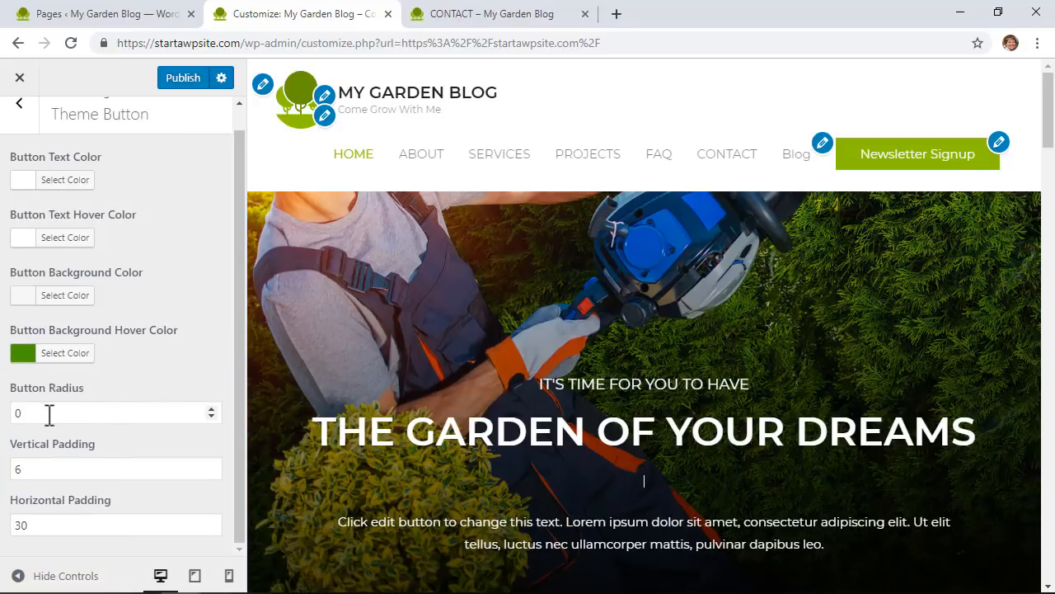
click(25, 412)
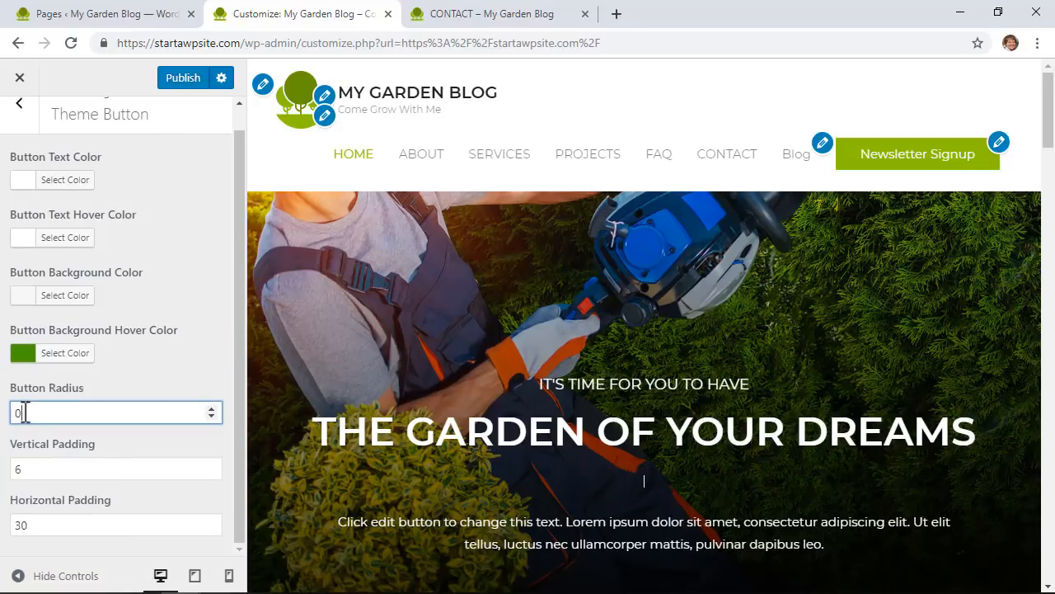
click(213, 410)
click(213, 410)
text(10)
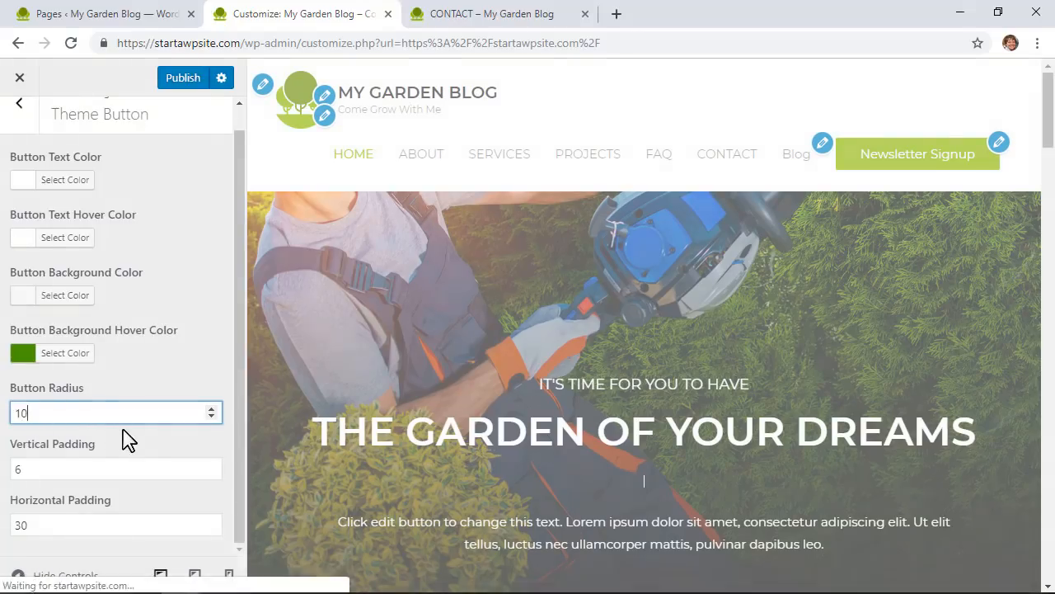
drag(22, 409, 5, 413)
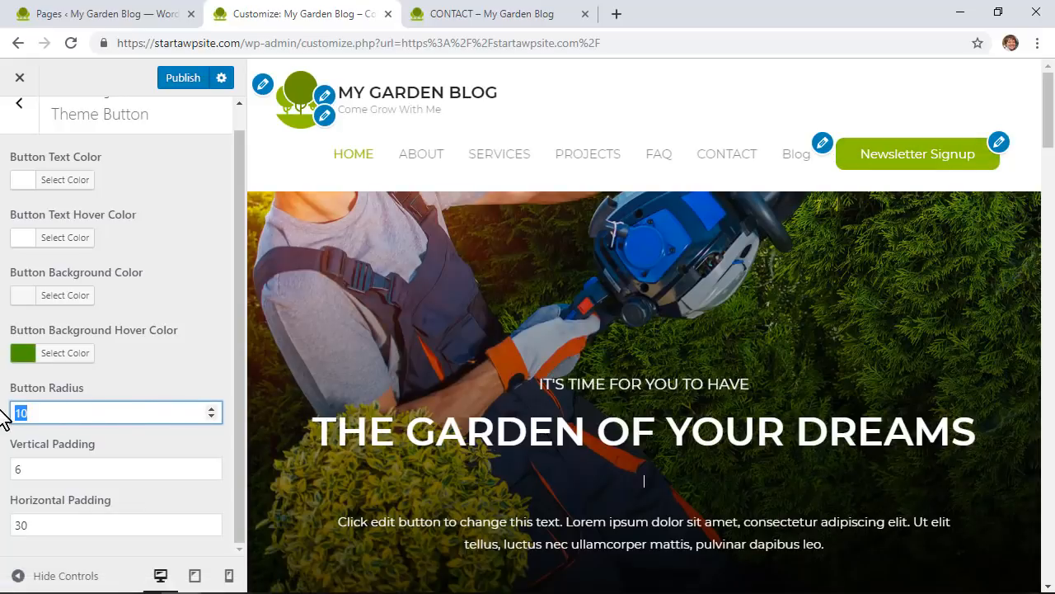
key(BackSpace)
text(5)
Step: Keep vertical padding at 6 and horizontal padding at 30, then publish the changes
click(70, 469)
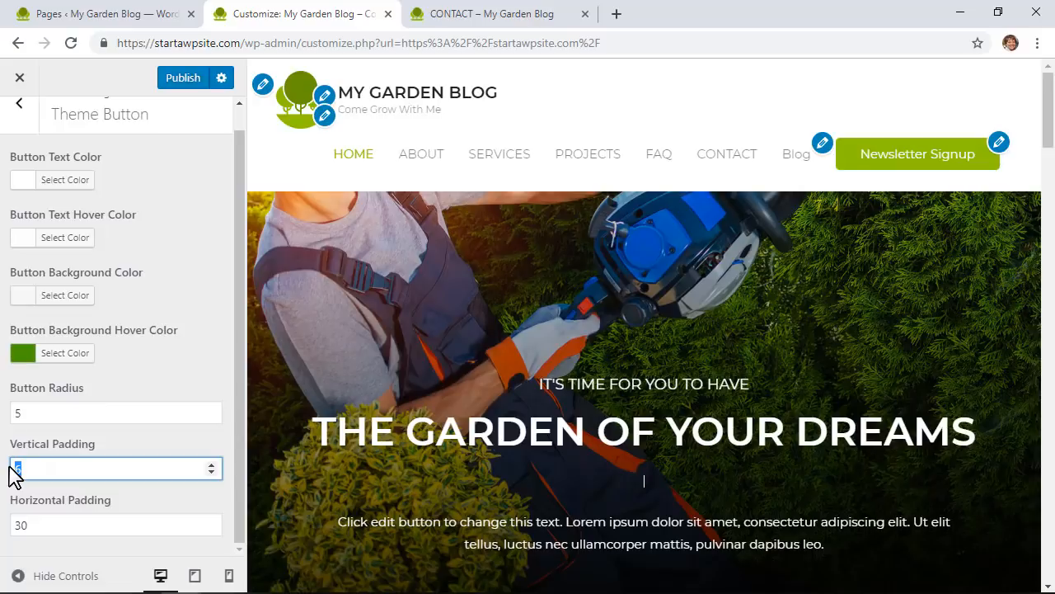
text(16)
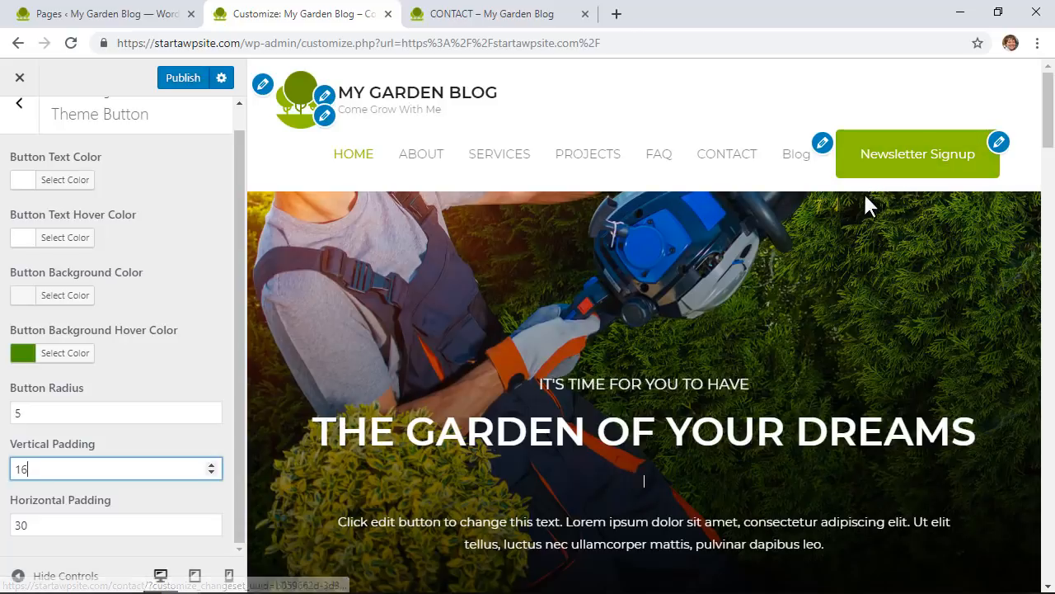
drag(45, 468, 12, 479)
text(6)
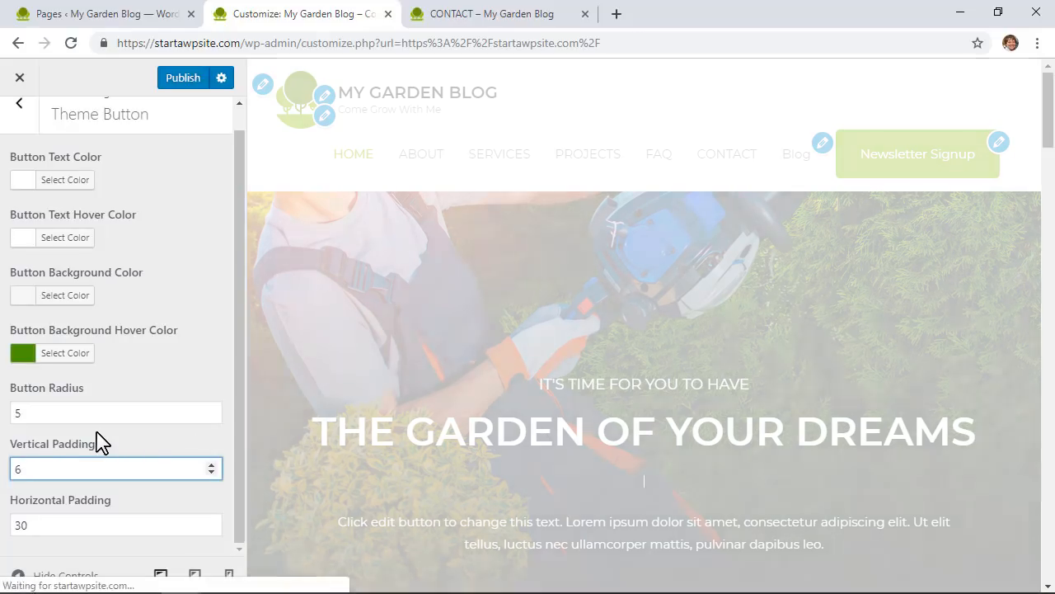
drag(37, 525, 17, 527)
text(60)
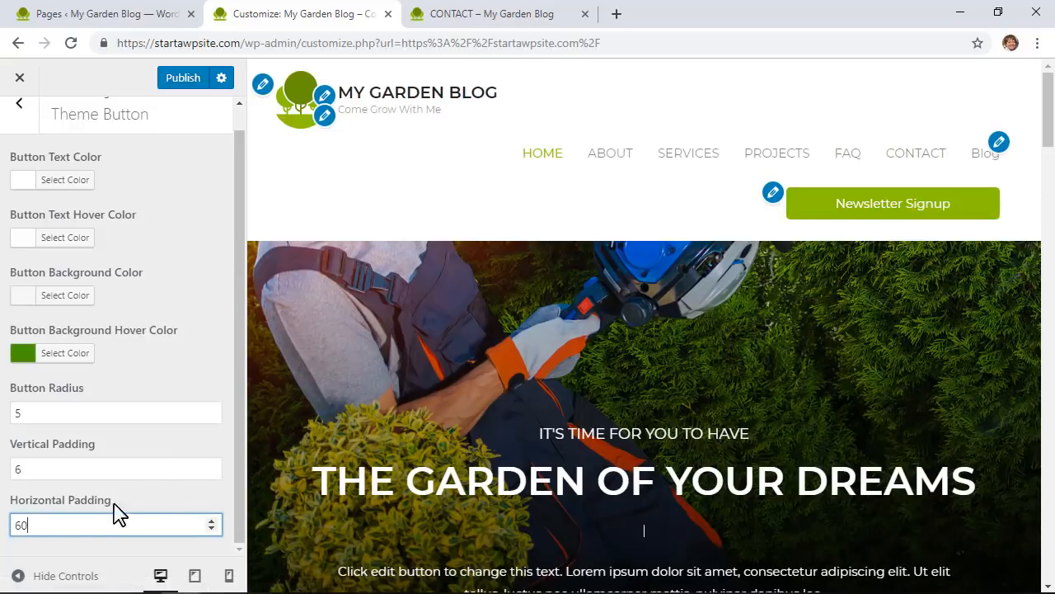
drag(58, 525, 5, 547)
text(30)
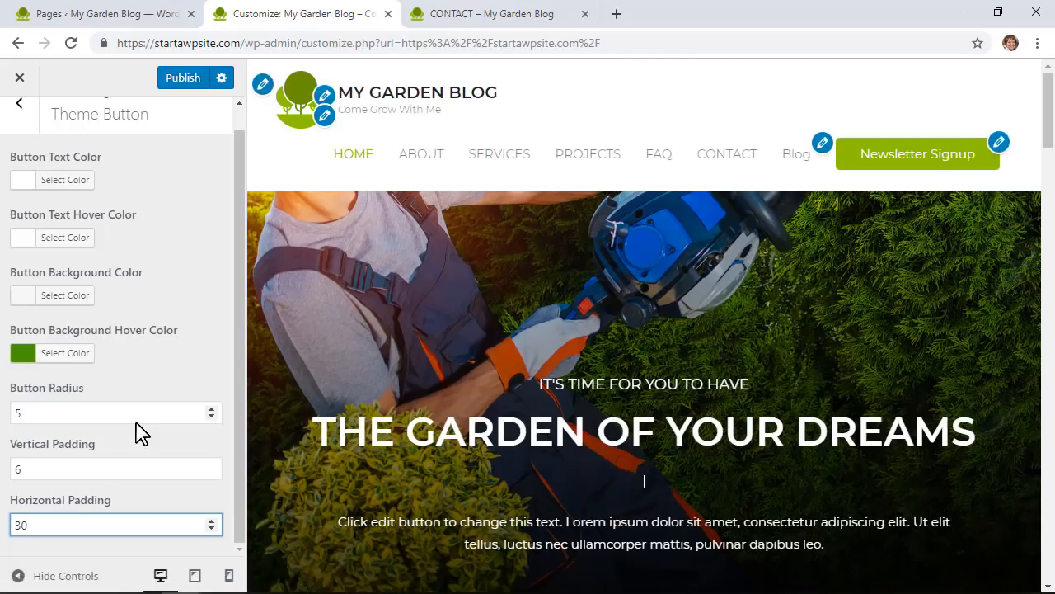
click(179, 84)
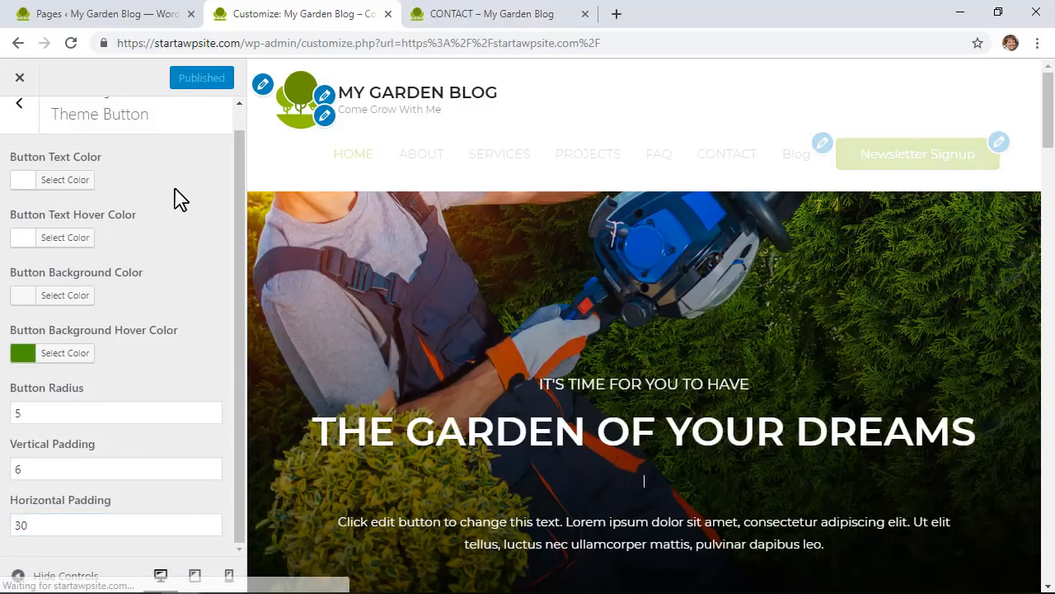
Step: In Primary Header typography, try a site title size of 50, then revert it to 20
click(20, 106)
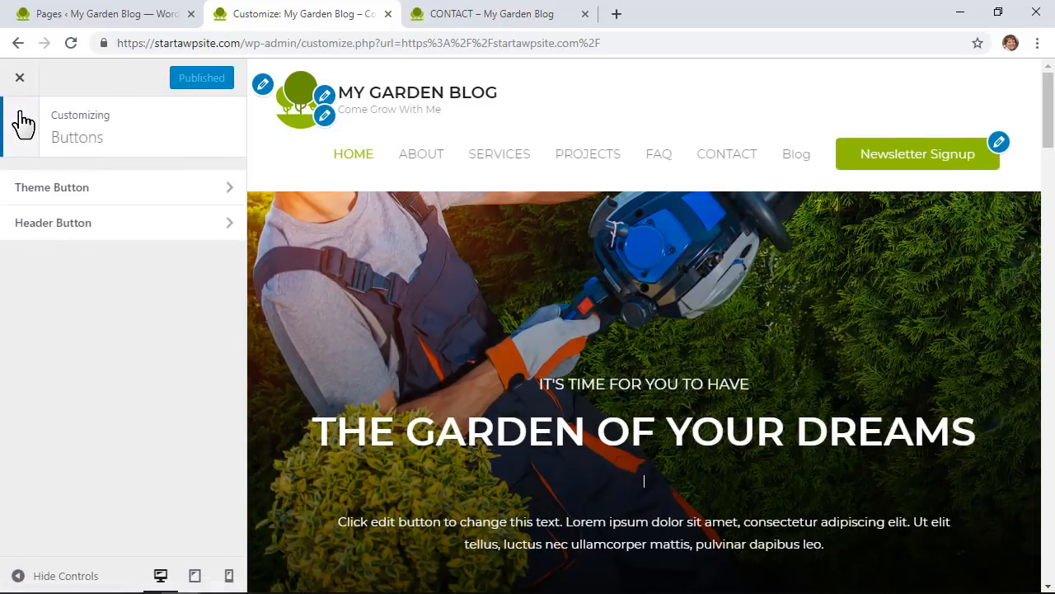
click(23, 124)
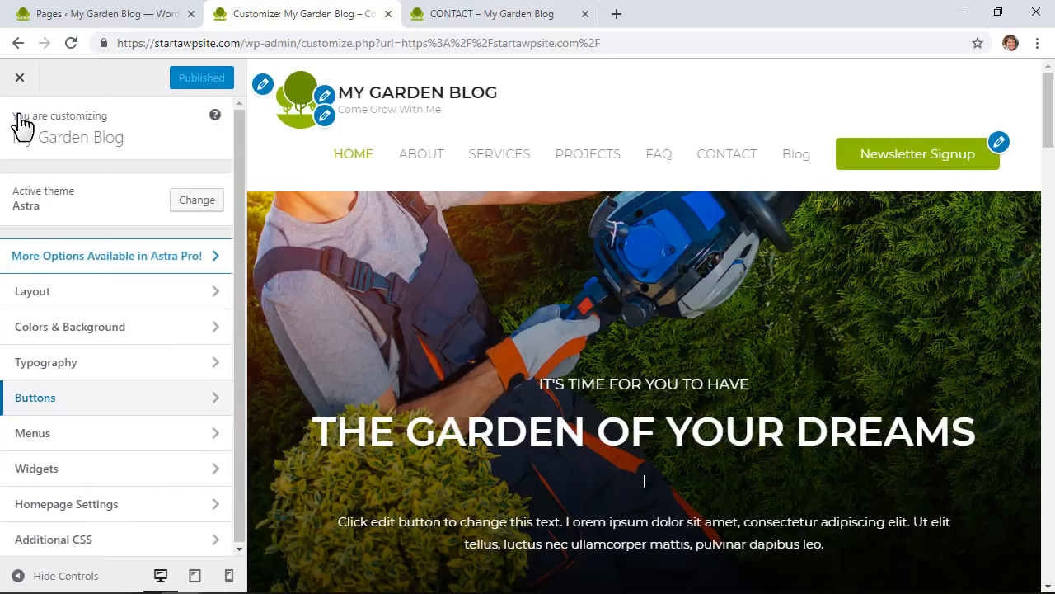
click(144, 364)
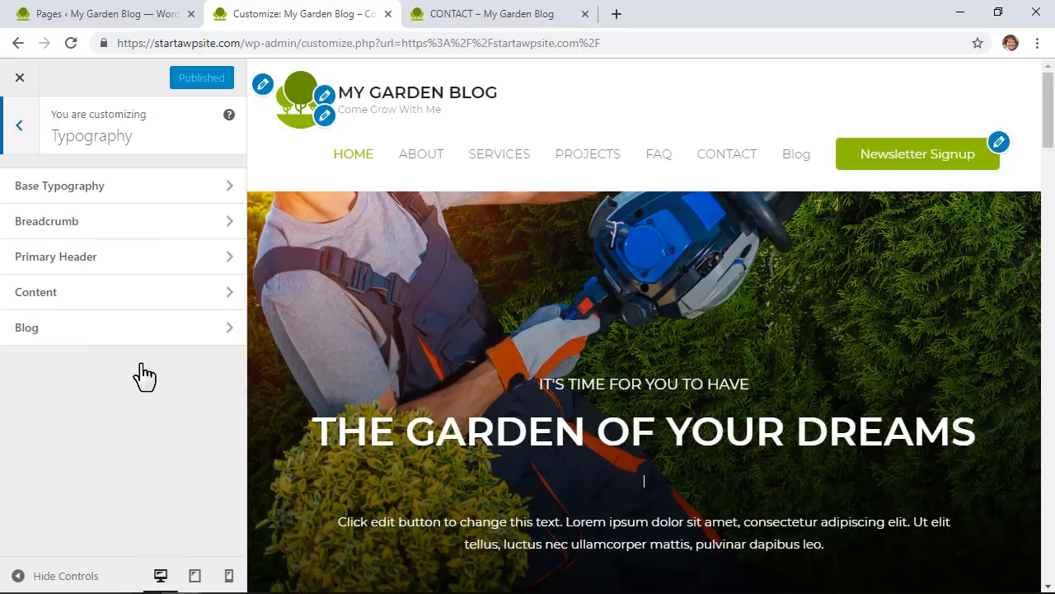
click(139, 272)
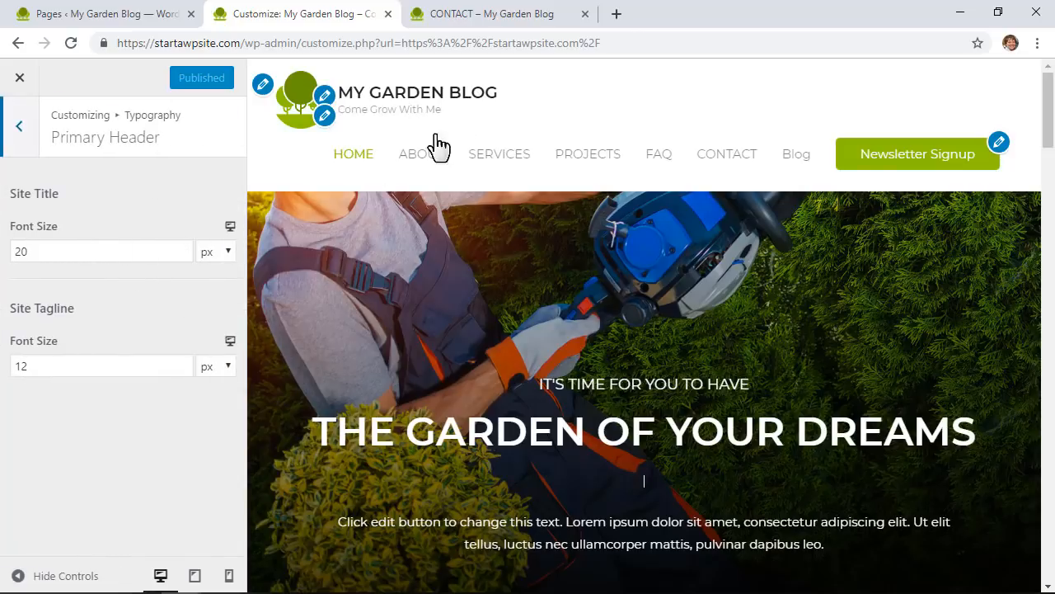
double_click(52, 257)
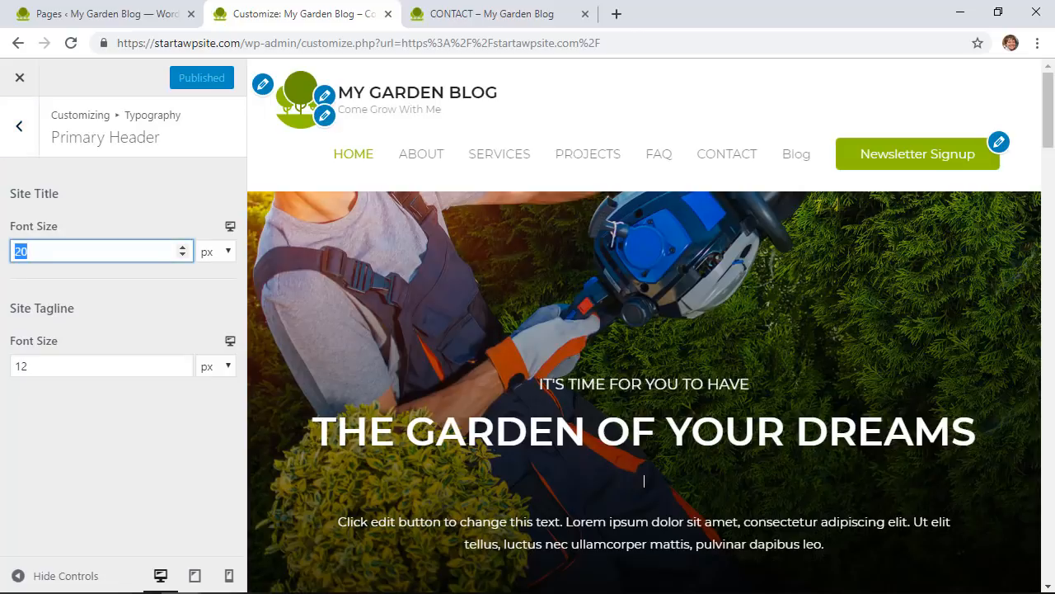
text(50)
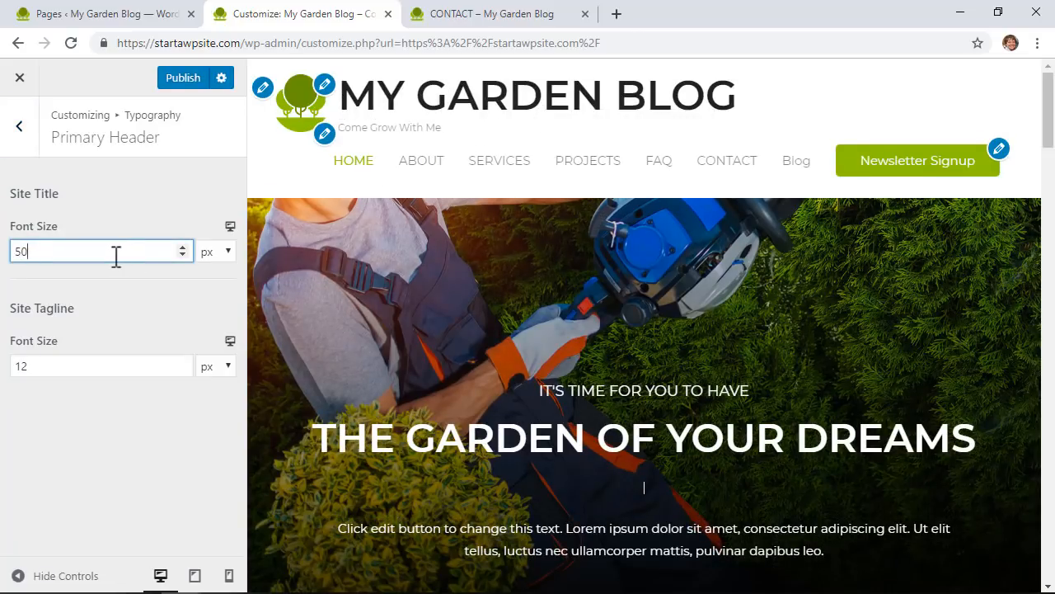
drag(60, 252, 6, 256)
text(20)
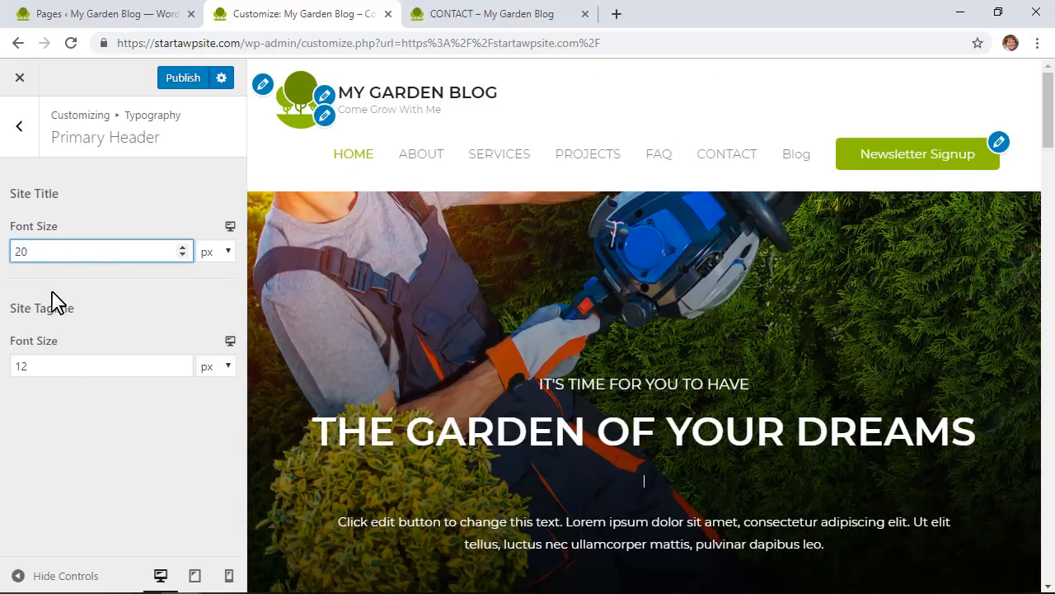
Step: Set the site tagline font size to 14
click(47, 365)
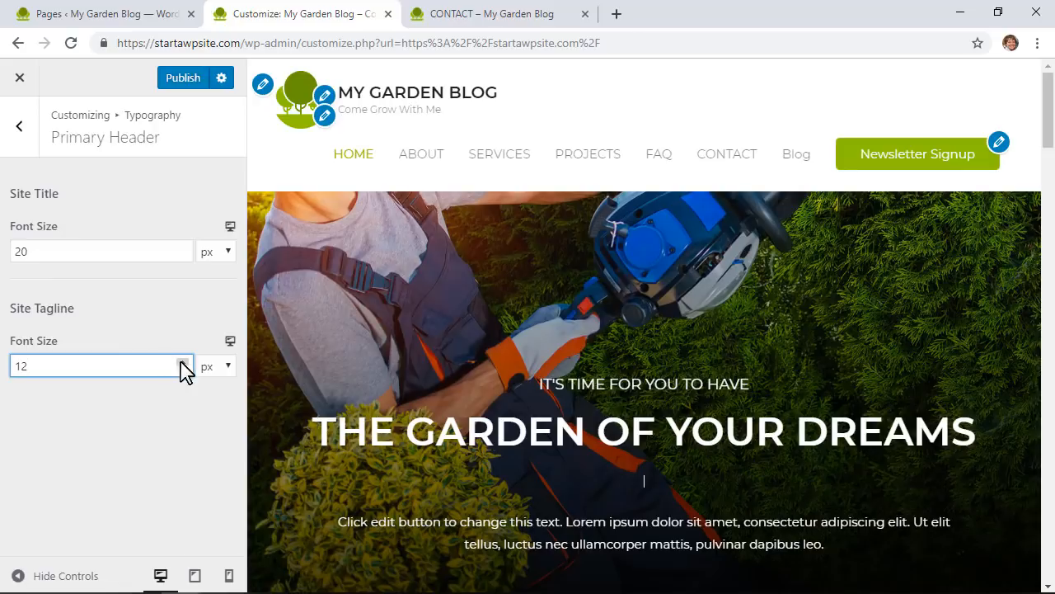
drag(23, 366, 8, 368)
text(14)
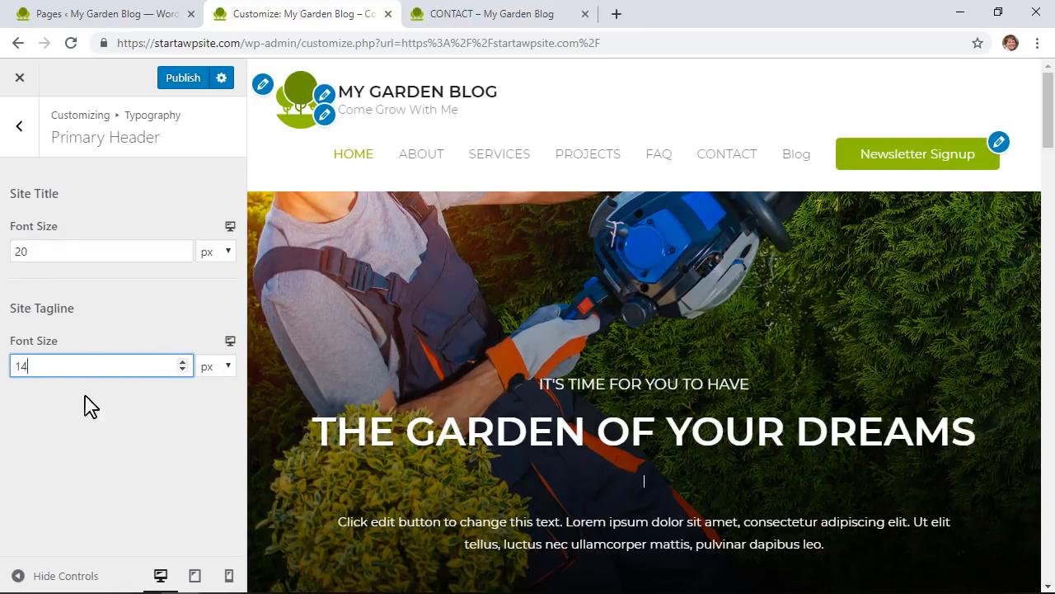
click(134, 432)
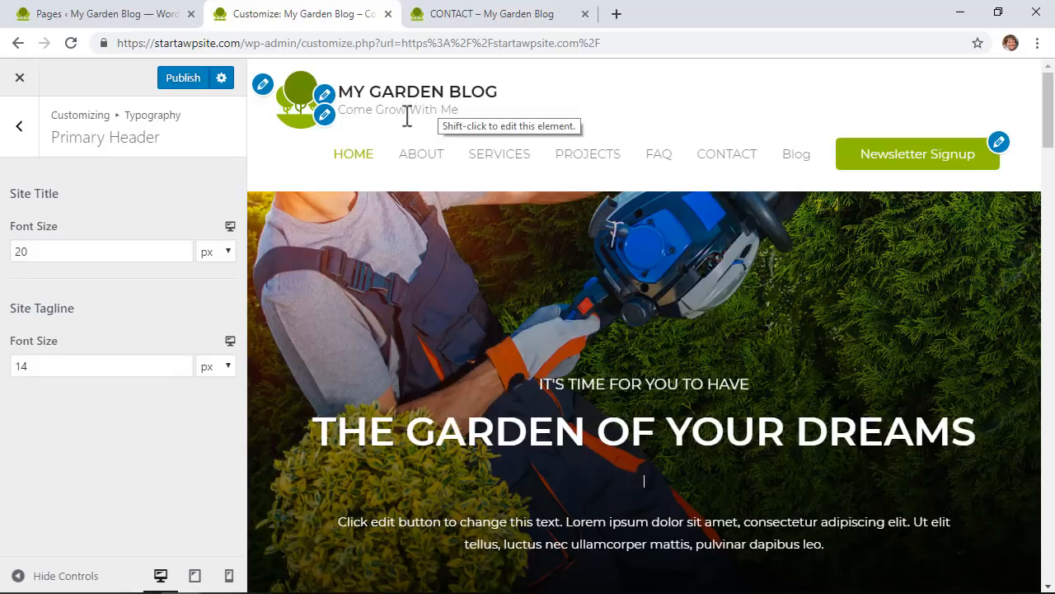
click(18, 132)
Step: In Base Typography, choose Lora as the body font family
click(125, 188)
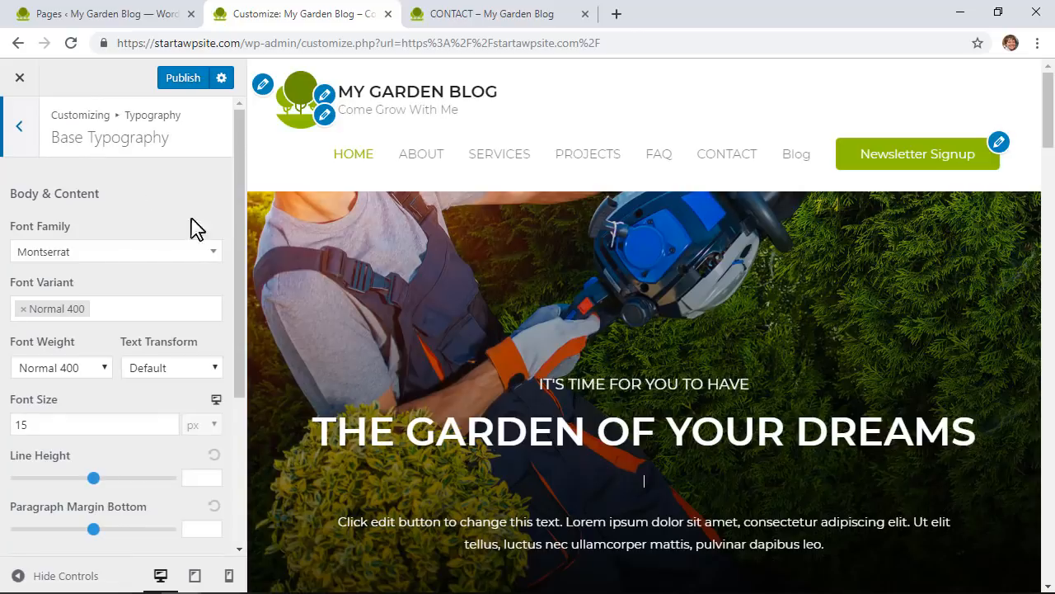
scroll(335, 284, down, 10)
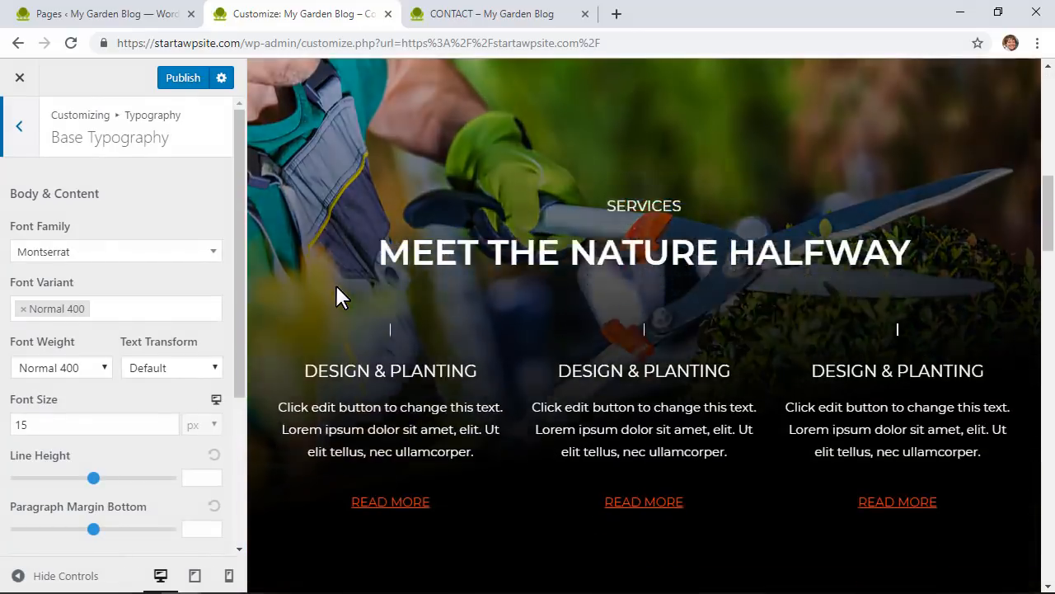
scroll(336, 284, down, 2)
click(90, 252)
scroll(148, 334, up, 5)
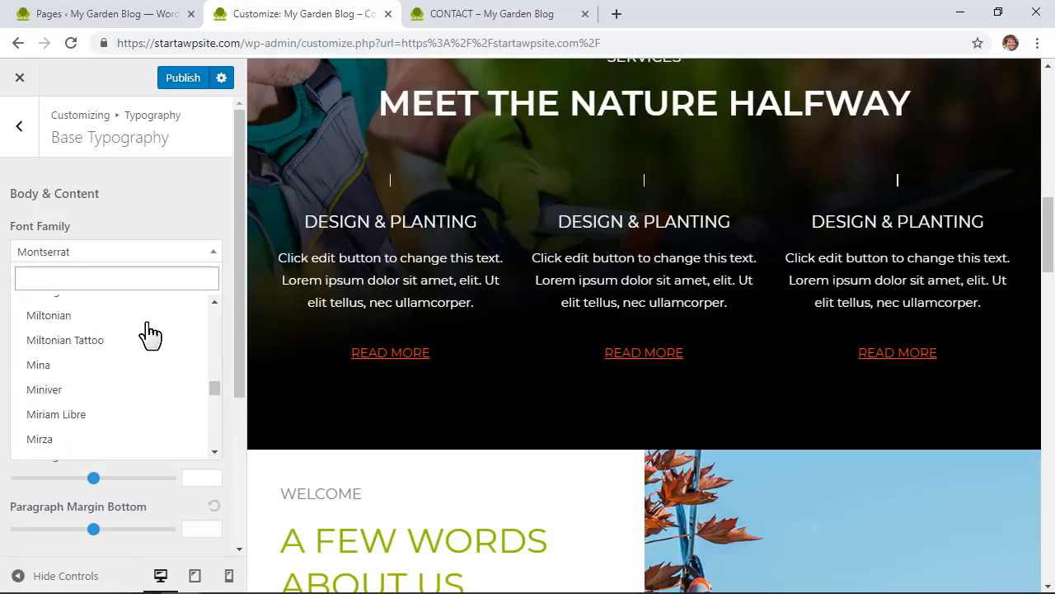
scroll(148, 333, up, 10)
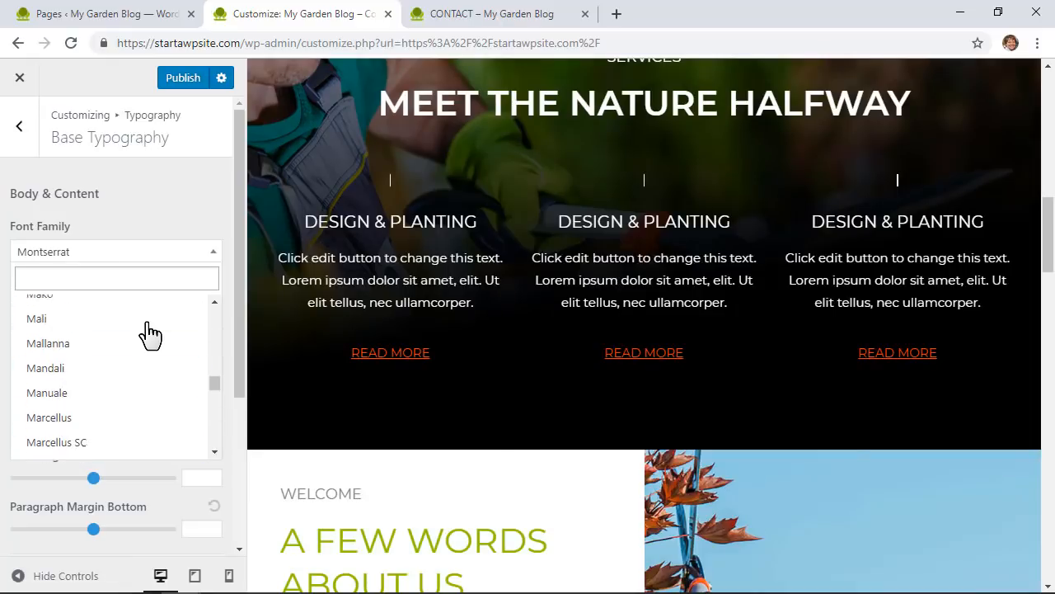
scroll(150, 334, up, 5)
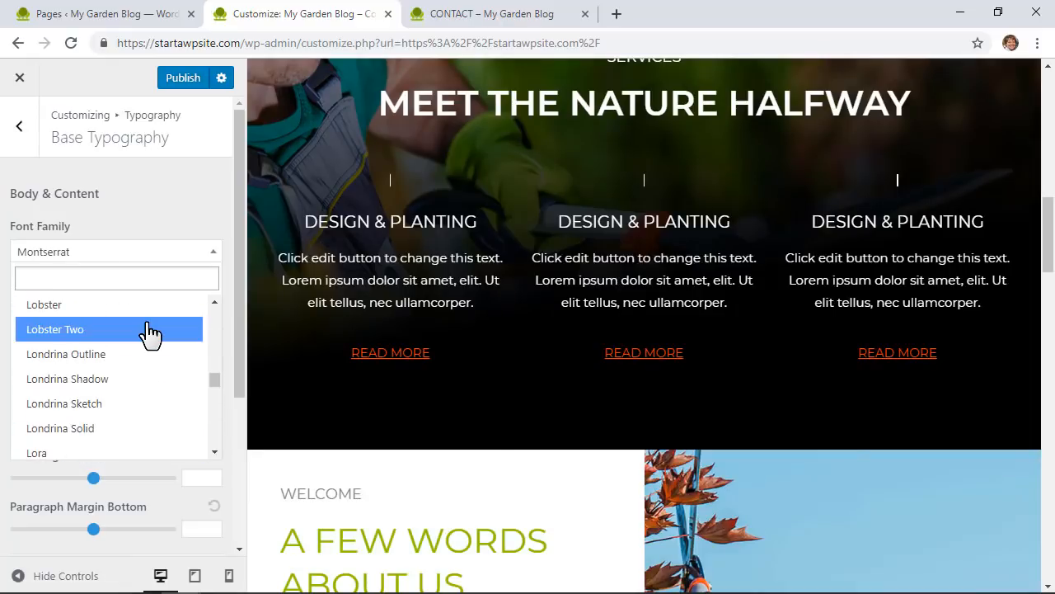
scroll(147, 336, down, 2)
click(128, 380)
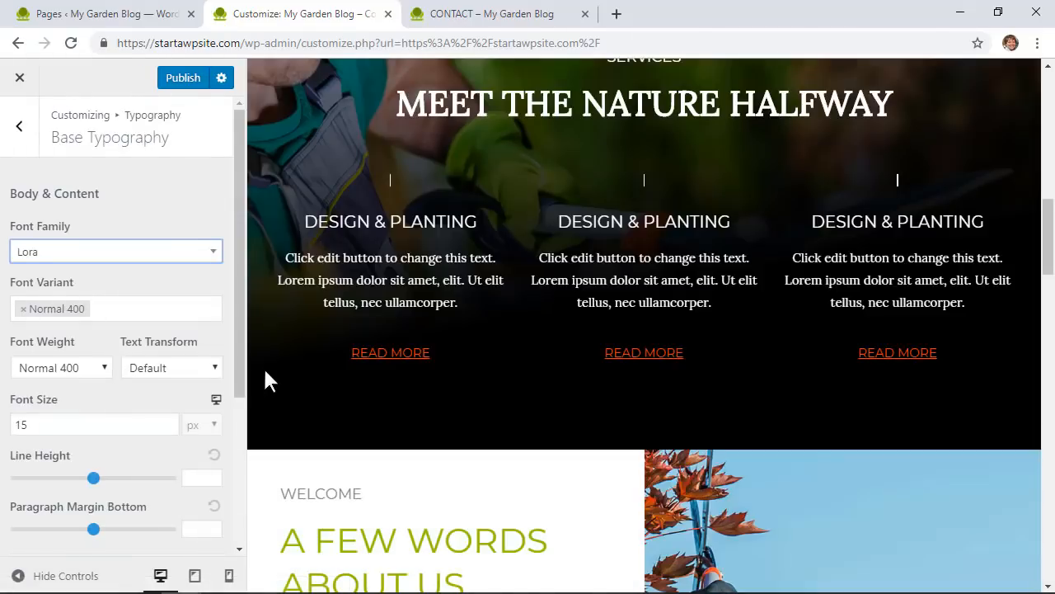
Step: Replace the body font with Lato by searching 'lato' in the font list
click(89, 261)
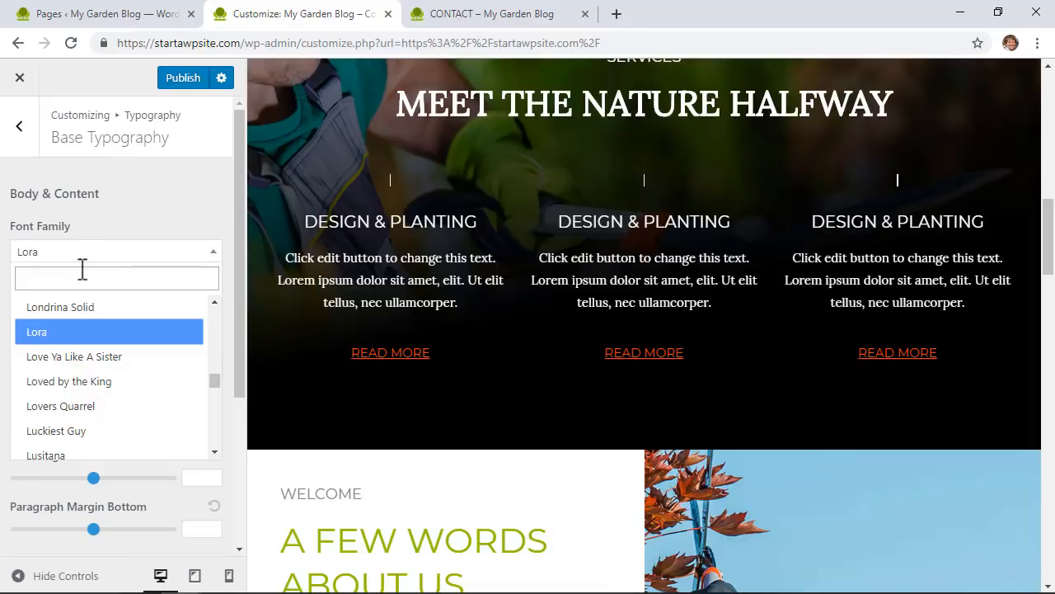
click(75, 272)
text(lato)
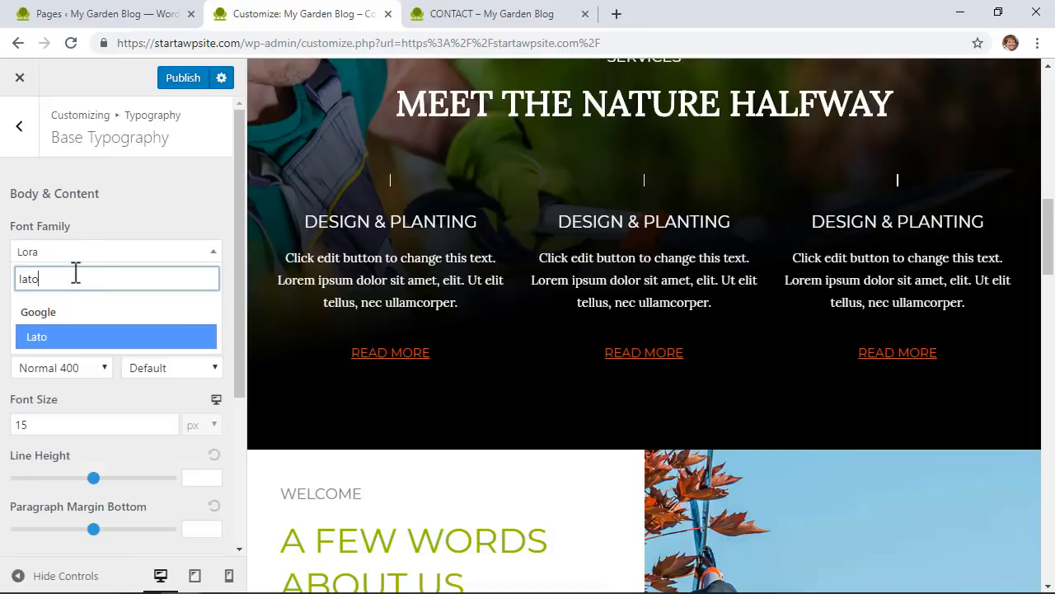
click(73, 338)
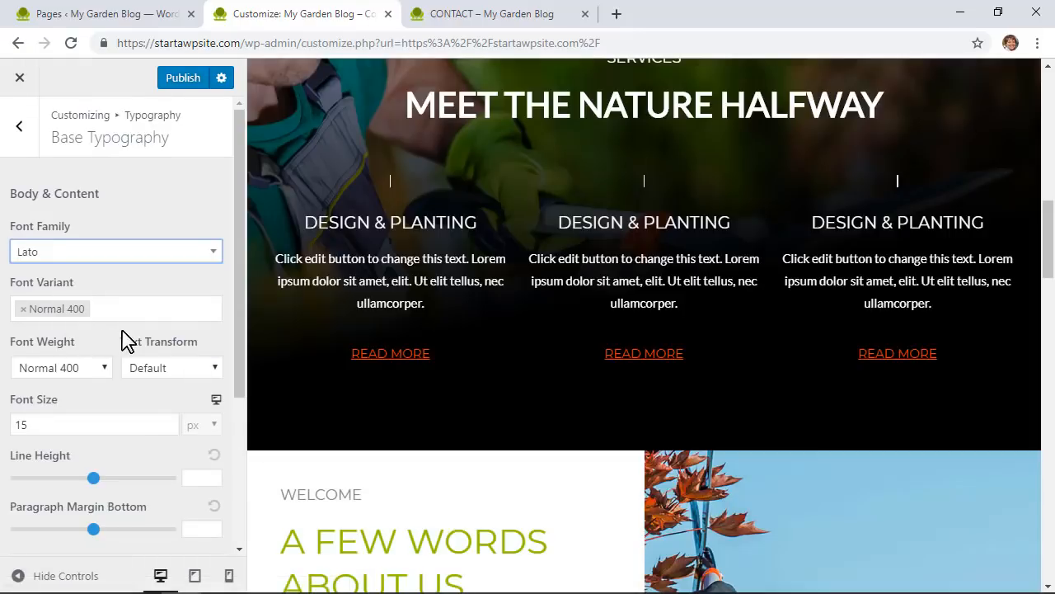
click(164, 309)
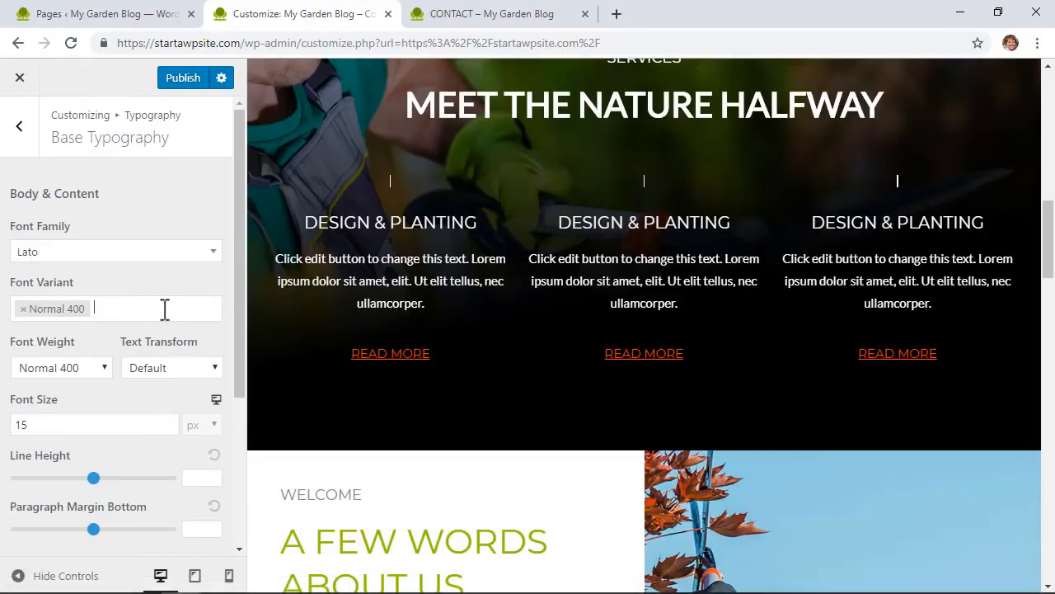
click(169, 290)
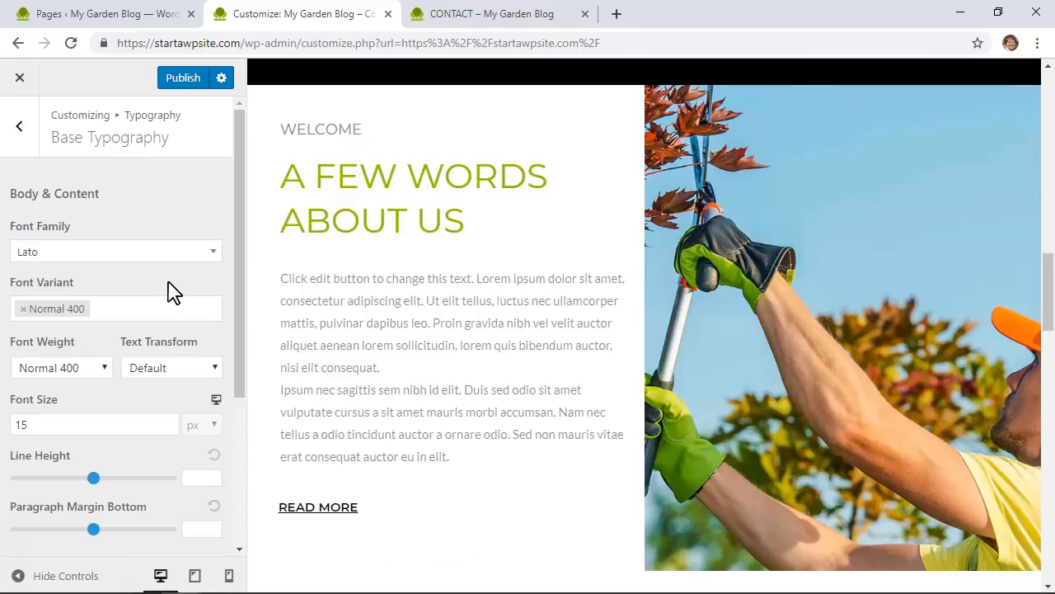
scroll(169, 291, down, 1)
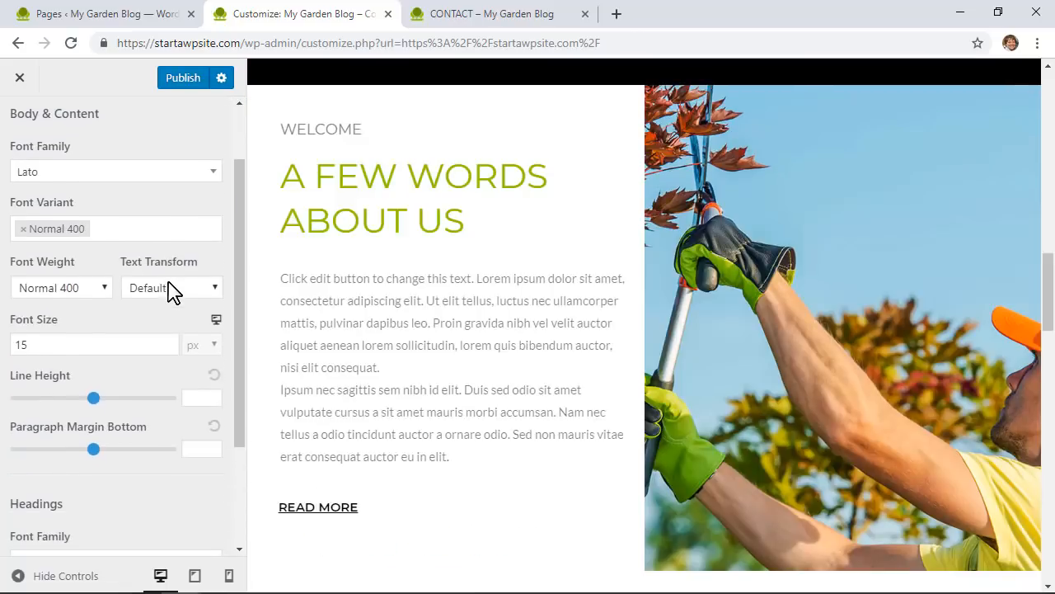
scroll(169, 290, down, 1)
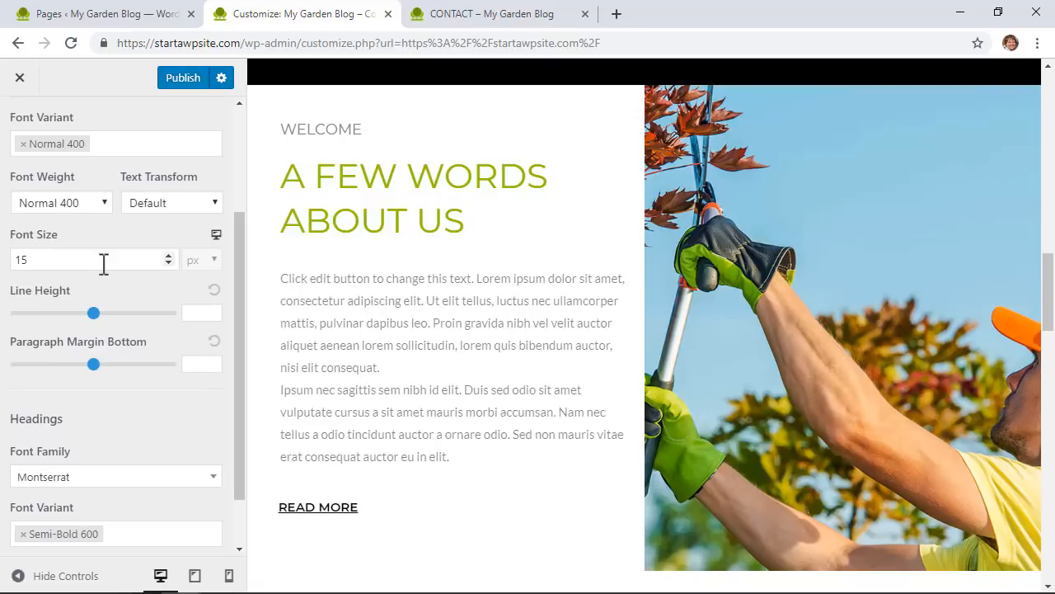
drag(115, 259, 4, 257)
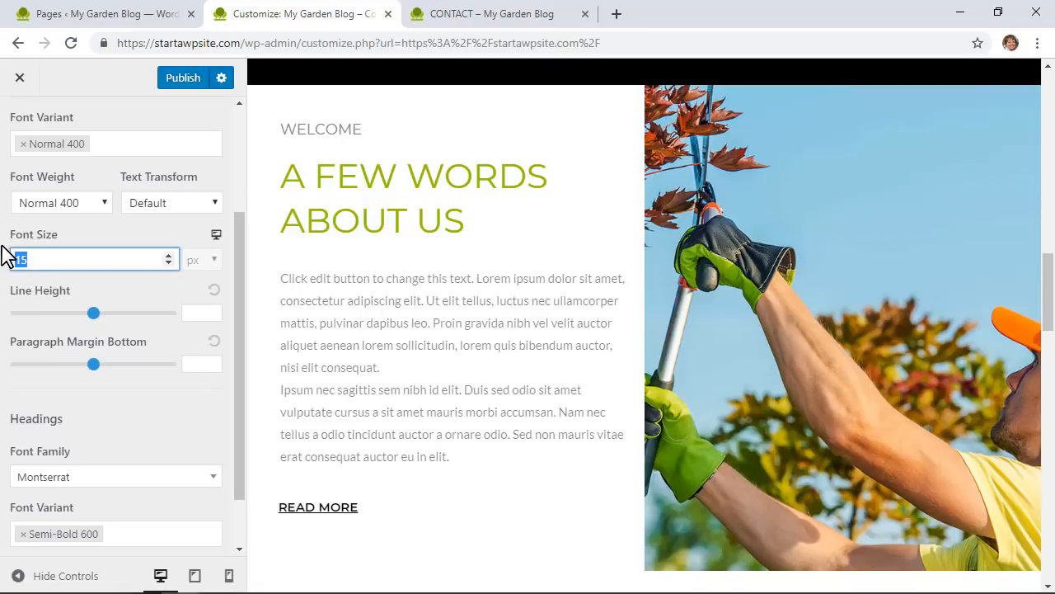
text(20)
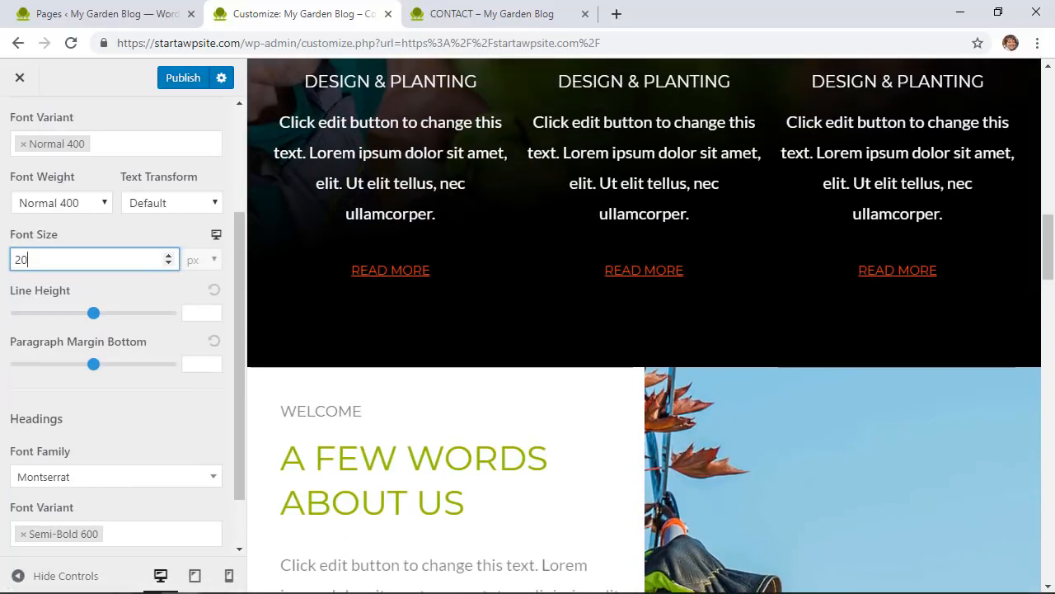
double_click(10, 259)
text(15)
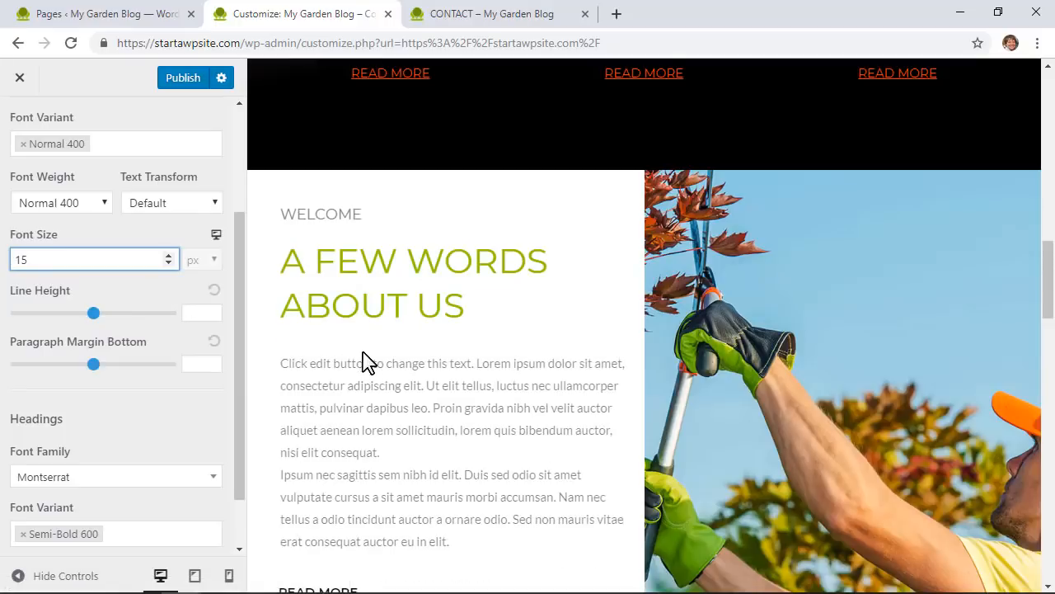
scroll(363, 360, down, 2)
mouse_move(94, 314)
mouse_down()
mouse_move(104, 314)
mouse_move(78, 314)
mouse_up()
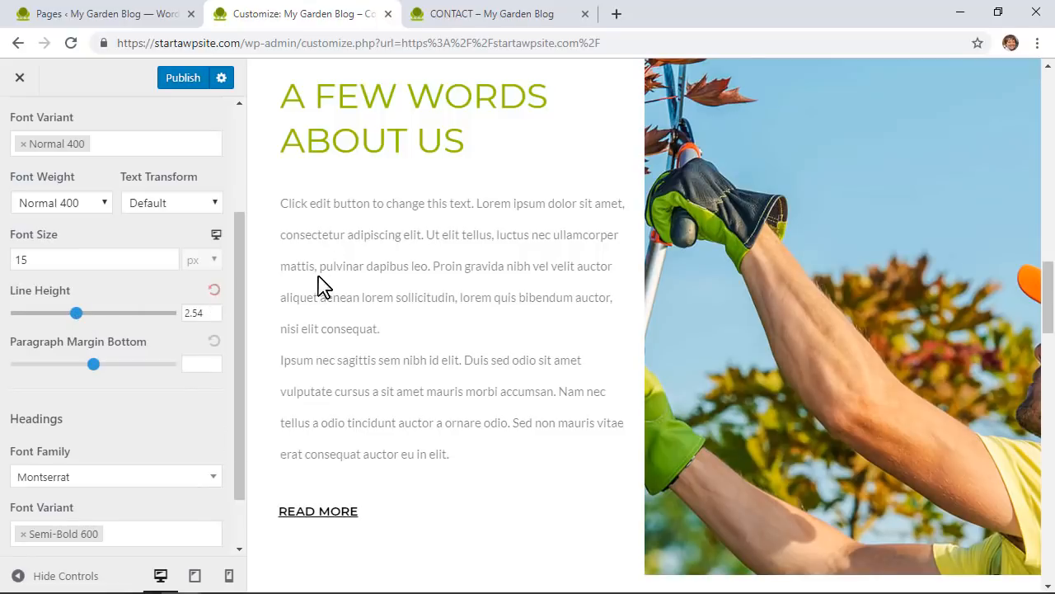
click(213, 292)
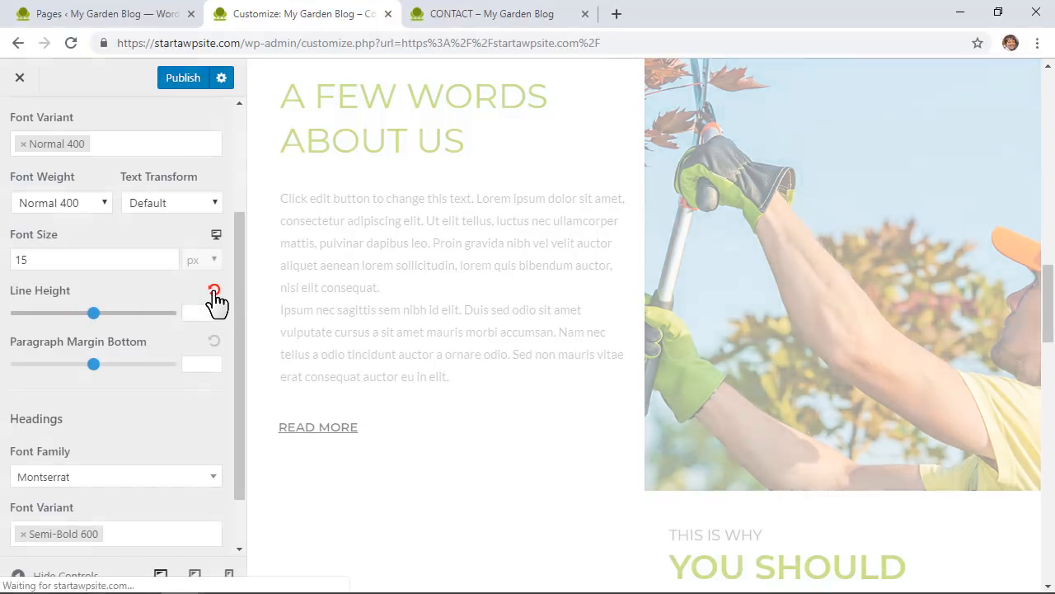
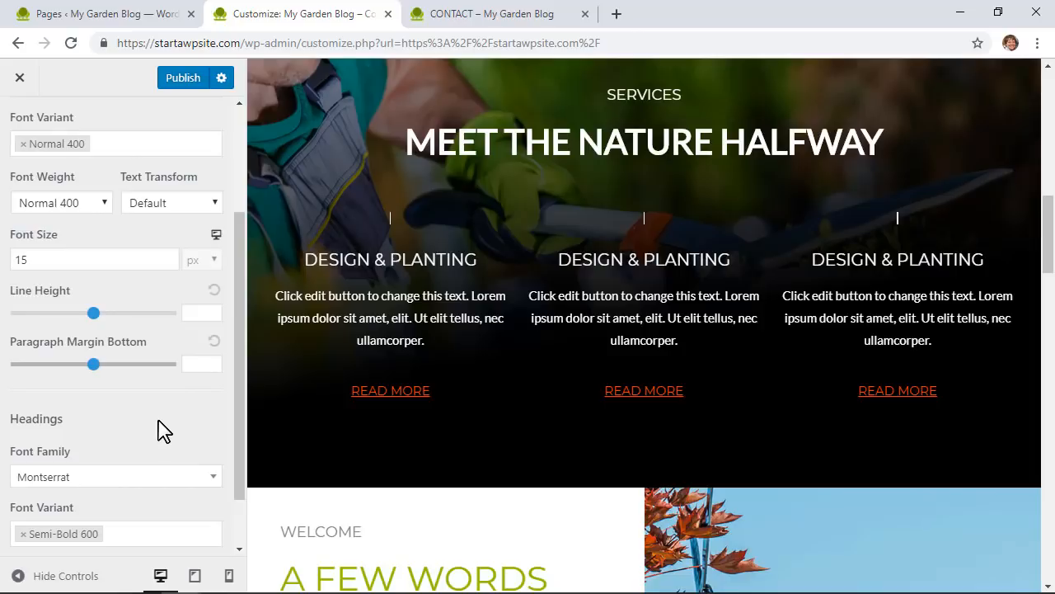
Step: Scroll the Base Typography panel down to the Headings settings
scroll(162, 429, down, 1)
scroll(163, 428, up, 4)
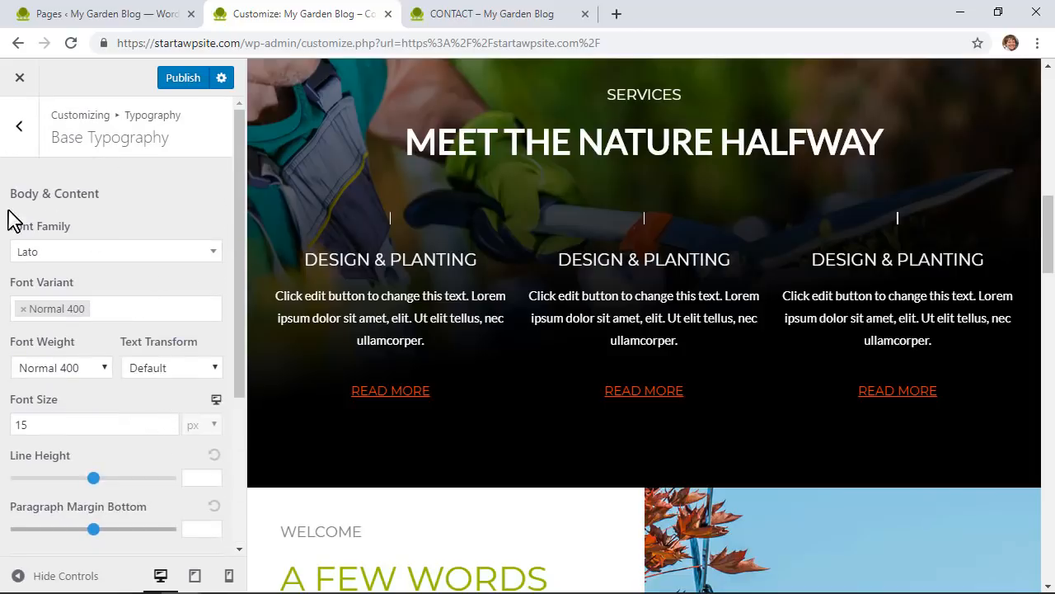
scroll(119, 338, down, 3)
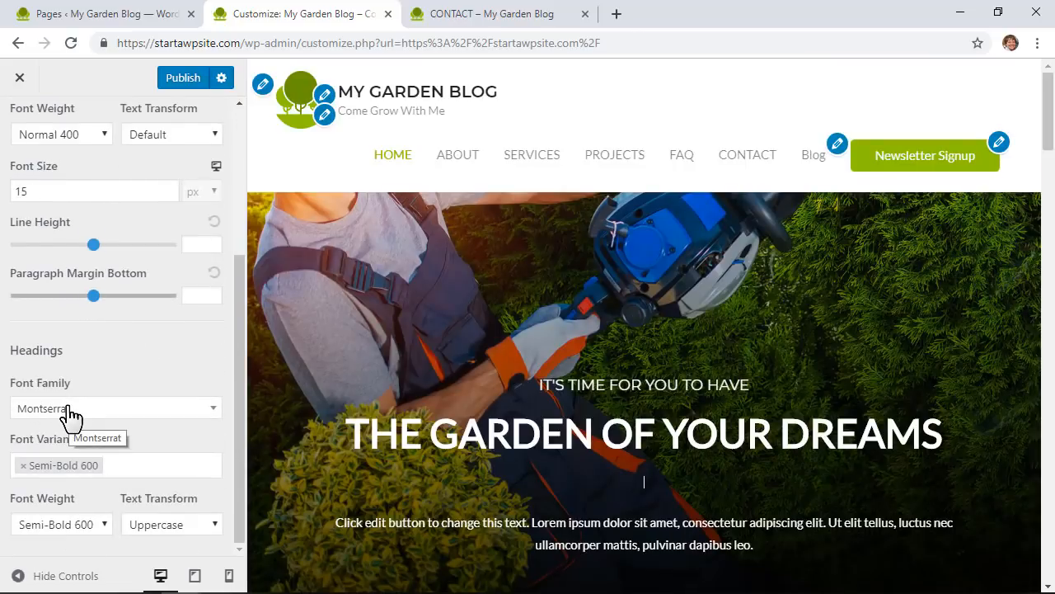
Step: Choose Open Sans as the headings font family
click(70, 416)
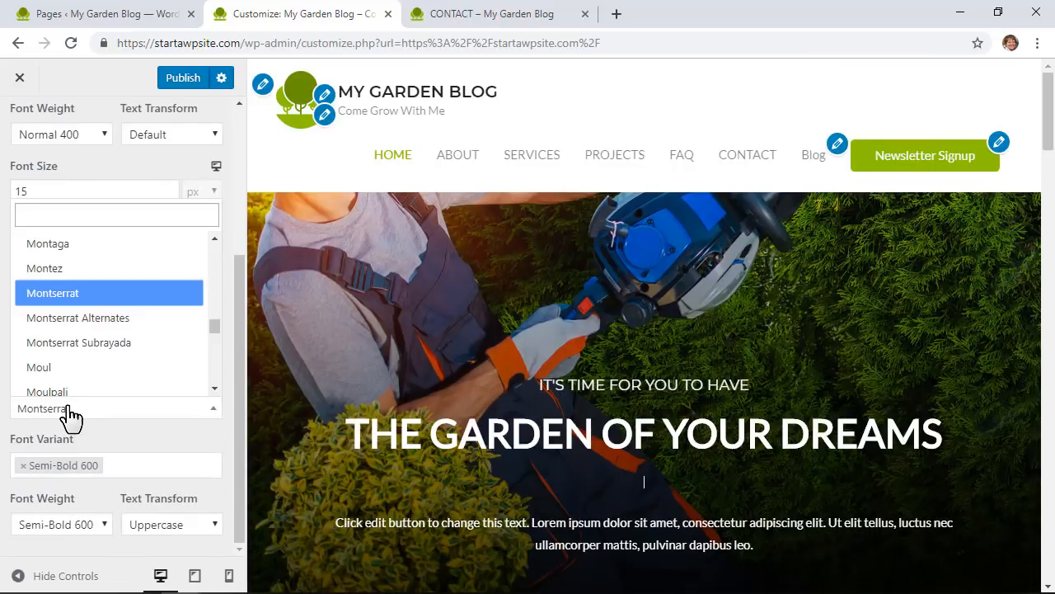
scroll(113, 346, down, 15)
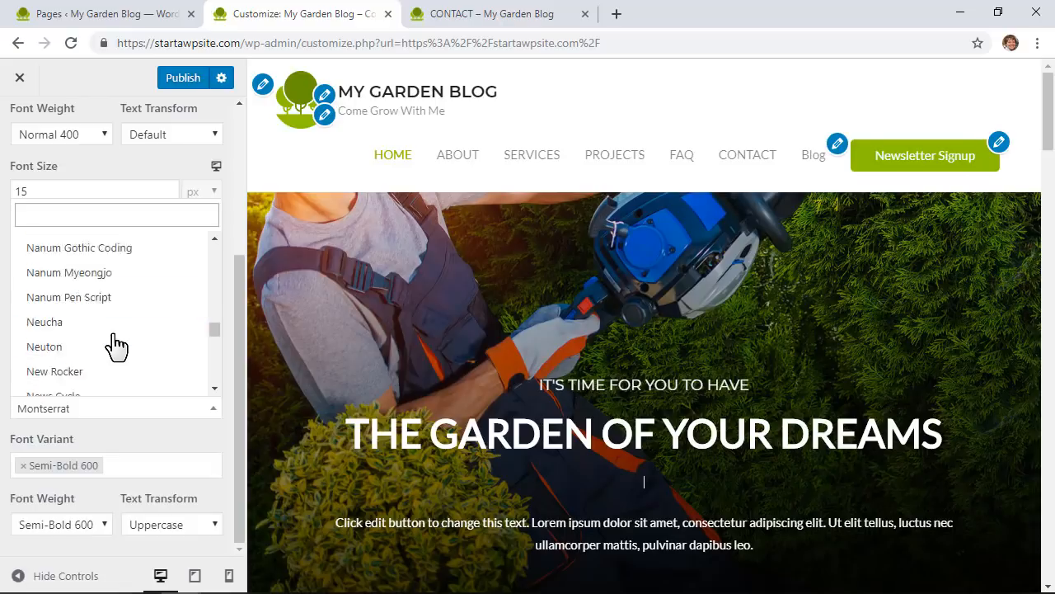
scroll(111, 346, down, 4)
click(108, 268)
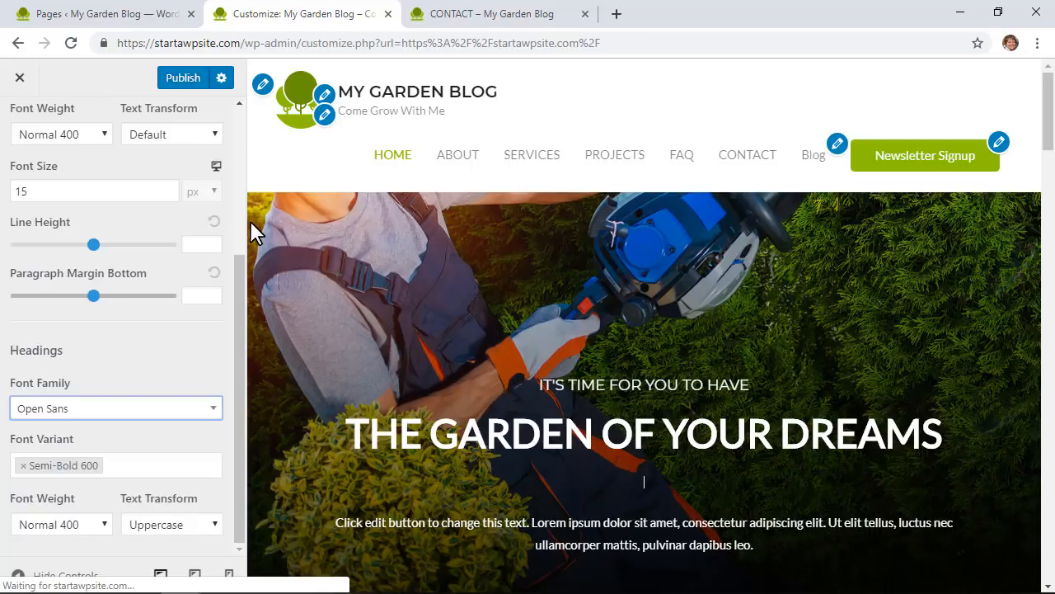
Step: Try lowercase headings, then set Text Transform back to Uppercase
click(171, 525)
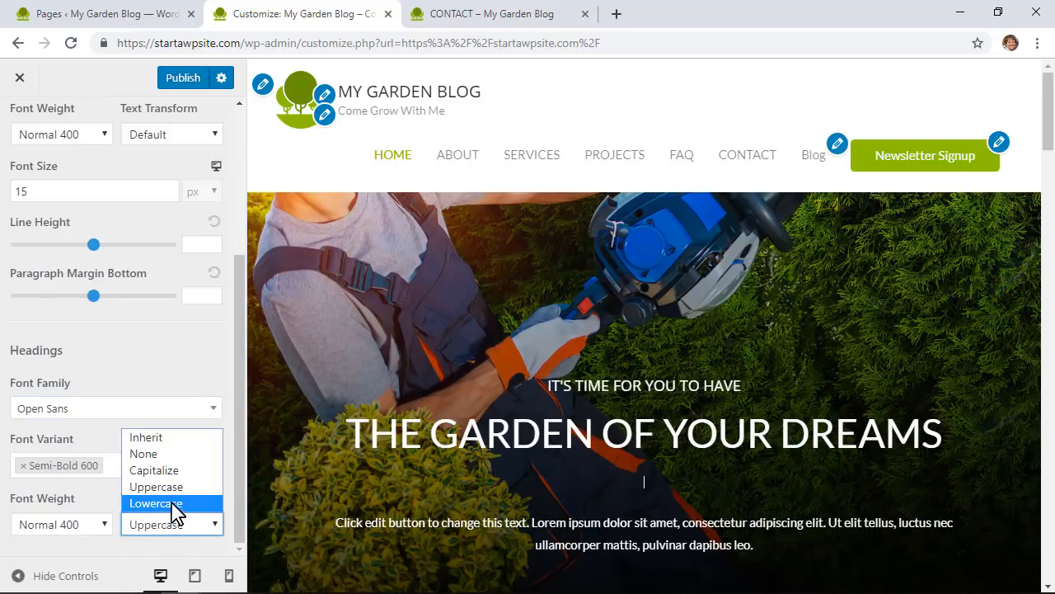
click(166, 503)
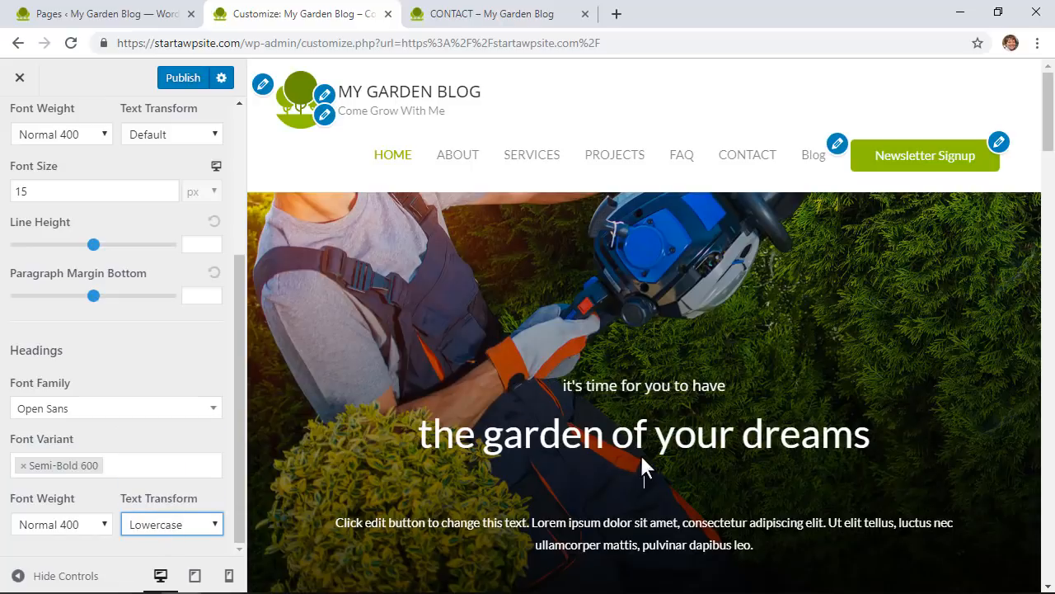
click(188, 527)
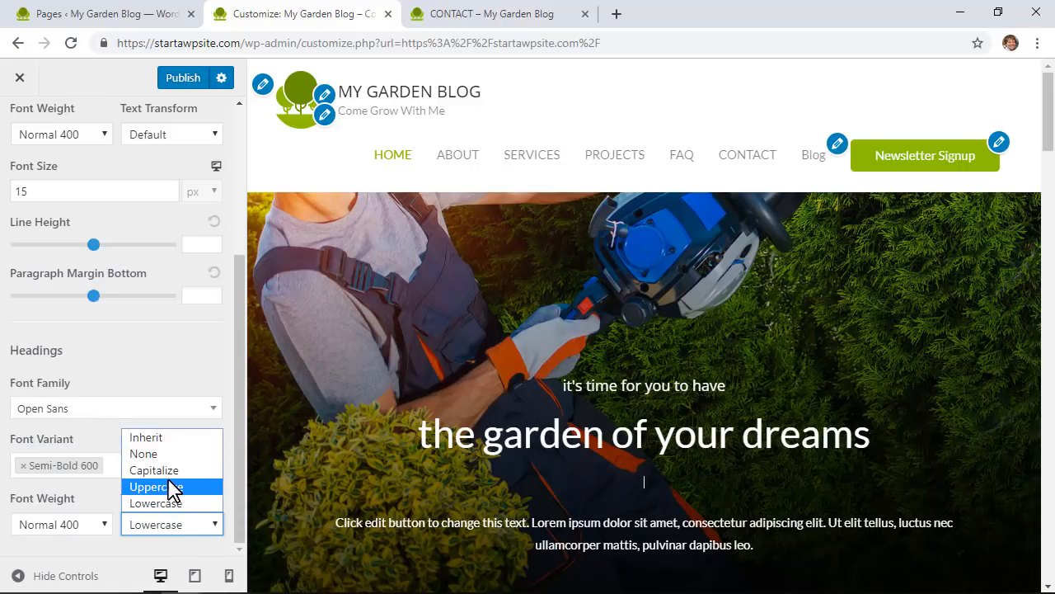
click(172, 490)
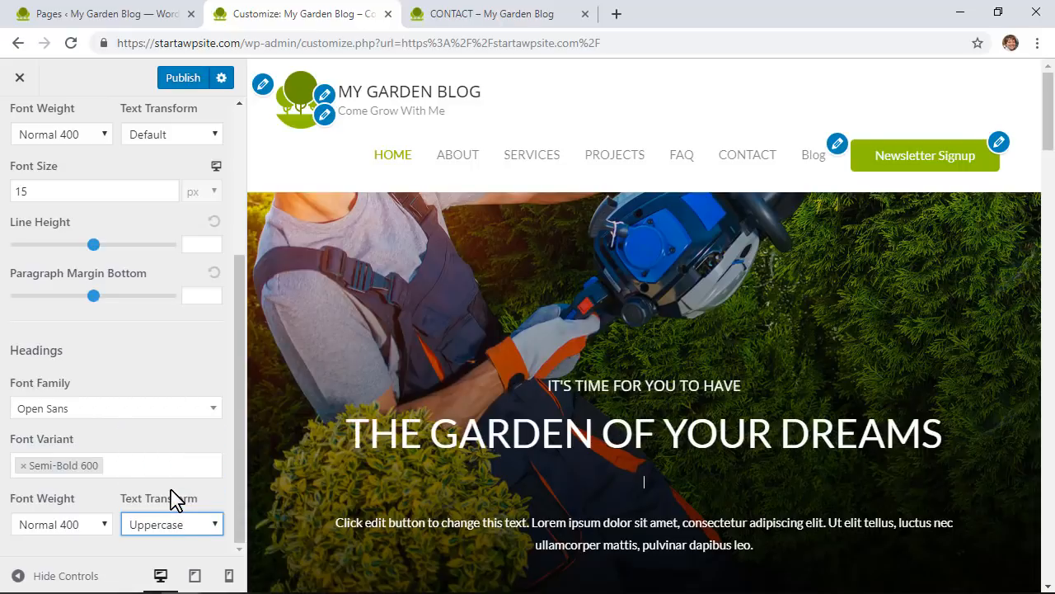
scroll(176, 460, up, 3)
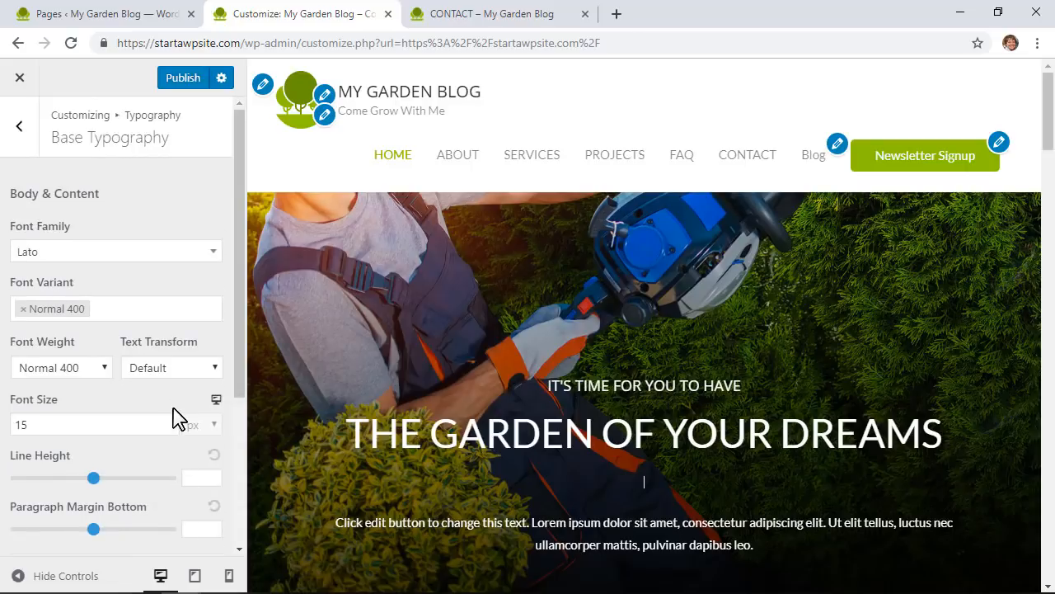
click(25, 136)
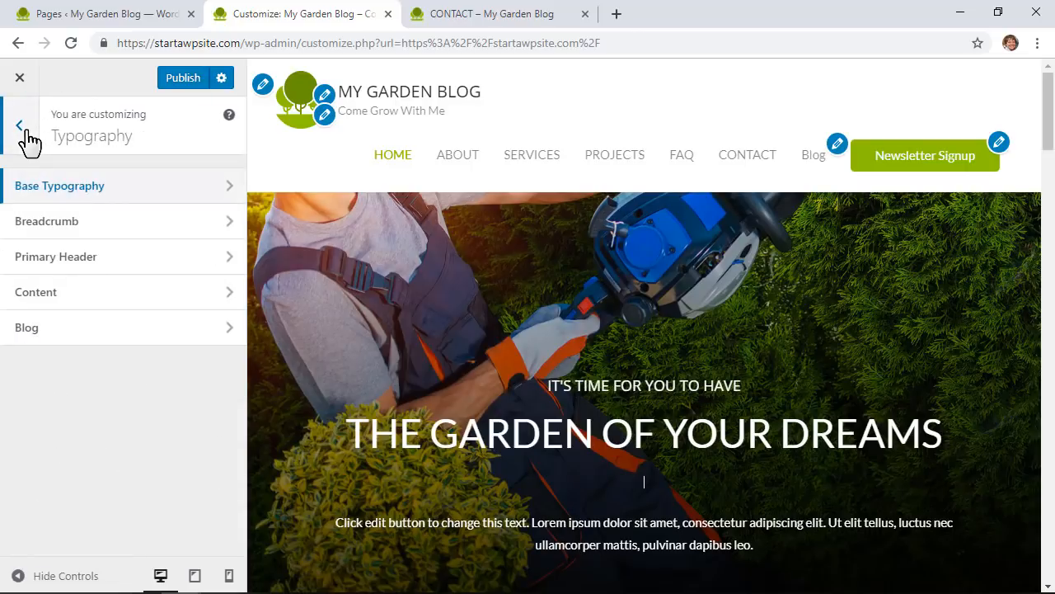
Step: Review the heading size settings under Typography > Content
click(151, 292)
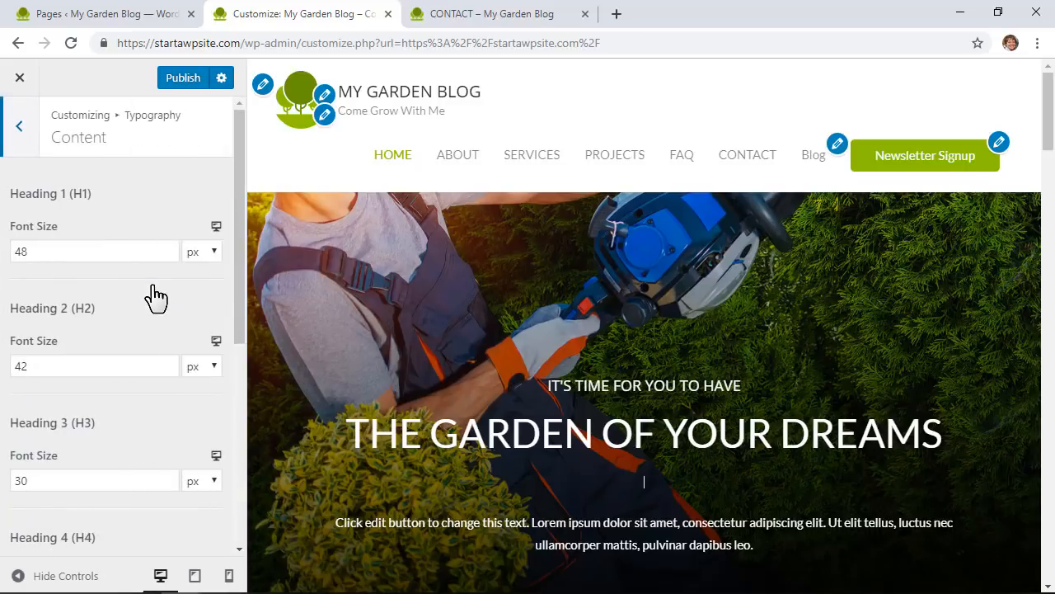
scroll(386, 408, down, 2)
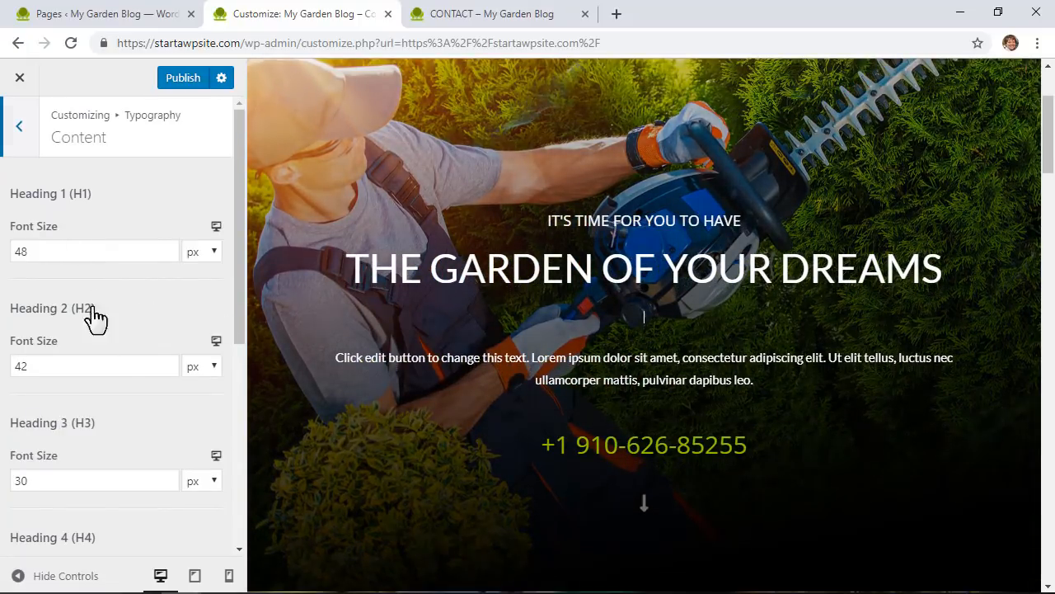
scroll(89, 527, down, 4)
scroll(94, 528, up, 4)
Step: Publish the typography changes and check the live homepage's Open Sans headings
click(20, 128)
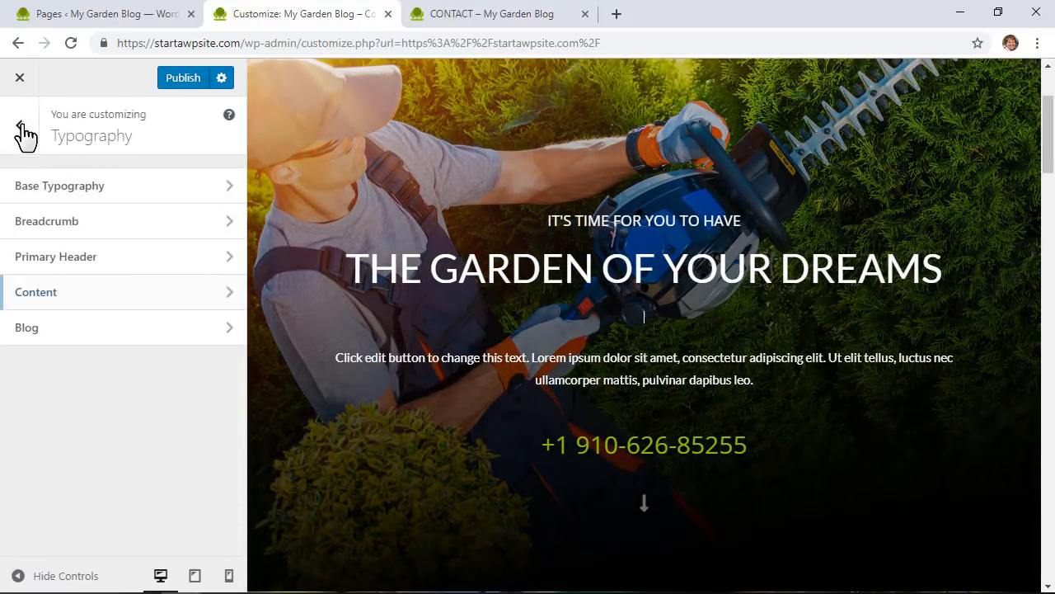
click(23, 137)
click(183, 78)
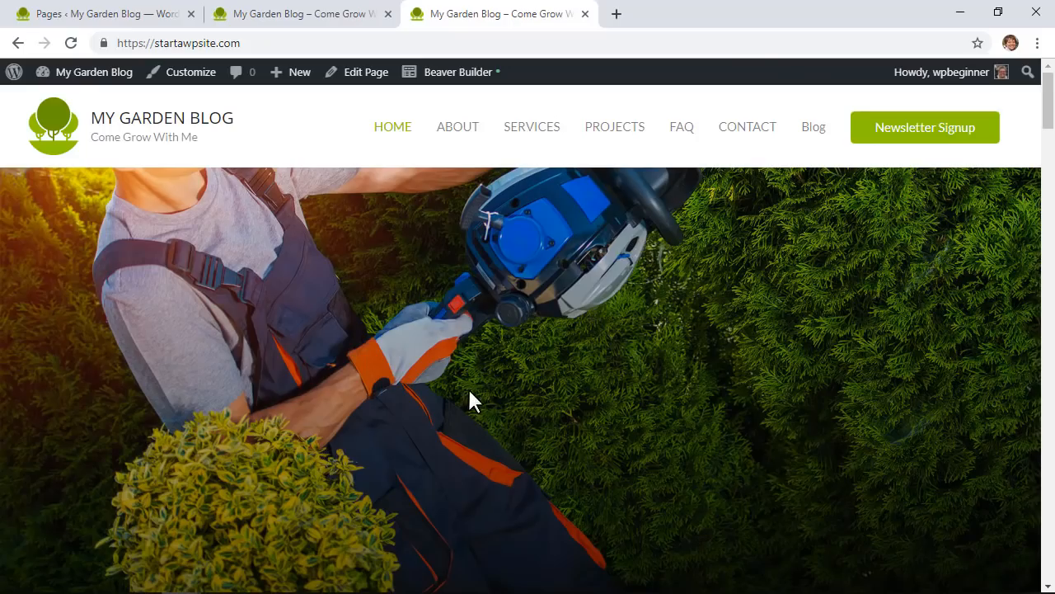
scroll(463, 380, down, 4)
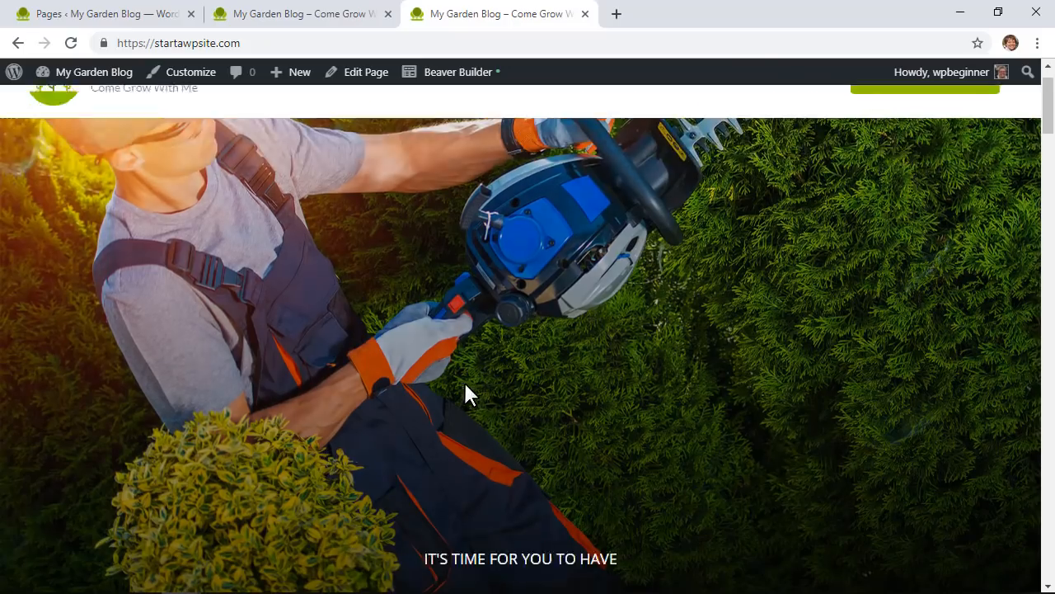
scroll(480, 360, up, 2)
scroll(631, 313, down, 2)
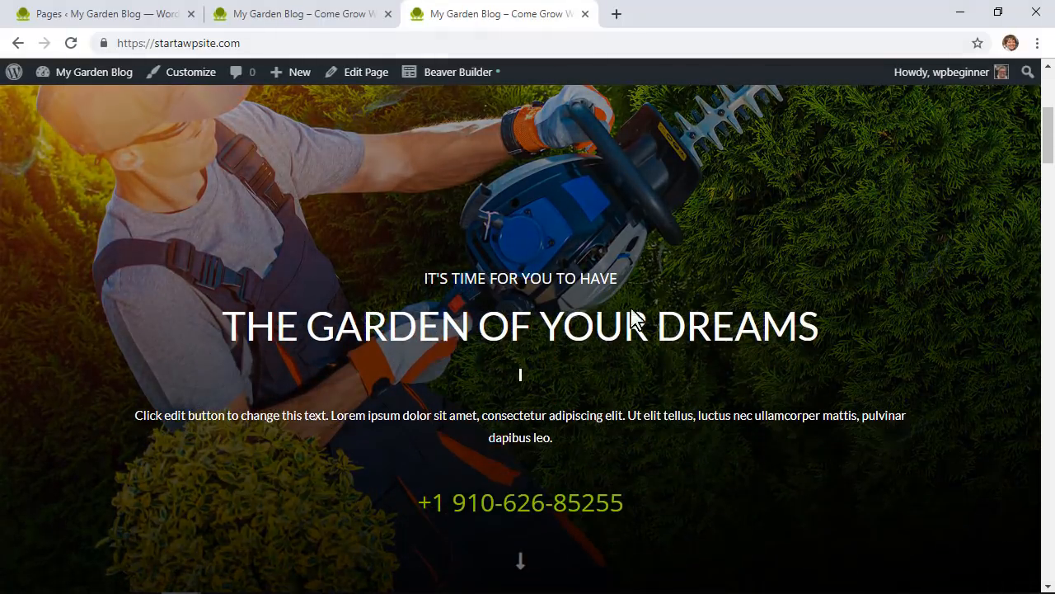
scroll(494, 303, up, 1)
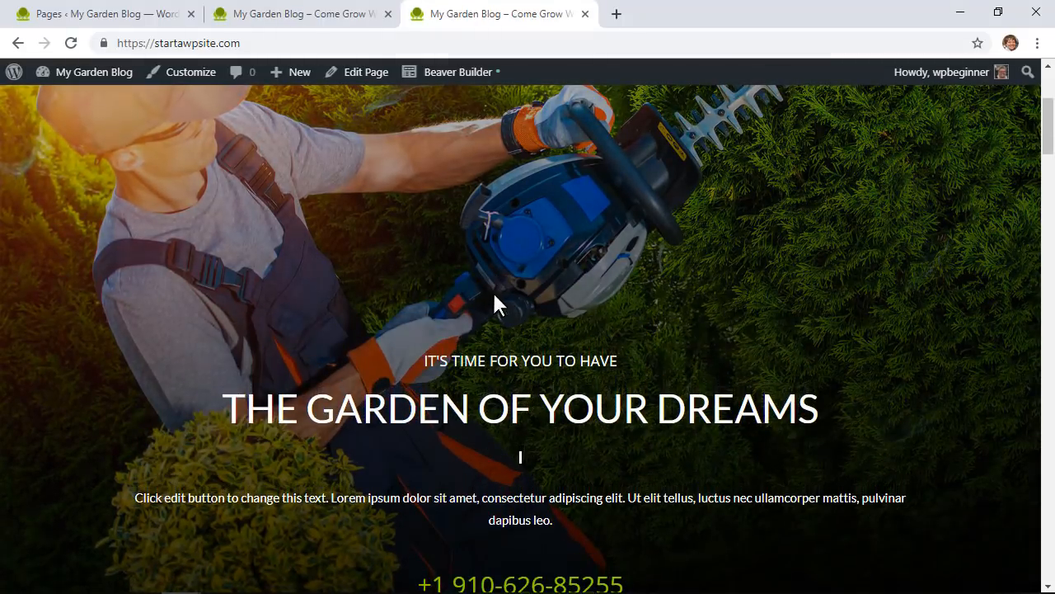
Step: In Beaver Builder, change the hero subheading to 'It's Great to Play in the dirt'
click(477, 83)
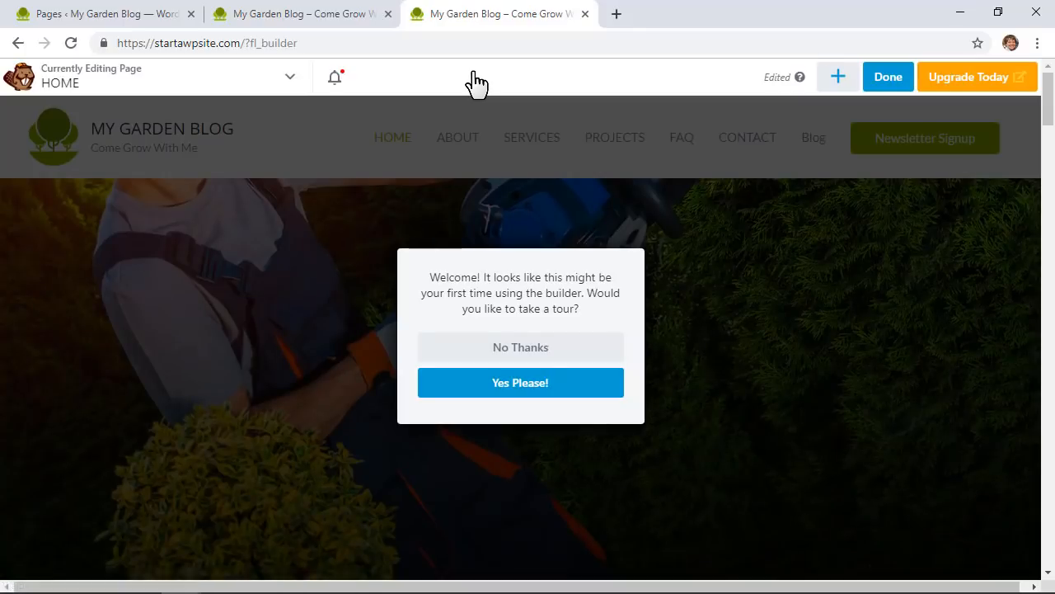
click(545, 346)
click(478, 425)
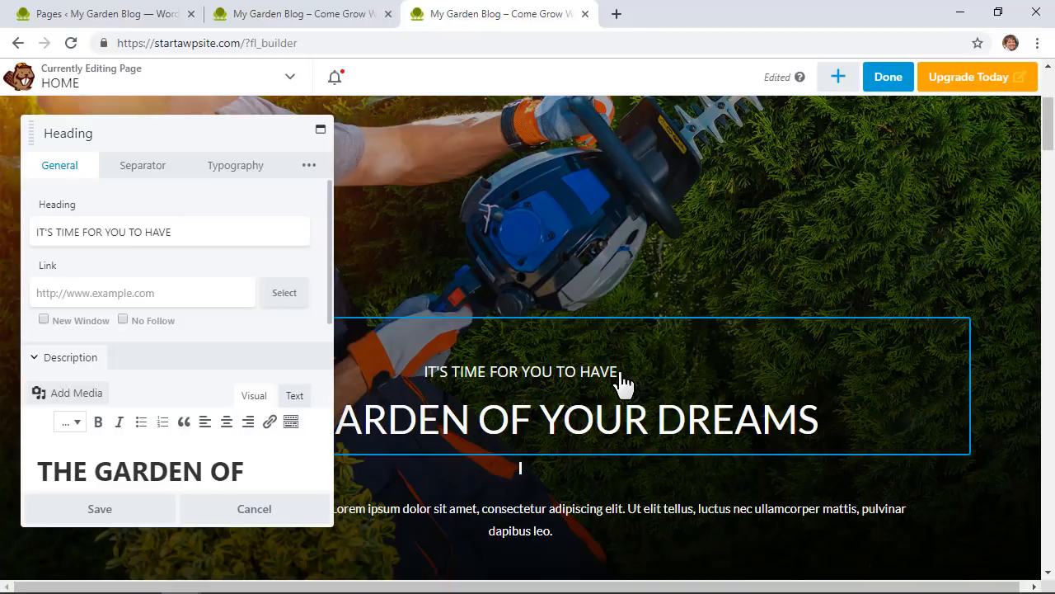
drag(601, 372, 427, 372)
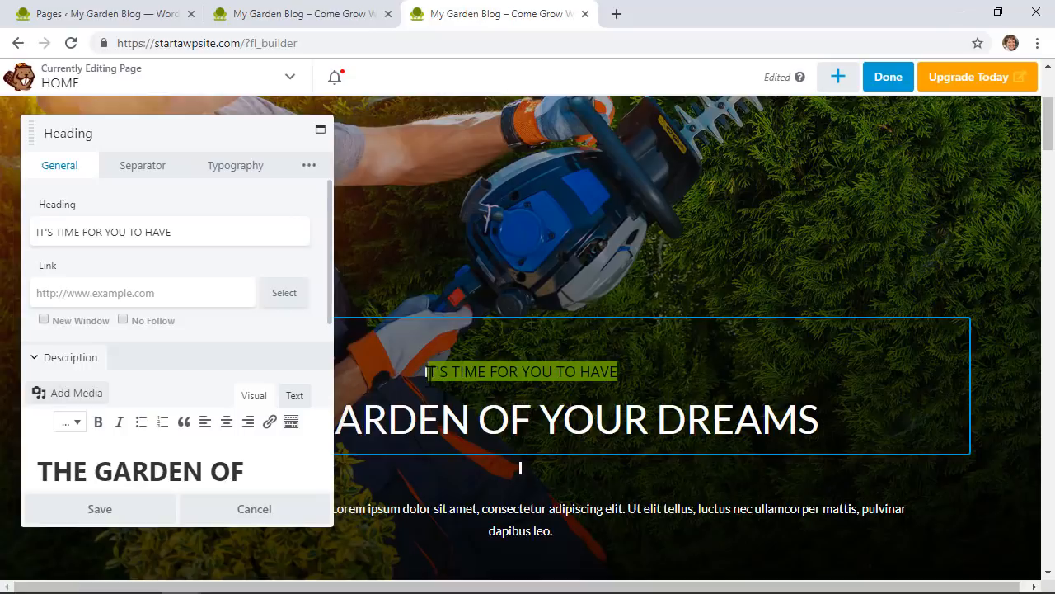
text(t's)
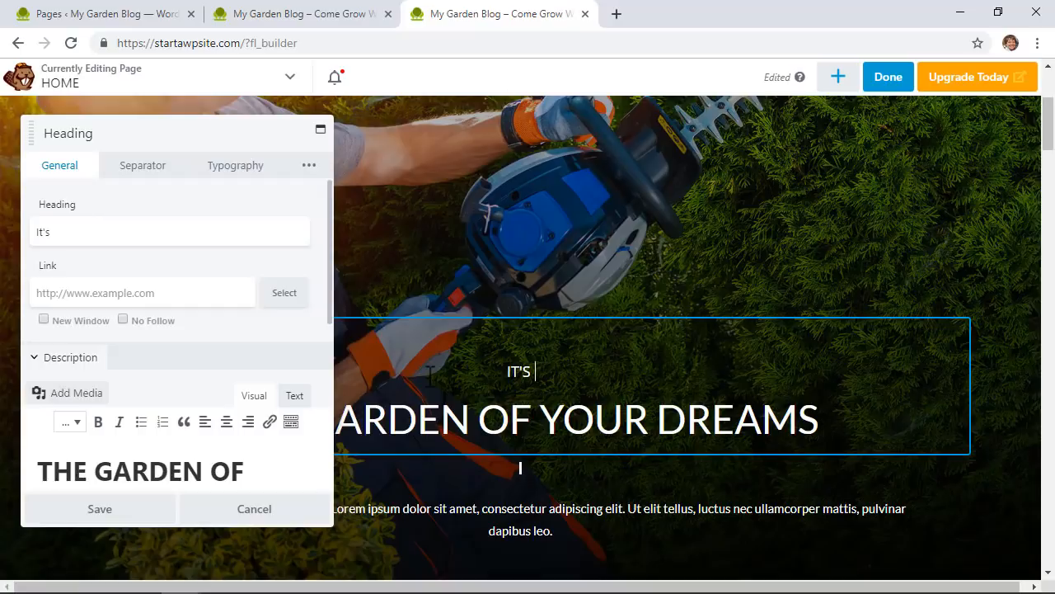
text( Great to Play in the dirt)
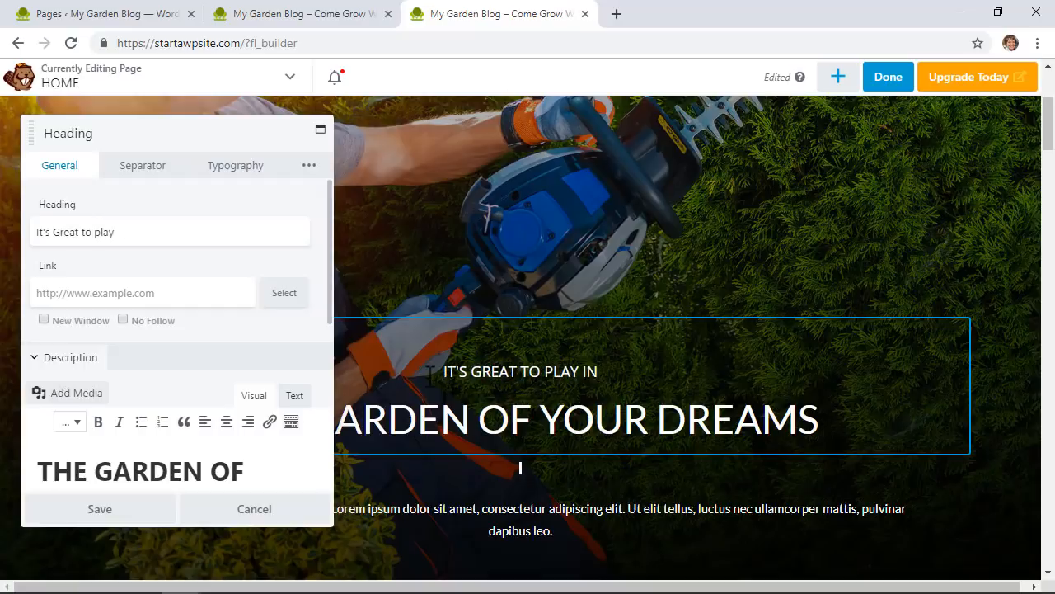
click(172, 233)
Step: Set the main hero heading to 'Your Dream Garden Awaits'
scroll(193, 289, down, 2)
drag(233, 350, 41, 292)
text(Your Dream Garden Awai)
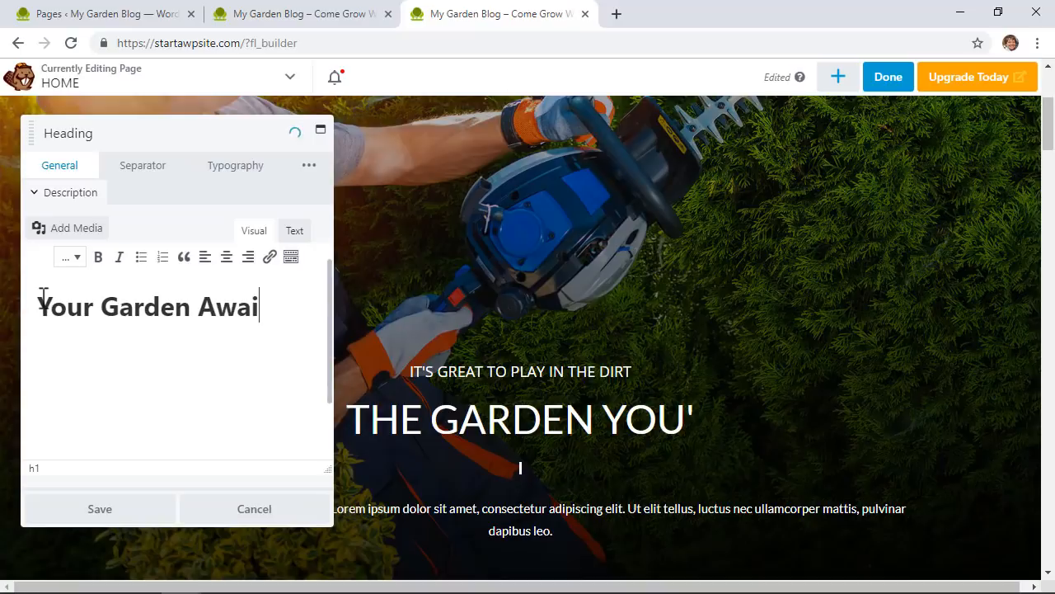
text(ts)
key(Left)
key(Left)
key(Left)
key(Left)
key(Left)
key(Left)
key(Left)
key(Left)
key(Left)
key(Left)
key(Left)
key(Left)
key(Left)
key(Left)
text(Dream)
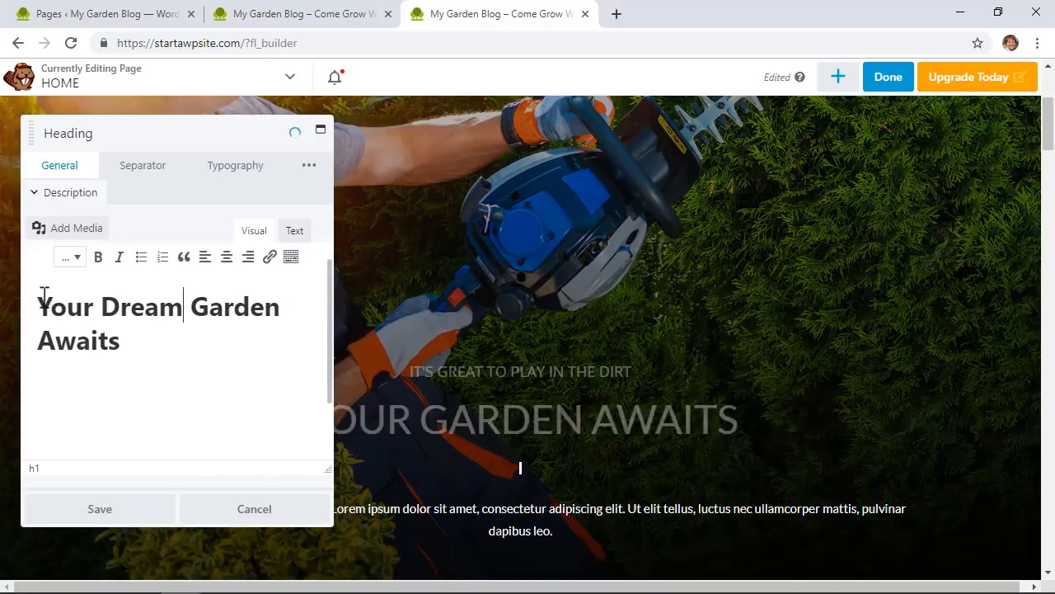
scroll(189, 298, up, 2)
scroll(193, 331, down, 2)
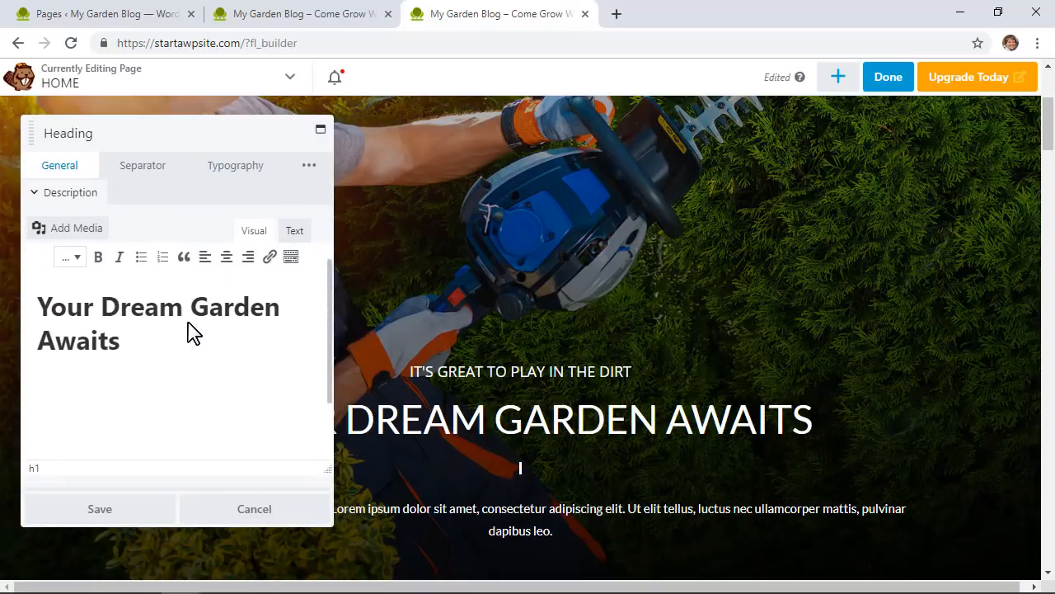
scroll(189, 330, down, 3)
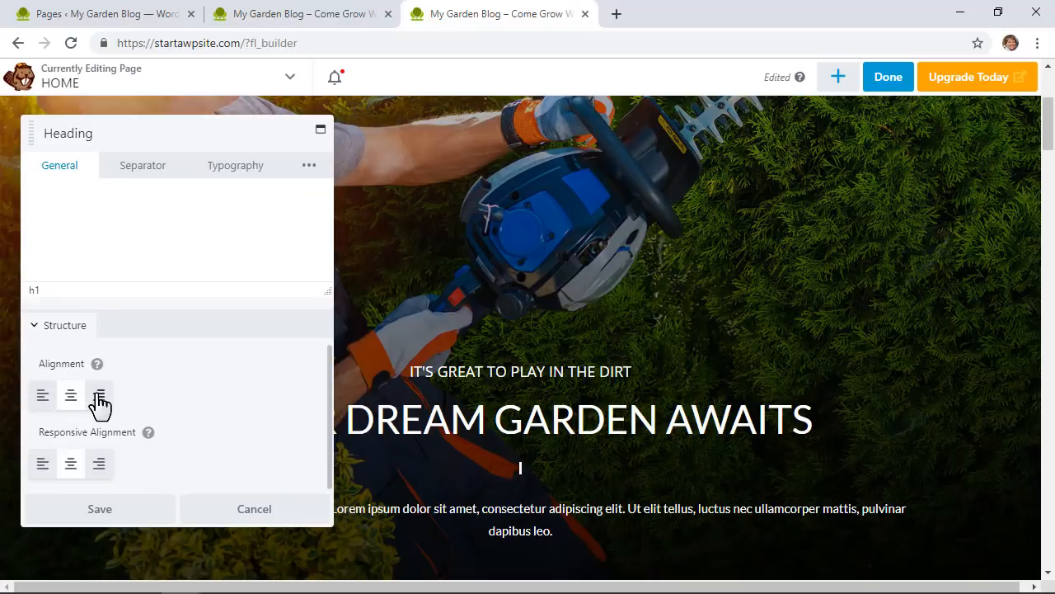
Step: Try right and left alignment, then keep the hero heading centered
click(99, 397)
click(41, 397)
click(71, 397)
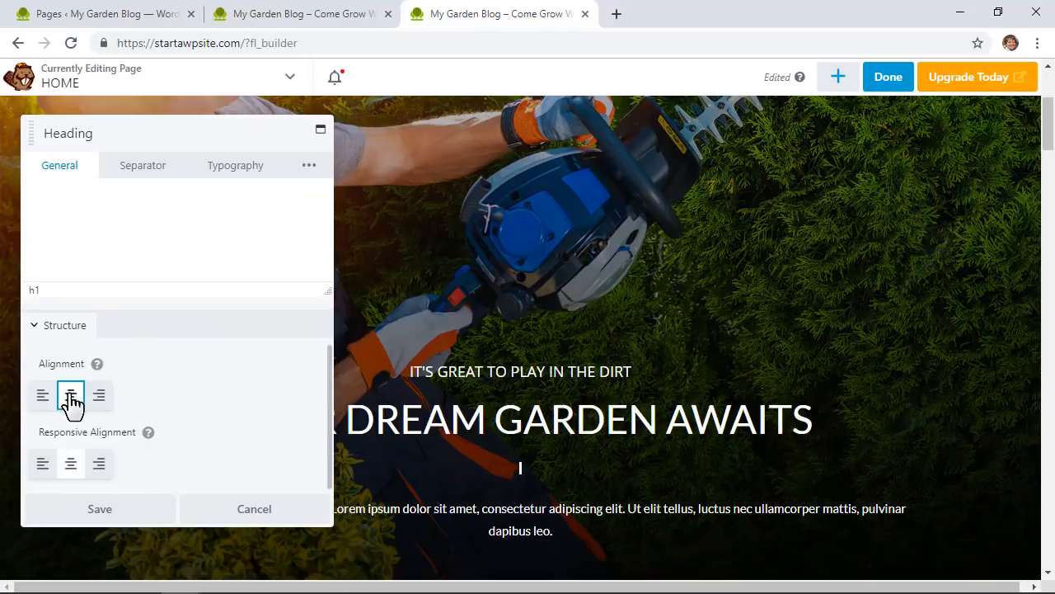
scroll(188, 449, up, 5)
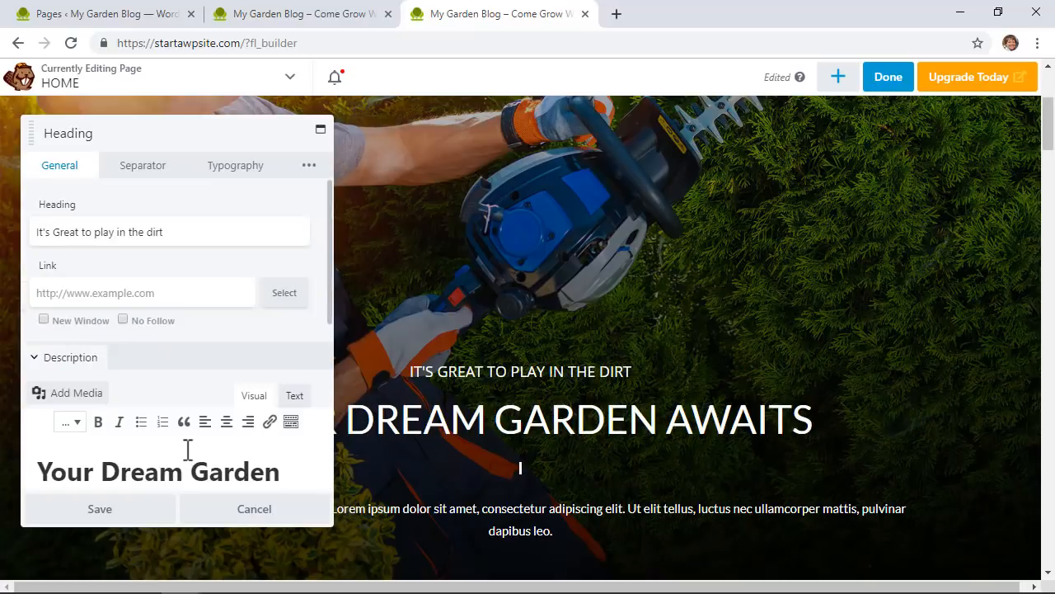
Step: Add a line separator between the heading and description
click(141, 175)
click(160, 259)
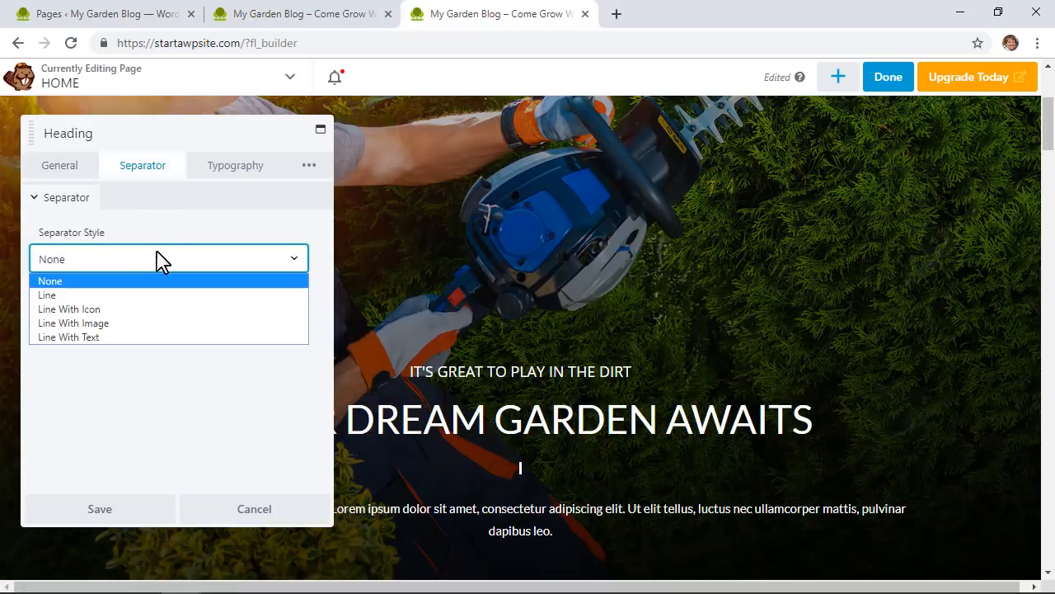
click(141, 296)
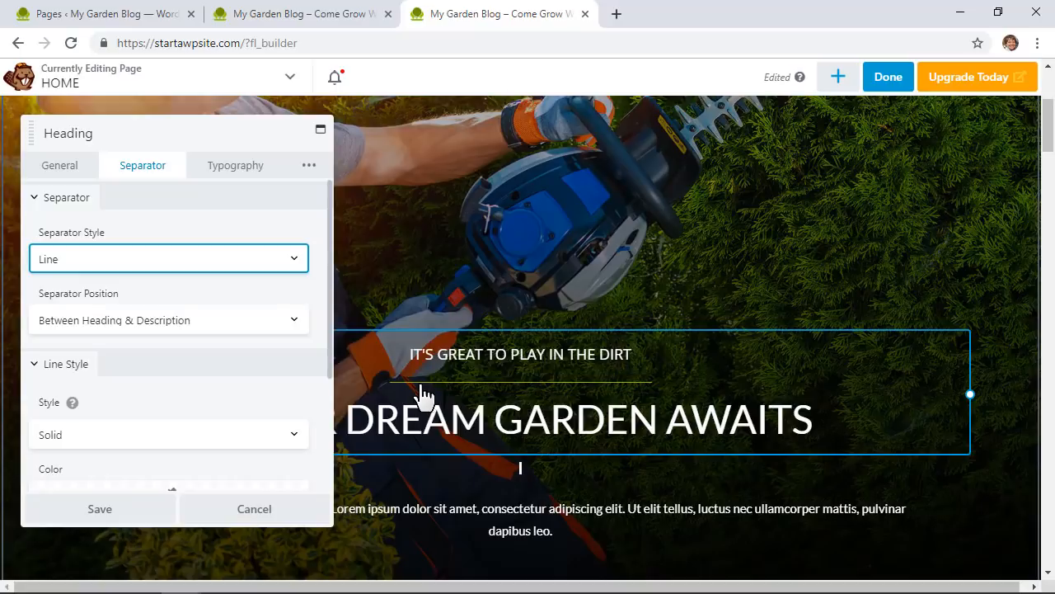
click(151, 328)
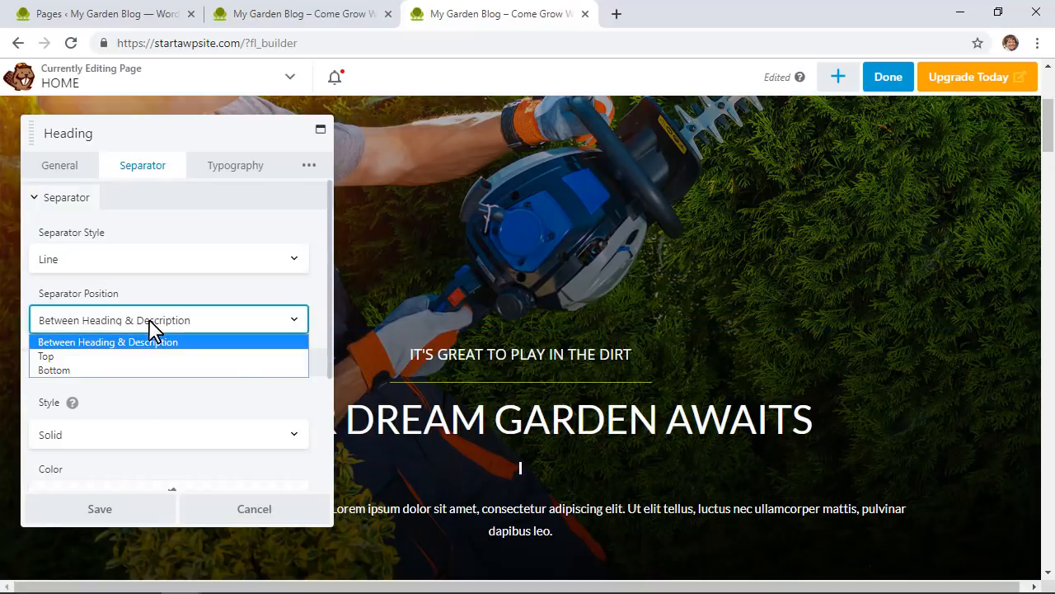
click(154, 328)
scroll(151, 327, down, 2)
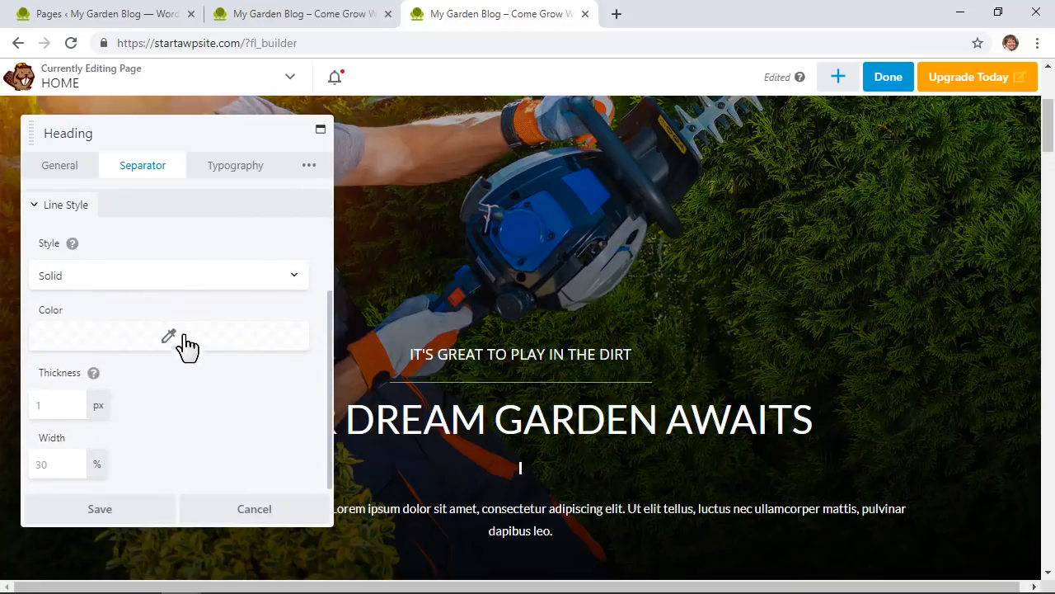
Step: Try a dashed magenta separator line, then clear its colour
click(170, 280)
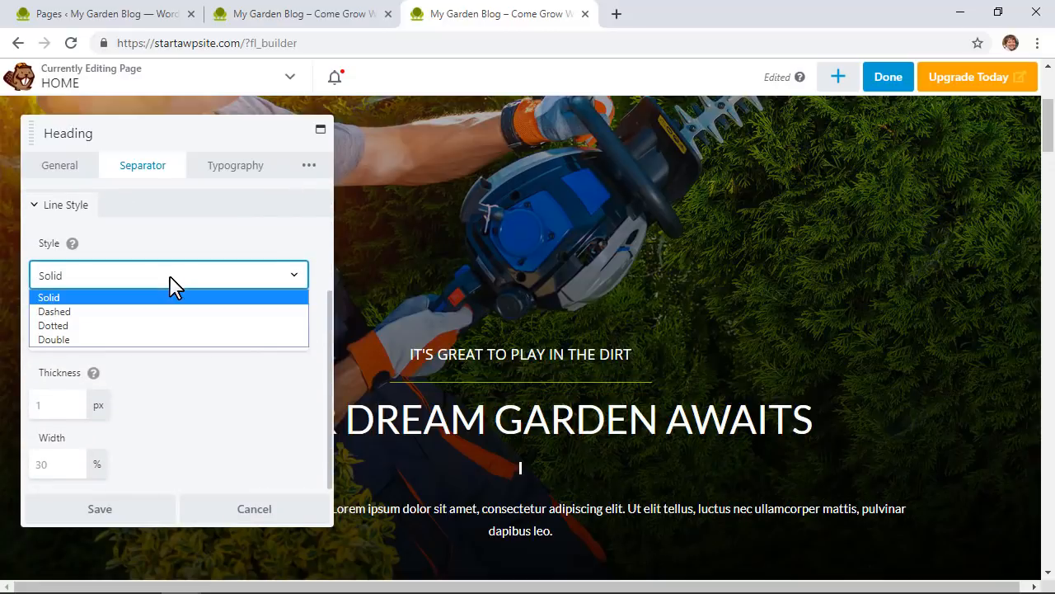
click(113, 311)
click(168, 338)
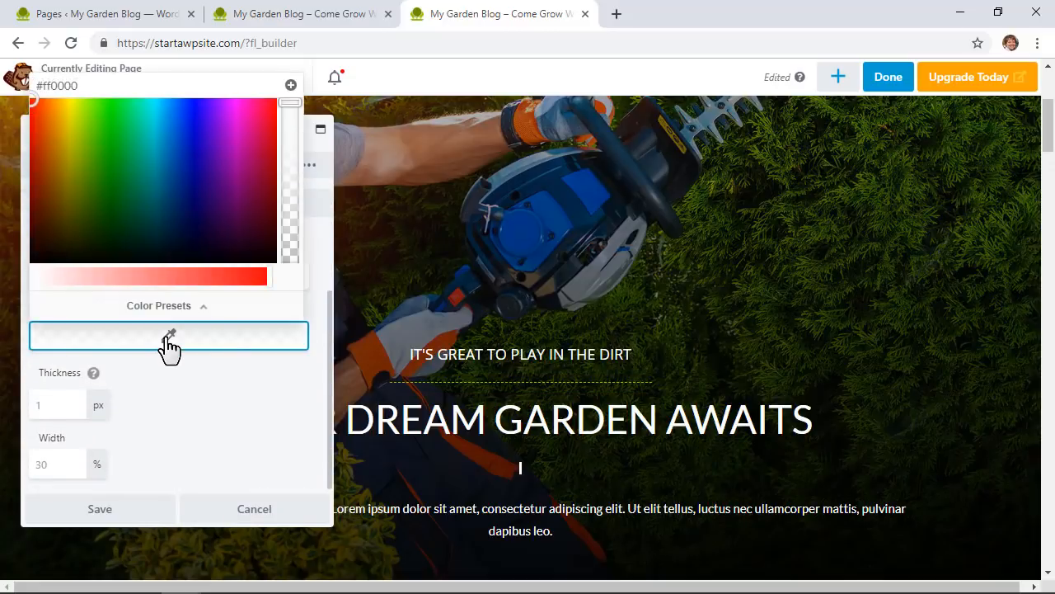
click(60, 164)
click(226, 226)
click(242, 131)
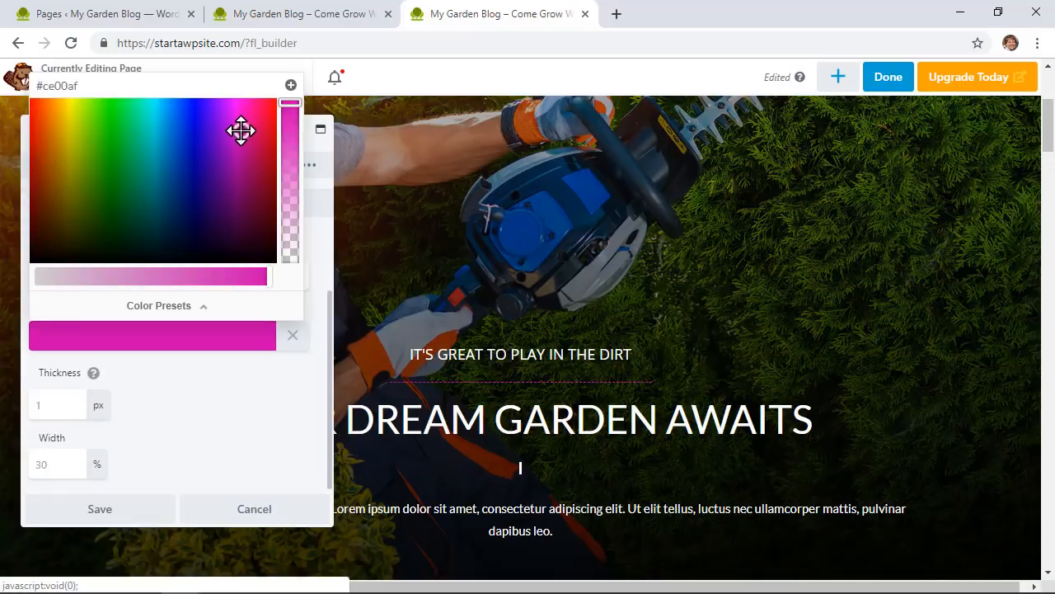
click(194, 379)
click(291, 336)
click(291, 336)
click(248, 405)
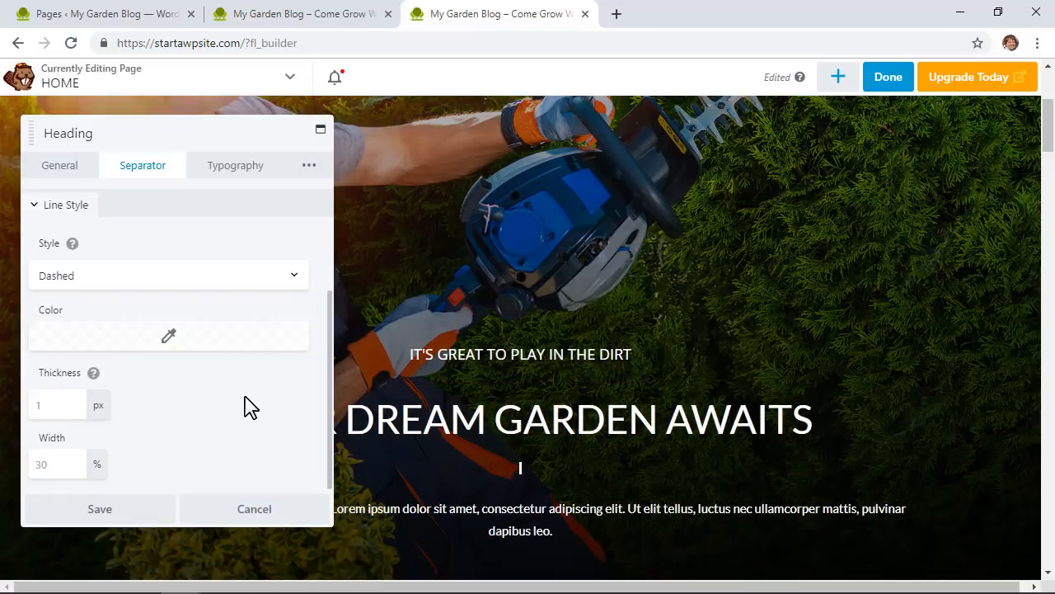
Step: Set the Separator Style to None to remove the line
scroll(206, 367, up, 2)
click(141, 255)
click(141, 280)
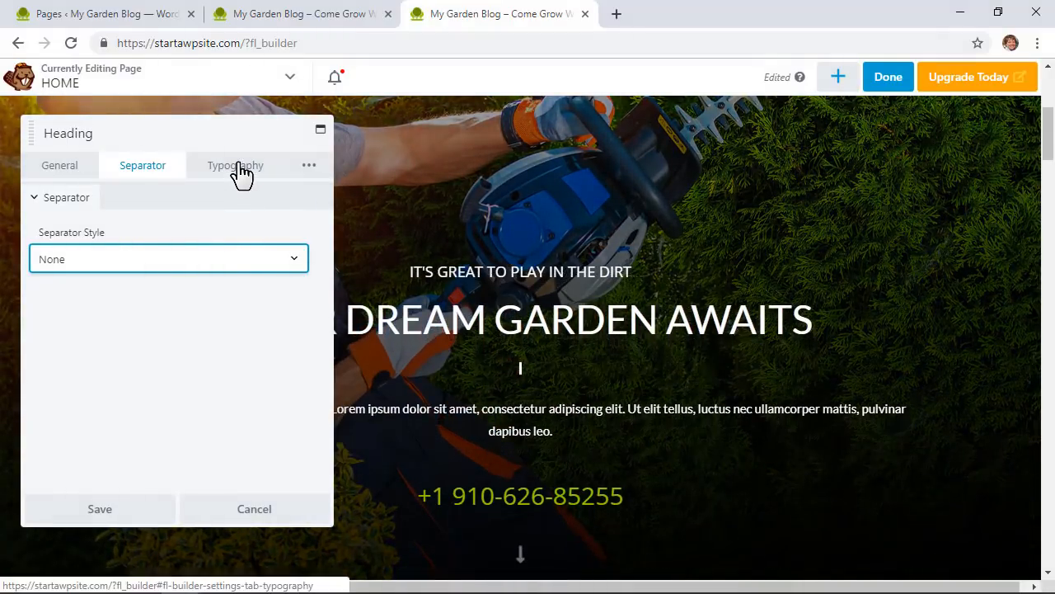
click(238, 171)
Step: Compare letter-case options and set the subheading Transform to Normal
click(166, 250)
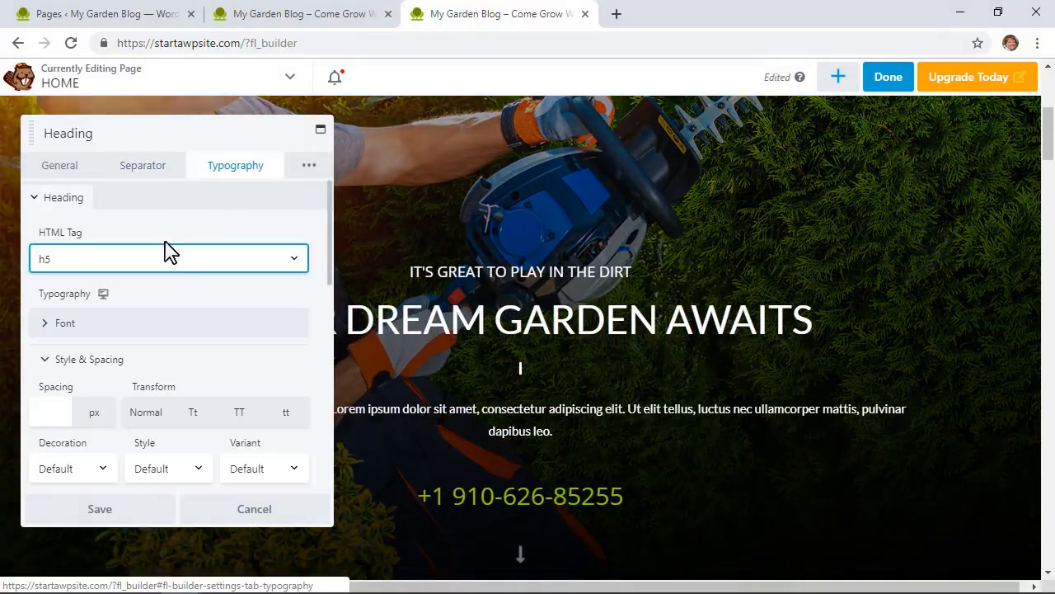
click(129, 322)
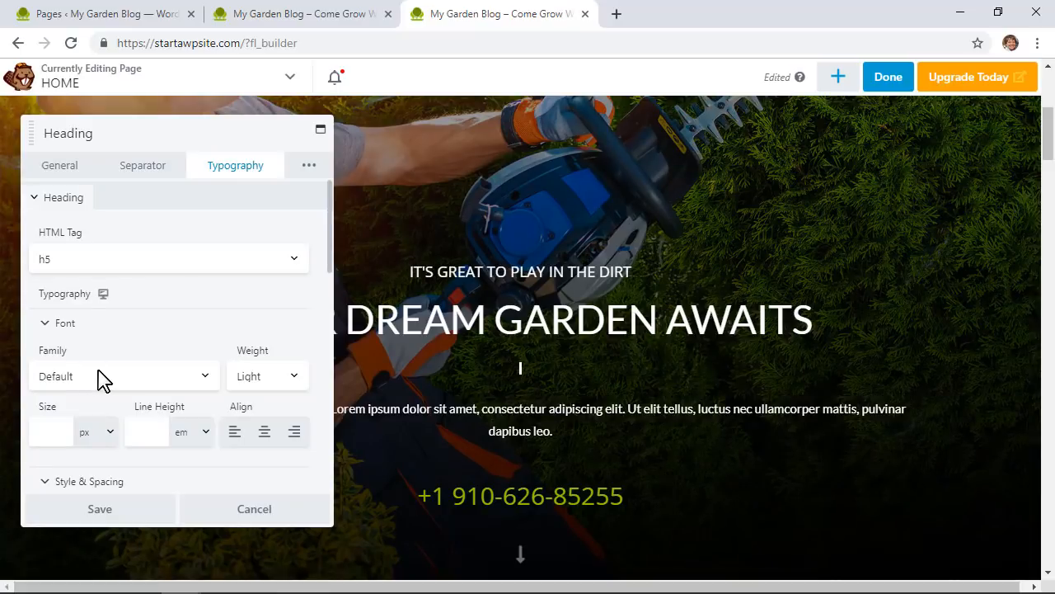
scroll(97, 380, down, 5)
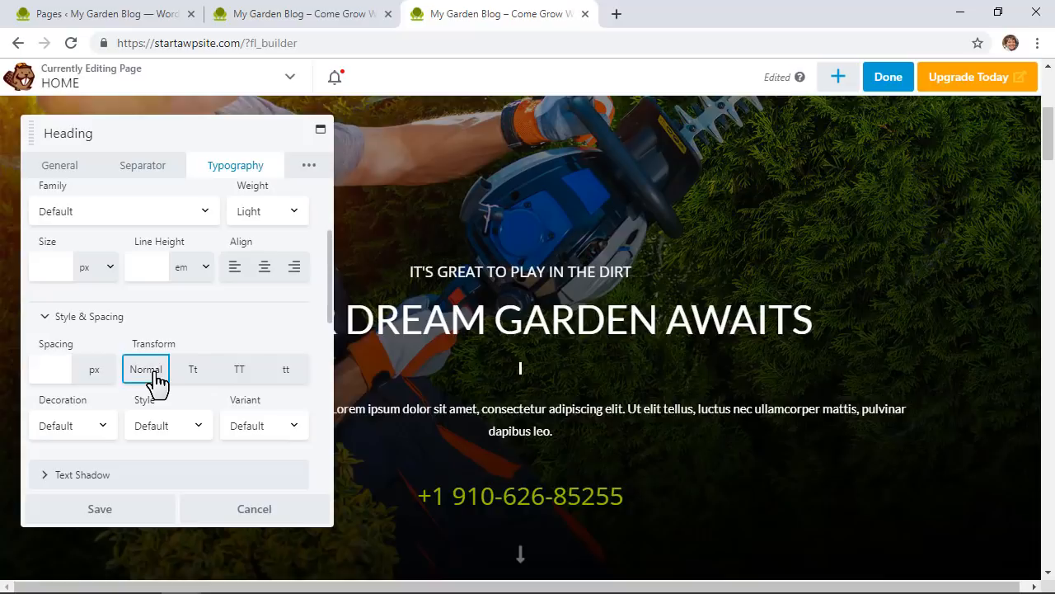
click(155, 372)
click(192, 372)
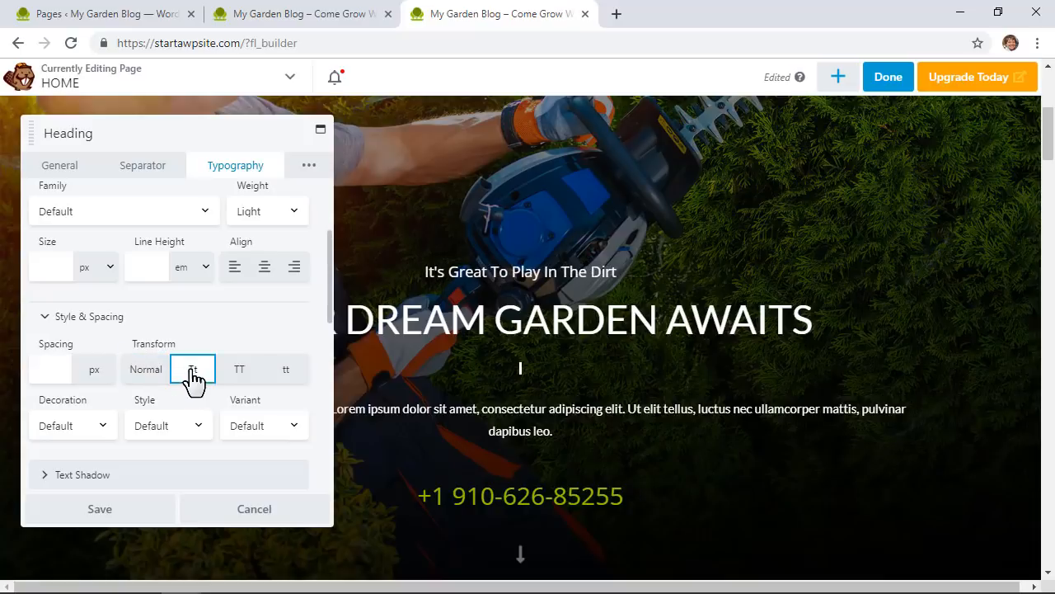
click(241, 378)
click(285, 377)
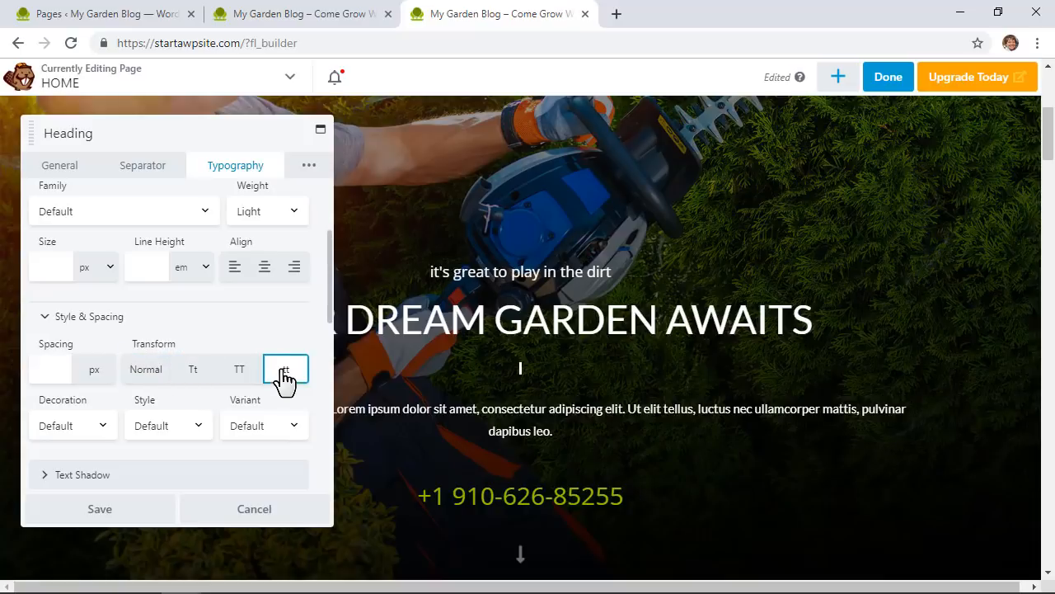
click(191, 375)
click(156, 372)
Step: Give the subheading a Slide Left entrance animation under Advanced
click(311, 249)
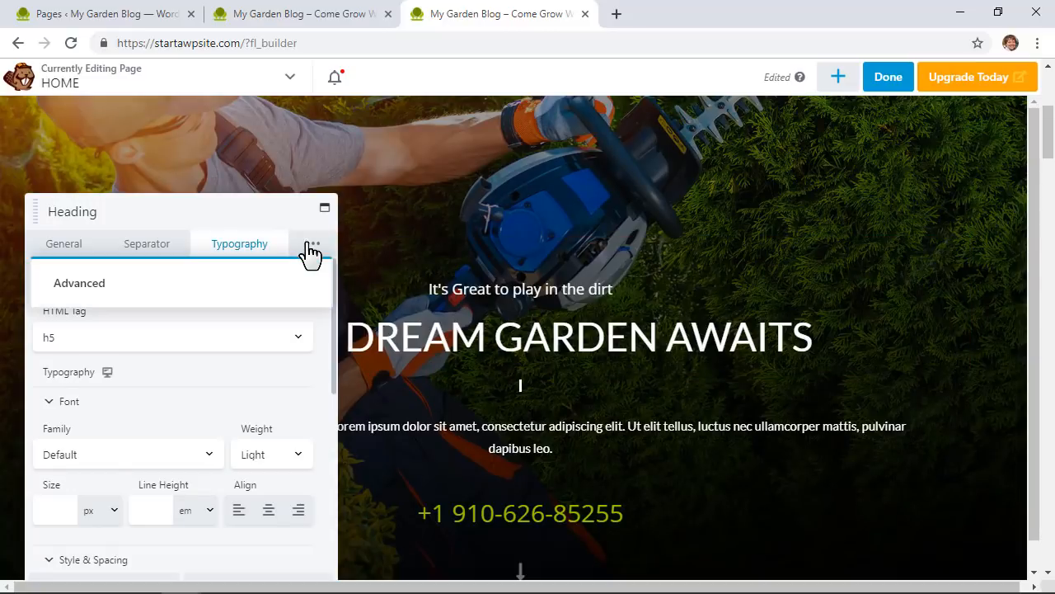
click(106, 290)
scroll(194, 302, down, 3)
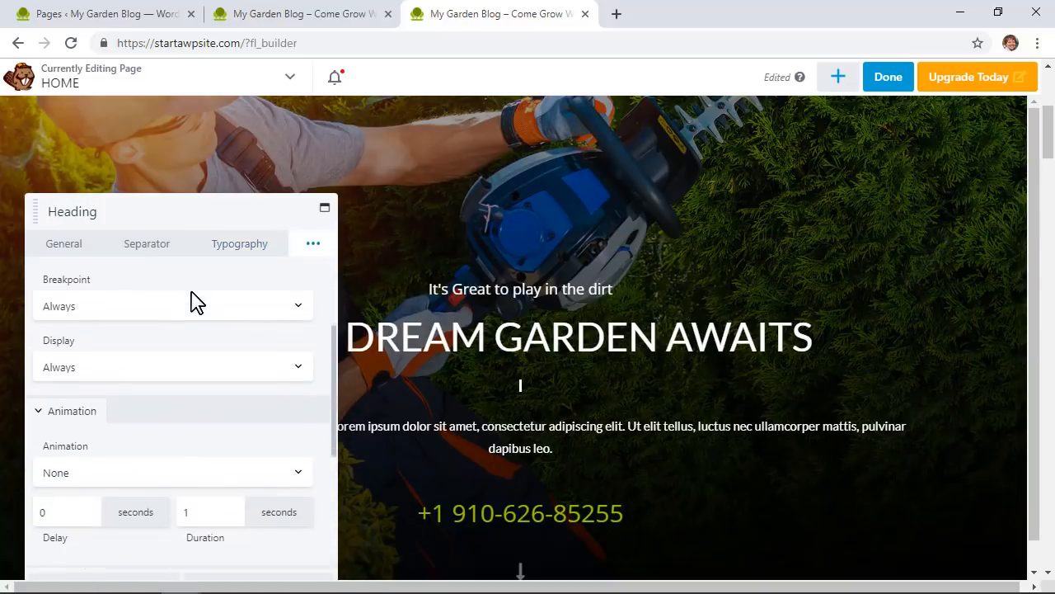
scroll(190, 299, down, 1)
click(156, 394)
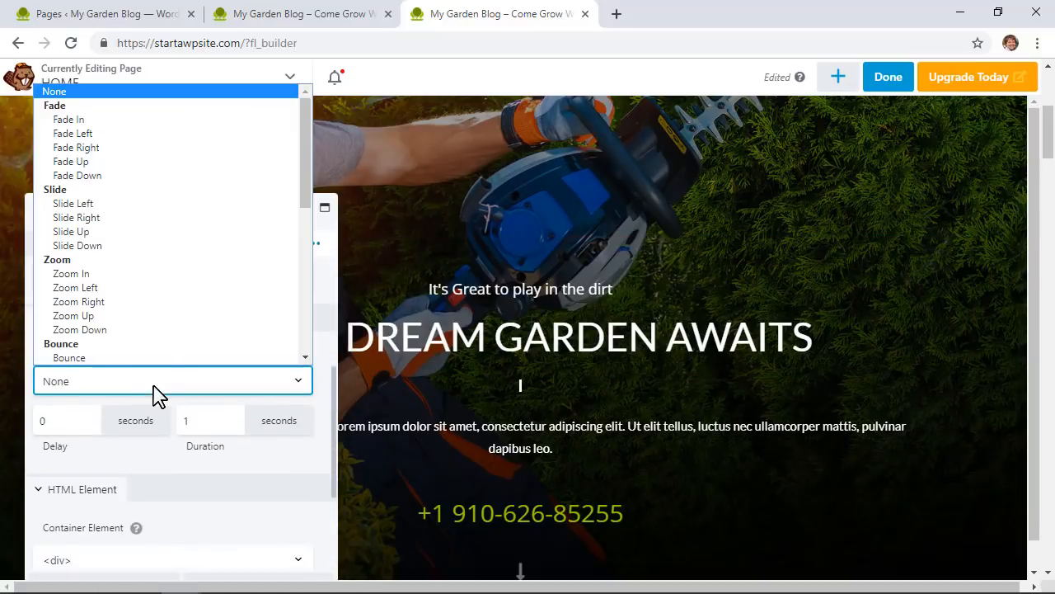
scroll(193, 228, down, 1)
click(201, 174)
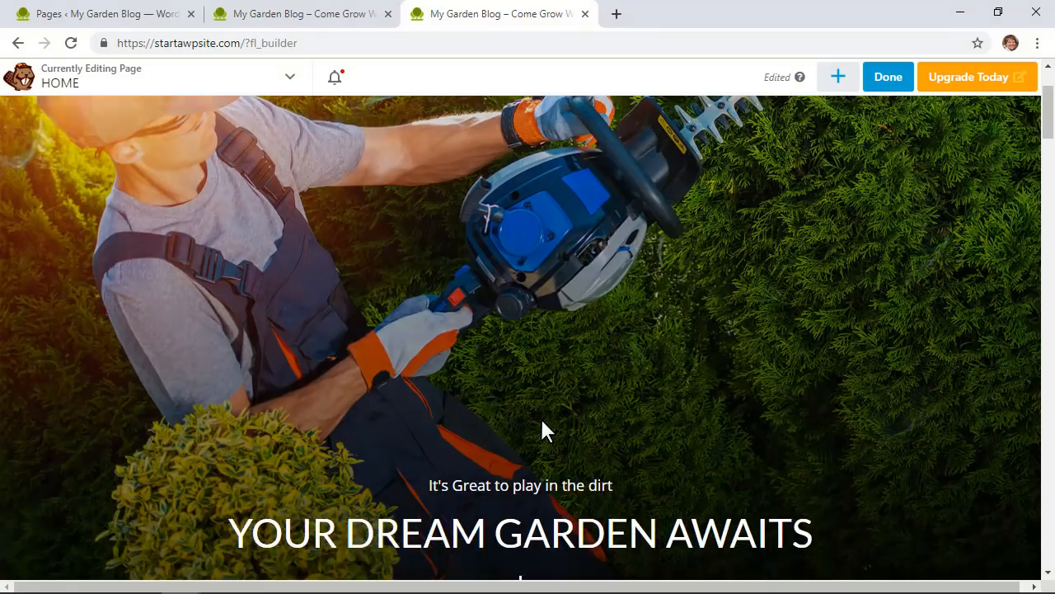
Step: Delete the hero's phone-number module and confirm the removal
scroll(540, 419, down, 4)
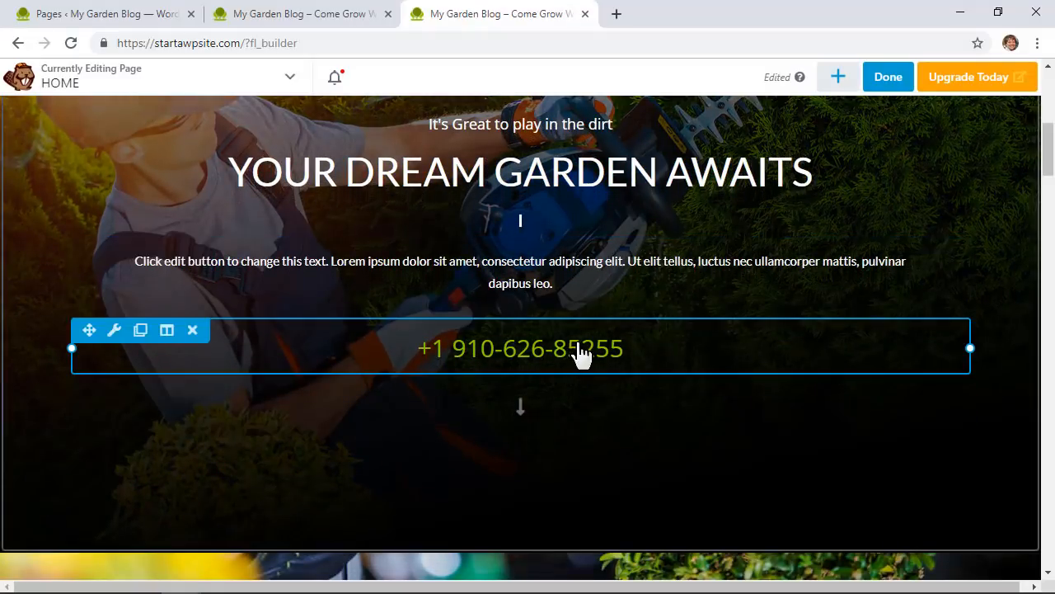
click(195, 330)
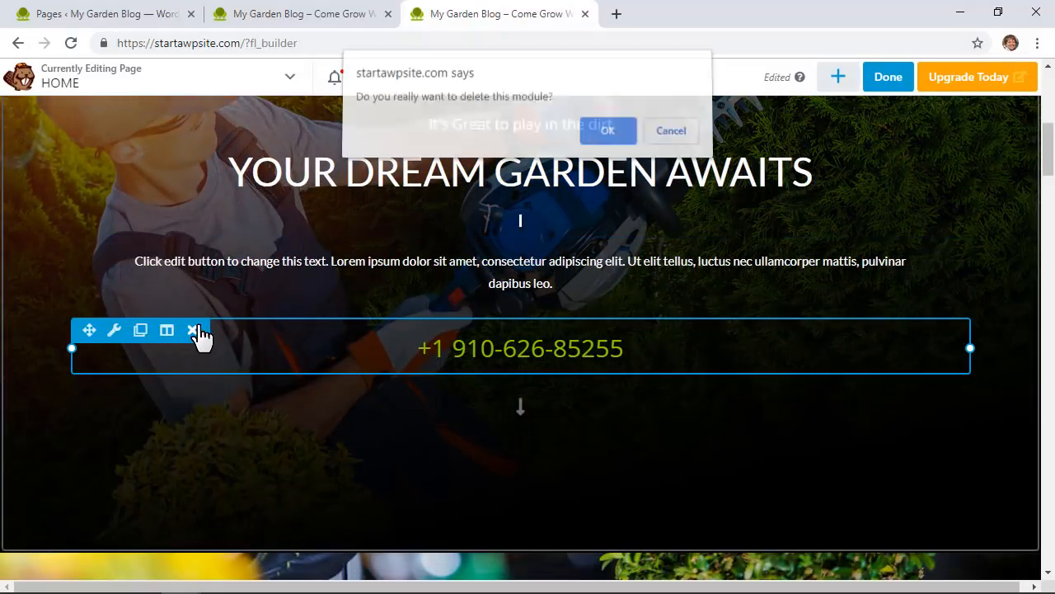
click(608, 139)
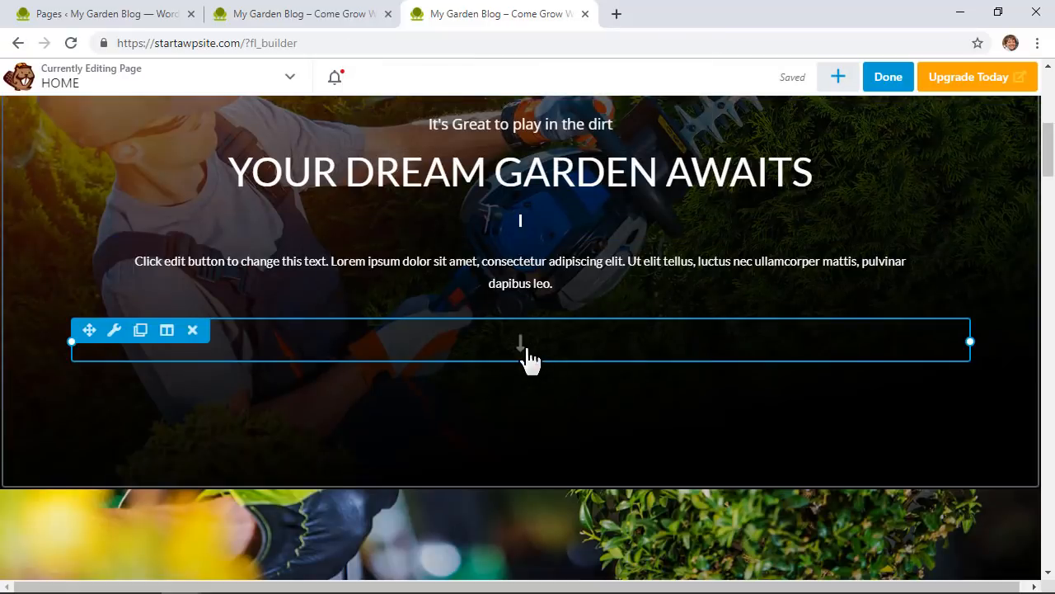
scroll(529, 360, up, 2)
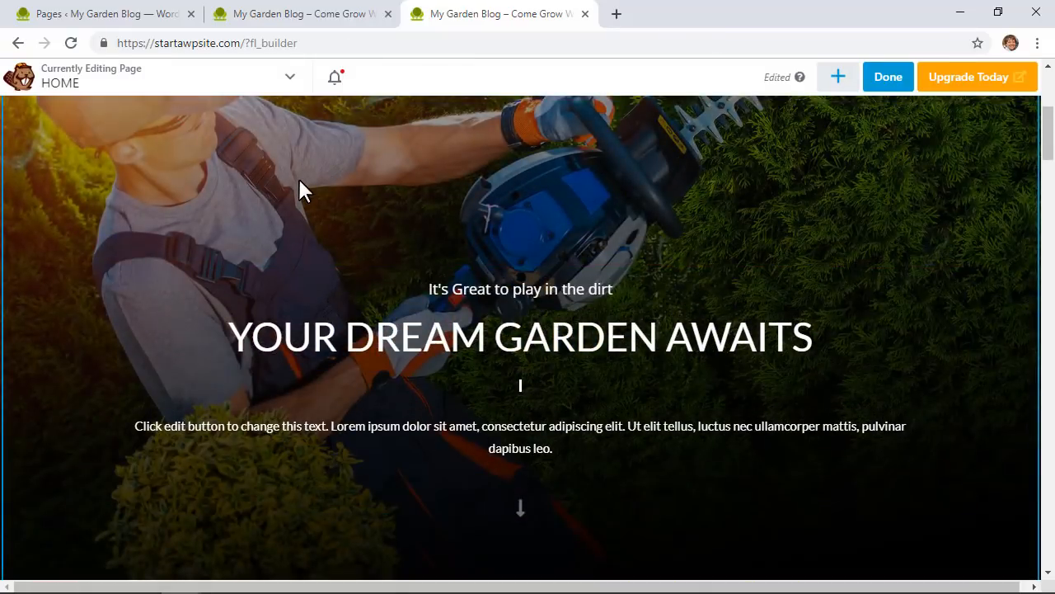
scroll(299, 180, up, 5)
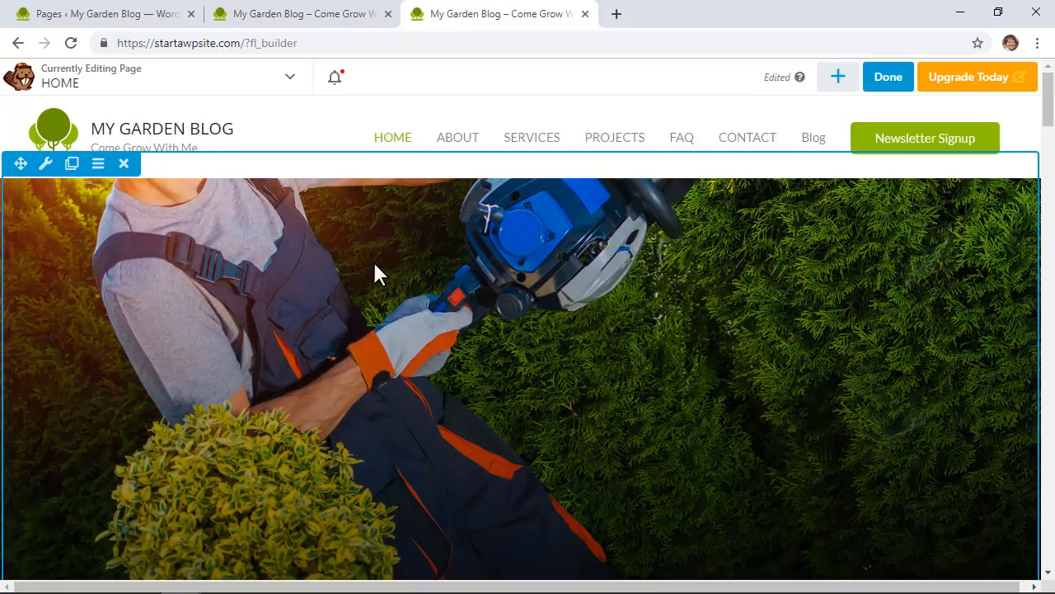
Step: Replace the hero row's background photo with bg-img-04-free-img-1.jpg
click(47, 165)
scroll(229, 404, down, 5)
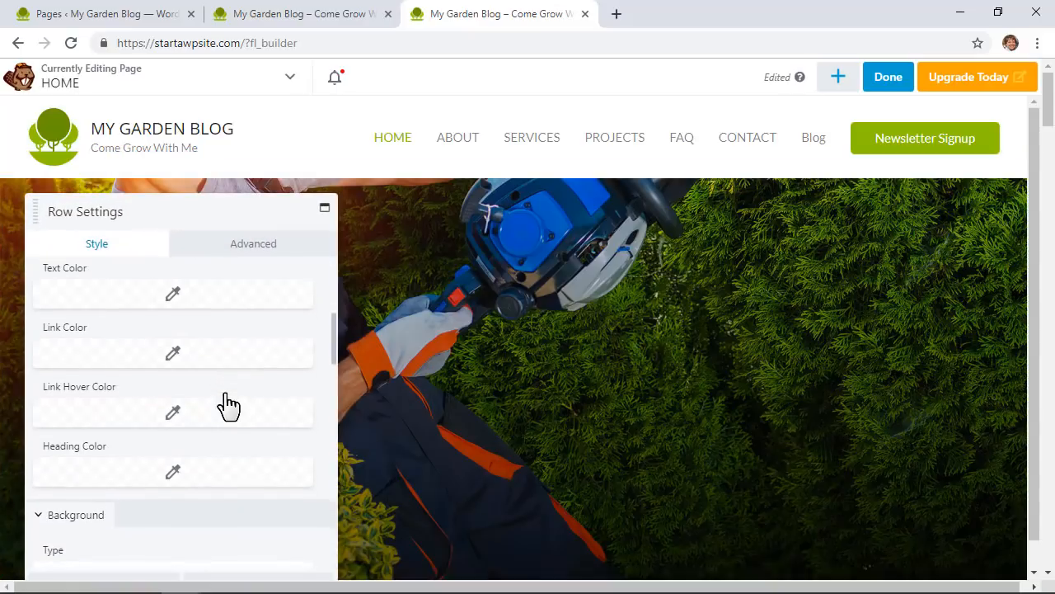
scroll(229, 404, down, 2)
scroll(228, 404, down, 2)
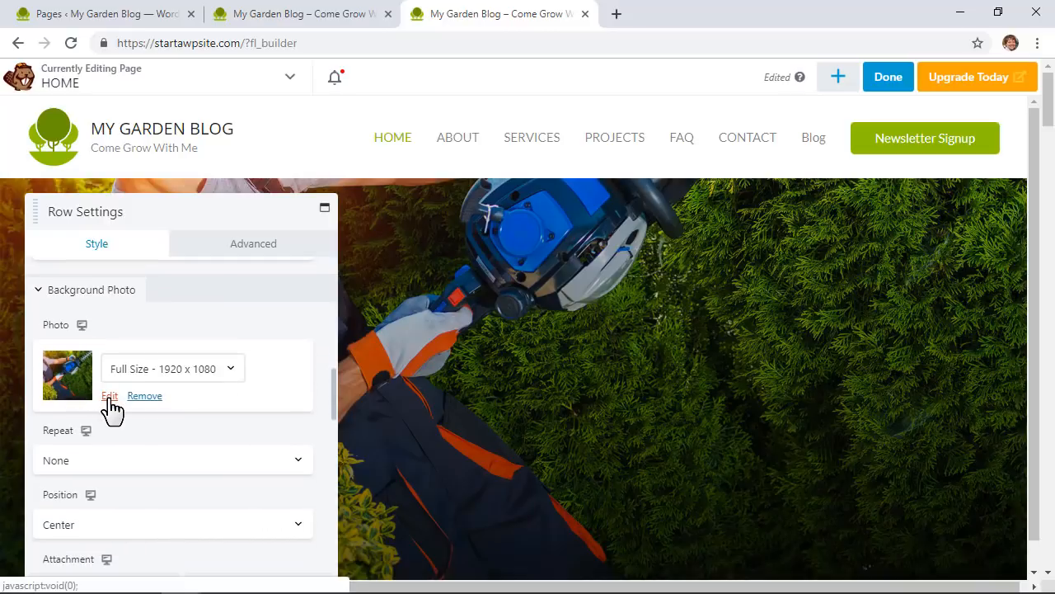
click(109, 396)
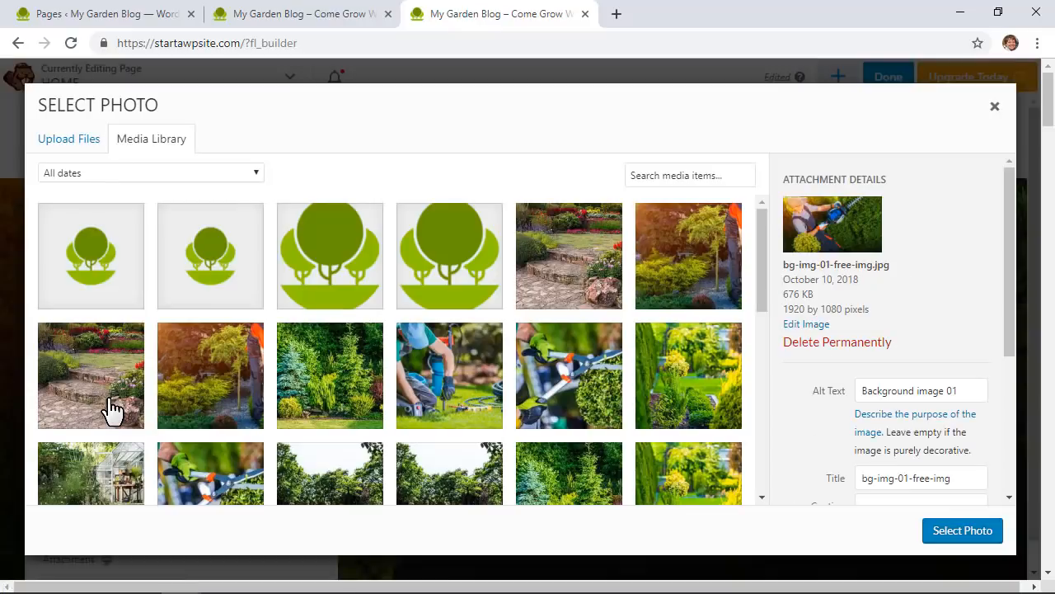
scroll(362, 416, down, 1)
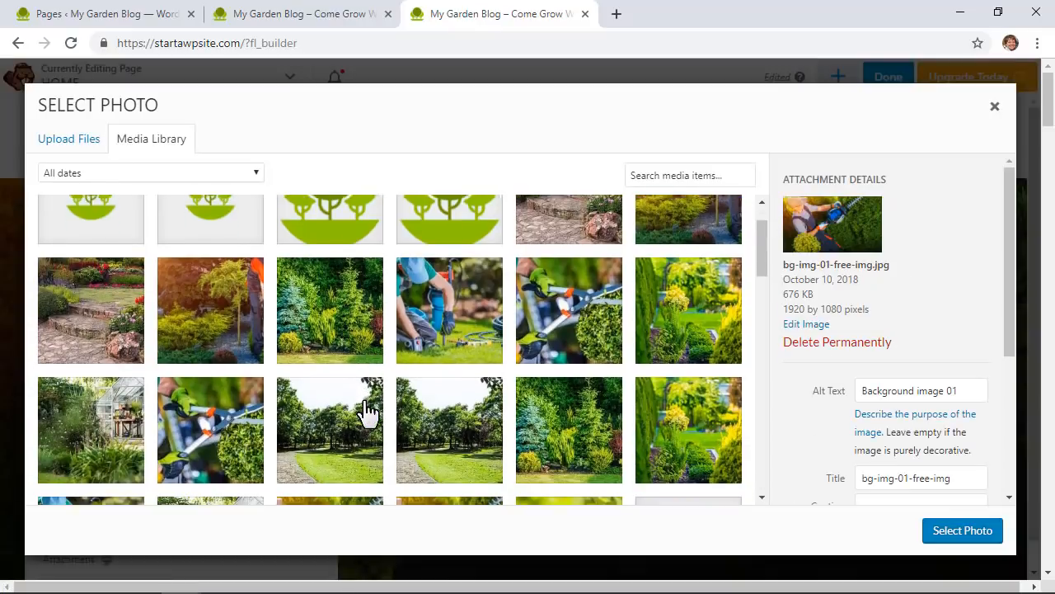
click(476, 293)
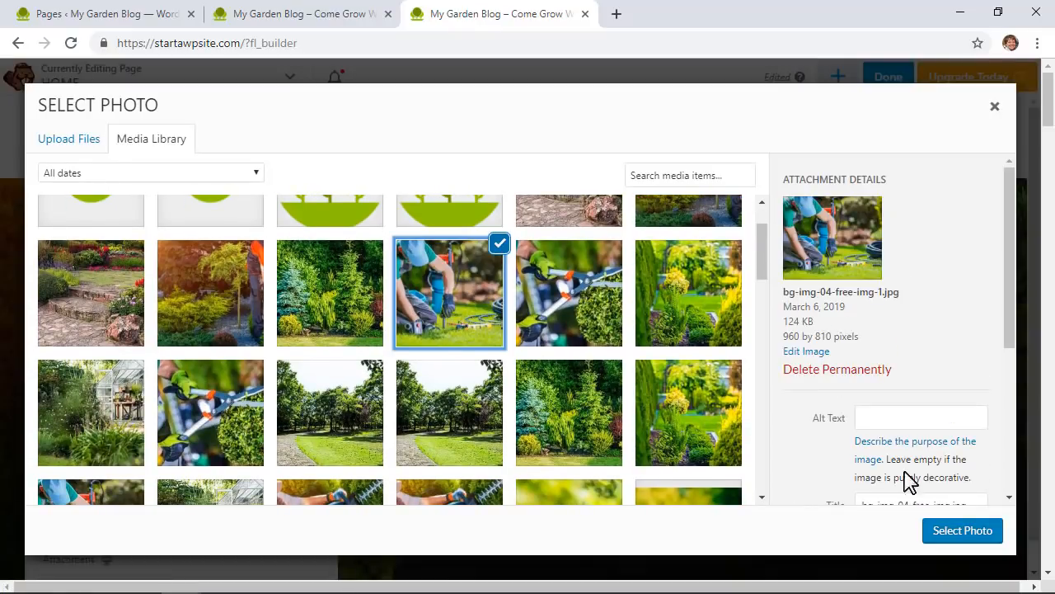
click(962, 530)
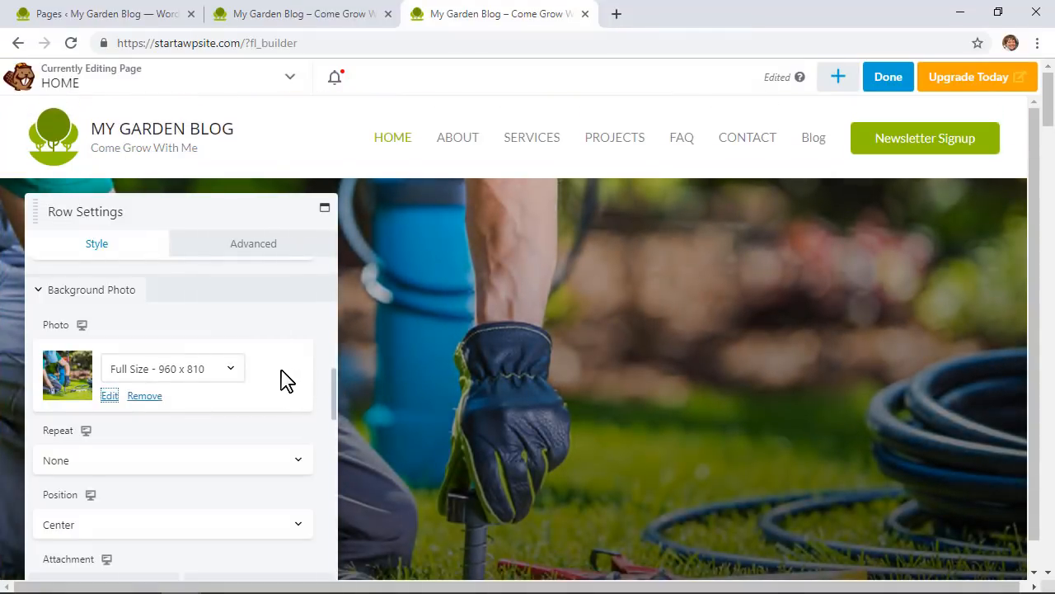
Step: Set the hero row's background Attachment to Fixed
scroll(286, 380, down, 1)
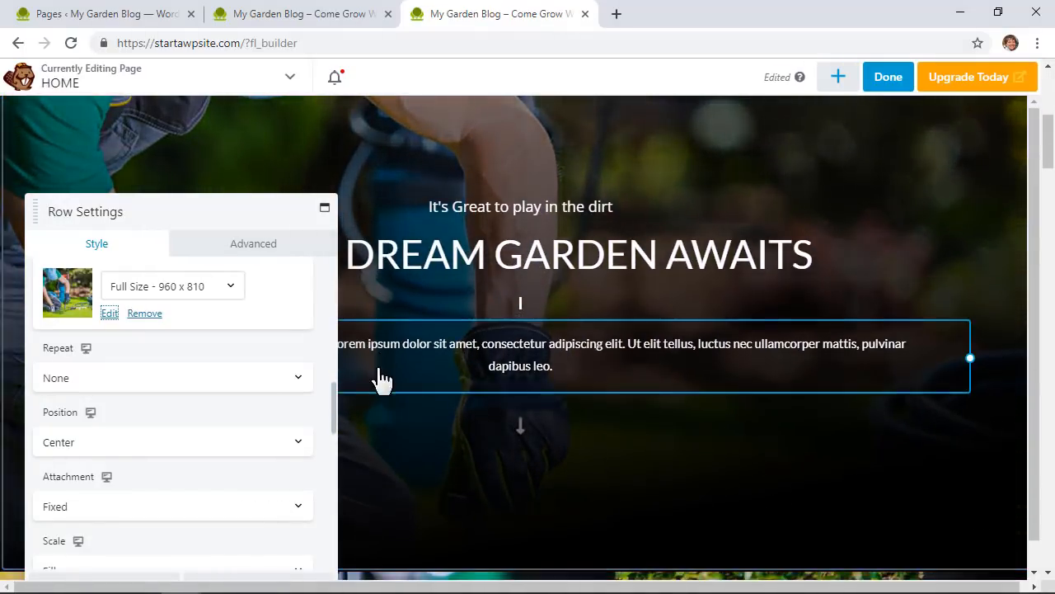
scroll(196, 429, down, 2)
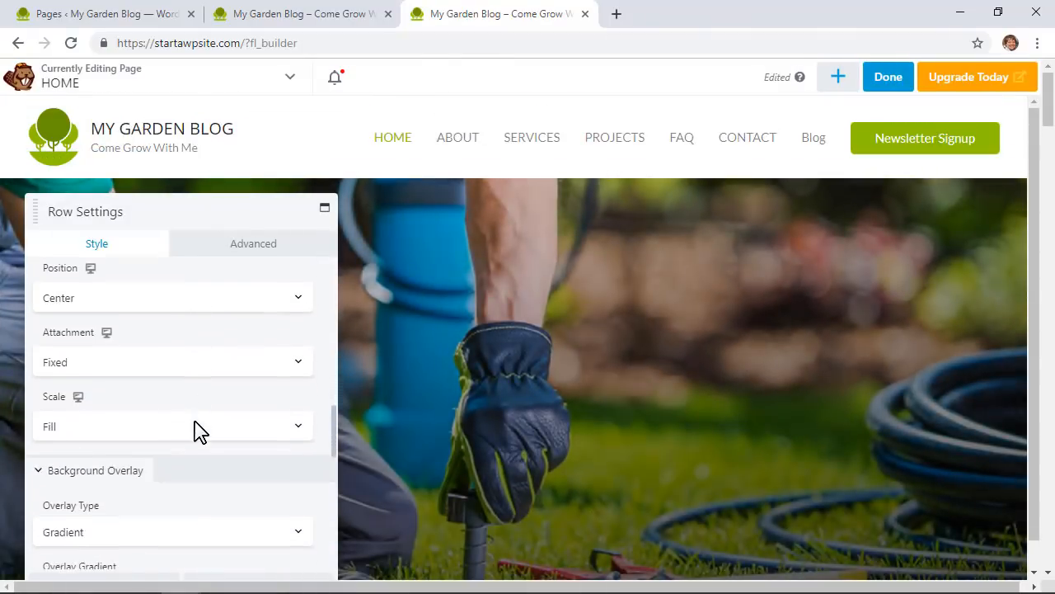
click(197, 353)
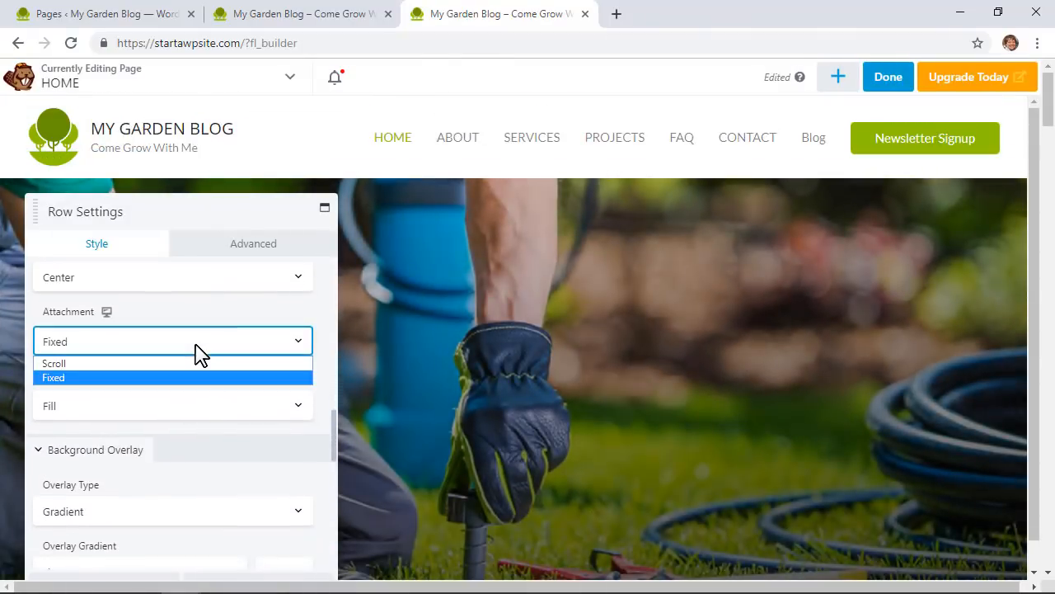
click(54, 364)
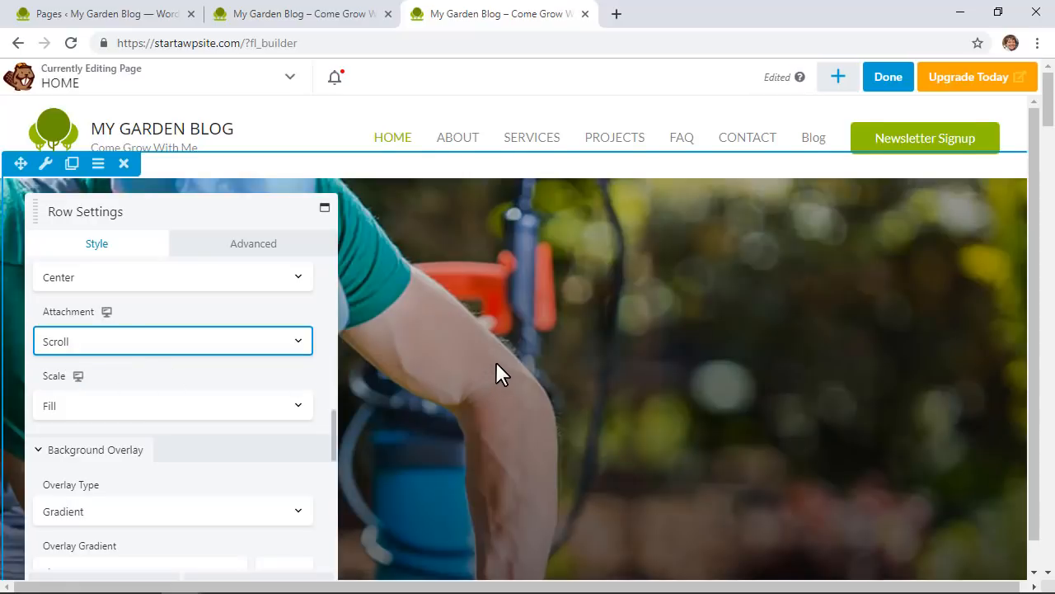
scroll(495, 363, down, 3)
scroll(499, 364, down, 5)
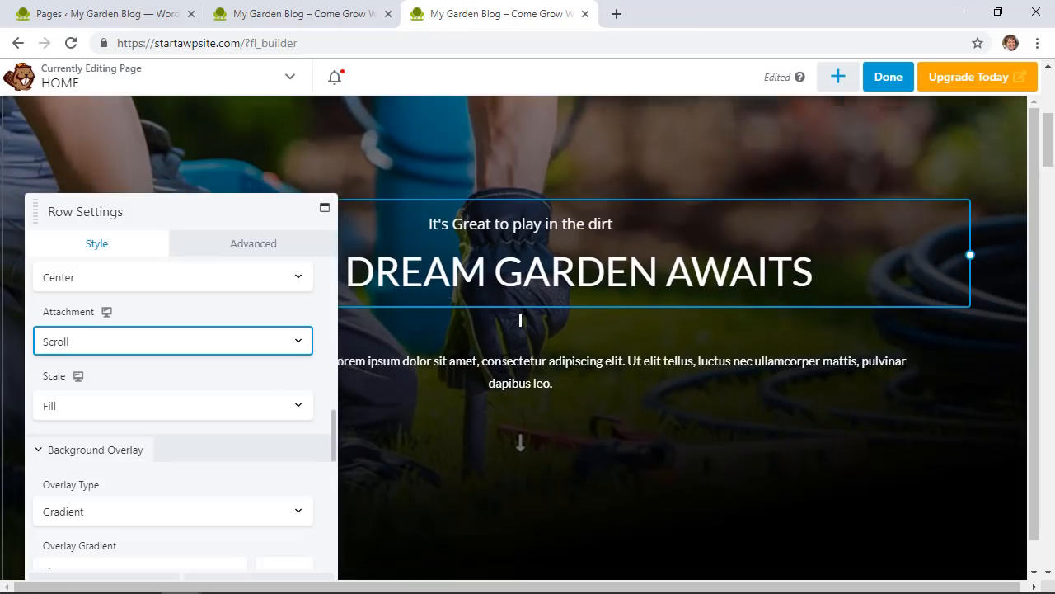
scroll(498, 365, down, 5)
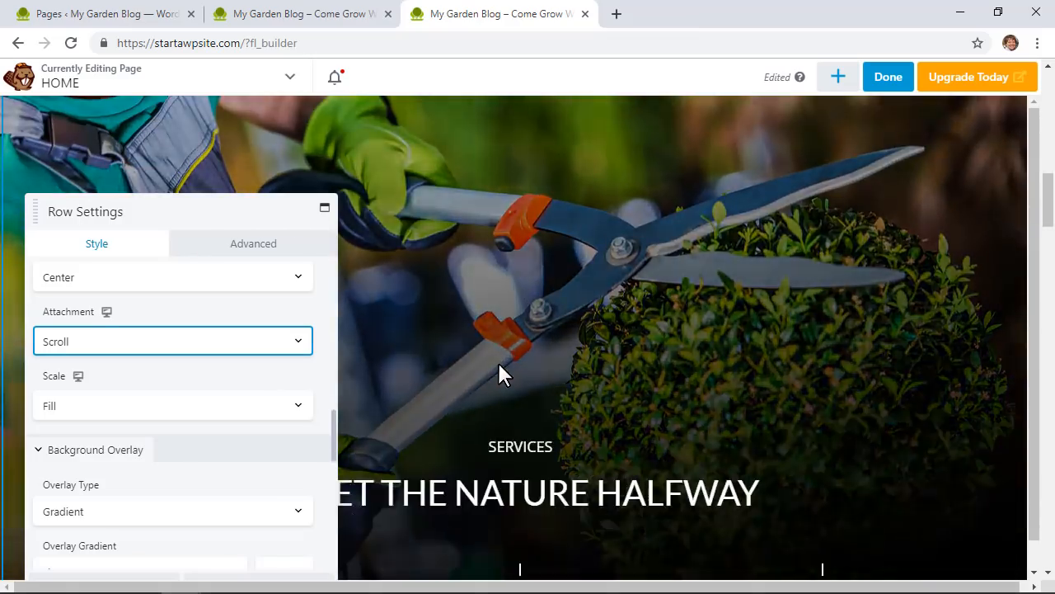
scroll(498, 366, up, 7)
scroll(498, 365, up, 3)
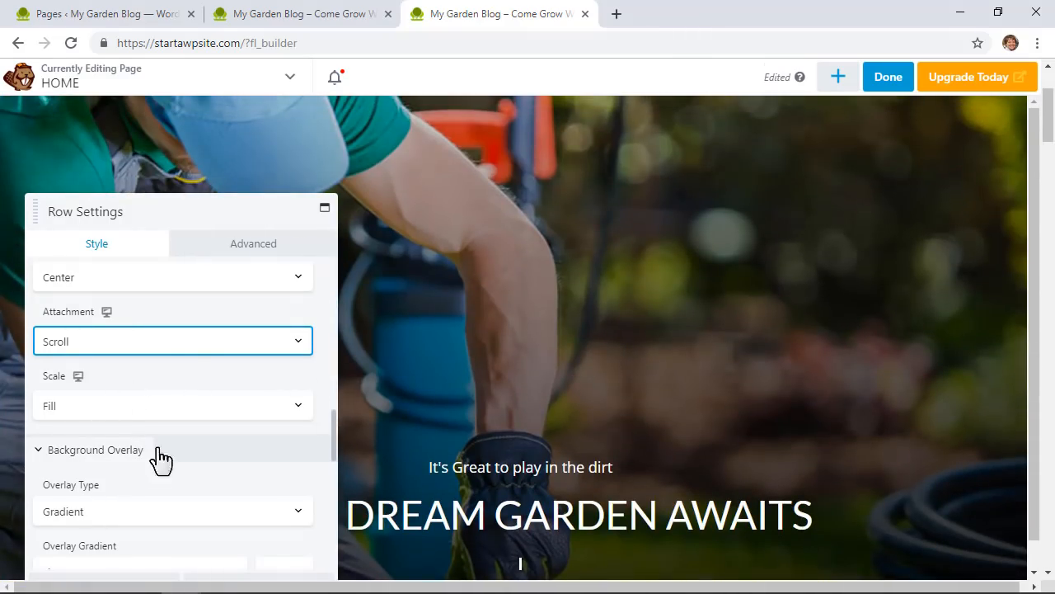
click(194, 342)
click(137, 378)
Step: Try a blue gradient overlay, then switch the overlay off and save the row
scroll(266, 471, down, 1)
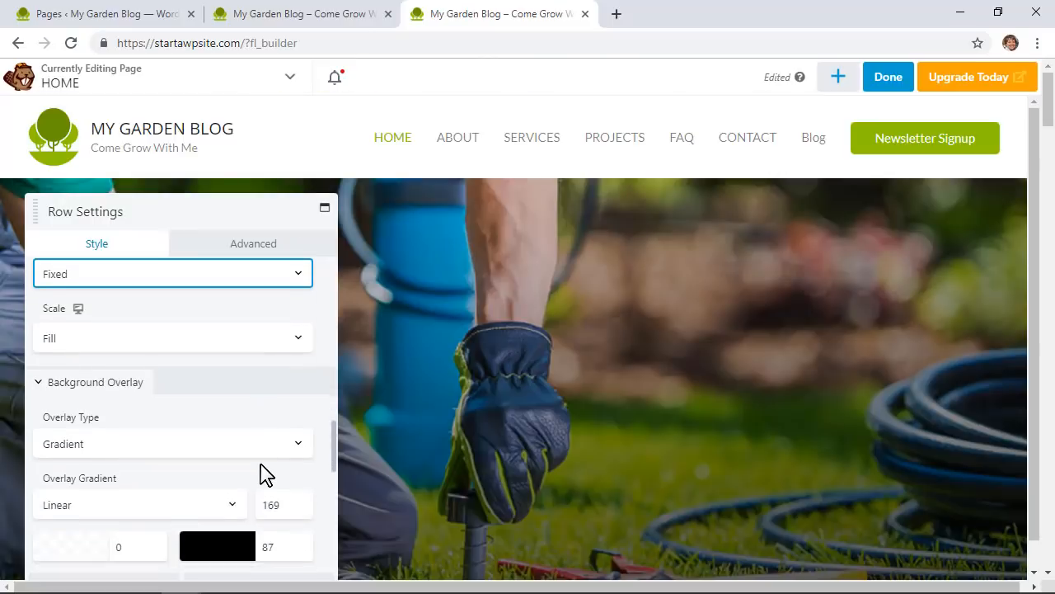
click(219, 438)
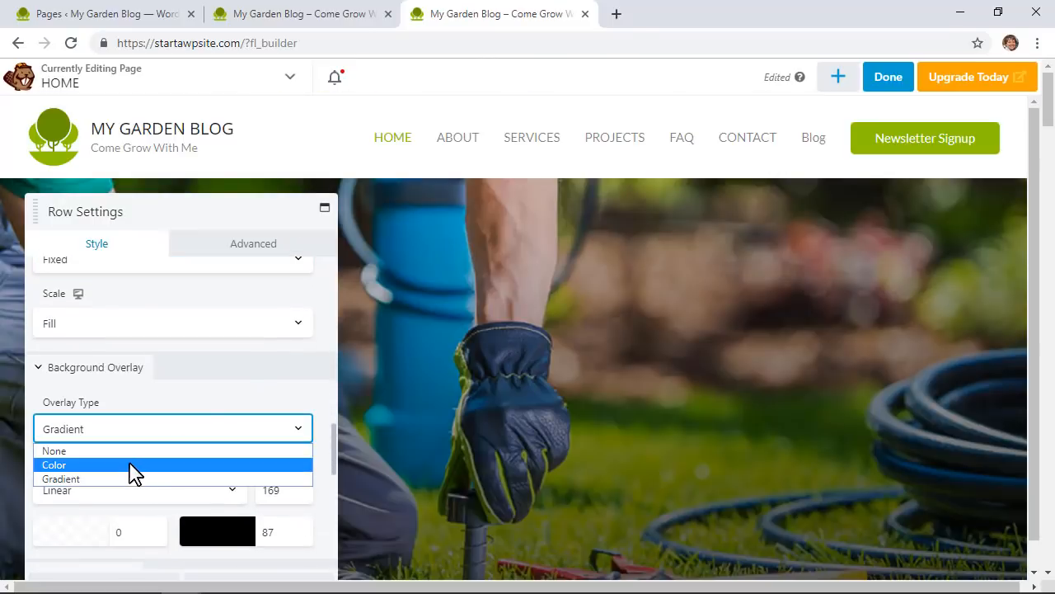
click(114, 478)
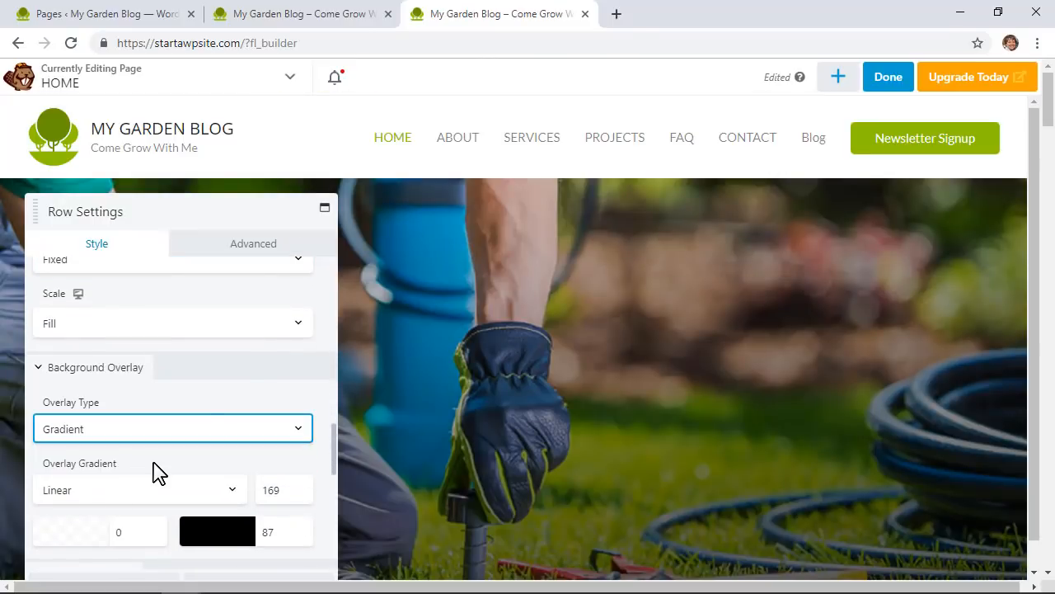
scroll(153, 471, down, 2)
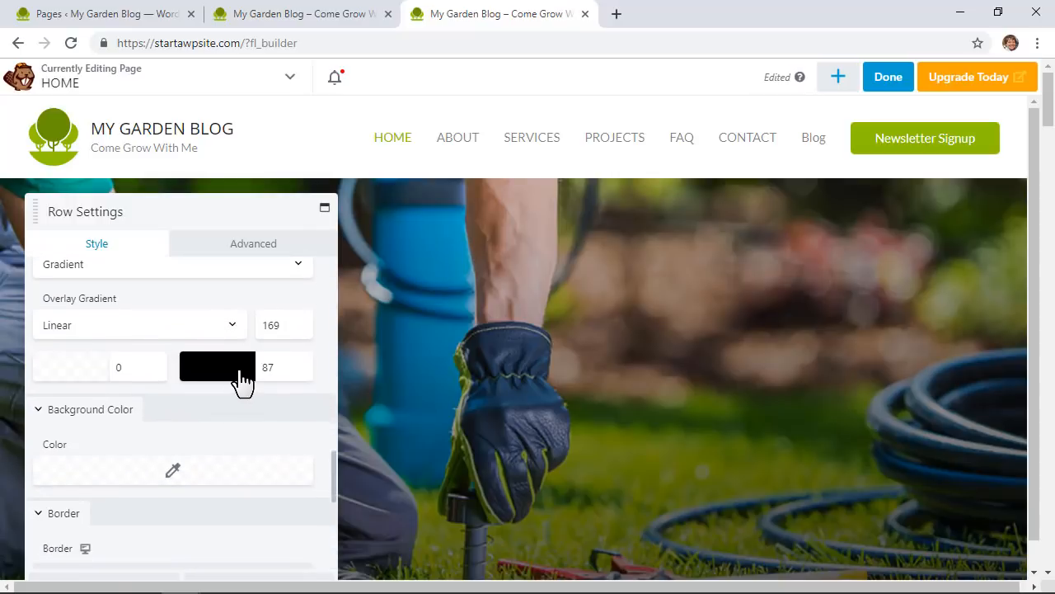
click(242, 376)
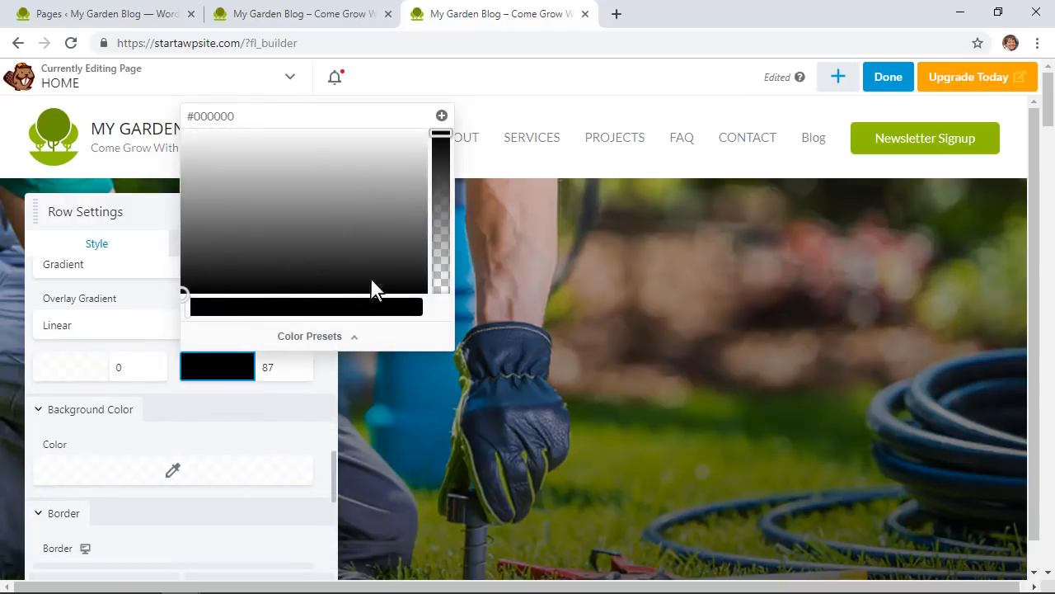
click(351, 307)
click(341, 183)
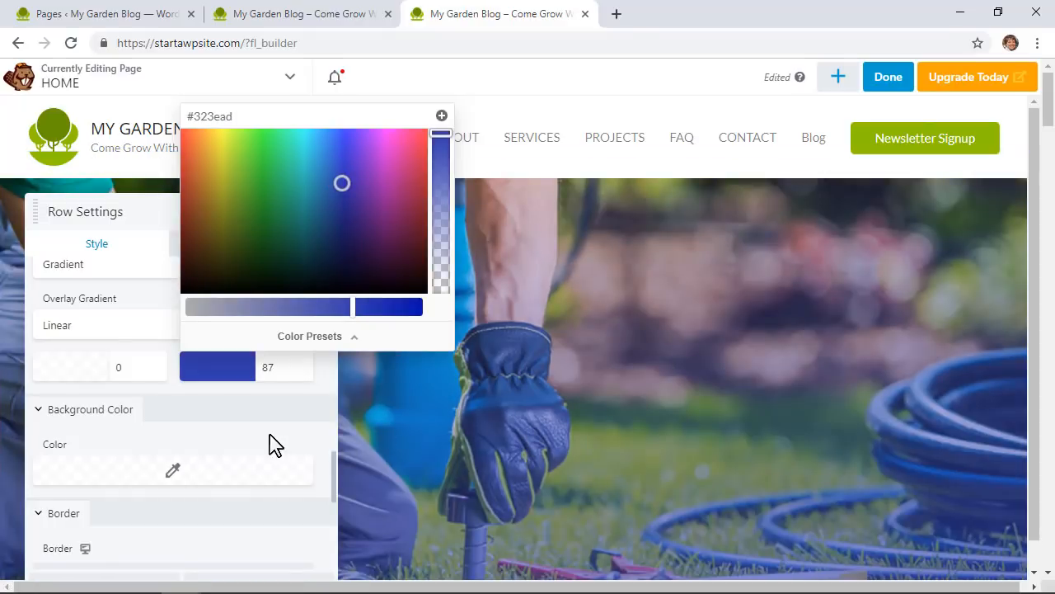
scroll(230, 398, up, 1)
click(104, 350)
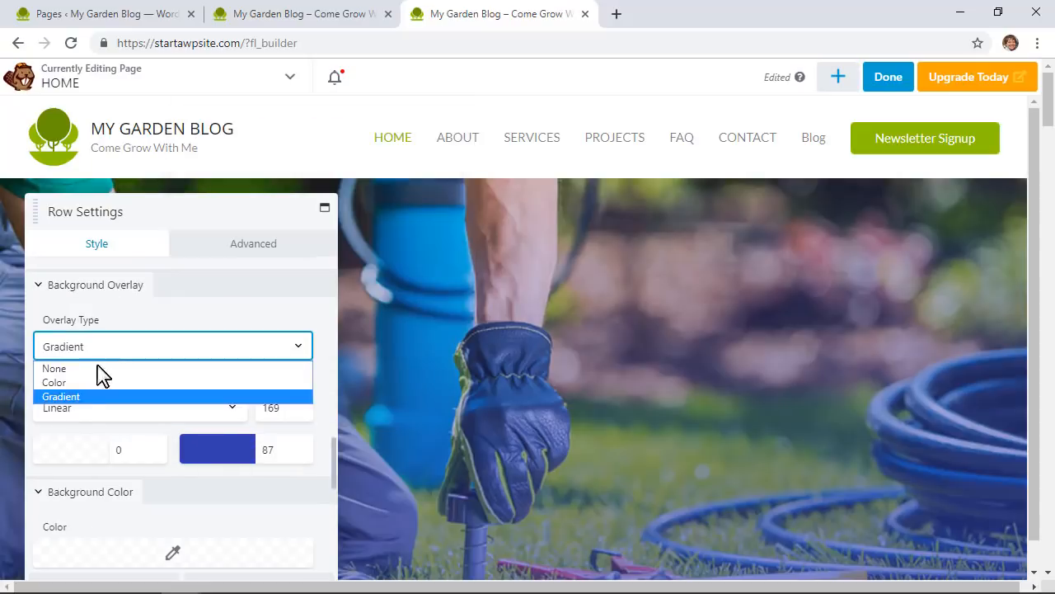
click(97, 382)
click(253, 243)
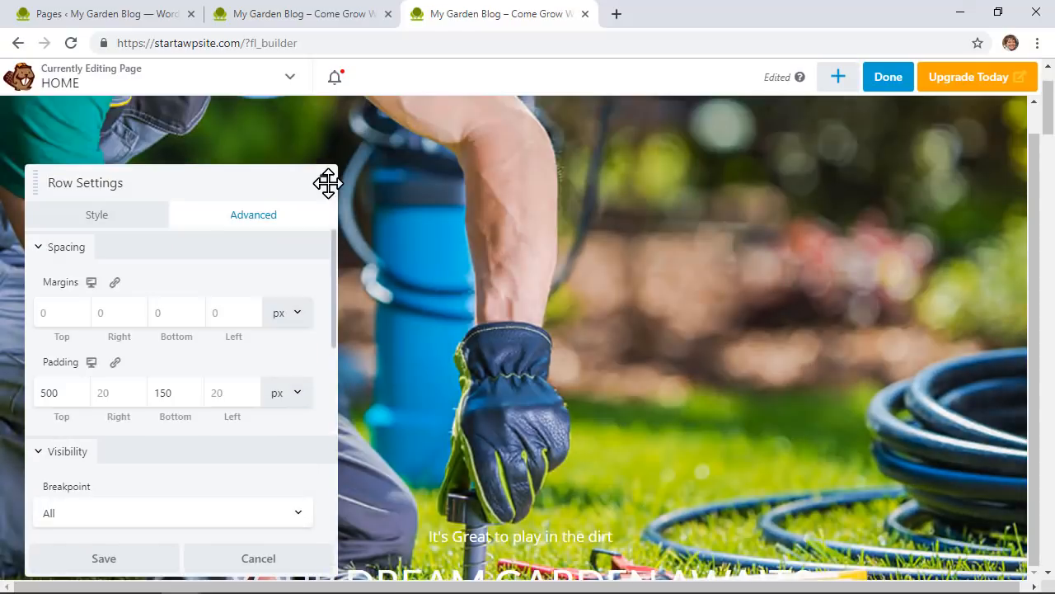
click(99, 561)
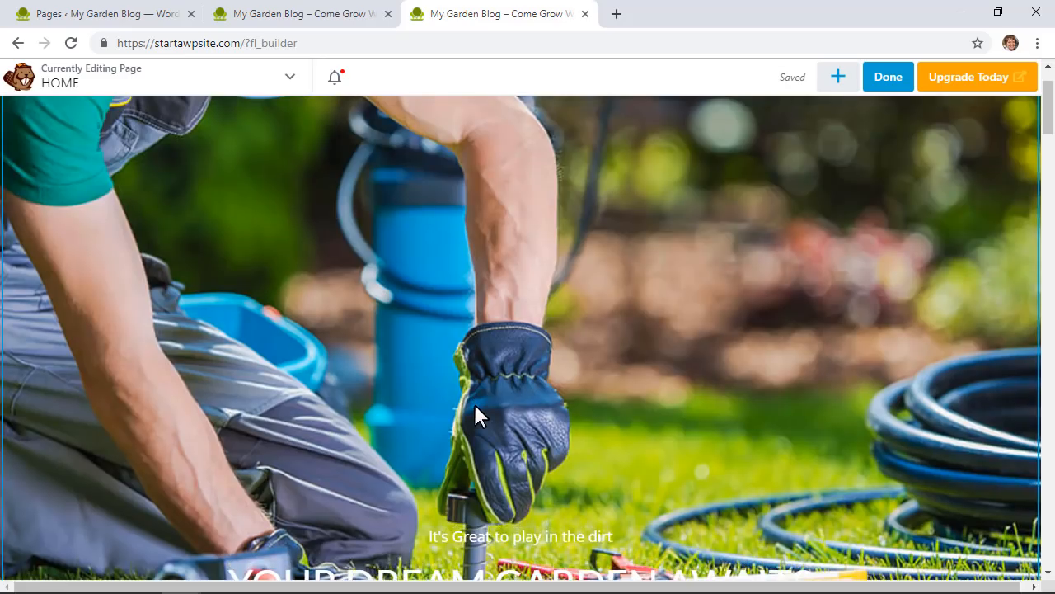
Step: Give the VIEW ALL PROJECTS button a green background colour
scroll(672, 391, down, 5)
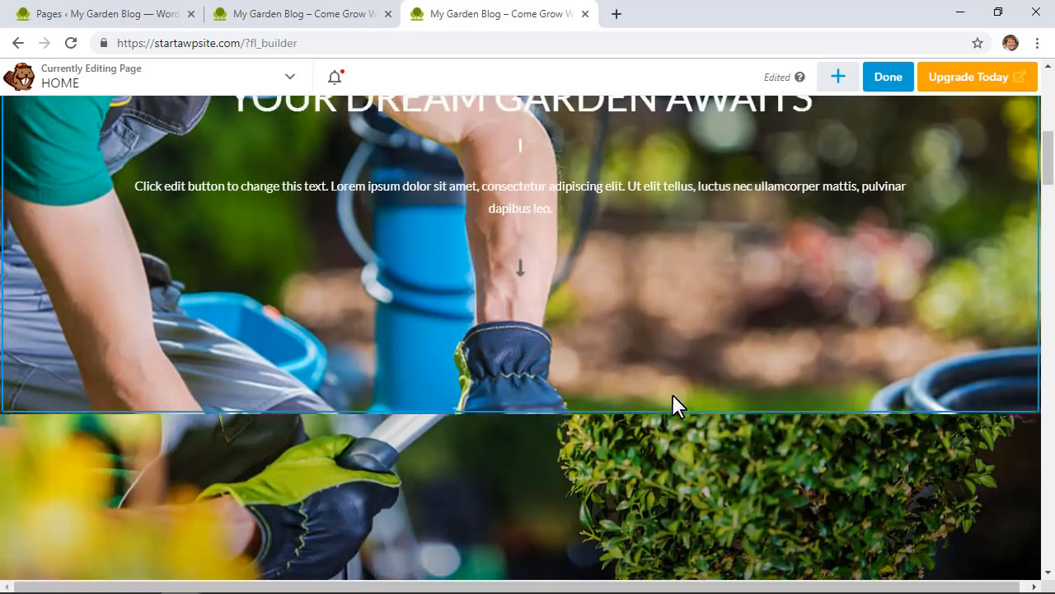
scroll(672, 393, down, 15)
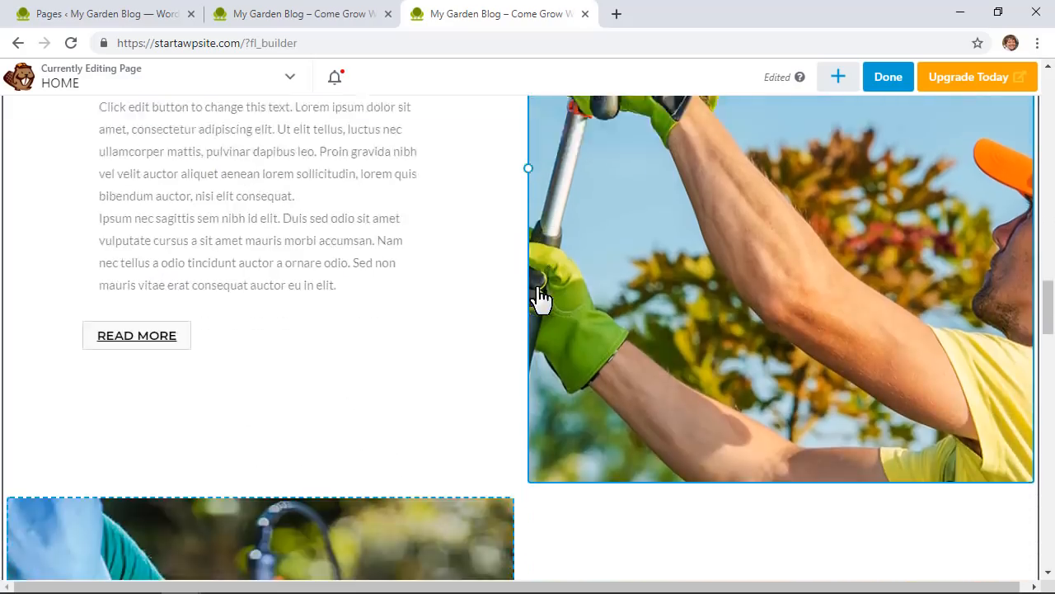
scroll(540, 298, down, 12)
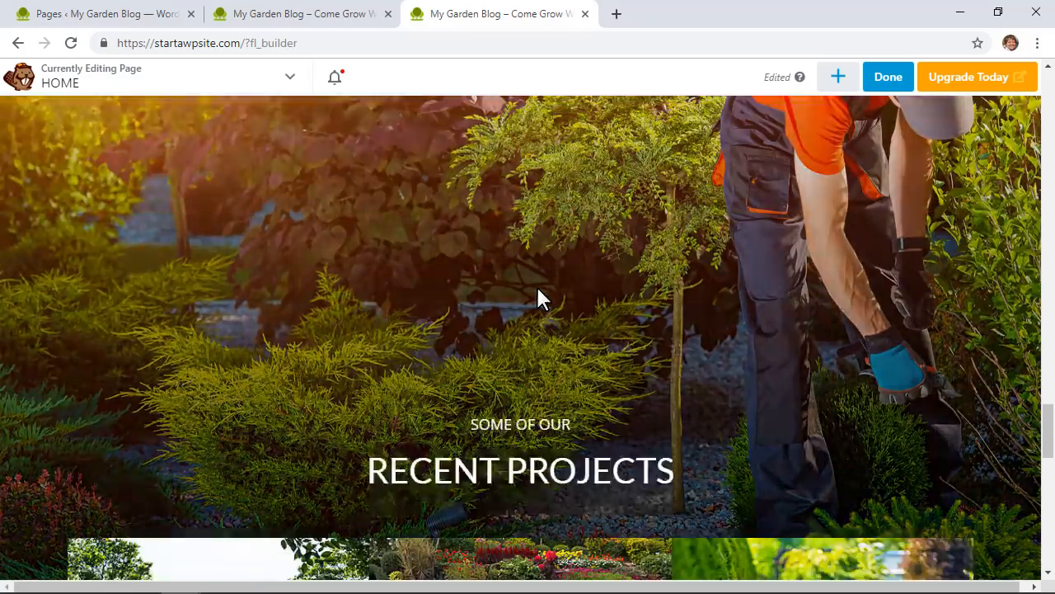
scroll(539, 285, down, 4)
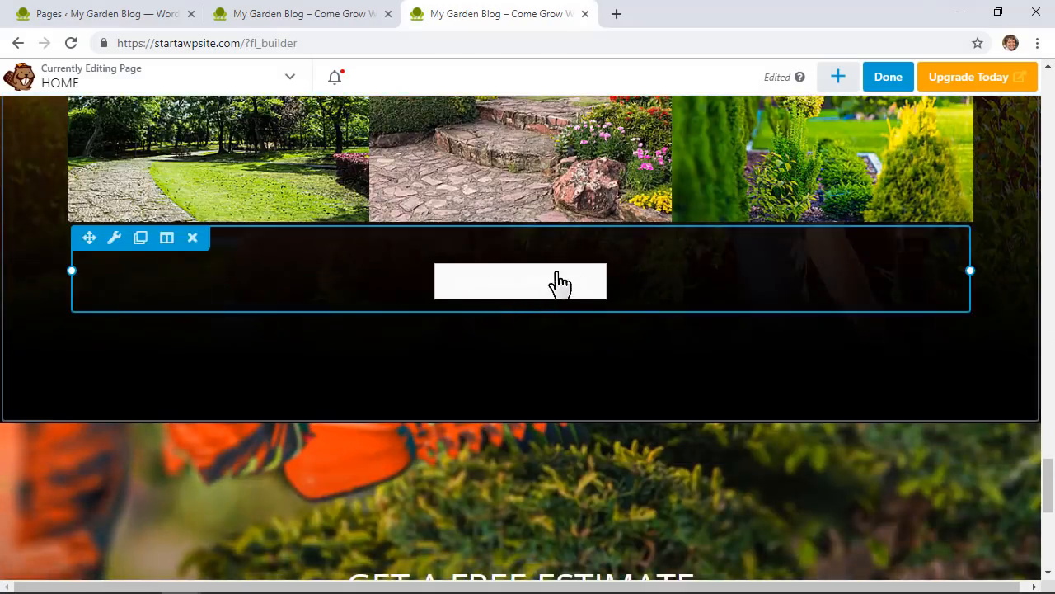
click(558, 285)
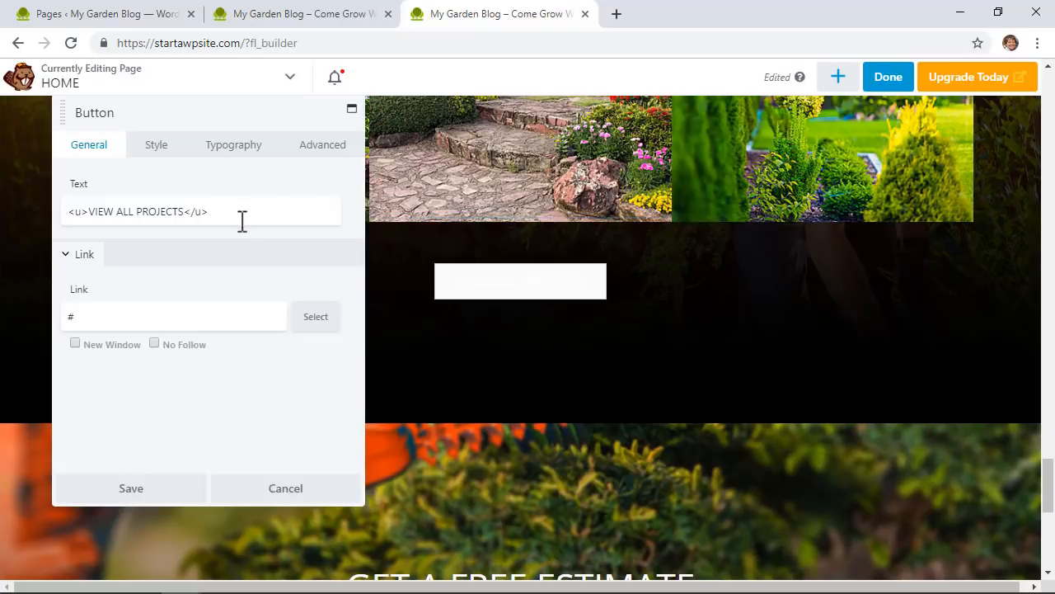
click(156, 145)
scroll(223, 276, down, 3)
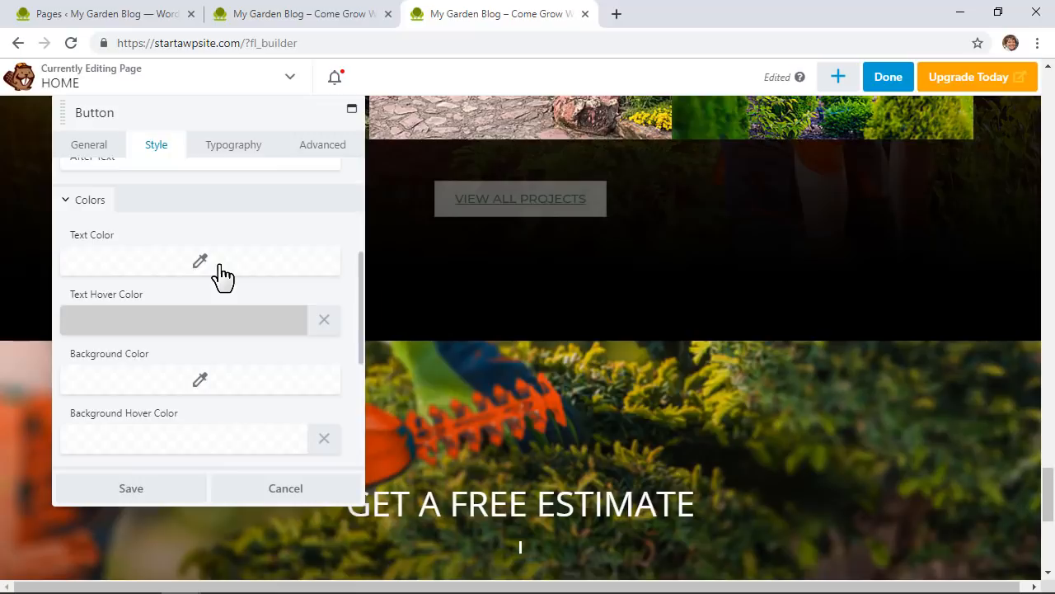
scroll(223, 276, down, 1)
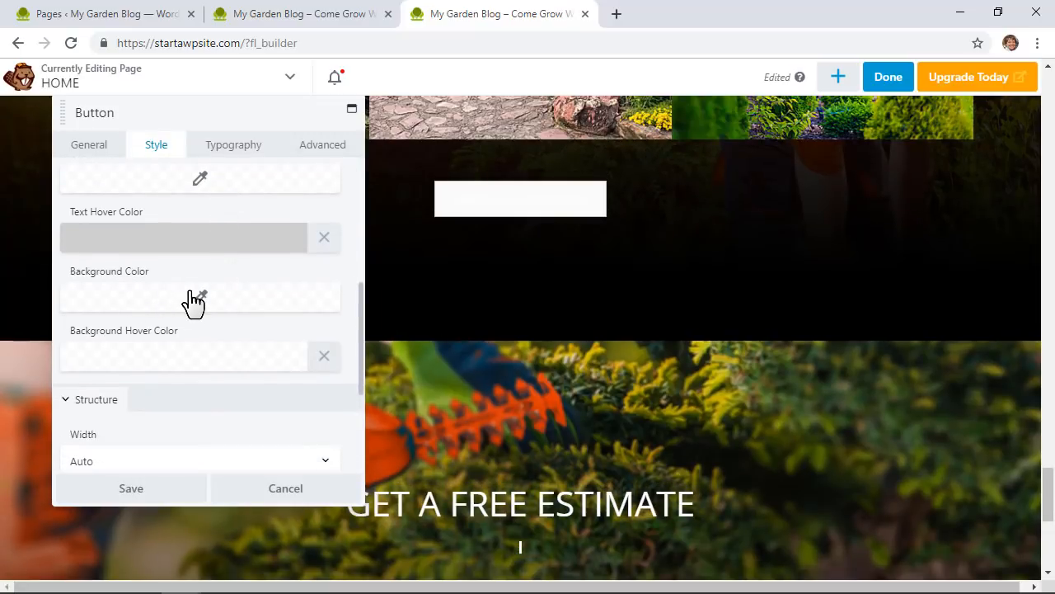
click(194, 302)
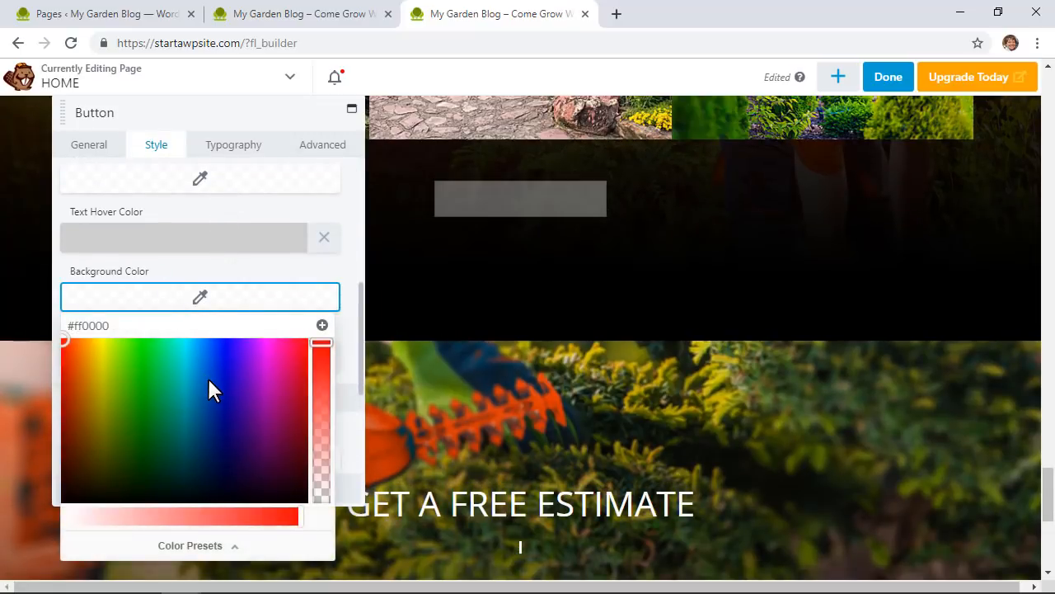
click(207, 380)
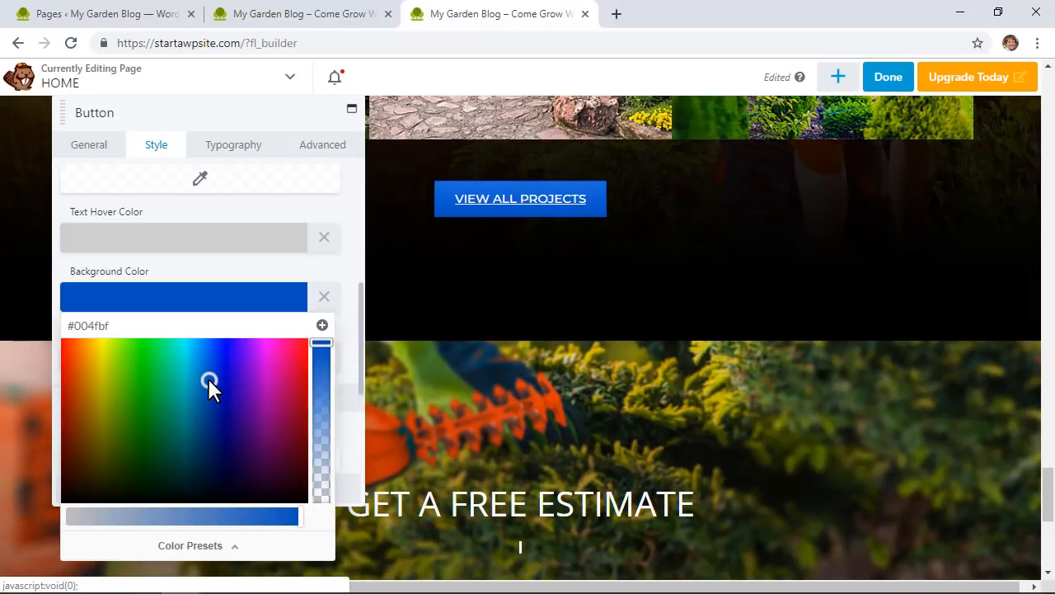
click(134, 408)
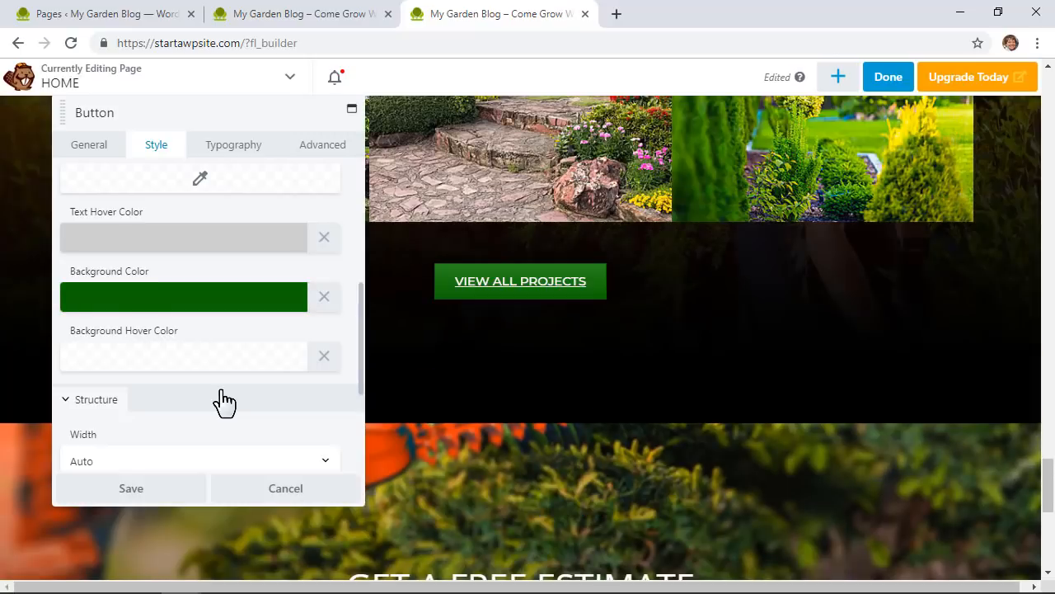
Step: Try full and custom widths, then set the button width to Auto
scroll(218, 398, down, 1)
click(121, 384)
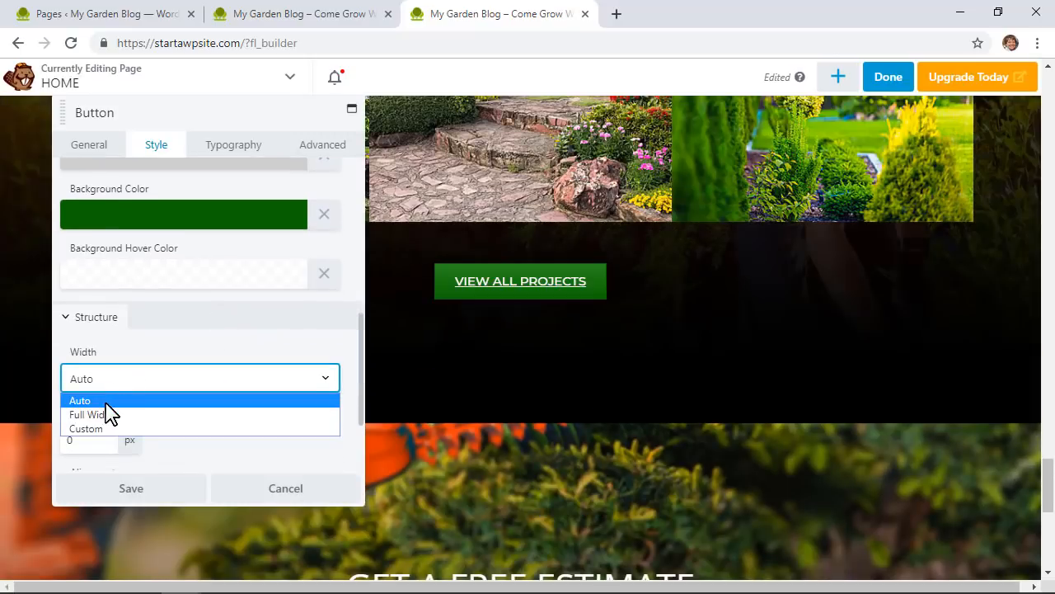
click(107, 415)
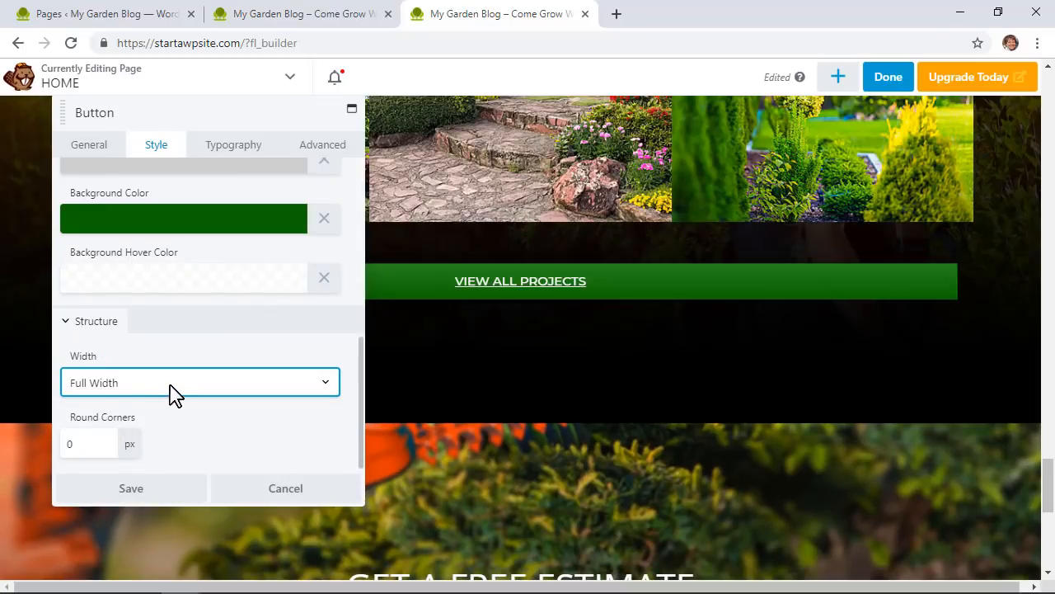
click(173, 384)
click(104, 434)
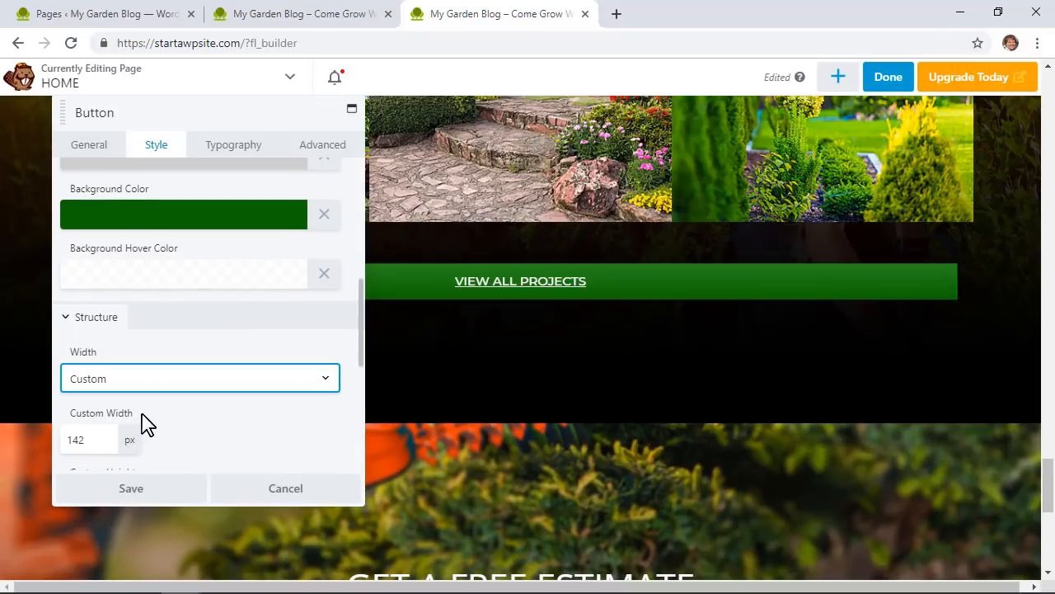
click(185, 381)
click(107, 400)
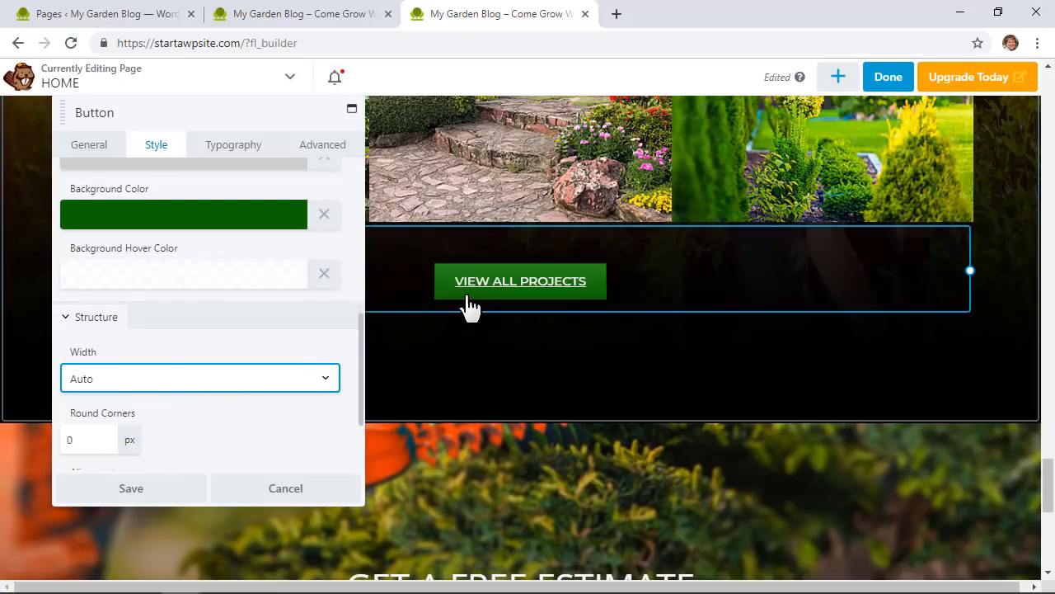
Step: Set the button's round corners to 6 px
scroll(266, 353, down, 3)
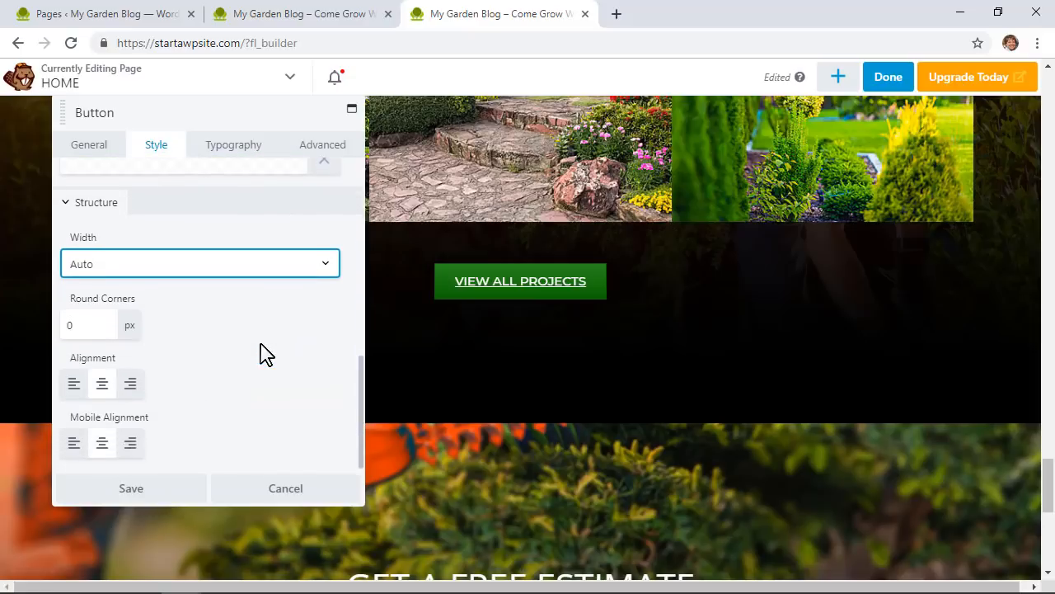
drag(100, 326, 63, 327)
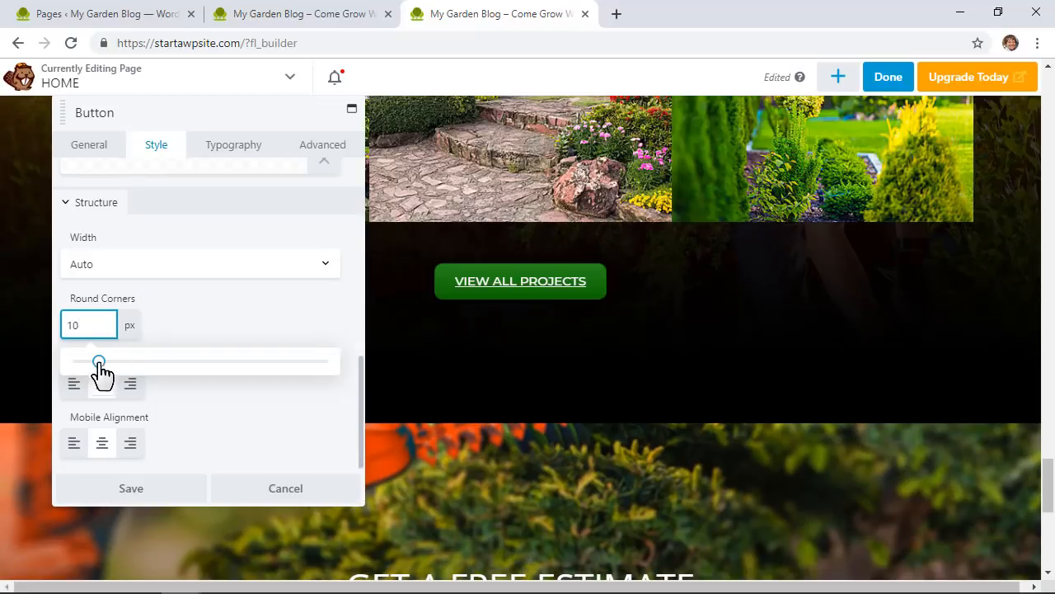
drag(99, 361, 92, 363)
click(226, 316)
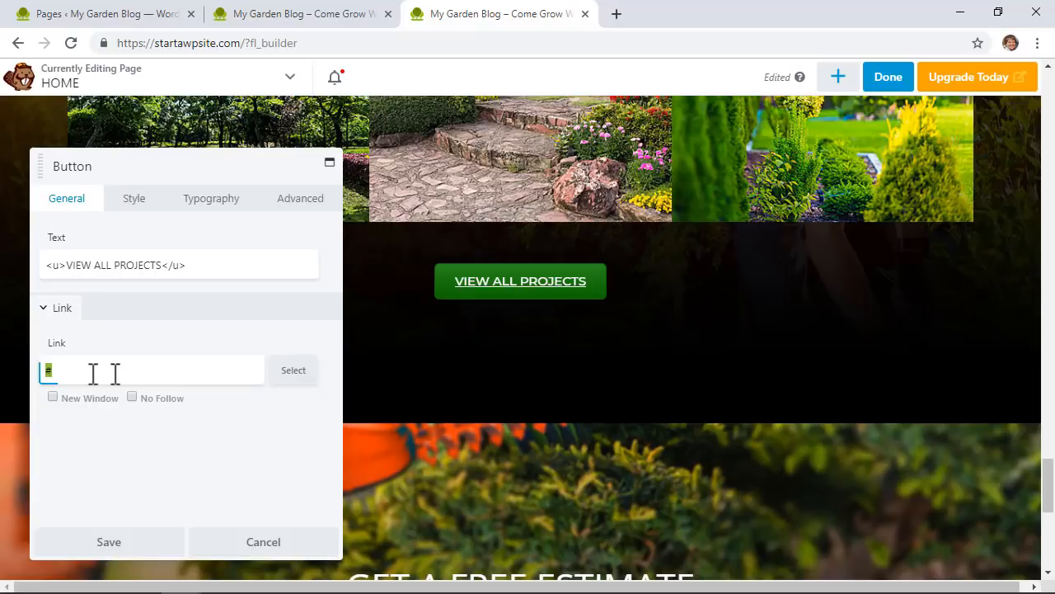
Step: Replace the VIEW ALL PROJECTS button's # link with the PROJECTS page and save the button
drag(167, 370, 24, 370)
click(283, 376)
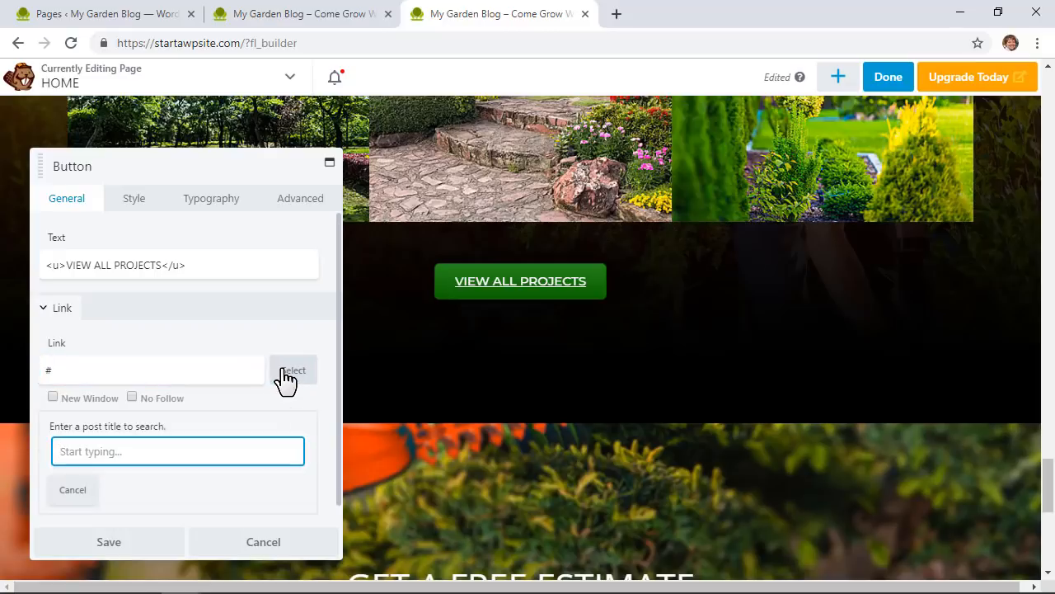
text(projec)
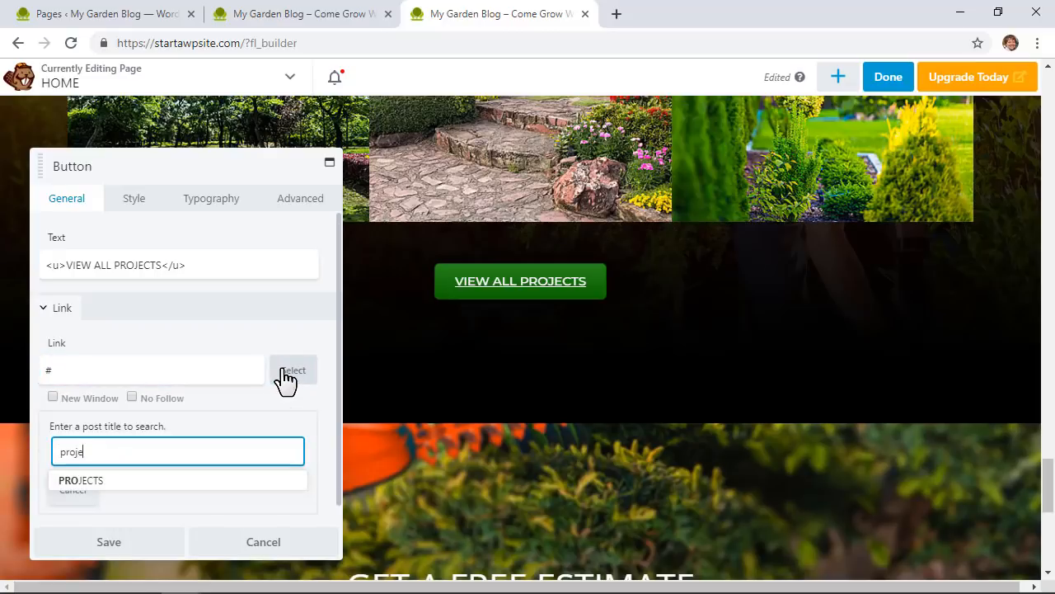
click(93, 485)
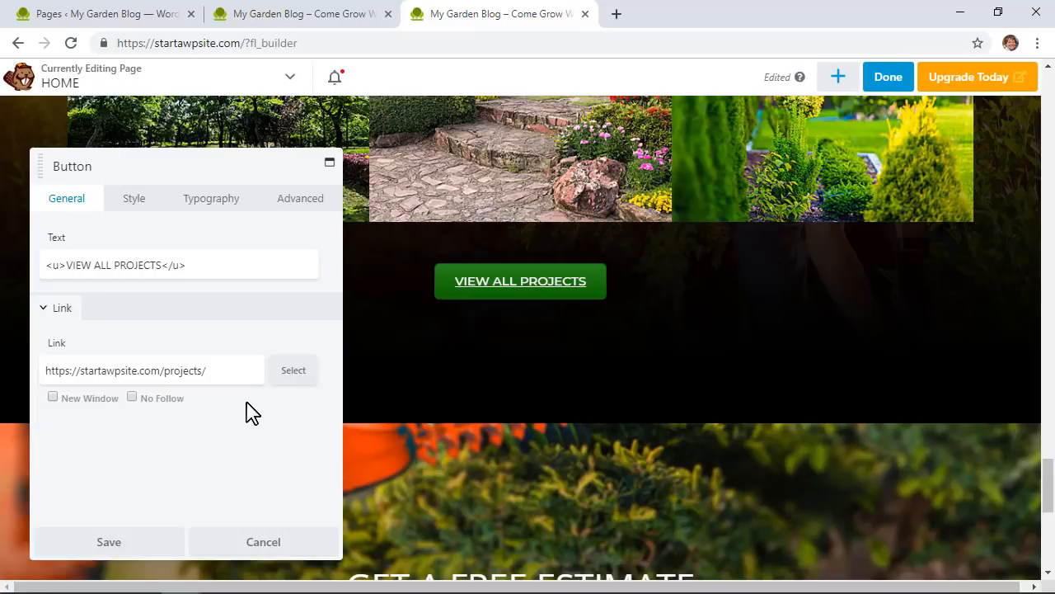
click(113, 542)
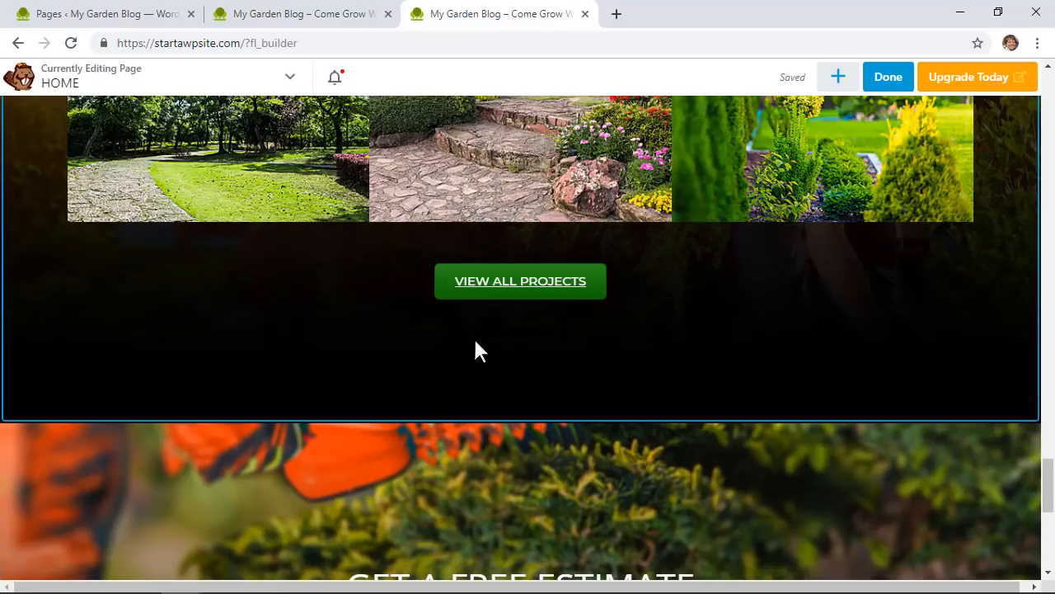
click(509, 293)
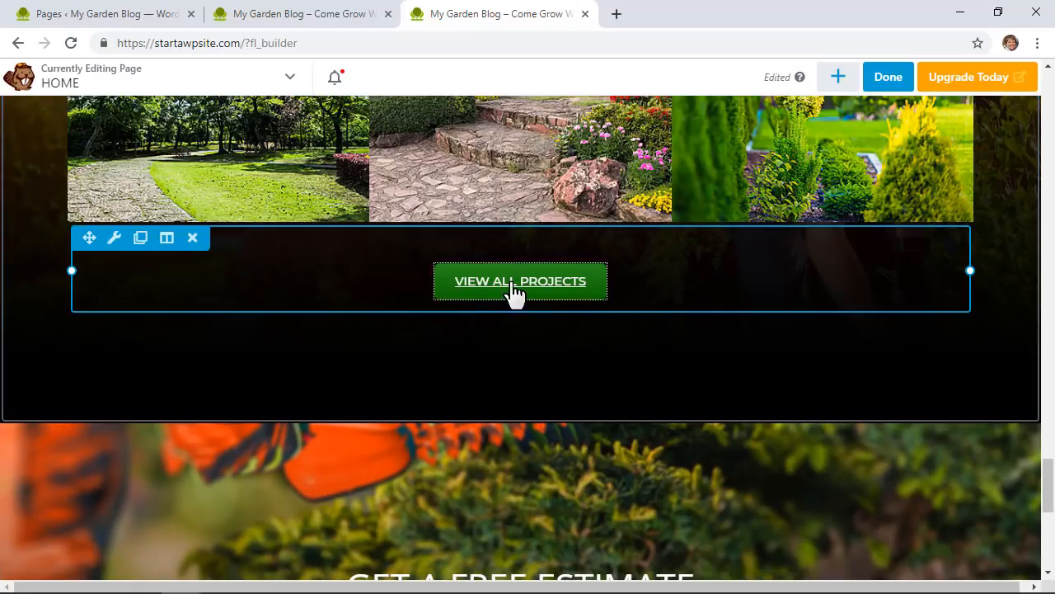
Step: Duplicate the VIEW ALL PROJECTS button and drag the copy into About Us above READ MORE
click(141, 239)
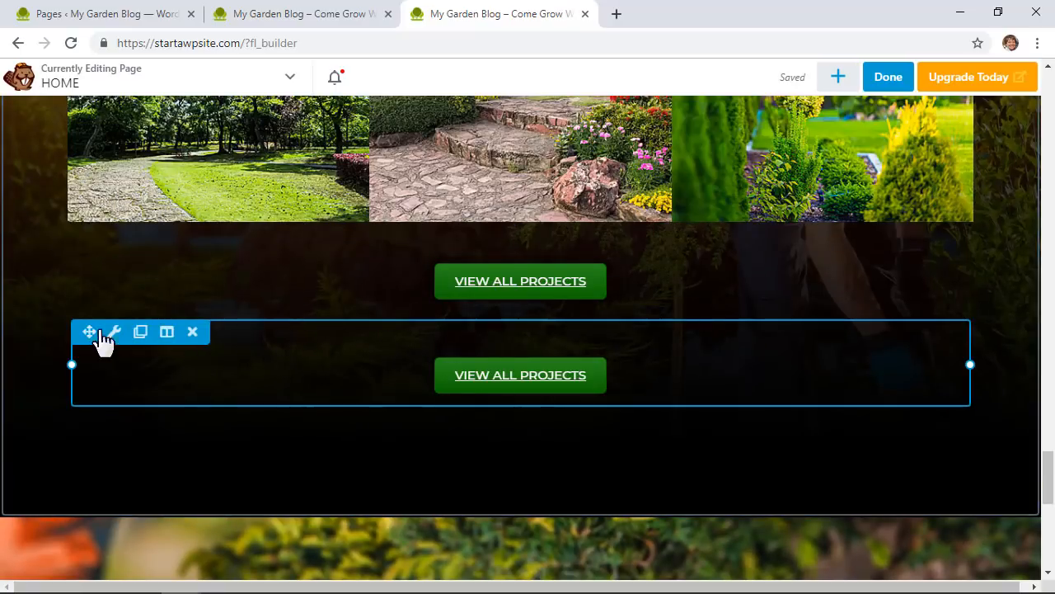
drag(89, 331, 208, 476)
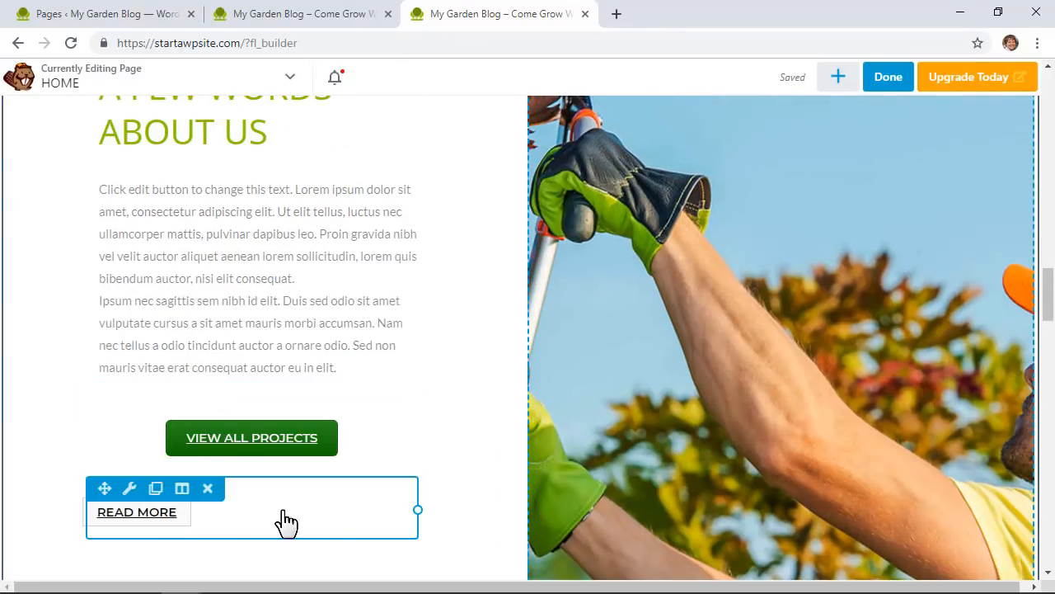
Step: Delete the old READ MORE button and relabel the copied button 'Read More', saving it
click(208, 488)
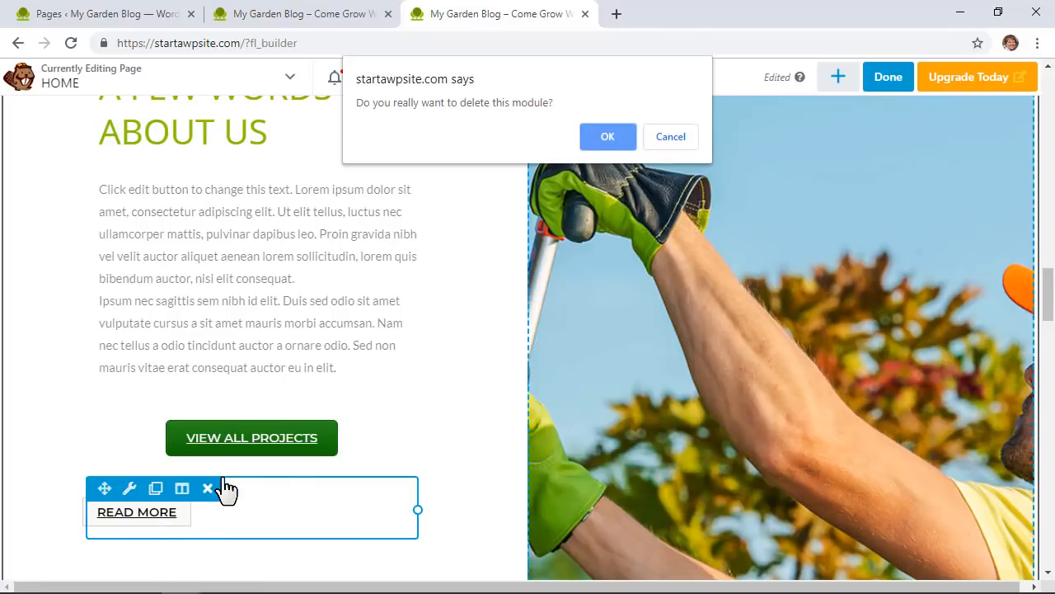
click(608, 138)
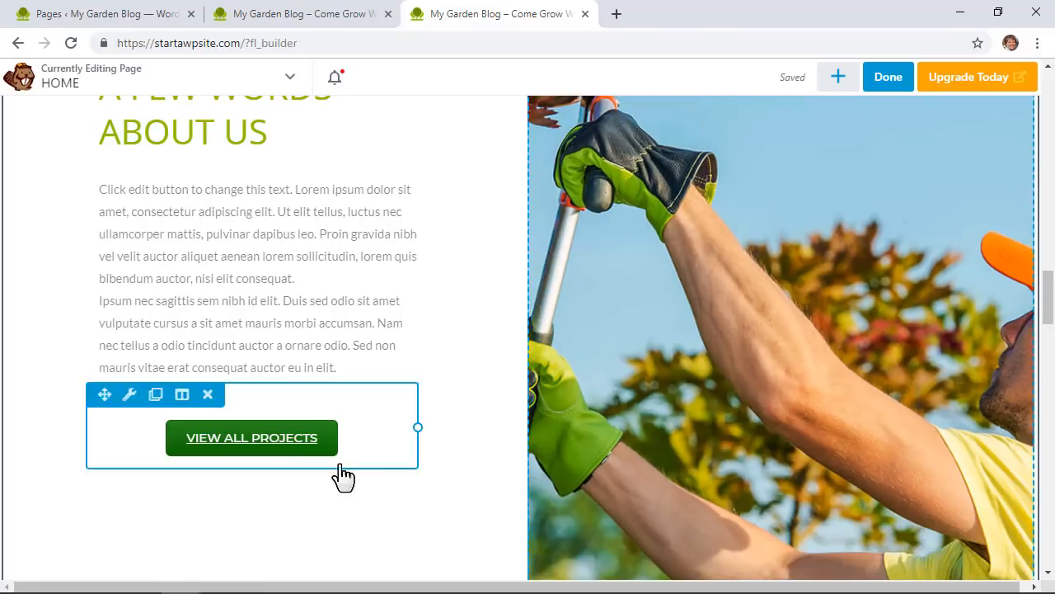
click(252, 440)
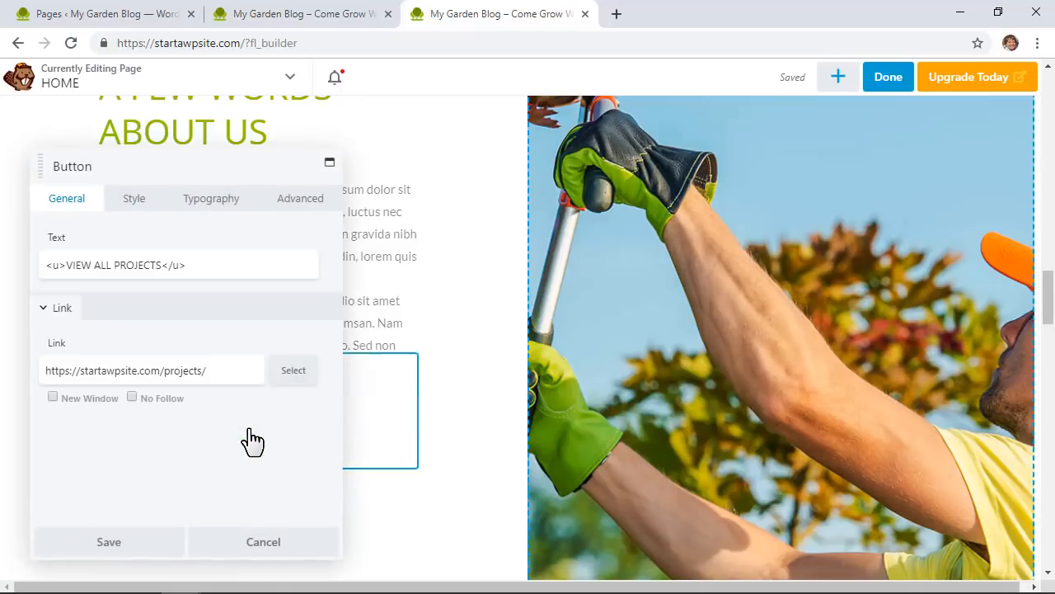
click(164, 262)
key(BackSpace)
key(BackSpace)
key(BackSpace)
key(BackSpace)
key(BackSpace)
key(BackSpace)
key(BackSpace)
key(BackSpace)
key(BackSpace)
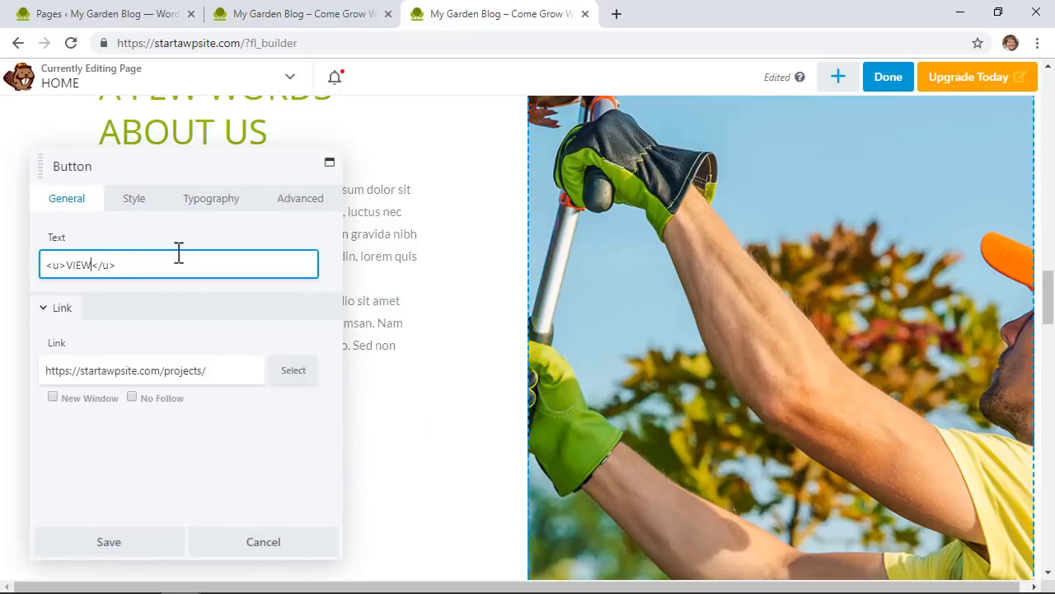
text(R)
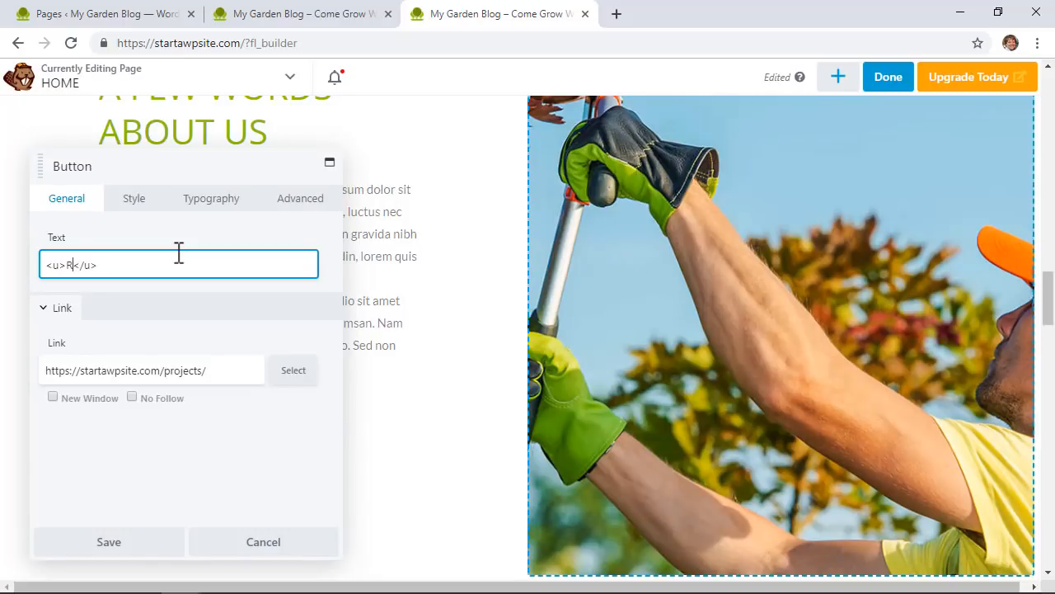
text(ead More)
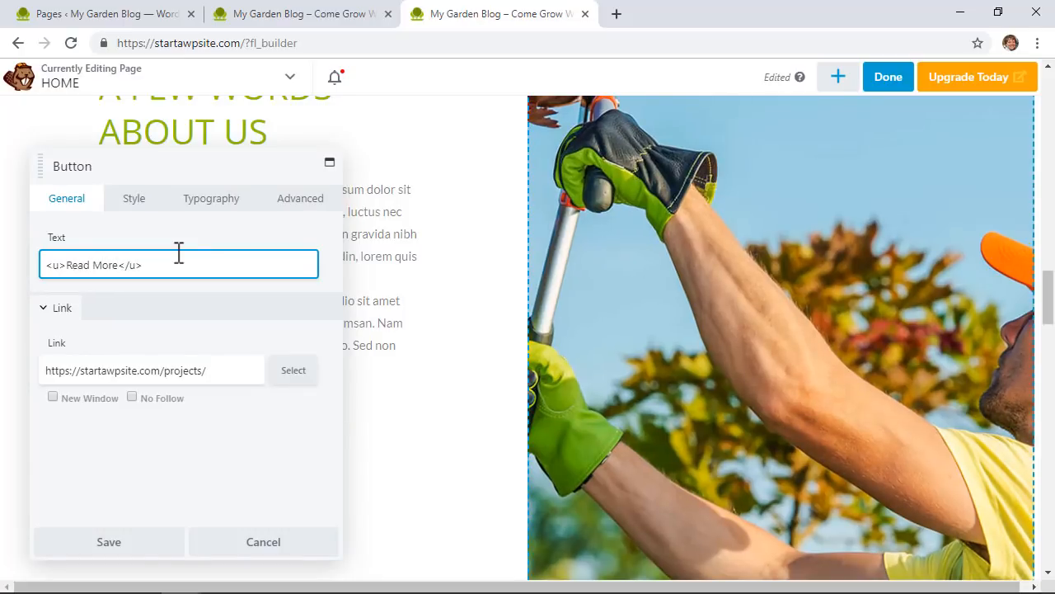
click(297, 372)
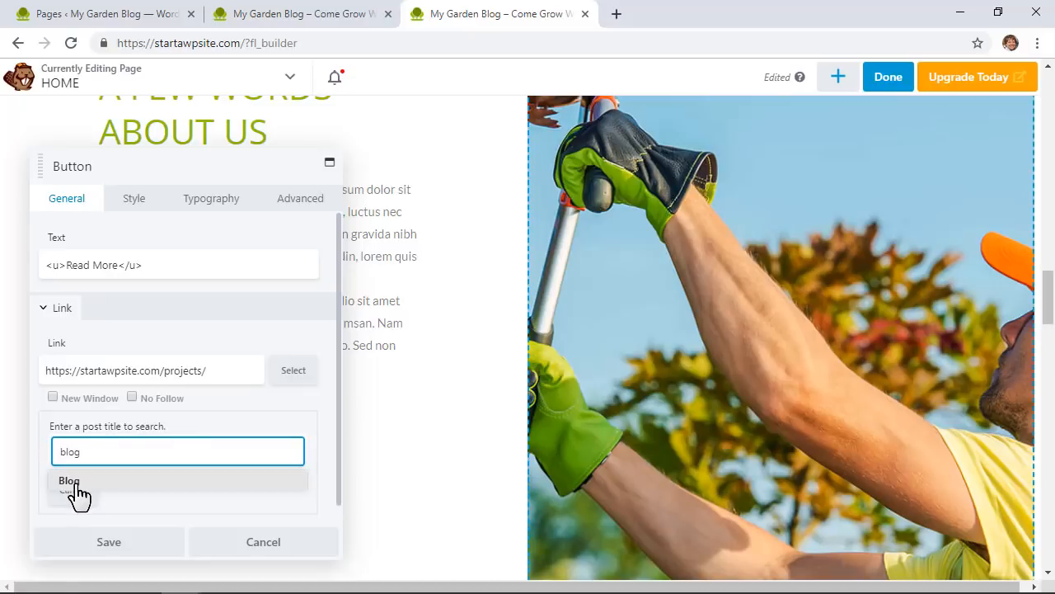
click(73, 484)
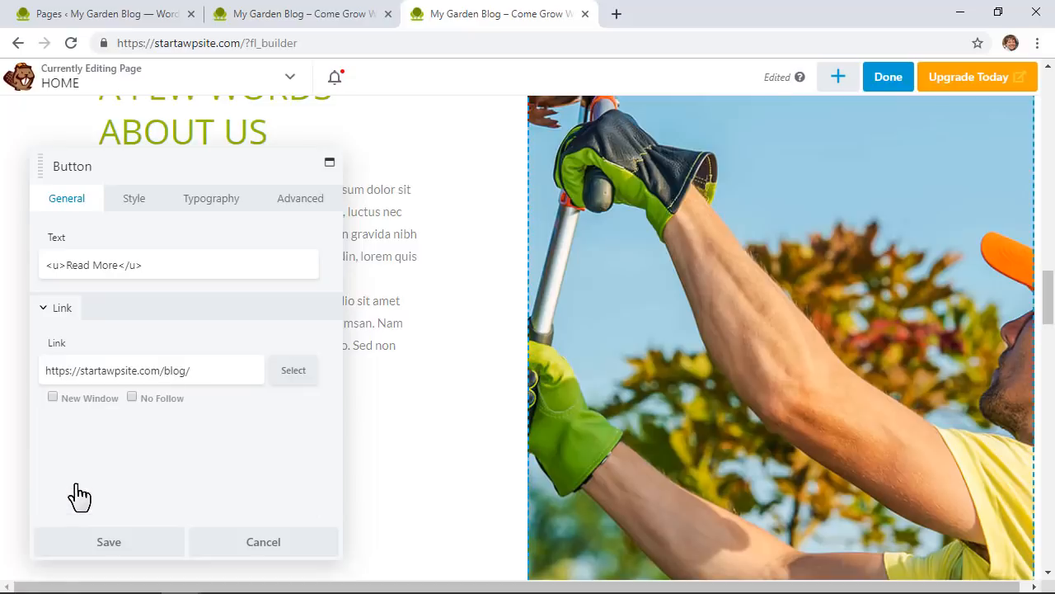
click(108, 544)
Step: Relink the Read More button to the ABOUT page and save it
click(304, 450)
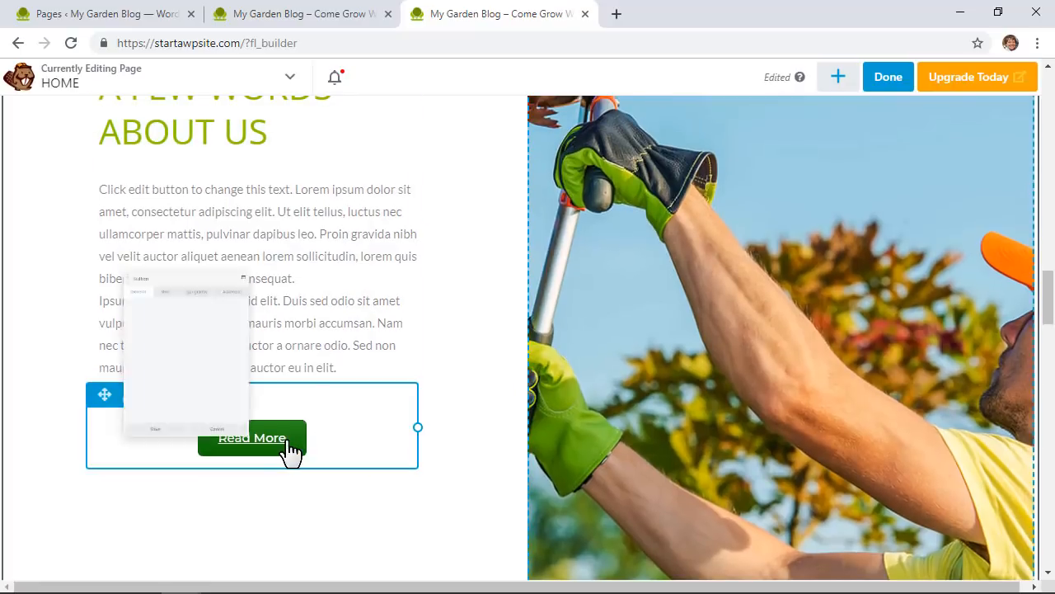
click(293, 371)
text(ab)
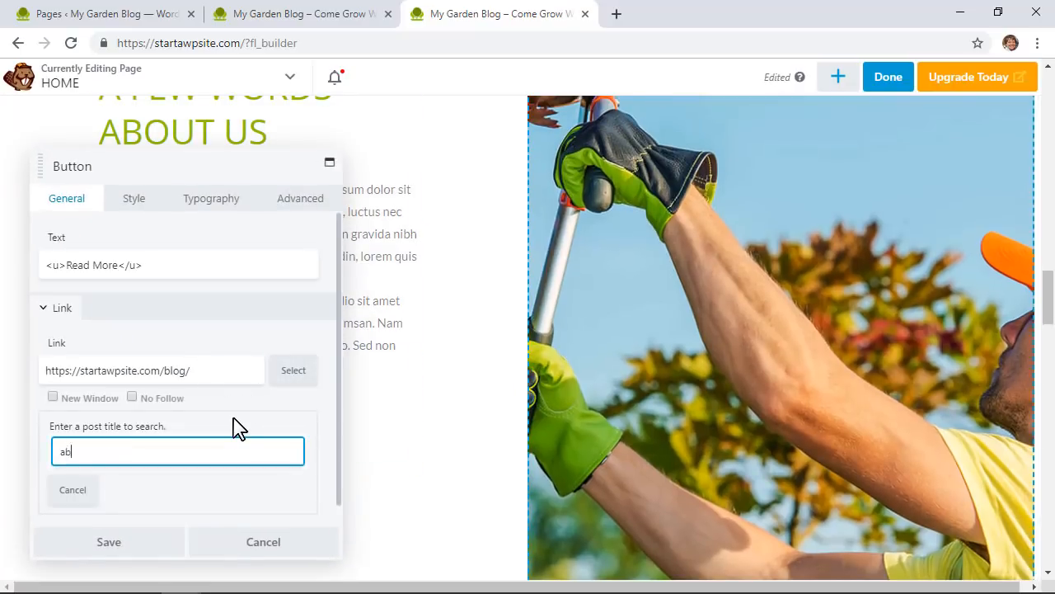
text(out)
click(78, 493)
click(108, 542)
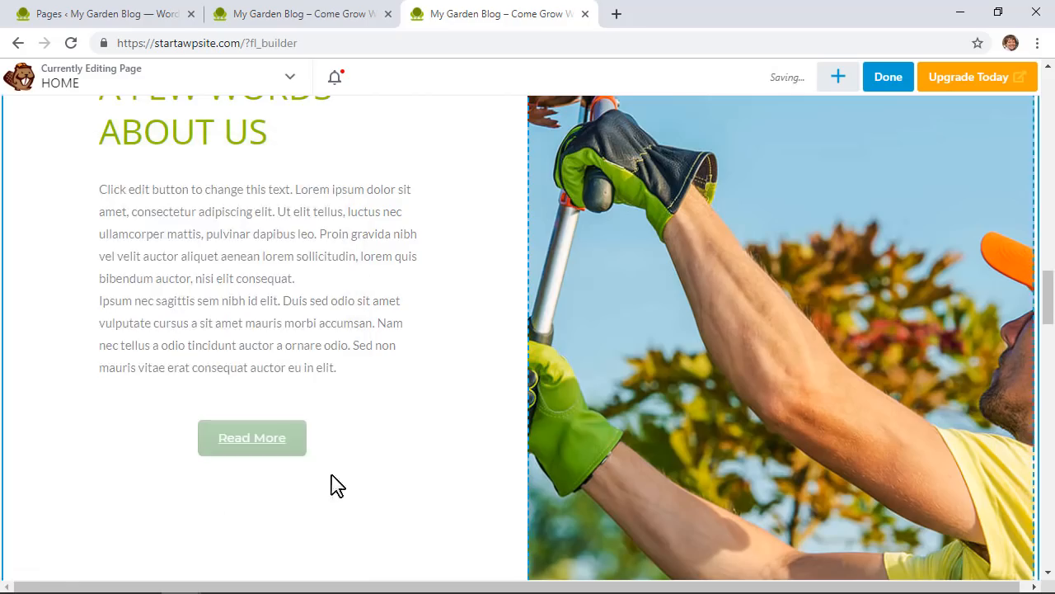
scroll(661, 319, up, 14)
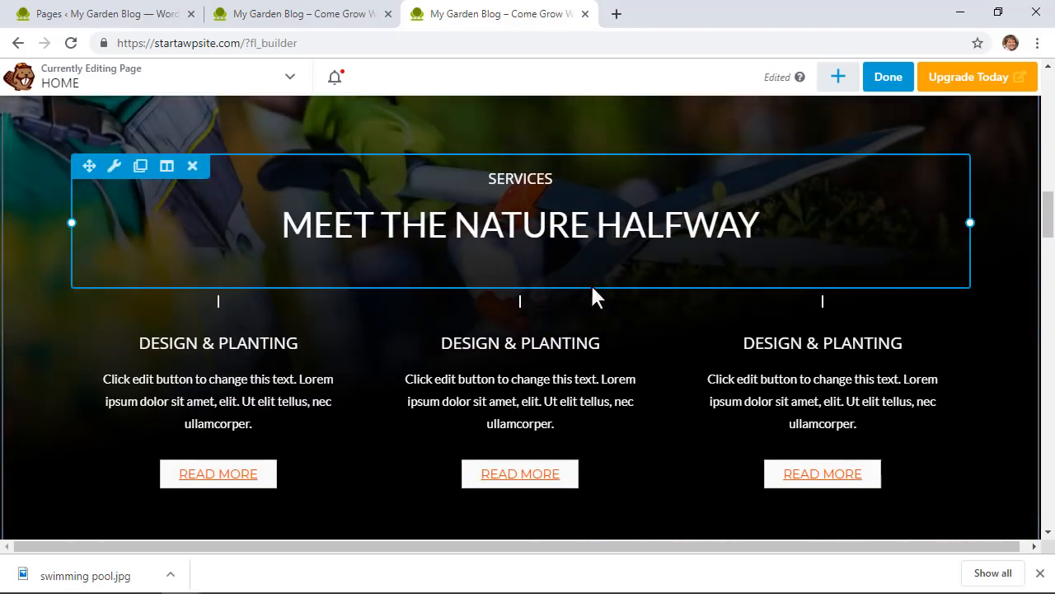
Step: Duplicate About Us's green Read More button into the first Design & Planting column
scroll(594, 299, down, 5)
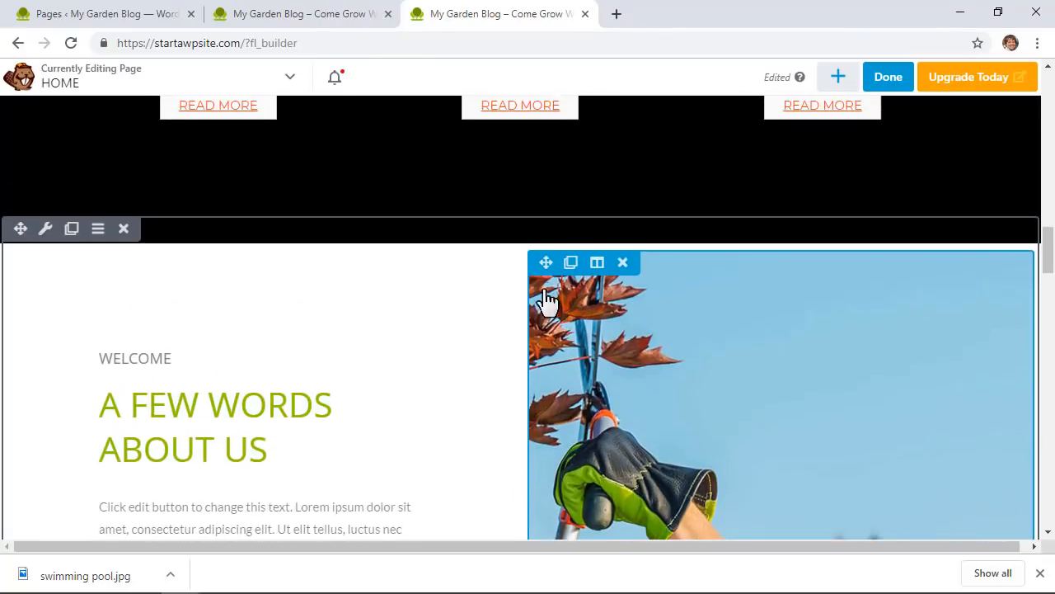
scroll(412, 299, up, 1)
scroll(412, 299, up, 1)
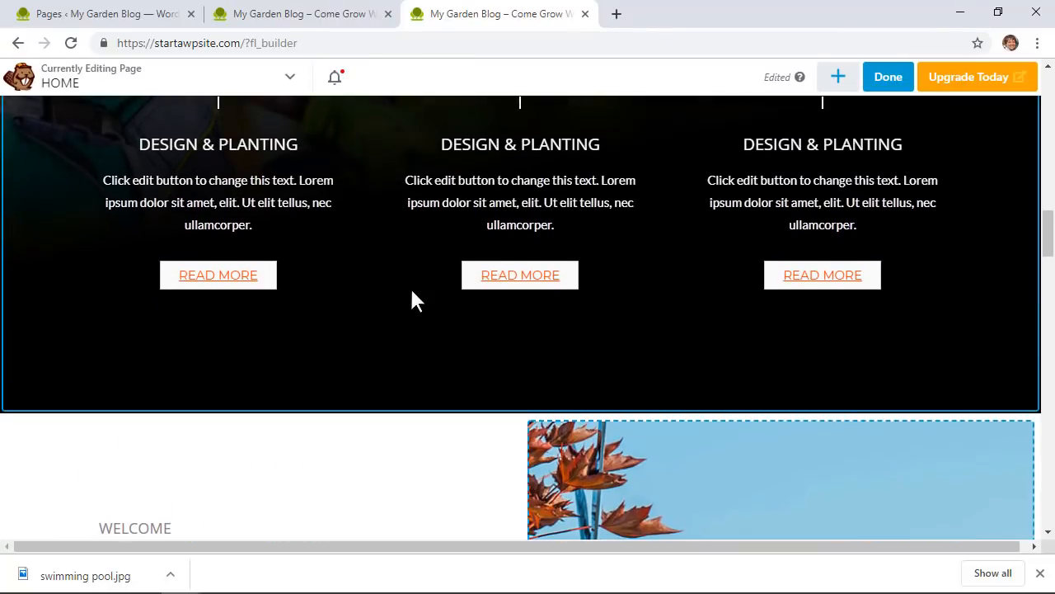
scroll(74, 299, up, 2)
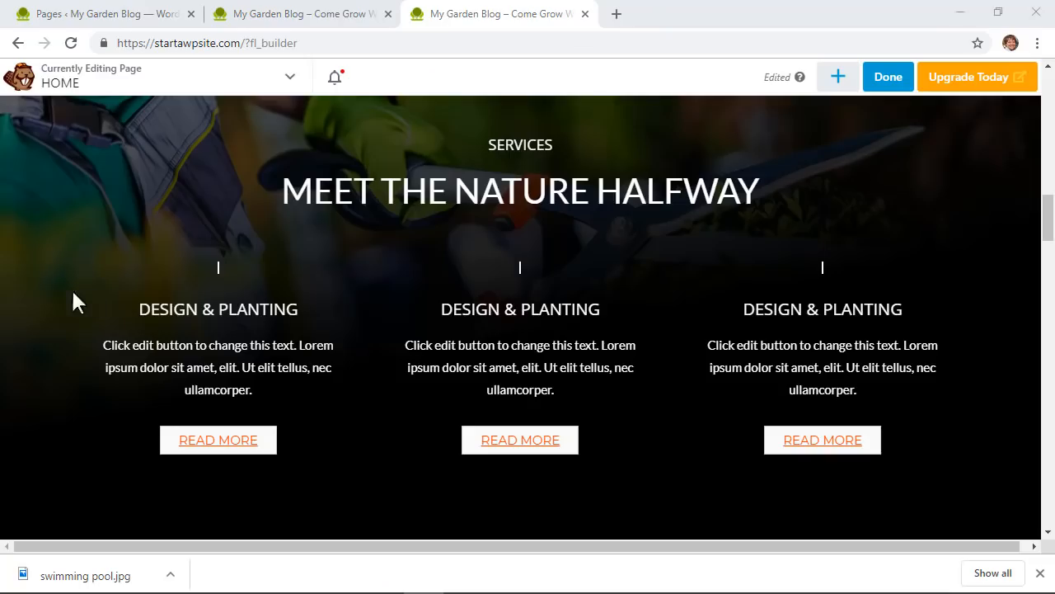
scroll(143, 308, down, 1)
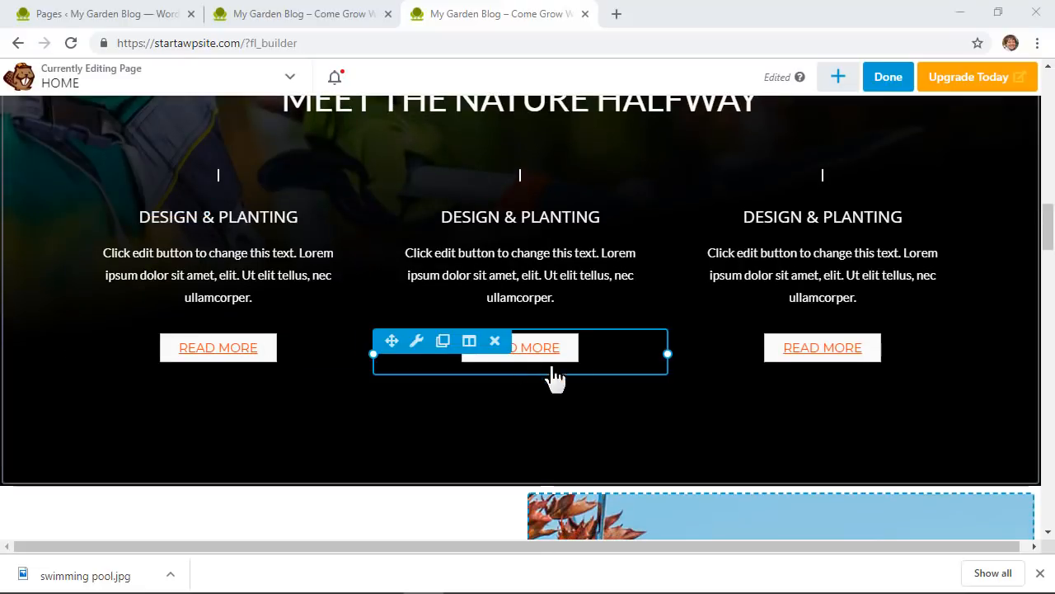
scroll(401, 419, down, 6)
scroll(401, 419, down, 1)
mouse_move(195, 341)
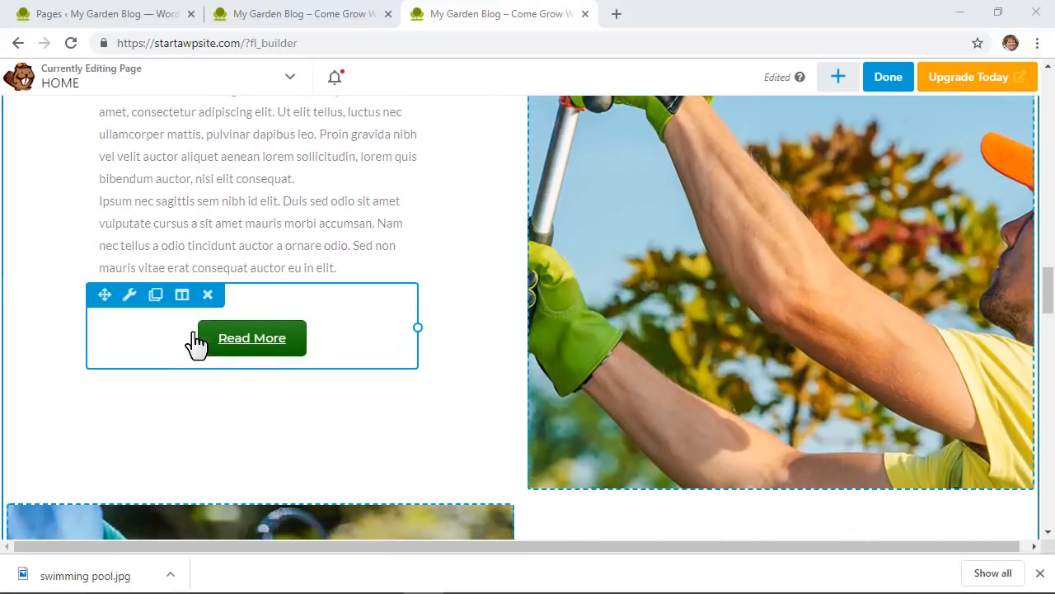
click(155, 300)
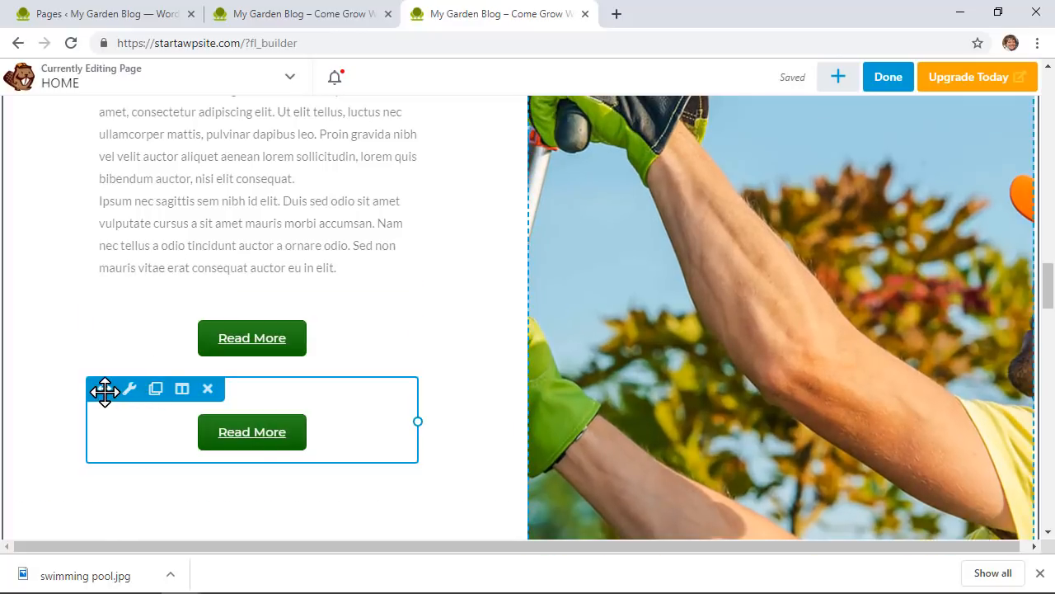
drag(104, 388, 230, 258)
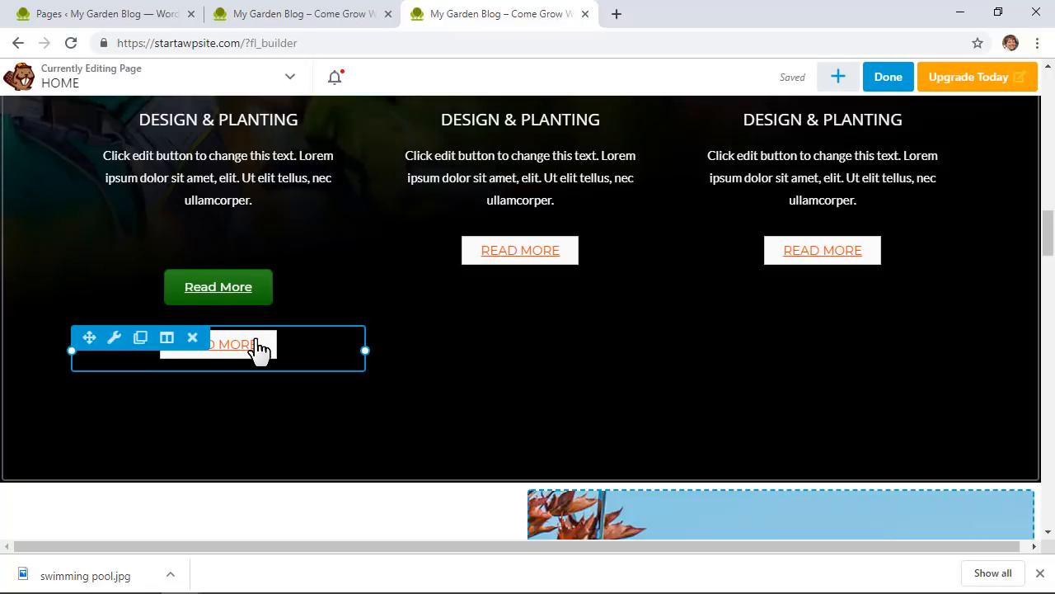
Step: Delete the first column's white READ MORE, then give the middle column a green Read More, deleting its white one
click(193, 338)
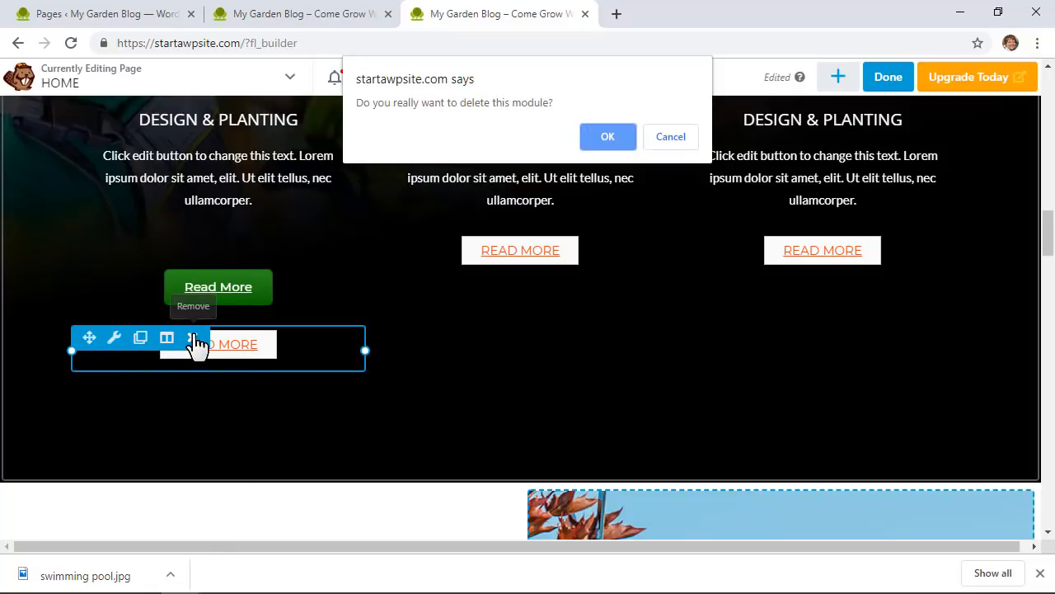
click(608, 137)
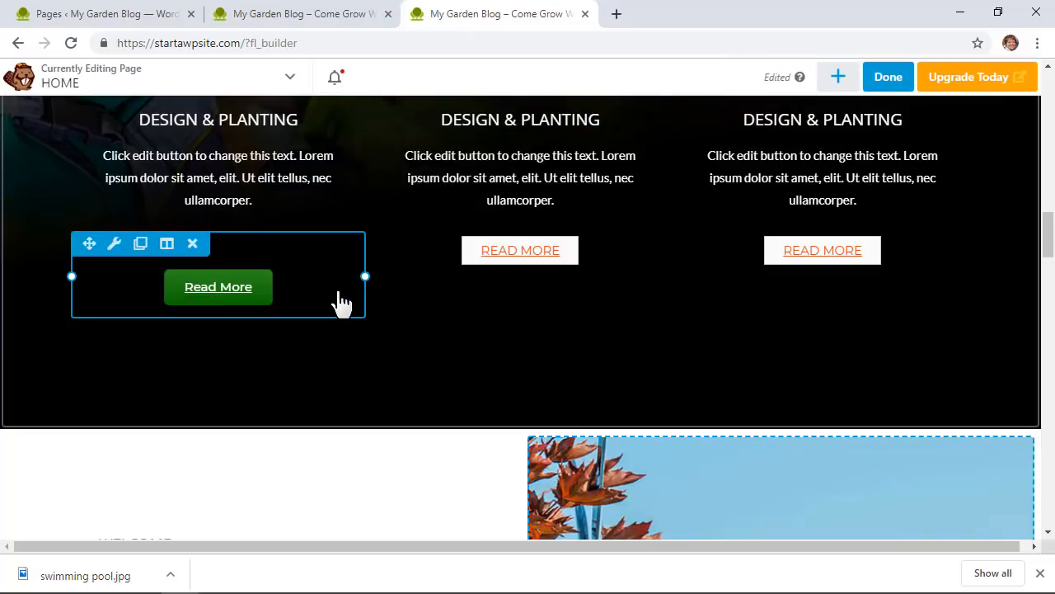
click(140, 244)
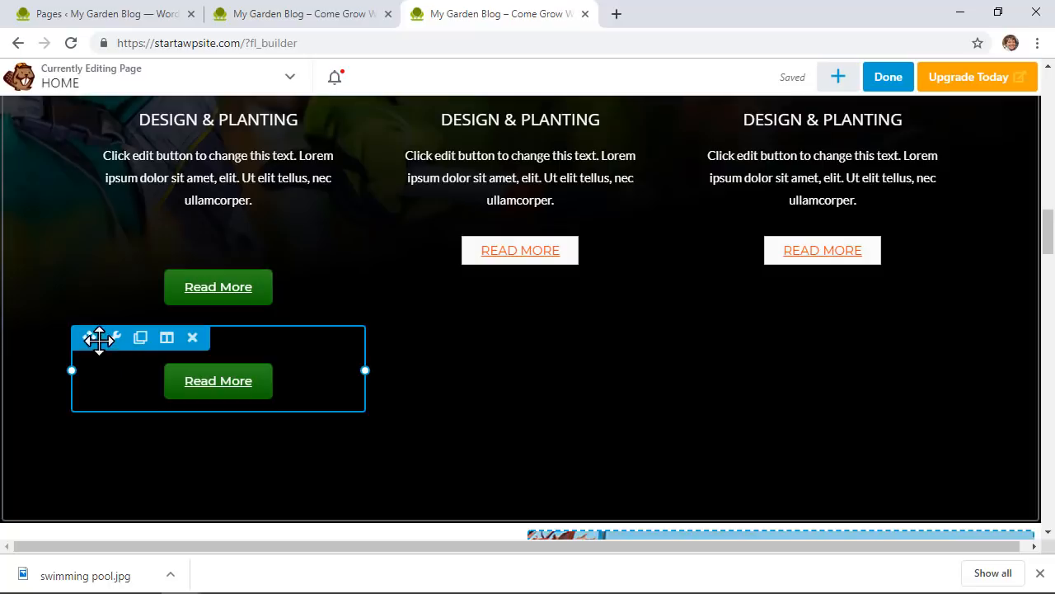
drag(87, 338, 516, 247)
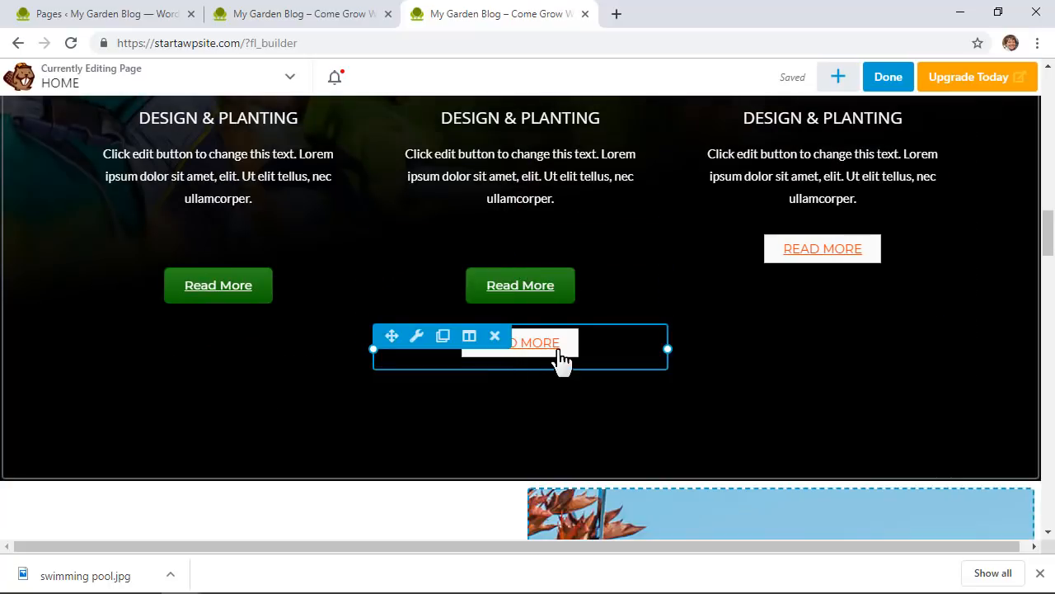
click(494, 336)
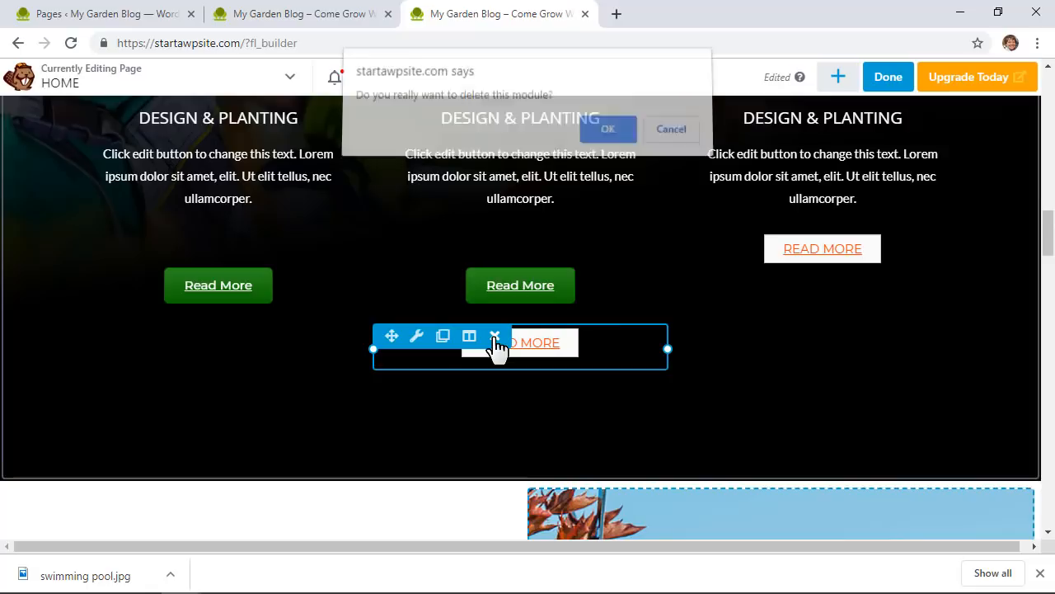
click(604, 140)
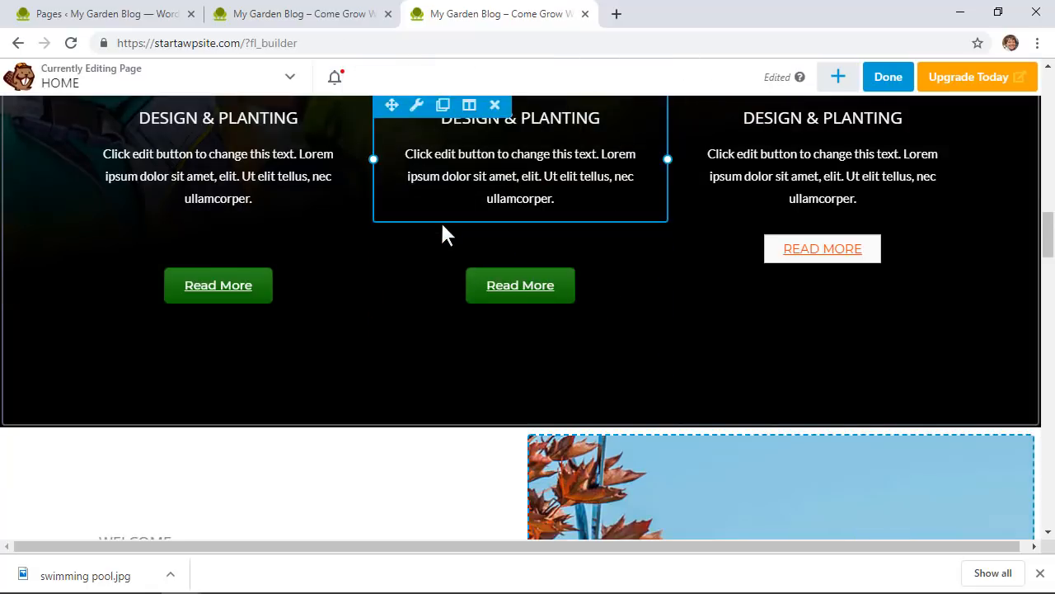
Step: Copy the green Read More into the third Services column and delete its old READ MORE
click(443, 244)
drag(412, 365, 813, 266)
click(797, 336)
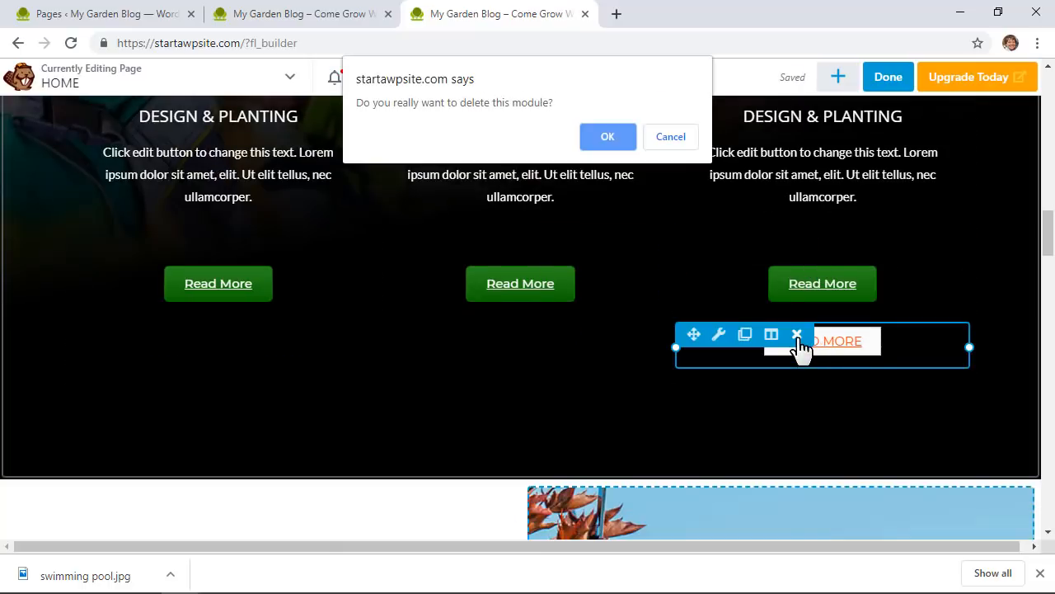
click(617, 144)
scroll(683, 401, up, 4)
scroll(679, 394, up, 2)
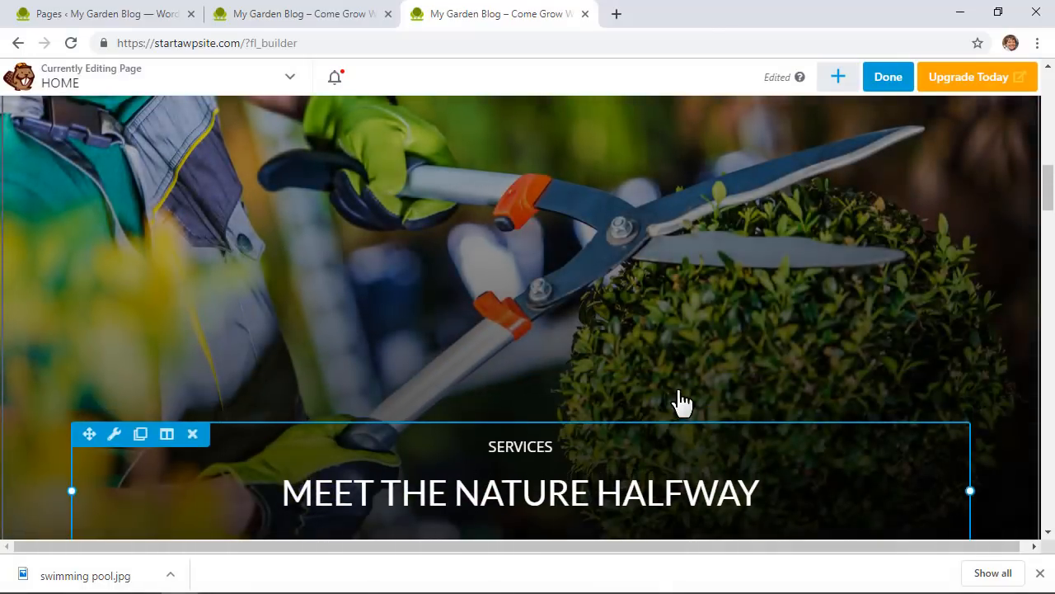
scroll(679, 394, down, 6)
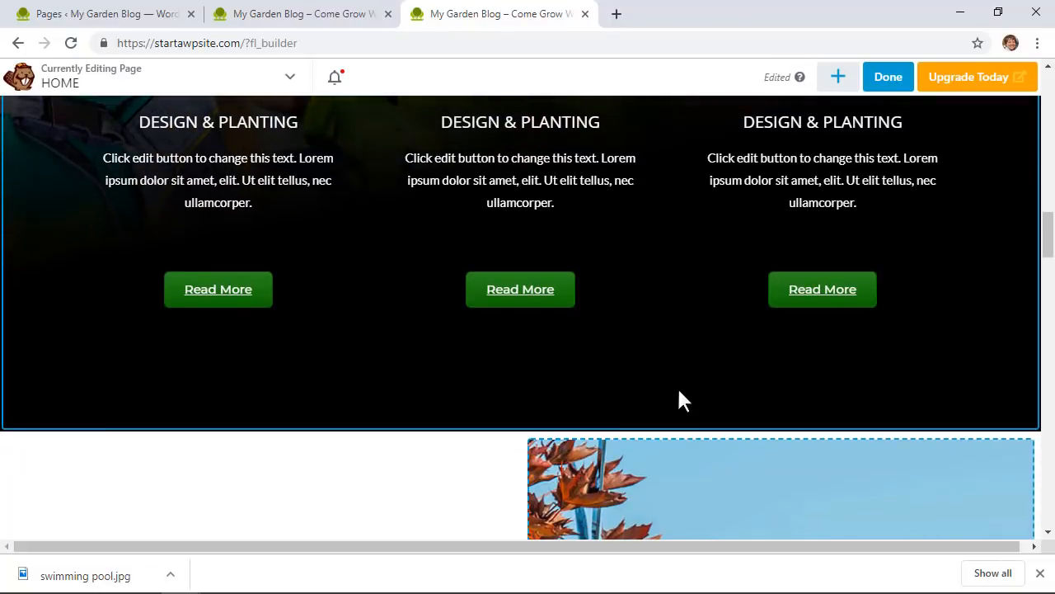
Step: Change the left and middle Read More buttons' top margin from 50 to 30 px
scroll(461, 360, up, 1)
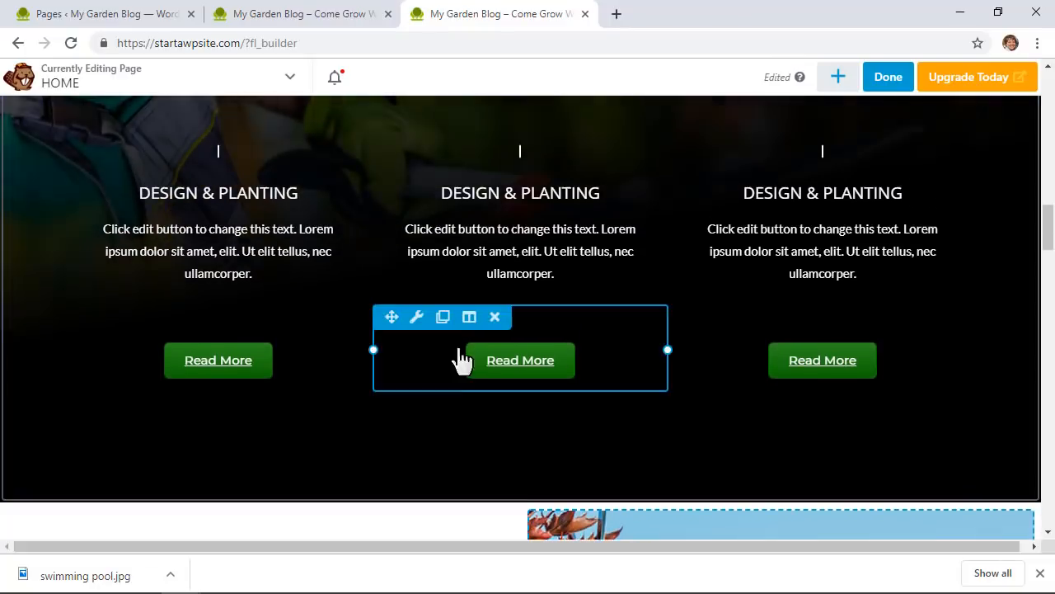
click(317, 354)
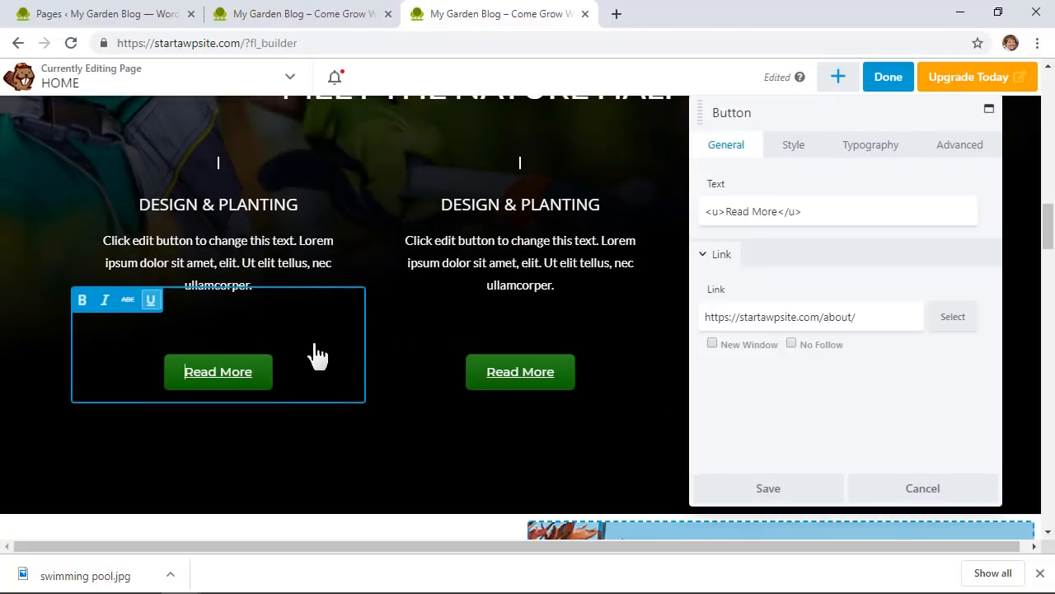
click(956, 148)
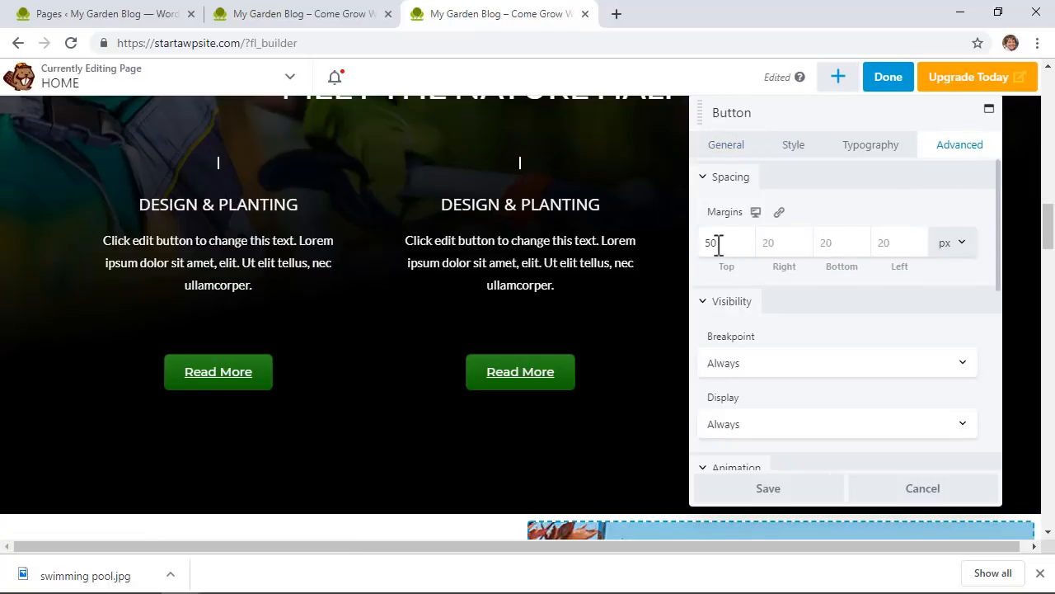
drag(718, 244, 708, 245)
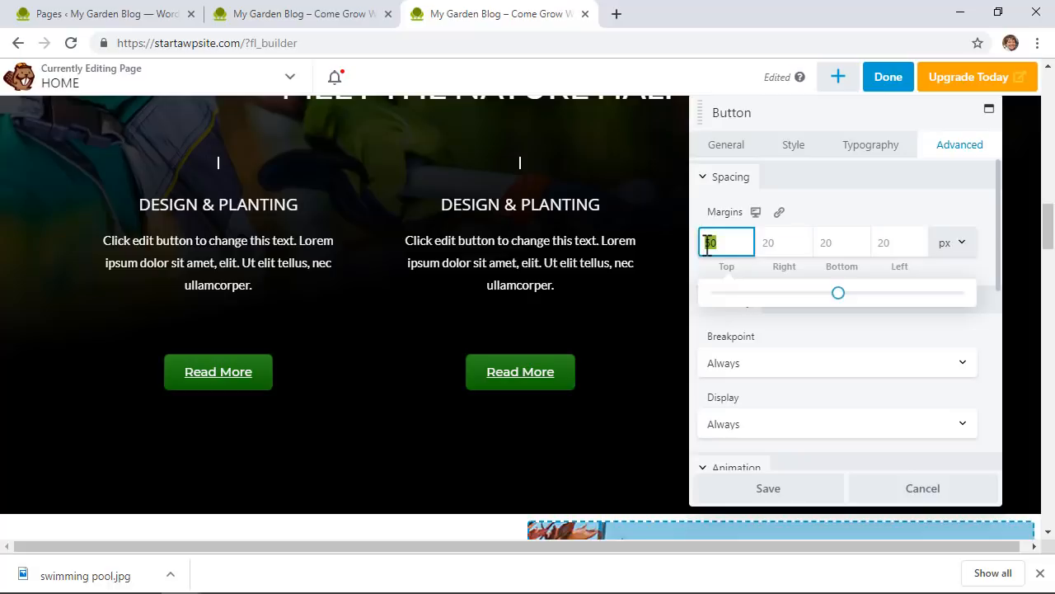
text(30)
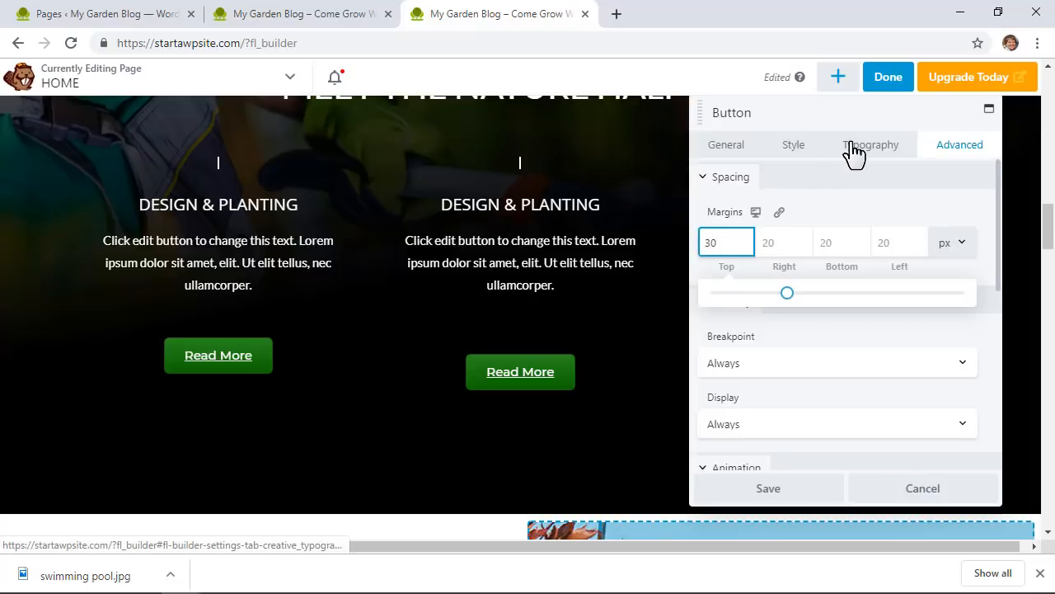
click(628, 389)
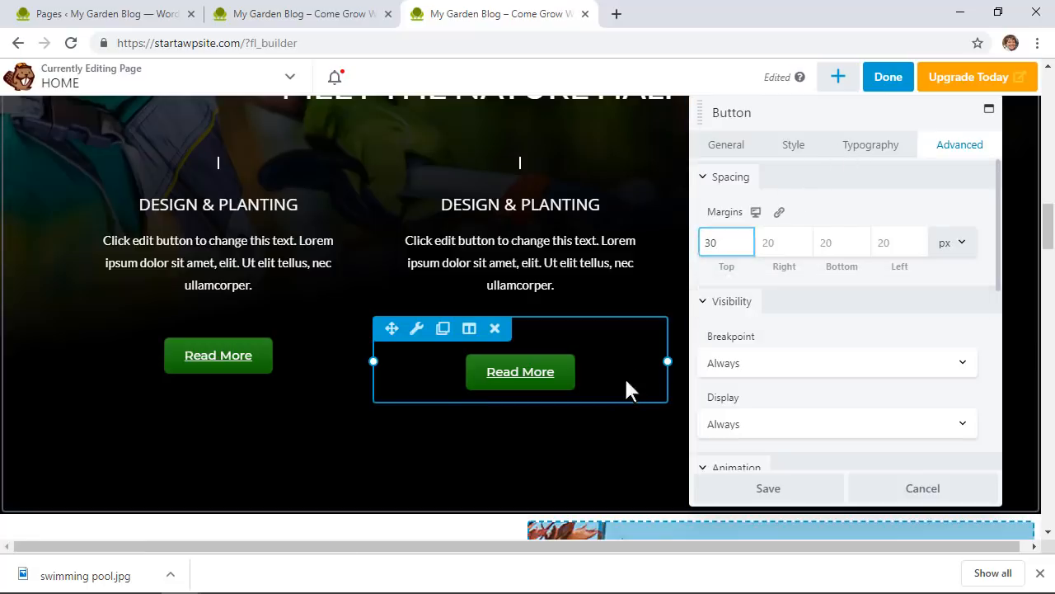
click(948, 150)
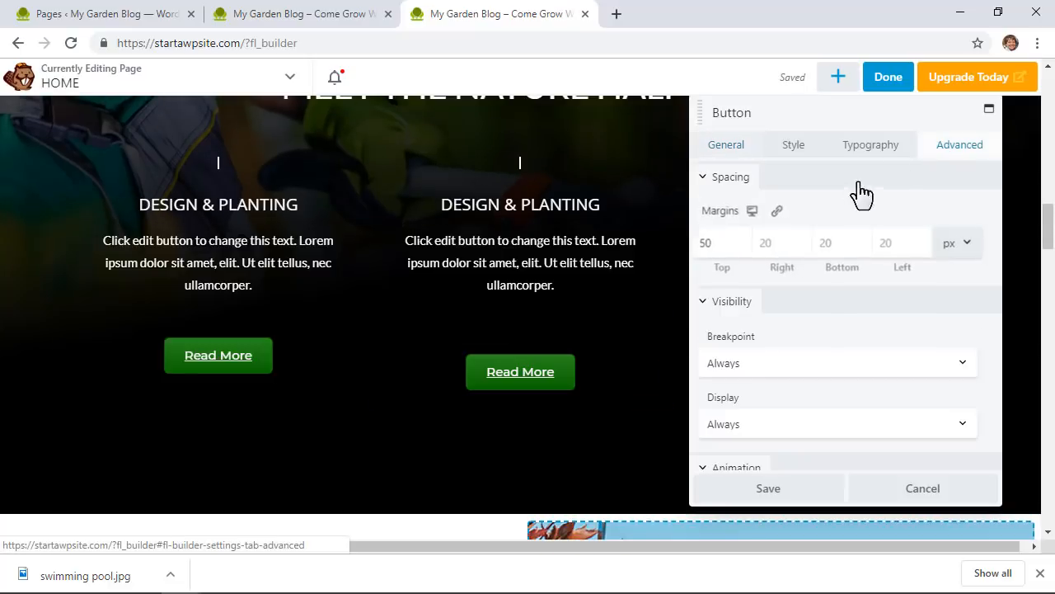
click(728, 243)
drag(728, 243, 681, 245)
text(30)
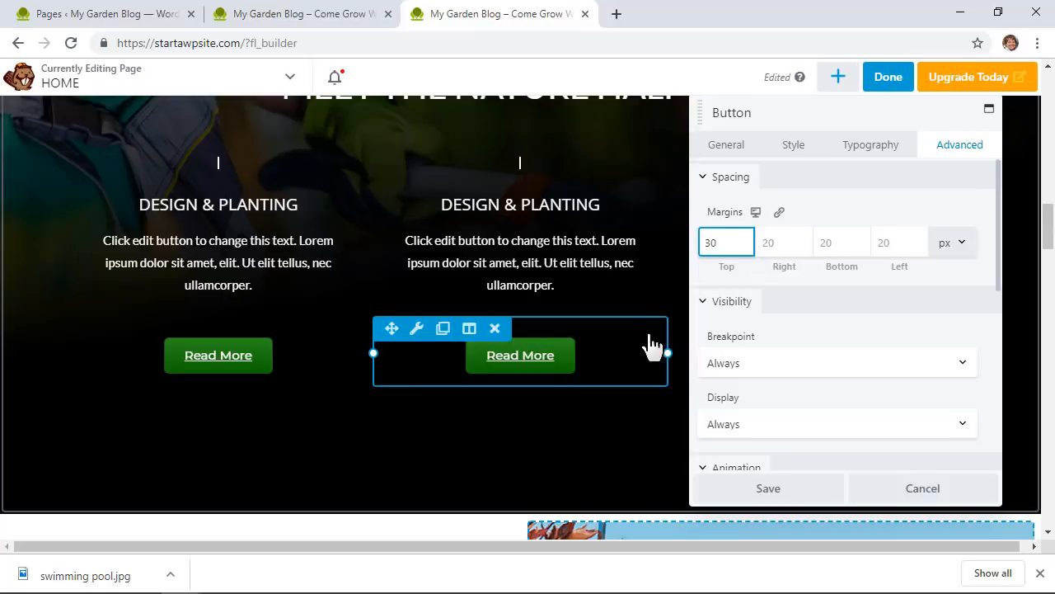
Step: Lower the right Read More button's top margin to 30 px and save the changes
drag(803, 104, 257, 100)
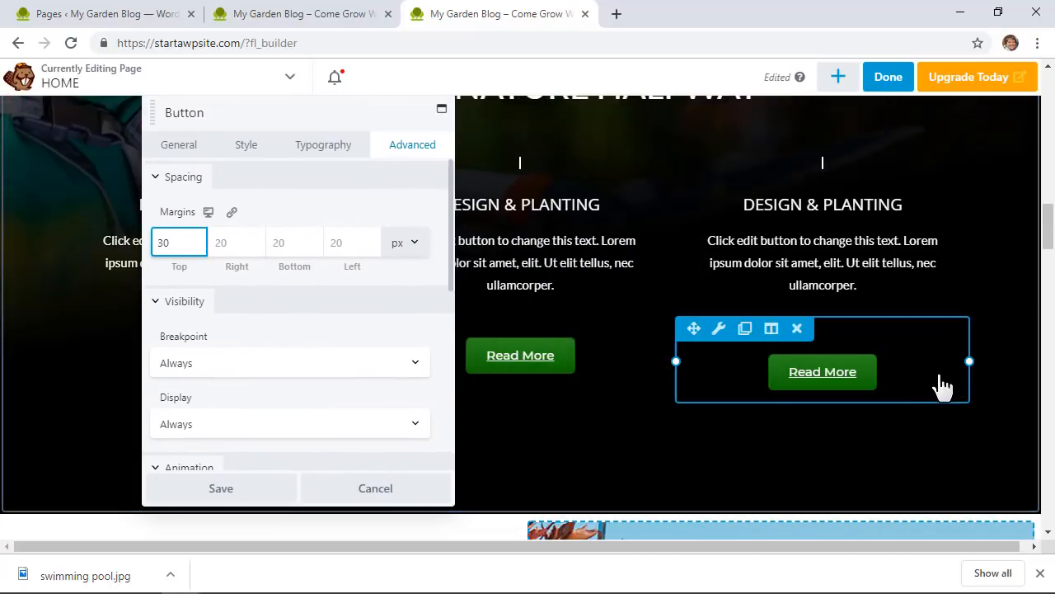
click(932, 384)
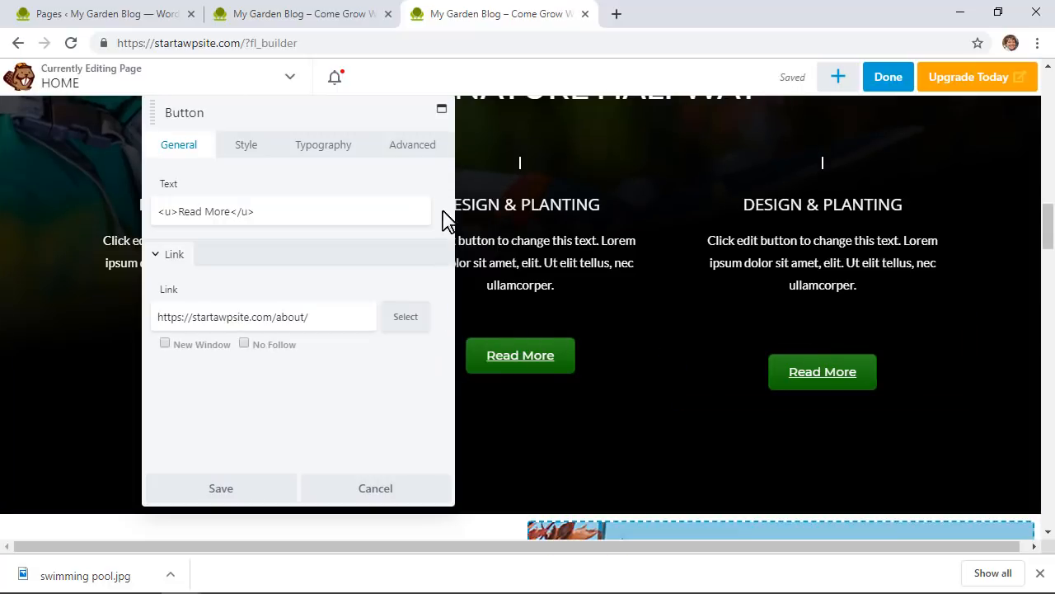
click(412, 144)
click(172, 245)
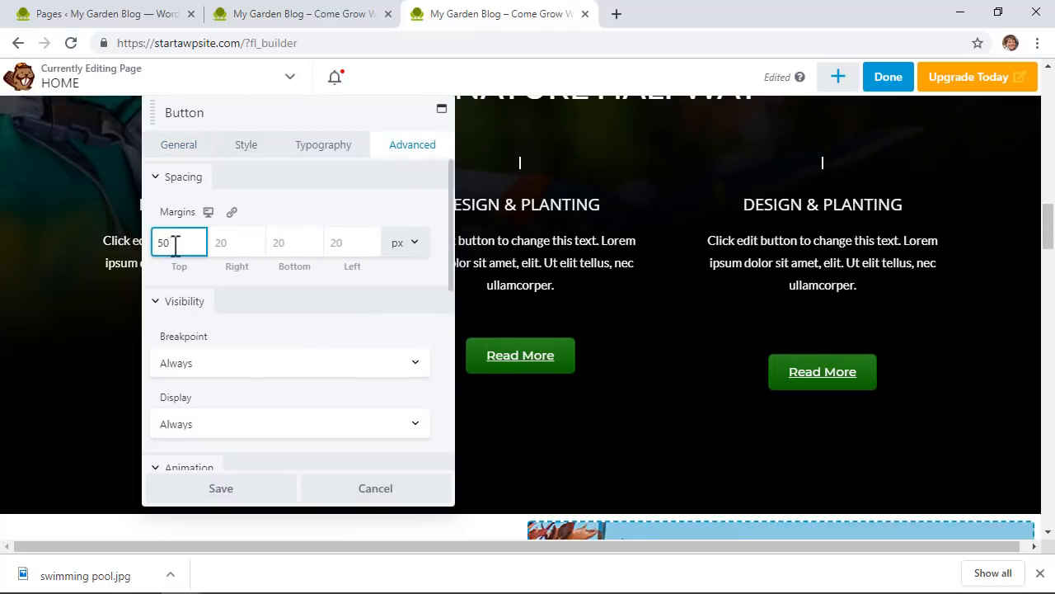
drag(172, 245, 142, 237)
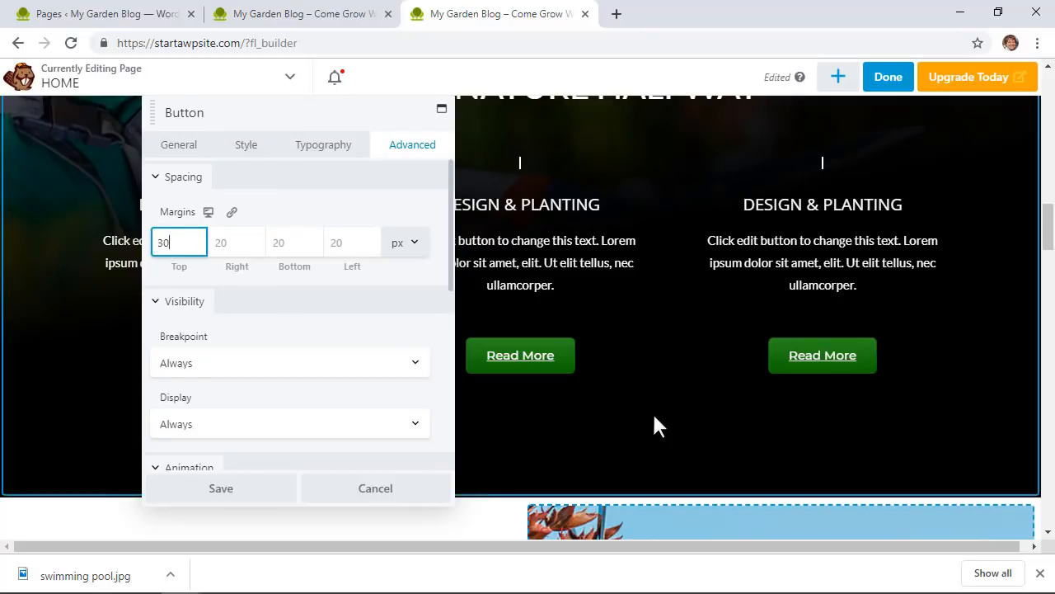
click(258, 488)
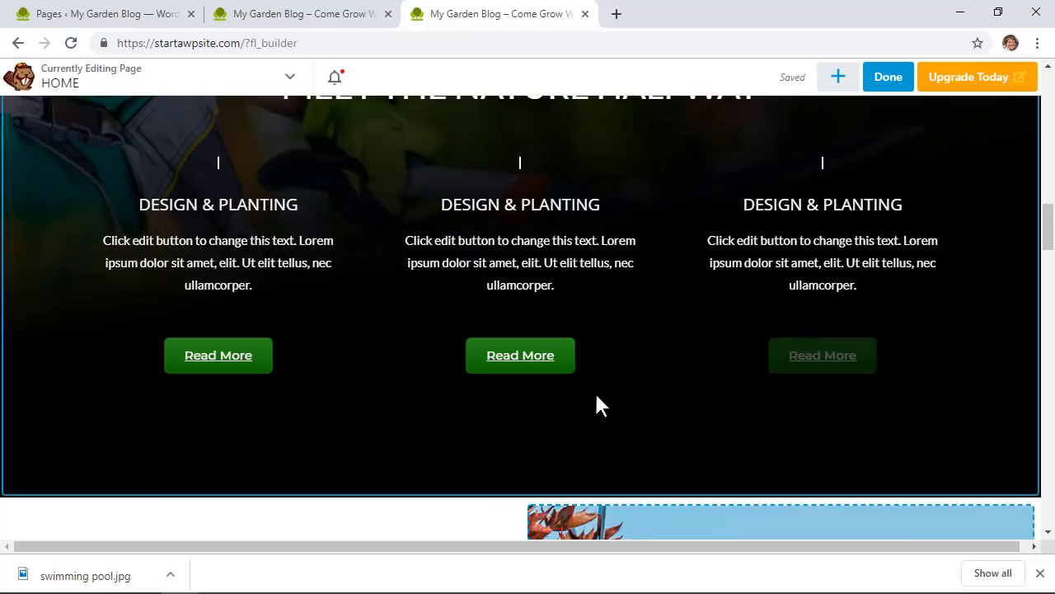
scroll(595, 404, up, 5)
scroll(596, 407, up, 2)
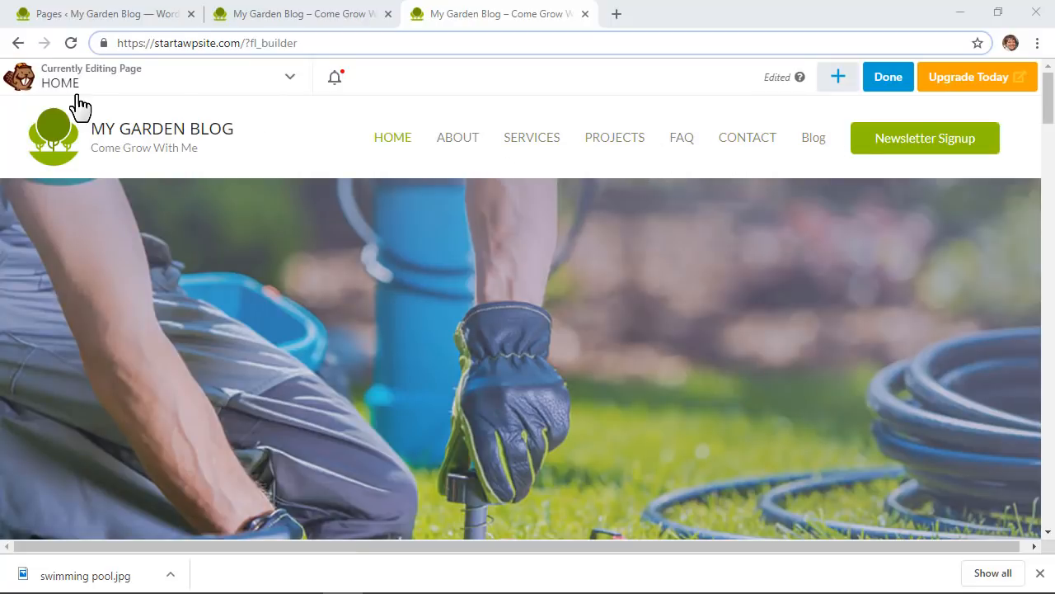
Step: Publish the home page changes and return to the My Garden Blog dashboard
click(890, 79)
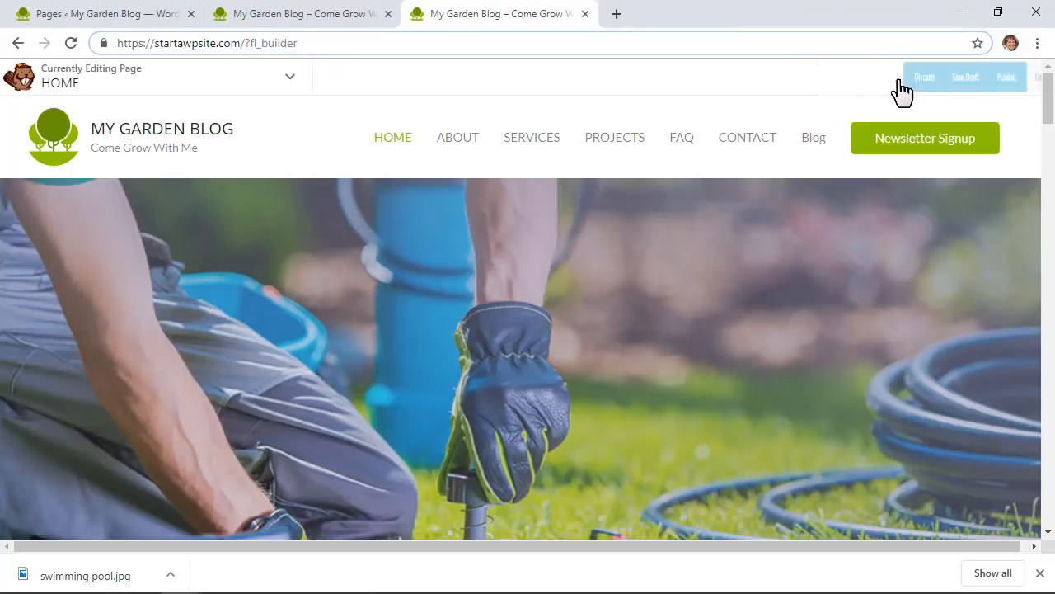
click(945, 82)
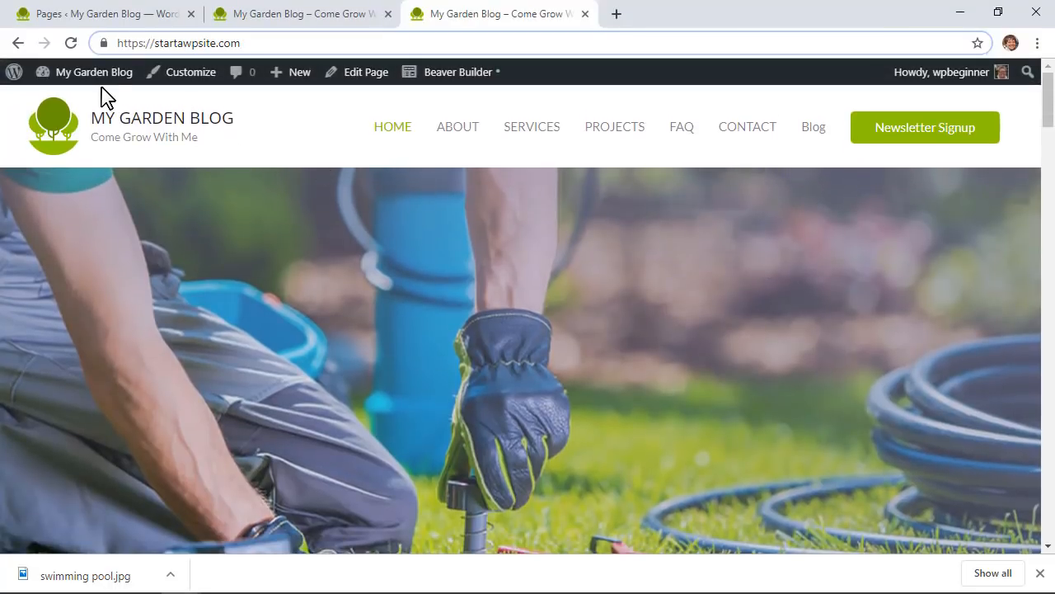
mouse_move(88, 83)
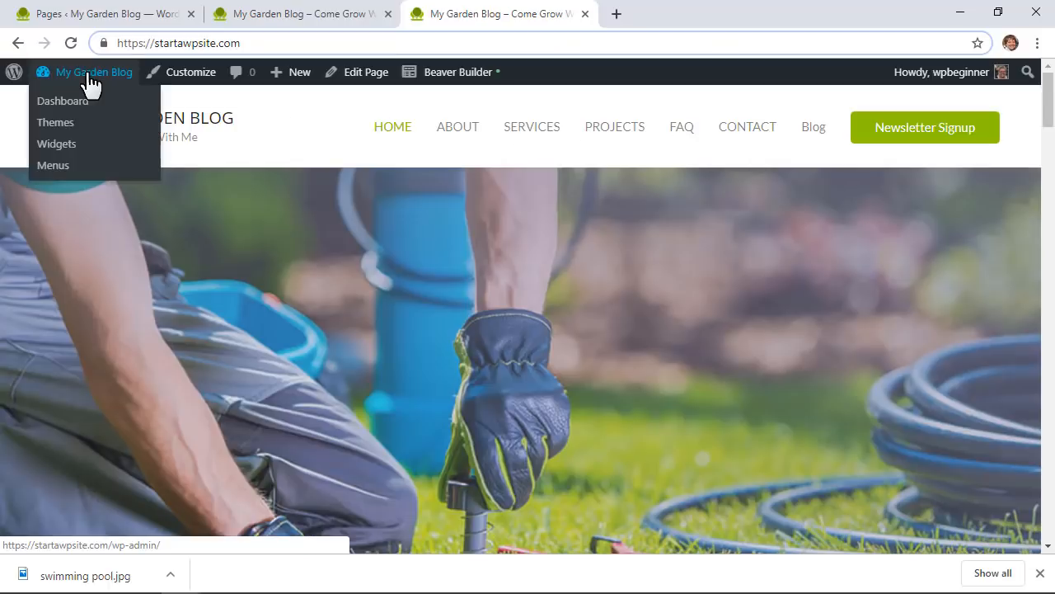
click(66, 102)
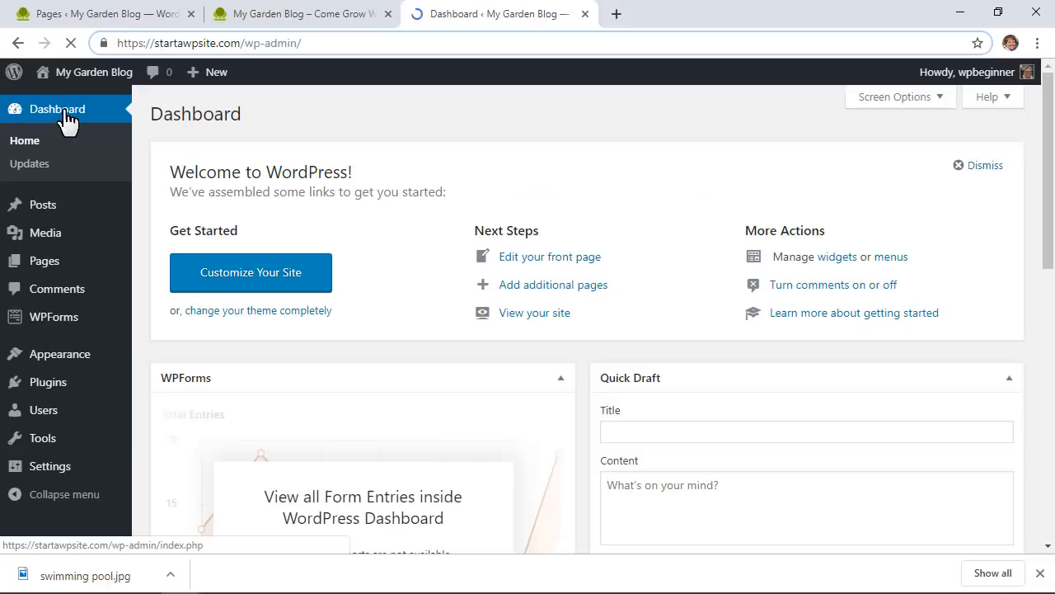
Step: Close the extra browser tabs and go to Appearance > Menus
click(191, 16)
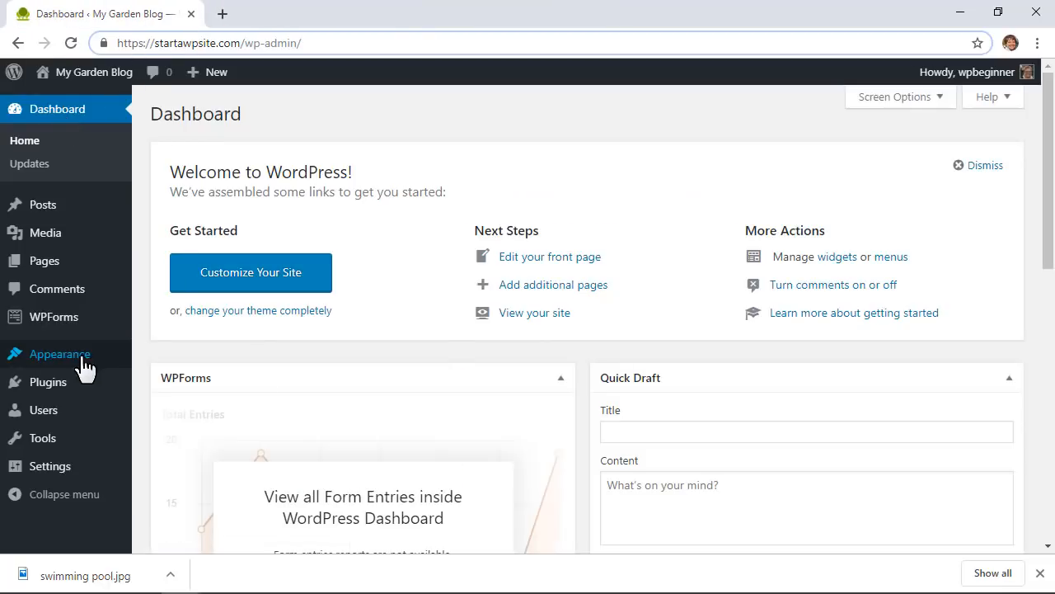
mouse_move(62, 367)
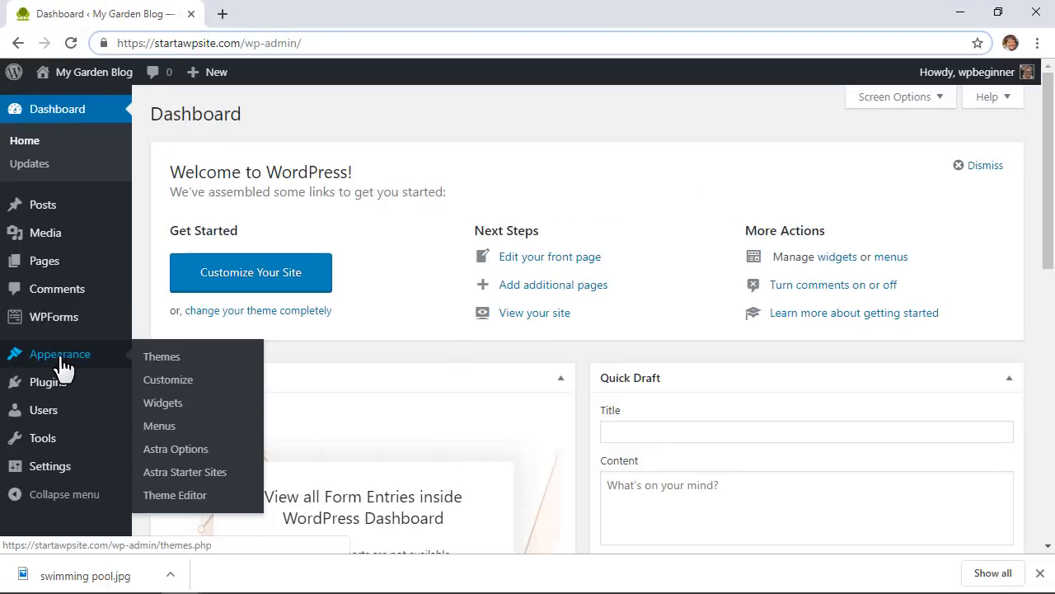
click(160, 426)
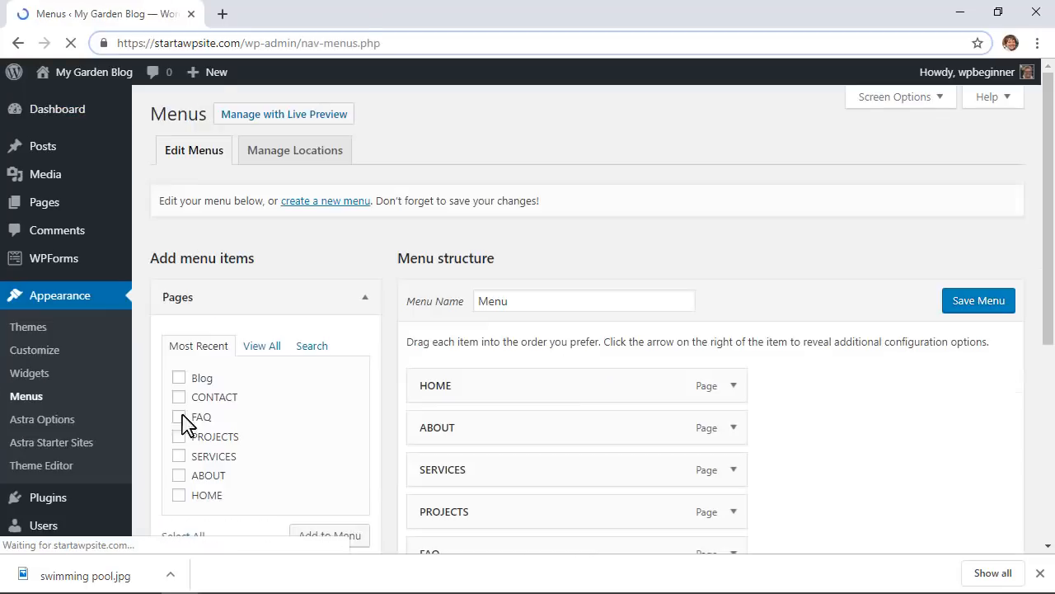
Step: Remove PROJECTS and SERVICES from the menu and move ABOUT below FAQ
click(1041, 572)
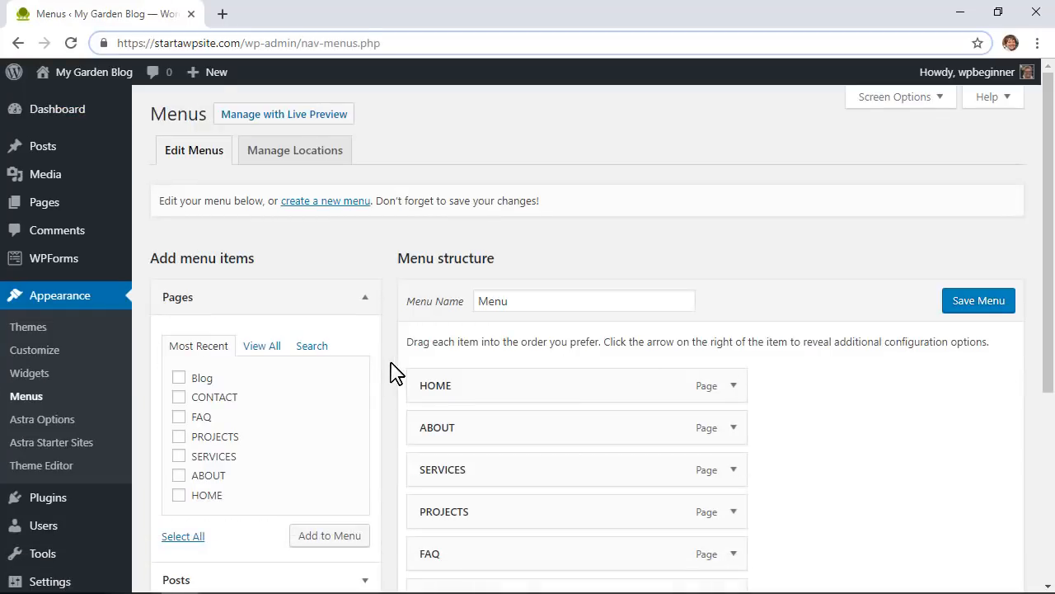
scroll(395, 373, down, 2)
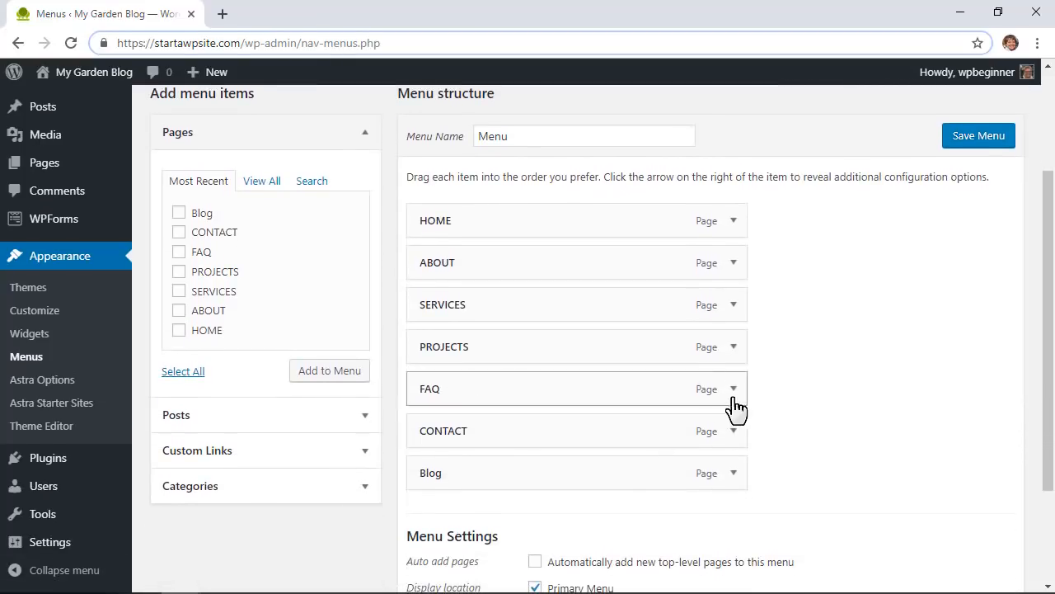
click(734, 347)
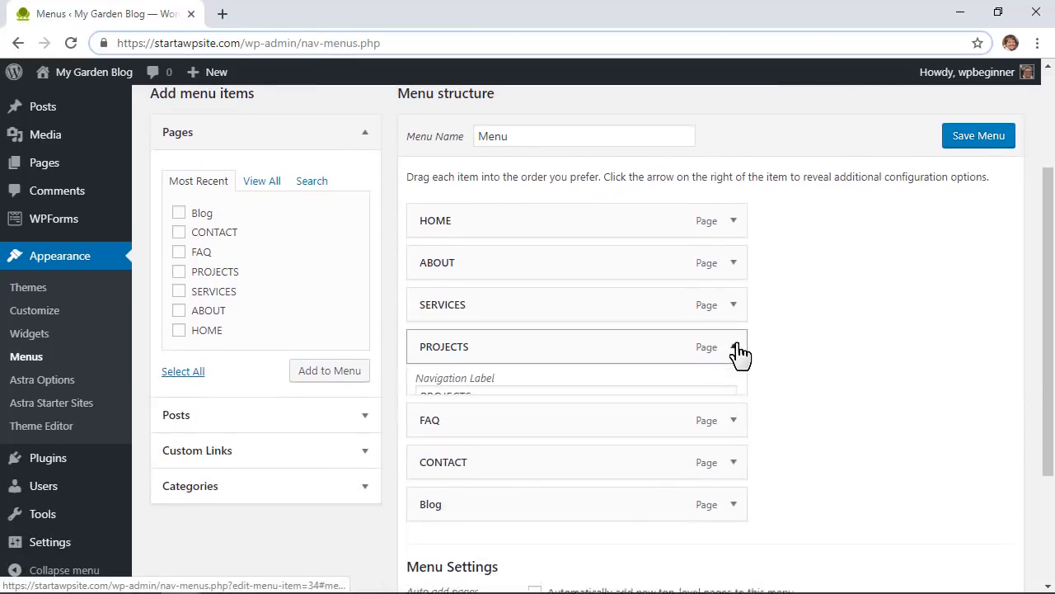
click(434, 496)
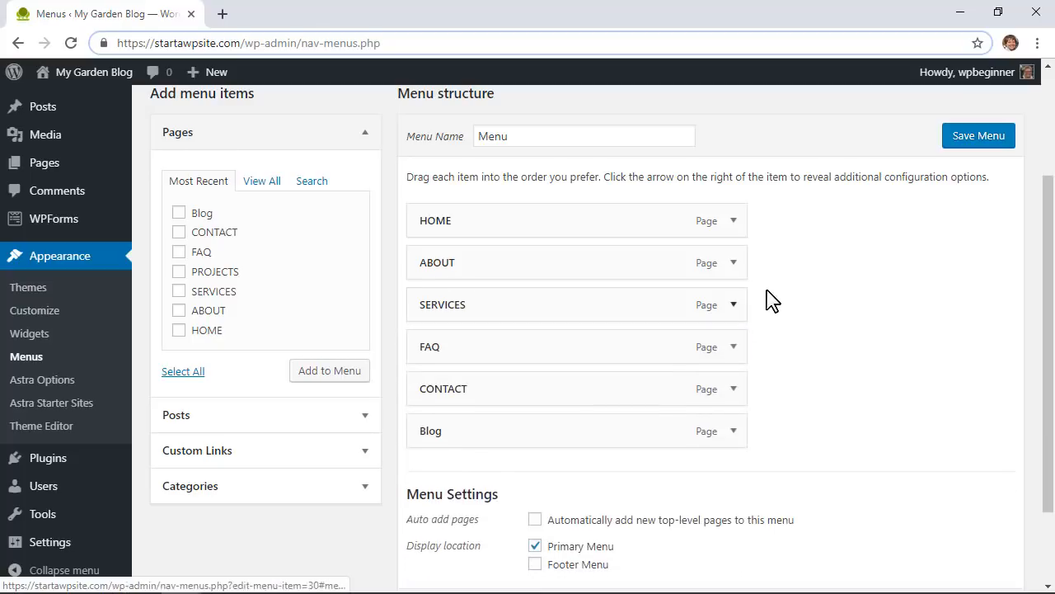
click(734, 305)
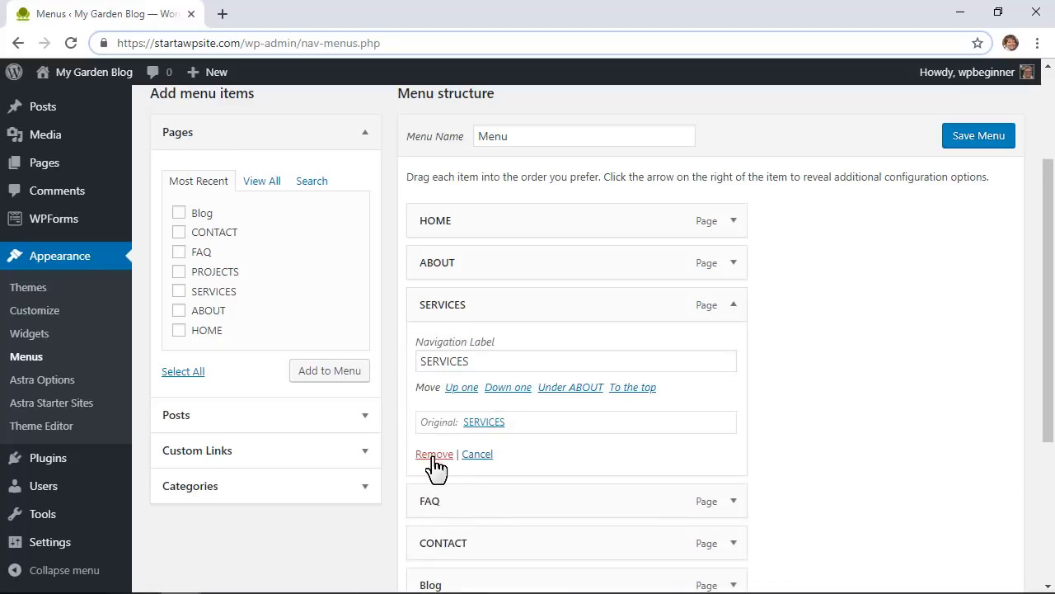
click(430, 454)
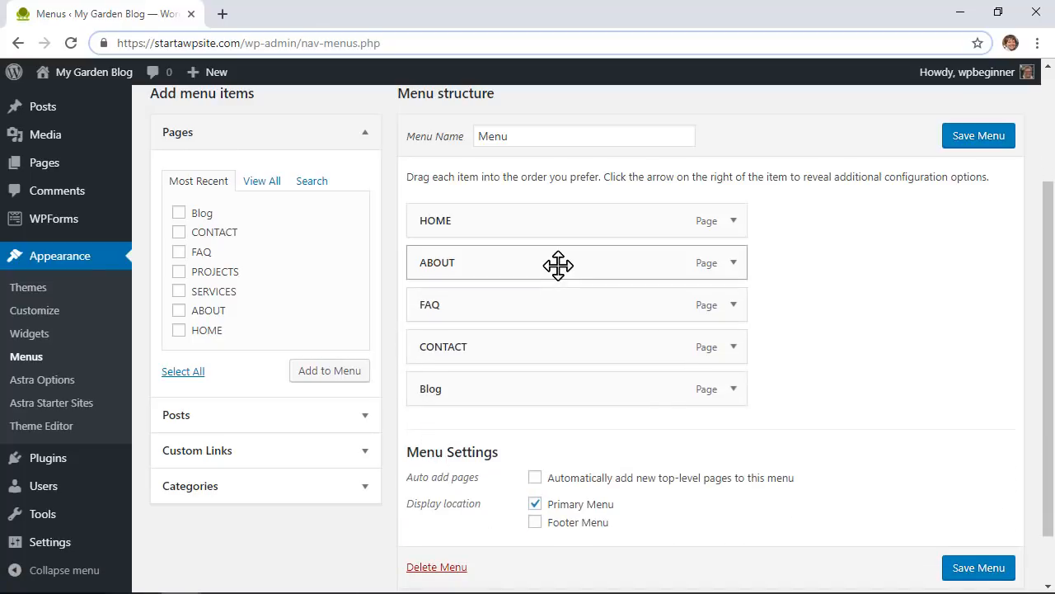
drag(558, 264, 563, 353)
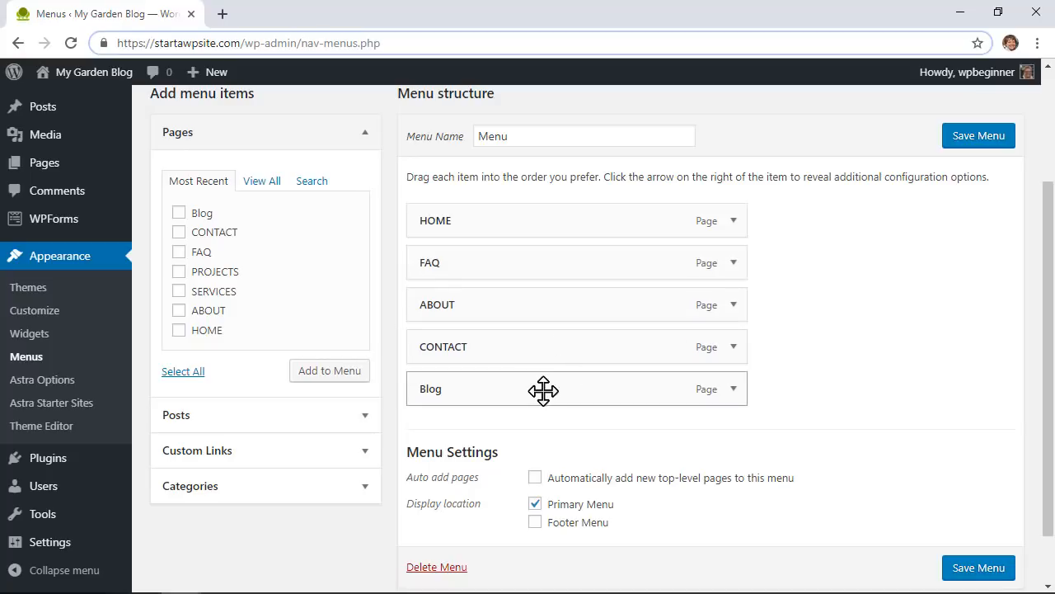
Step: Change the Blog item's navigation label to BLOG and save the menu
click(734, 390)
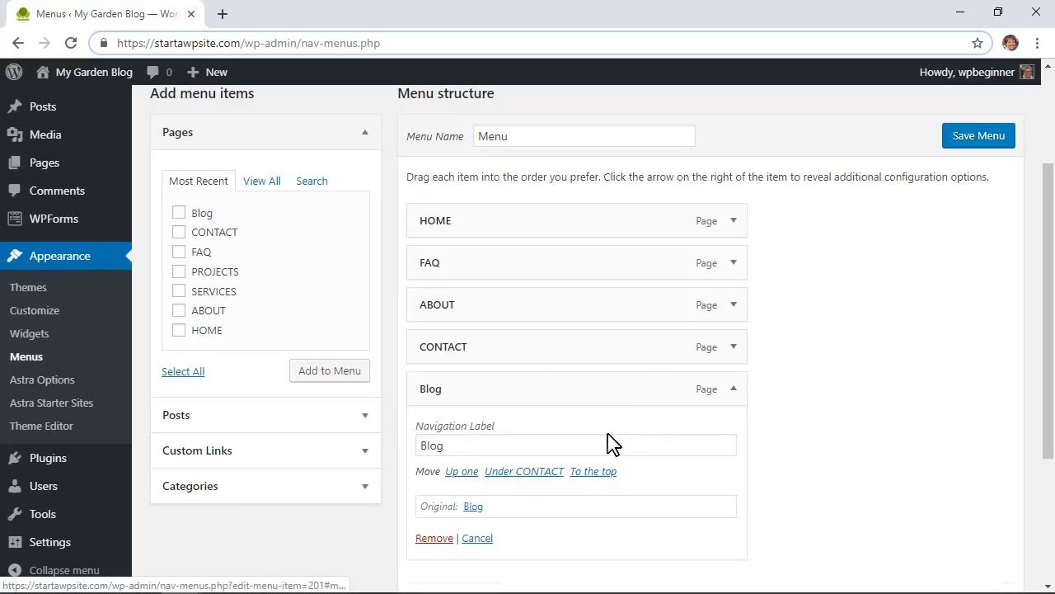
double_click(465, 445)
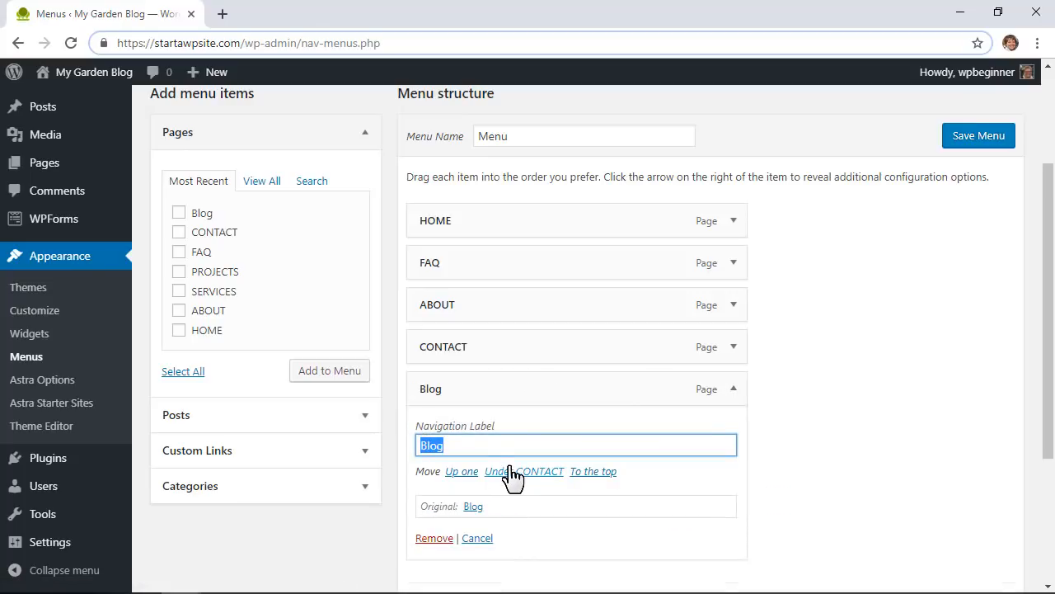
text(BLOG)
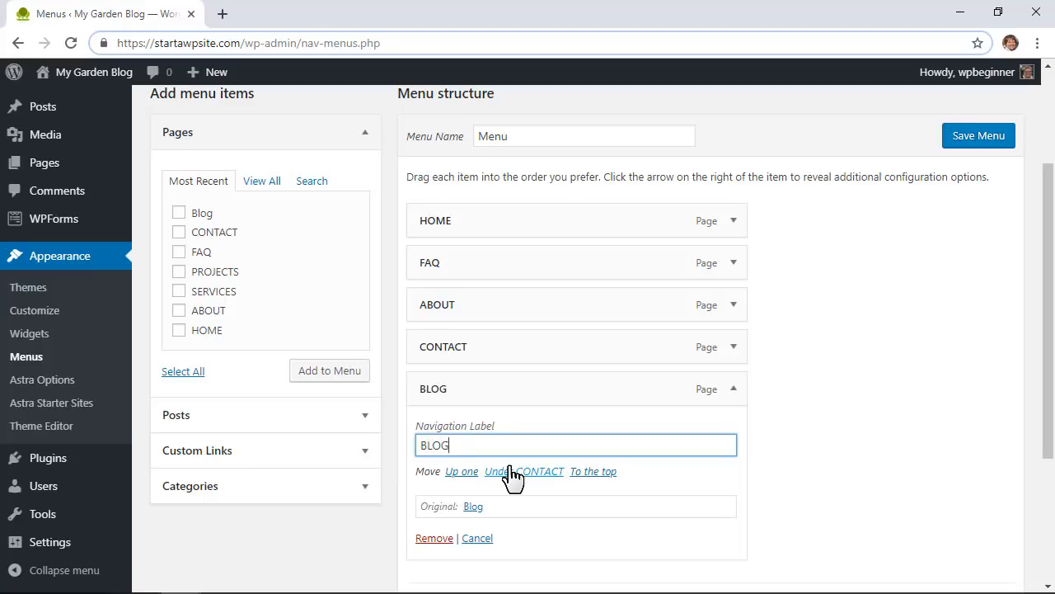
click(900, 471)
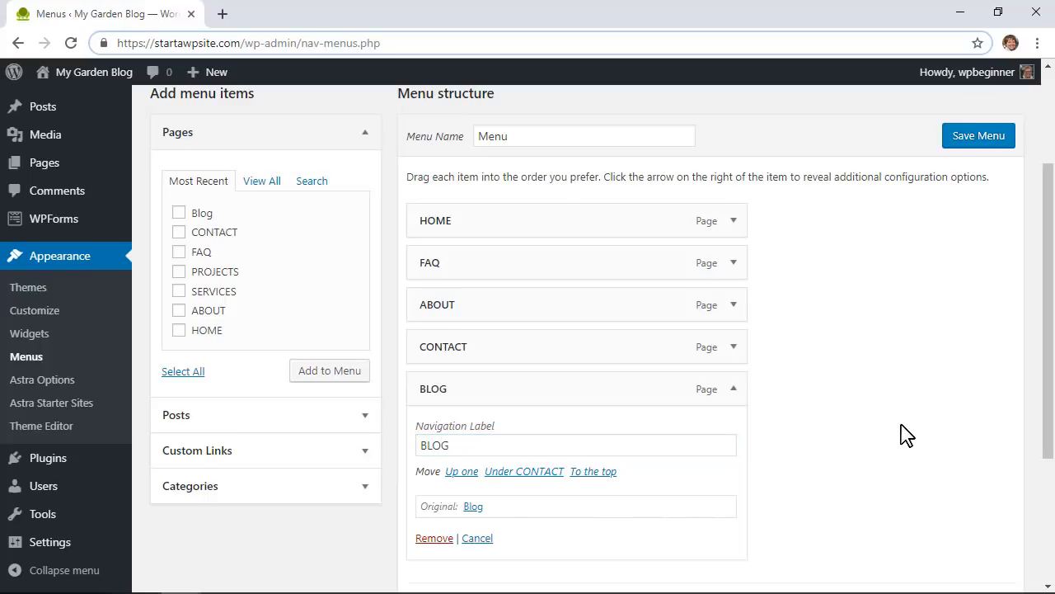
click(971, 138)
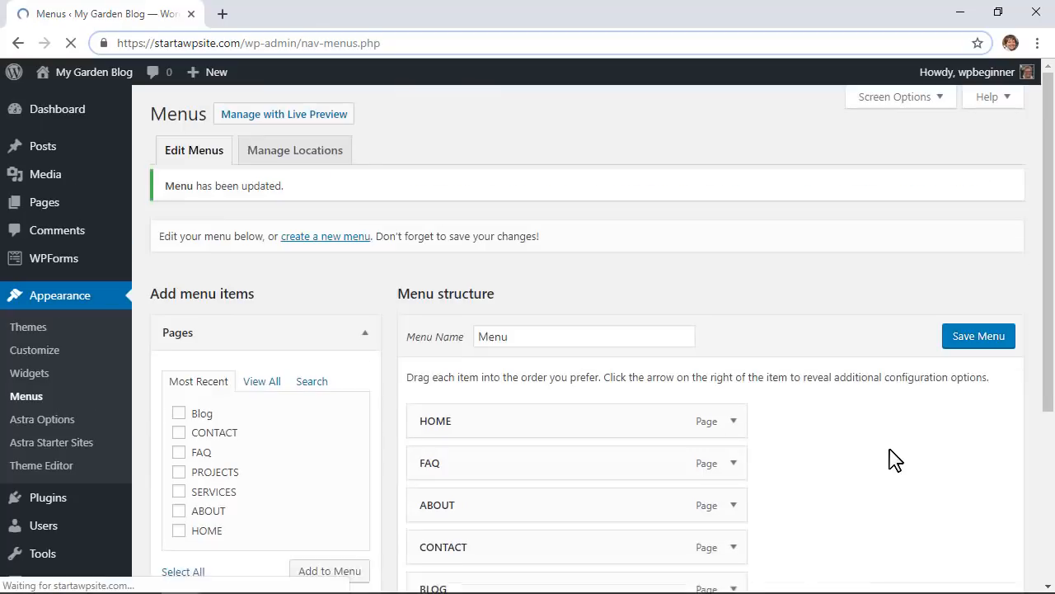
scroll(882, 455, down, 1)
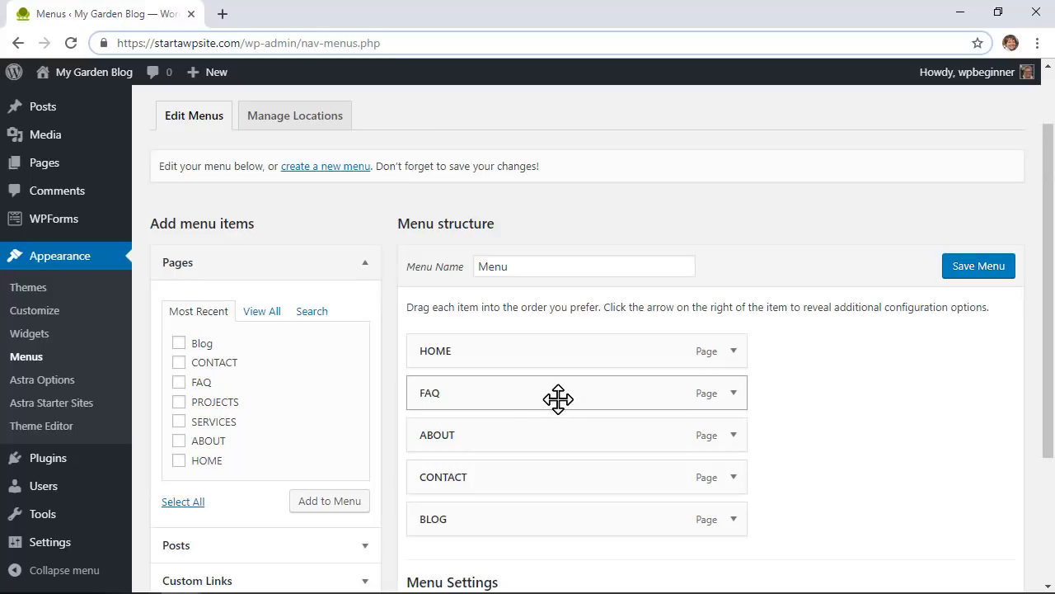
Step: Leave the Footer Menu unassigned under Manage Locations and go back to Edit Menus
click(314, 122)
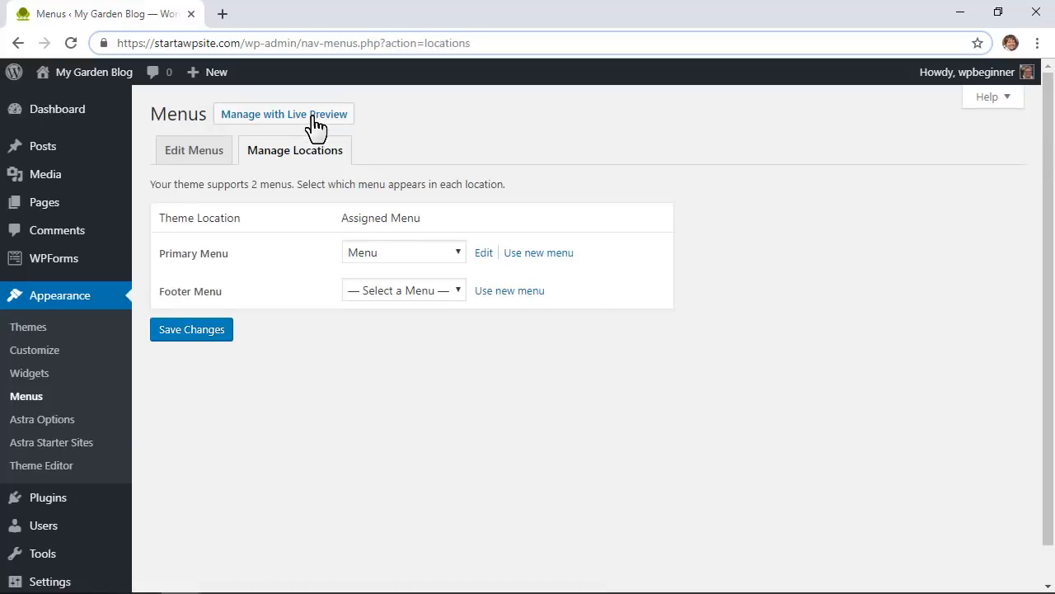
click(427, 292)
click(394, 309)
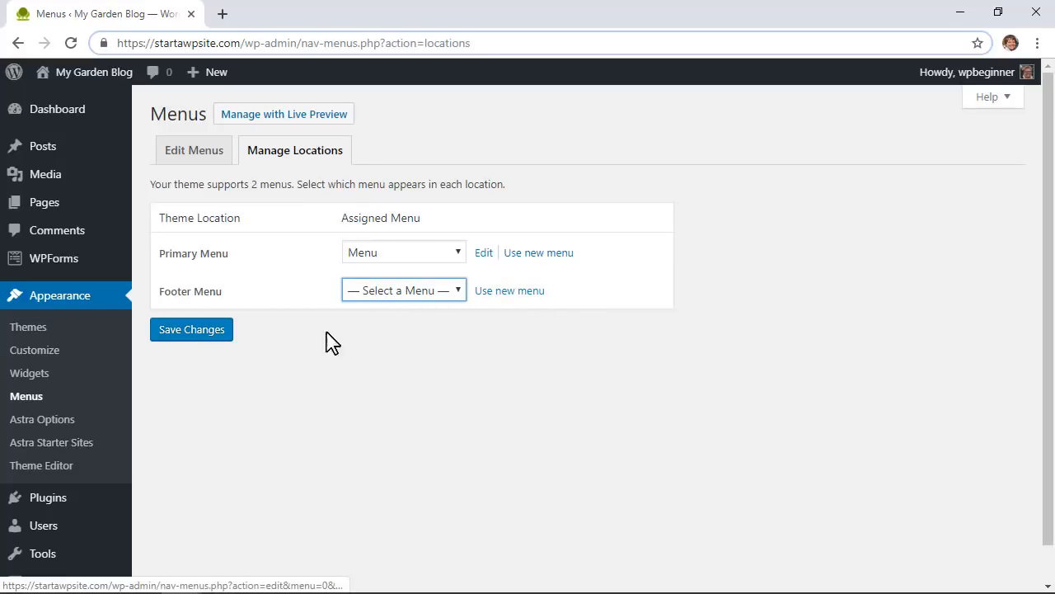
click(200, 152)
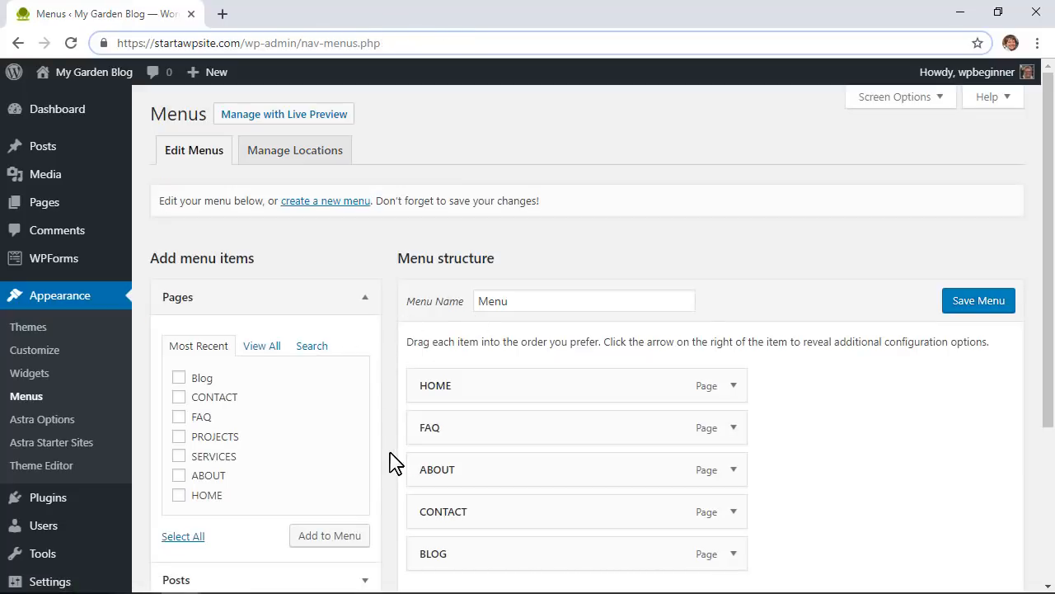
Step: Open the live site's homepage in a new tab and switch to it
scroll(394, 462, down, 1)
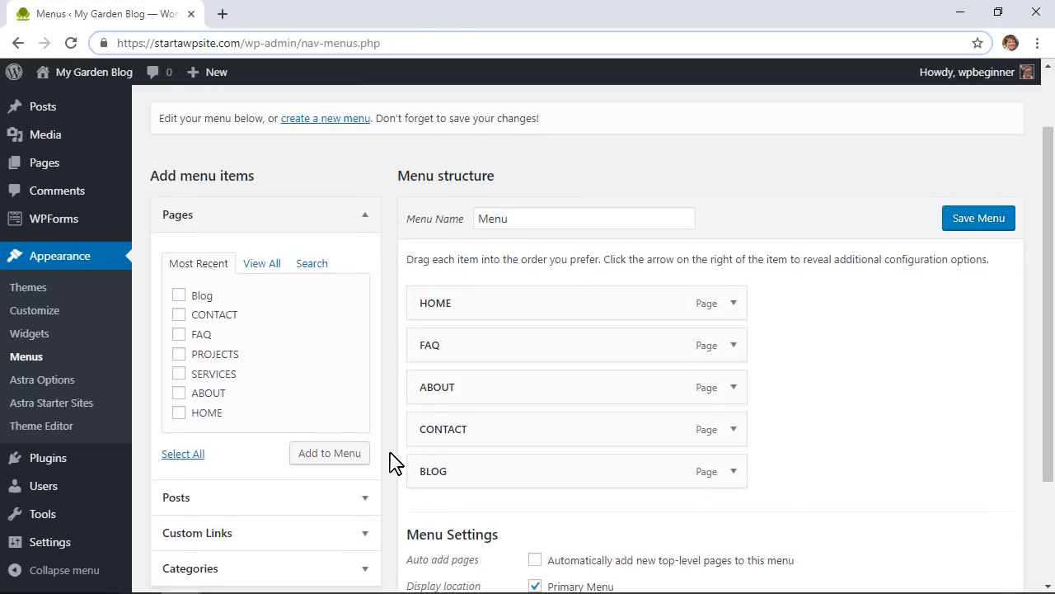
scroll(394, 462, up, 1)
mouse_move(111, 75)
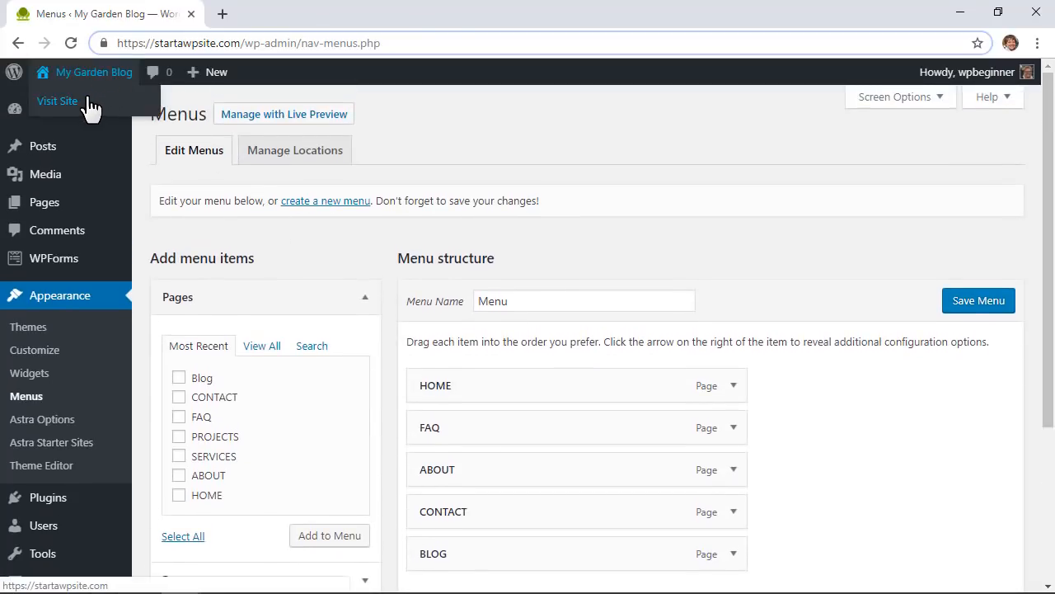
right_click(86, 101)
click(132, 111)
click(240, 16)
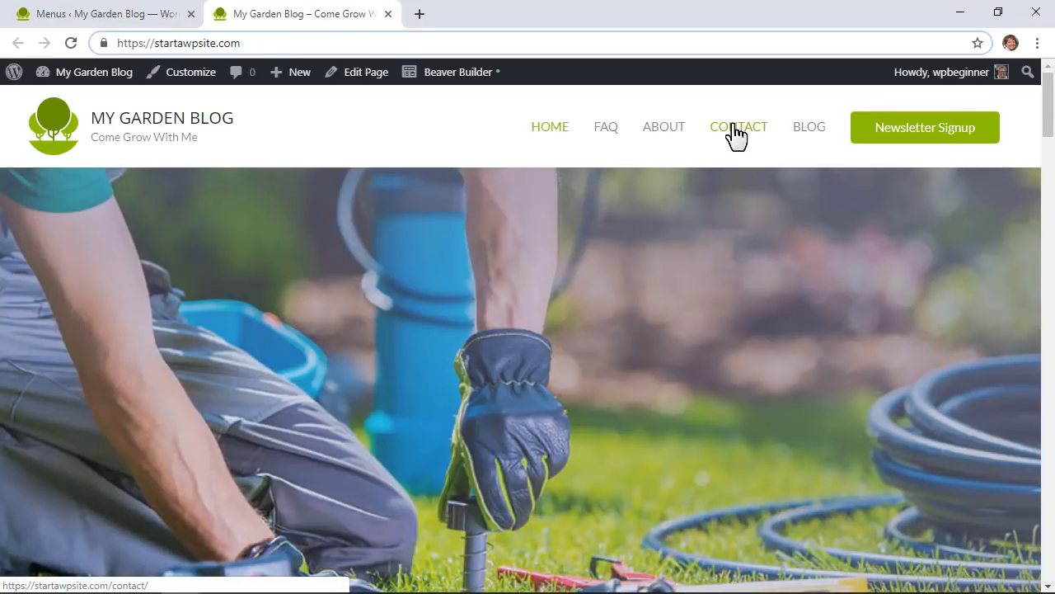
Step: Review the live CONTACT page's details and form fields, then return to the admin tab
click(735, 134)
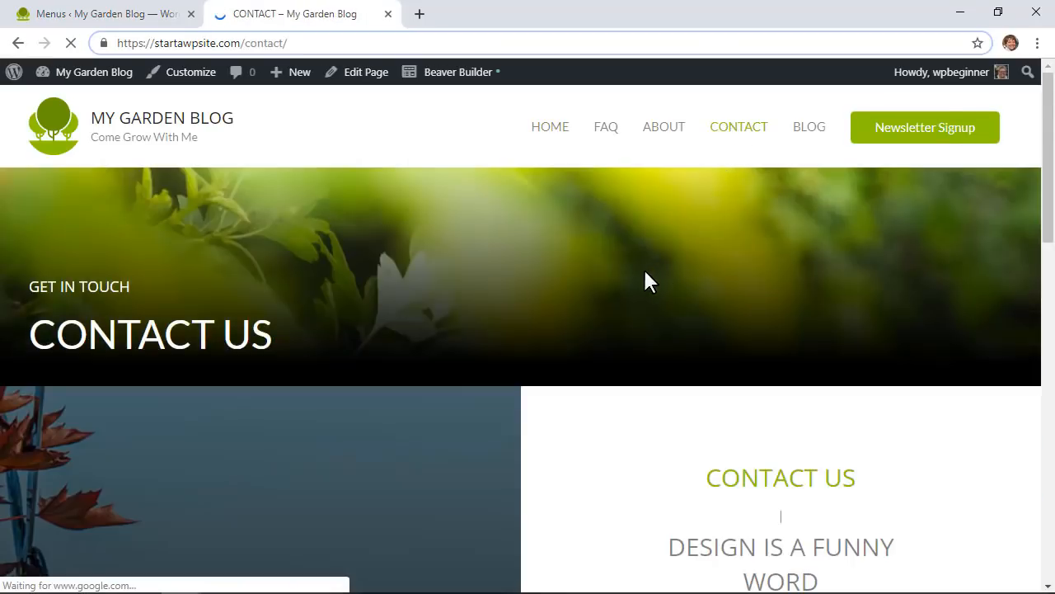
scroll(645, 272, down, 4)
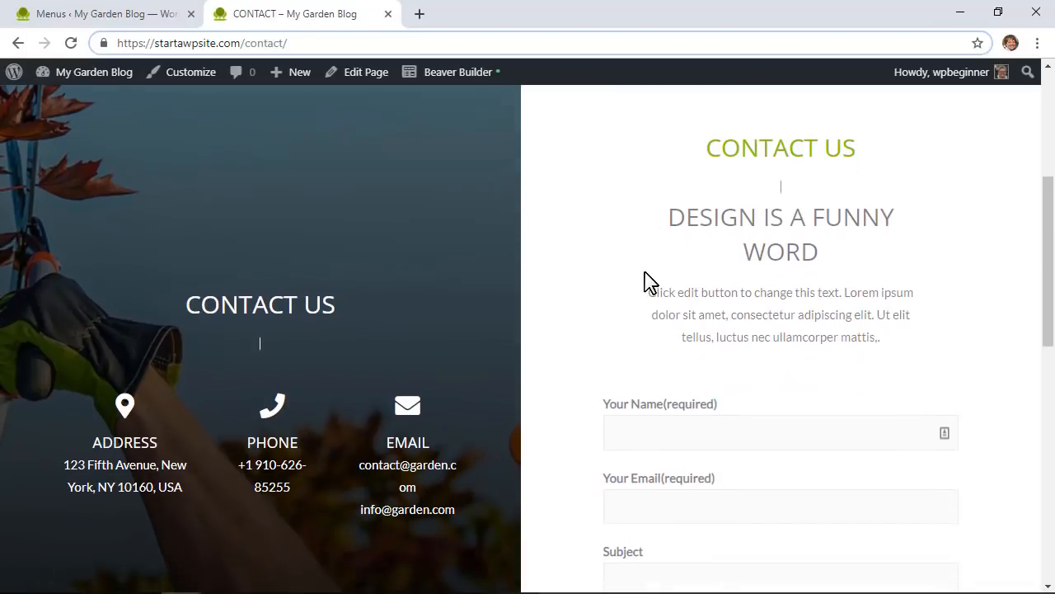
scroll(645, 273, down, 2)
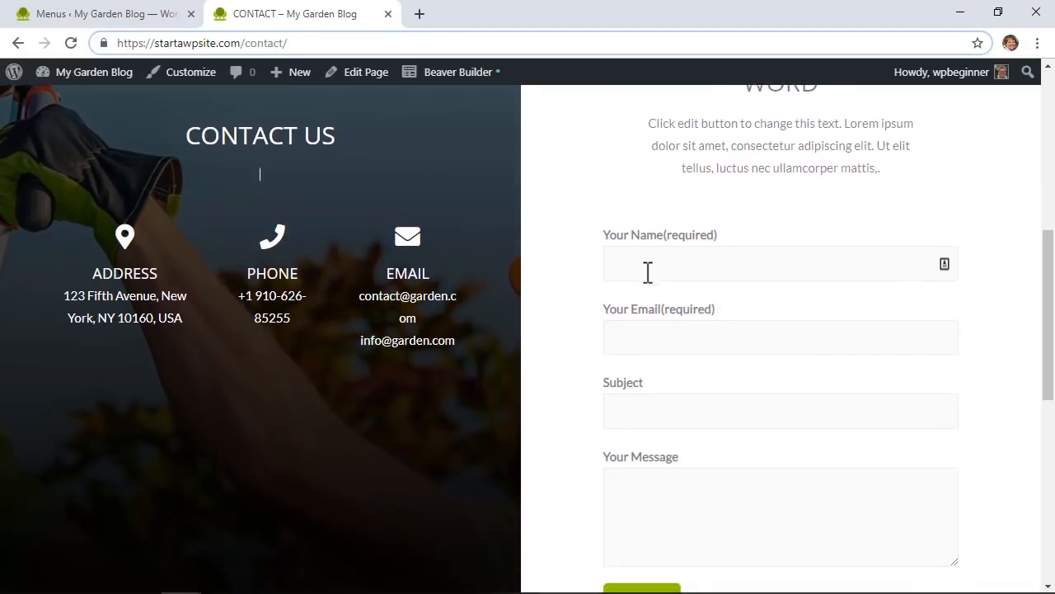
scroll(648, 272, down, 1)
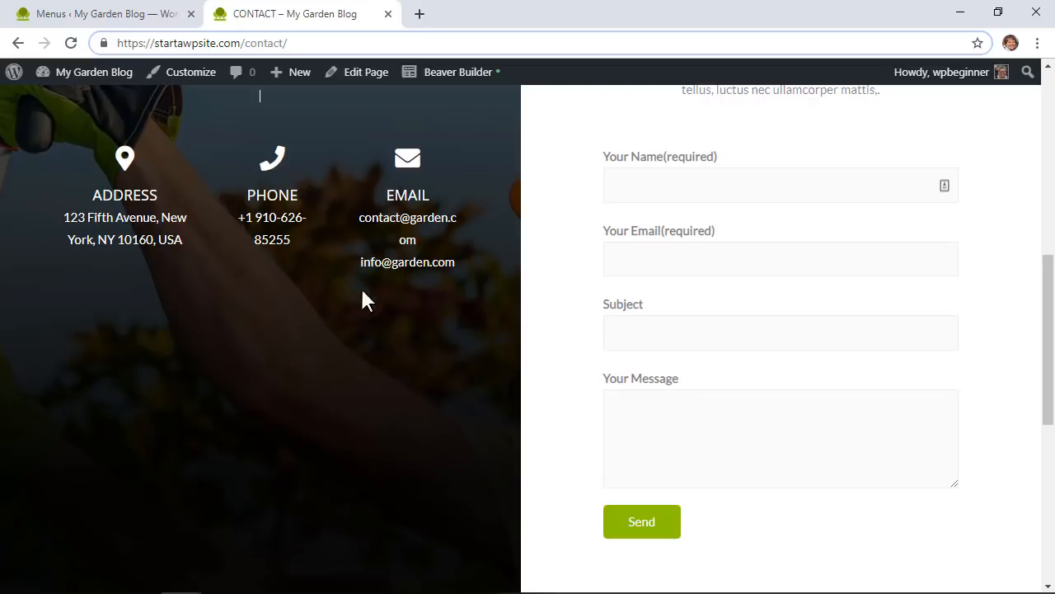
scroll(379, 233, up, 3)
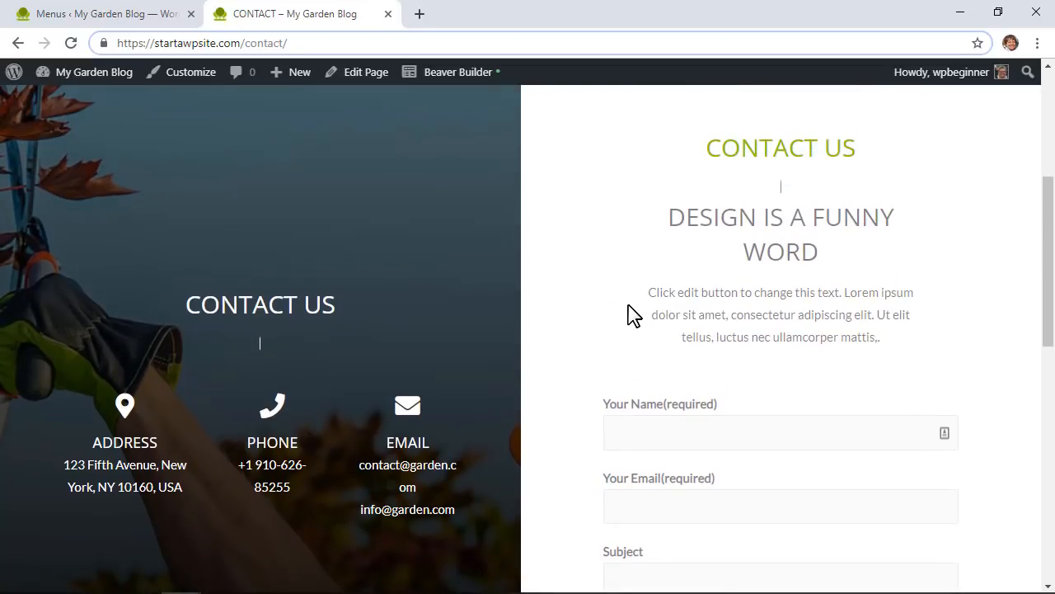
scroll(631, 315, down, 2)
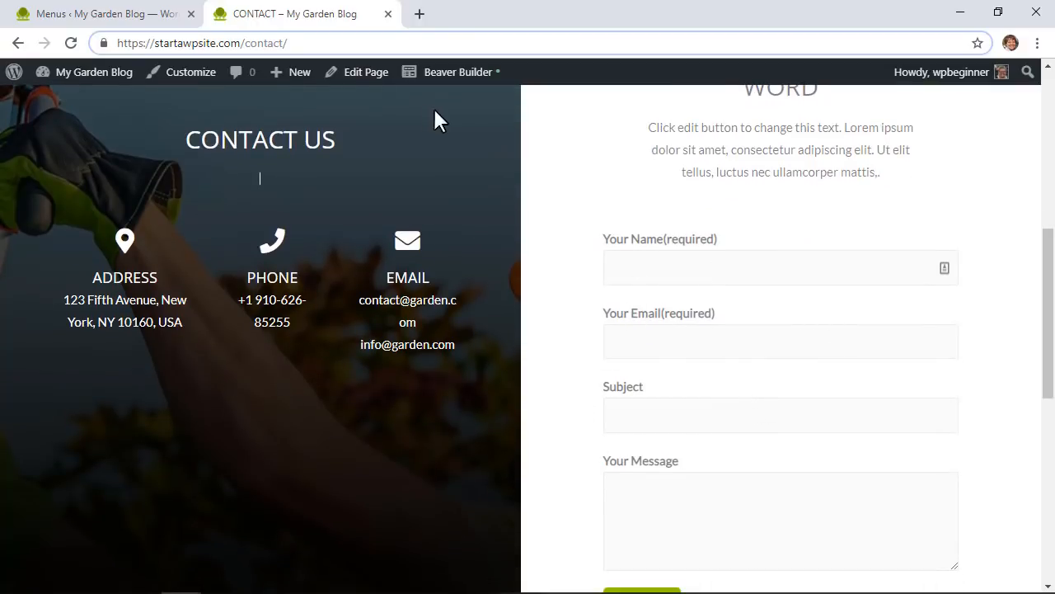
scroll(805, 298, up, 1)
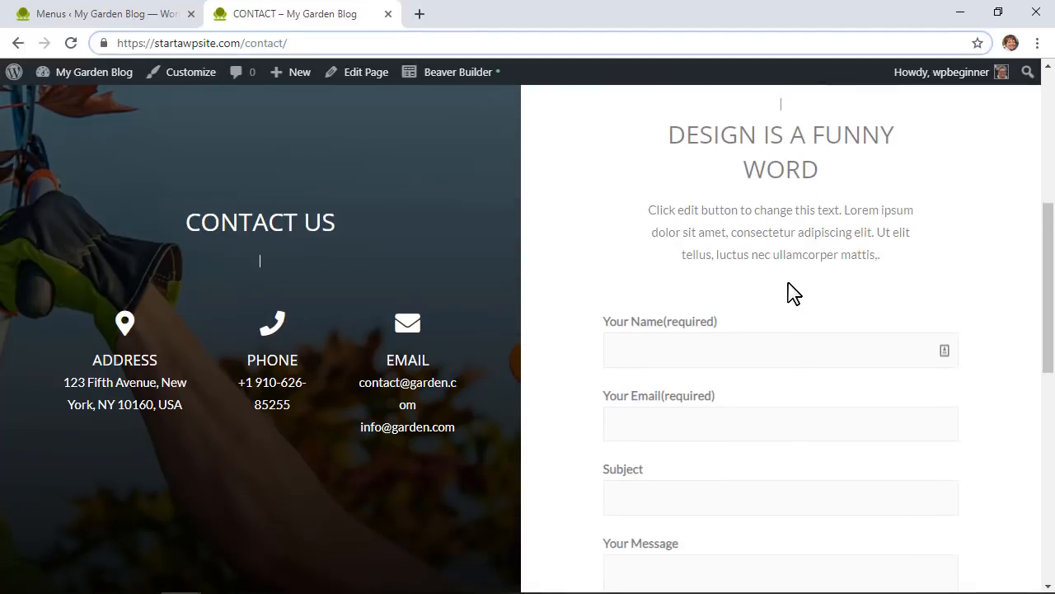
scroll(651, 306, down, 1)
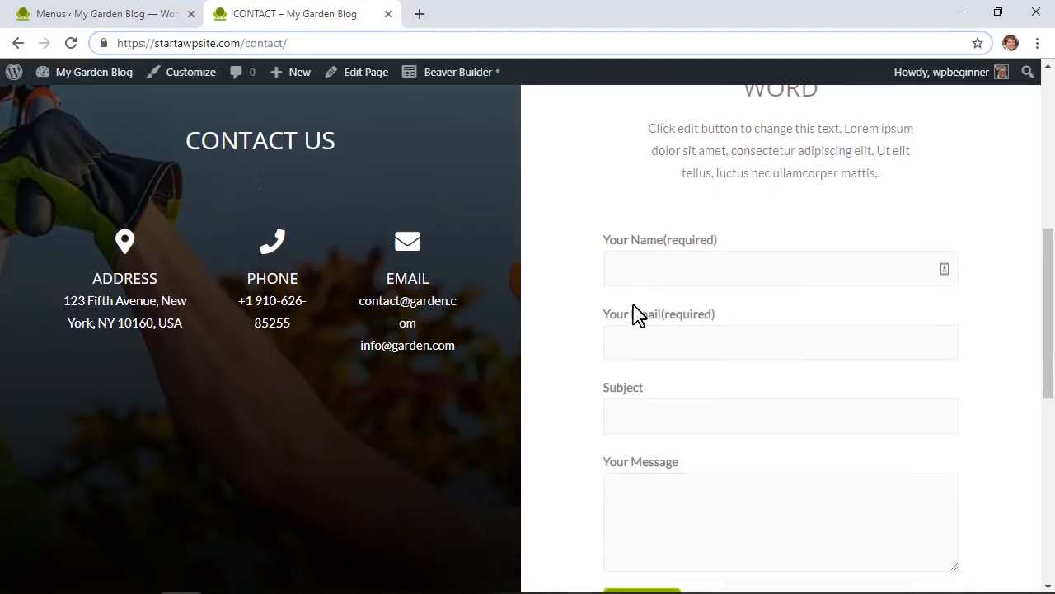
click(78, 19)
Step: Delete the Subject field from the Contact Us form, leaving Your Name, Your Email and Your Message
mouse_move(47, 272)
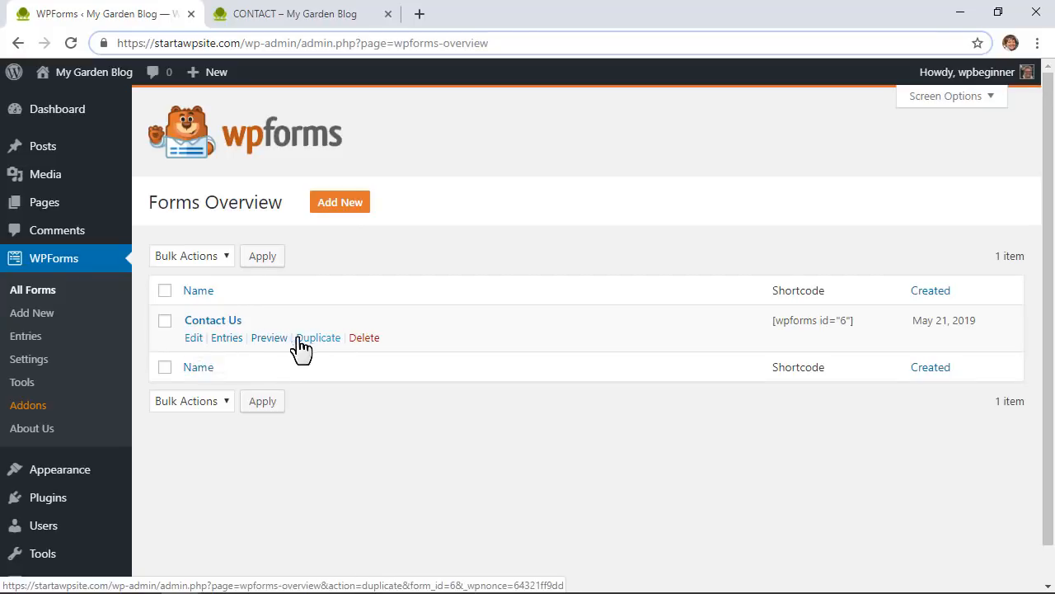
click(194, 339)
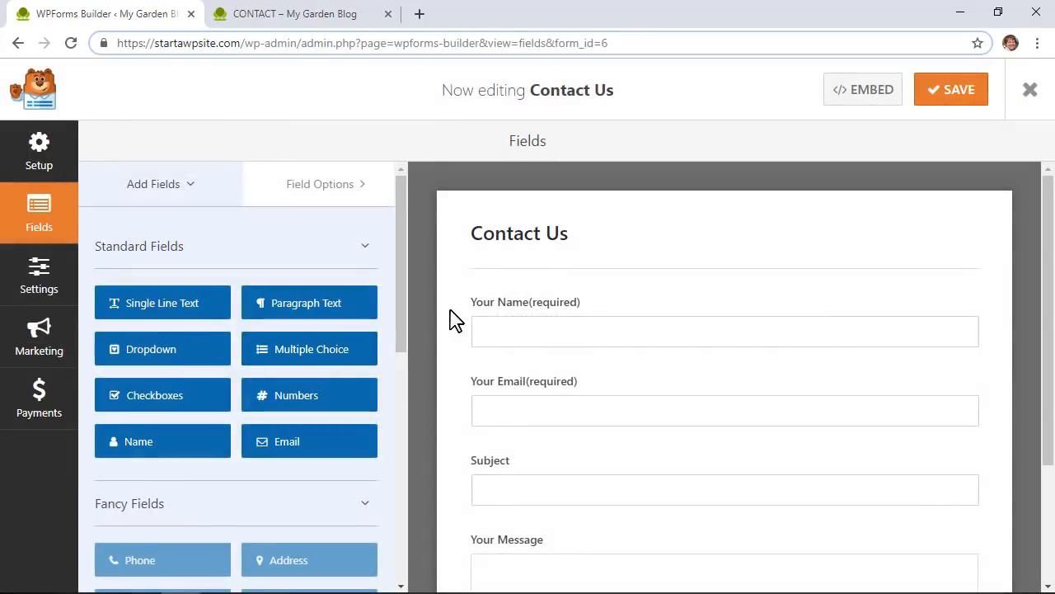
scroll(449, 319, down, 2)
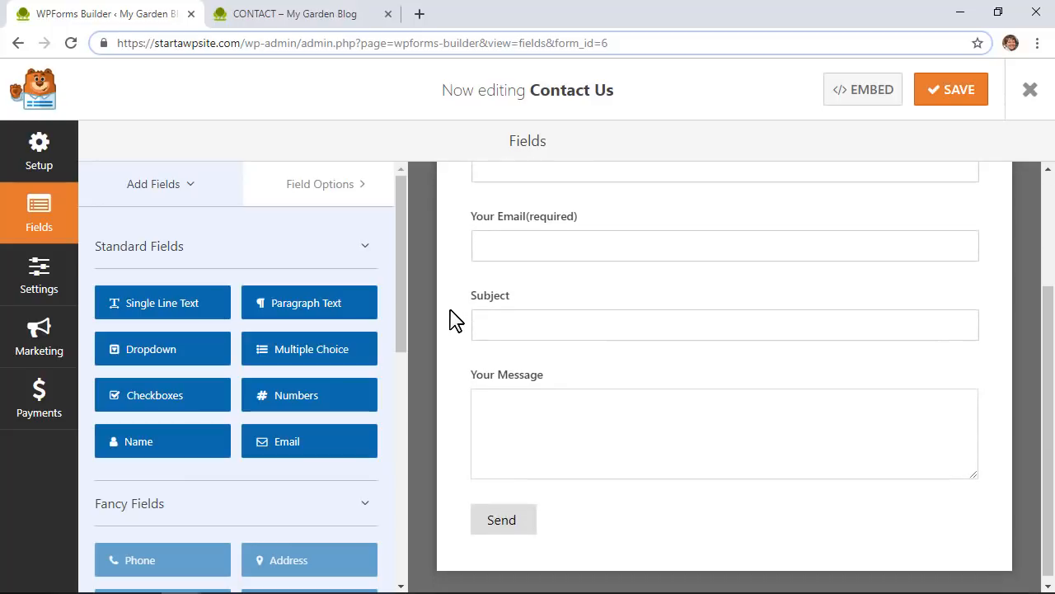
scroll(450, 320, up, 1)
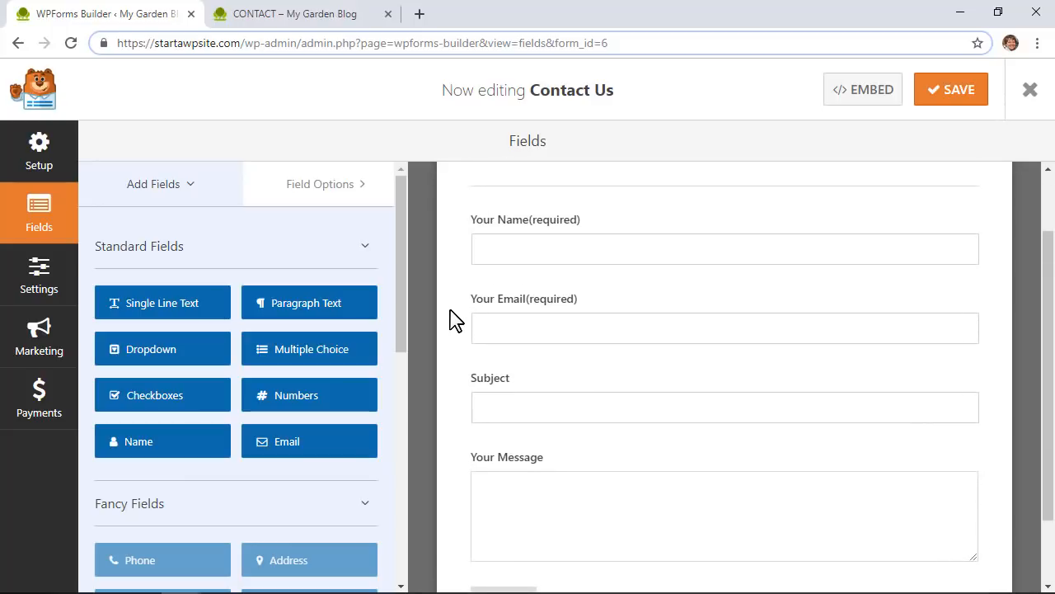
mouse_move(506, 400)
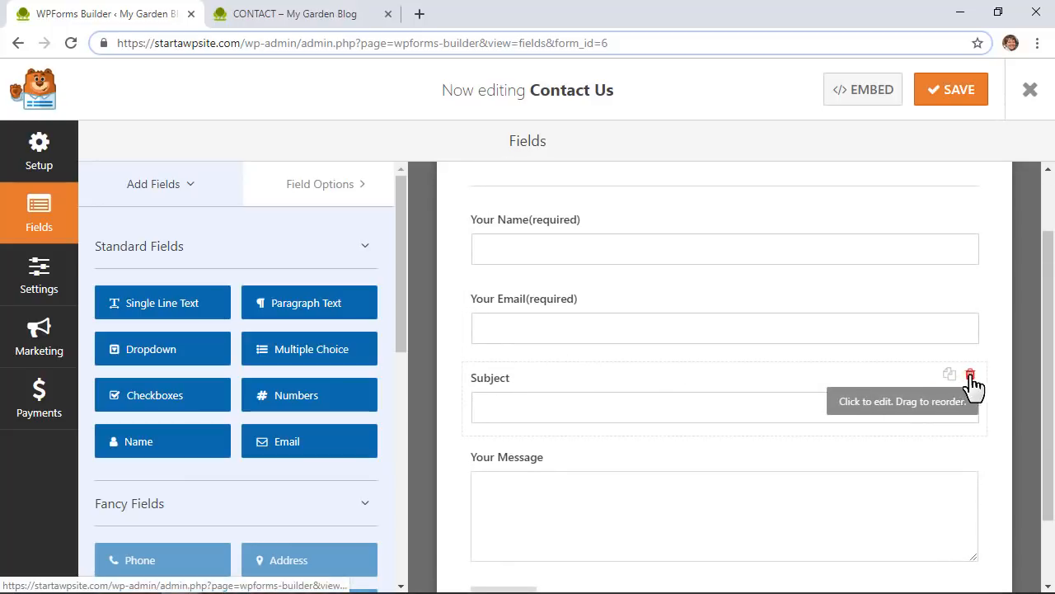
click(971, 377)
click(488, 381)
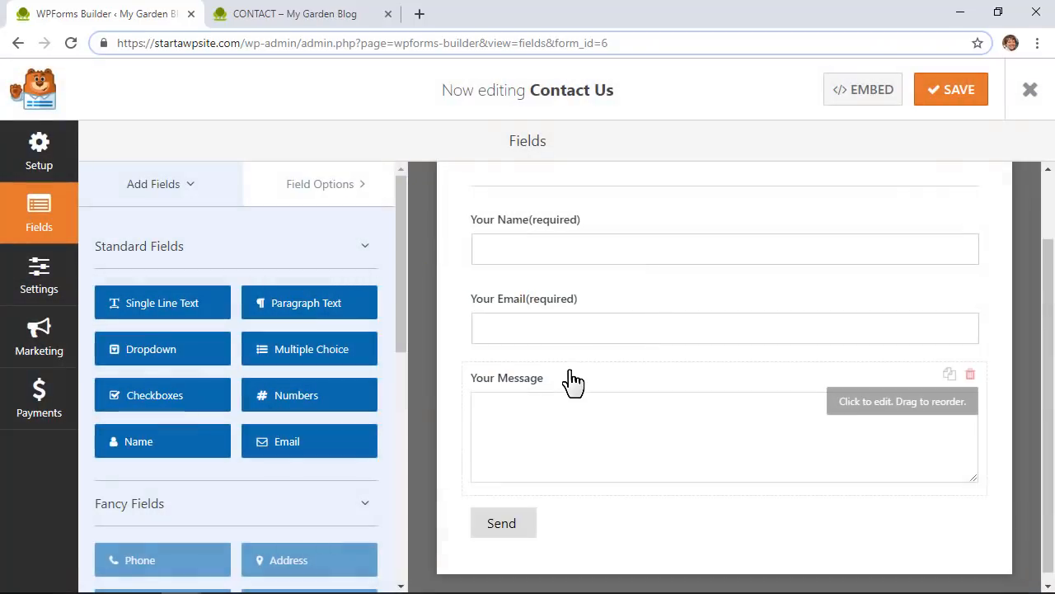
Step: Make the Your Name field required, keeping its single-box name format
click(628, 262)
click(148, 382)
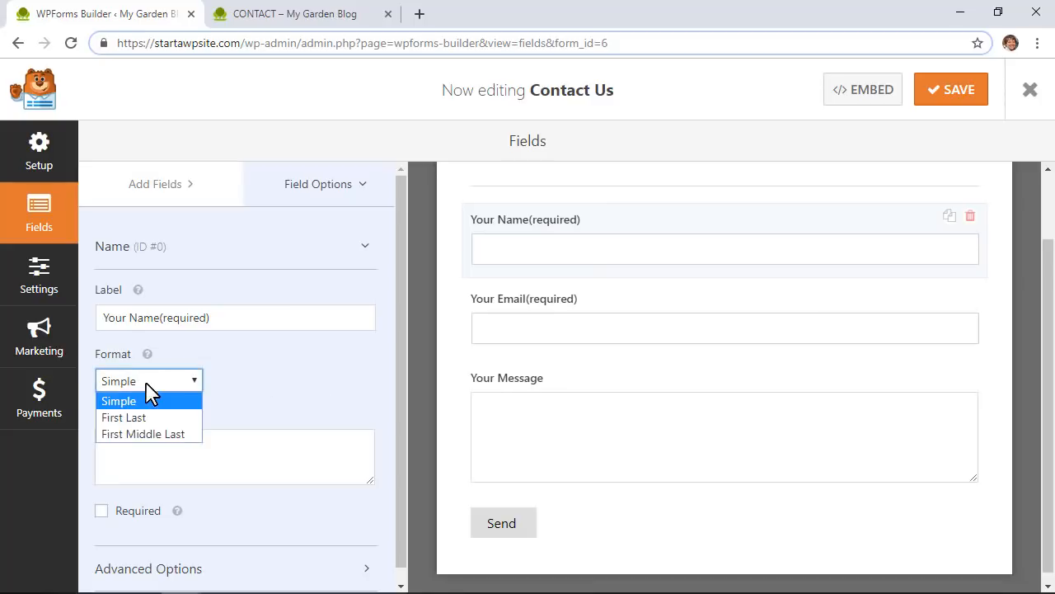
click(145, 417)
click(165, 382)
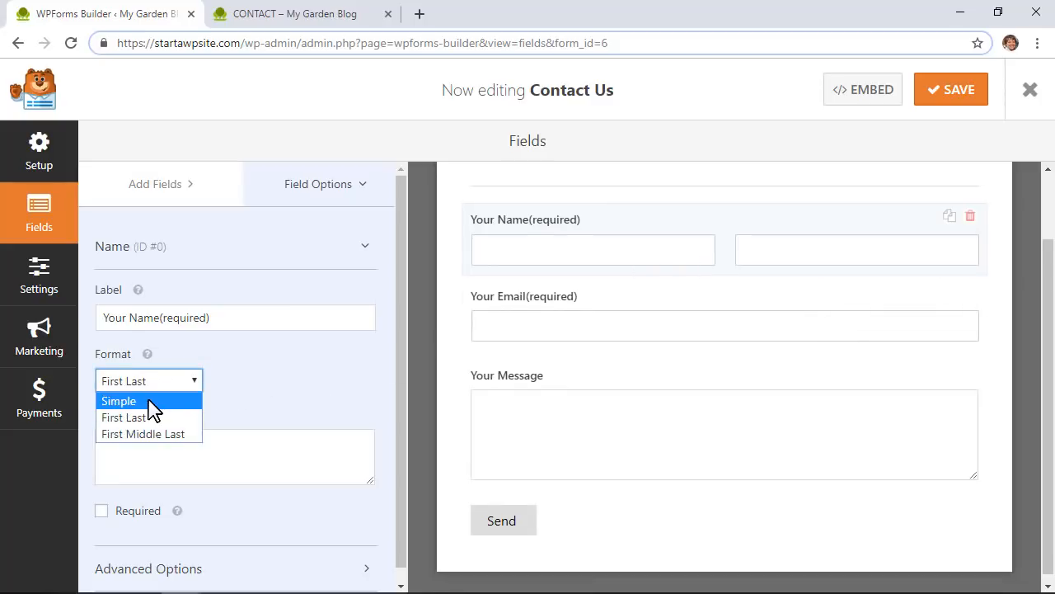
click(150, 399)
scroll(560, 318, up, 1)
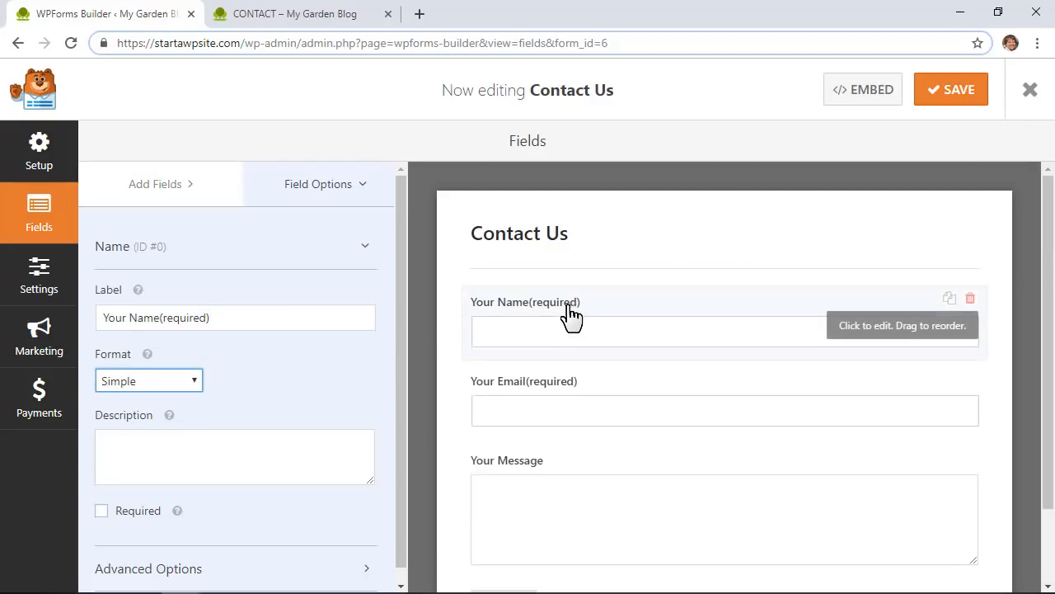
click(102, 511)
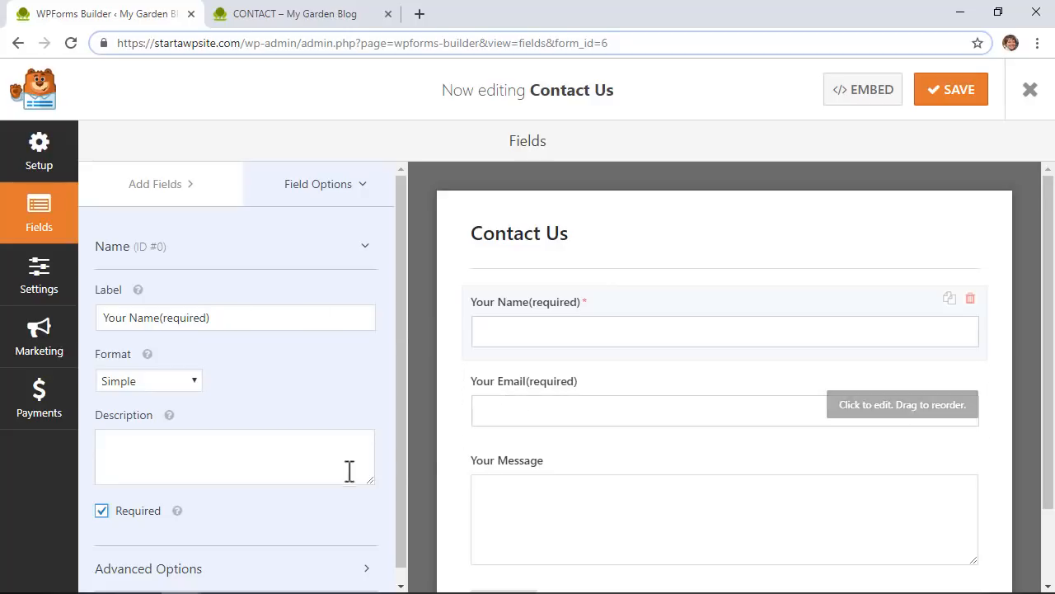
Step: Make the Your Email field required and enable email confirmation
click(521, 387)
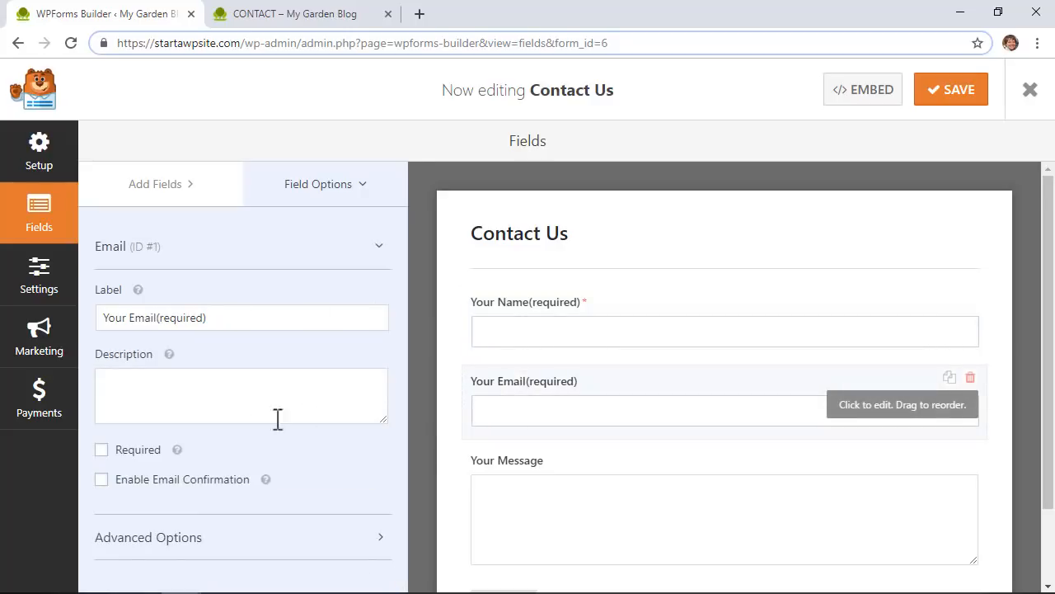
click(101, 450)
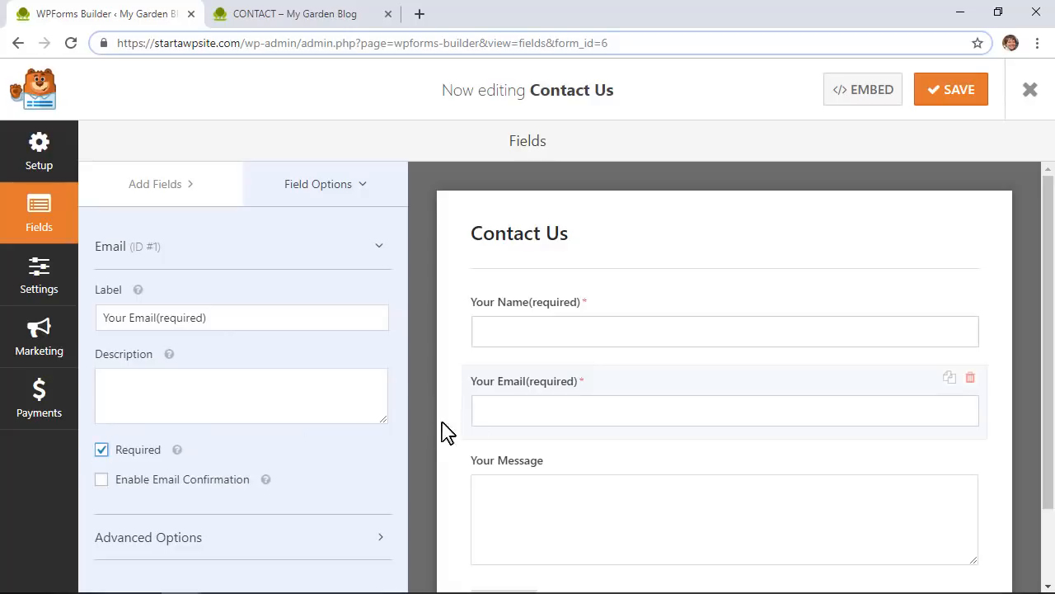
scroll(530, 405, down, 1)
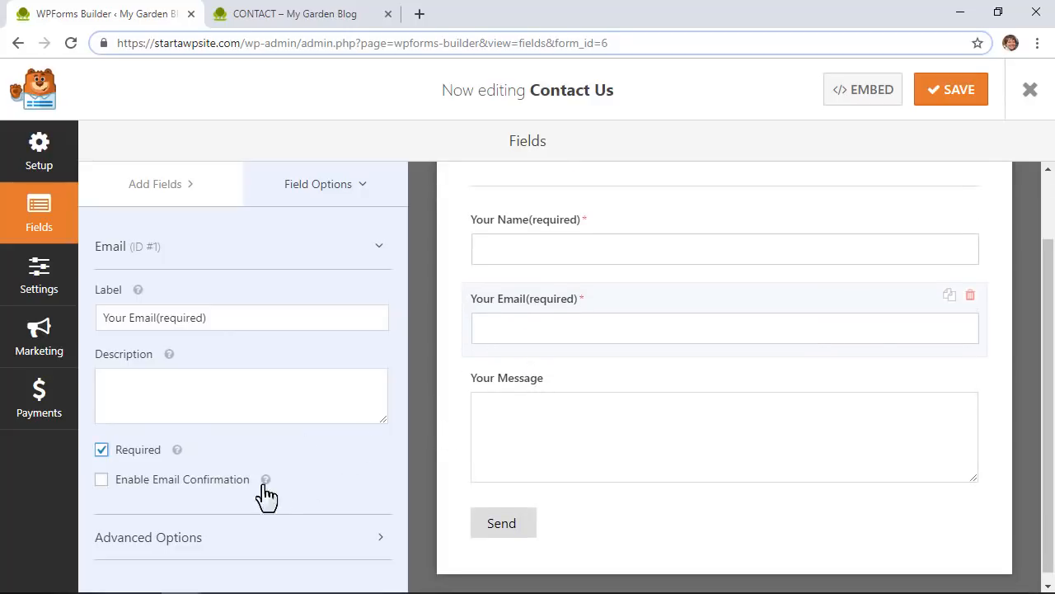
click(102, 480)
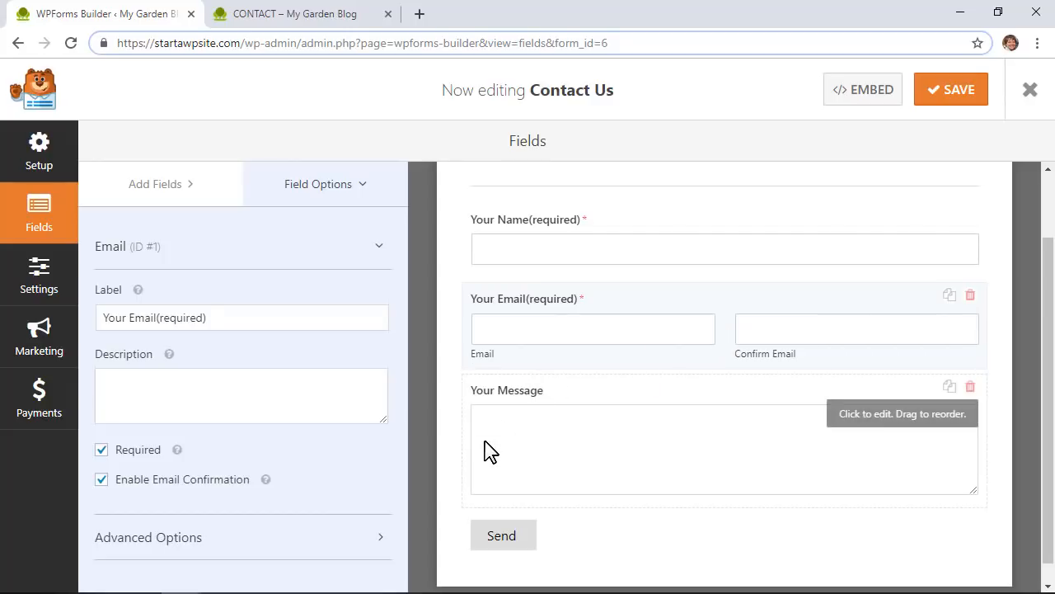
Step: Make the Your Message field required and bring up the form's Settings
click(486, 443)
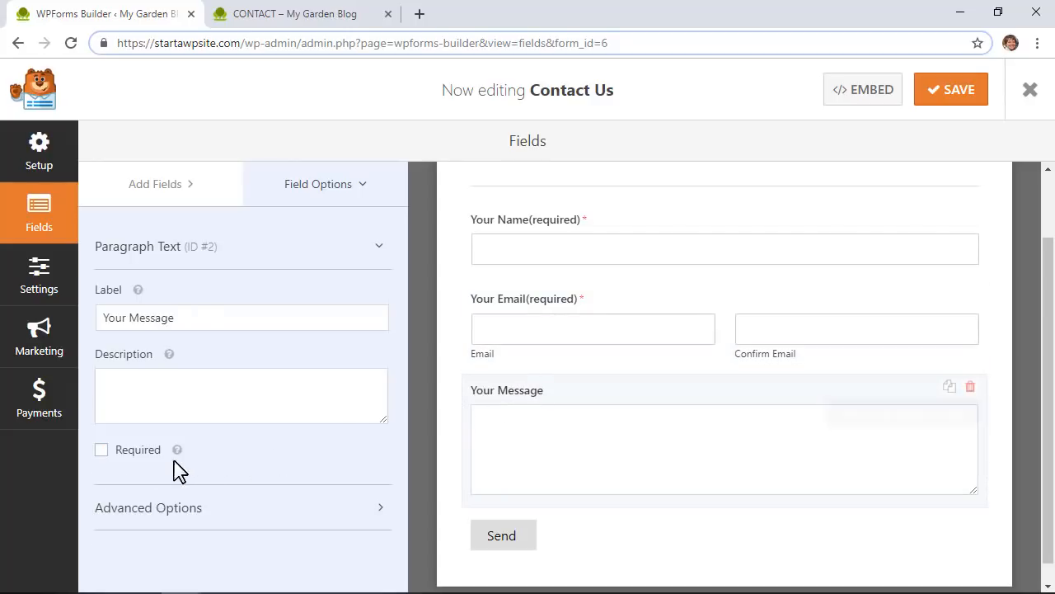
click(102, 450)
scroll(536, 380, up, 2)
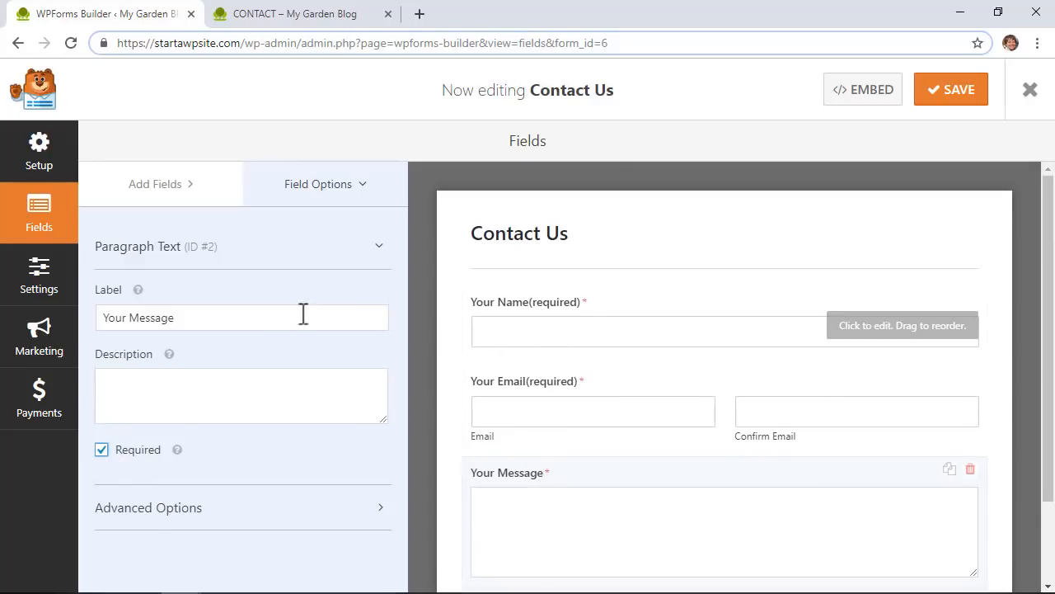
click(38, 294)
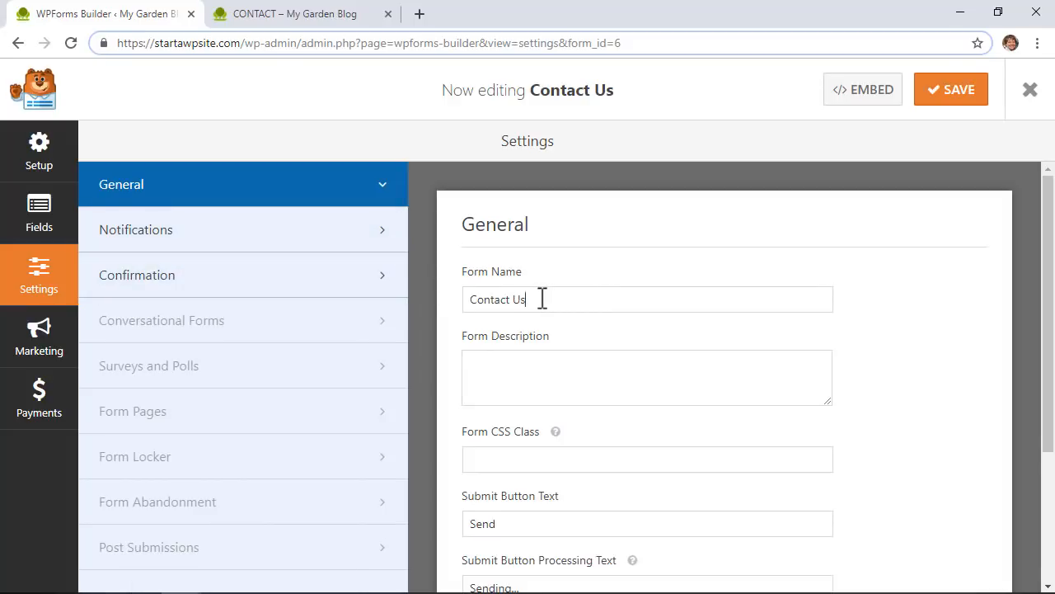
Step: Shorten the form name from 'Contact Us' to 'Contact' in General settings
drag(527, 302, 458, 313)
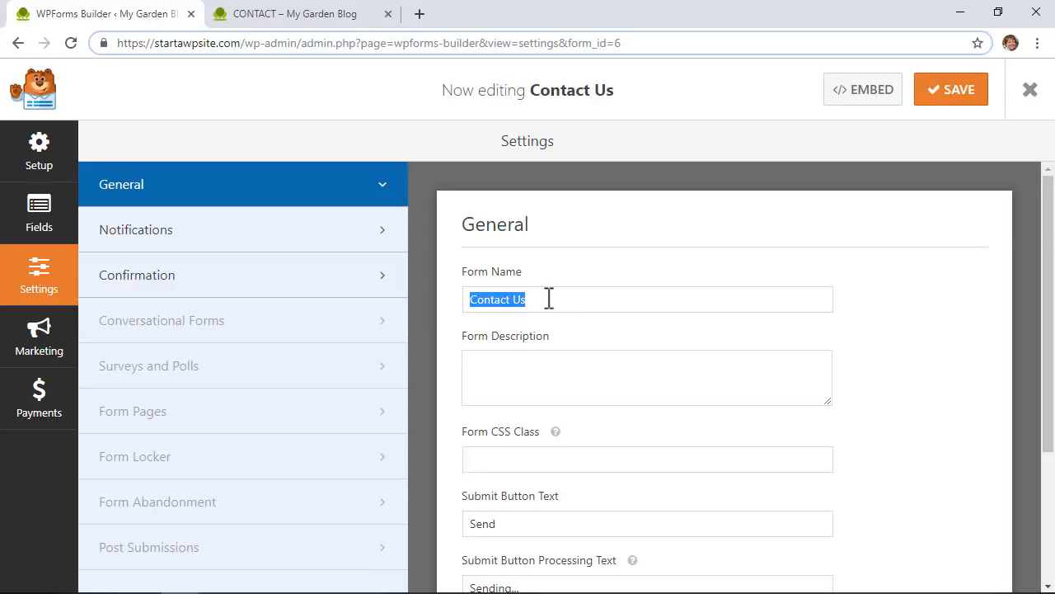
click(511, 301)
key(BackSpace)
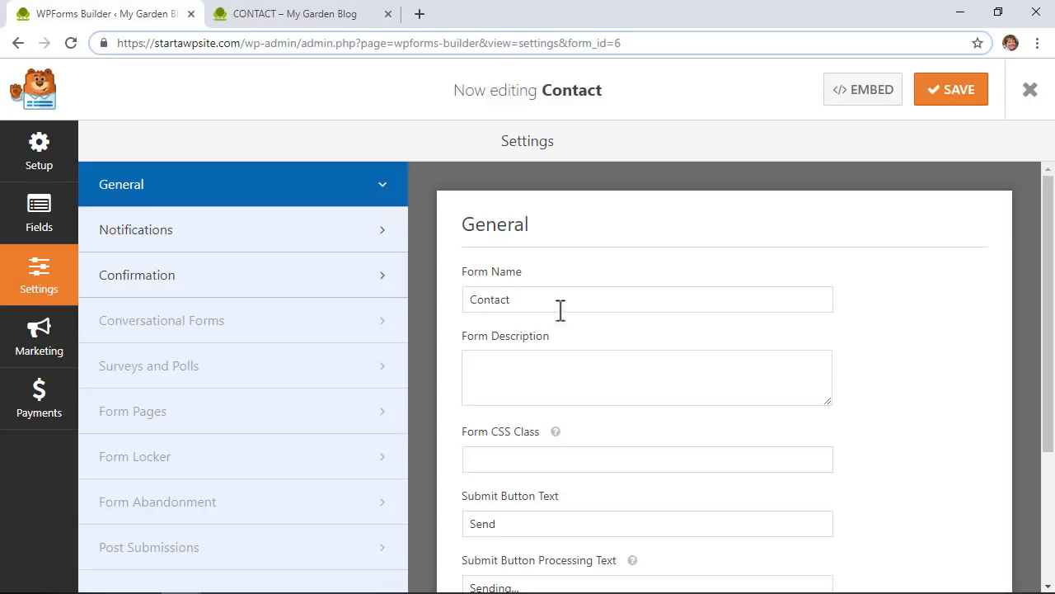
scroll(553, 354, down, 2)
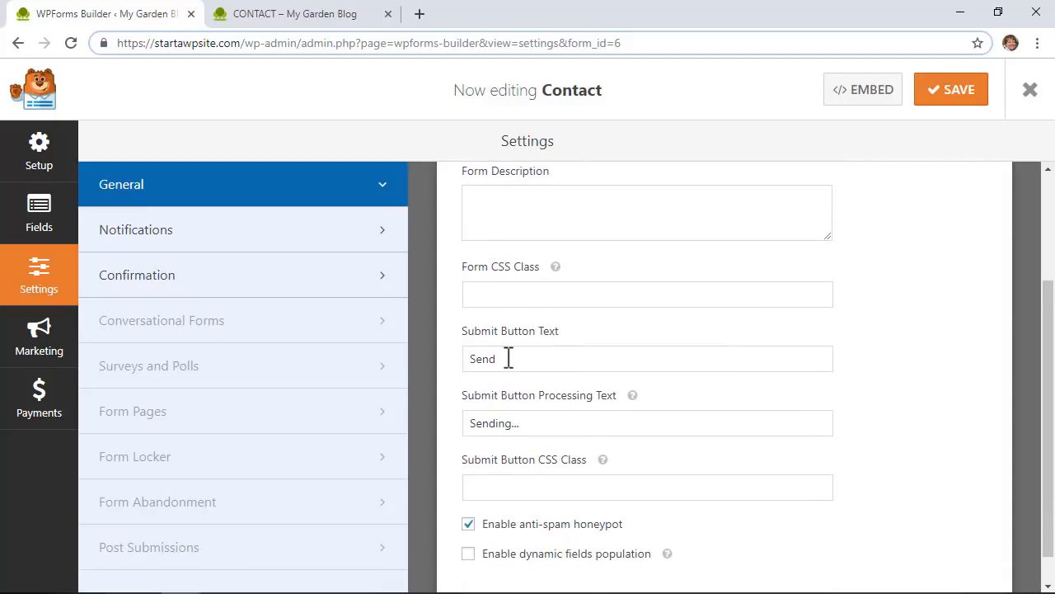
drag(509, 358, 471, 357)
scroll(455, 363, down, 1)
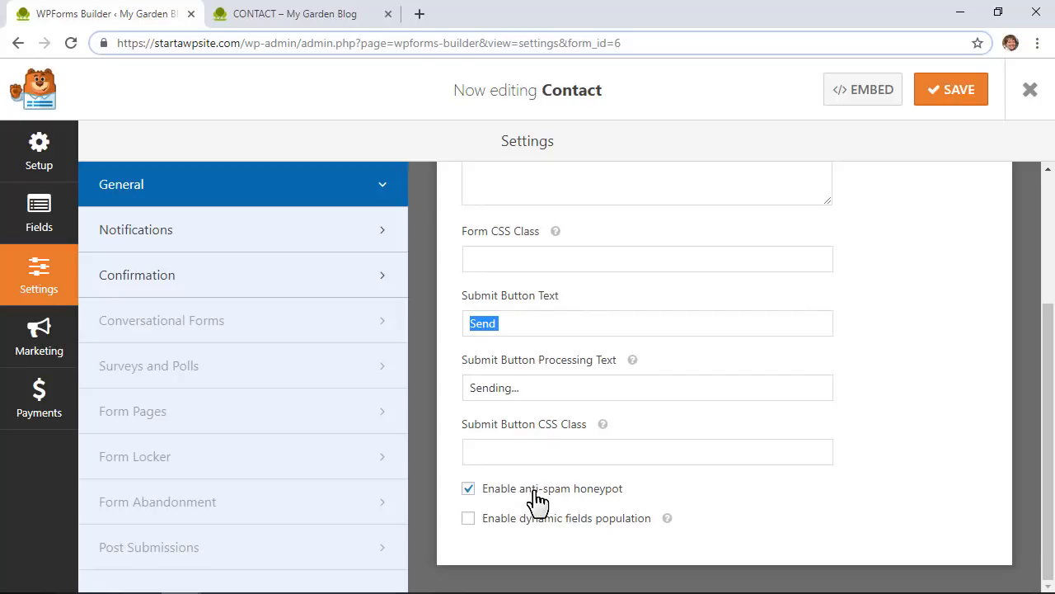
Step: Replace {admin_email} in the notification's Send To Email Address with your own email address
click(335, 237)
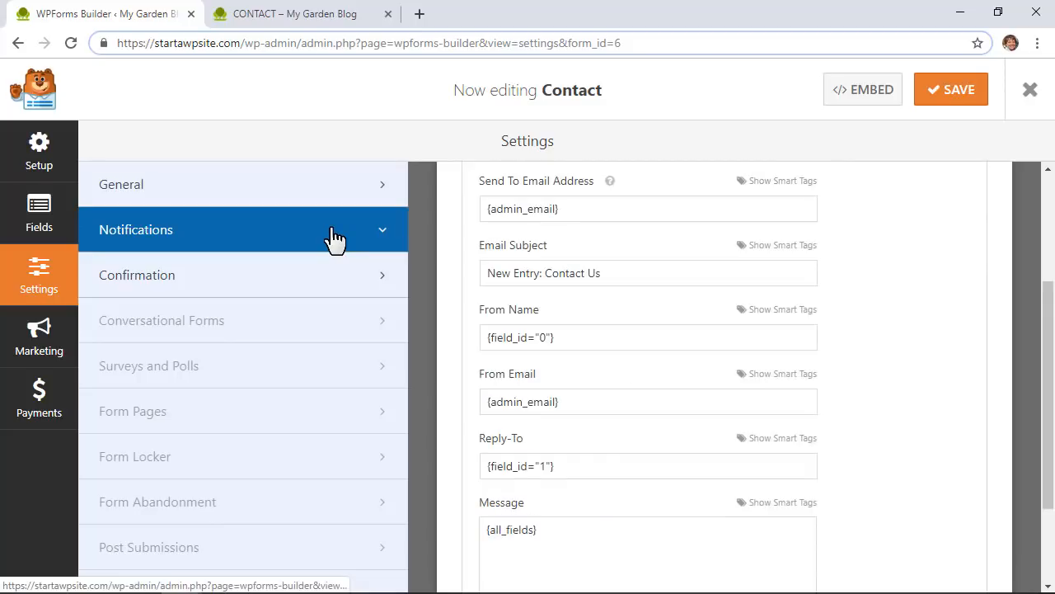
scroll(466, 278, up, 2)
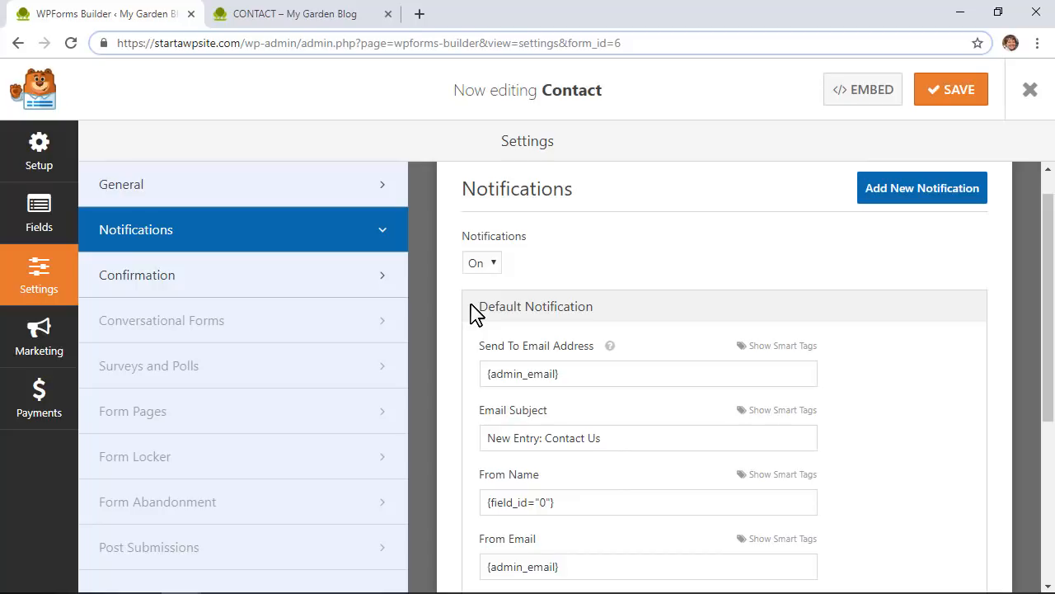
scroll(475, 314, down, 1)
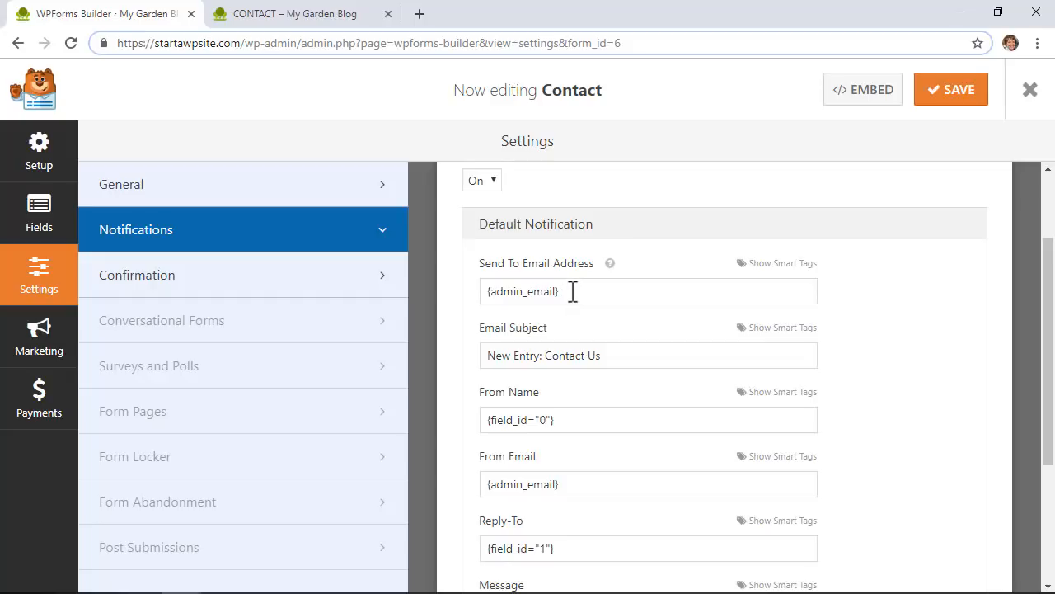
drag(573, 291, 489, 301)
text(wpbeginner@example.com)
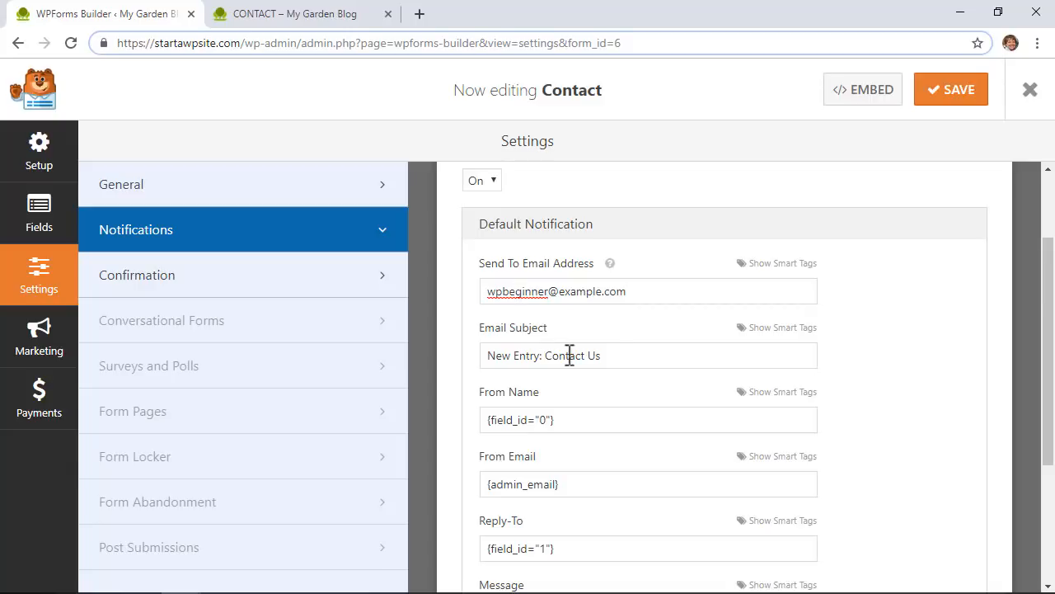
drag(625, 355, 483, 362)
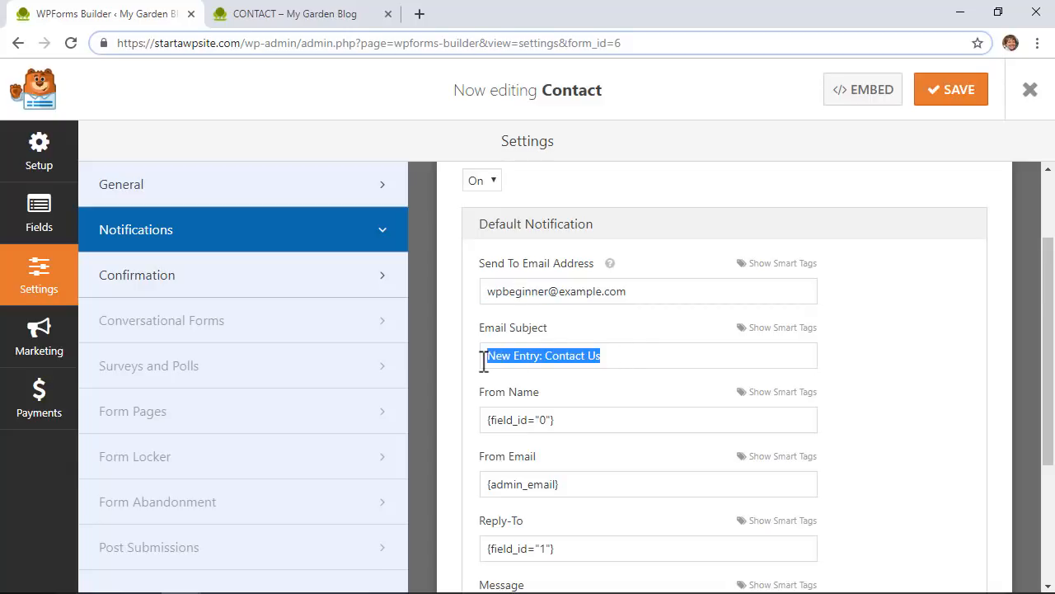
Step: Try adding a second notification and dismiss the PRO upgrade prompt
scroll(483, 363, down, 1)
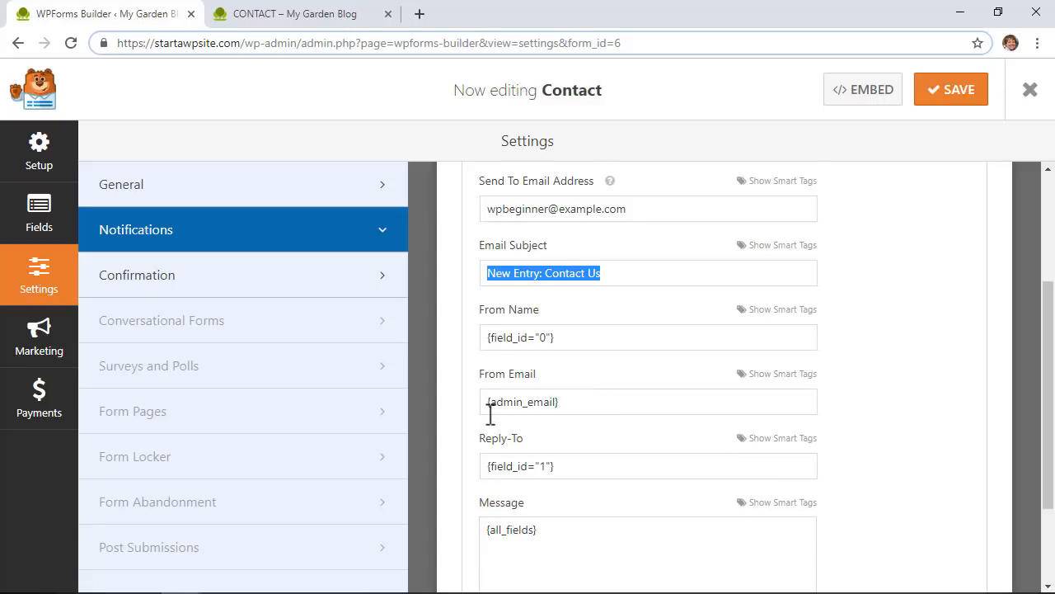
scroll(549, 448, down, 2)
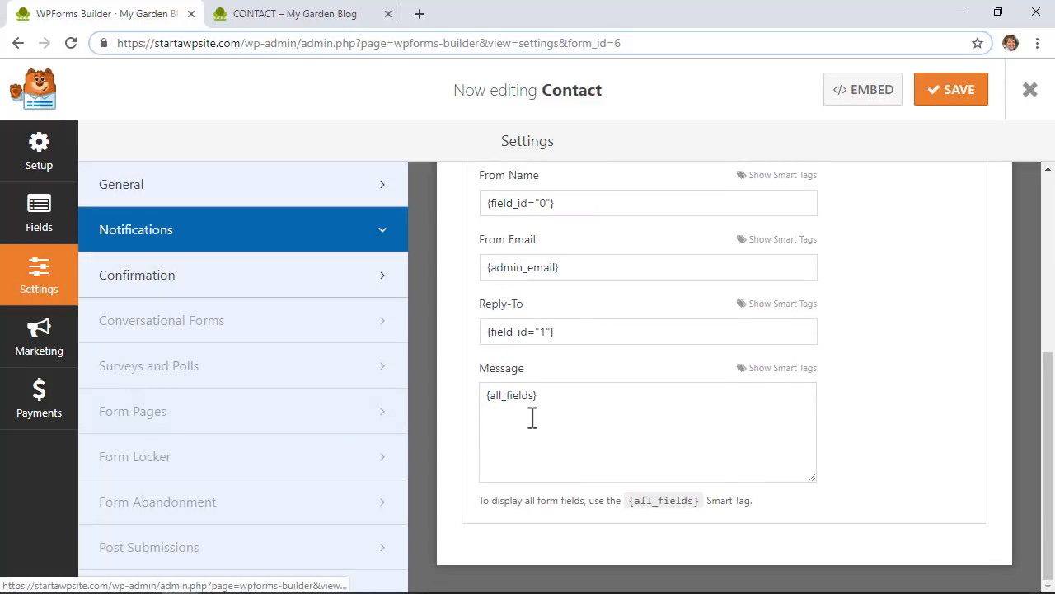
scroll(533, 418, up, 4)
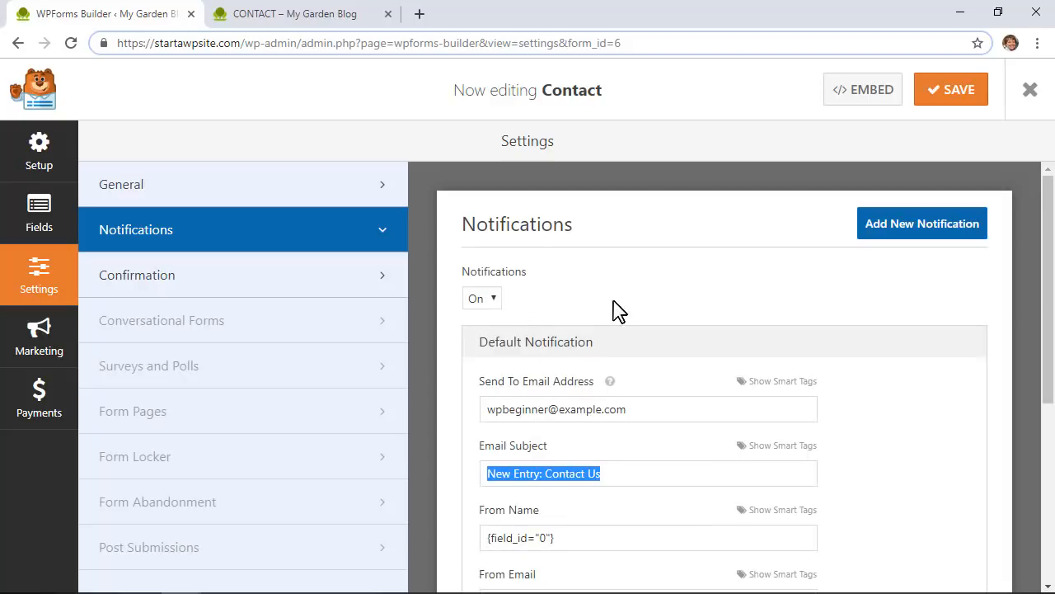
click(922, 229)
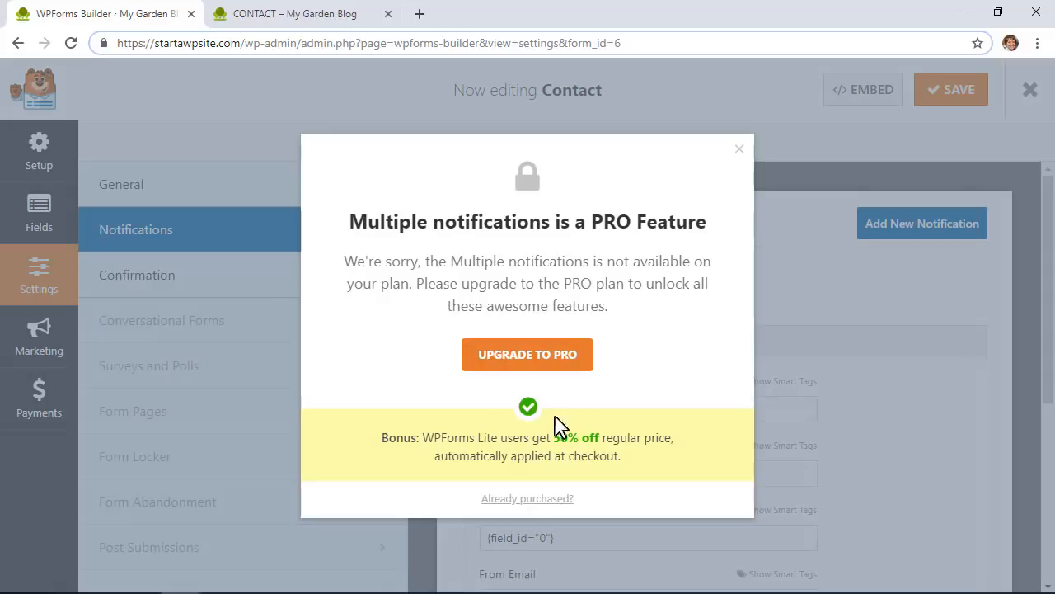
click(739, 150)
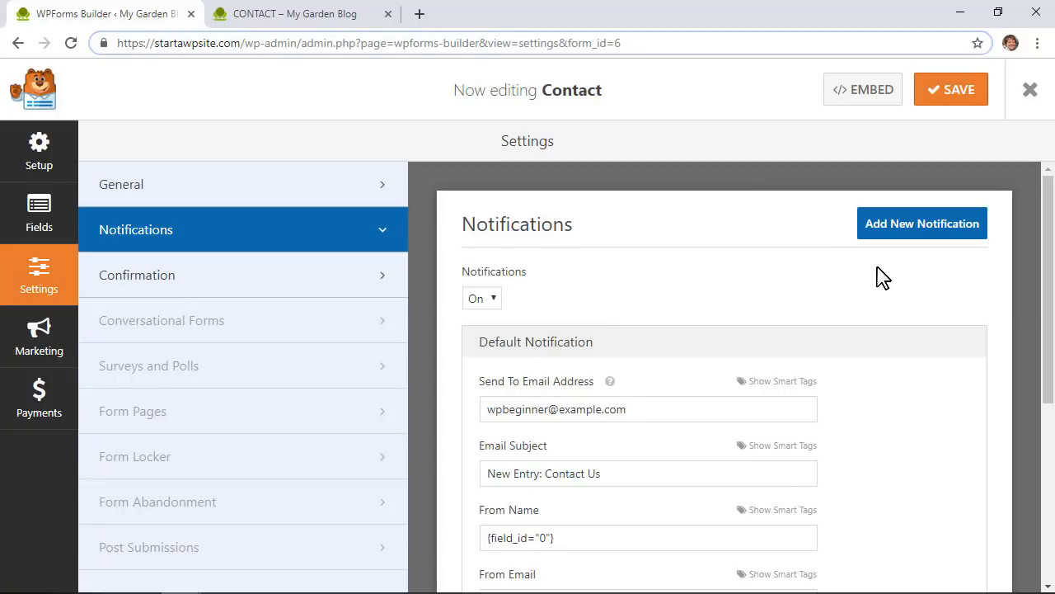
Step: Try the Go to URL and Show Page confirmation types, with ABOUT as the page
click(304, 287)
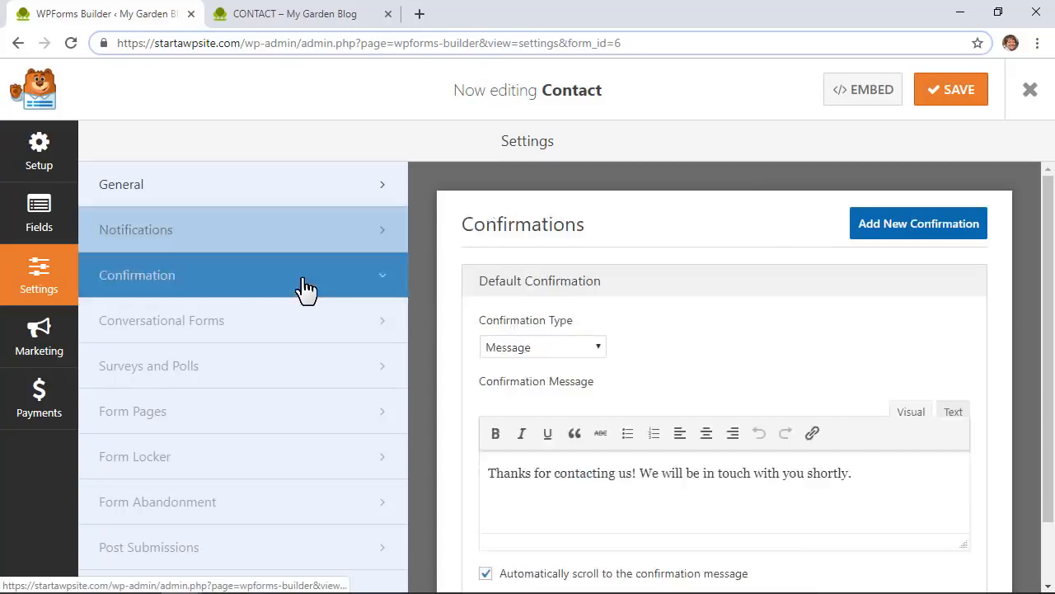
scroll(440, 370, down, 2)
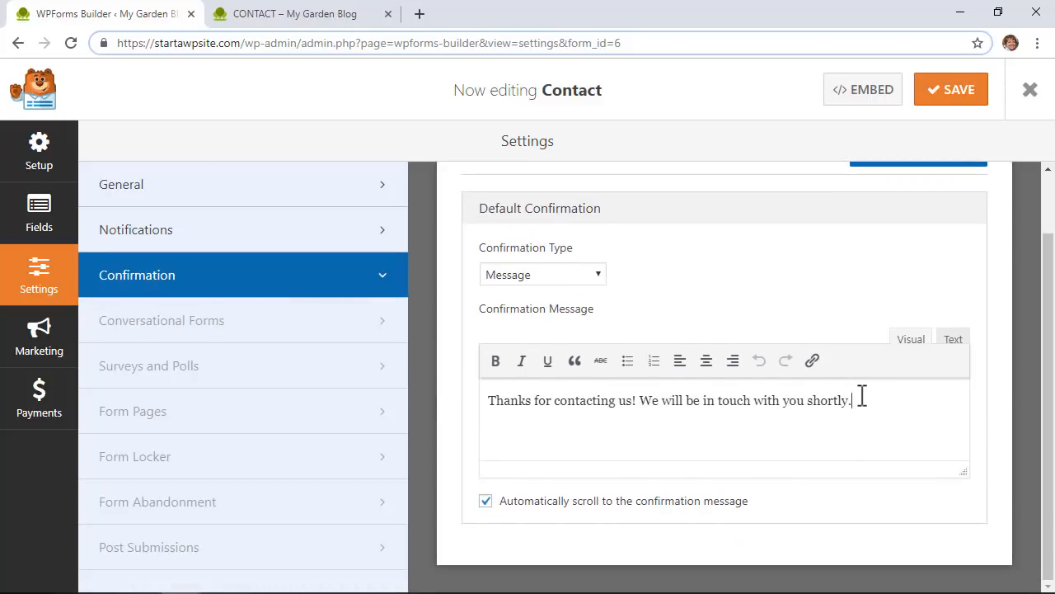
drag(862, 396, 497, 402)
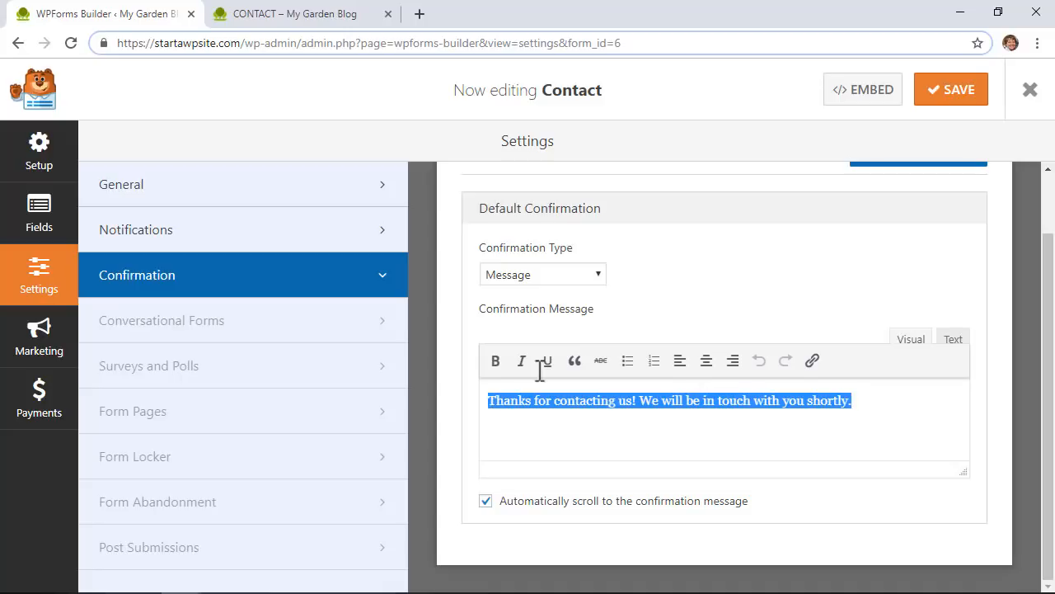
click(559, 279)
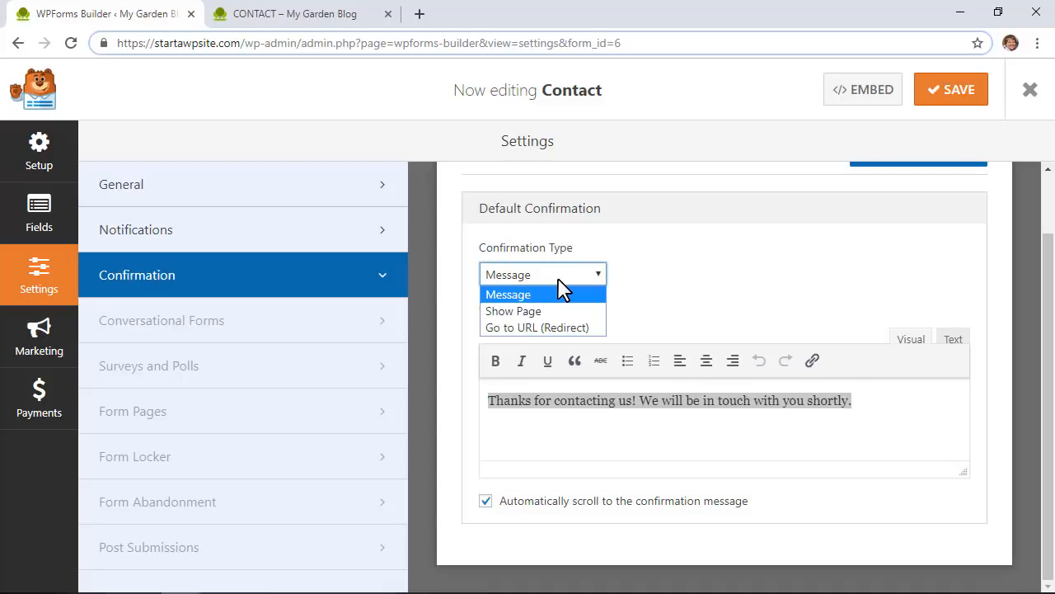
click(549, 328)
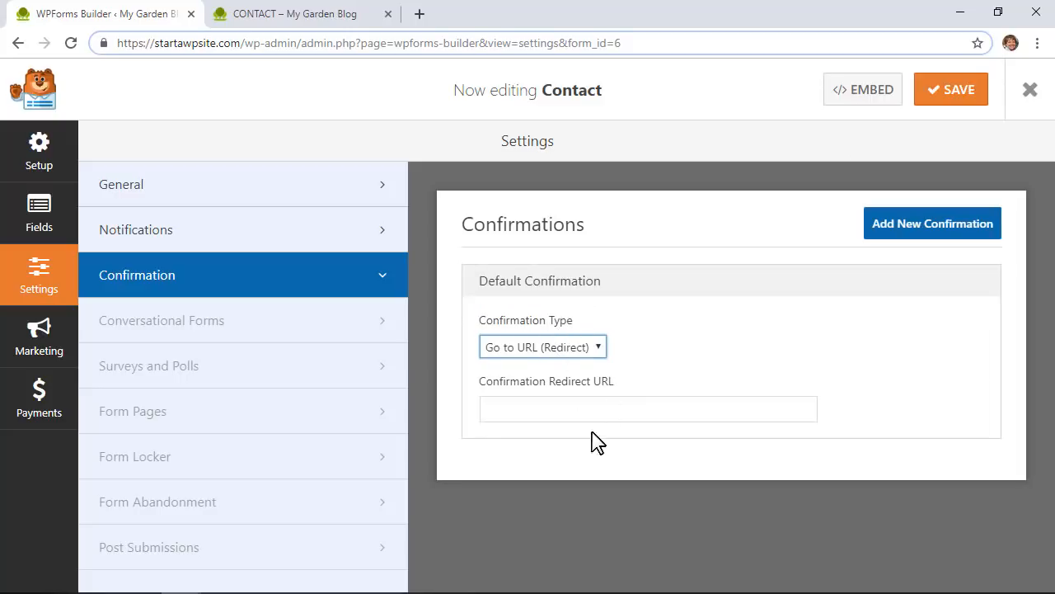
click(569, 353)
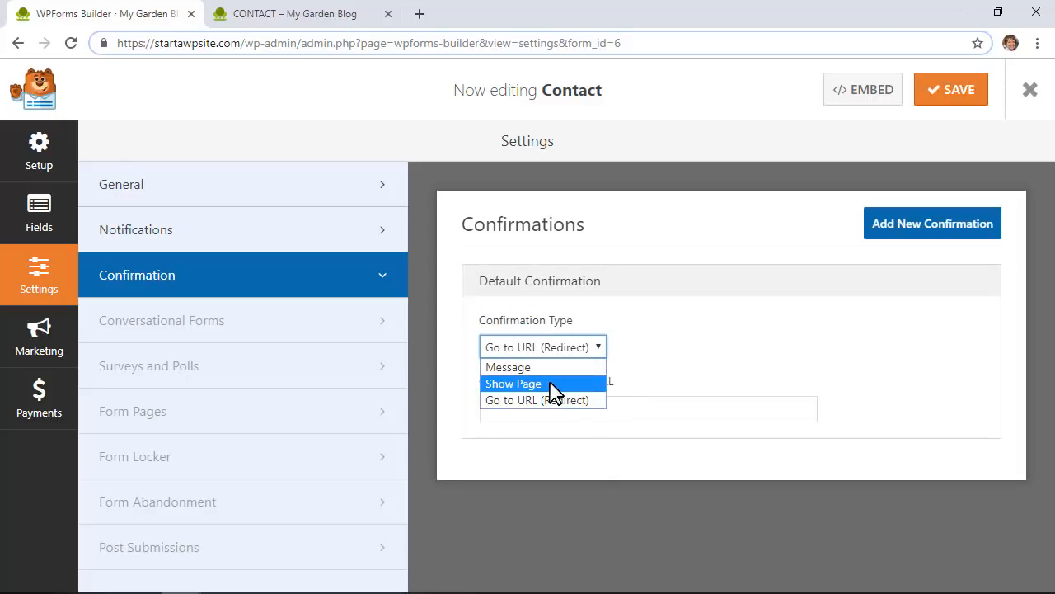
click(549, 384)
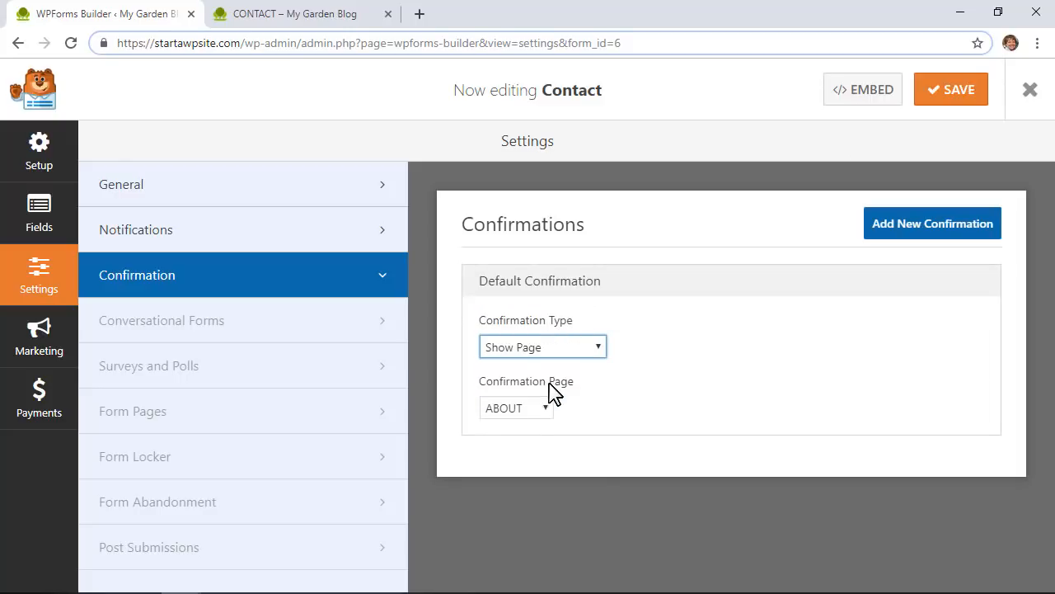
click(517, 410)
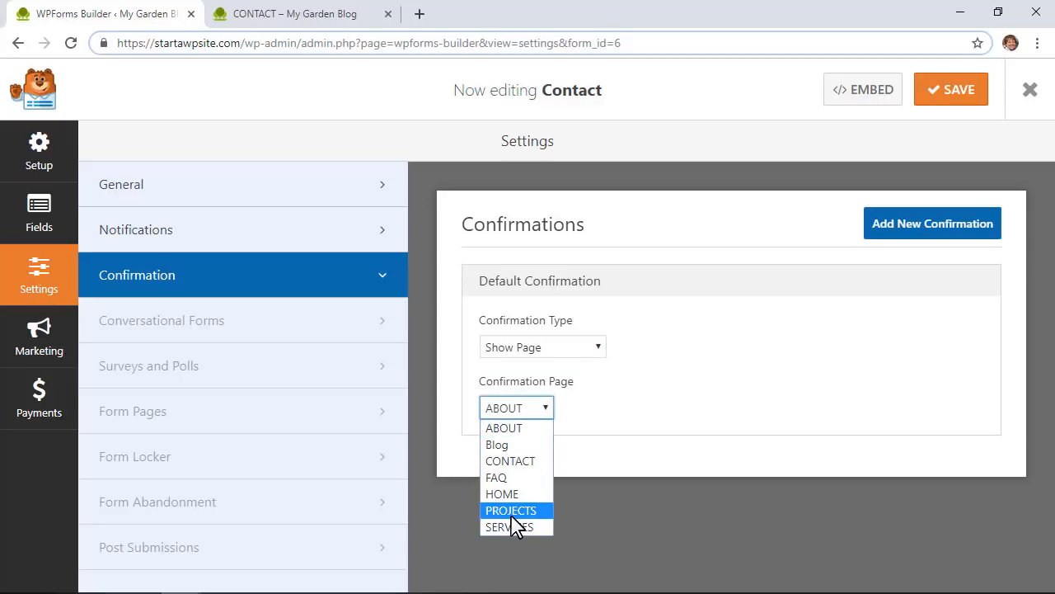
click(623, 421)
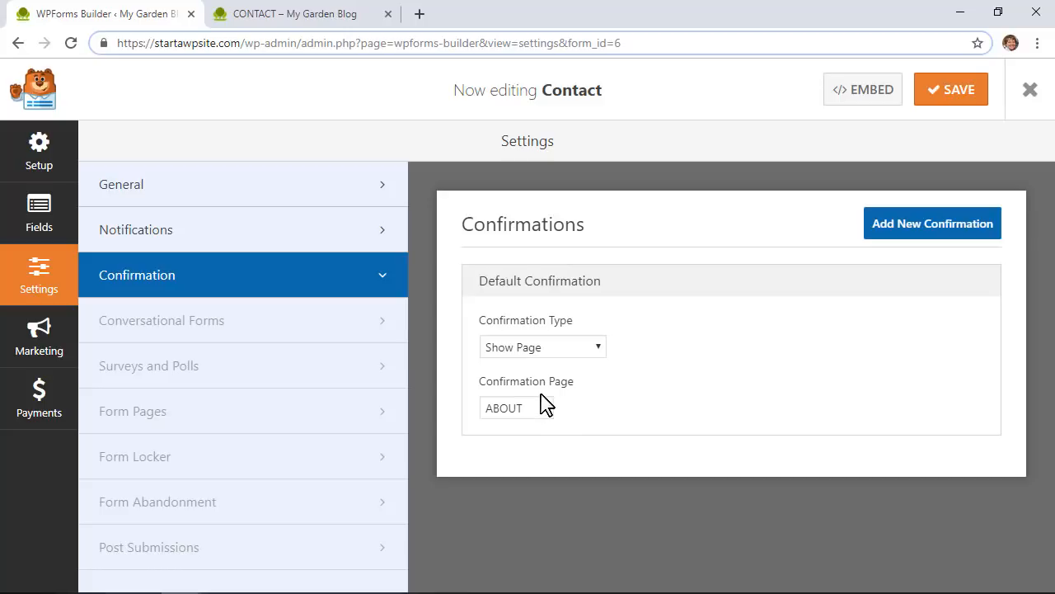
Step: Set the confirmation type back to Message and save the form
click(544, 353)
click(546, 367)
scroll(654, 424, down, 1)
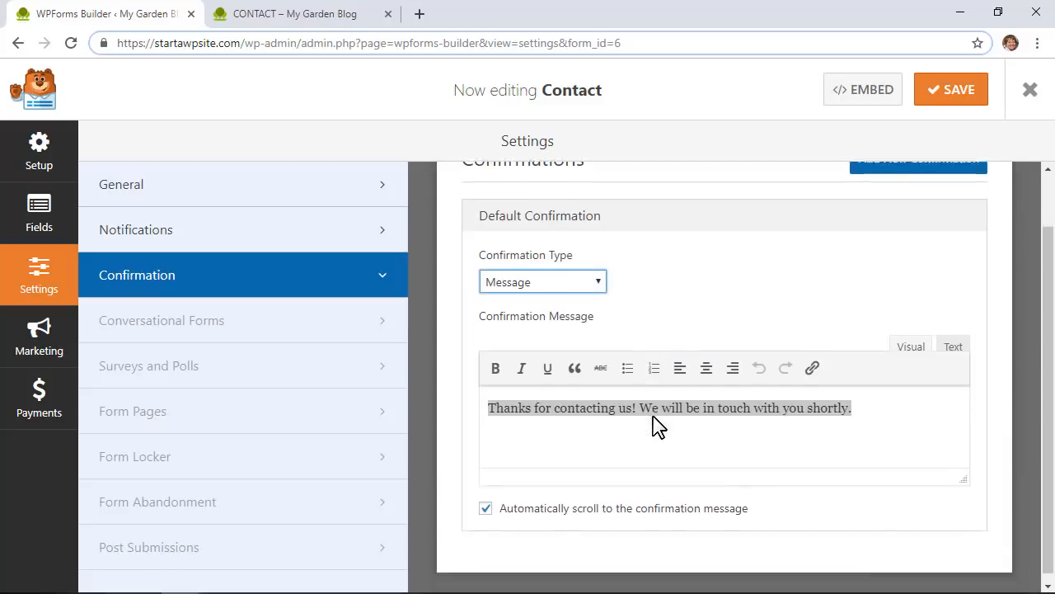
scroll(653, 425, up, 1)
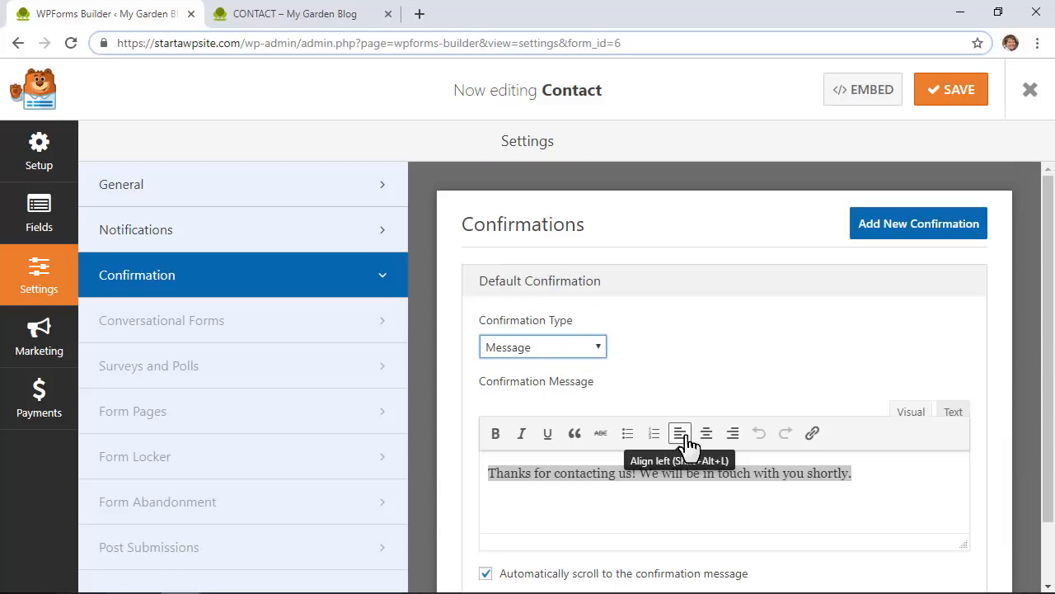
click(948, 99)
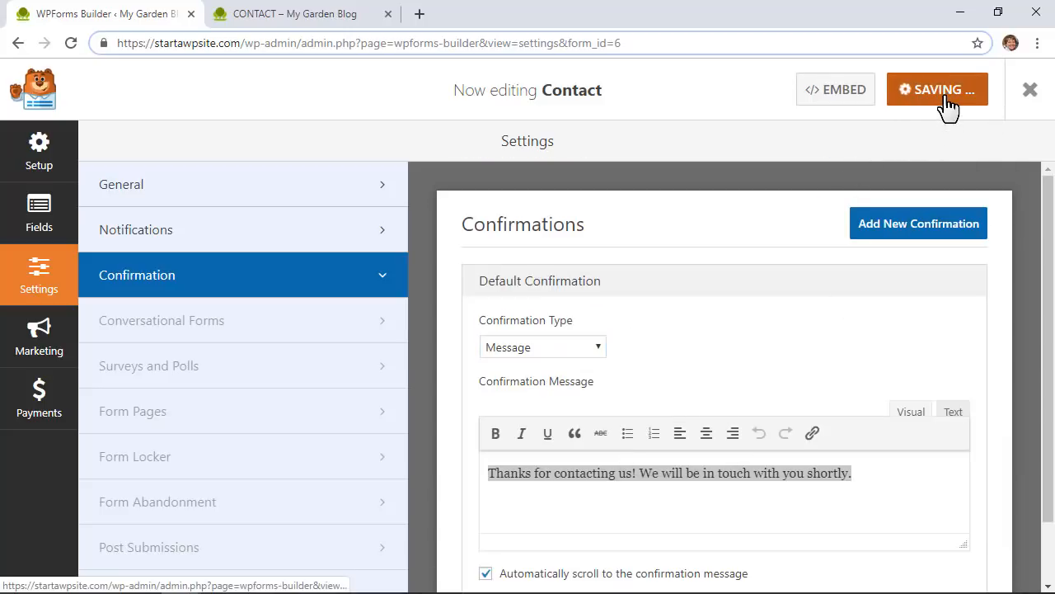
Step: Launch Beaver Builder on the CONTACT page and open the Text Editor module holding [wpforms id="6"]
click(1028, 97)
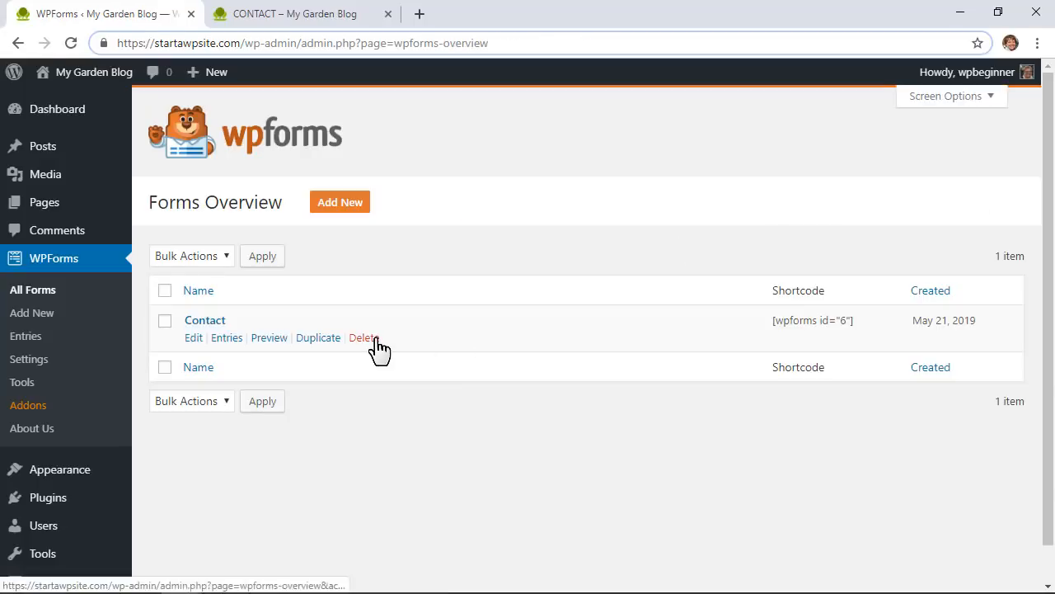
mouse_move(55, 219)
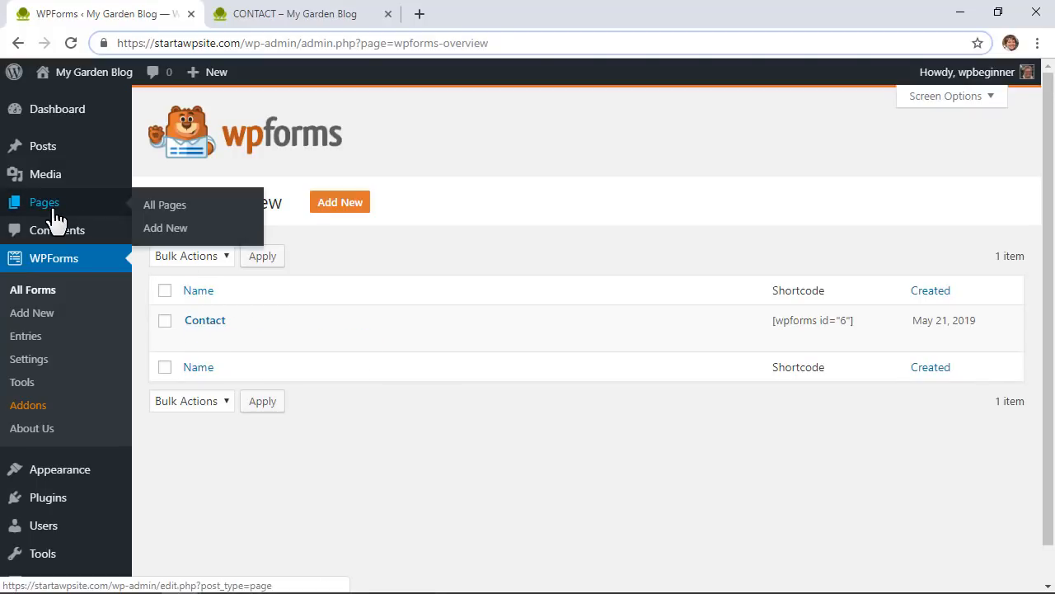
click(180, 208)
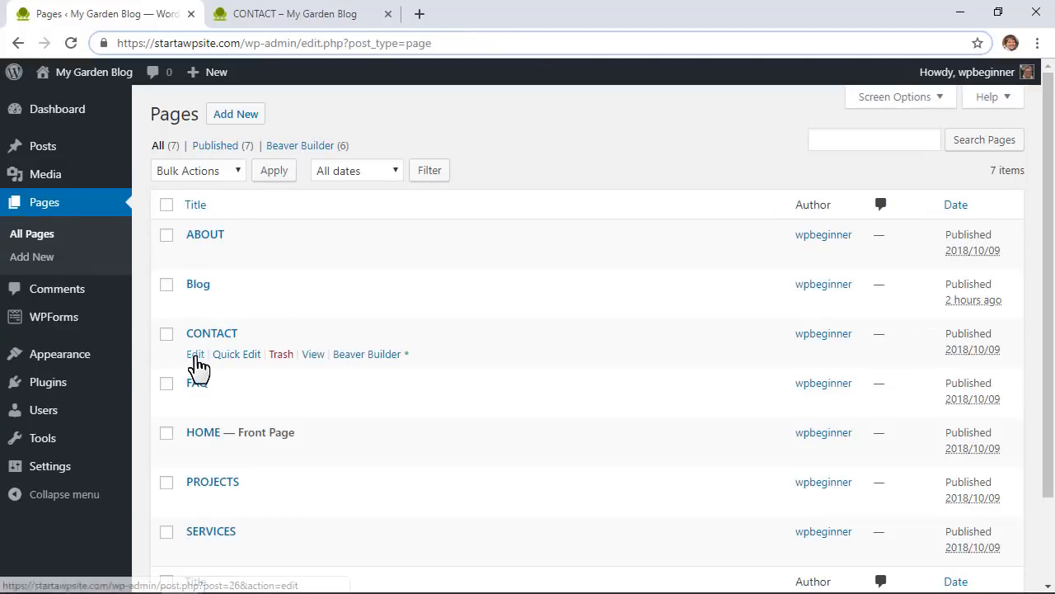
click(195, 354)
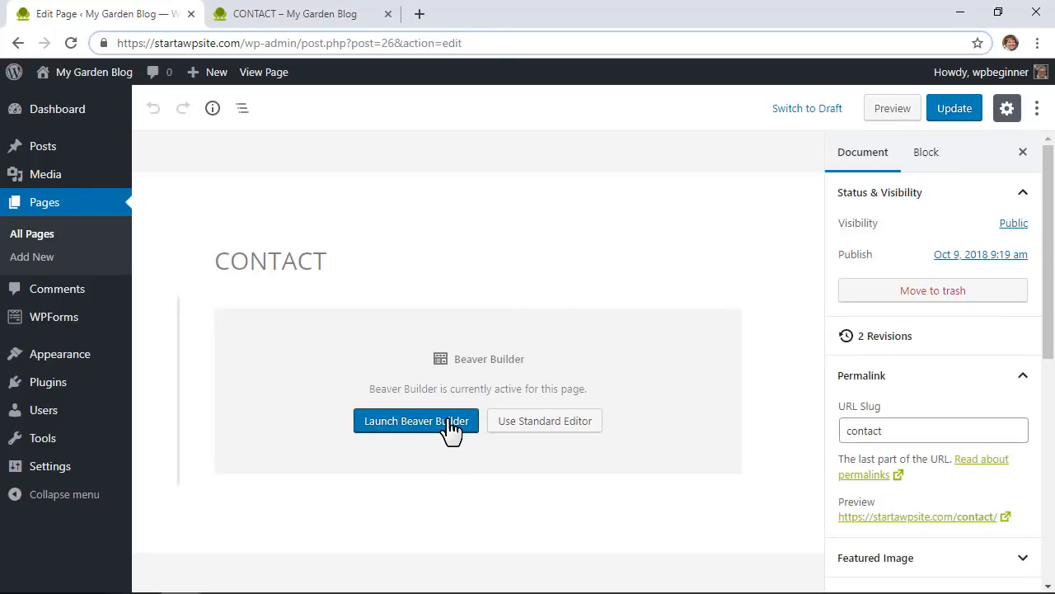
click(449, 426)
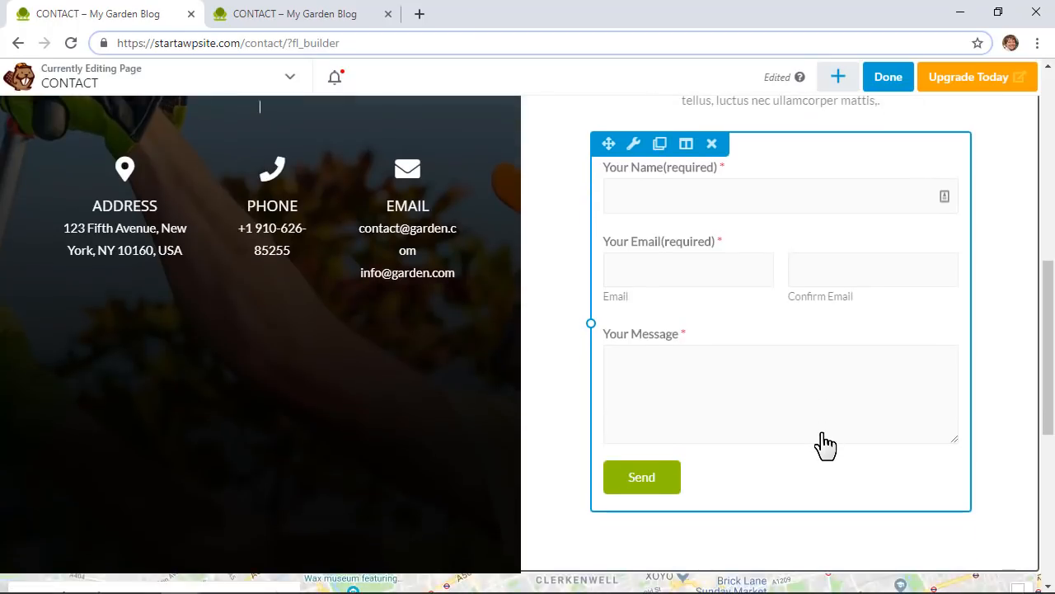
click(819, 443)
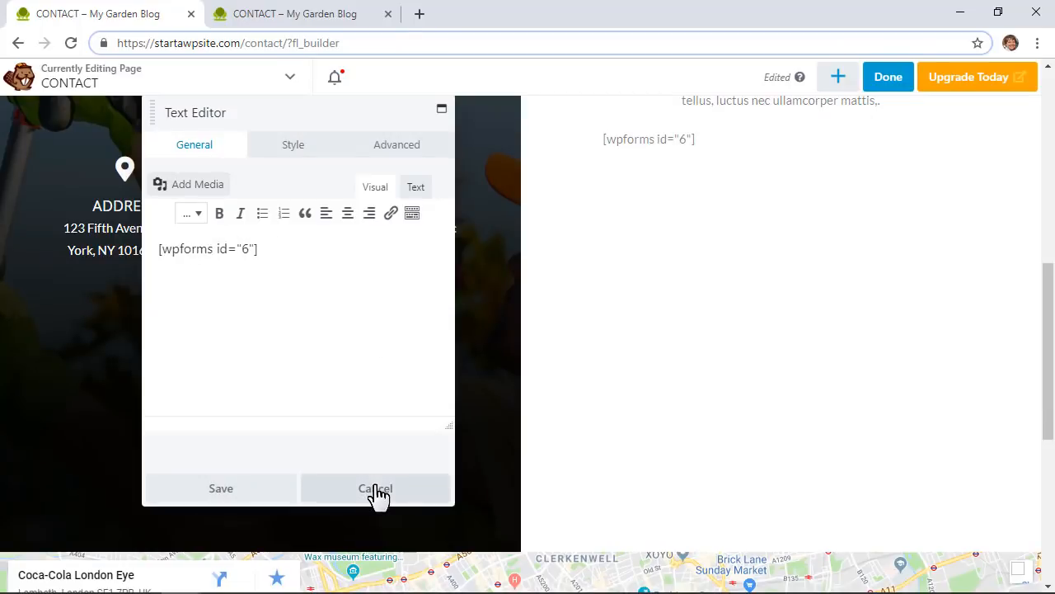
Step: Delete the EMAIL, PHONE and ADDRESS modules and the divider from the CONTACT page
click(344, 492)
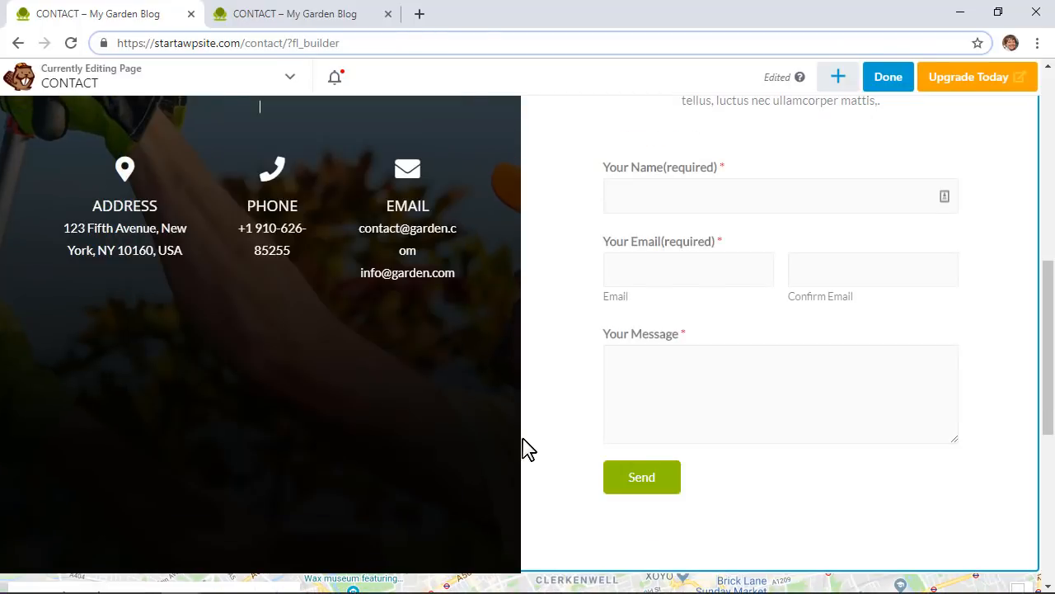
scroll(527, 449, up, 3)
click(434, 403)
click(384, 453)
click(605, 134)
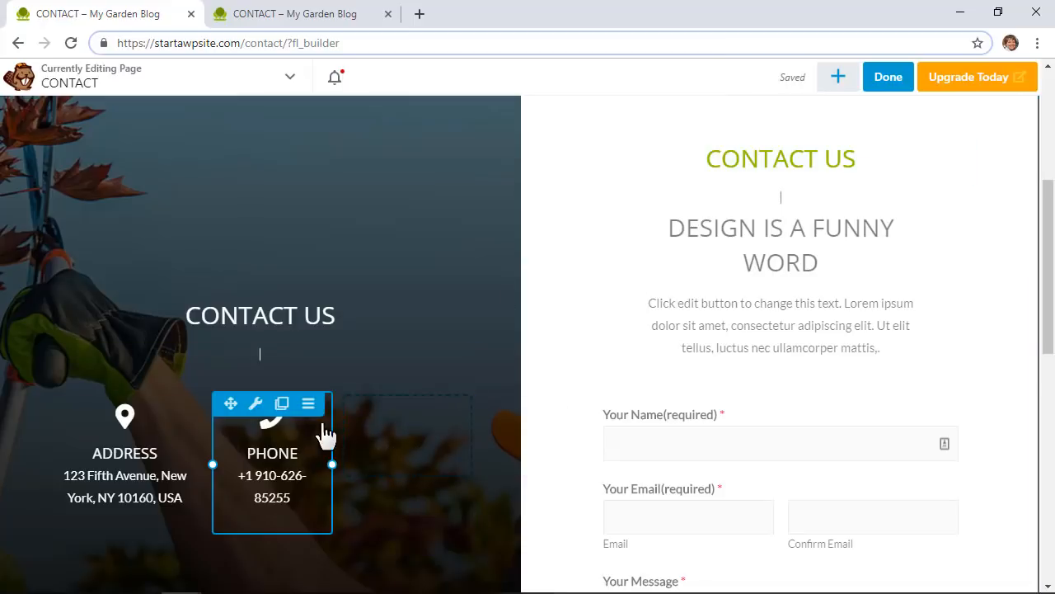
click(308, 403)
click(326, 450)
click(605, 136)
click(169, 406)
click(605, 136)
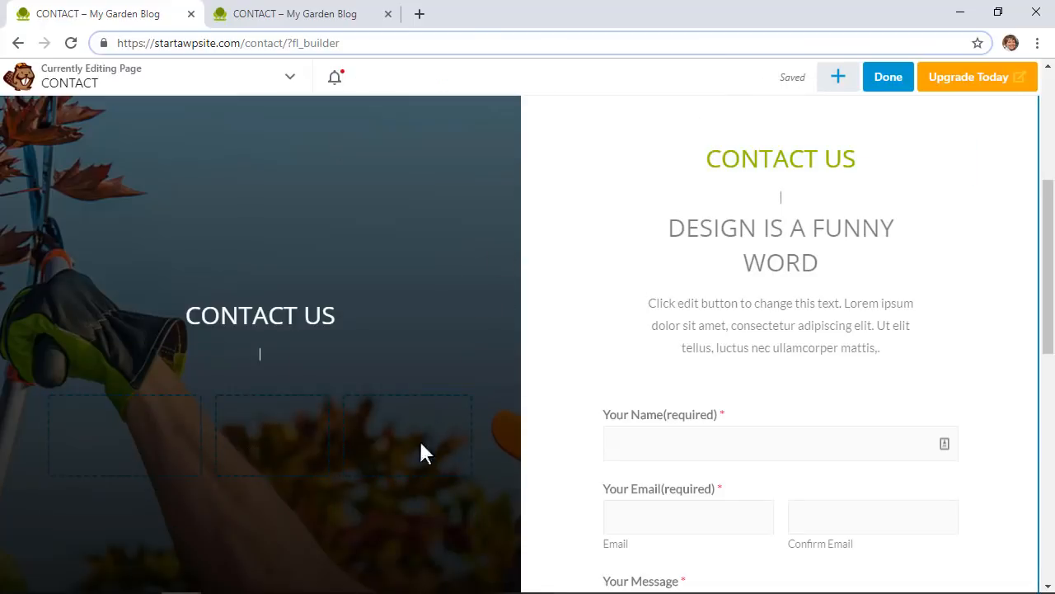
click(170, 364)
click(605, 135)
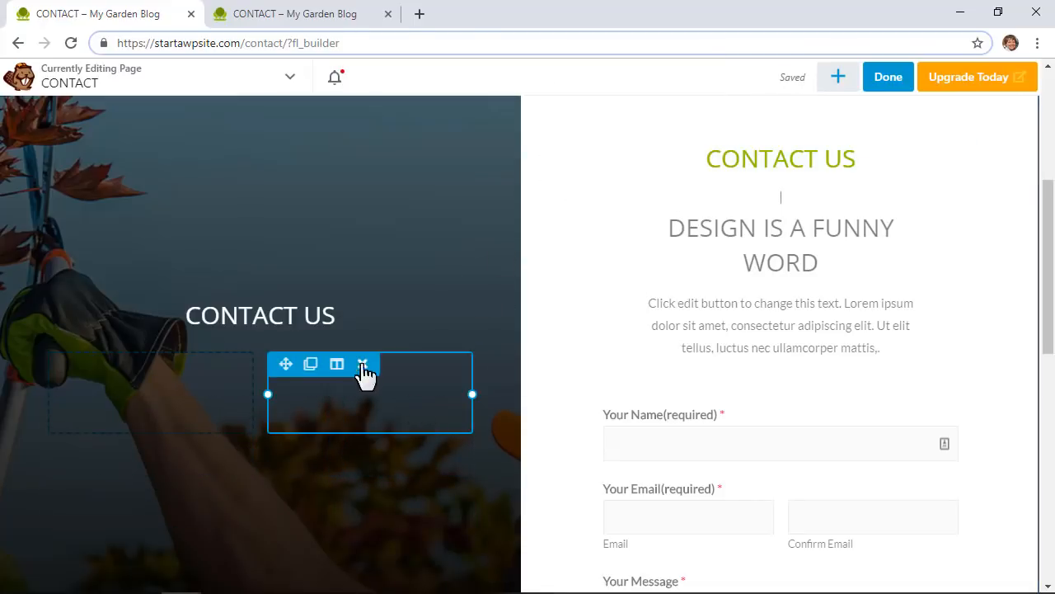
Step: Remove the empty column, the CONTACT US heading and the left image column
click(363, 363)
click(167, 314)
click(605, 135)
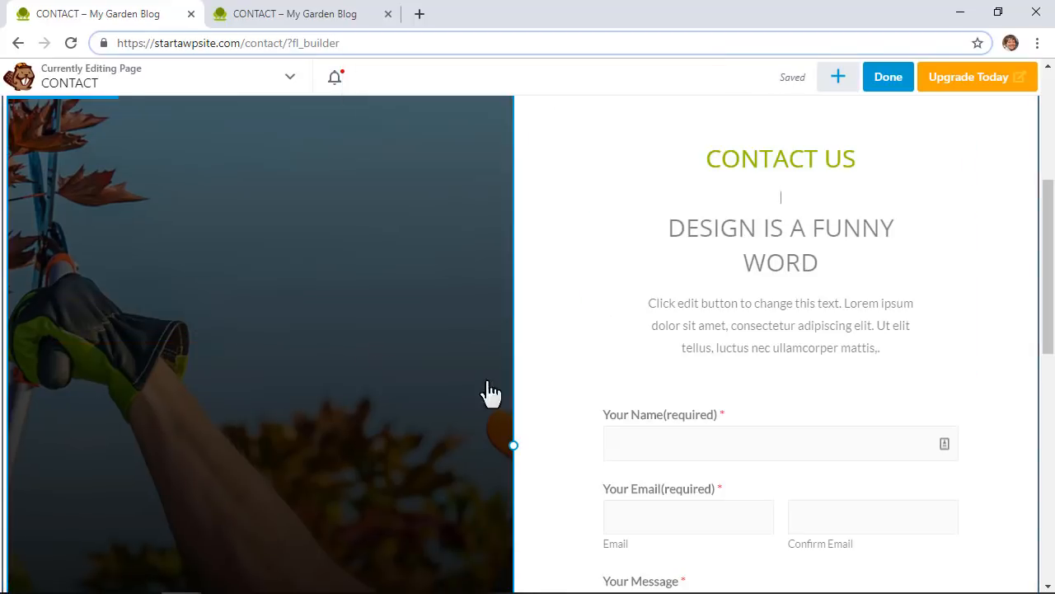
scroll(491, 393, up, 2)
click(123, 247)
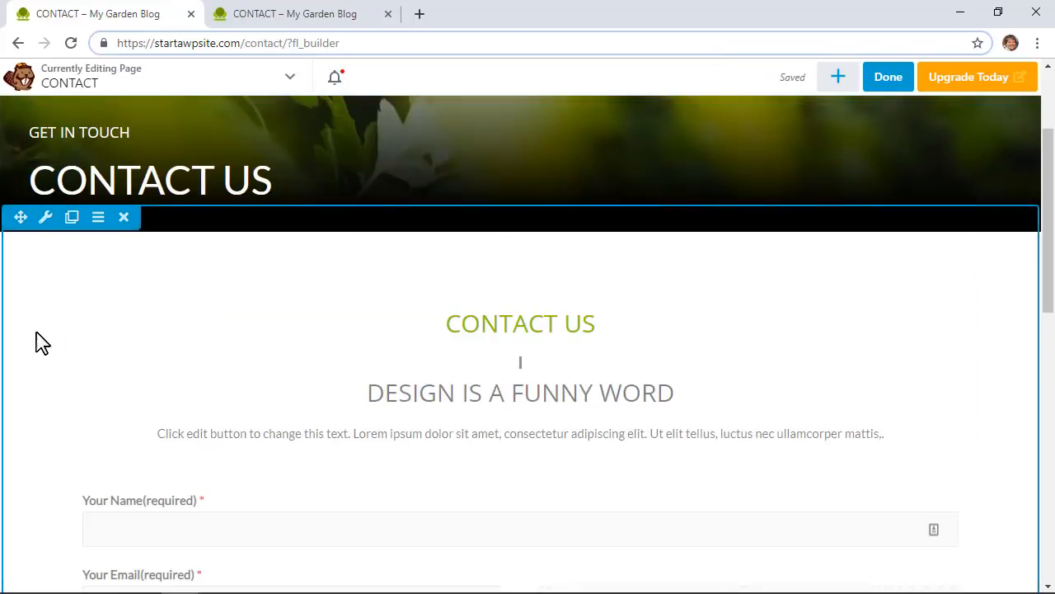
Step: Delete the embedded London Google map and the leftover empty row
scroll(39, 340, down, 5)
scroll(49, 333, up, 2)
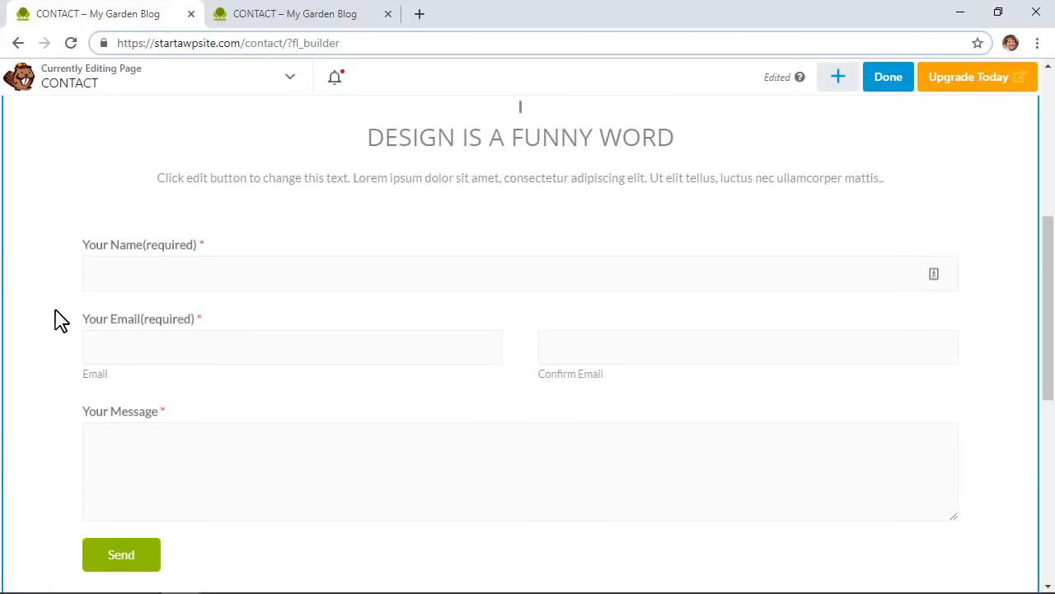
scroll(57, 320, down, 6)
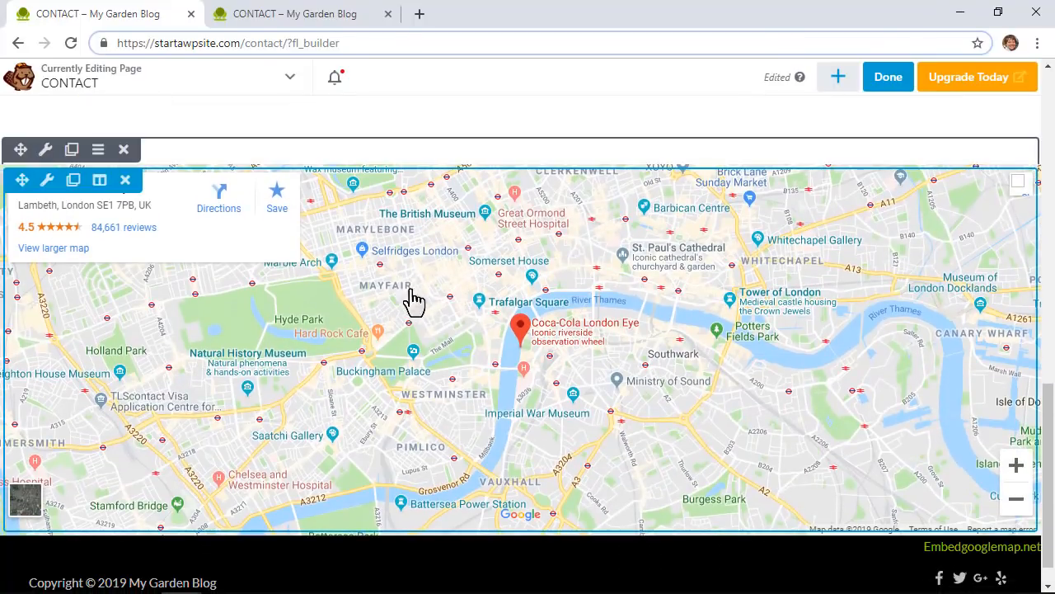
scroll(524, 354, down, 1)
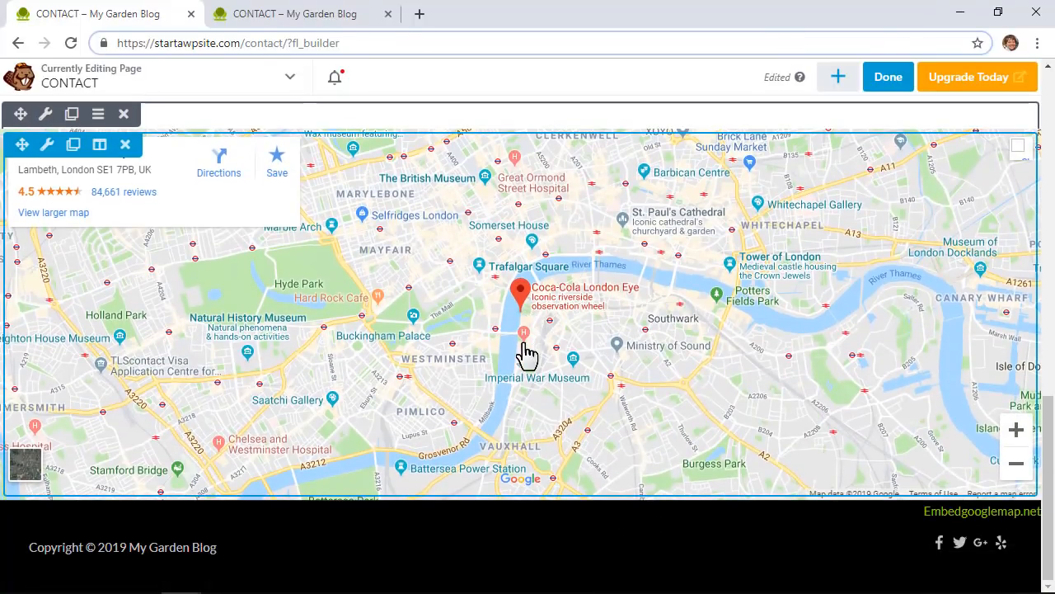
scroll(524, 354, up, 2)
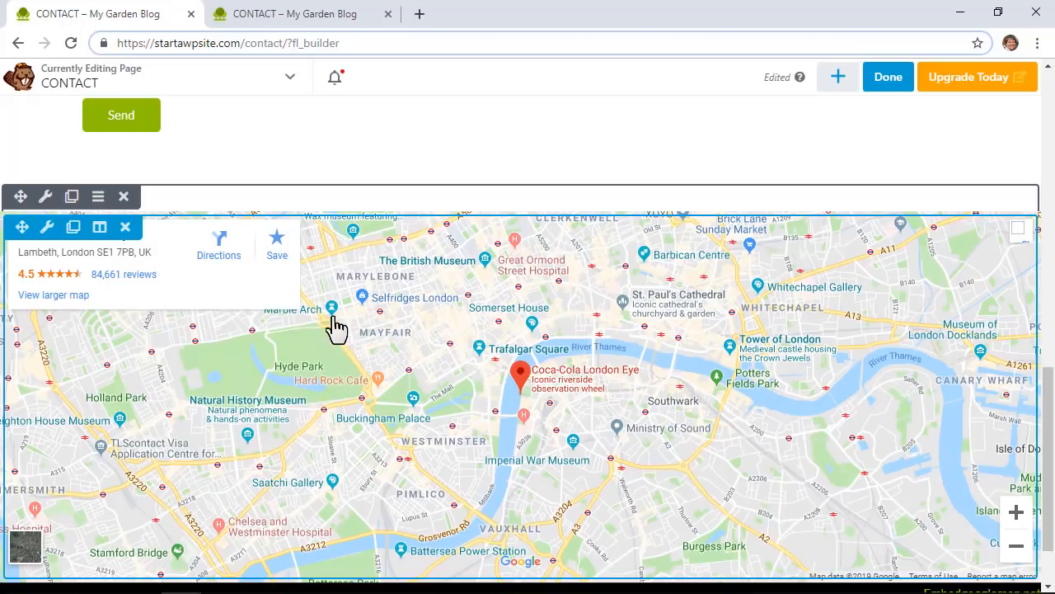
click(125, 227)
click(614, 130)
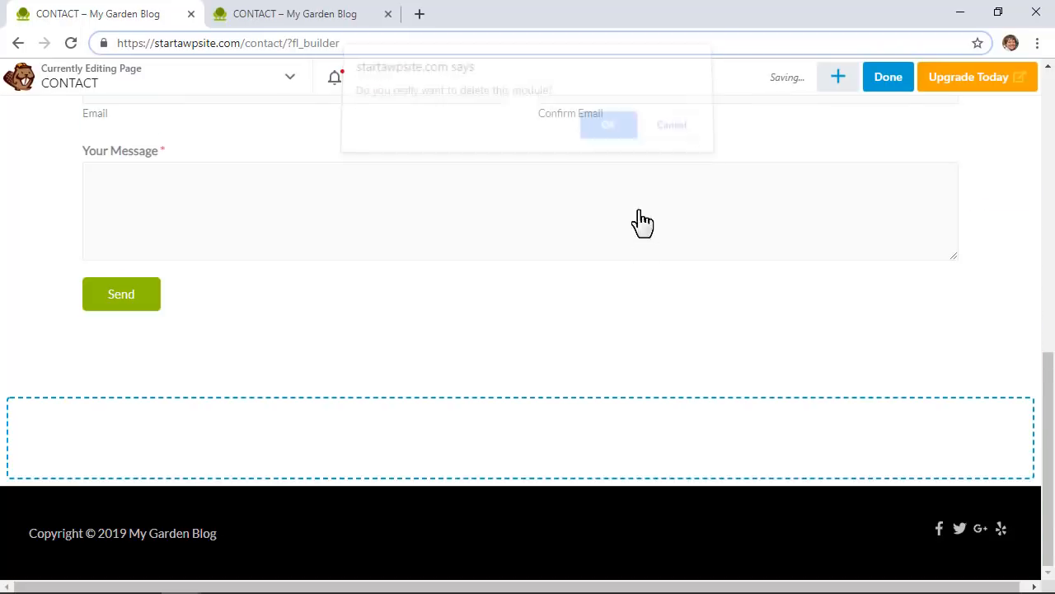
mouse_move(173, 429)
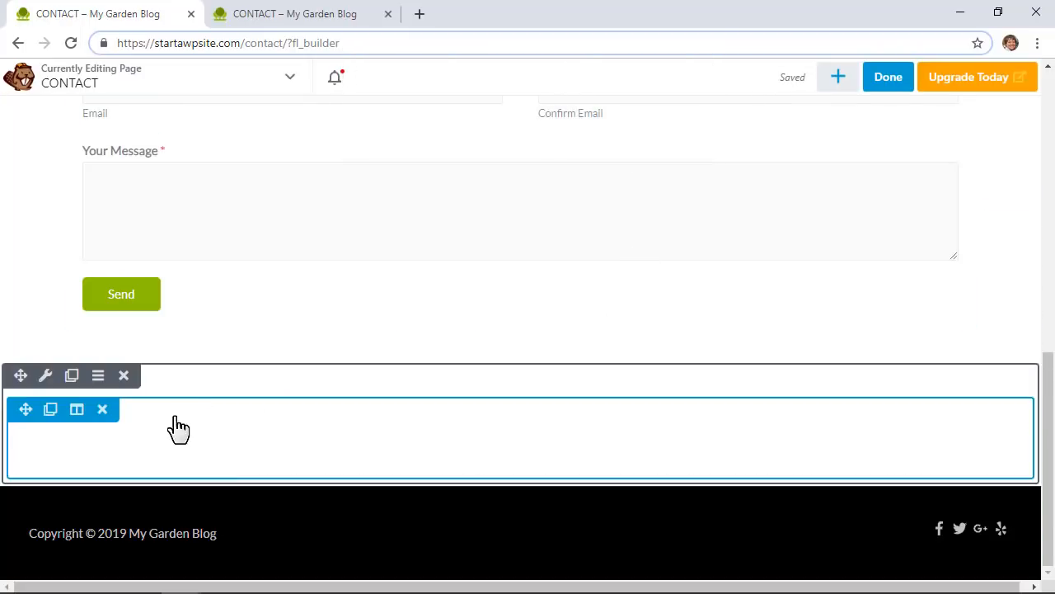
click(107, 412)
scroll(304, 417, up, 5)
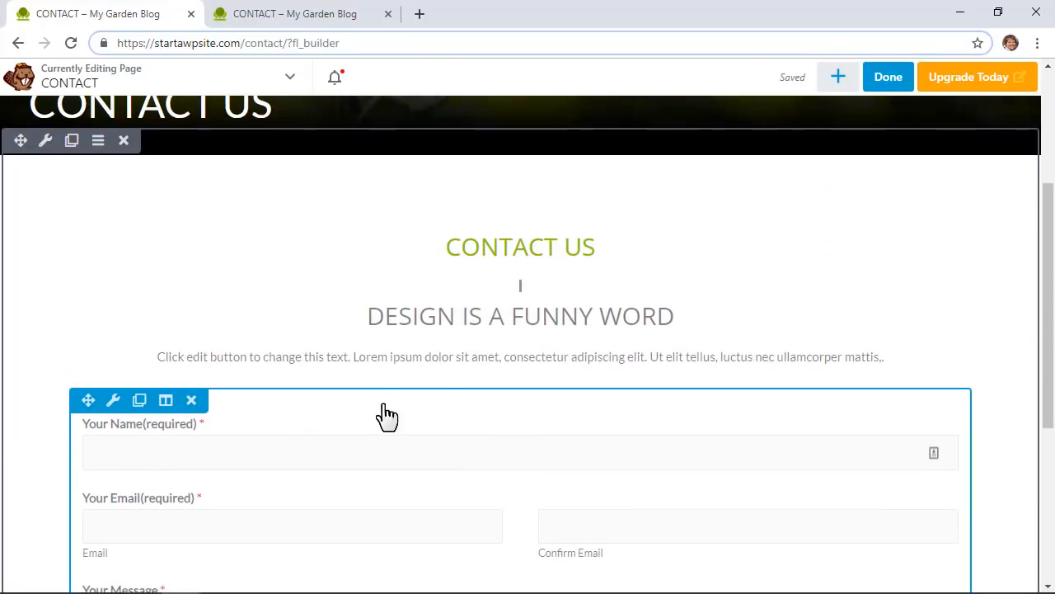
mouse_move(558, 360)
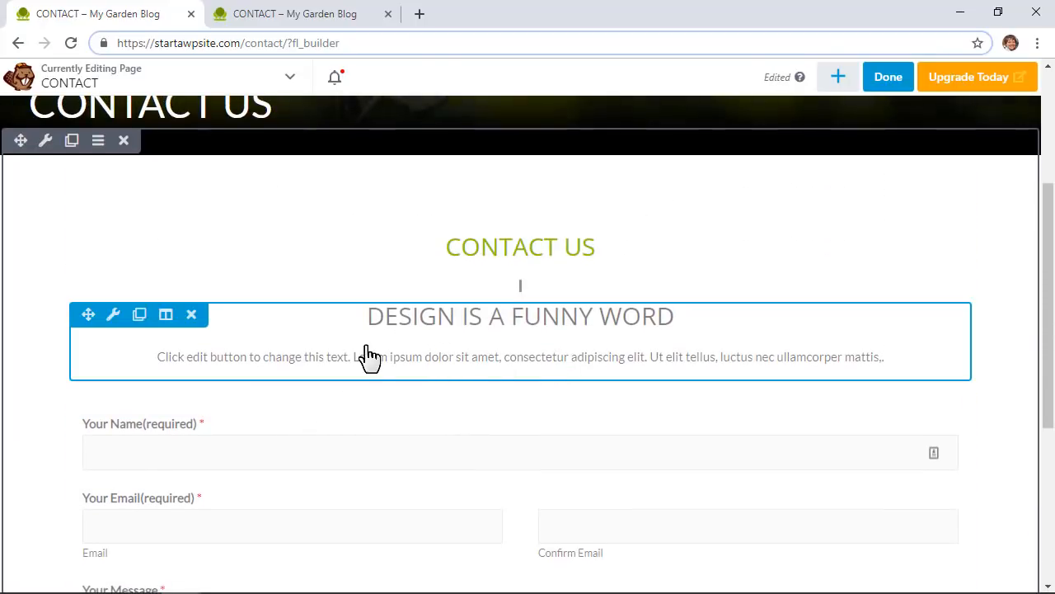
Step: Open the form column's Advanced settings, leaving the heading unchanged
click(420, 349)
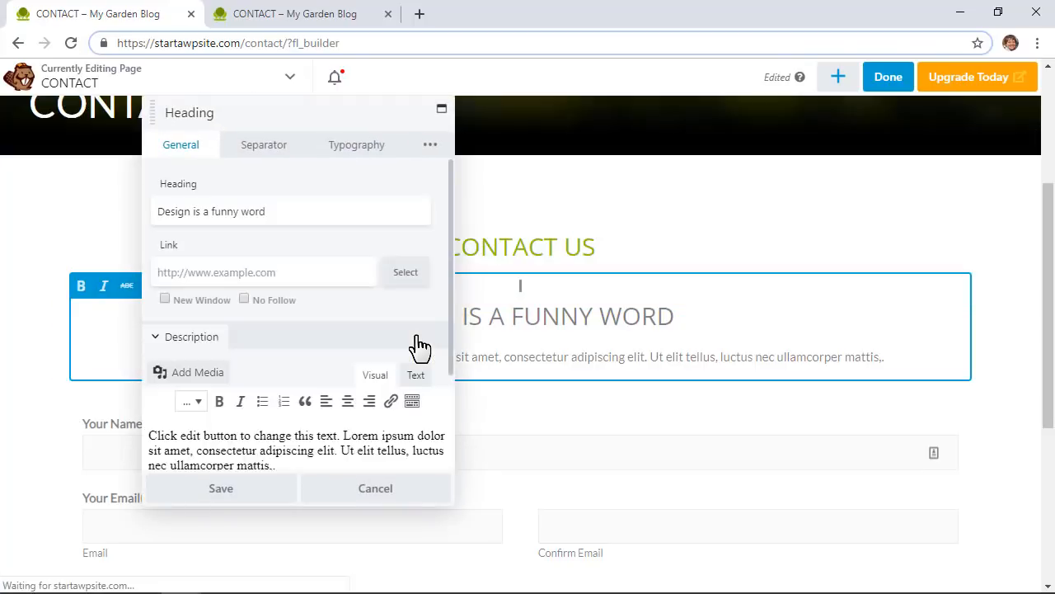
scroll(266, 437, down, 2)
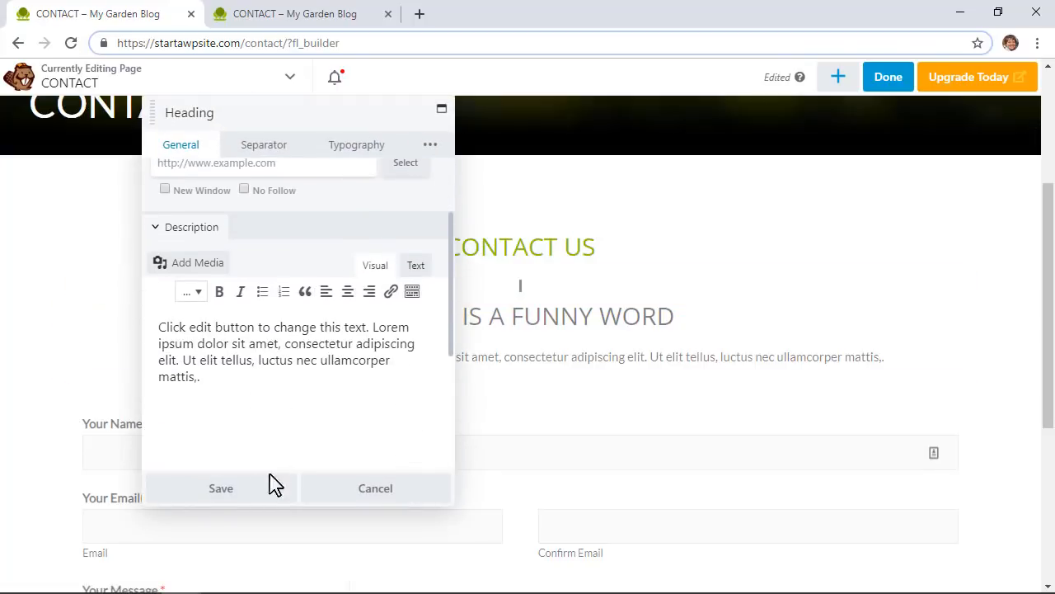
click(356, 501)
scroll(559, 445, down, 1)
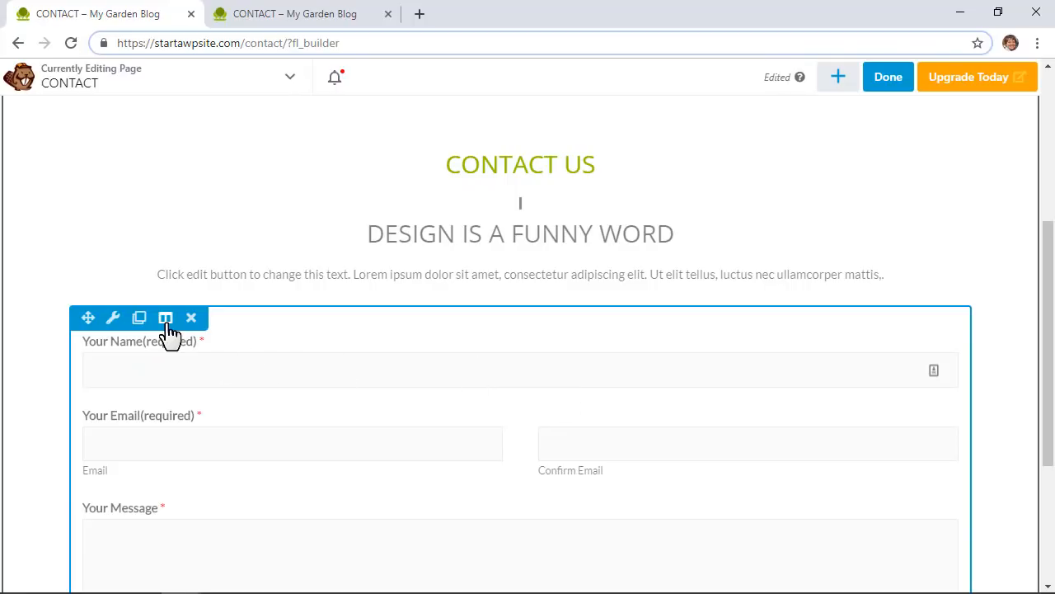
mouse_move(169, 332)
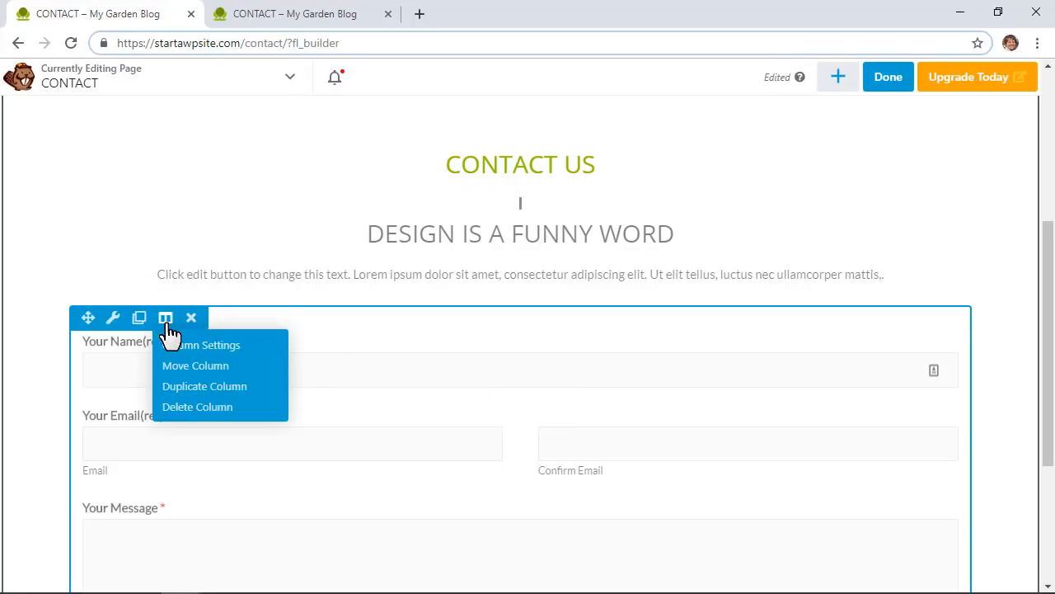
click(171, 347)
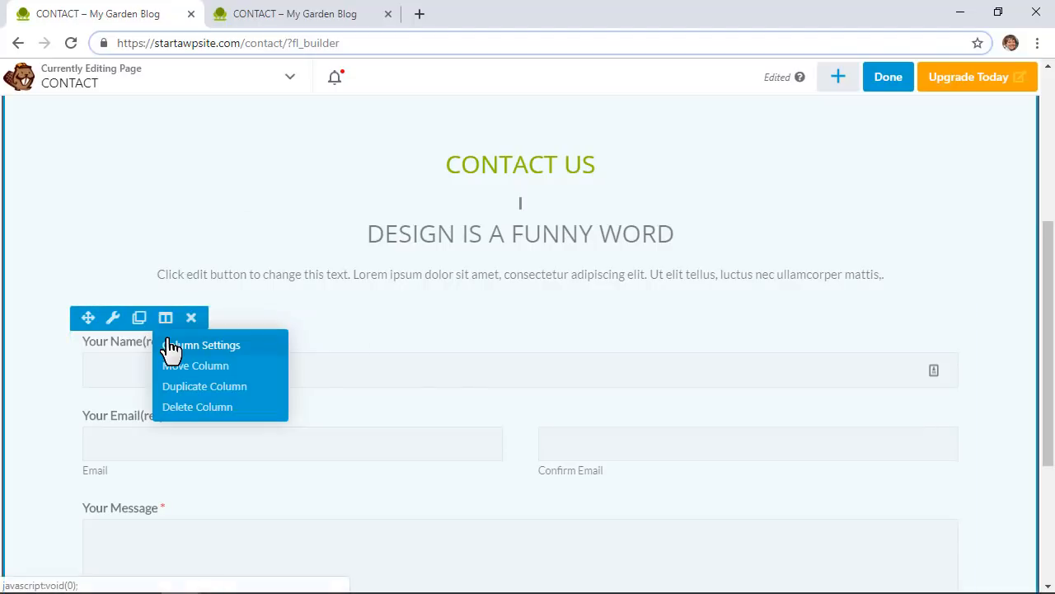
scroll(272, 247, down, 3)
click(388, 146)
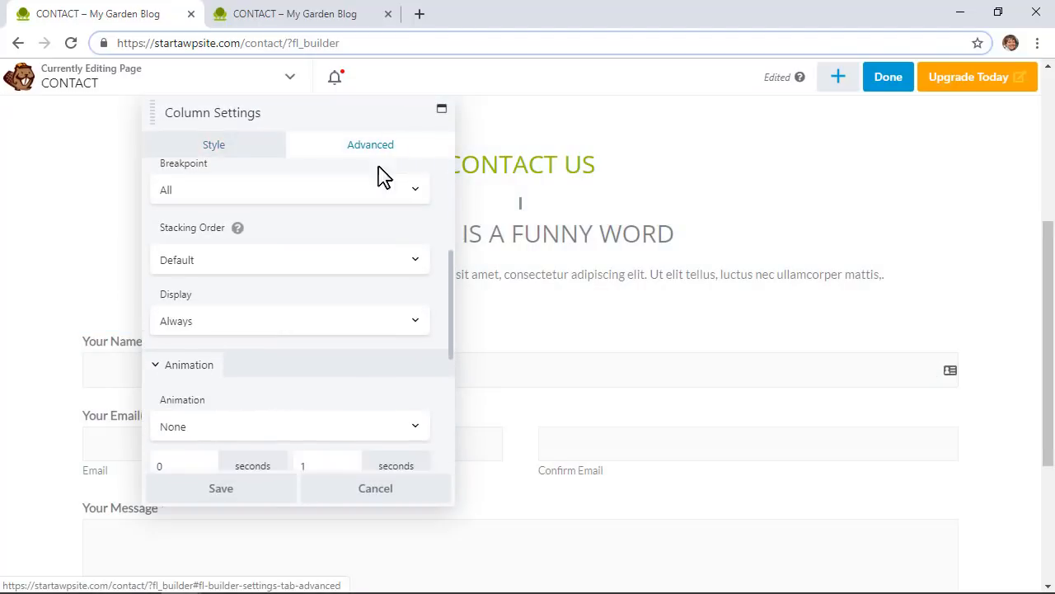
scroll(348, 289, down, 4)
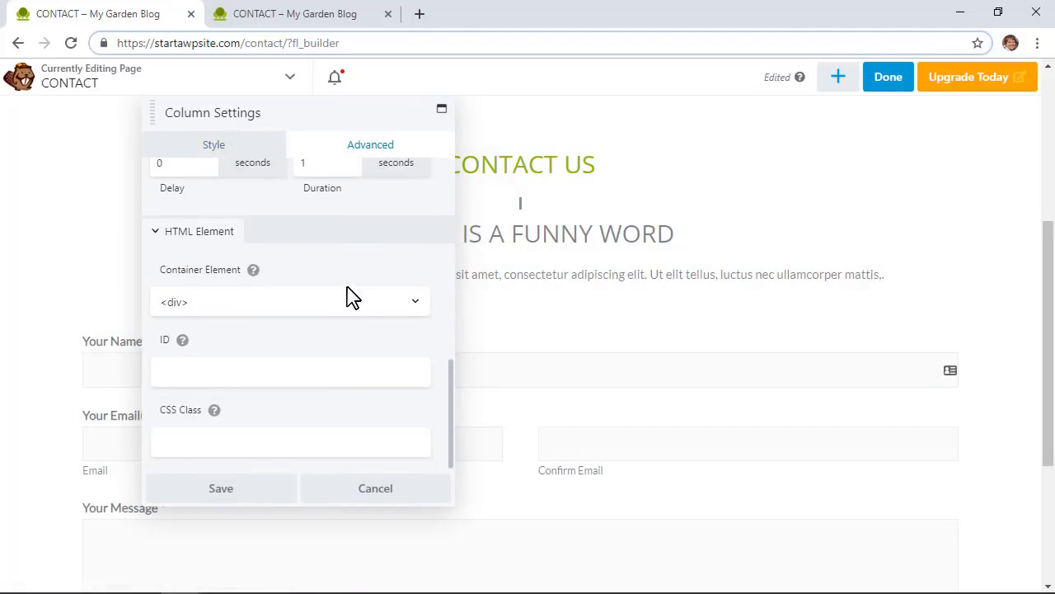
scroll(348, 297, up, 6)
Step: Set the form column's left and right margins to 300 px
click(328, 244)
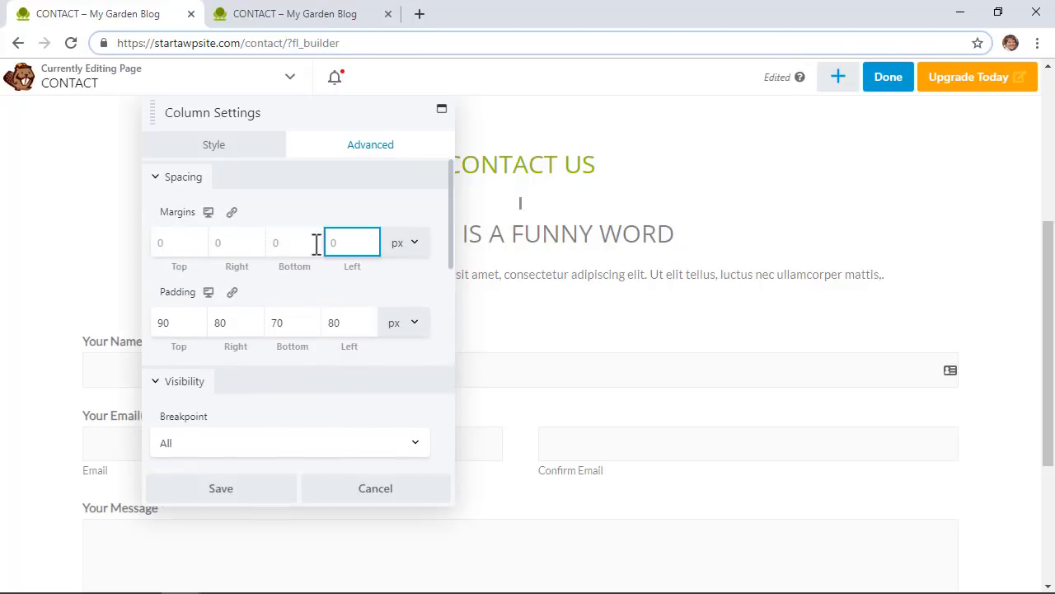
text(50)
click(234, 242)
text(50)
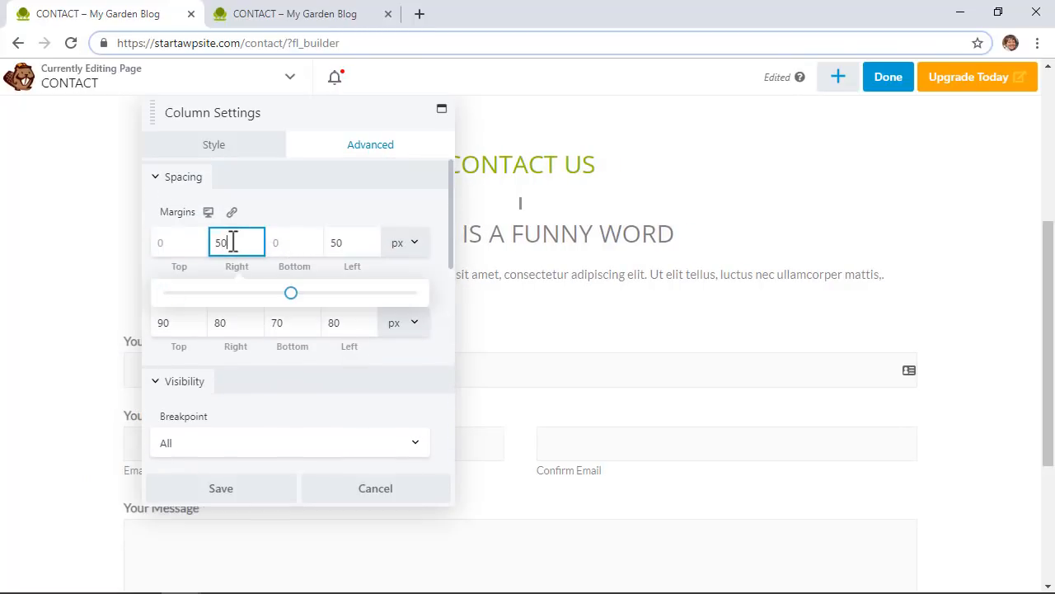
text(150)
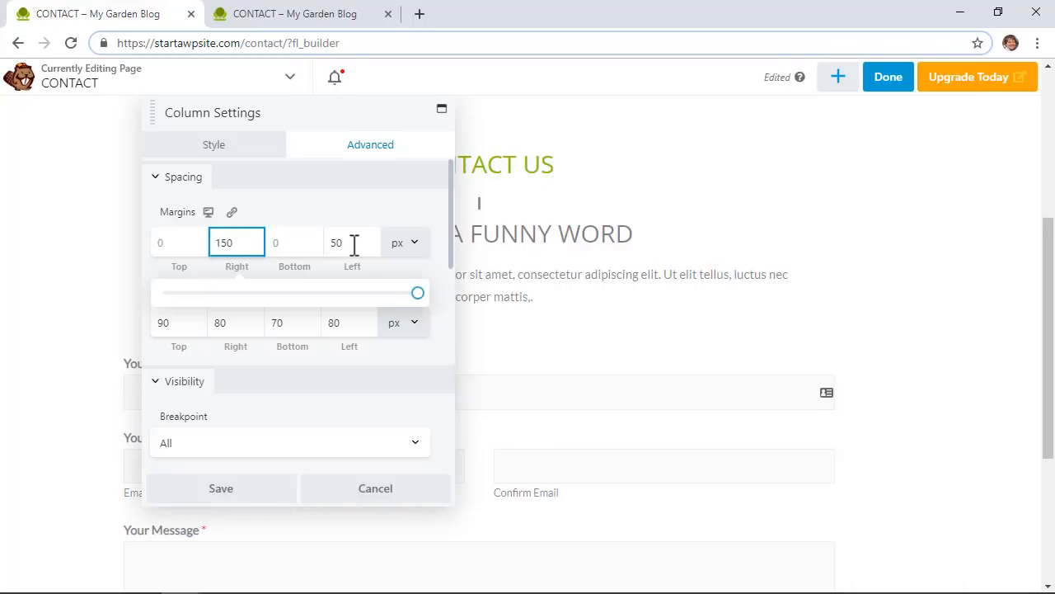
double_click(353, 240)
text(150)
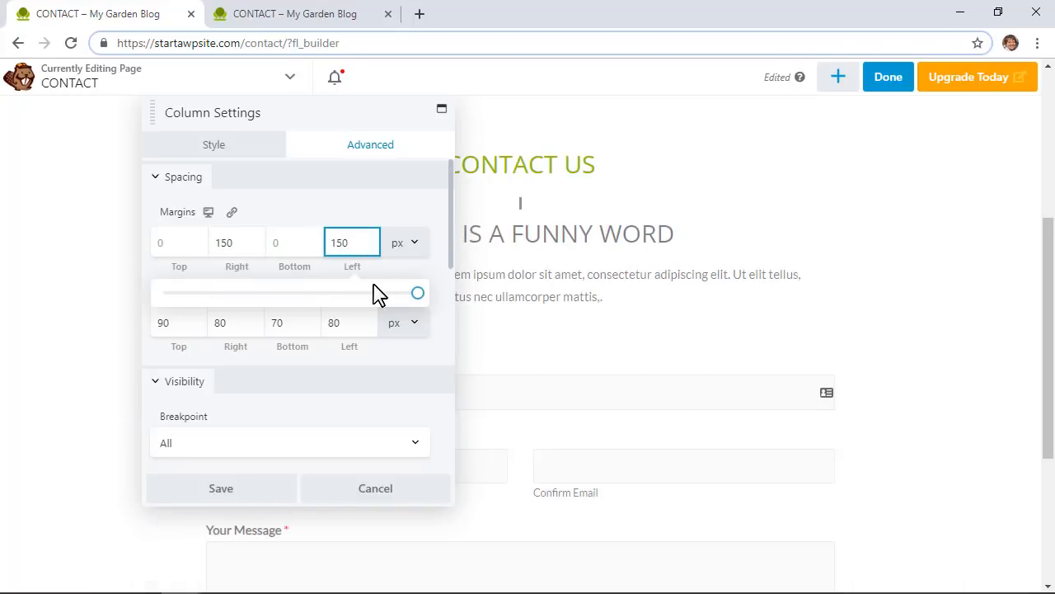
double_click(359, 248)
text(300)
double_click(224, 242)
text(300)
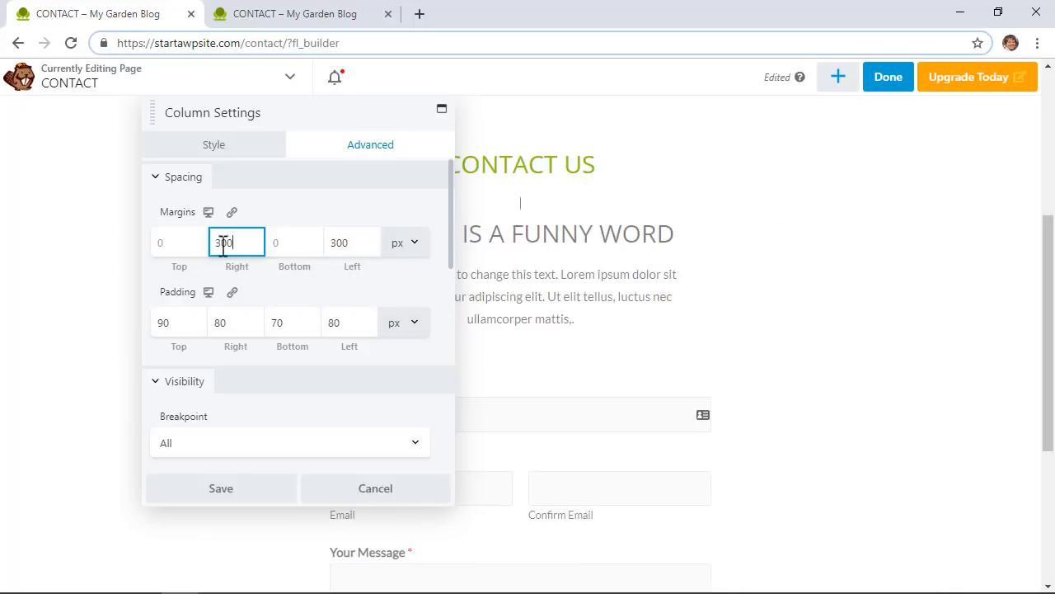
Step: Save the column settings and publish the Contact page
click(222, 488)
scroll(820, 361, up, 4)
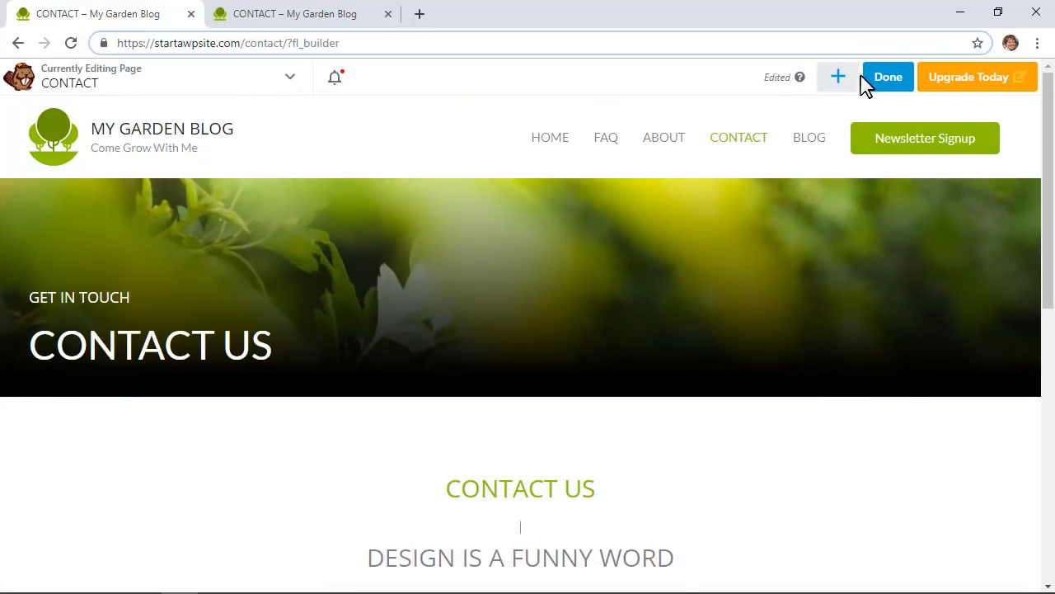
click(888, 84)
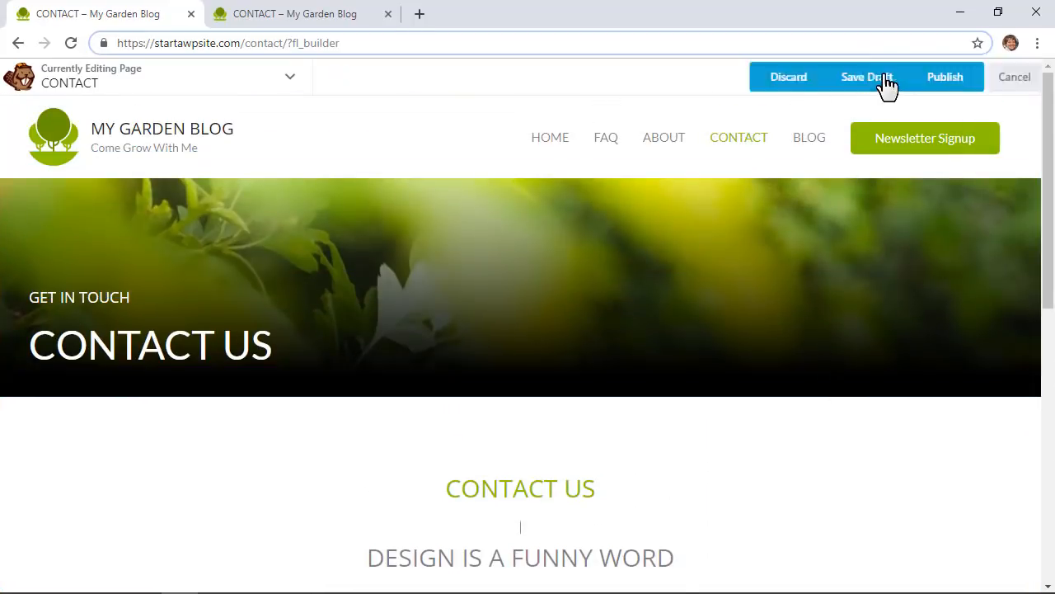
click(919, 85)
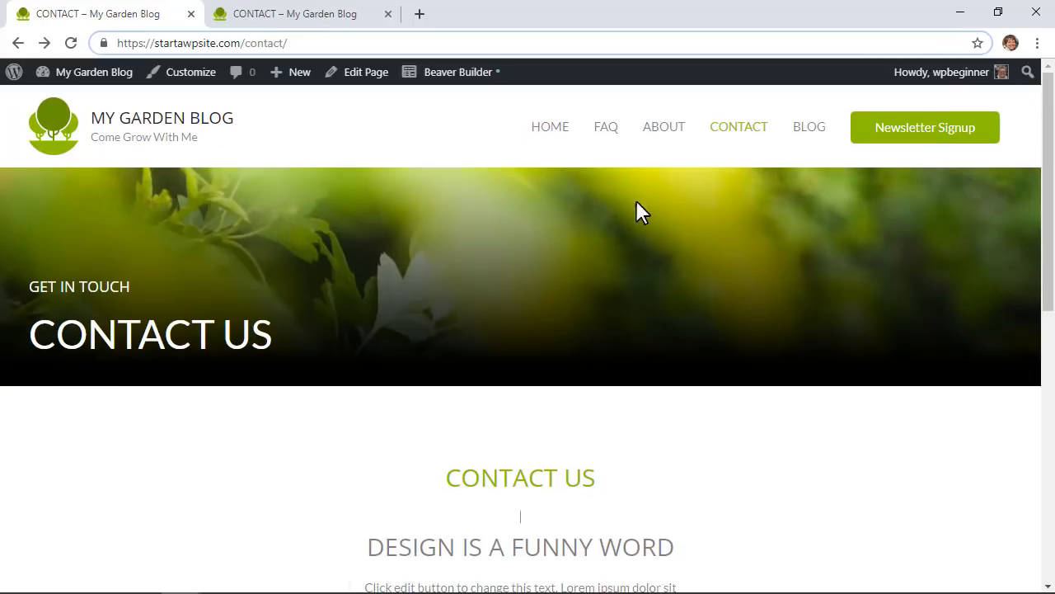
Step: Choose Blog as the posts page in Homepage Settings, keeping HOME as the static homepage
click(814, 132)
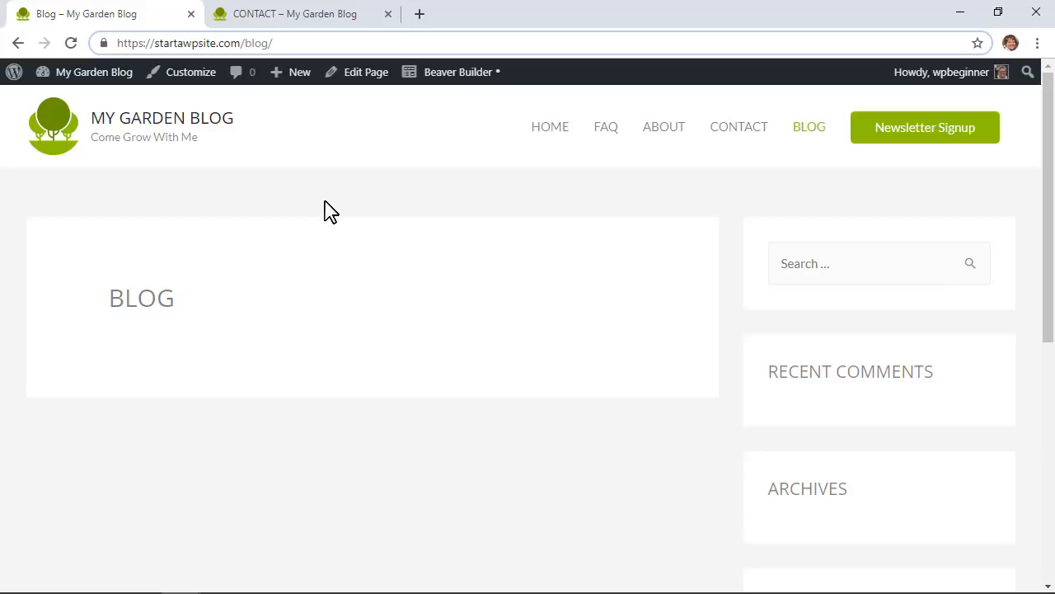
click(177, 76)
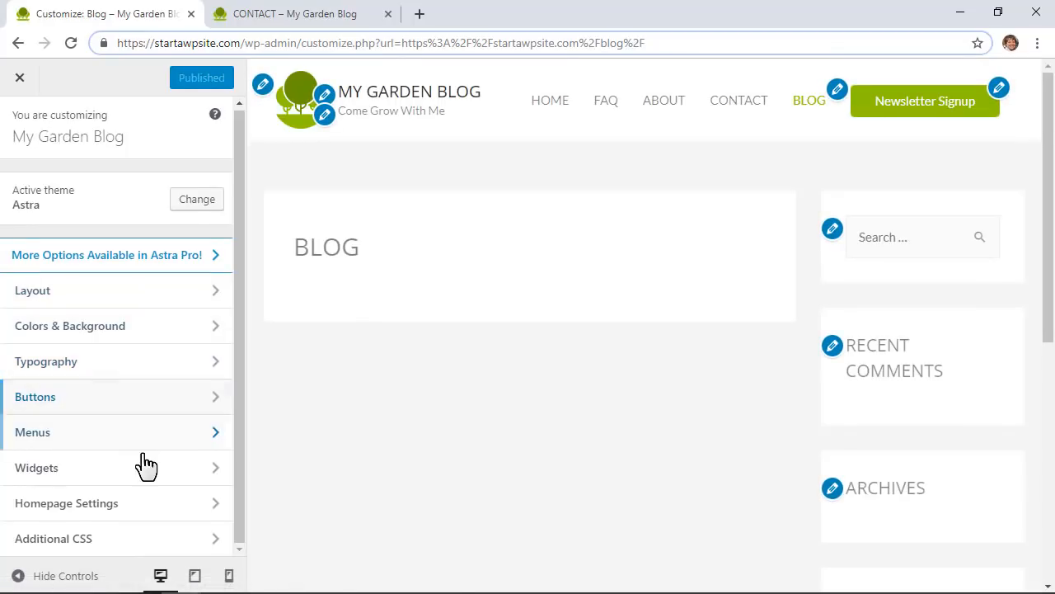
click(148, 511)
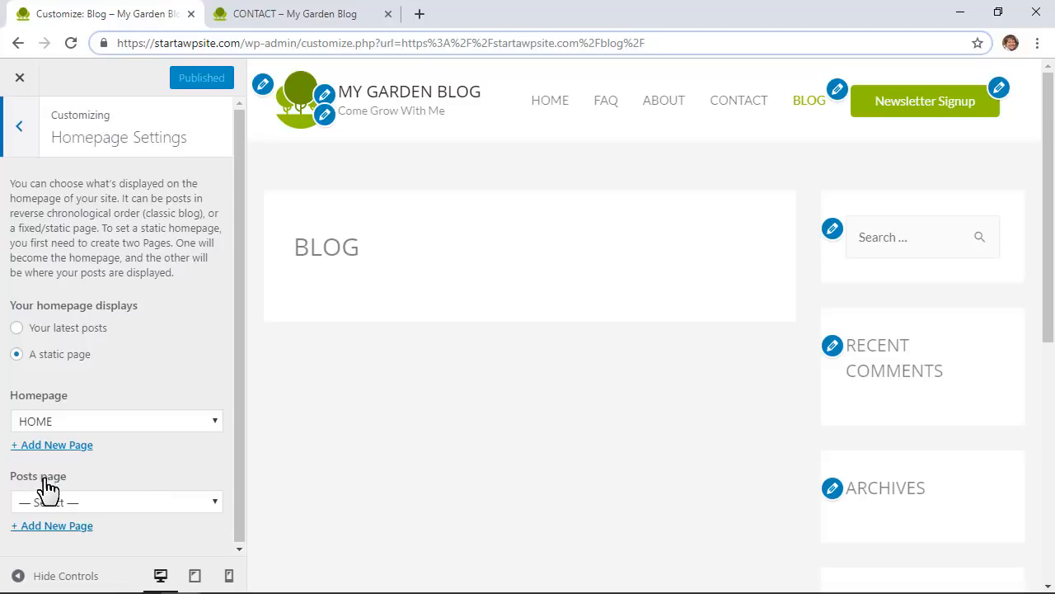
click(80, 506)
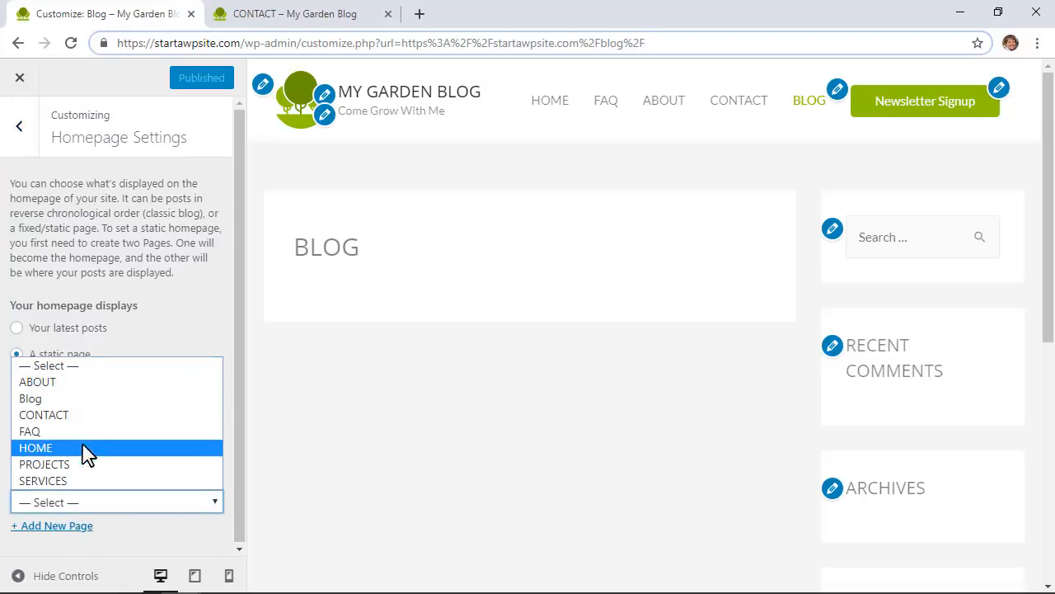
click(94, 397)
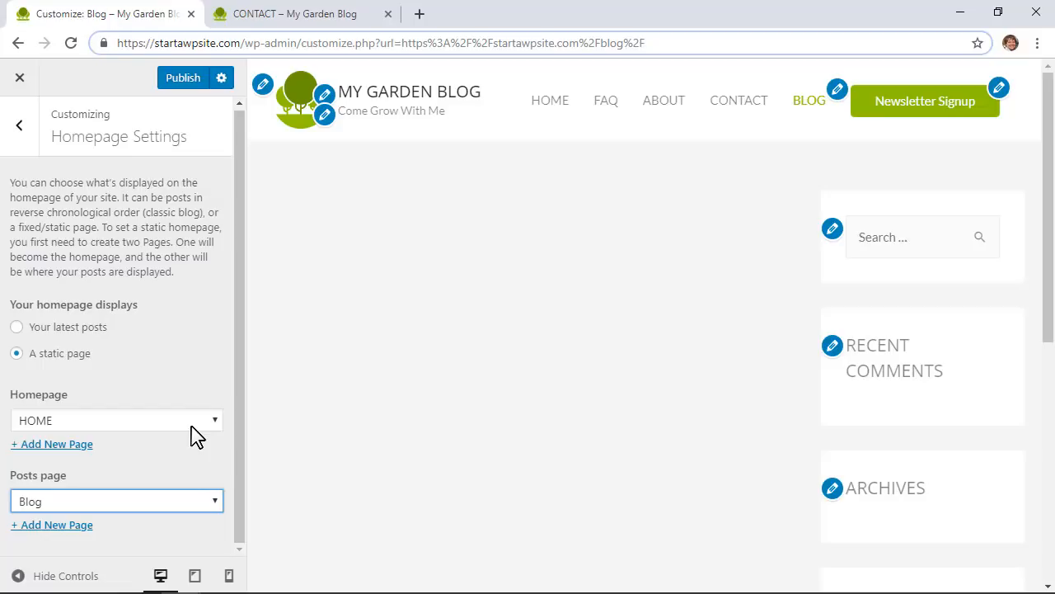
click(18, 132)
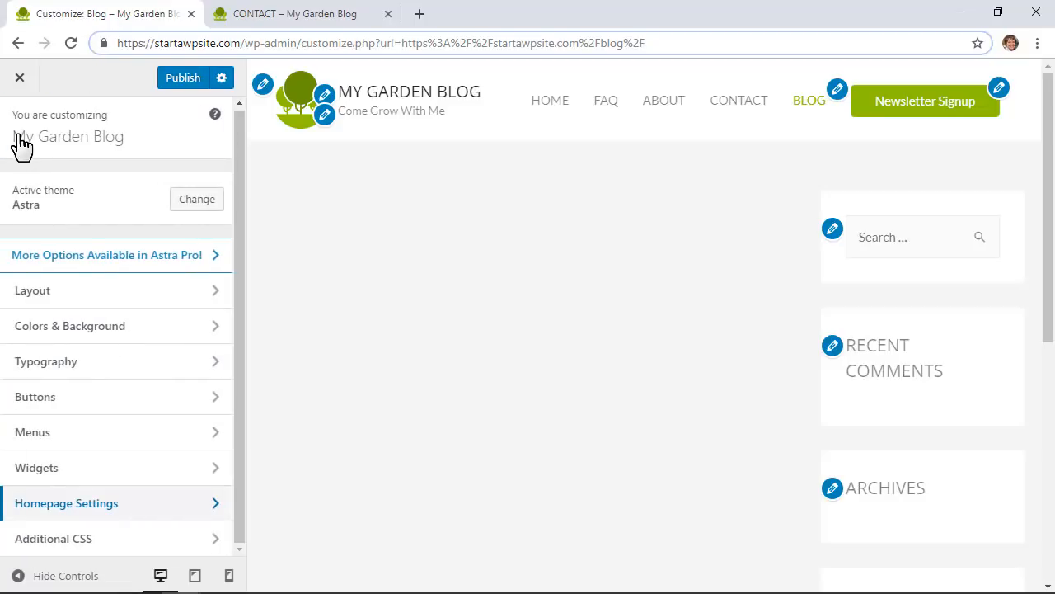
click(115, 470)
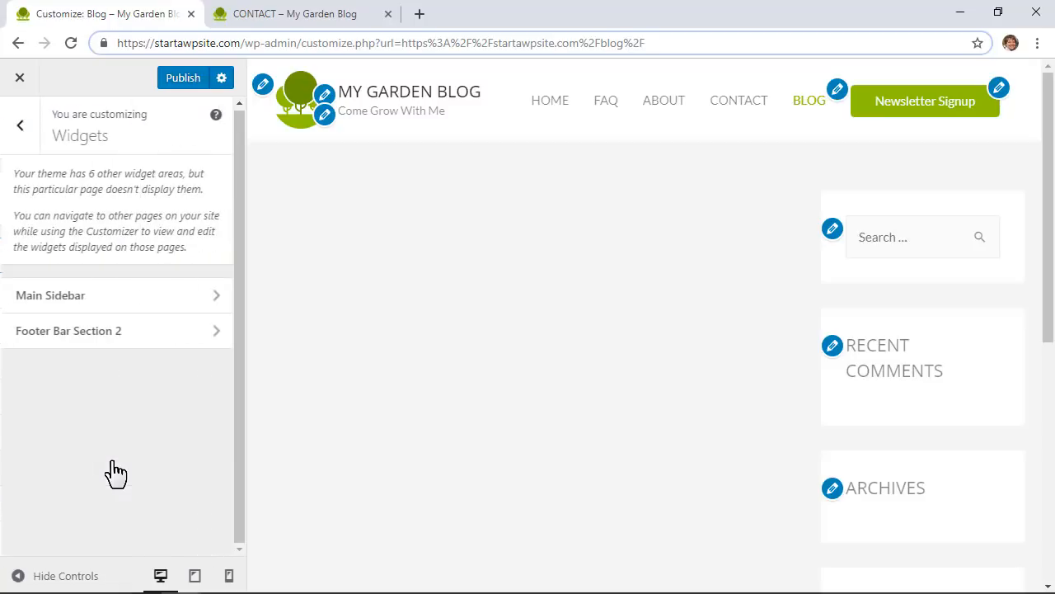
Step: Remove Meta, Archives and Recent Comments from Main Sidebar, then publish and close the Customizer
click(161, 311)
scroll(947, 487, down, 3)
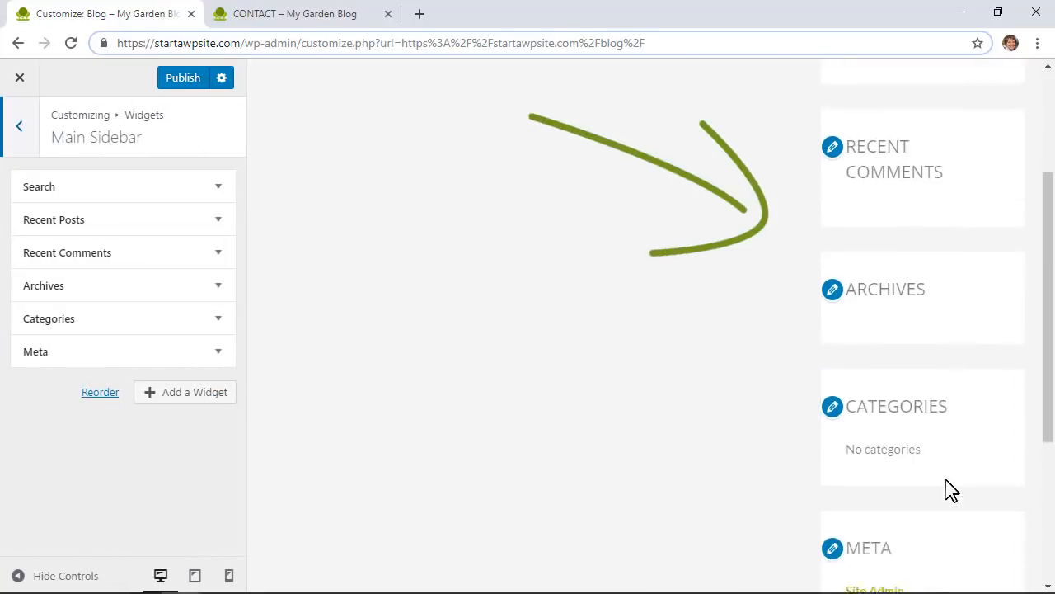
scroll(947, 490, down, 5)
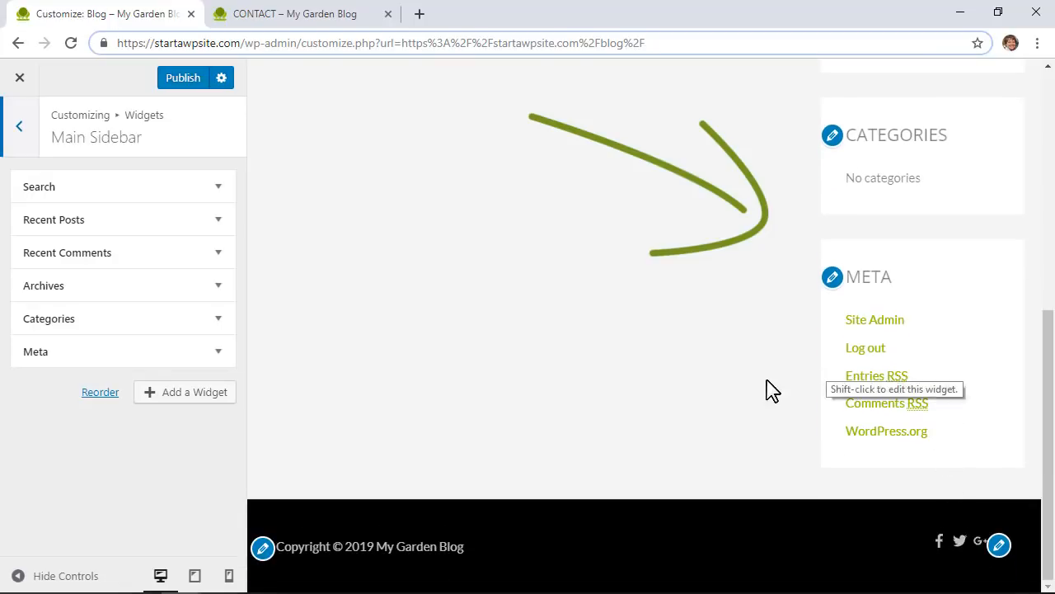
click(218, 356)
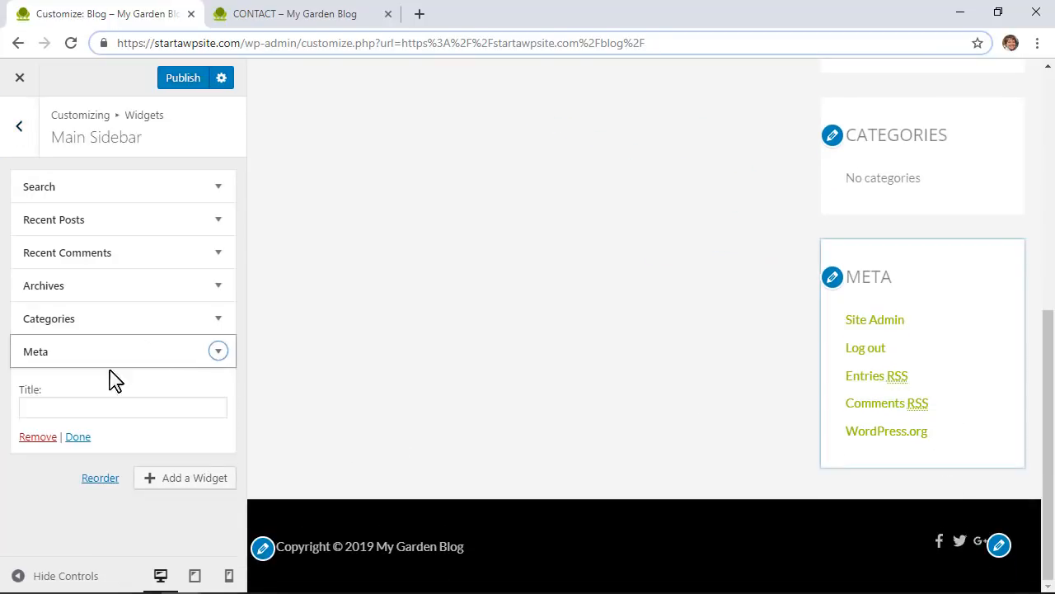
click(39, 437)
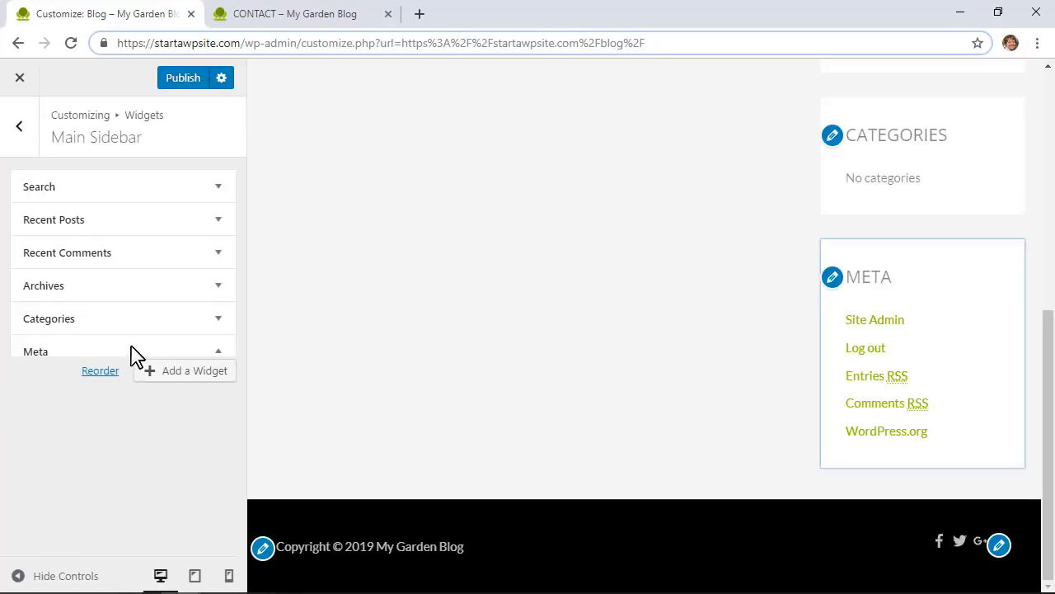
click(219, 288)
click(41, 418)
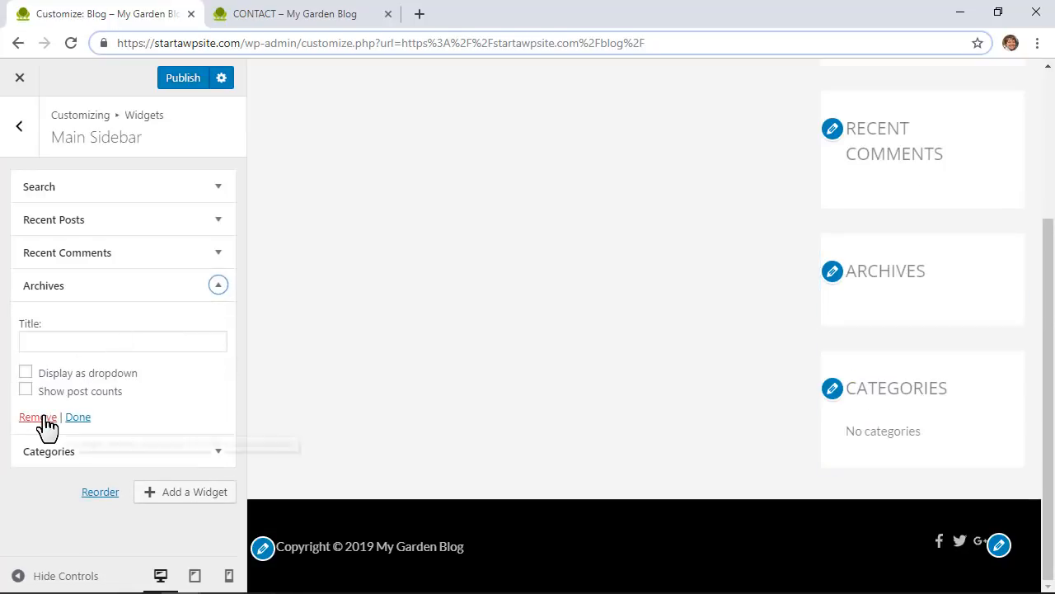
click(219, 253)
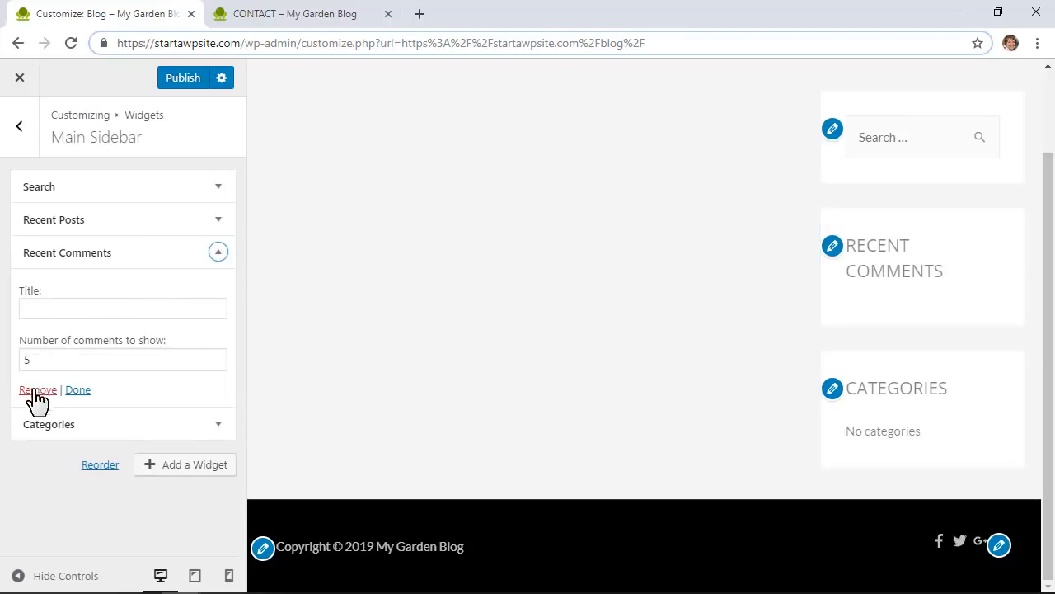
click(37, 389)
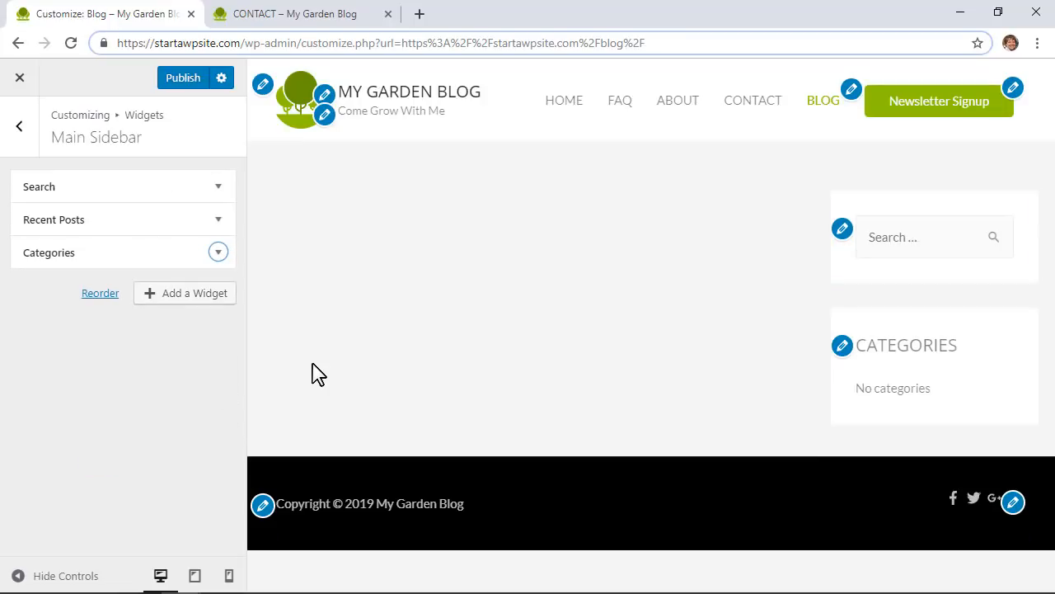
click(183, 78)
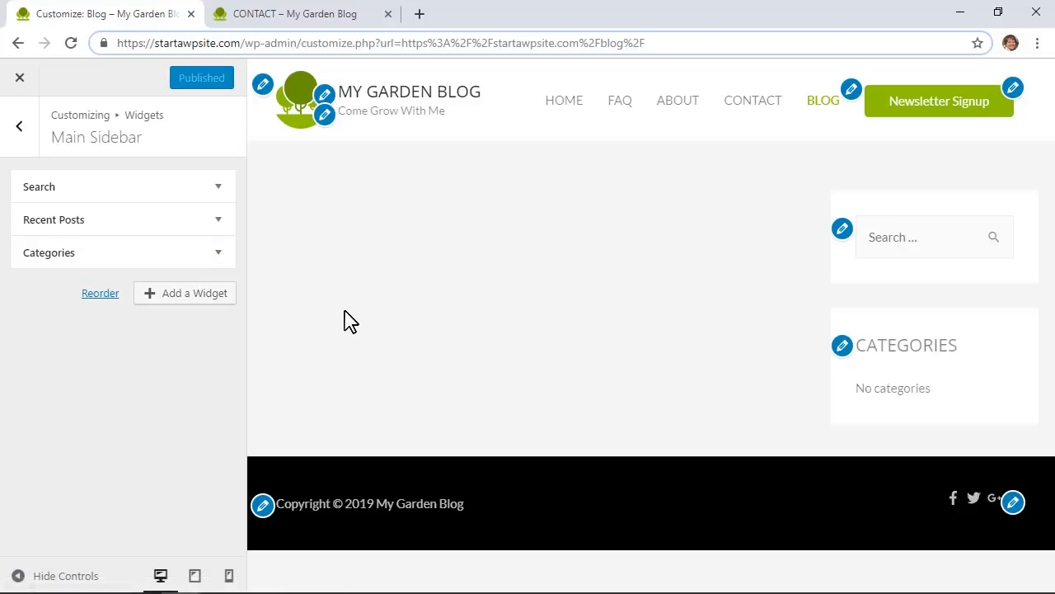
click(20, 78)
Step: Publish a new post titled 'BEST GARDEN TOMATOES' with the pasted placeholder body text
mouse_move(298, 76)
click(281, 103)
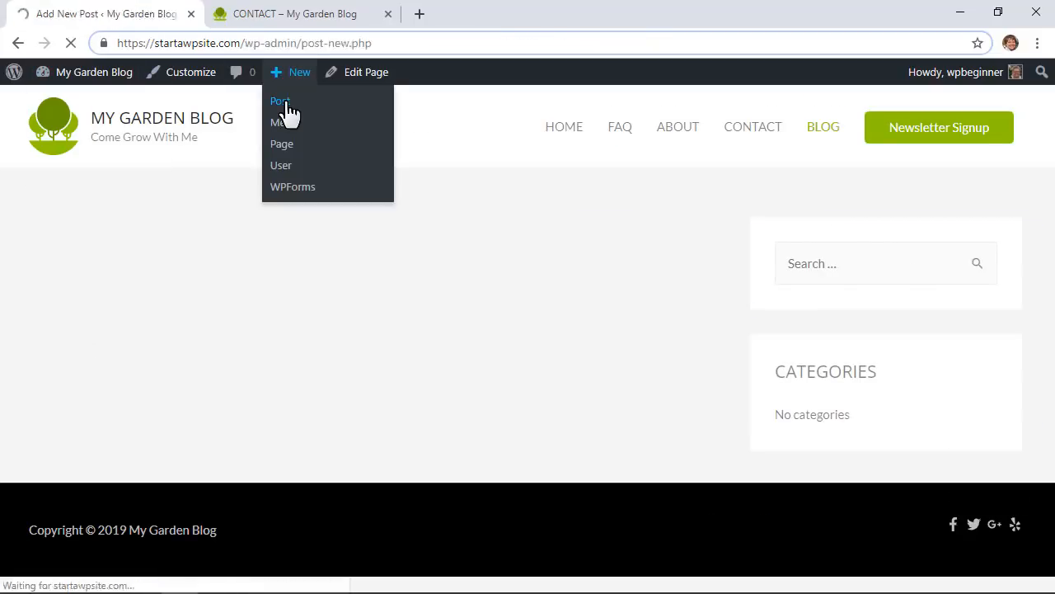
text(BEST GA)
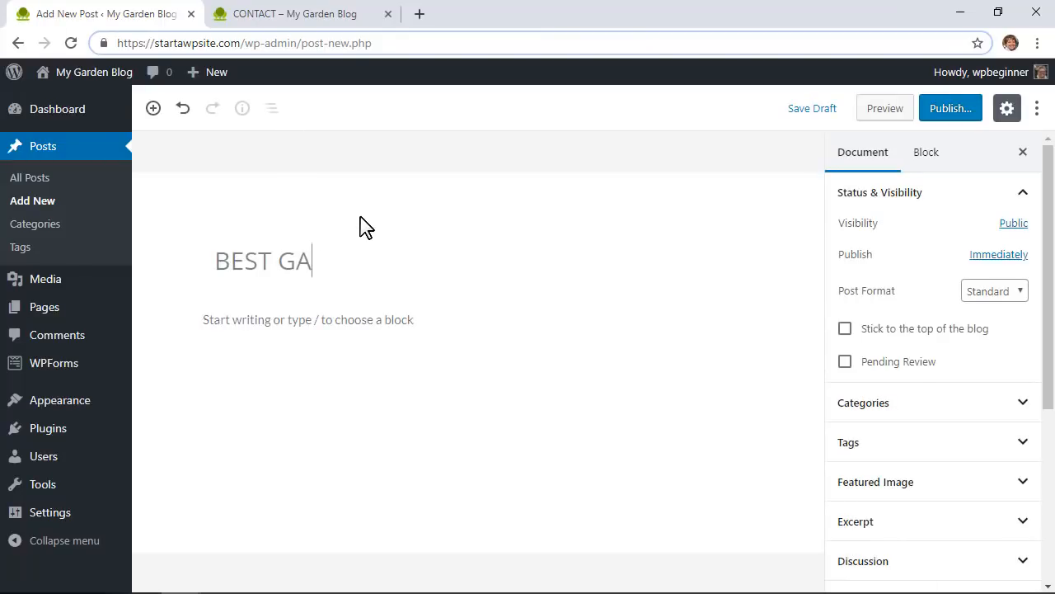
text(RDEN TOMATOES)
click(349, 319)
text(Lorem ipsum dolor sit amet, consectetur adipiscing elit, sed do eiusmod tempor incididunt ut labore et dolore magna aliqua. Ut enim ad minim veniam, quis nostrud exercitation ullamco laboris nisi ut aliquip ex ea commodo consequat. Duis aute irure dolor in reprehenderit in voluptate velit esse cillum dolore eu fugiat nulla pariatur. Excepteur sint occaecat cupidatat non proident, sunt in culpa qui officia deserunt mollit anim id est laborum.)
click(962, 113)
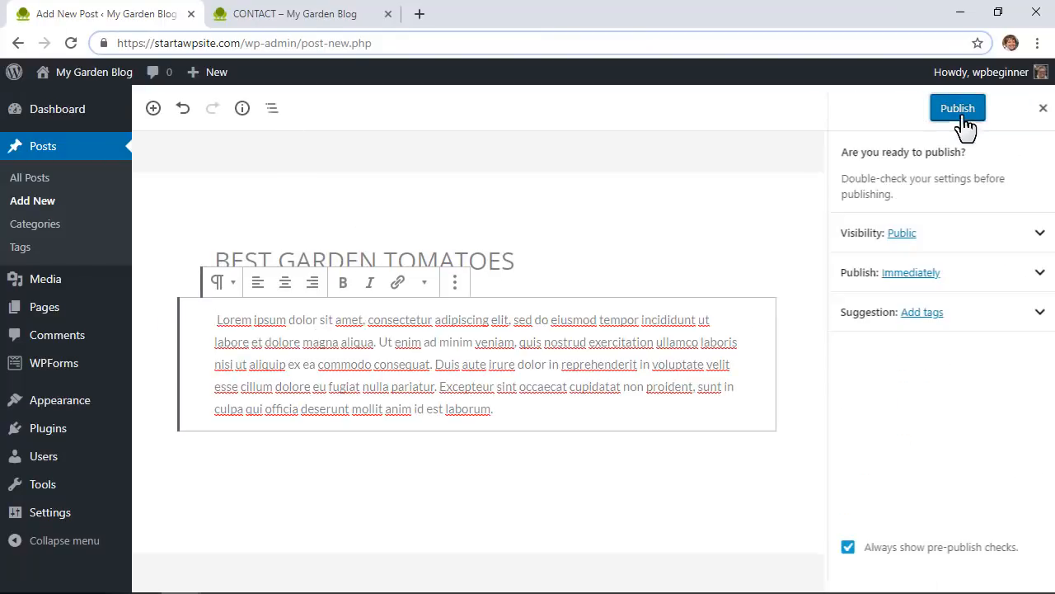
click(959, 111)
Step: Publish a second post titled 'CONTAINERS FOR PLANTS' with the same pasted body text
click(37, 200)
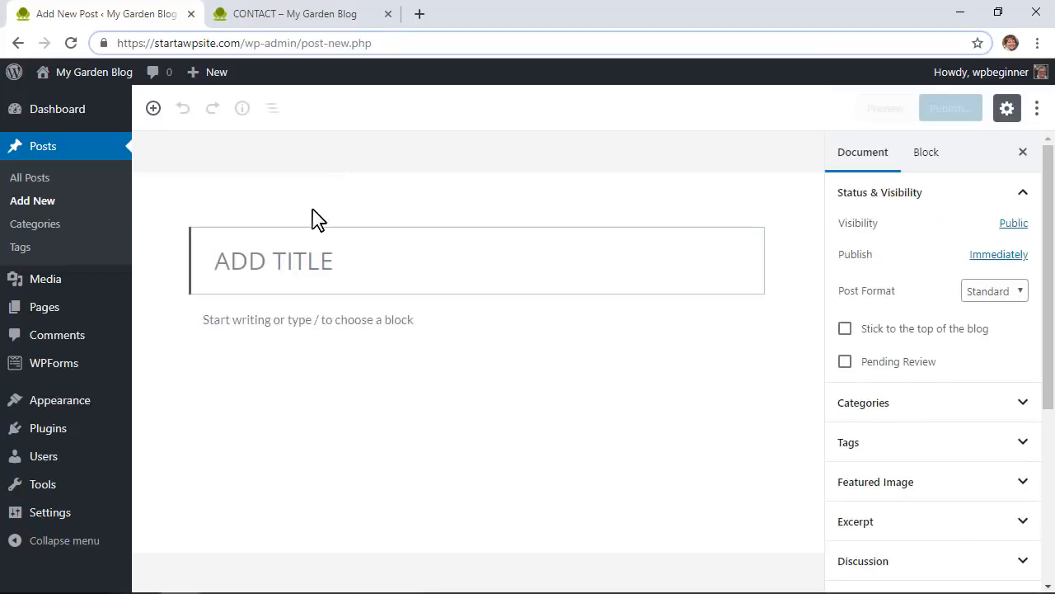
text(CONTAINERS FOR PLA)
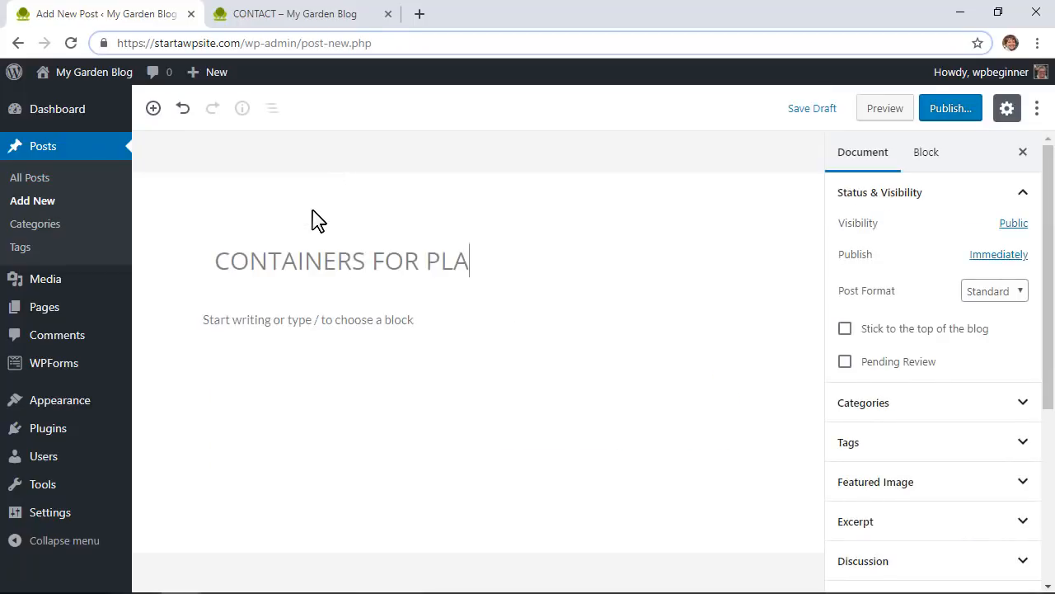
text(NTS)
click(349, 320)
key(ctrl+v)
click(948, 108)
click(959, 114)
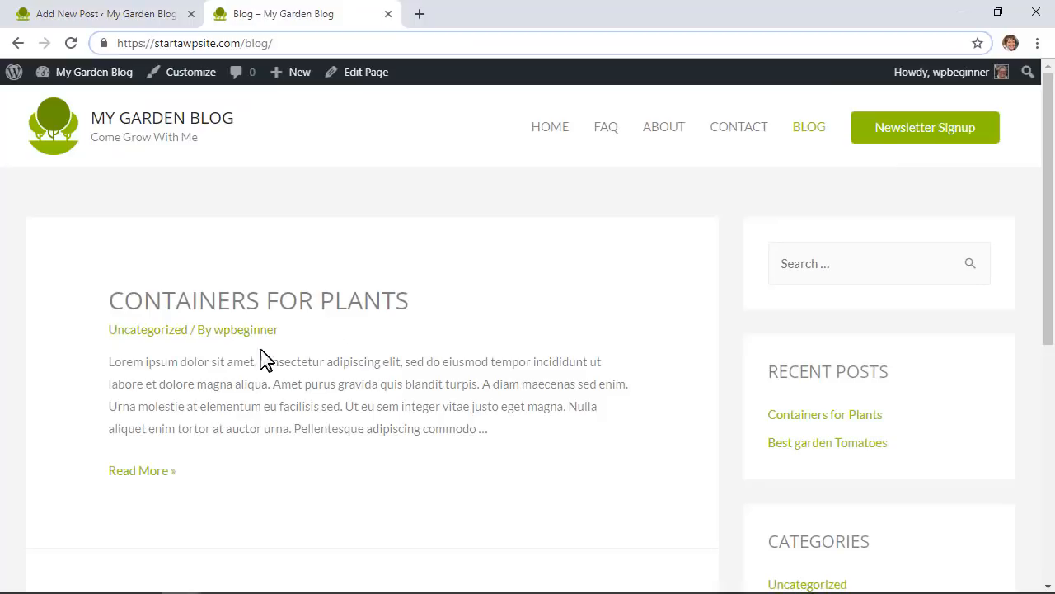
Step: Open the Containers for Plants post from the live blog page
scroll(113, 353, down, 3)
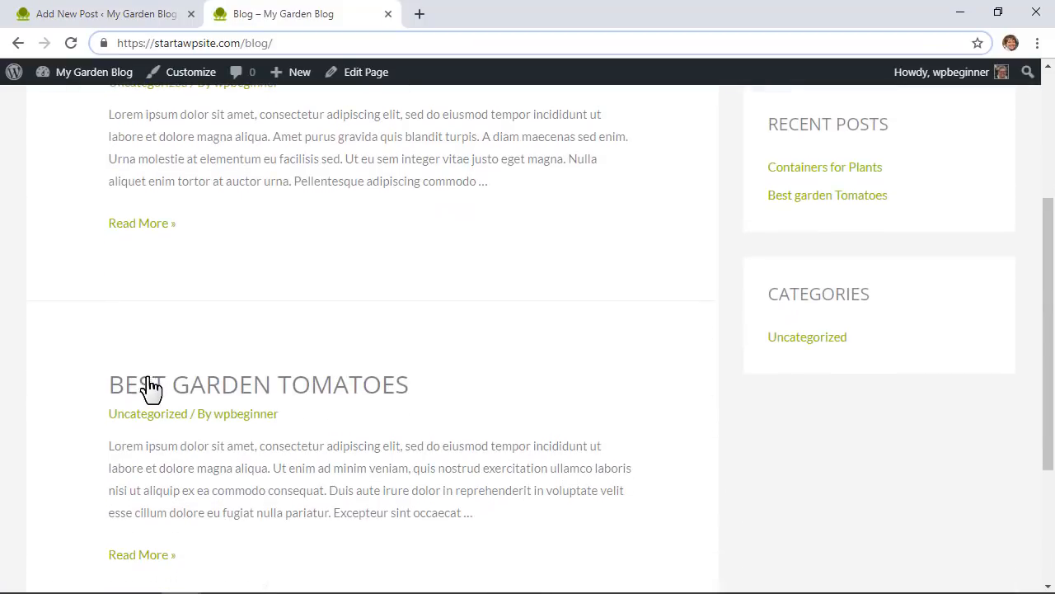
scroll(57, 349, down, 3)
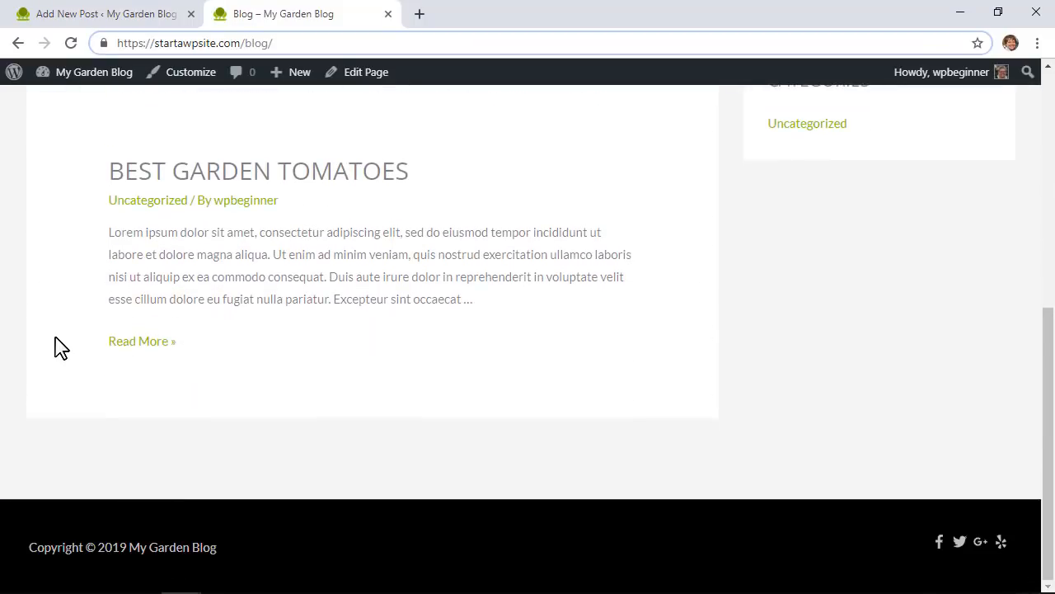
scroll(56, 348, up, 1)
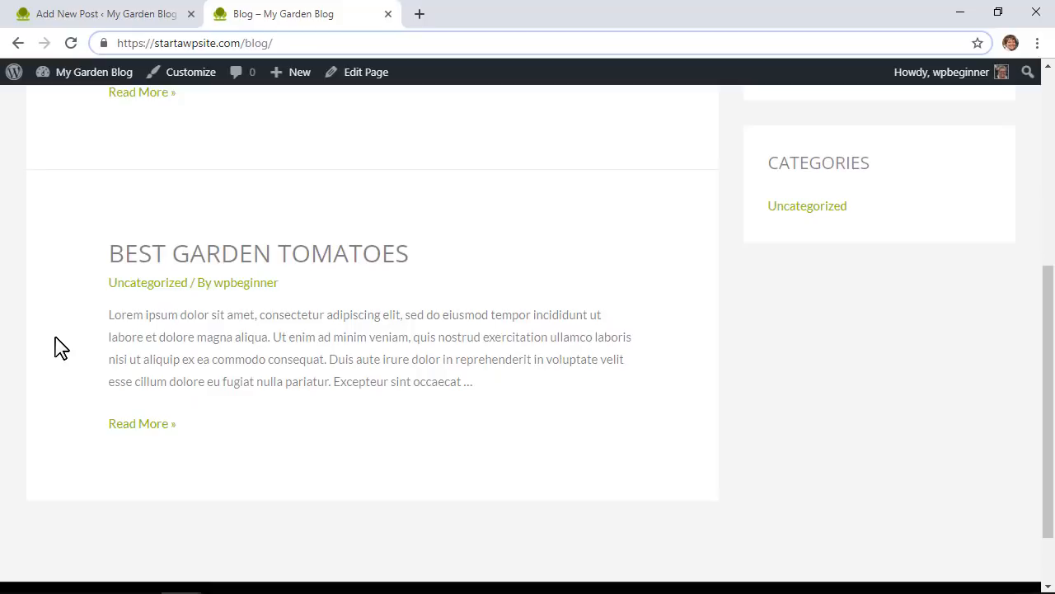
scroll(736, 480, up, 3)
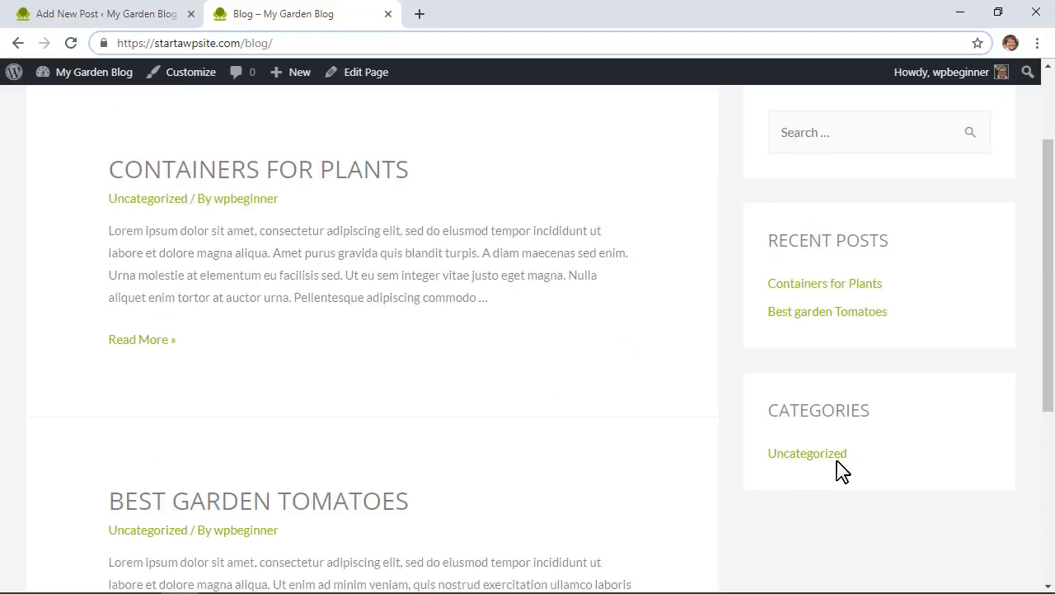
scroll(845, 470, up, 1)
scroll(846, 469, up, 1)
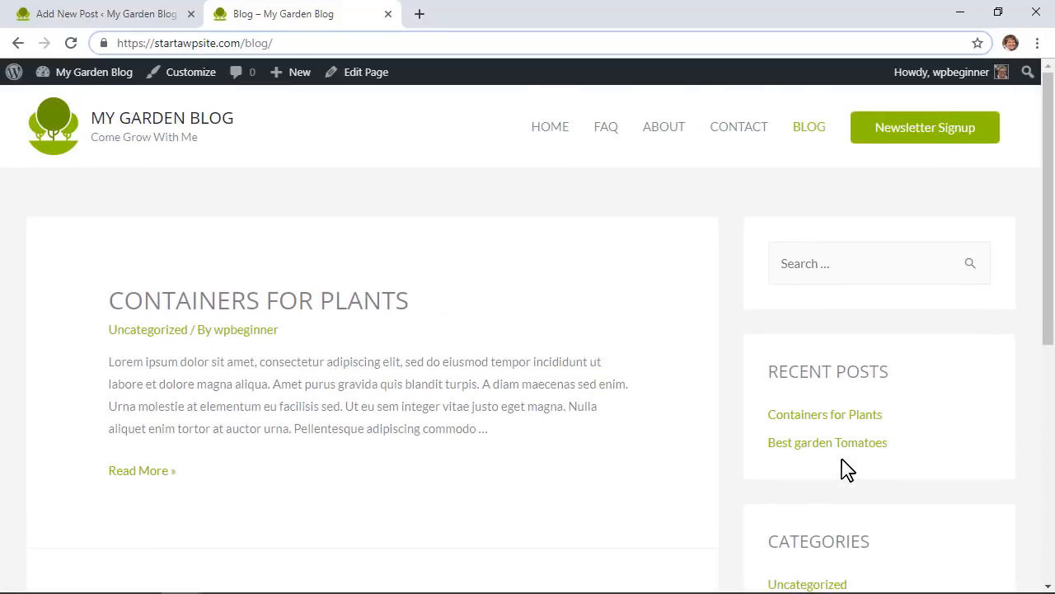
click(314, 309)
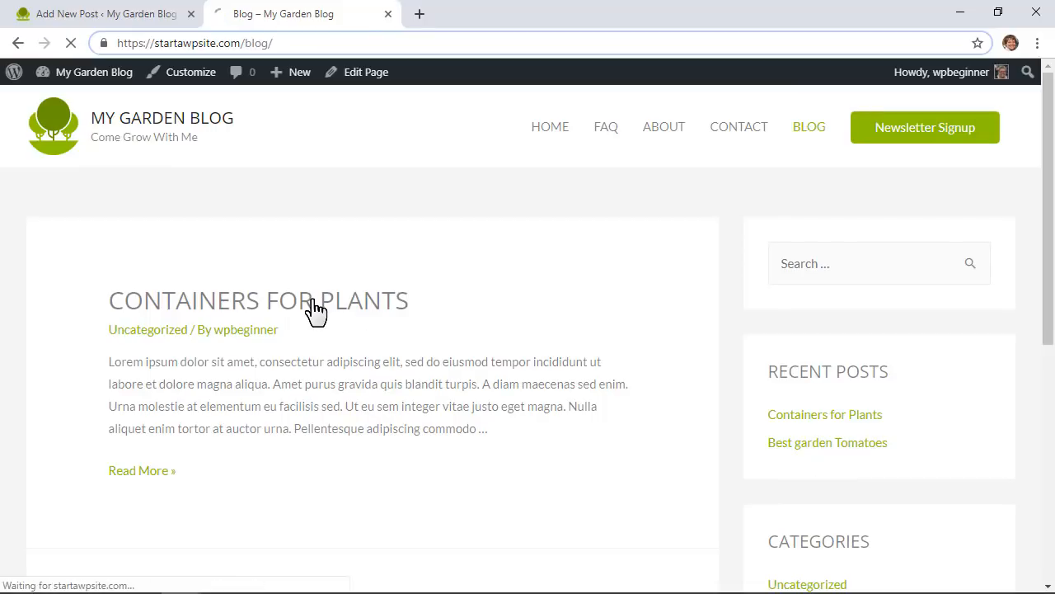
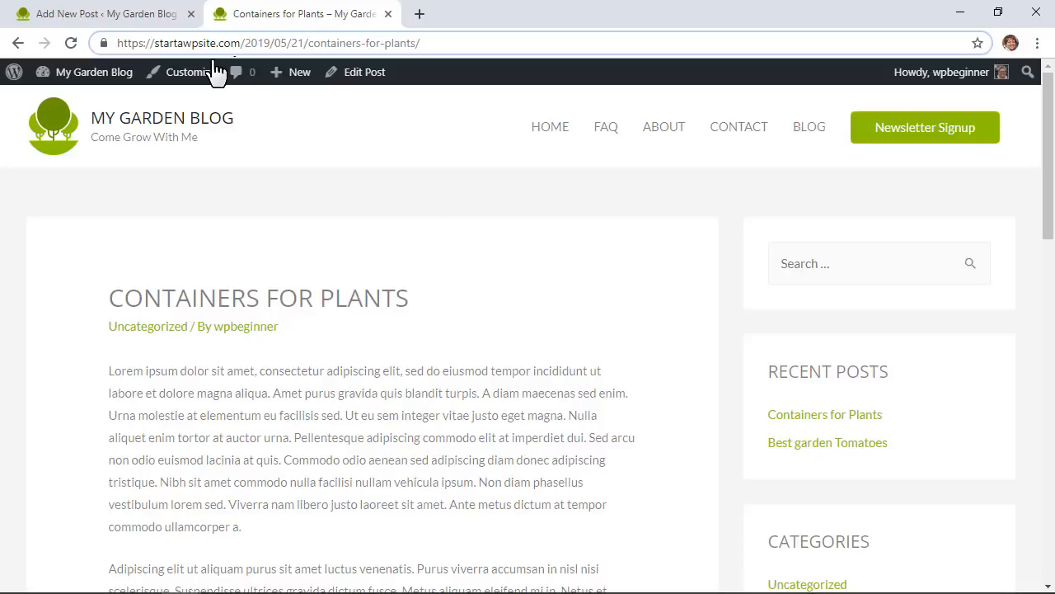
Step: Change the permalink structure from Day and name to Post name and save the settings
mouse_move(107, 82)
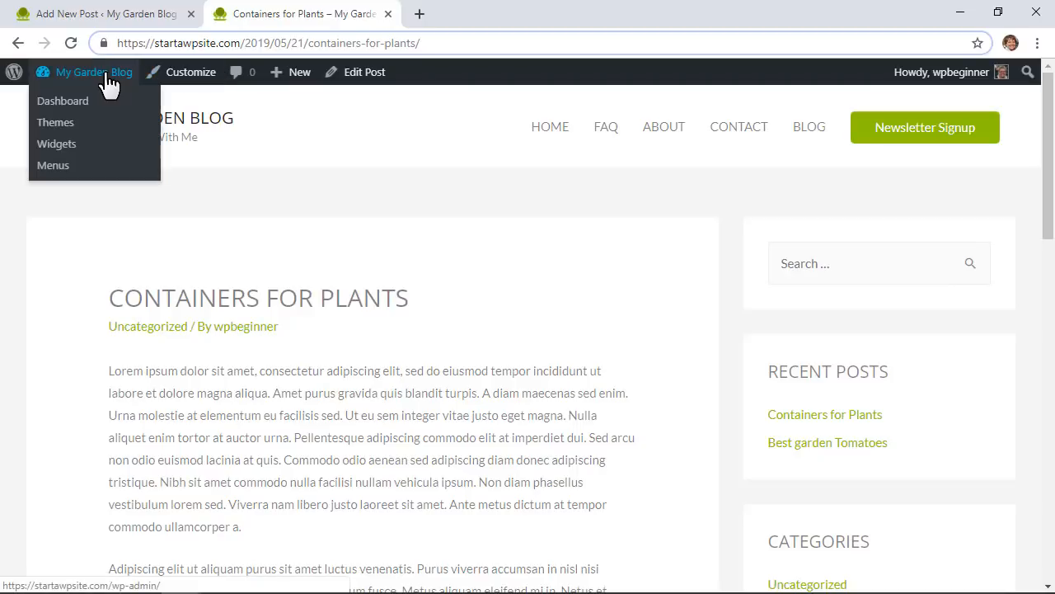
click(64, 102)
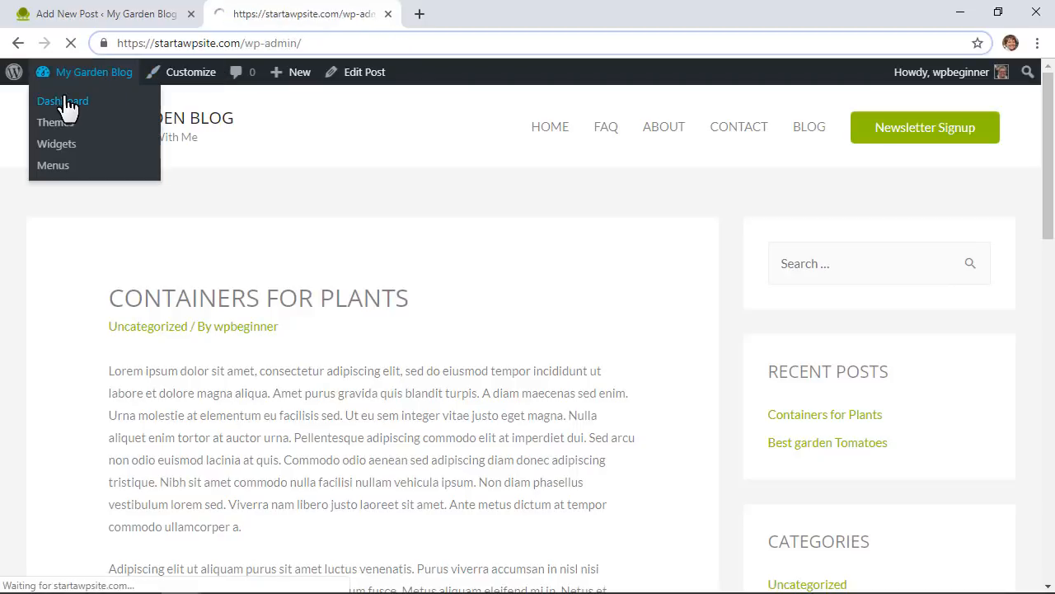
mouse_move(58, 482)
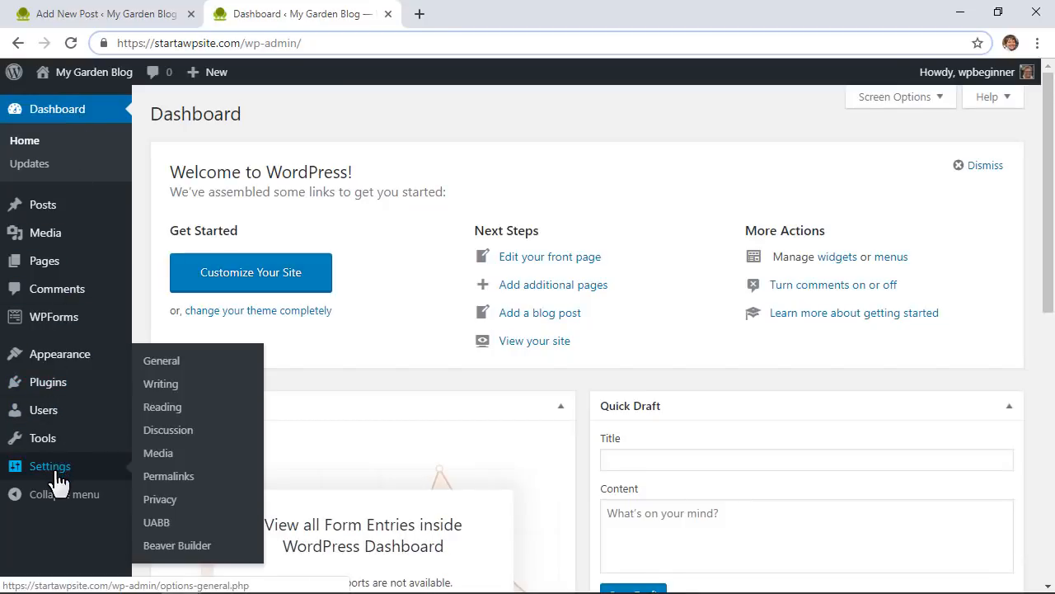
click(169, 476)
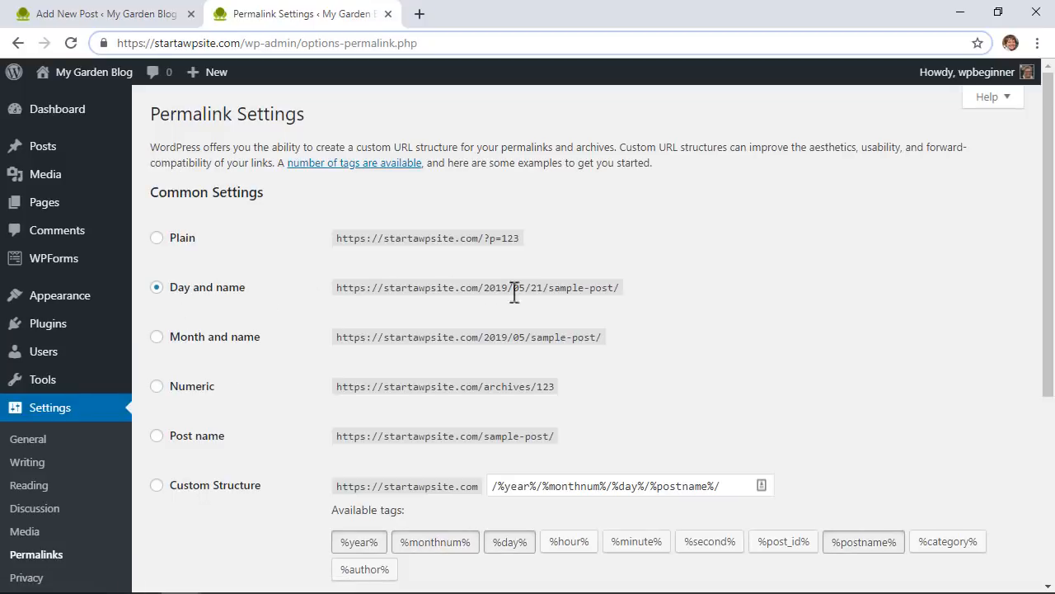
scroll(481, 289, down, 1)
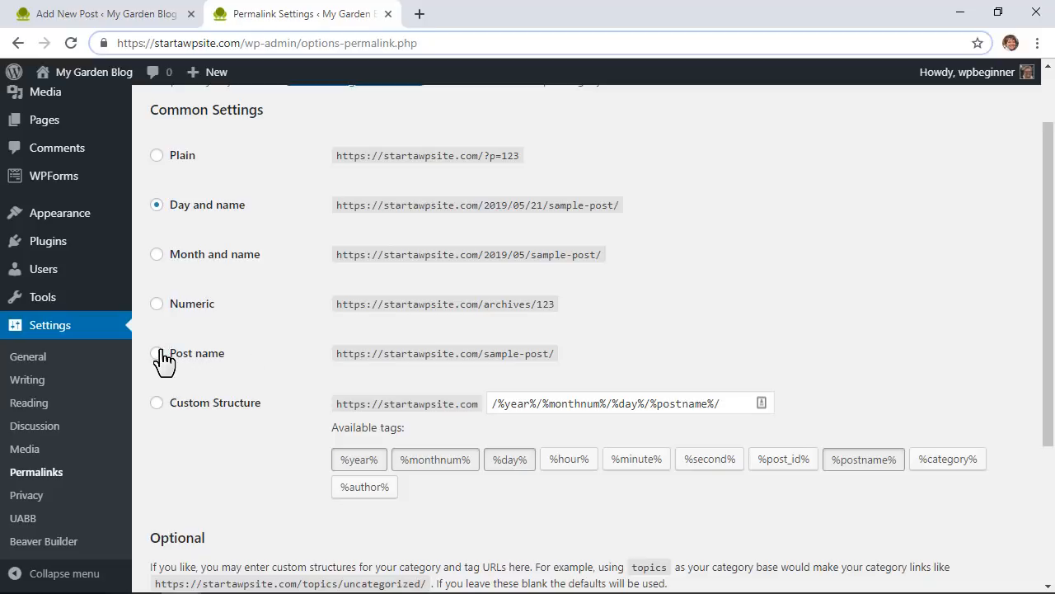
click(157, 356)
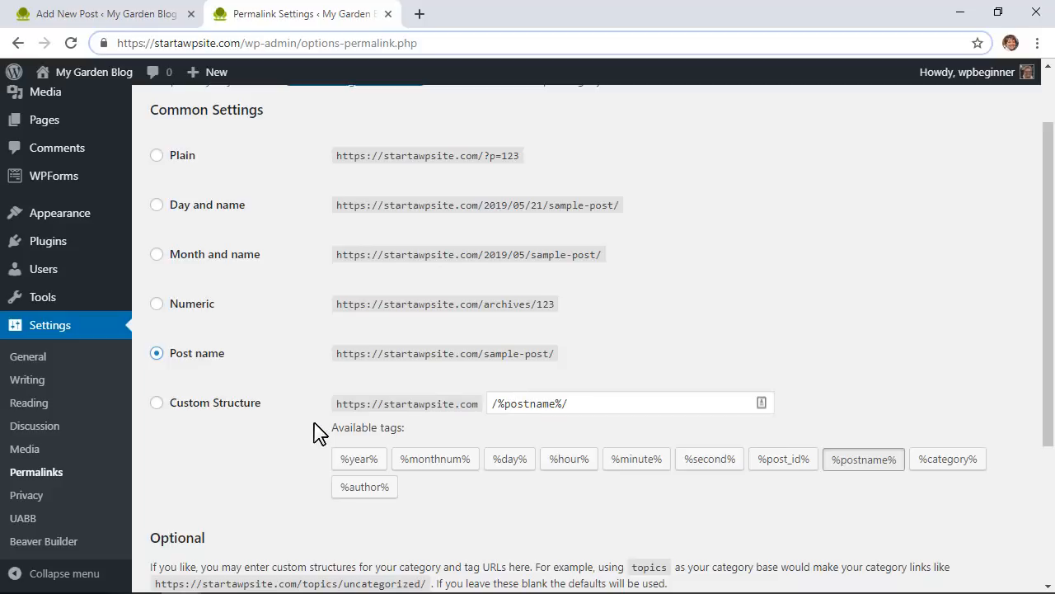
scroll(313, 433, down, 1)
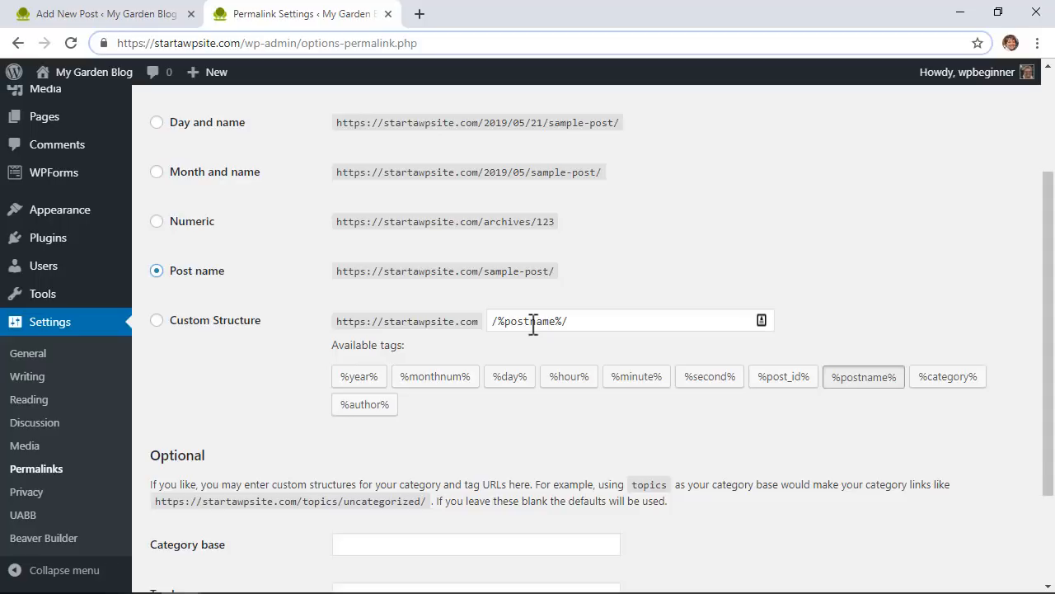
scroll(305, 347, down, 2)
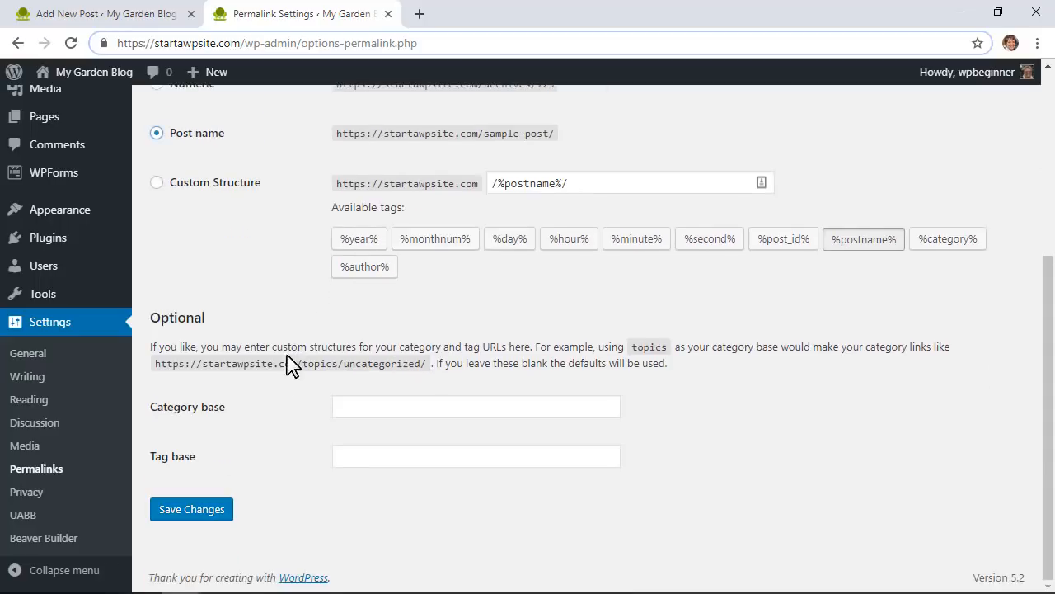
click(212, 514)
mouse_move(49, 78)
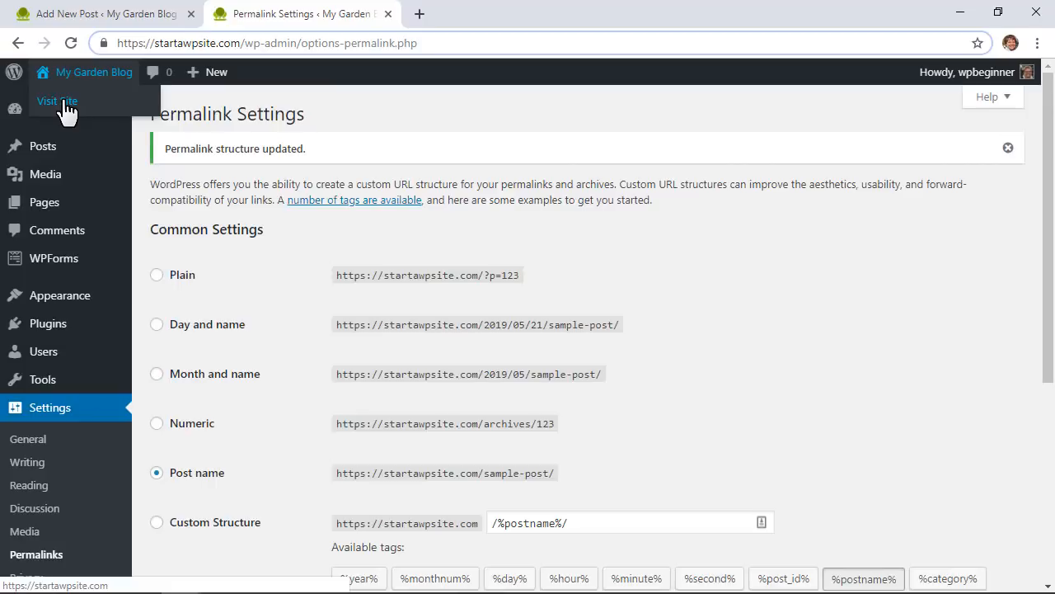
right_click(66, 102)
Step: Open the live site in a new tab and launch the theme Customizer
click(97, 118)
click(408, 12)
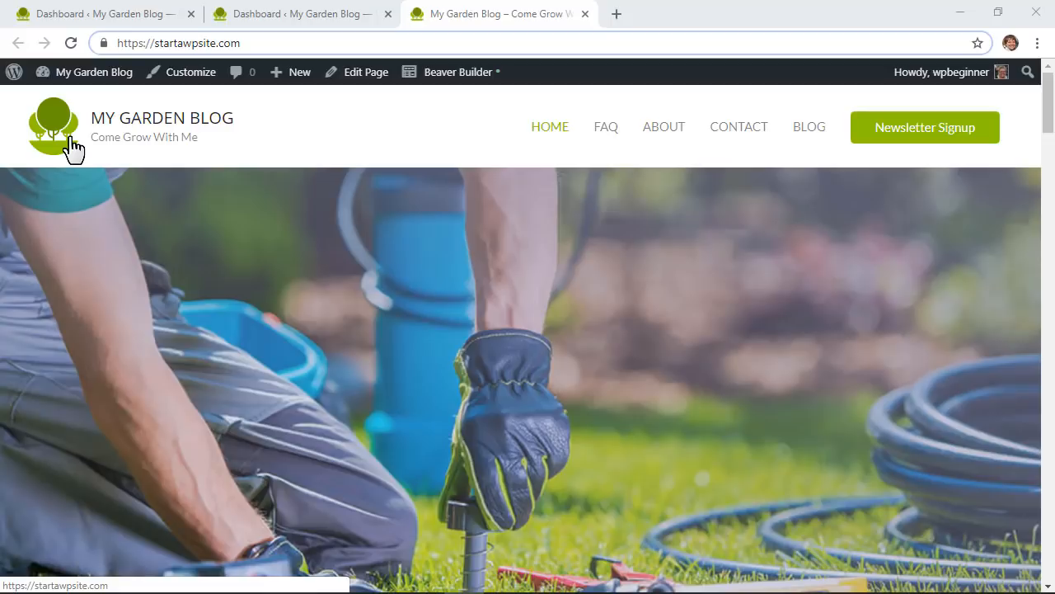
click(197, 80)
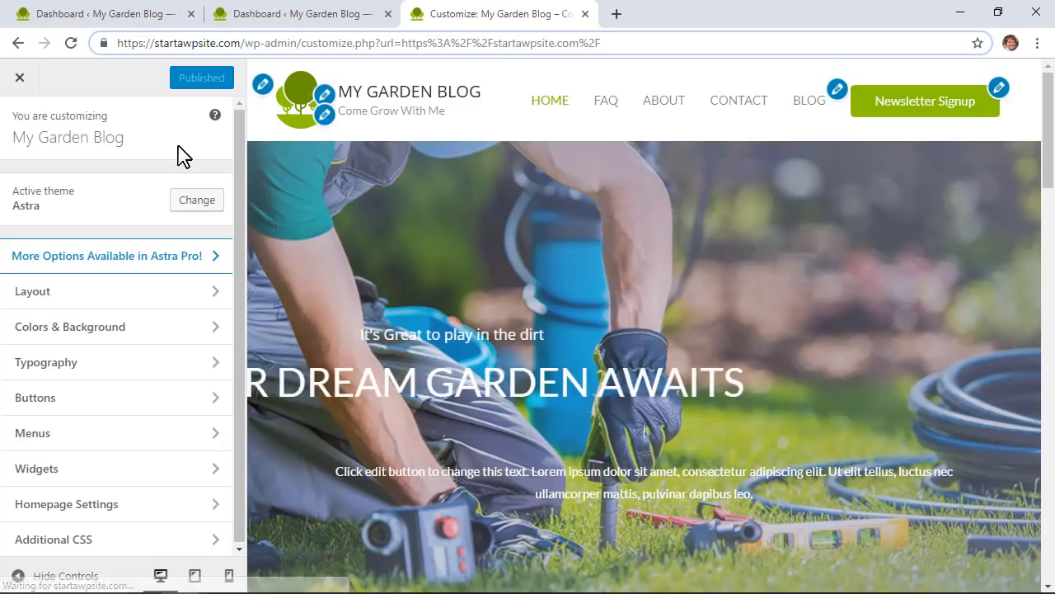
Step: Review the Site Identity title, tagline and logo without changes, then start a new blank tab
click(330, 121)
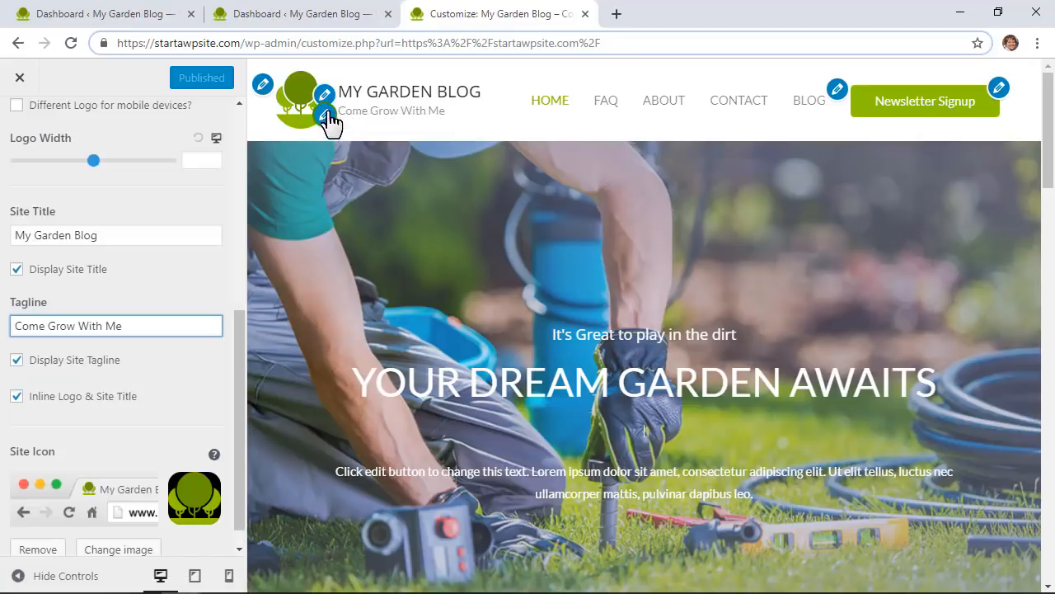
click(324, 96)
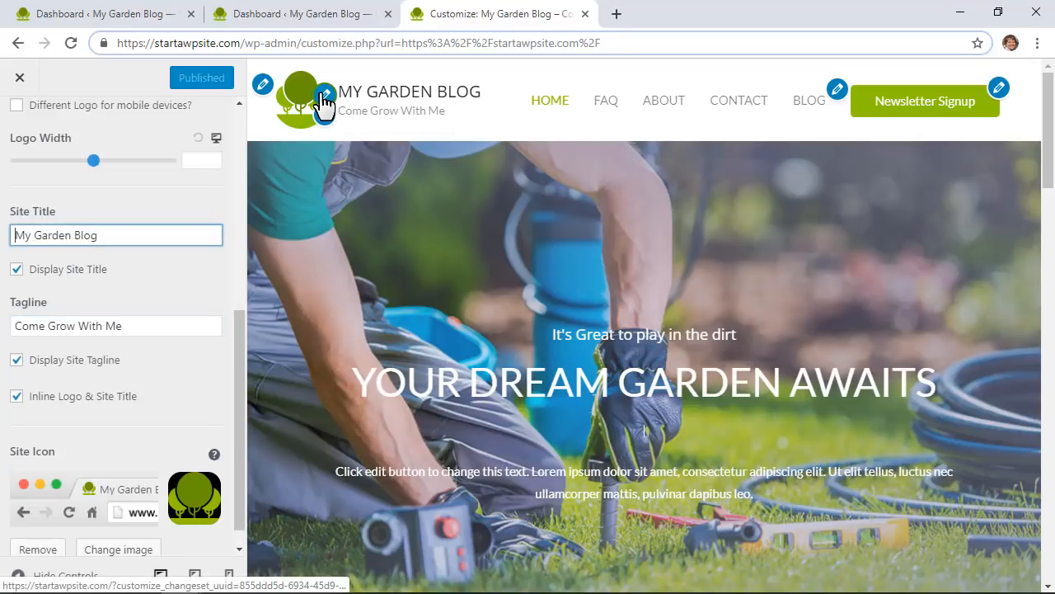
click(263, 86)
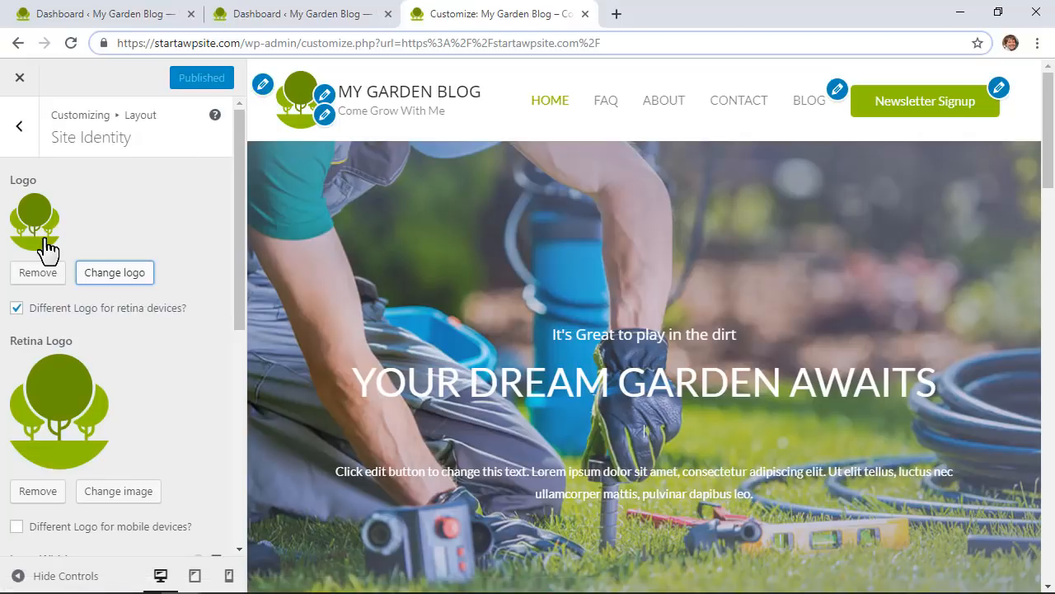
click(102, 277)
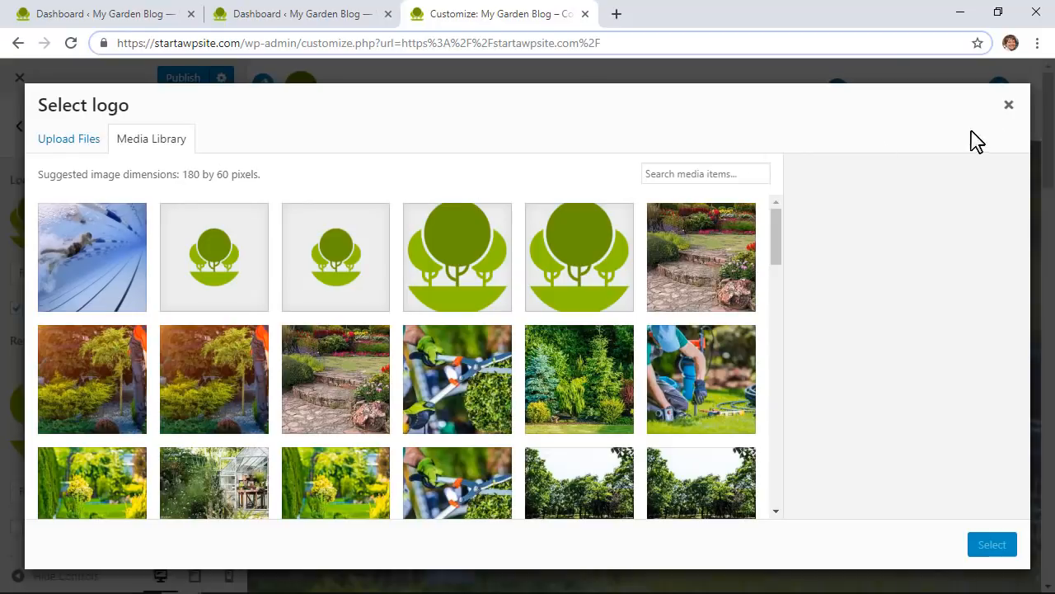
click(1008, 105)
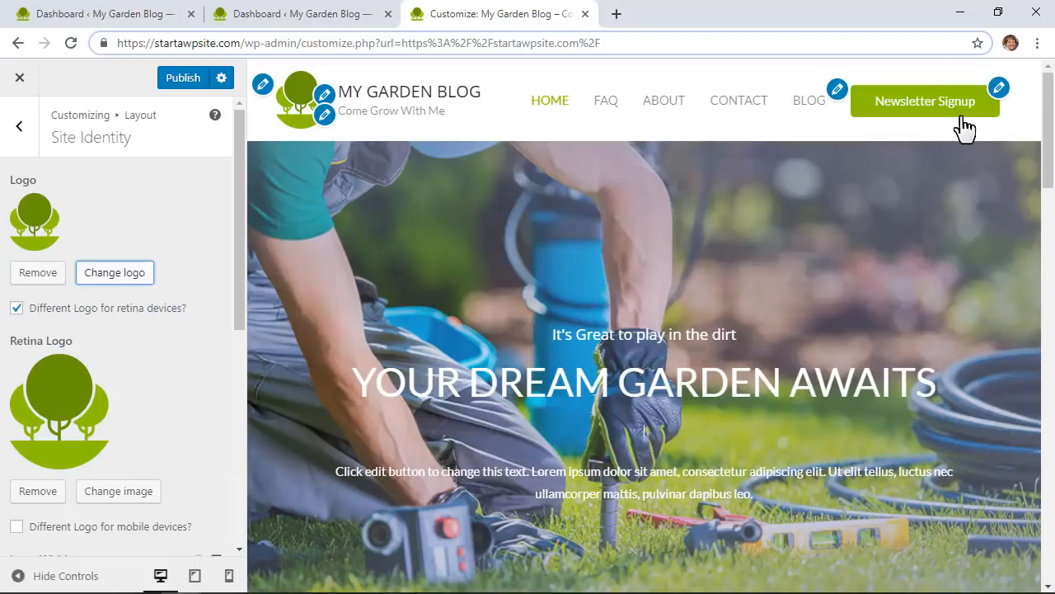
click(617, 14)
Step: Go to canva.com and start a blank Logo design from the Marketing design types
text(canva.com)
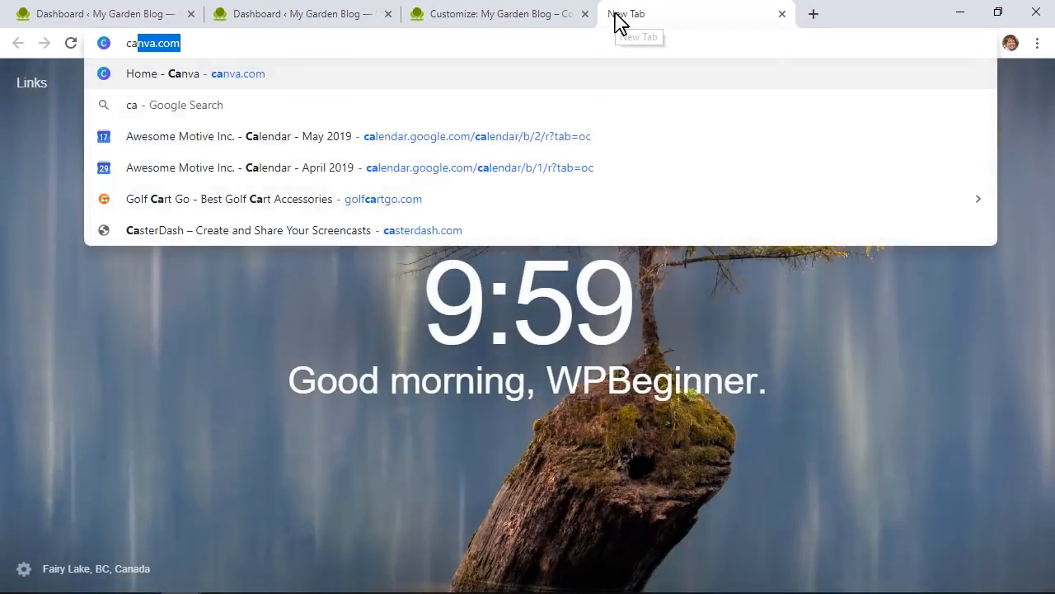
key(Return)
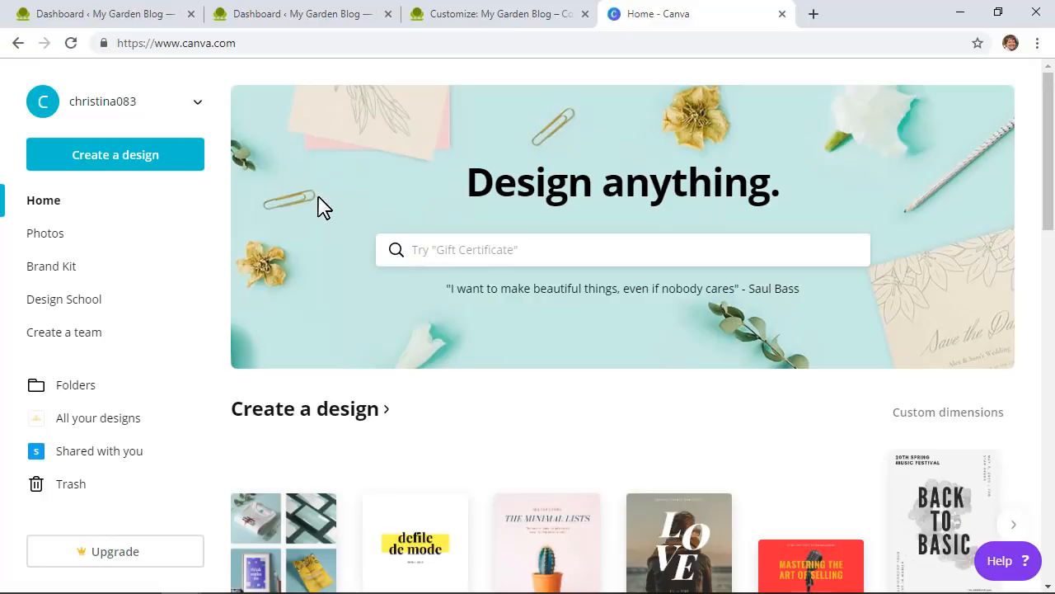
click(153, 163)
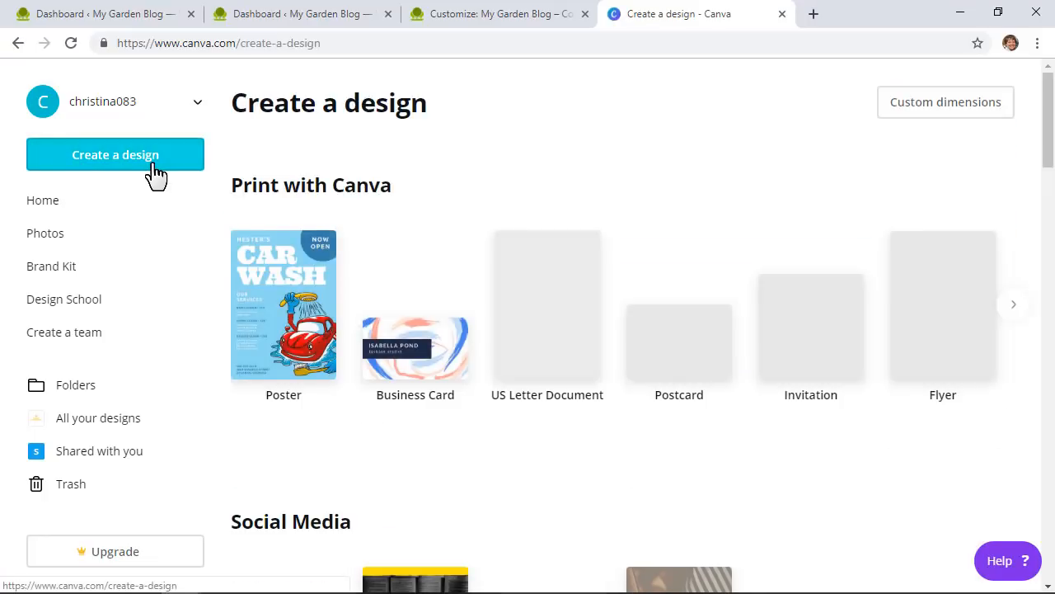
scroll(417, 189, down, 3)
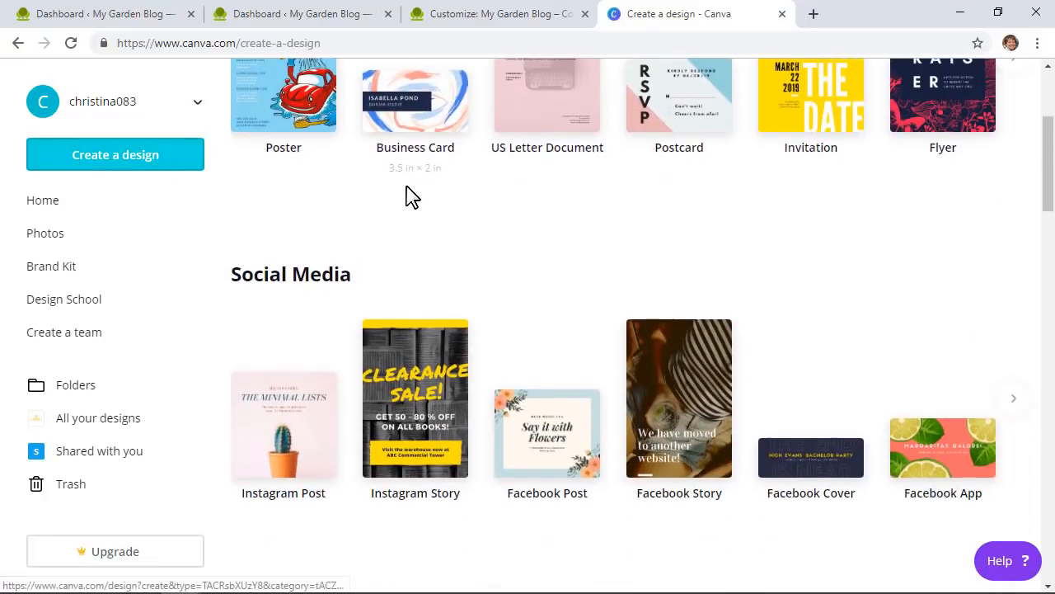
scroll(412, 196, down, 14)
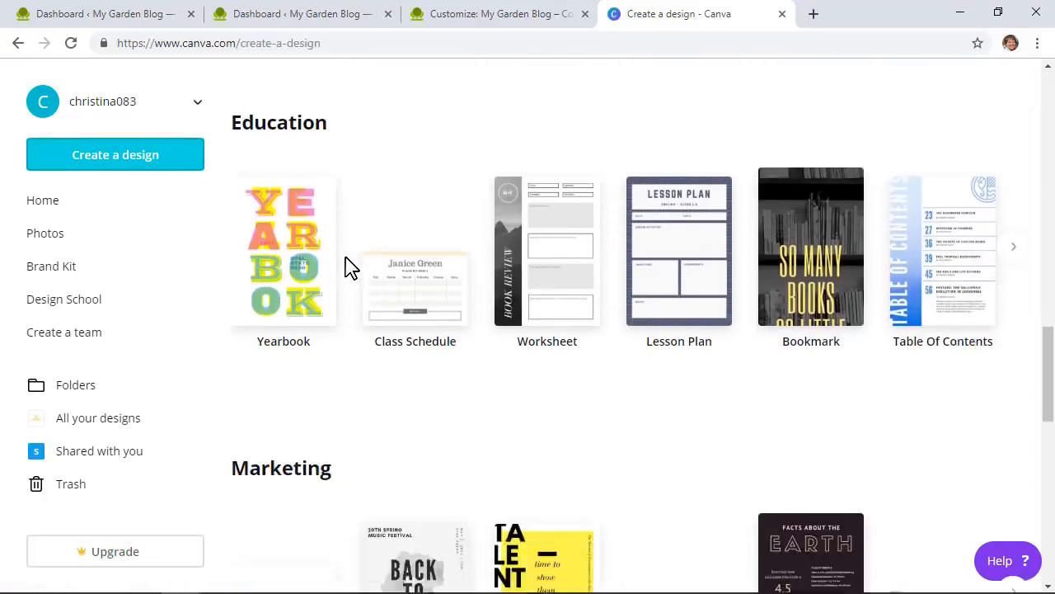
scroll(348, 269, down, 3)
click(282, 417)
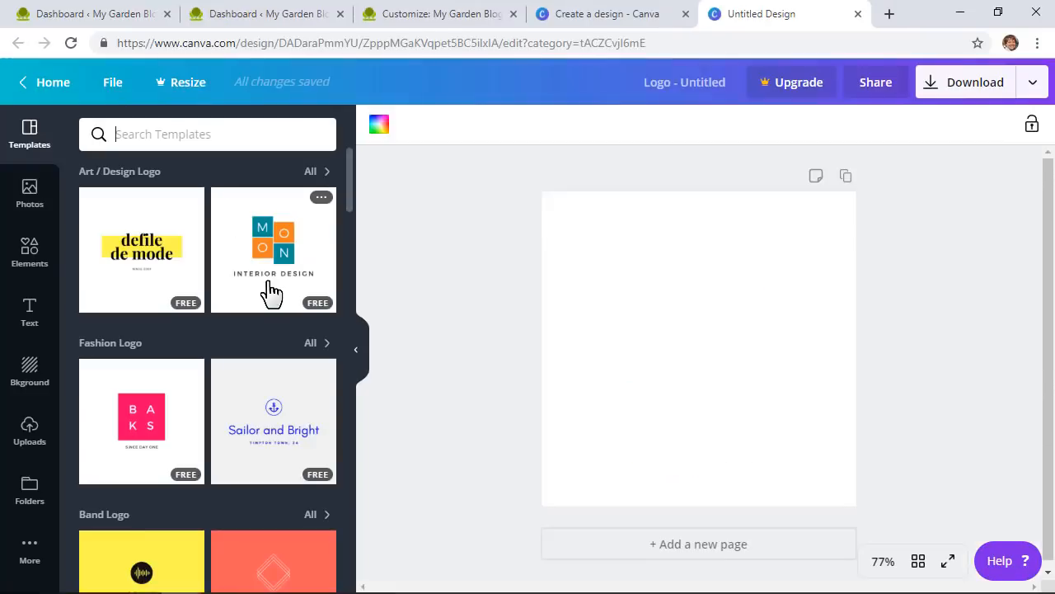
Step: Try the Hopped Up Vegan and Neon Flamingo templates, then apply Valley Garden Co. from a 'garden' search
scroll(278, 325, down, 2)
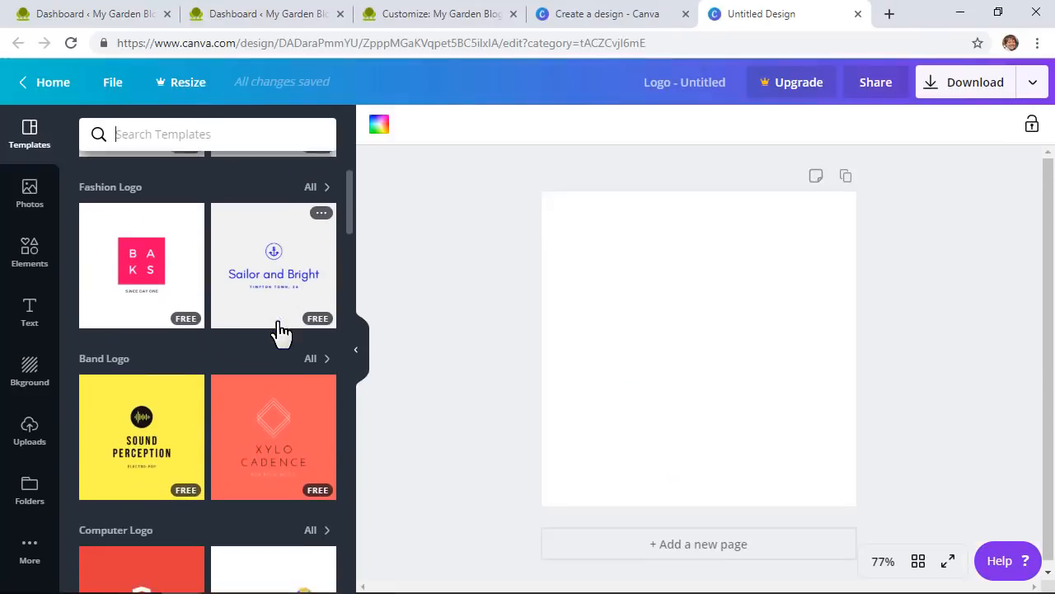
scroll(280, 331, down, 1)
scroll(280, 332, down, 4)
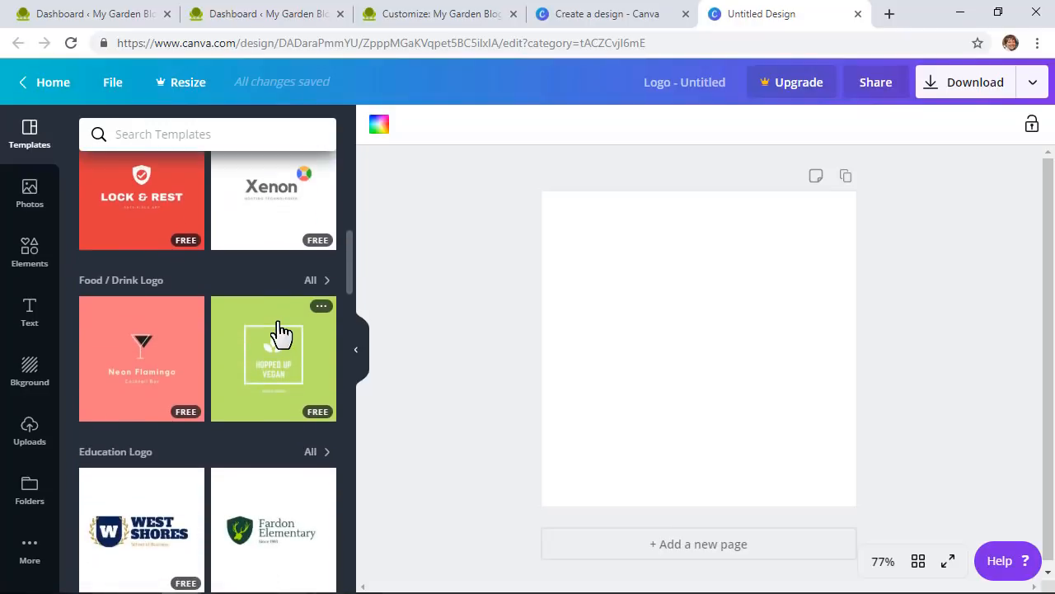
click(270, 361)
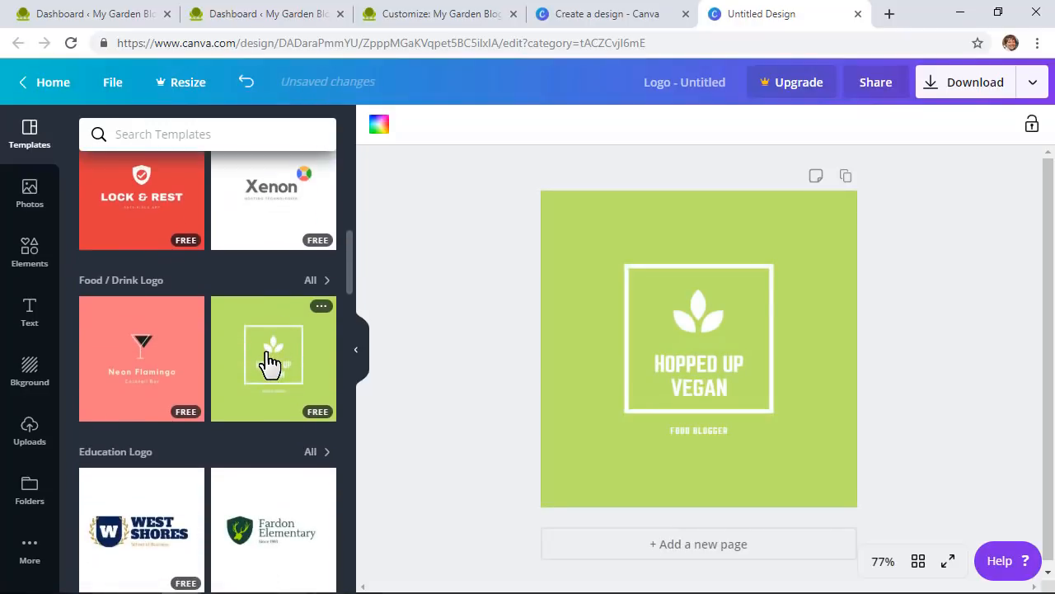
click(140, 377)
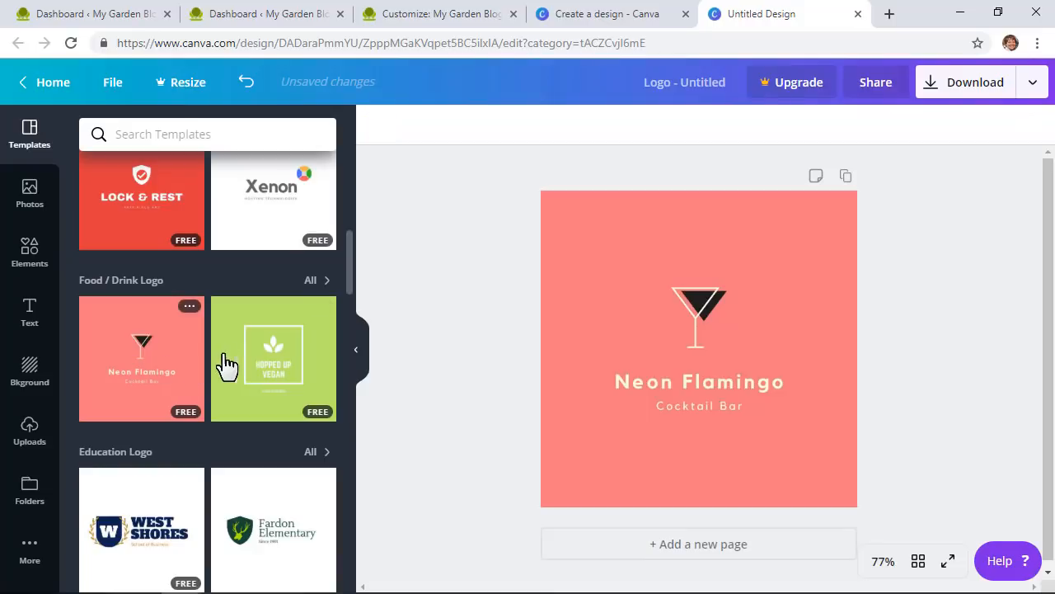
click(250, 363)
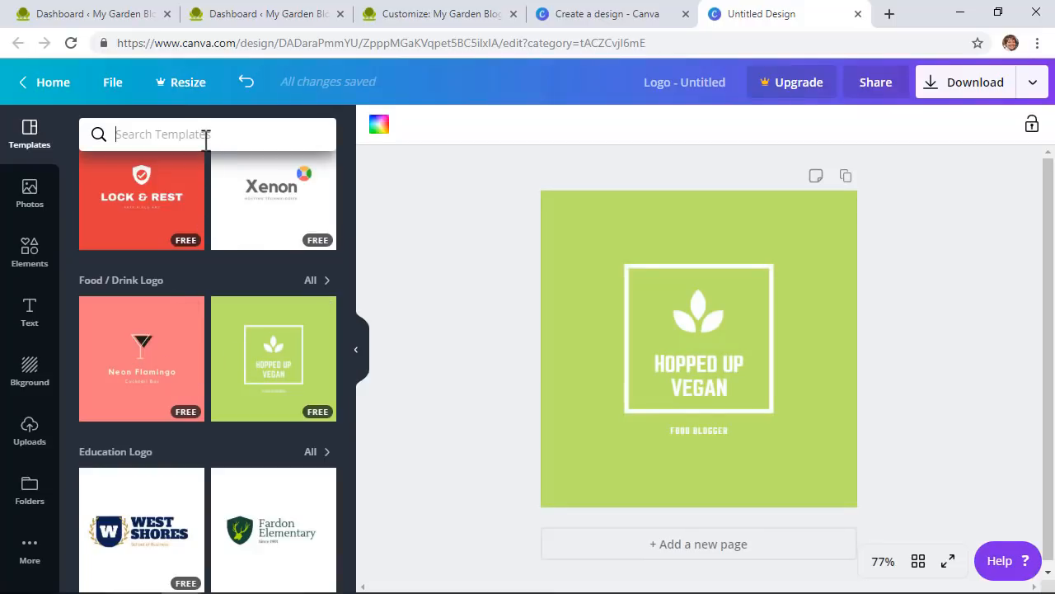
text(garden)
key(Return)
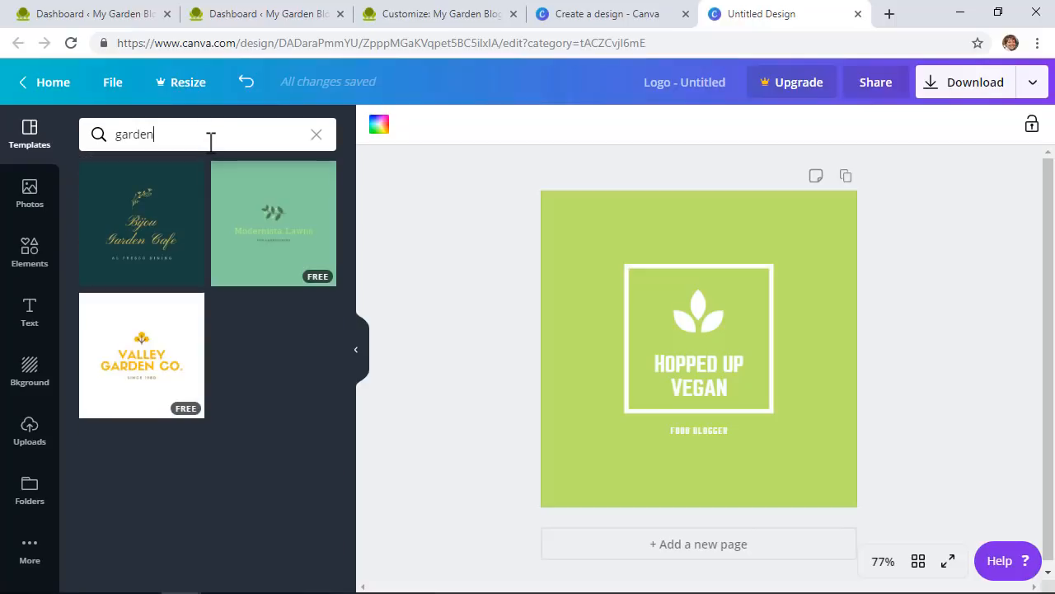
click(152, 375)
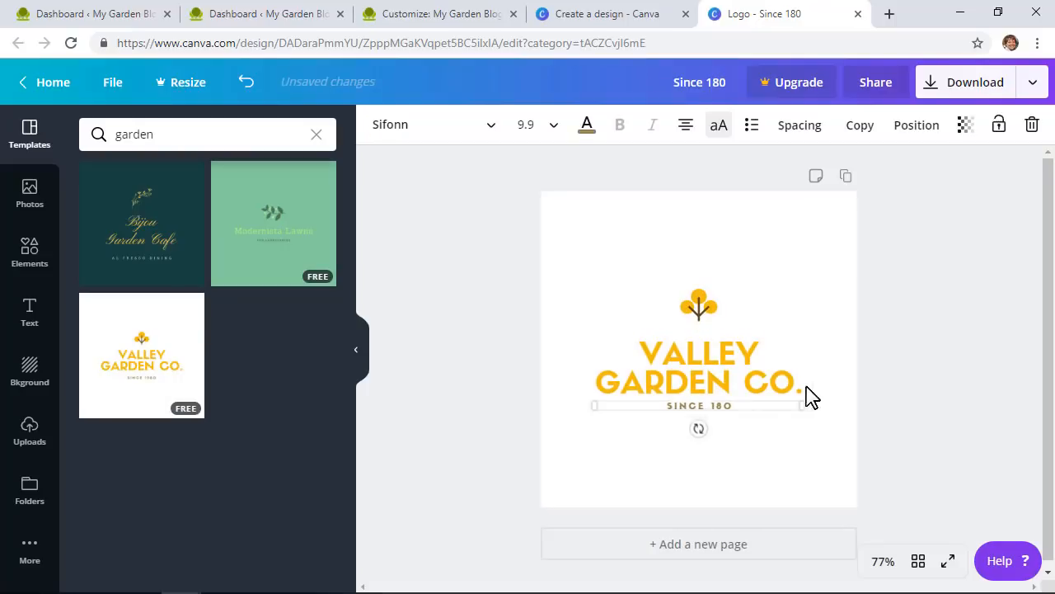
Step: Delete the SINCE 180 line and set the VALLEY GARDEN CO. text in Bodoni FLF
drag(662, 407, 781, 414)
key(BackSpace)
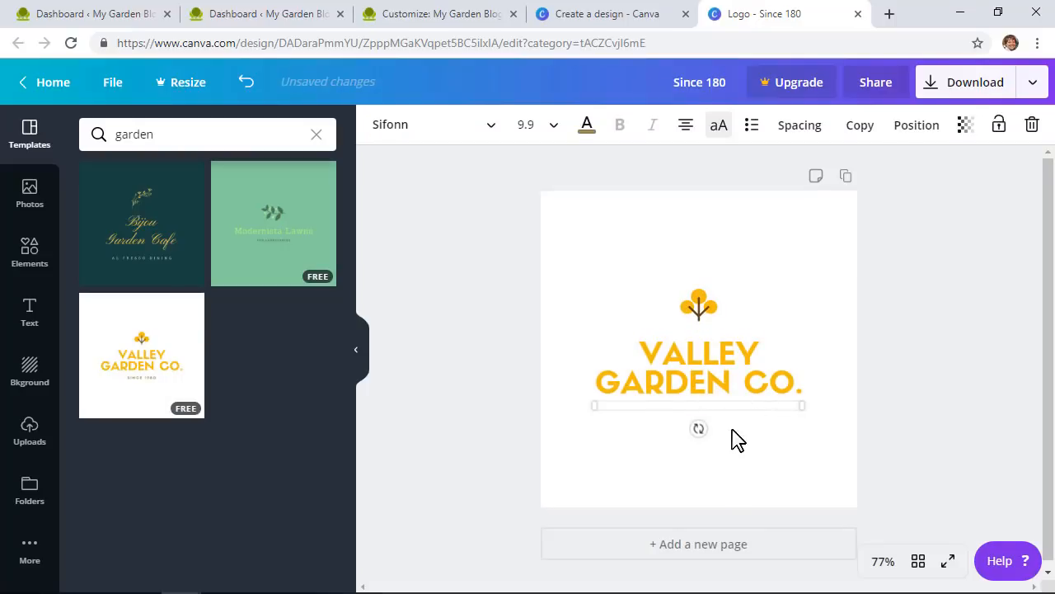
click(600, 420)
click(632, 396)
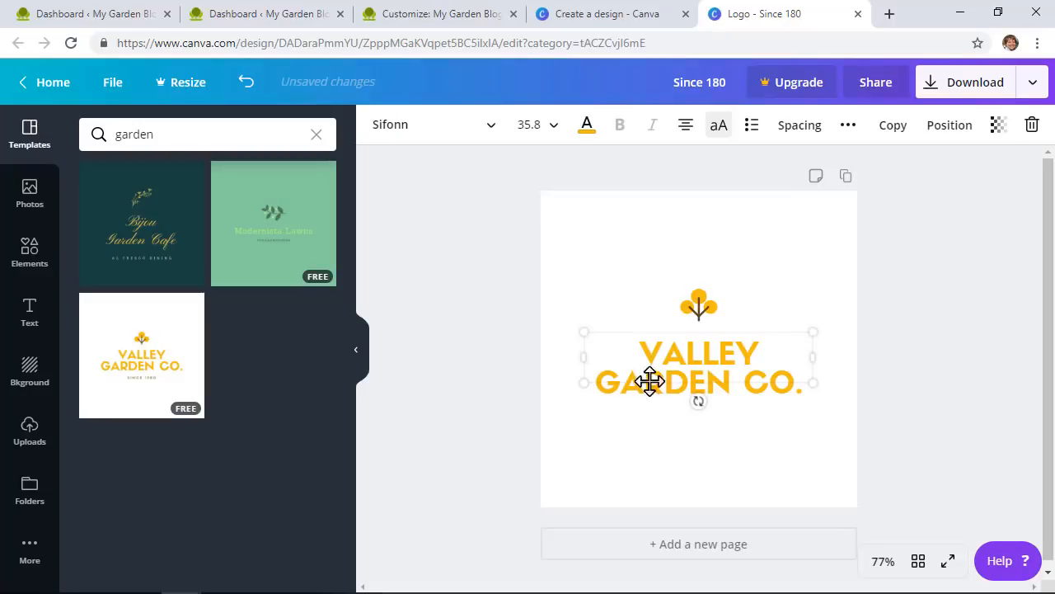
click(454, 136)
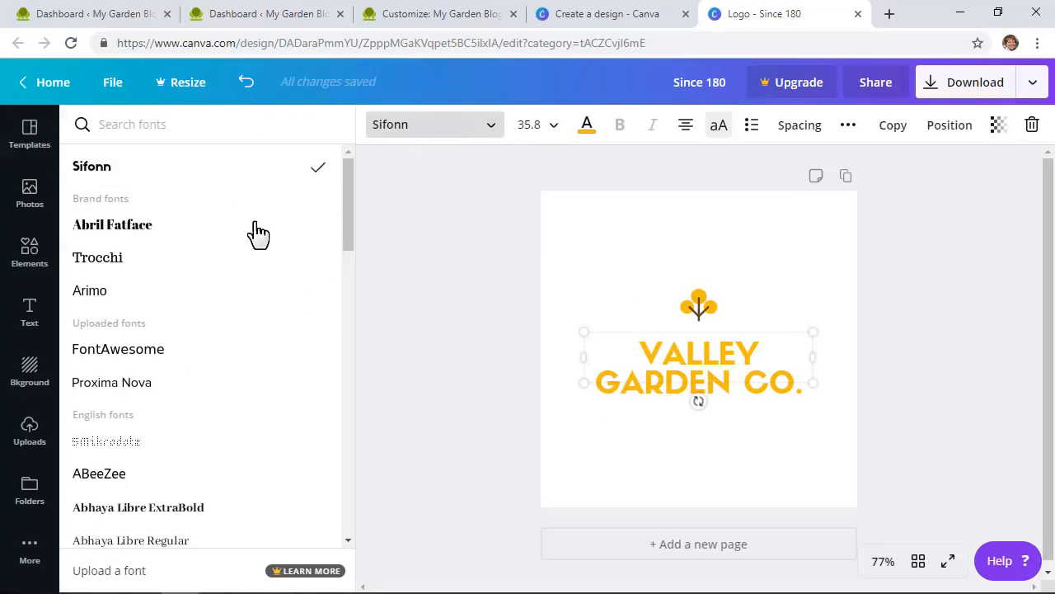
scroll(174, 388, down, 3)
click(174, 376)
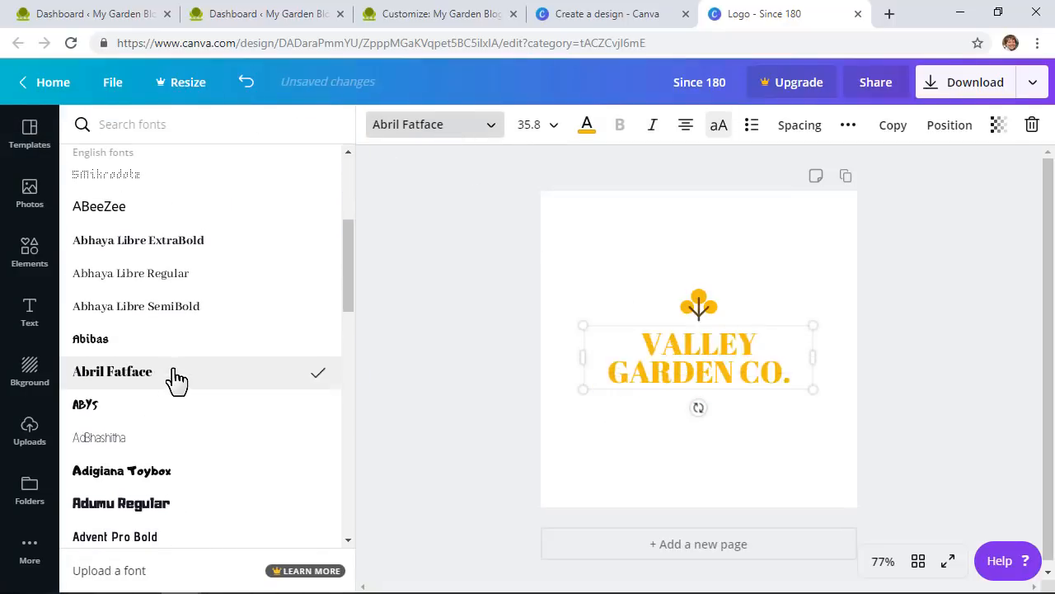
scroll(180, 383, down, 10)
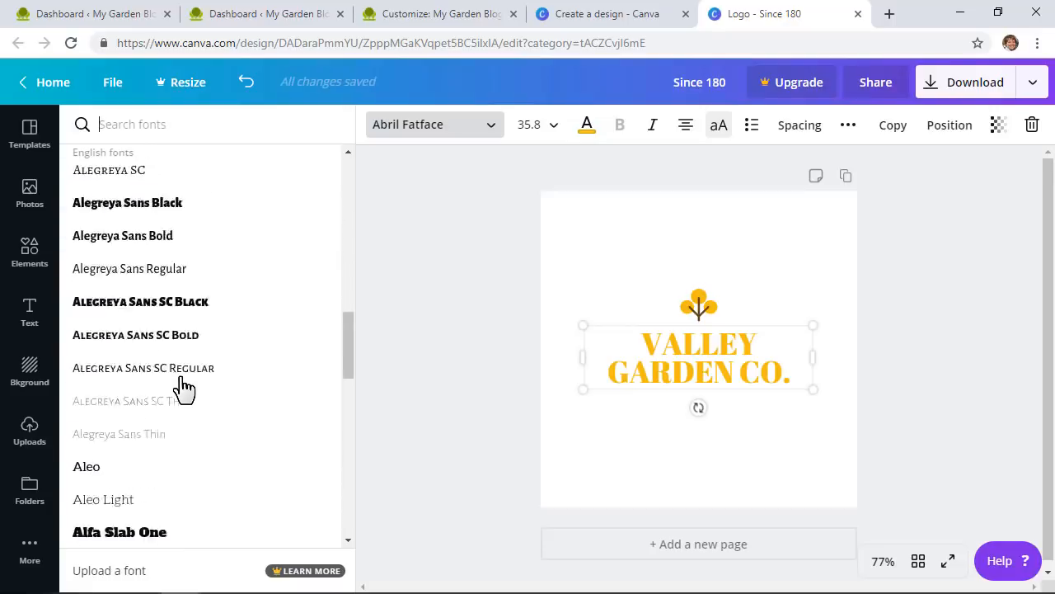
scroll(183, 387, down, 15)
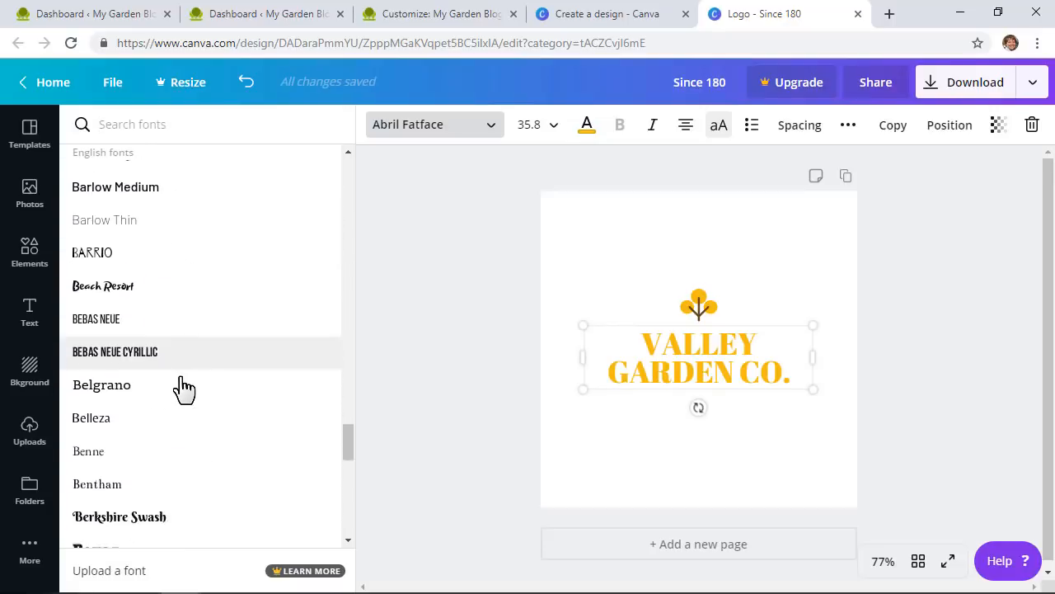
click(183, 383)
scroll(180, 387, down, 3)
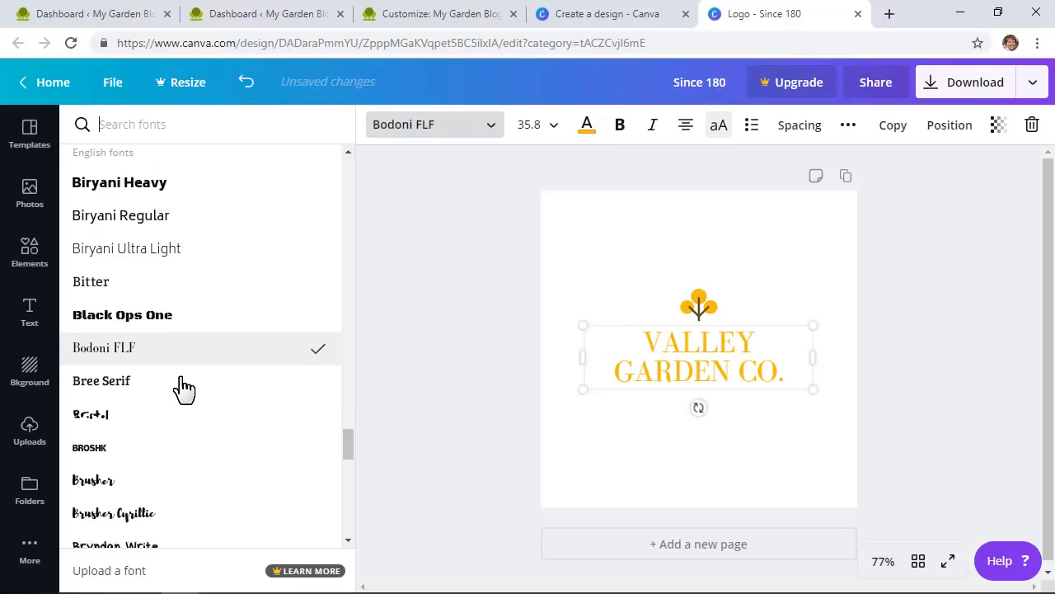
Step: Retype the logo text as MY GARDEN BLOG and set its font size to 28
double_click(654, 341)
text(MY)
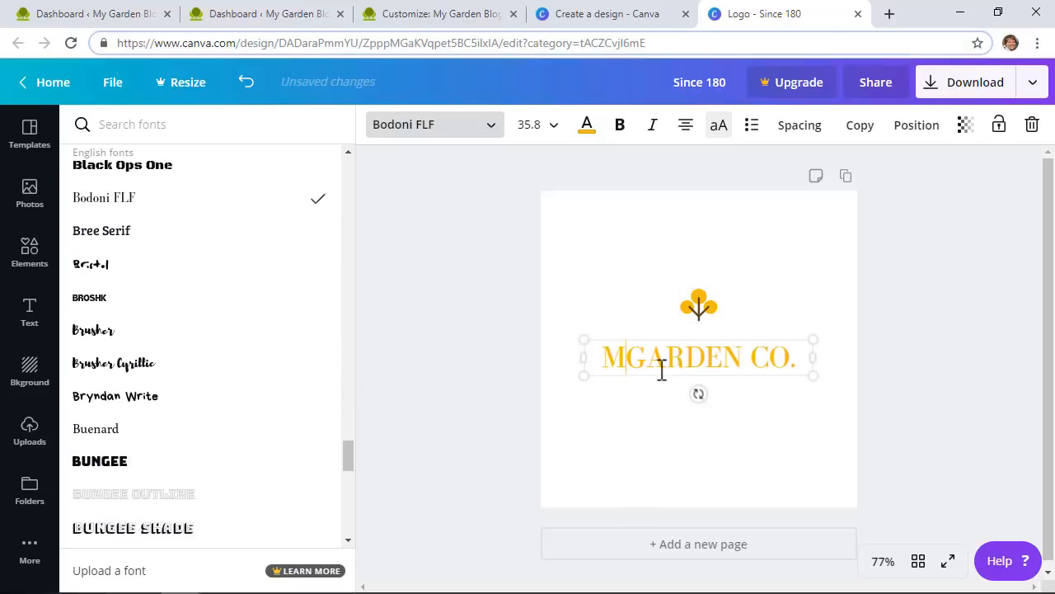
key(BackSpace)
key(BackSpace)
key(BackSpace)
key(BackSpace)
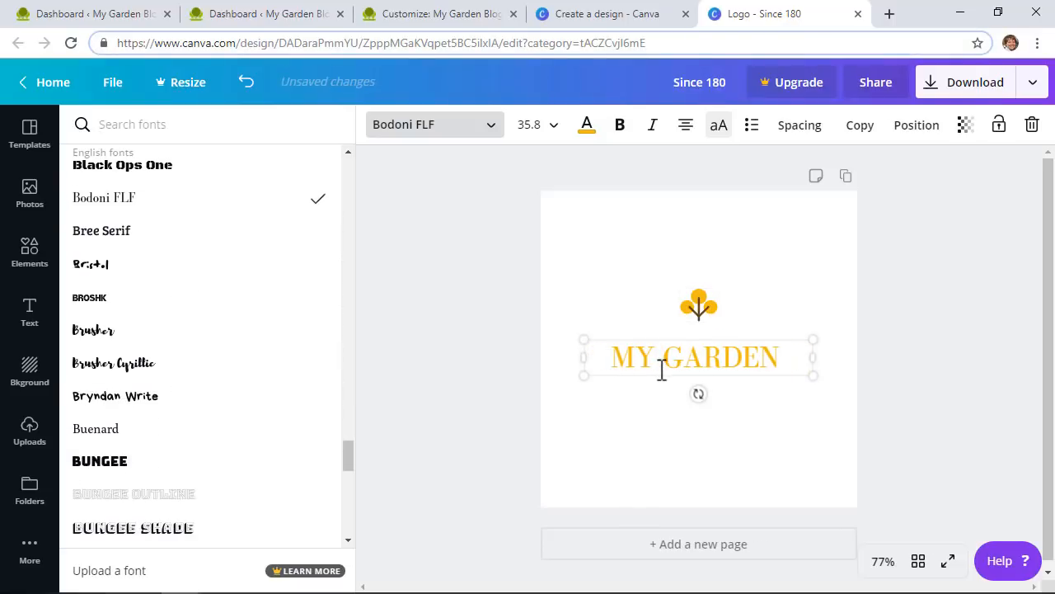
text(BLOG)
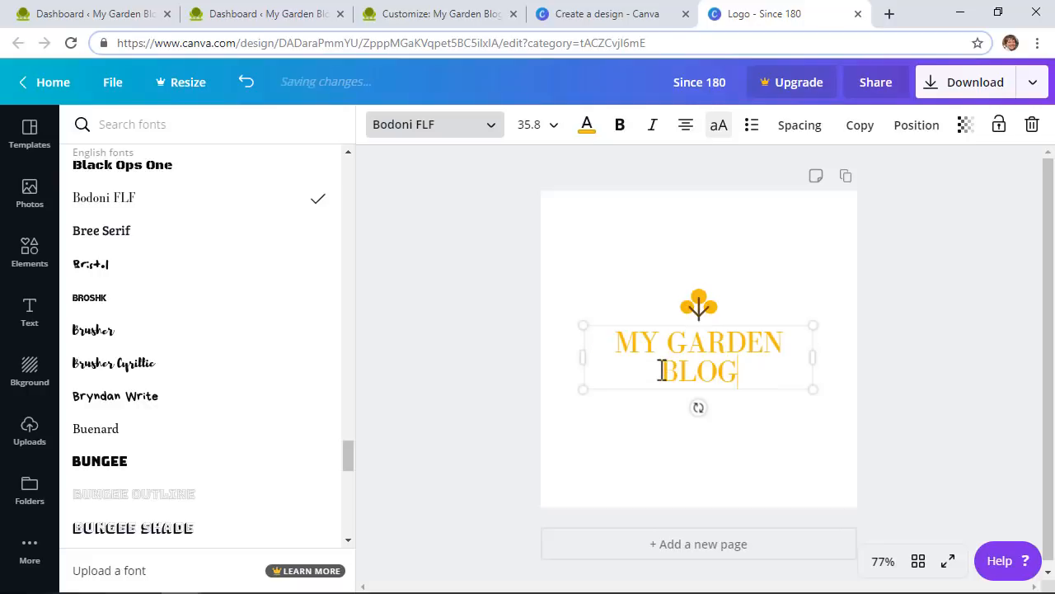
key(ctrl+a)
click(551, 128)
scroll(540, 378, down, 5)
scroll(540, 377, up, 4)
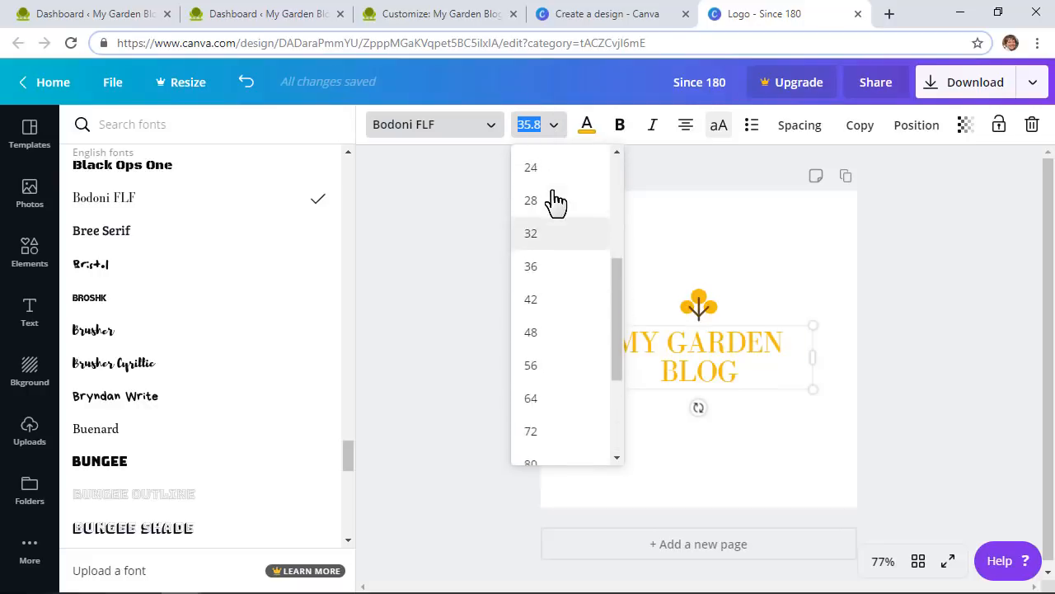
click(551, 269)
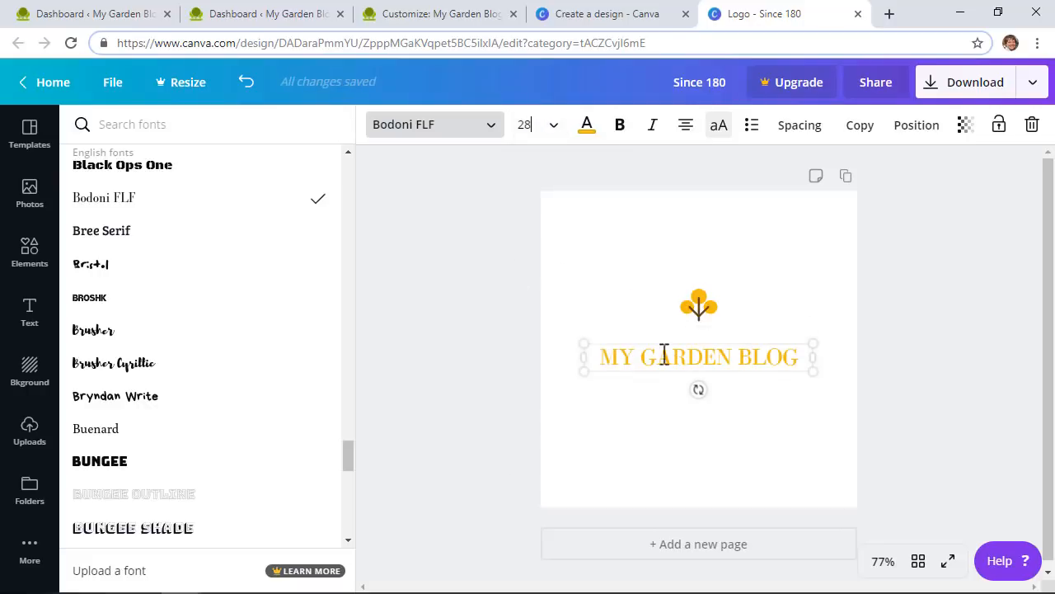
click(587, 128)
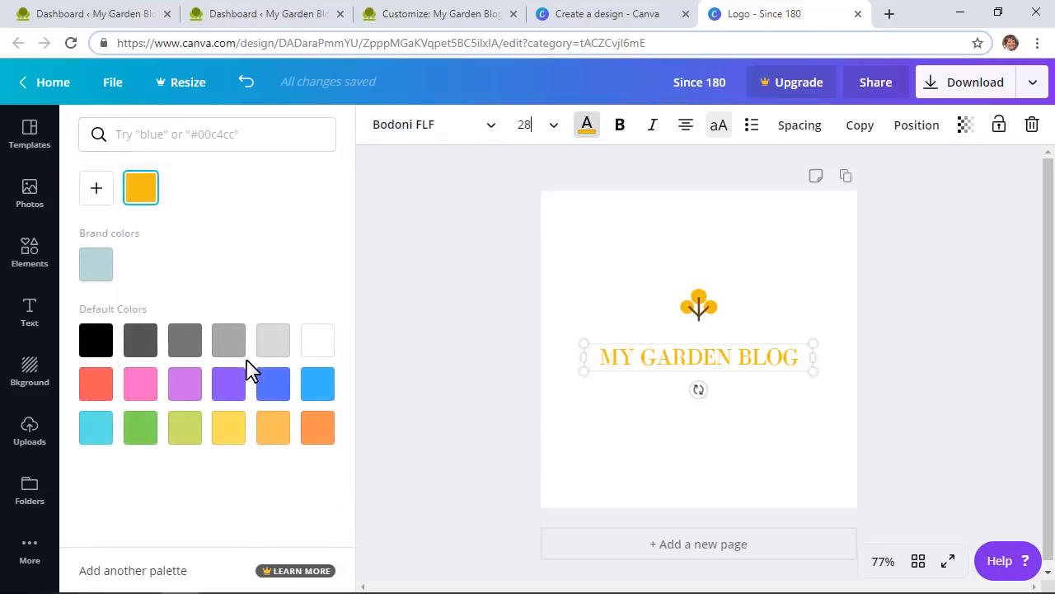
Step: Colour the MY GARDEN BLOG text a custom dark green, #4cab23
click(138, 433)
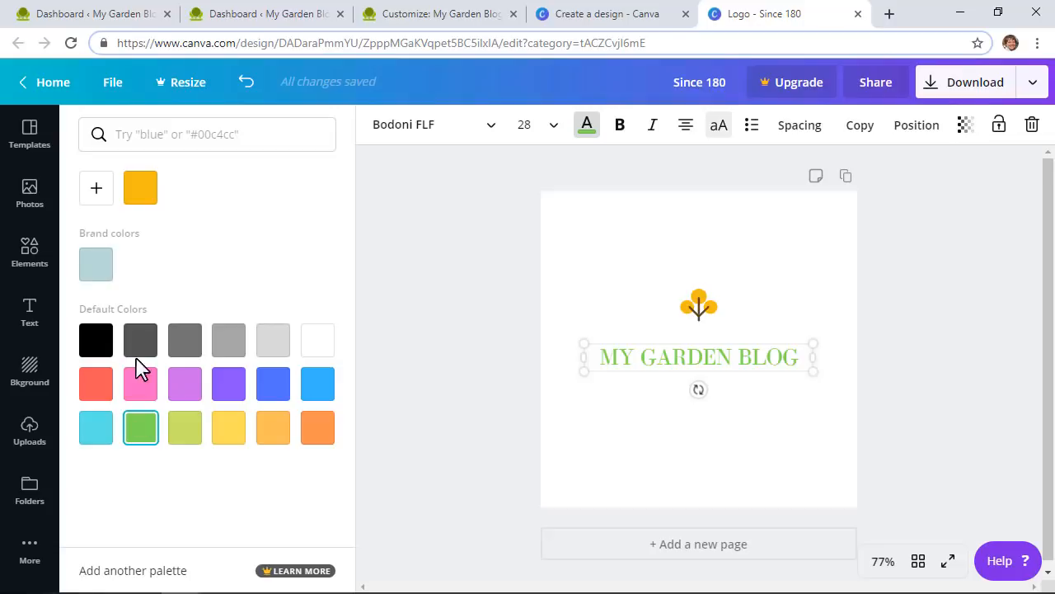
click(93, 196)
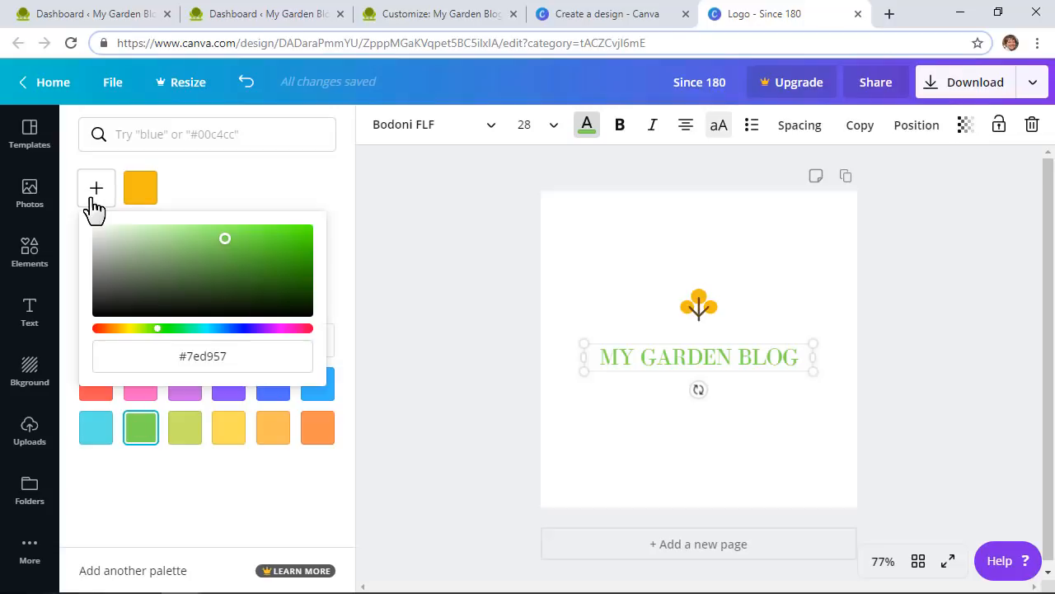
click(258, 247)
mouse_move(267, 267)
mouse_down()
mouse_move(276, 271)
mouse_move(265, 257)
mouse_up()
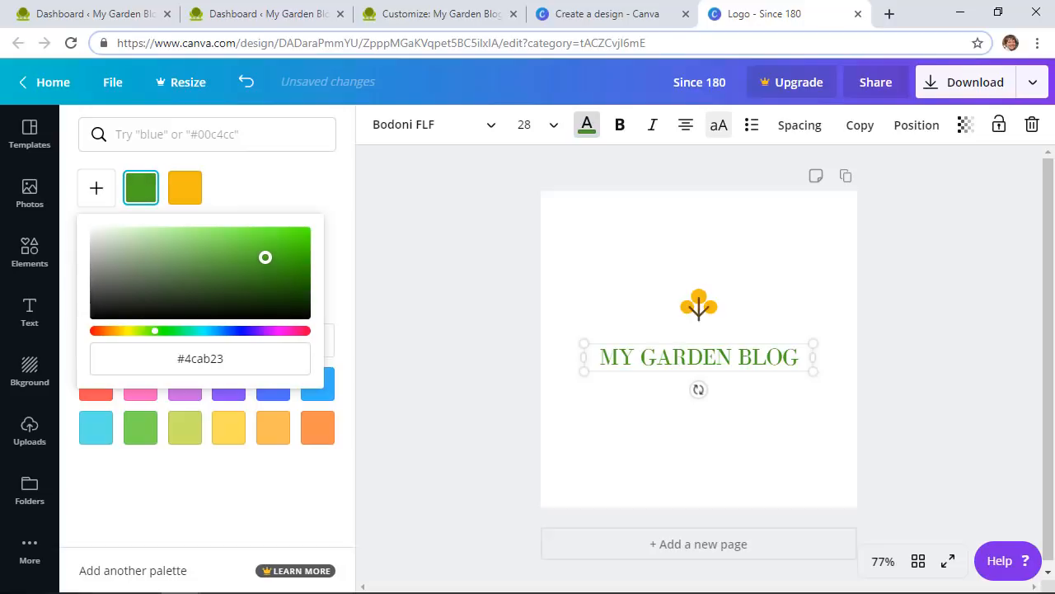
click(338, 513)
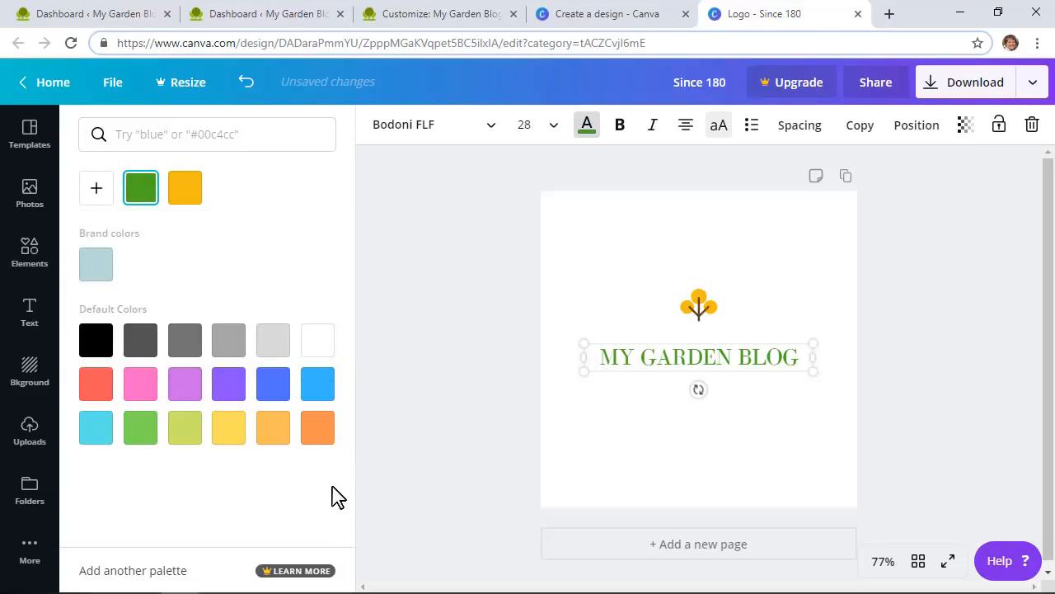
click(425, 125)
scroll(221, 284, down, 5)
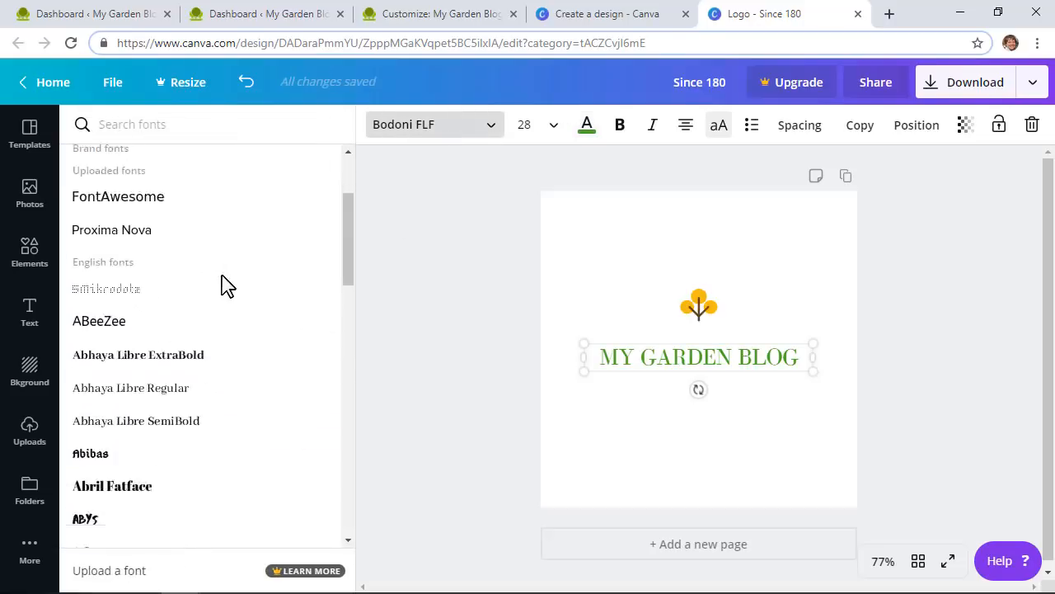
Step: Set the logo text in Lato Bold and delete the flower icon above it
text(lato)
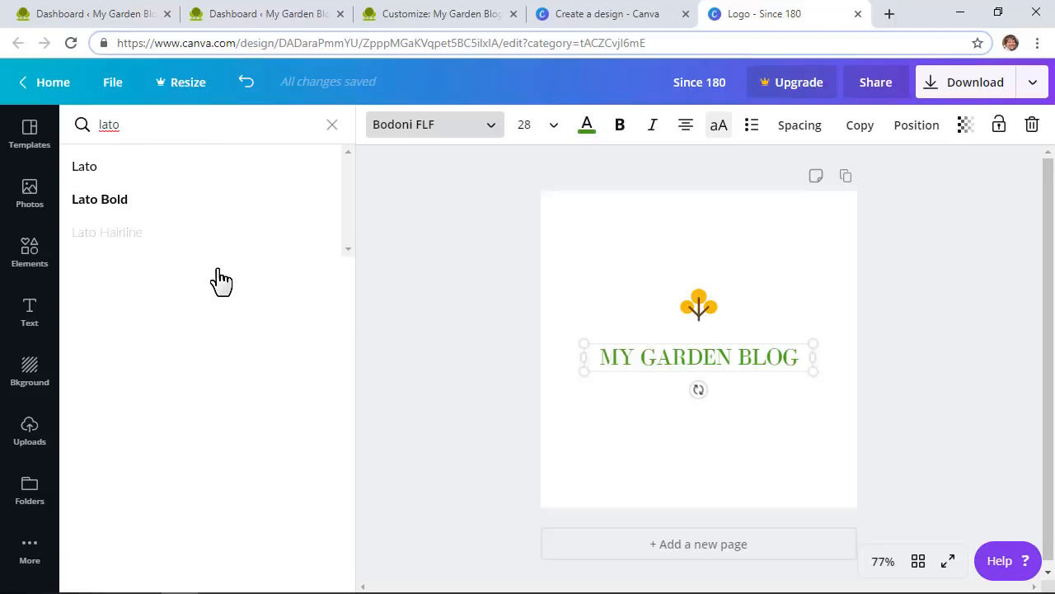
click(203, 204)
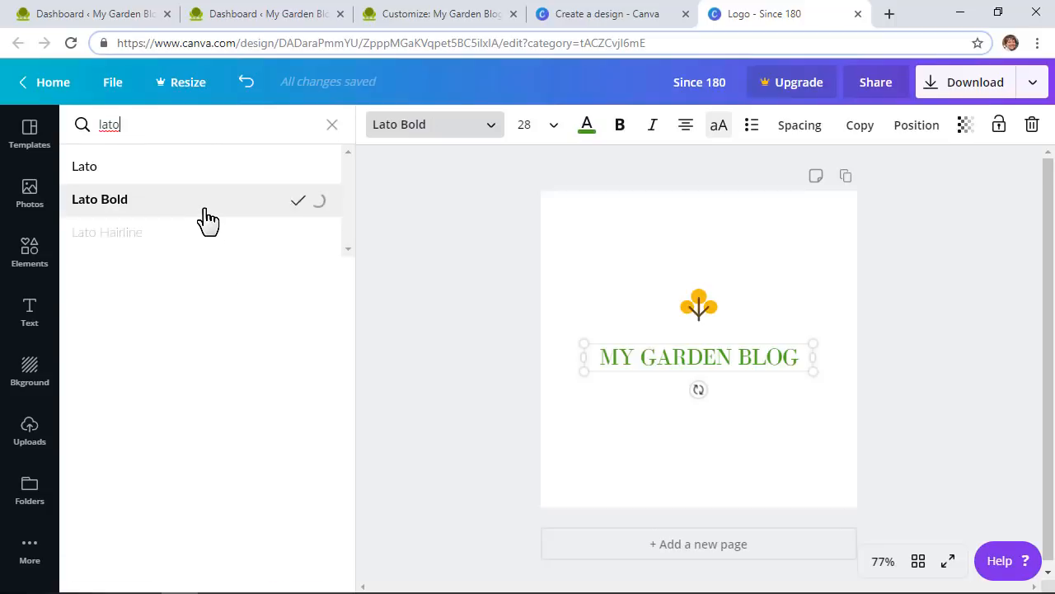
click(698, 306)
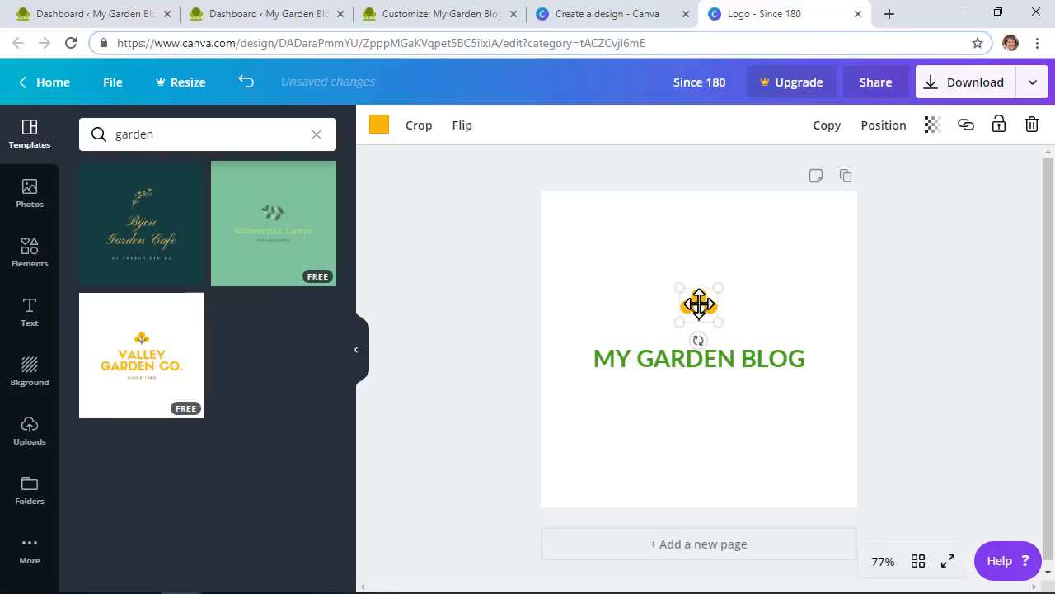
key(Delete)
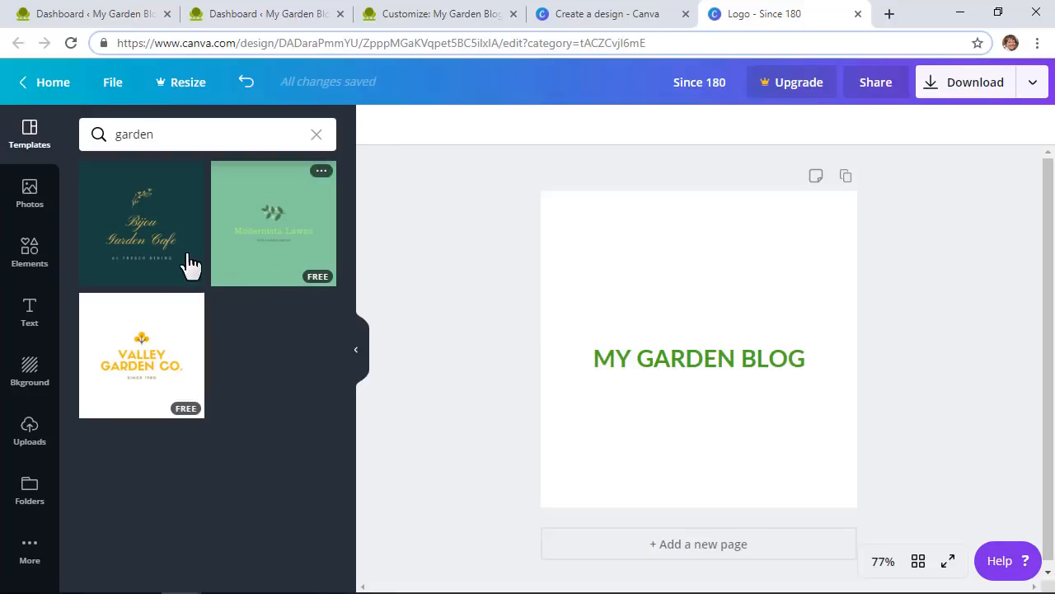
Step: Browse the Elements library of icons and shapes
click(23, 272)
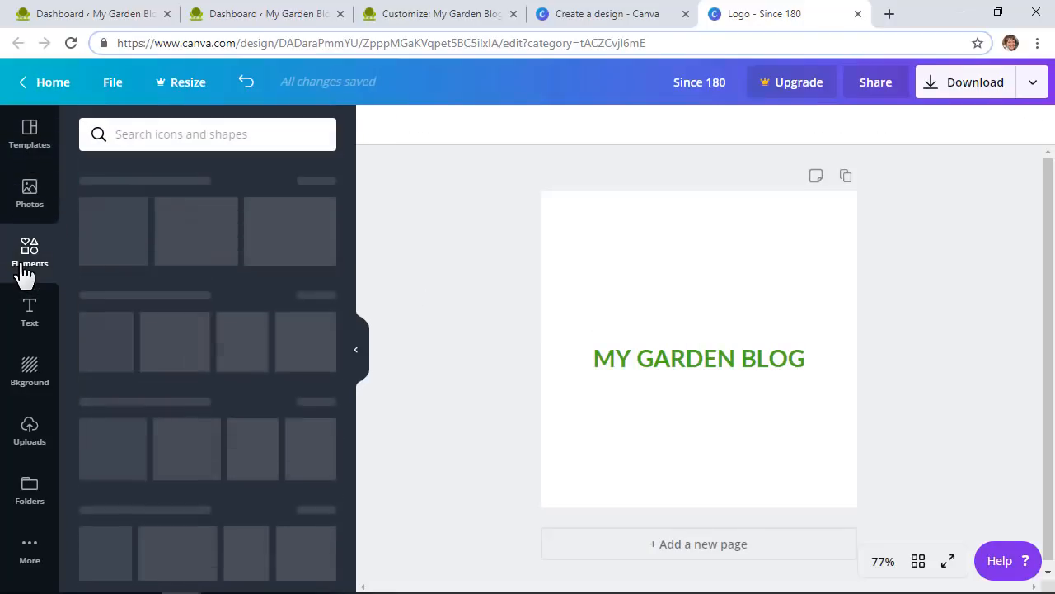
scroll(113, 284, down, 3)
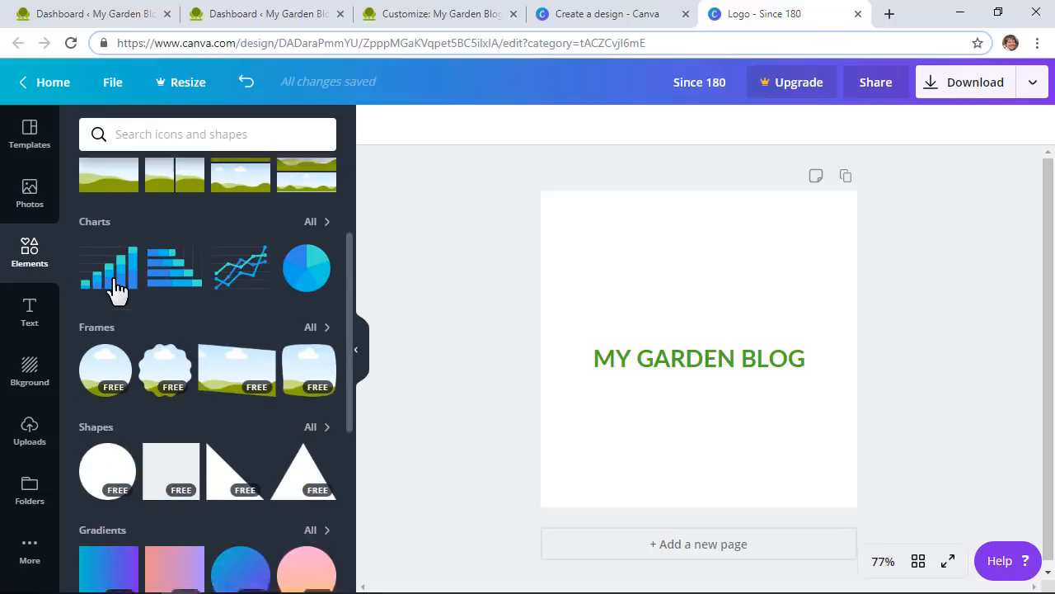
scroll(126, 281, up, 1)
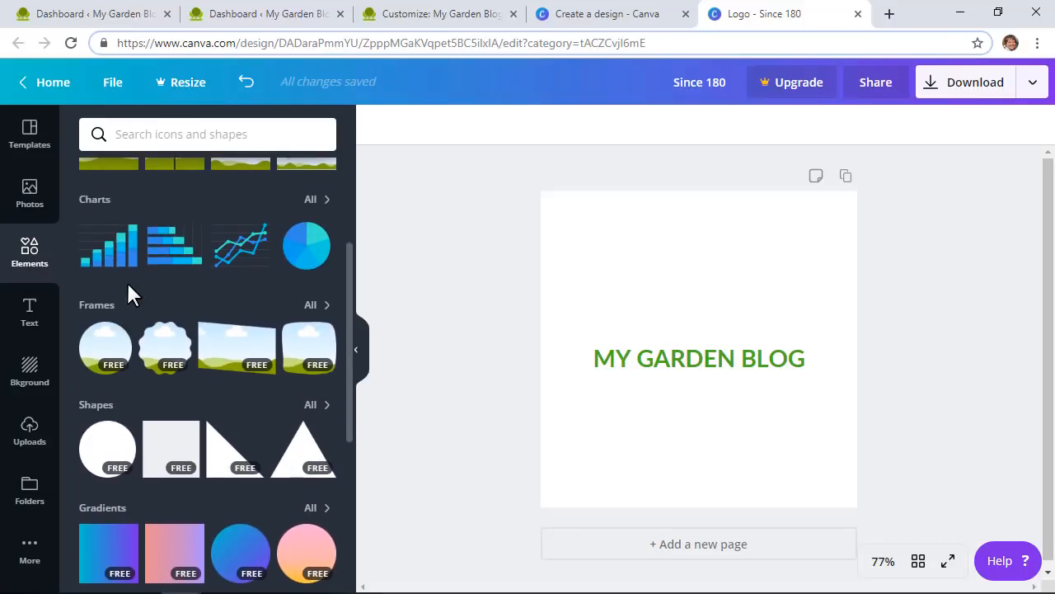
scroll(128, 289, down, 4)
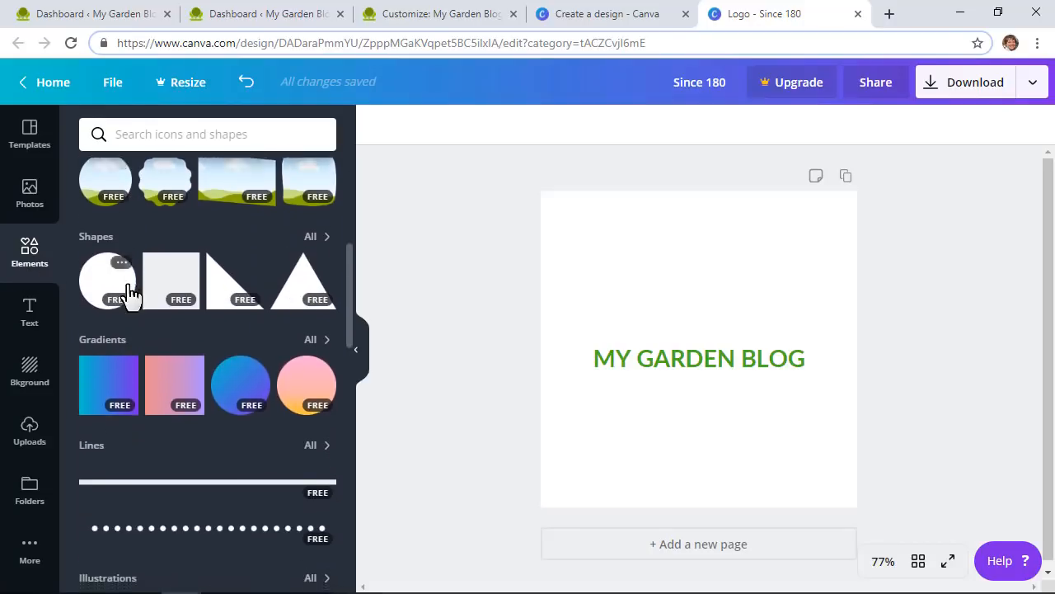
scroll(128, 285, down, 4)
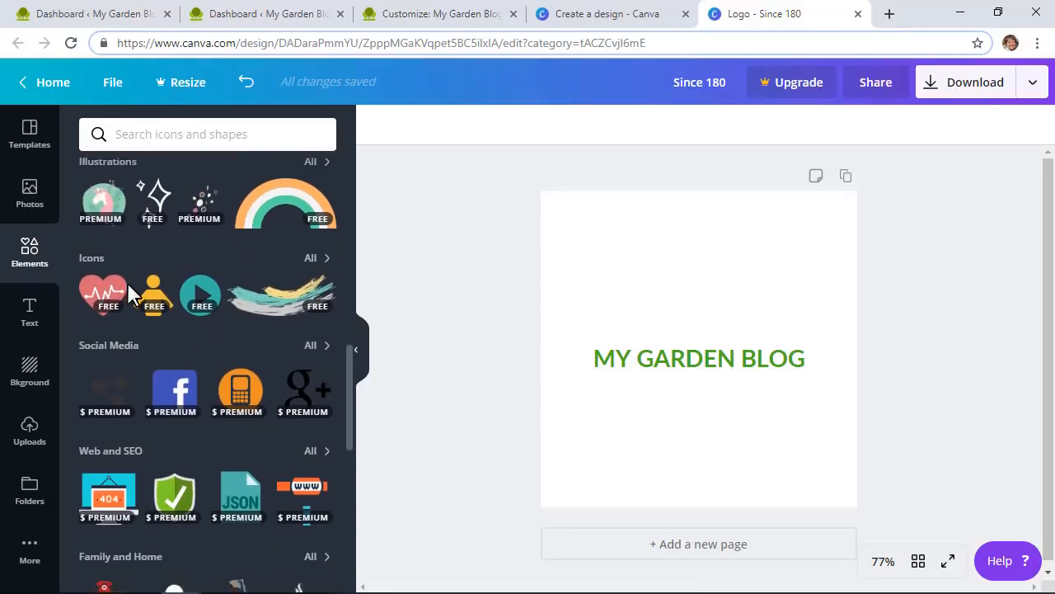
scroll(127, 282, down, 1)
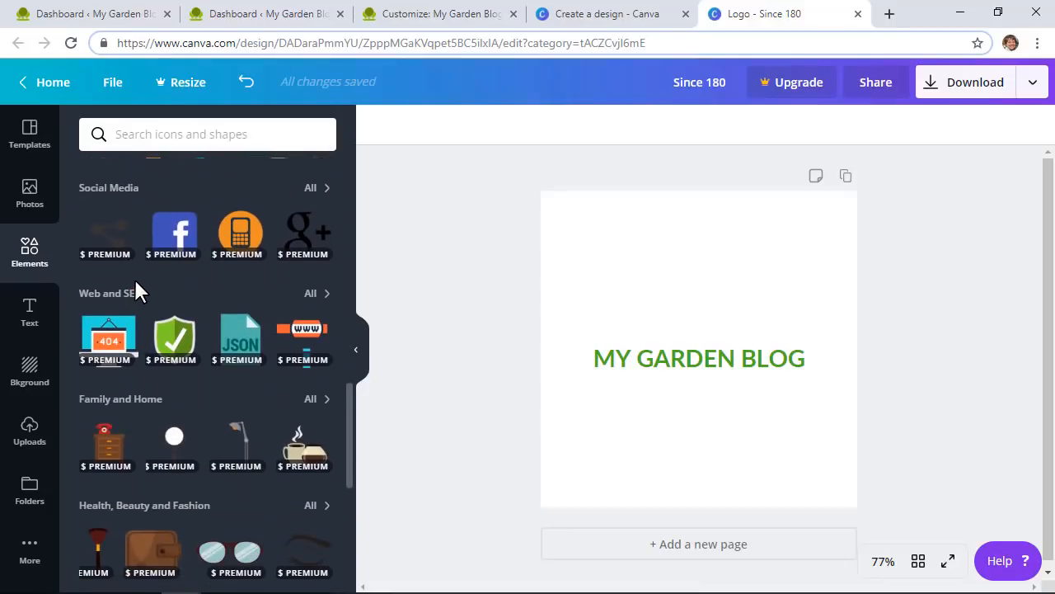
scroll(134, 280, down, 5)
Step: Add a leafy plant from a 'plant' element search, shrink it, and place it left of the title
click(207, 132)
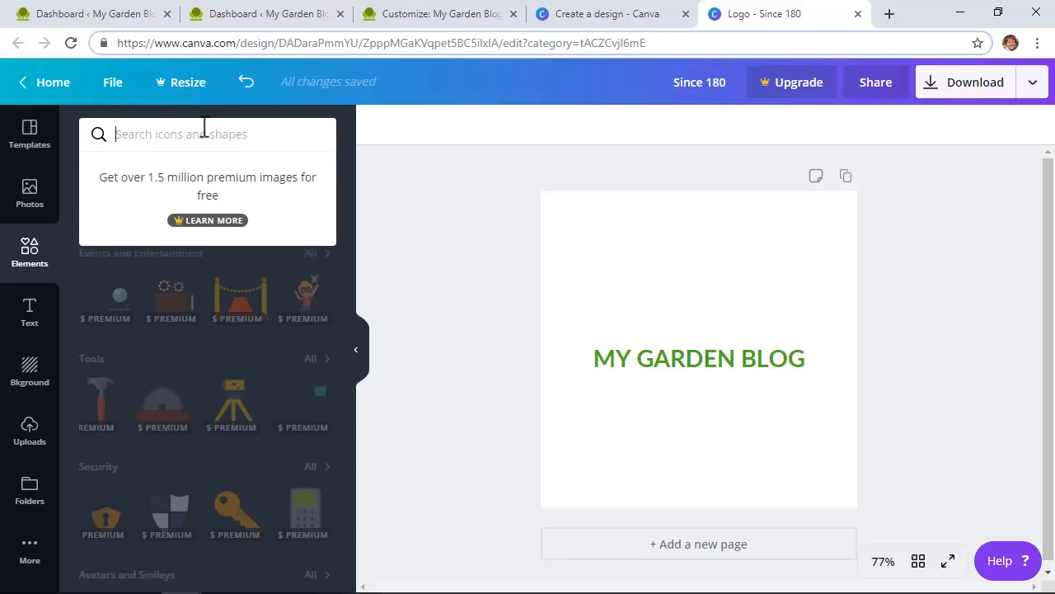
text(plant)
key(Return)
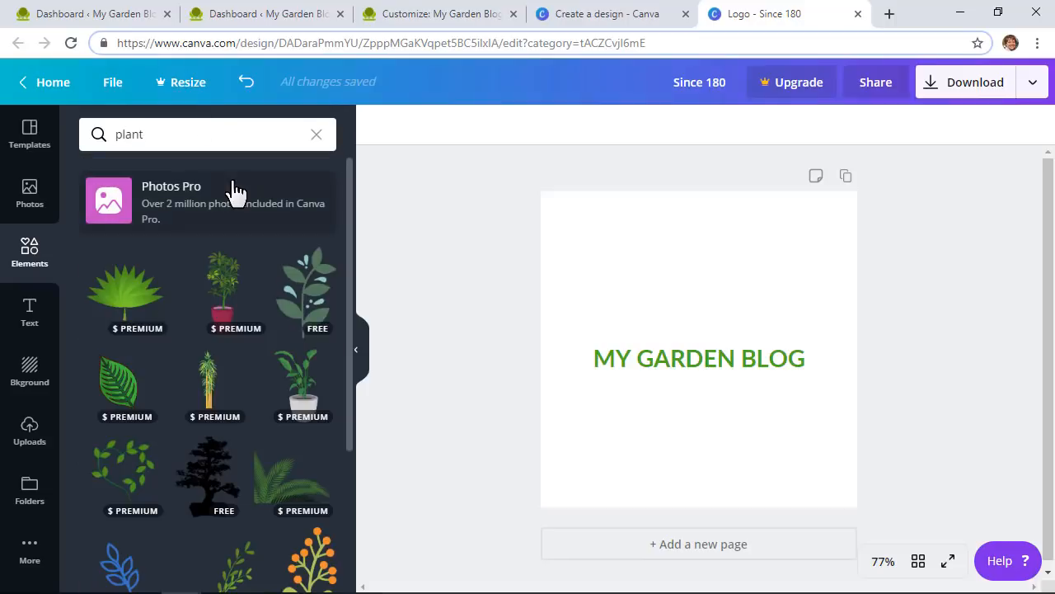
click(309, 307)
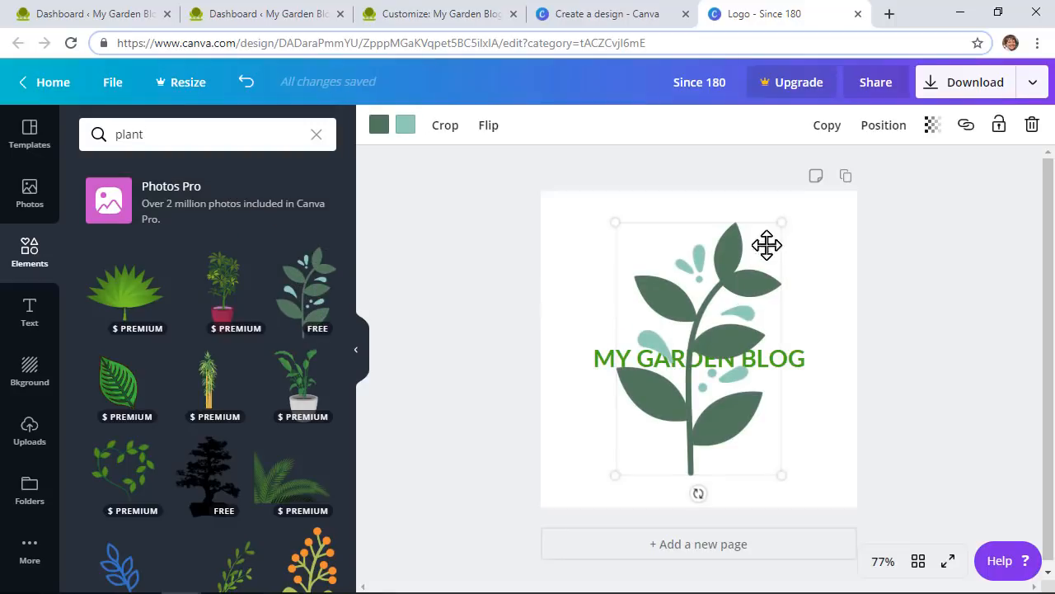
drag(782, 222, 693, 378)
drag(651, 445, 703, 275)
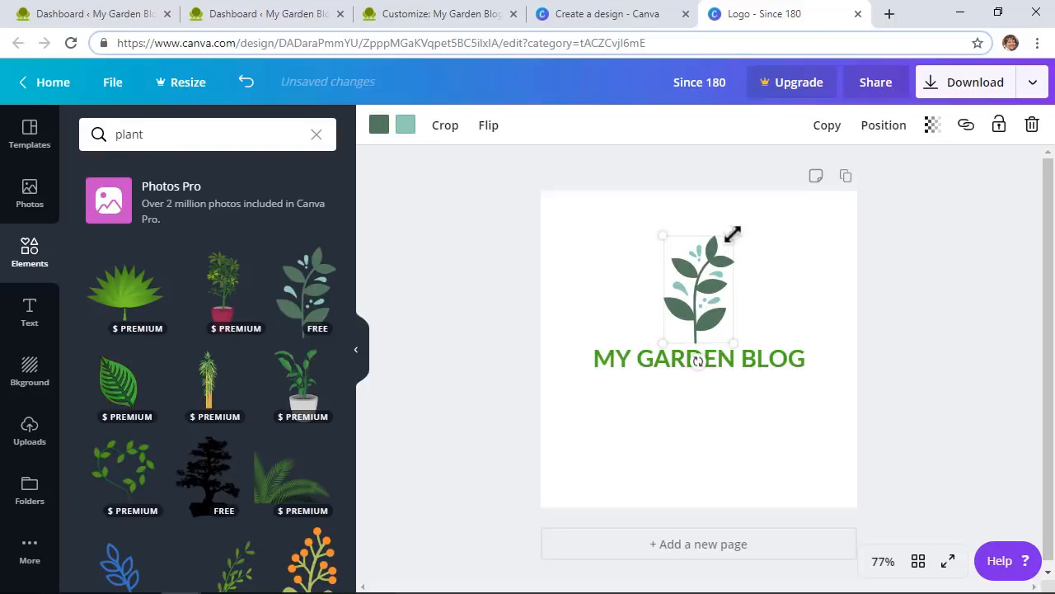
drag(733, 234, 697, 333)
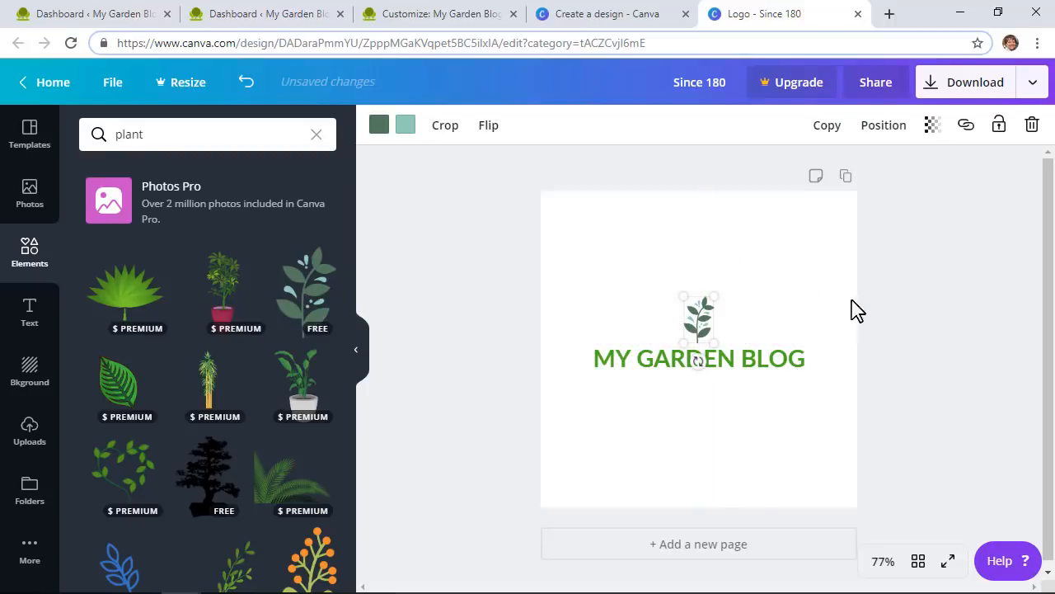
click(910, 311)
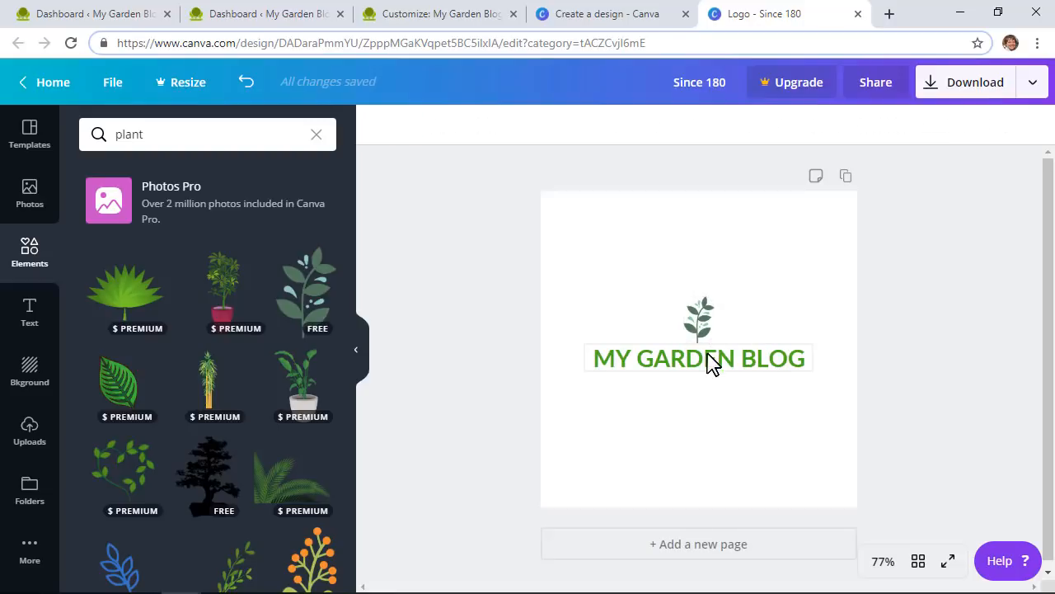
drag(711, 363, 734, 355)
drag(700, 314, 606, 357)
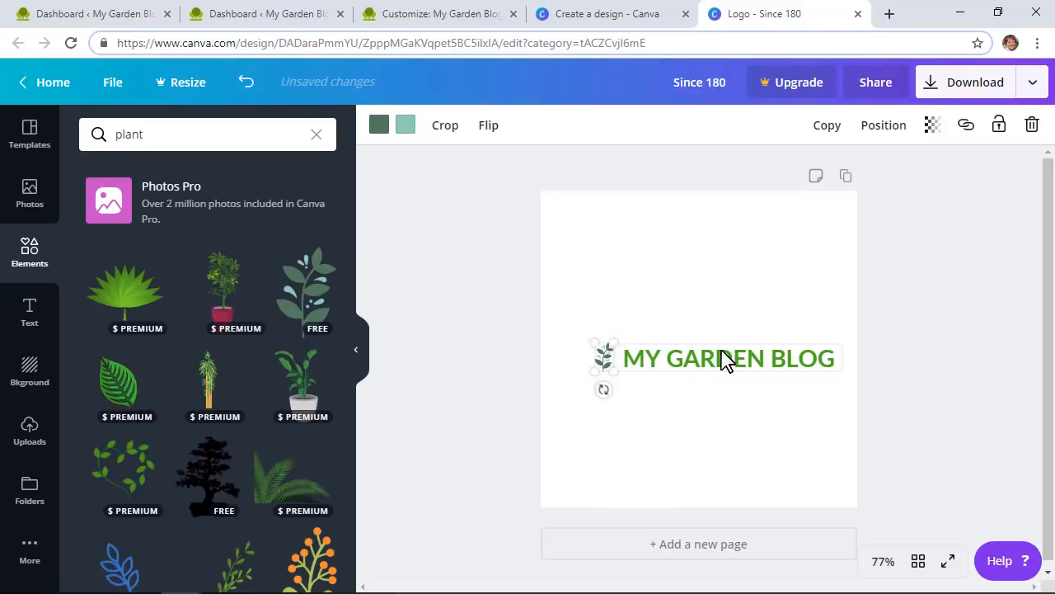
click(651, 445)
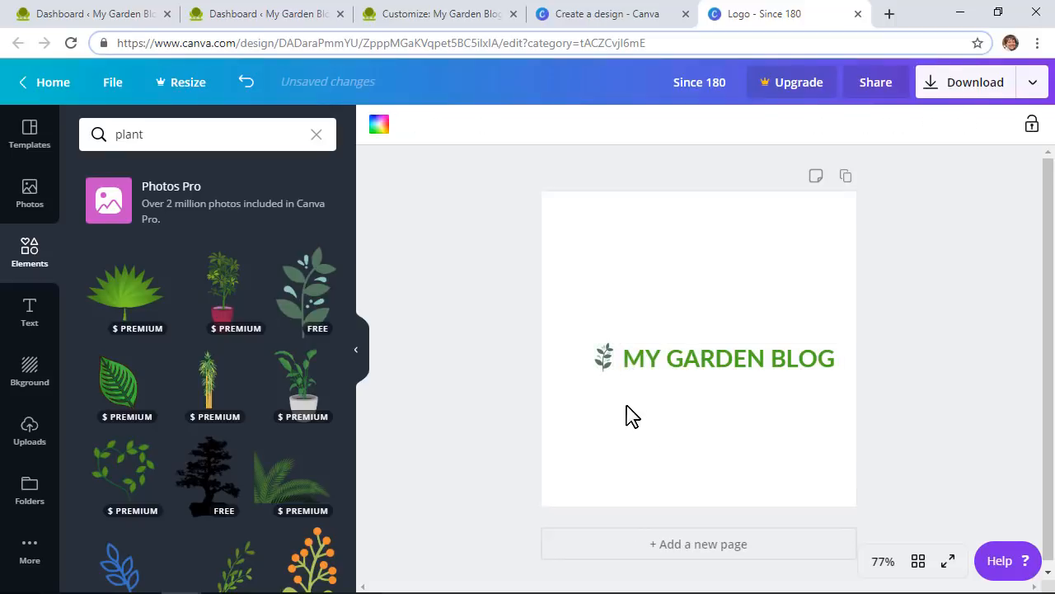
Step: Group the plant icon with MY GARDEN BLOG and shift the grouped logo slightly up-left
click(666, 371)
click(606, 365)
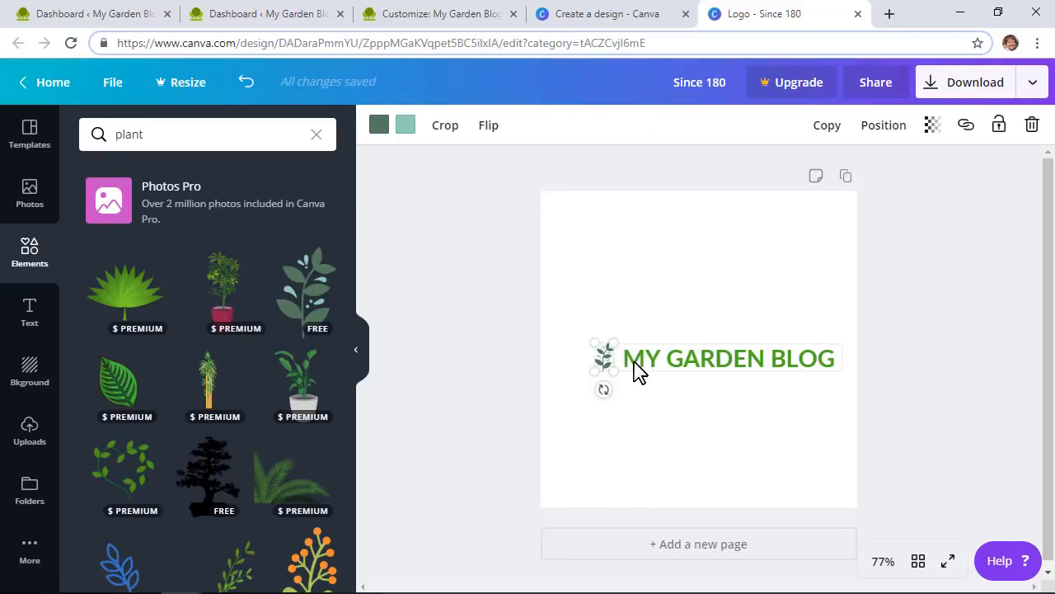
click(688, 371)
click(587, 361)
drag(575, 306, 794, 402)
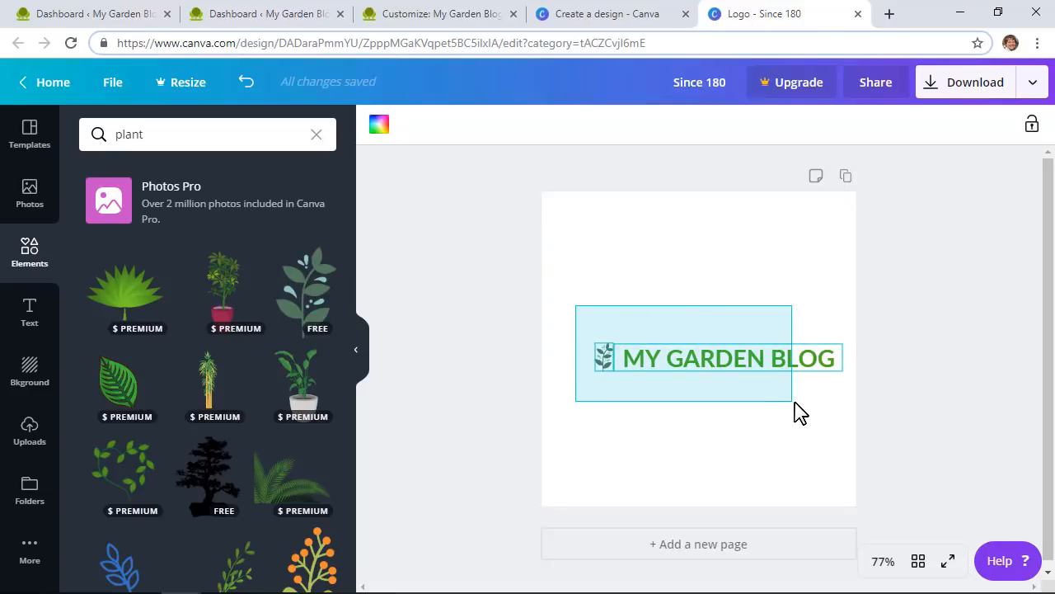
drag(794, 402, 824, 406)
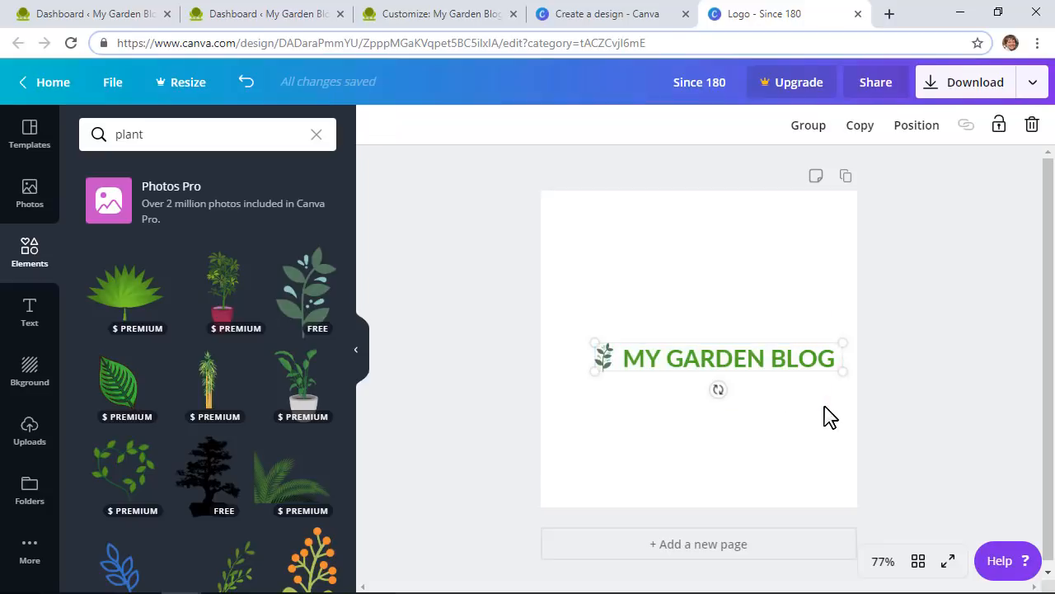
click(816, 128)
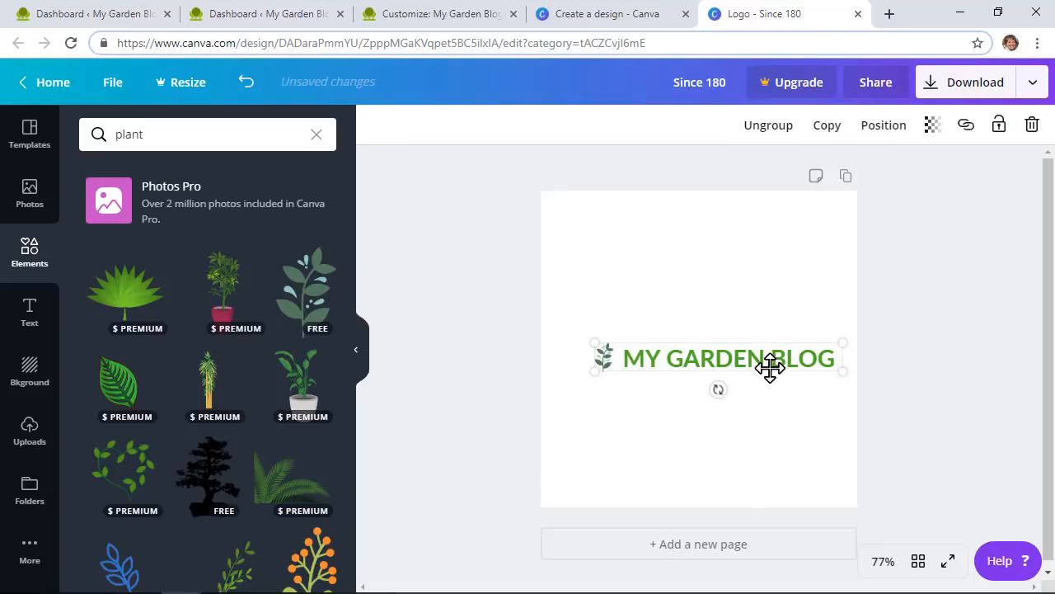
drag(763, 361, 743, 334)
click(926, 300)
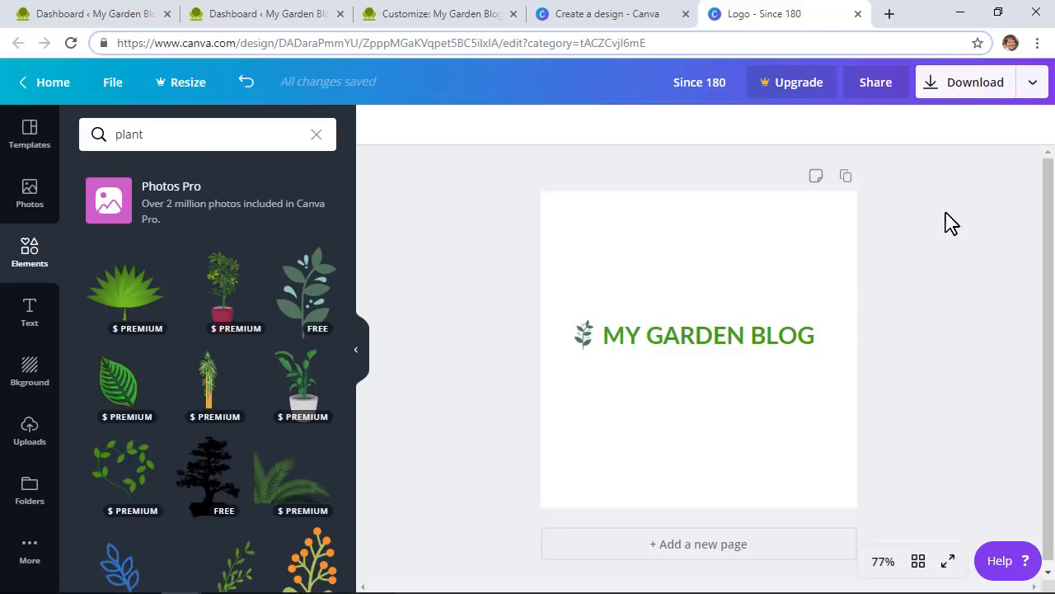
Step: Download the logo as a PNG named 'garden blog logo', skipping the Pro-only transparent background
click(1032, 83)
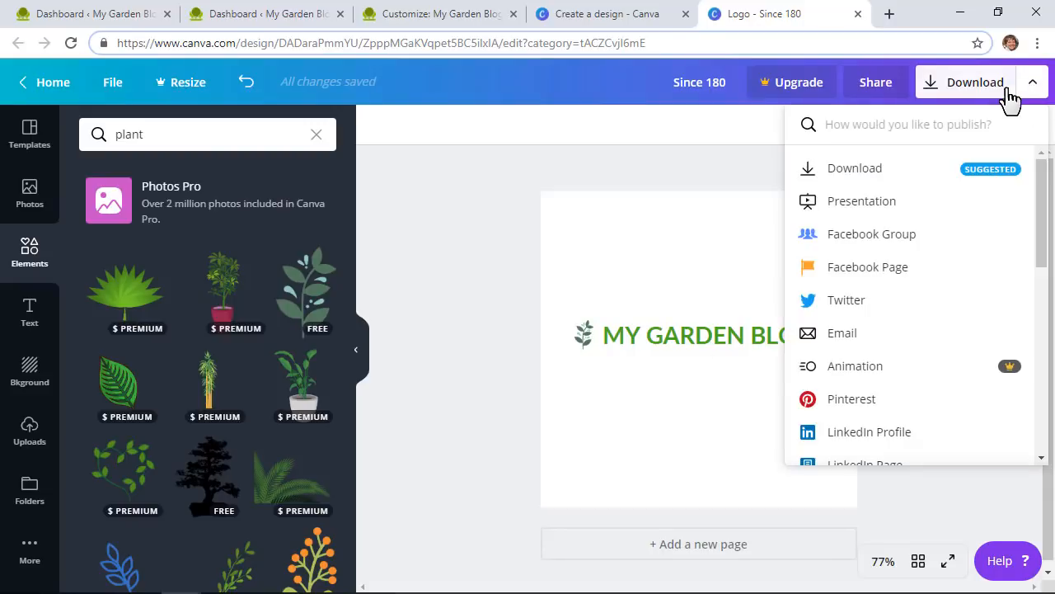
click(976, 97)
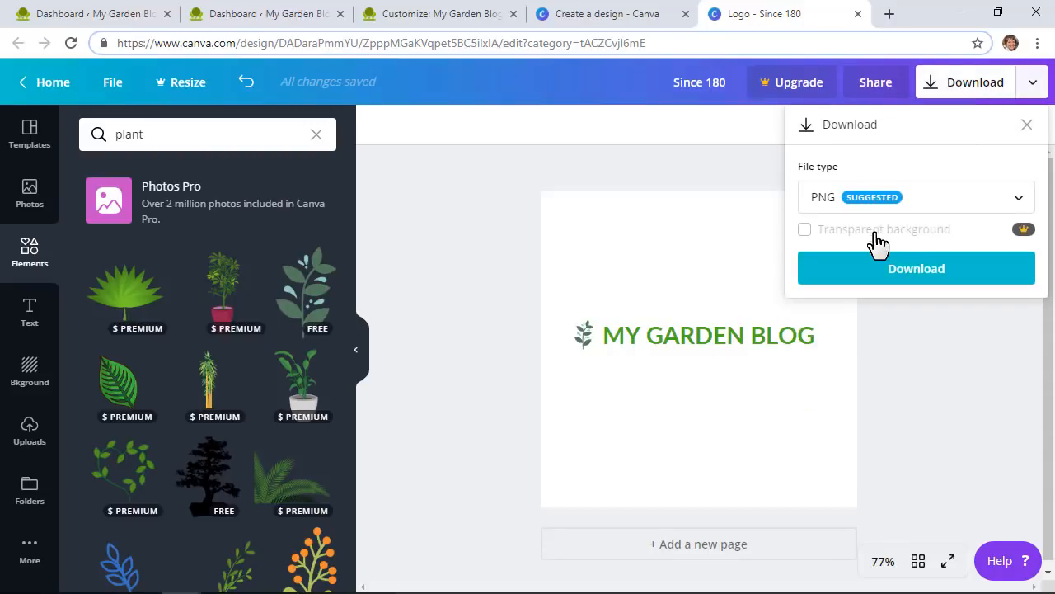
click(807, 237)
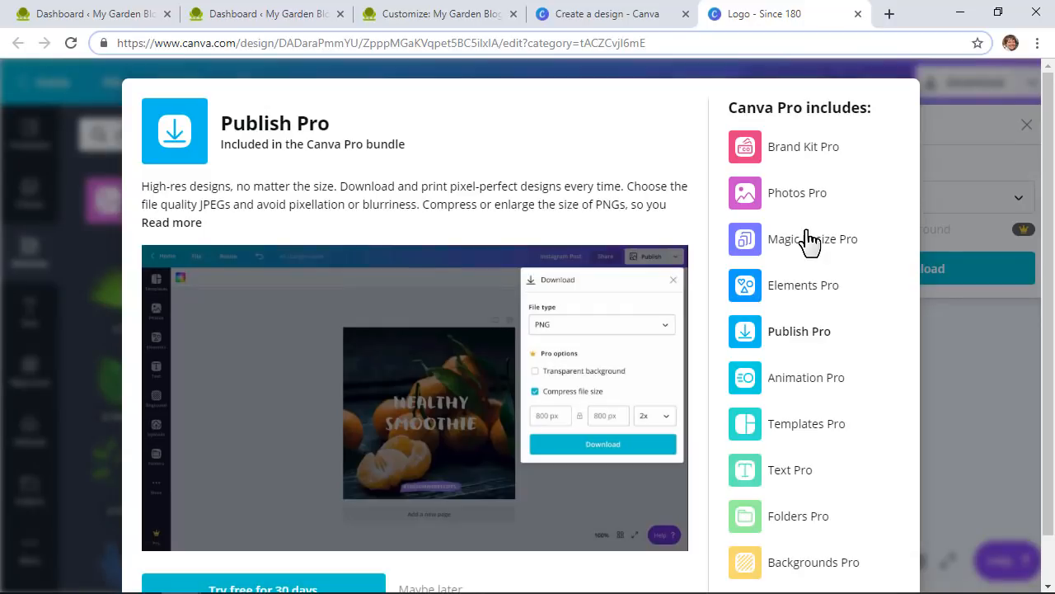
click(963, 364)
click(930, 86)
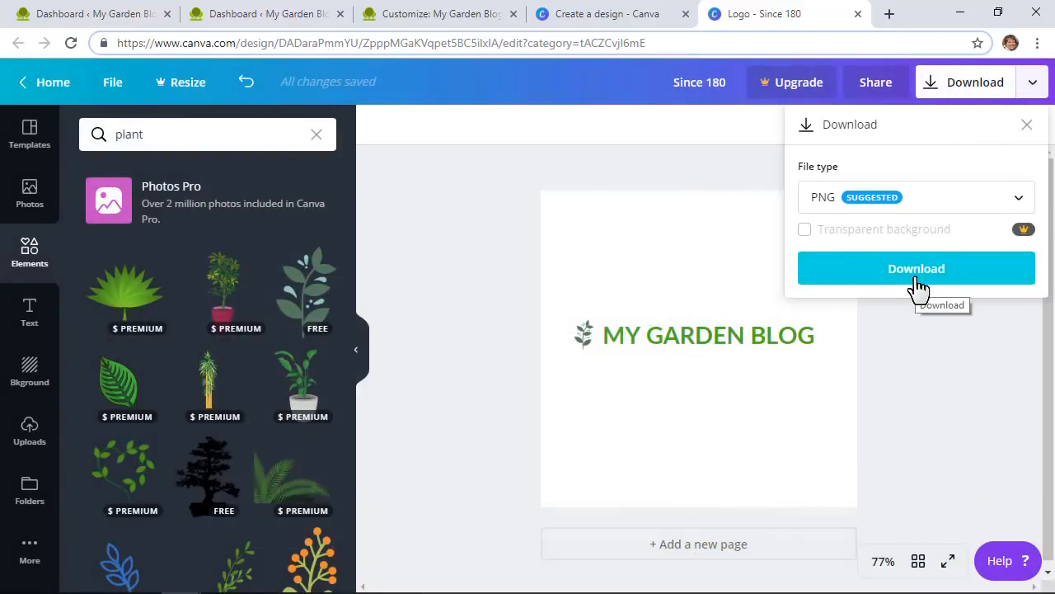
click(918, 285)
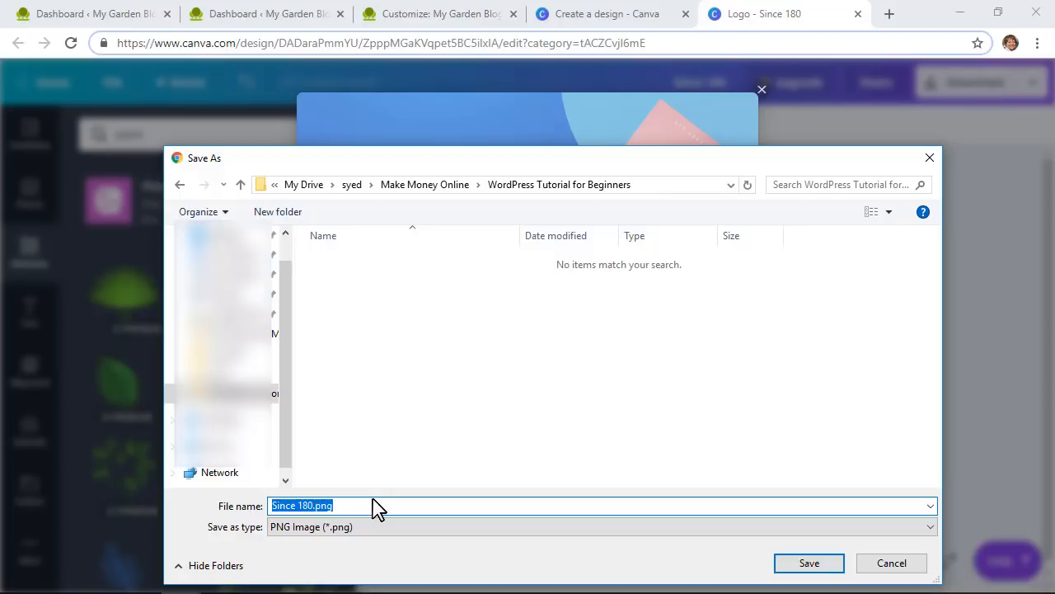
text(garden blog logo)
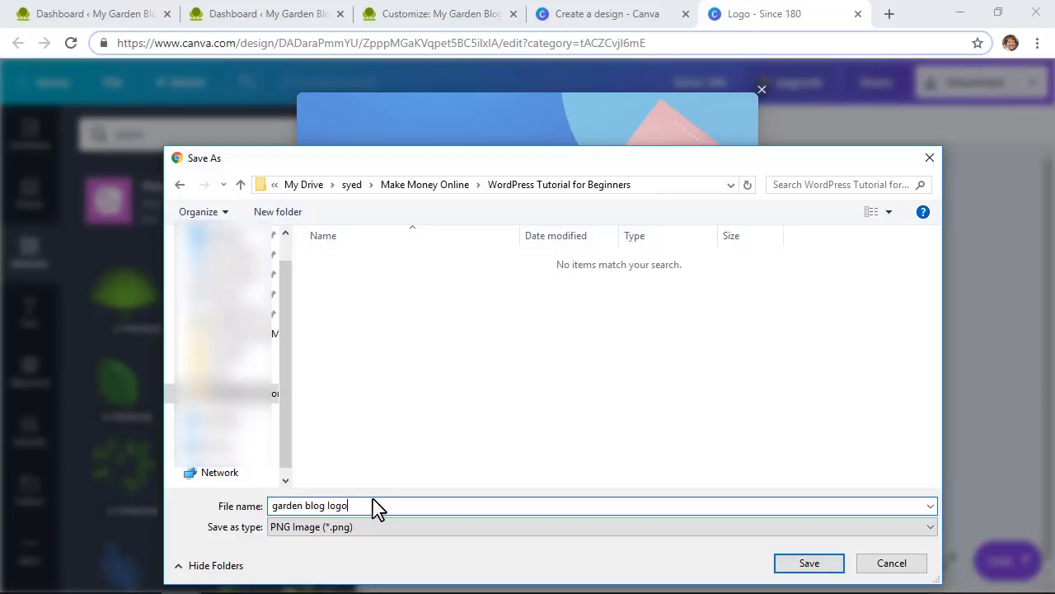
key(Return)
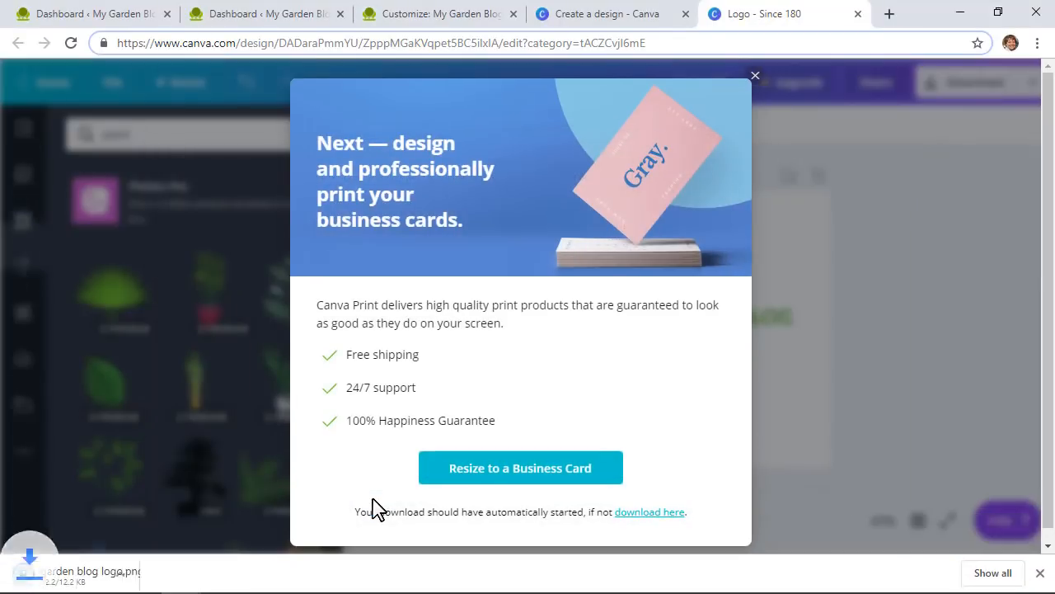
Step: Upload garden blog logo.png through Change logo, crop it, and apply it as the site logo
click(396, 14)
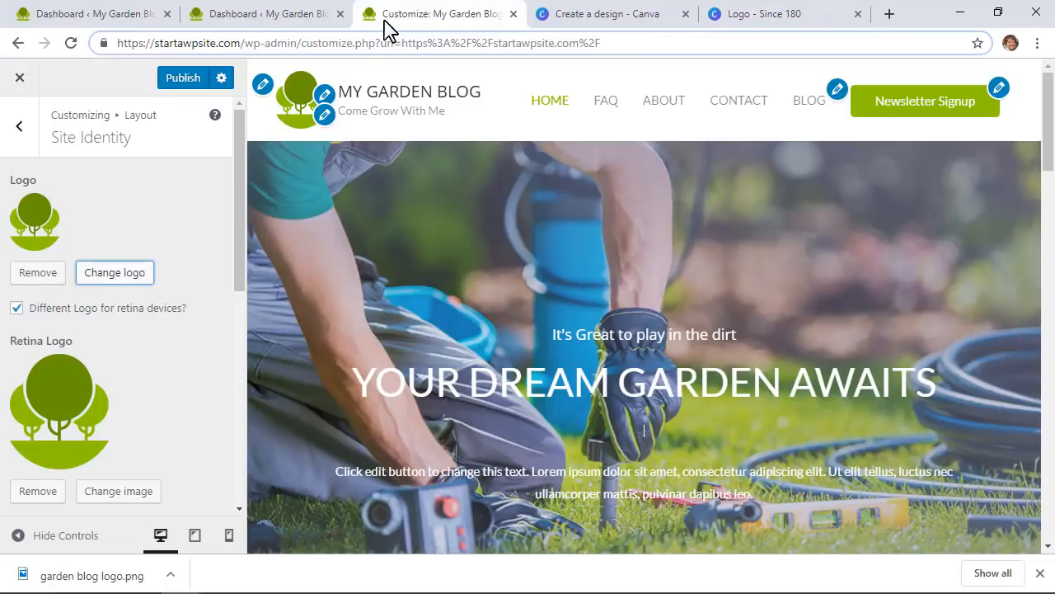
click(102, 277)
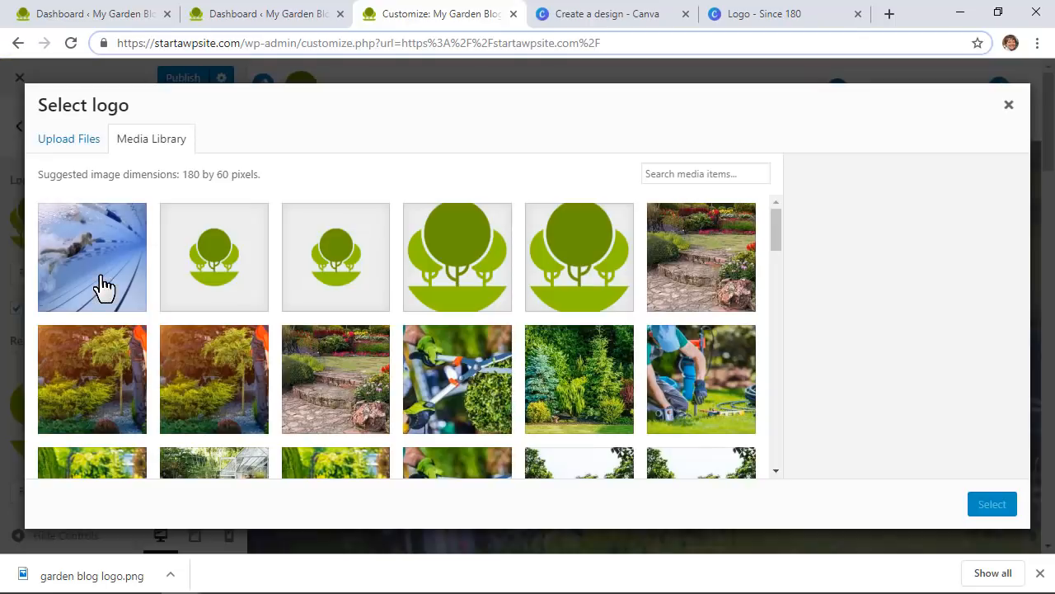
click(74, 138)
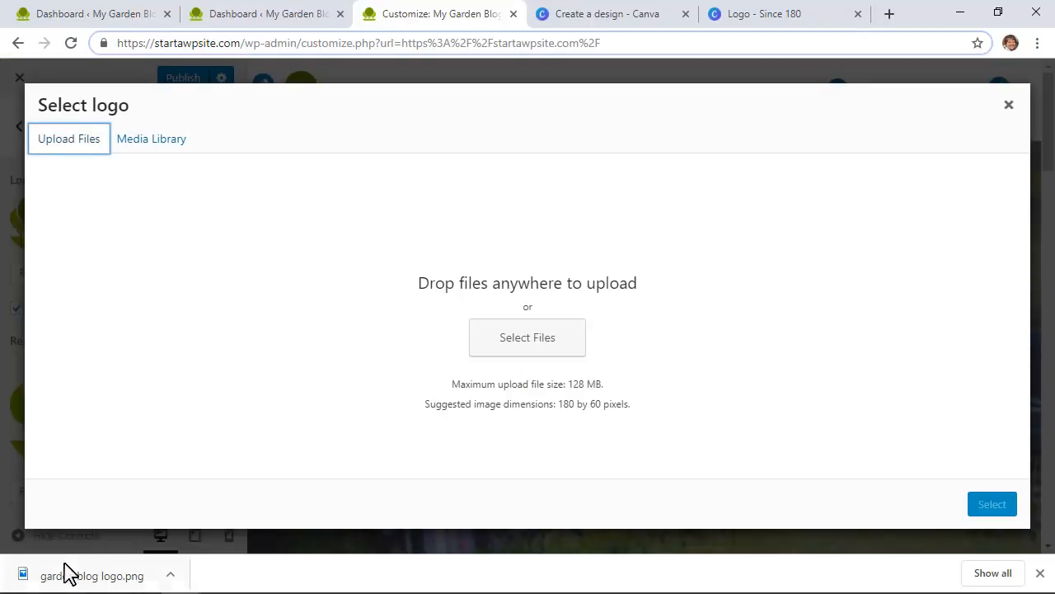
drag(66, 570, 675, 397)
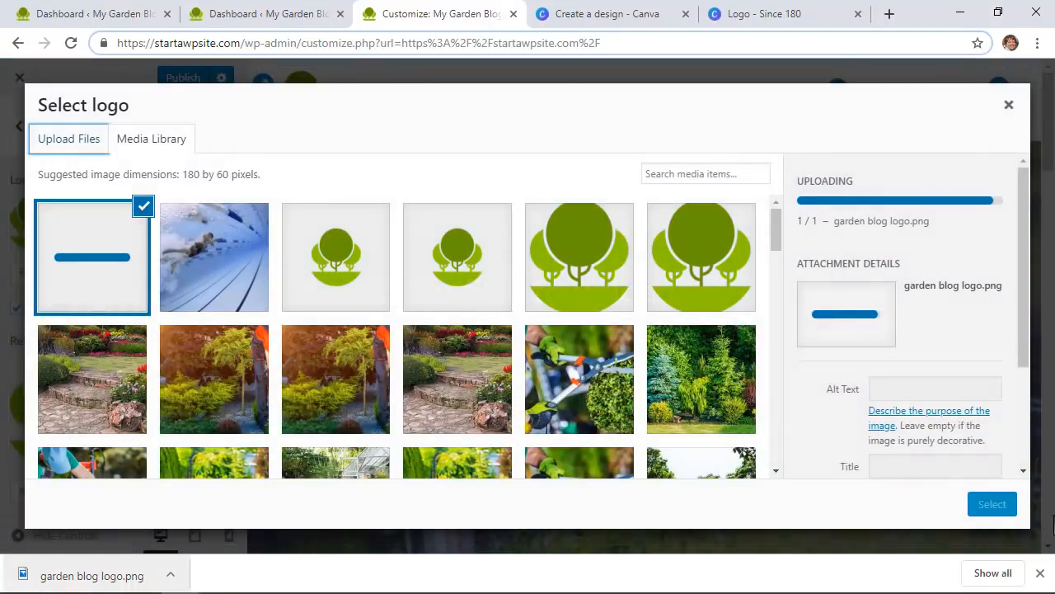
click(993, 506)
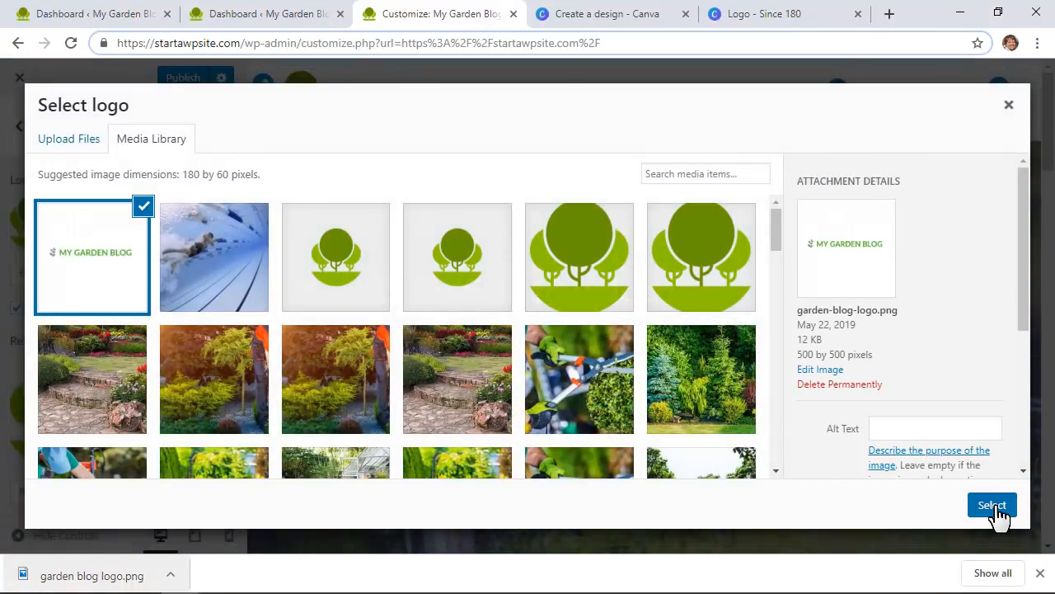
drag(555, 339, 553, 321)
click(893, 509)
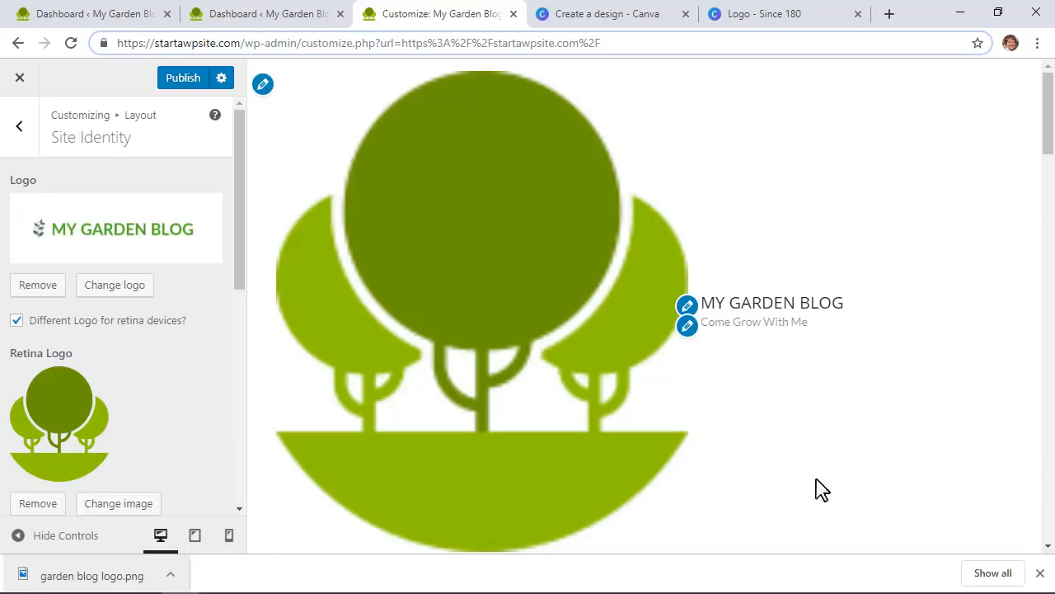
Step: Turn off the separate retina logo, shrink the logo width, and hide the site title
click(17, 322)
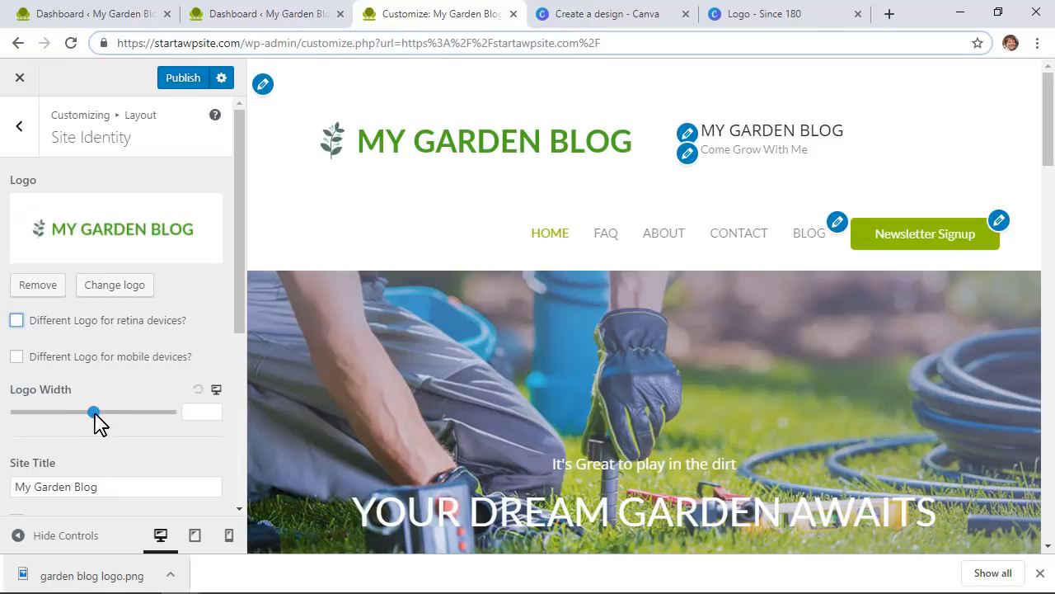
mouse_move(94, 414)
mouse_down()
mouse_move(57, 414)
mouse_move(73, 413)
mouse_up()
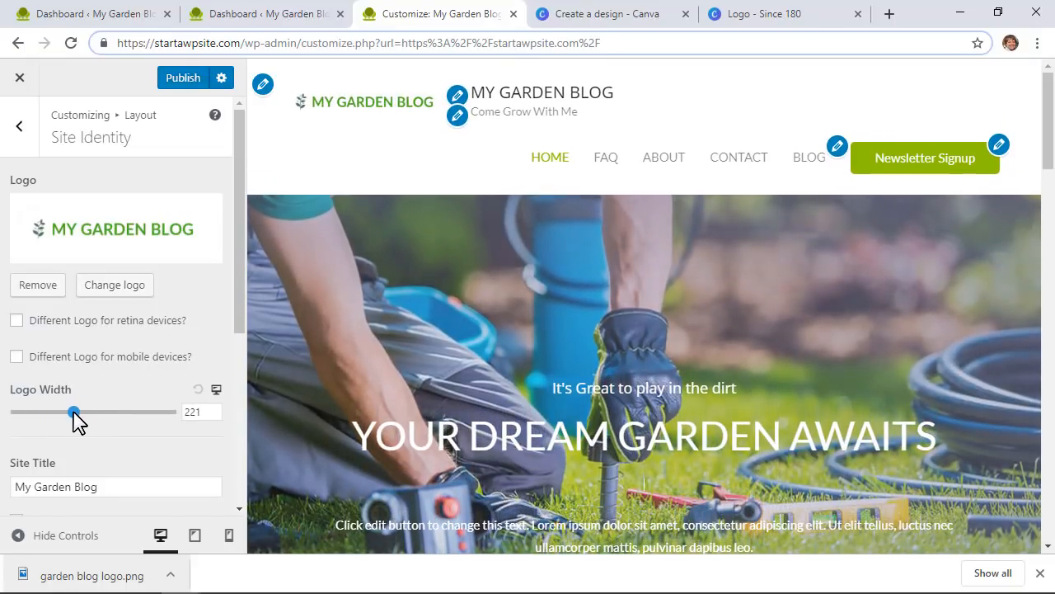
scroll(82, 423, down, 1)
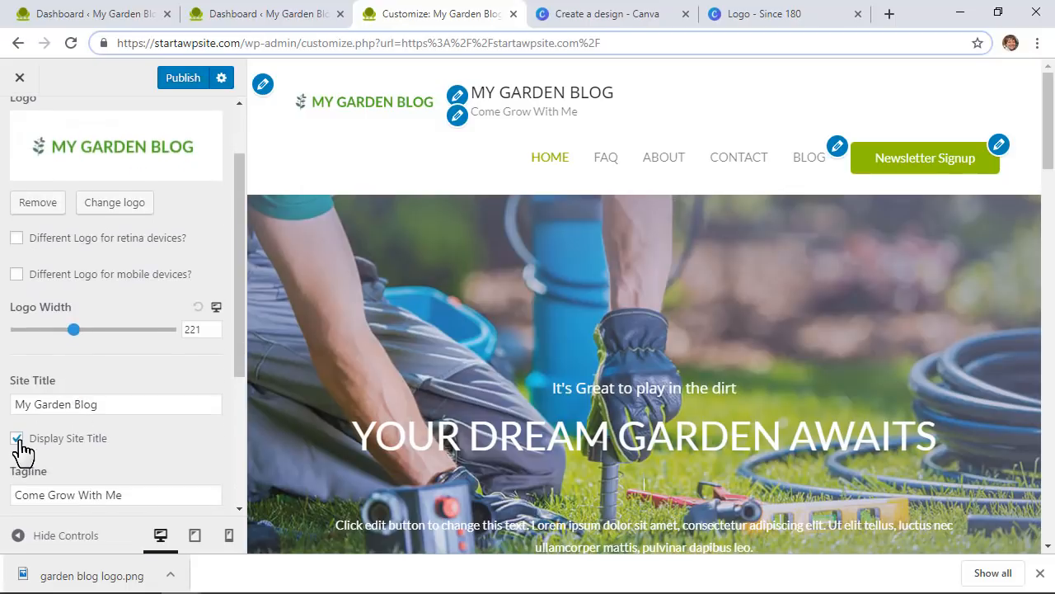
click(20, 443)
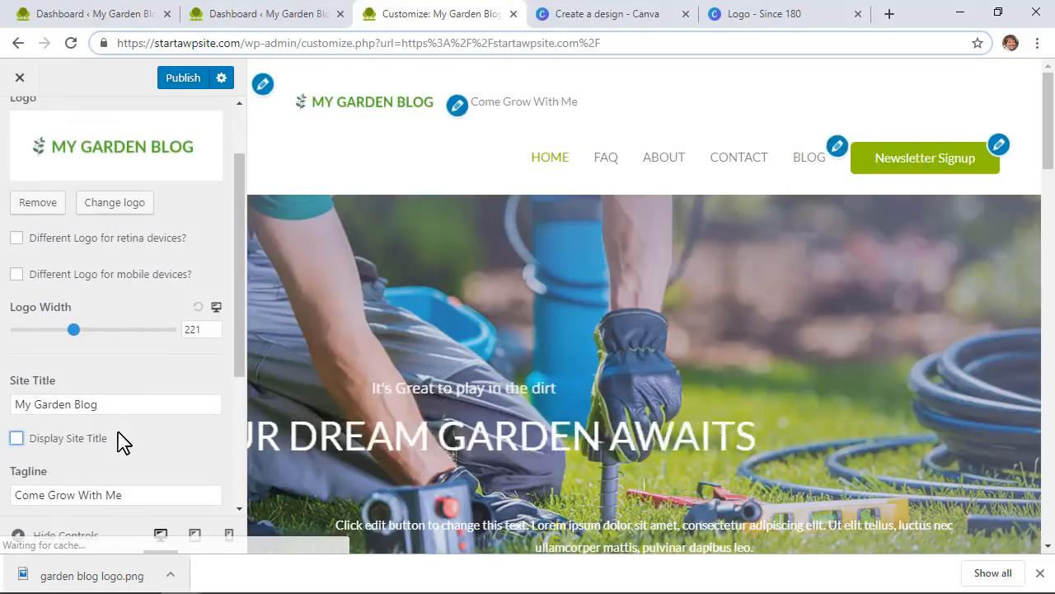
scroll(122, 441, down, 1)
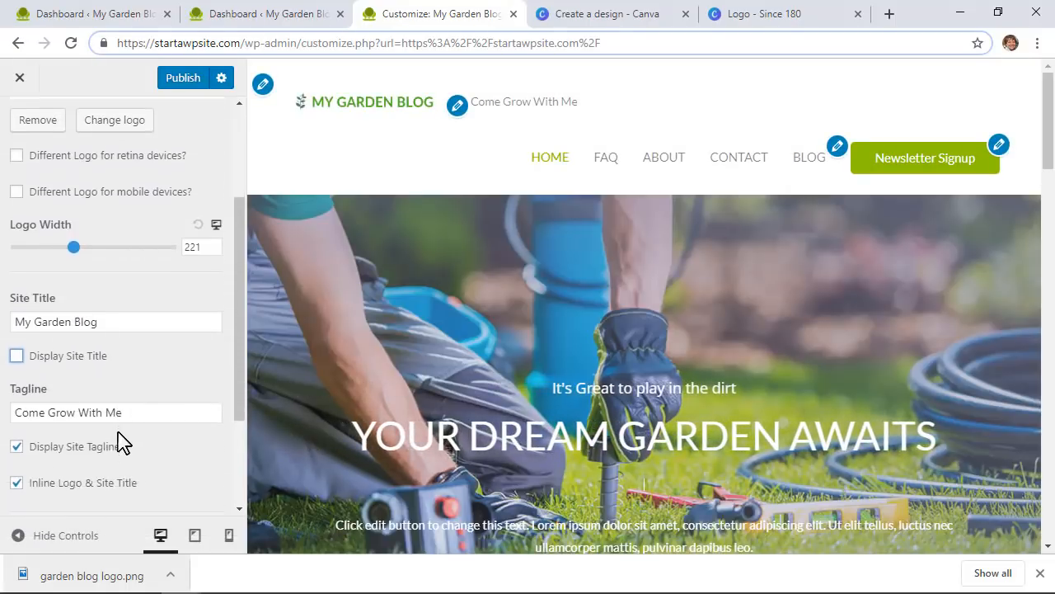
scroll(122, 439, down, 1)
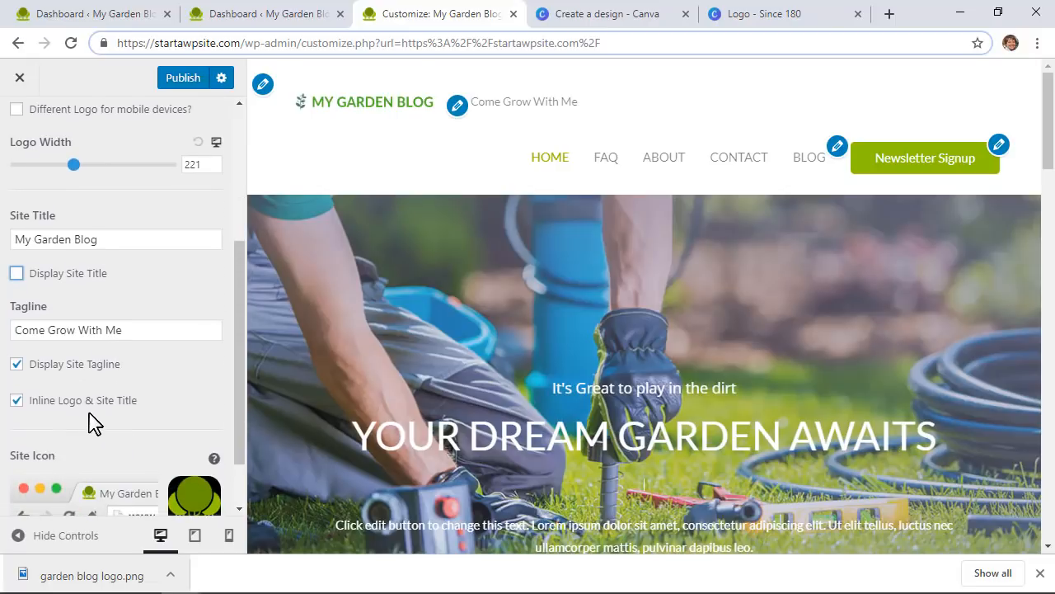
Step: Uncheck Inline Logo & Site Title, set the logo width to 195, and start changing the logo
click(17, 402)
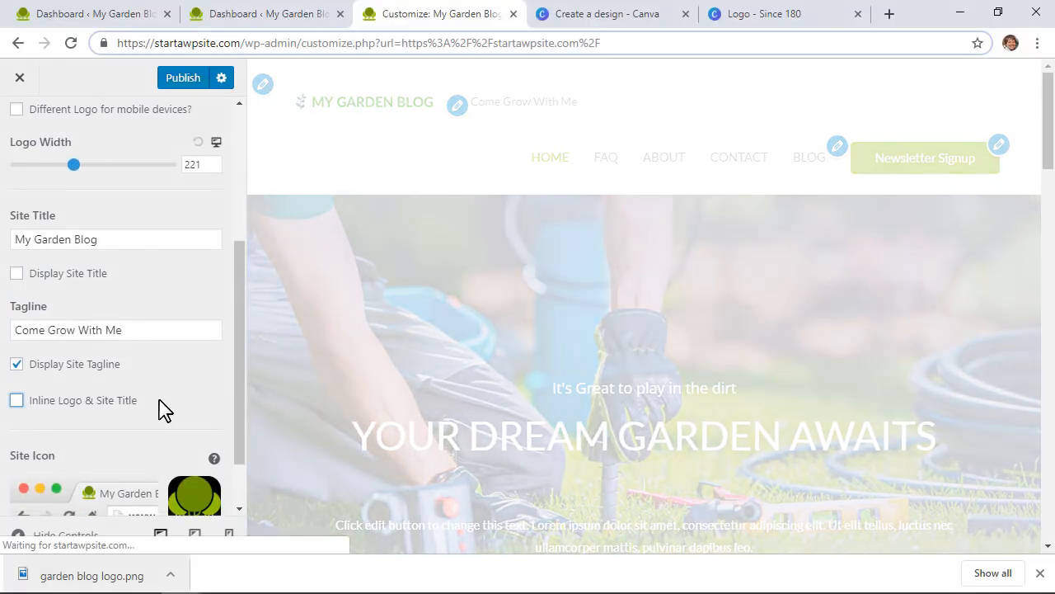
scroll(162, 408, down, 1)
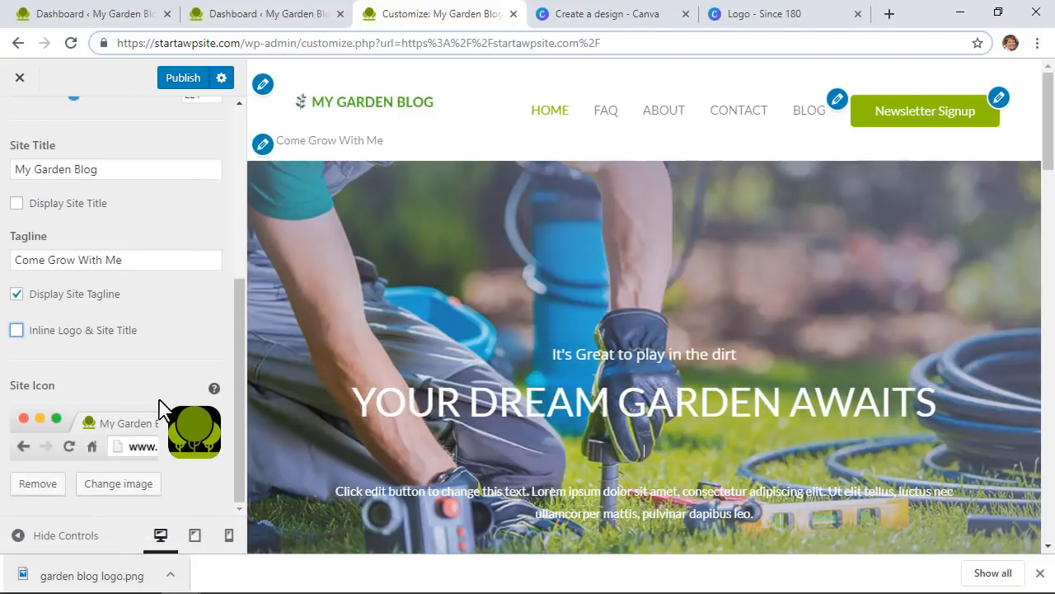
scroll(160, 405, up, 3)
mouse_move(75, 259)
mouse_down()
mouse_move(89, 260)
mouse_move(67, 261)
mouse_up()
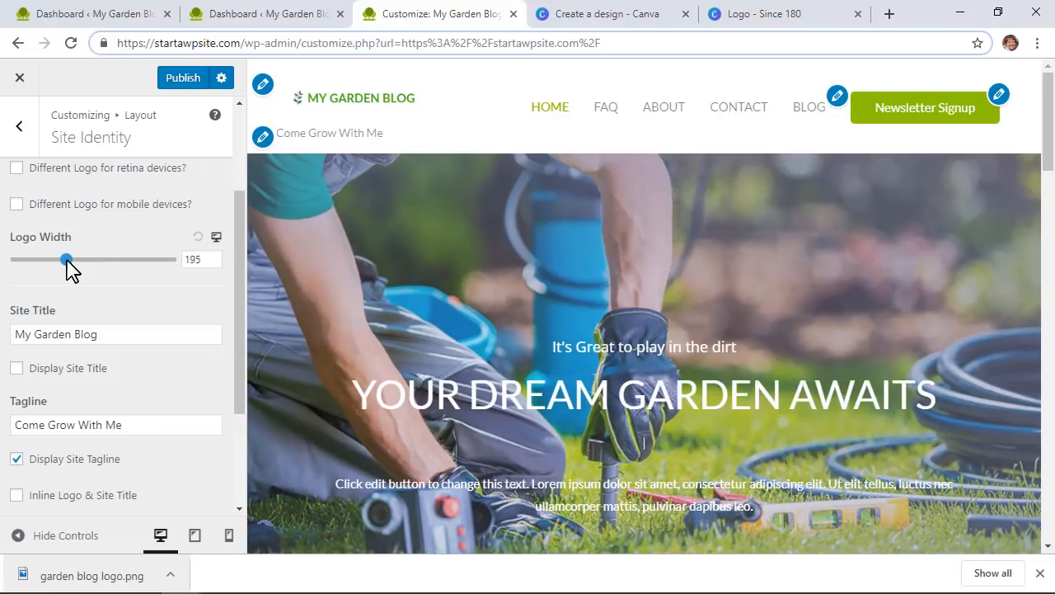
scroll(74, 268, up, 2)
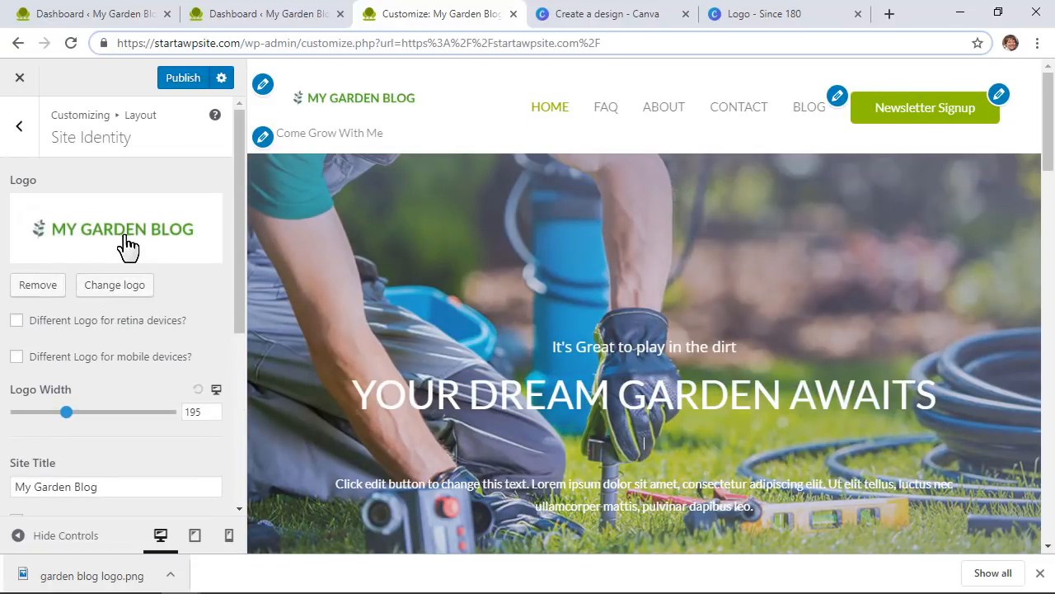
click(125, 245)
Step: Use the My Garden Blog image as the logo, cropped tightly around its text, and publish
click(98, 262)
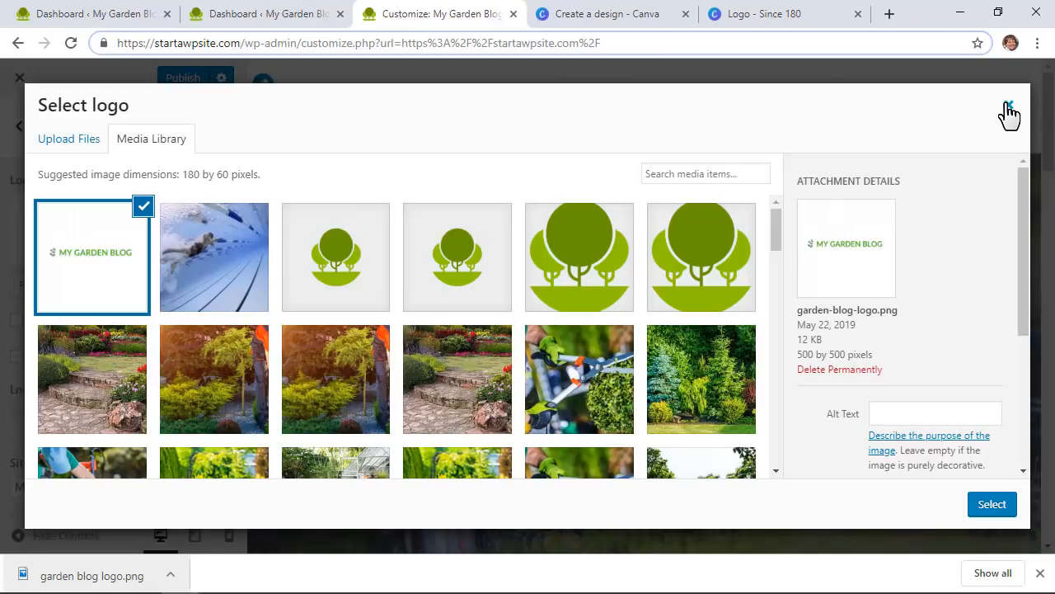
click(1005, 508)
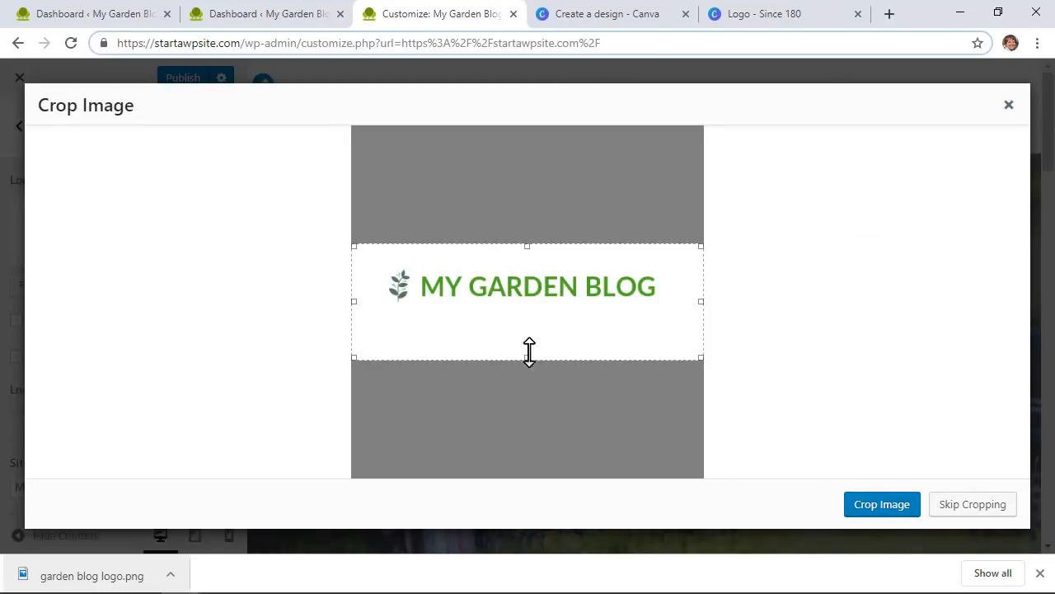
drag(527, 354, 528, 308)
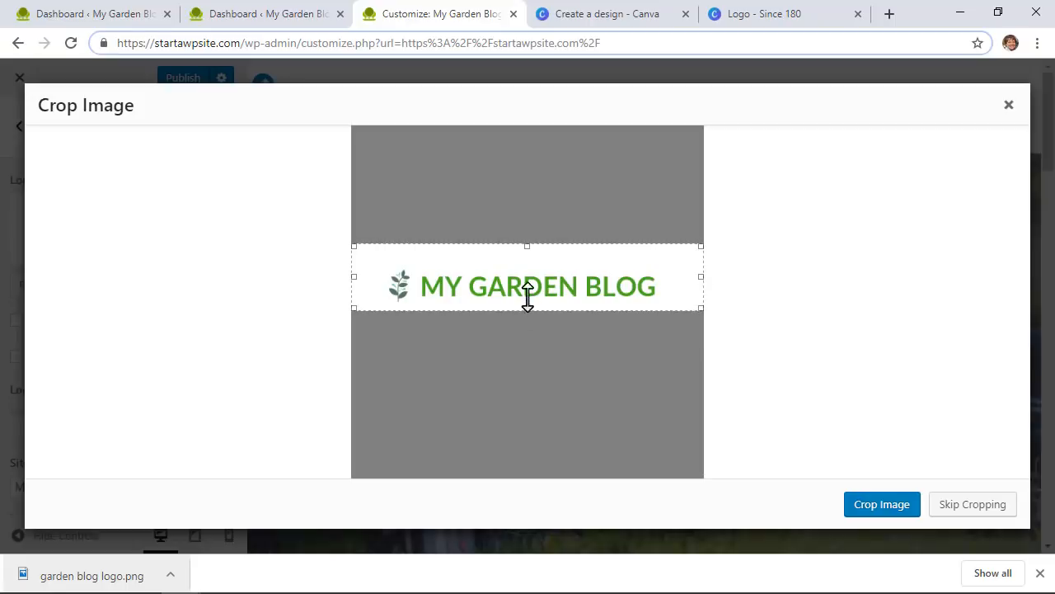
drag(523, 245, 555, 266)
drag(698, 285, 667, 285)
drag(354, 285, 380, 285)
click(870, 507)
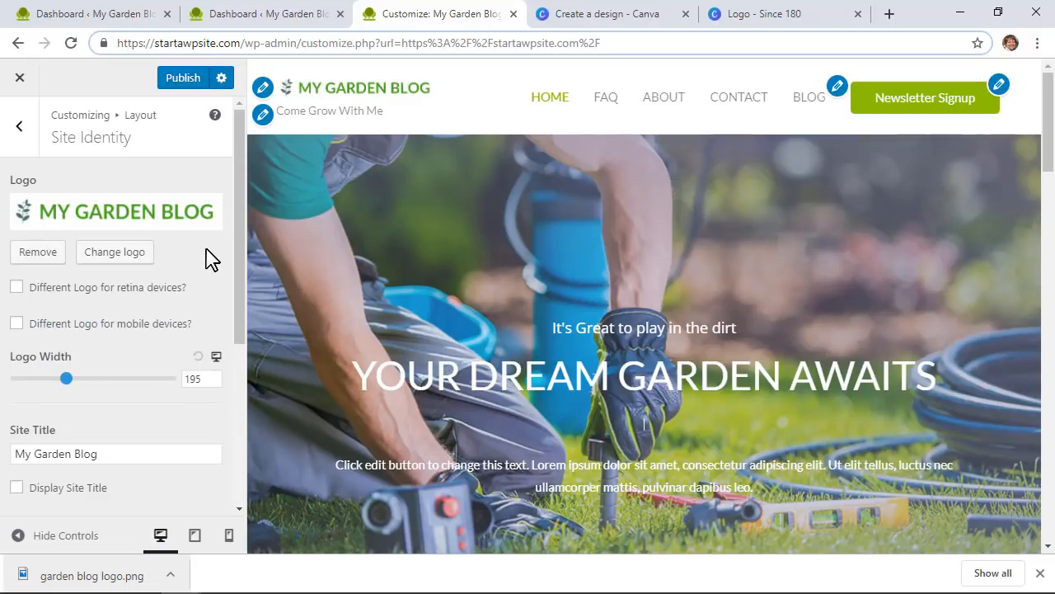
click(178, 83)
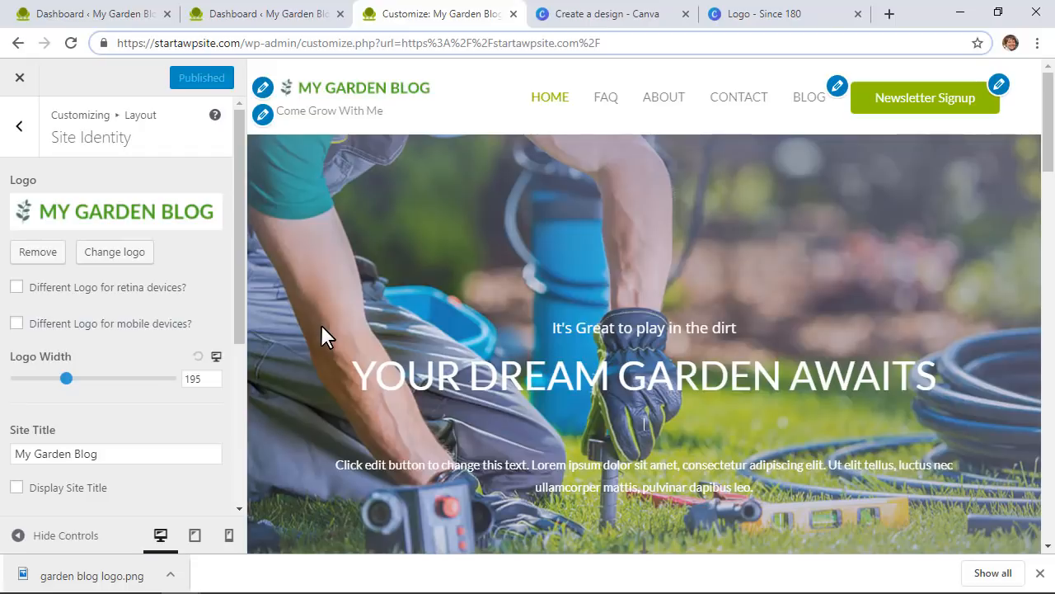
click(18, 80)
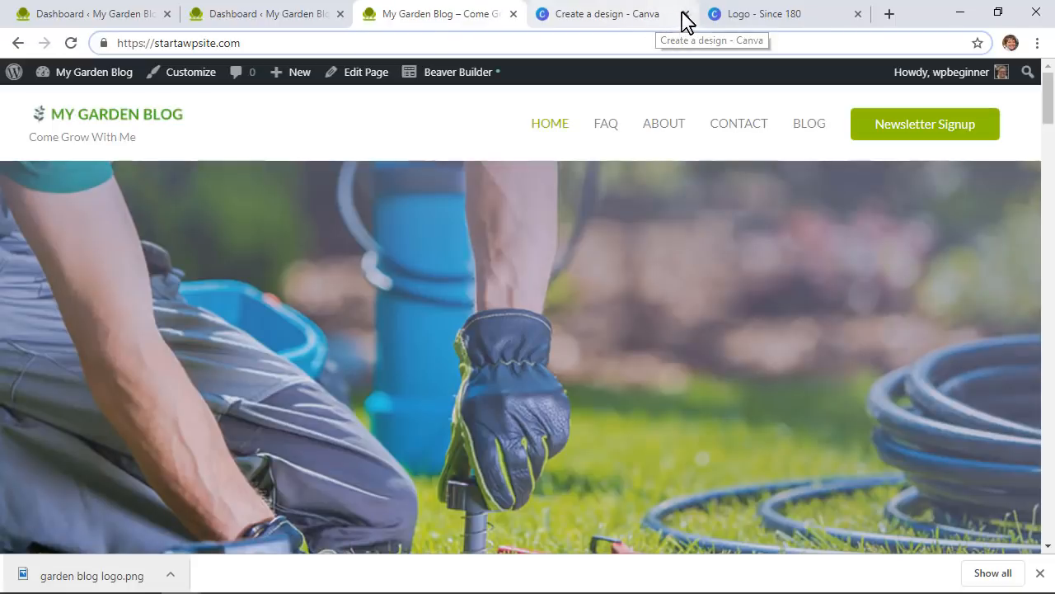
Step: Close the Canva and logo design tabs, return to the site homepage, then view MemberPress pricing
click(684, 14)
click(684, 14)
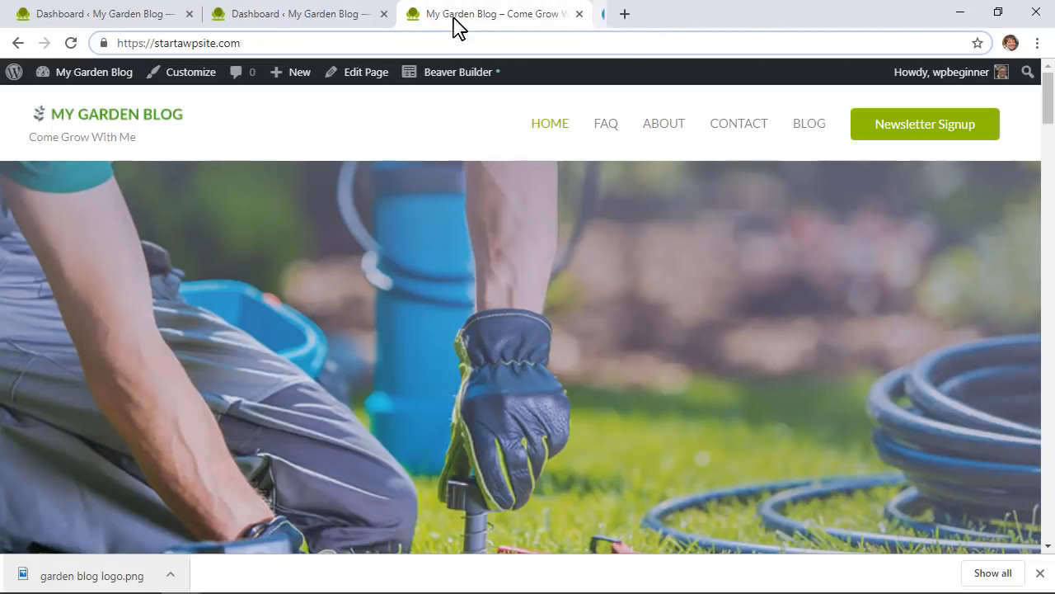
click(86, 125)
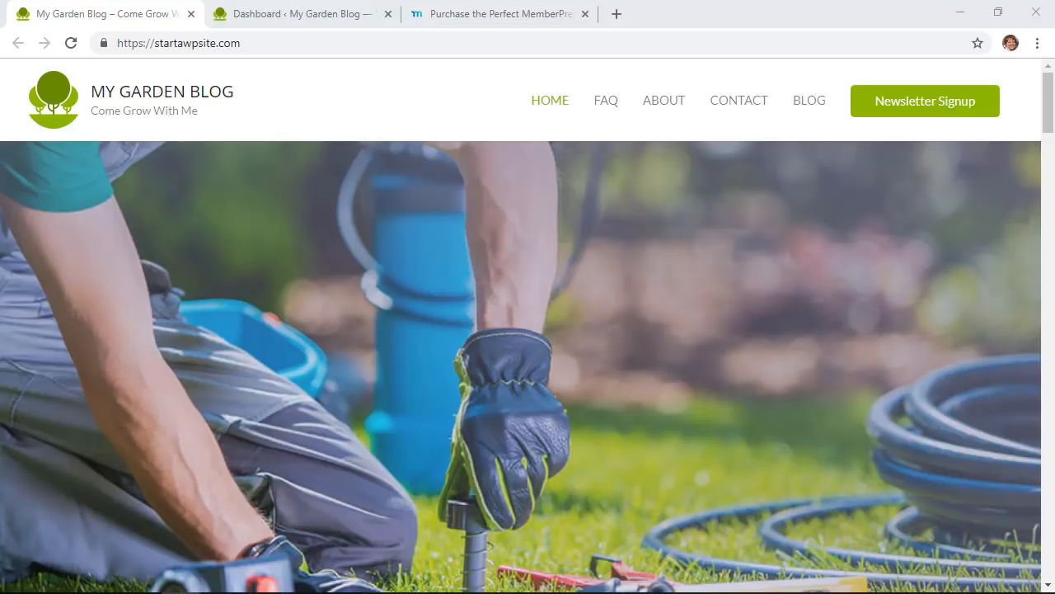
click(456, 16)
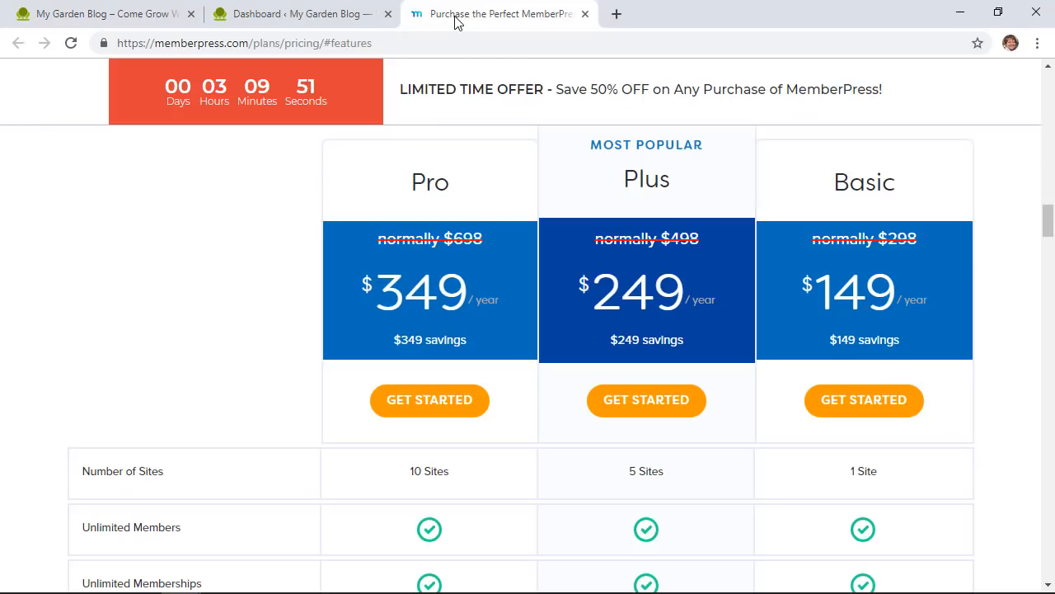
Step: Review the Pro, Plus and Basic plans and their full feature comparison, then return to the dashboard
scroll(212, 347, up, 20)
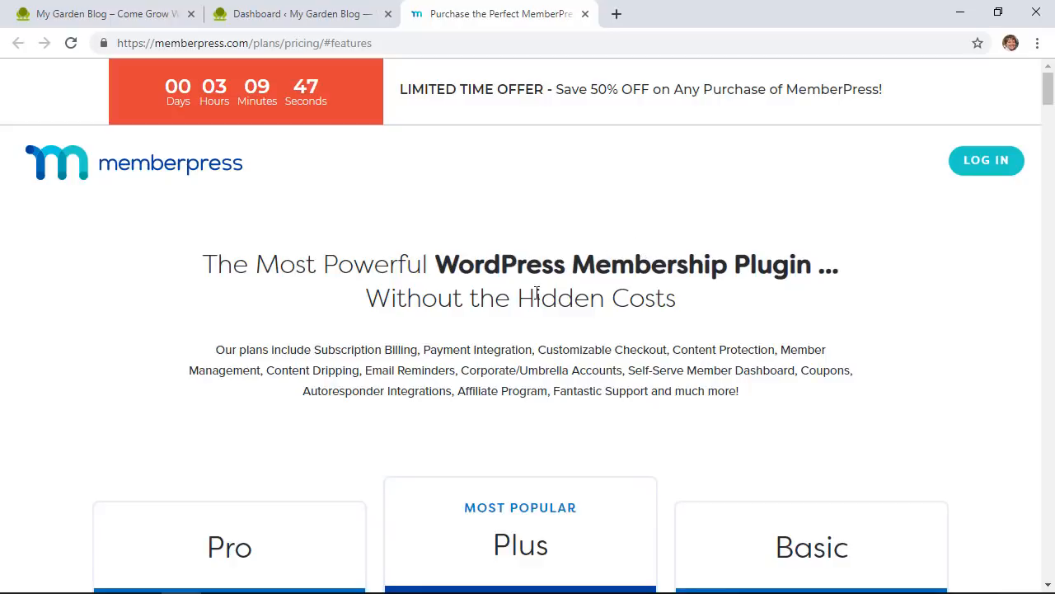
scroll(531, 293, down, 2)
scroll(610, 350, up, 1)
scroll(396, 359, down, 2)
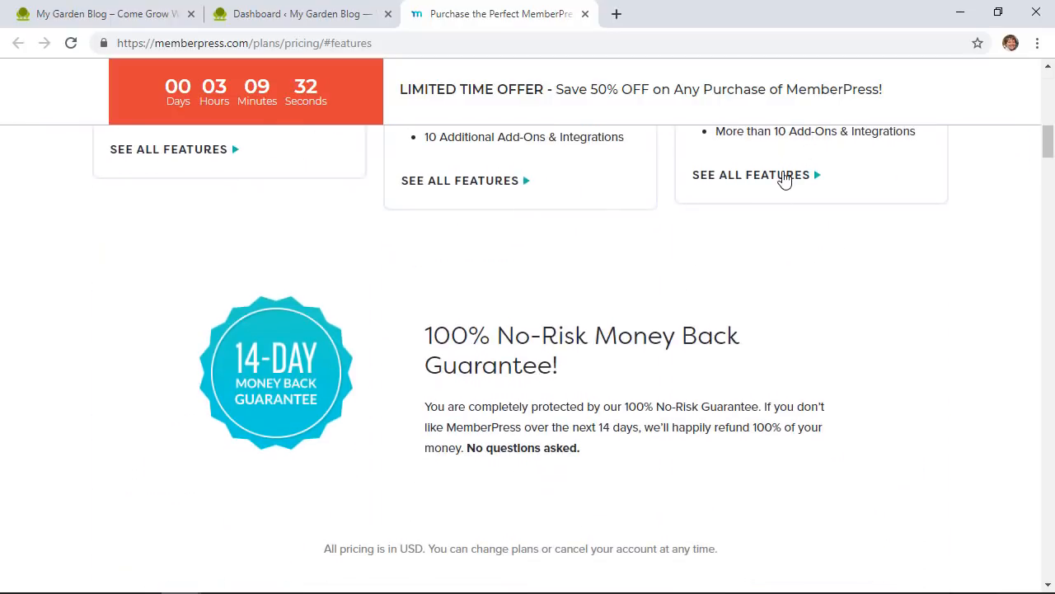
click(785, 178)
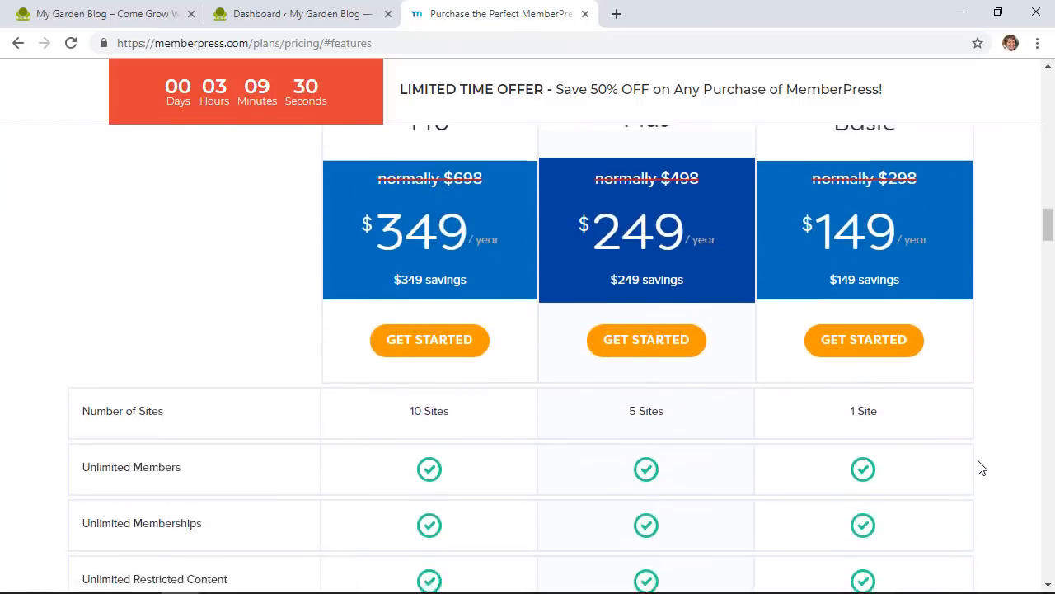
scroll(981, 468, down, 3)
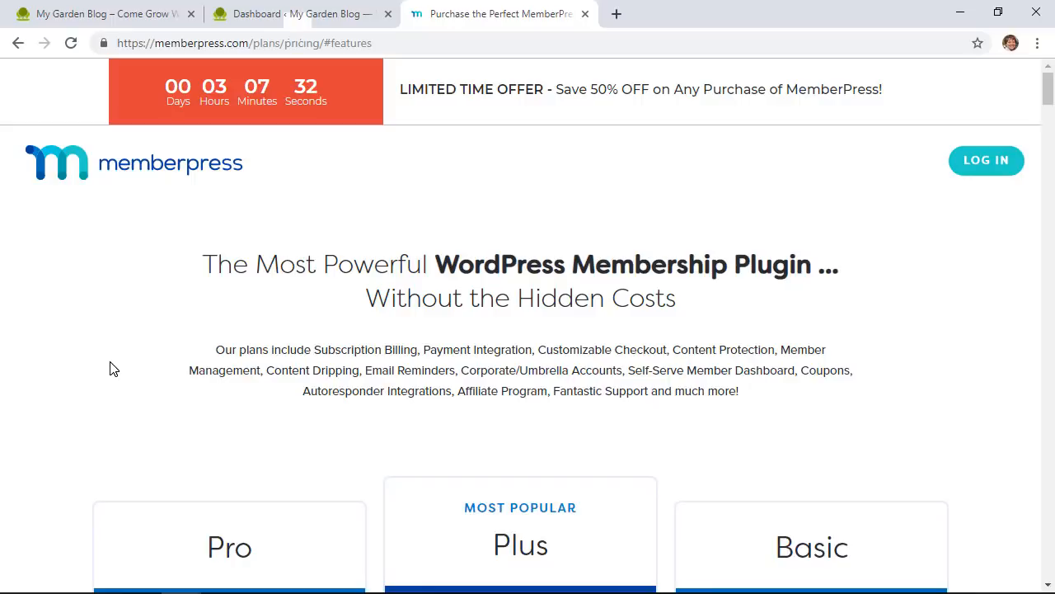
scroll(108, 367, down, 1)
scroll(108, 368, up, 1)
scroll(108, 368, down, 3)
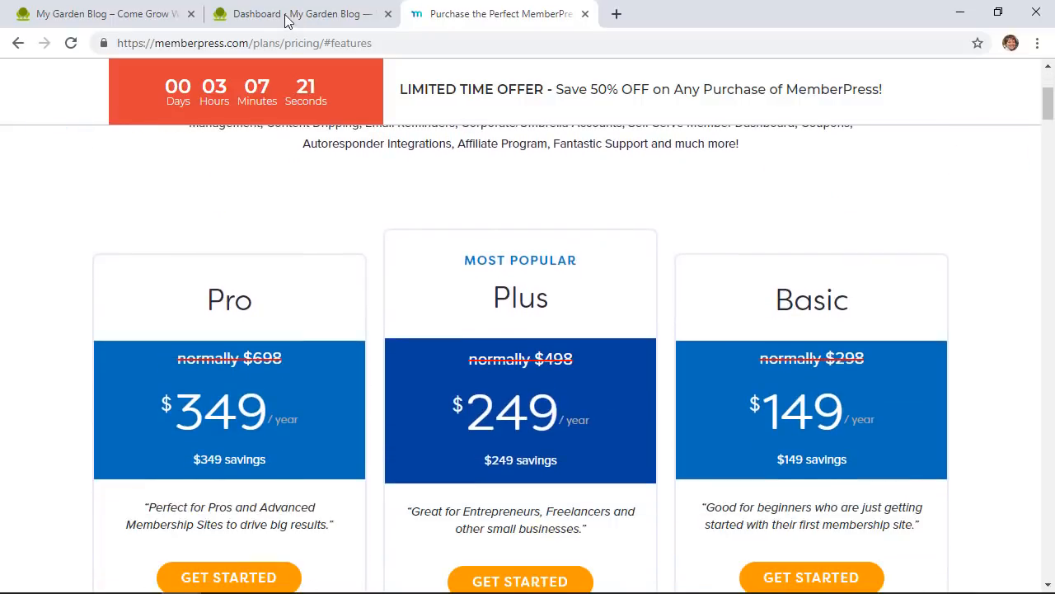
click(288, 16)
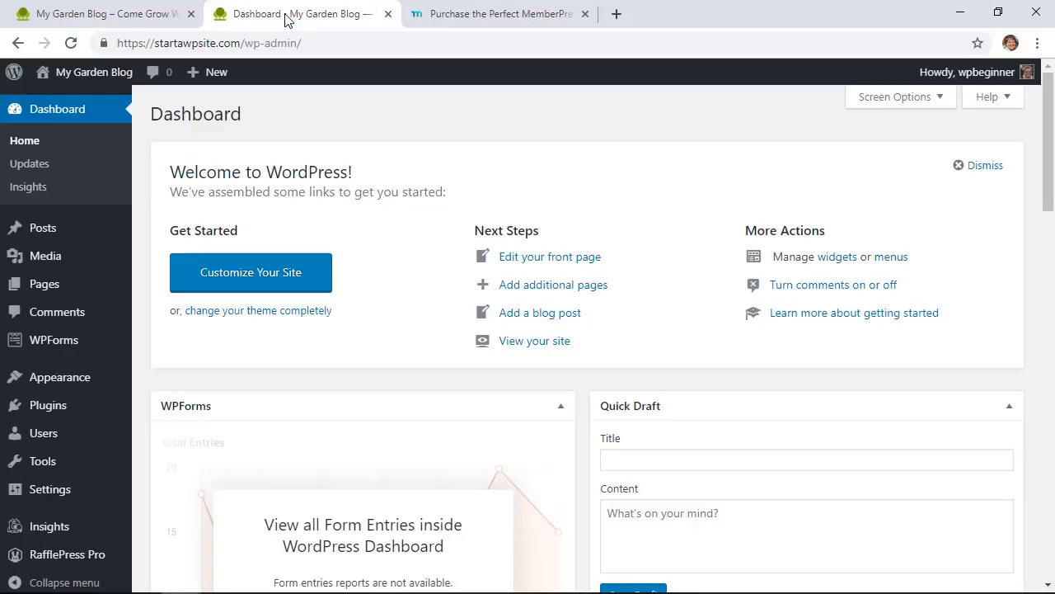
Step: Upload memberpress-developer-1.3.8.zip through Plugins > Add New, install it and activate it
mouse_move(66, 406)
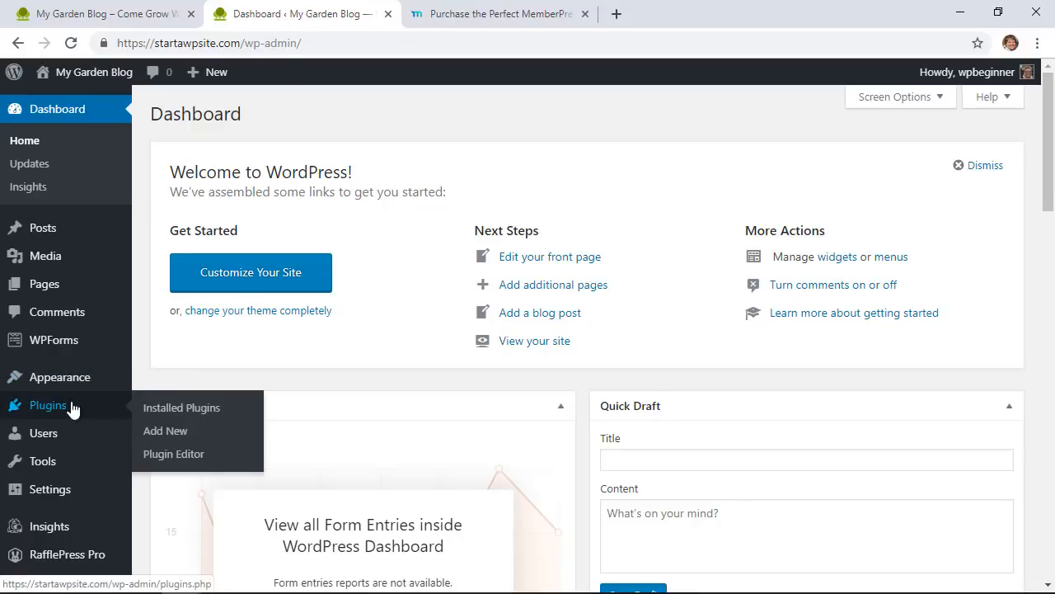
click(198, 431)
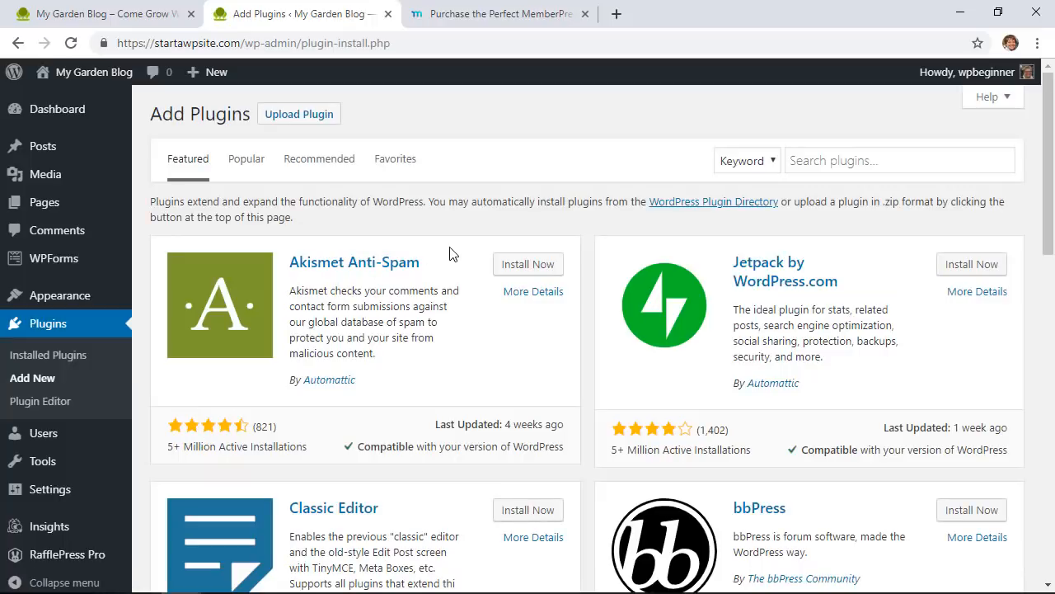
click(318, 124)
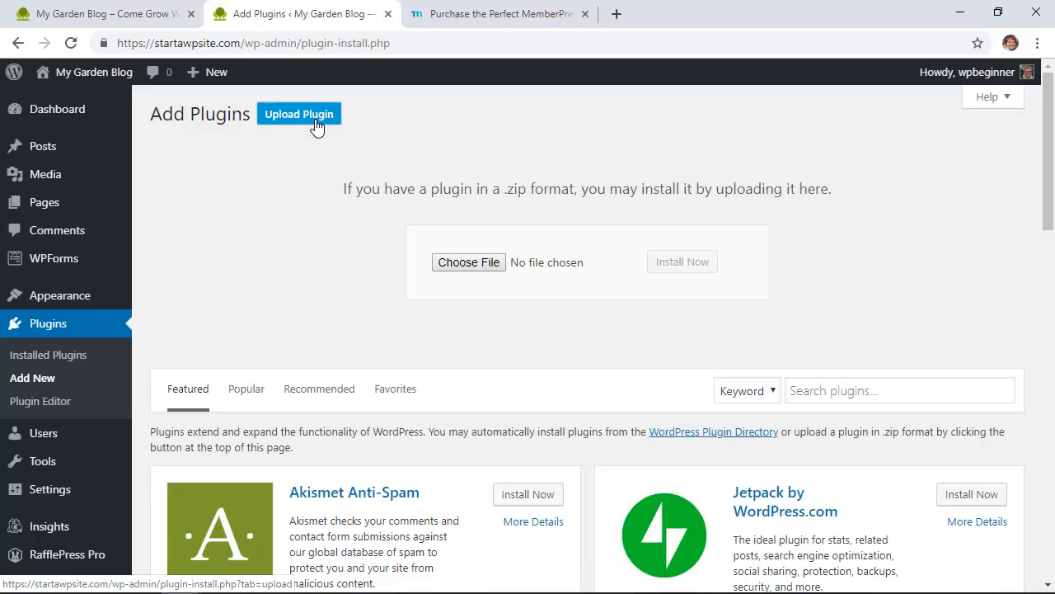
click(458, 268)
click(714, 569)
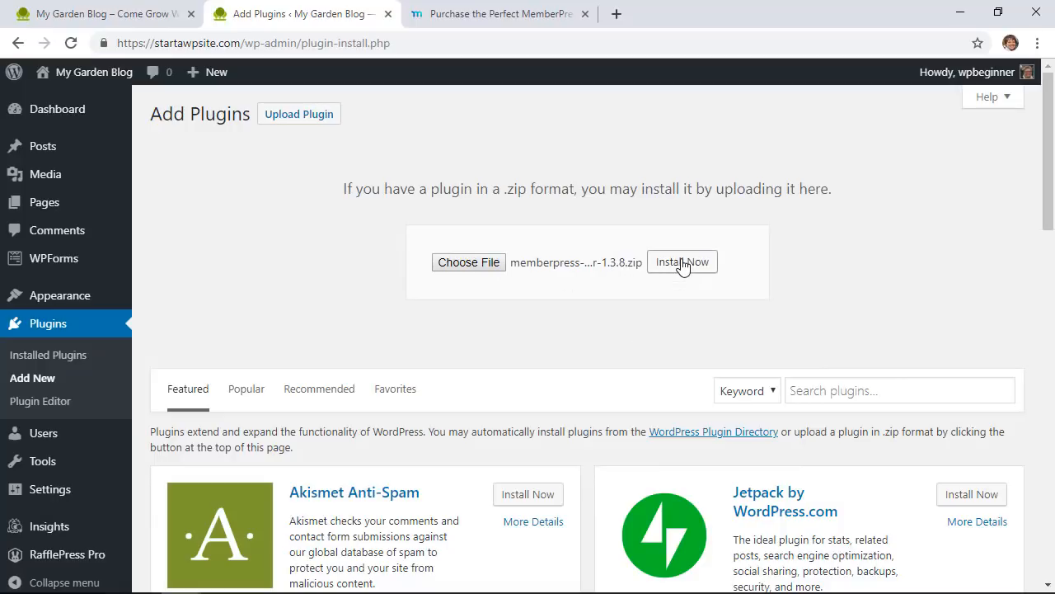
click(682, 262)
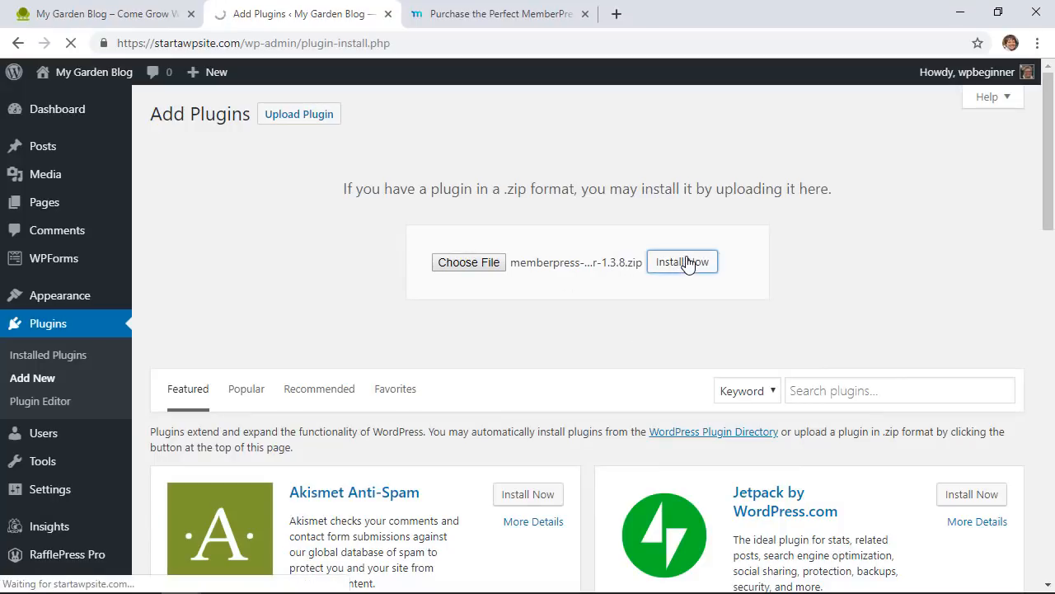
click(201, 229)
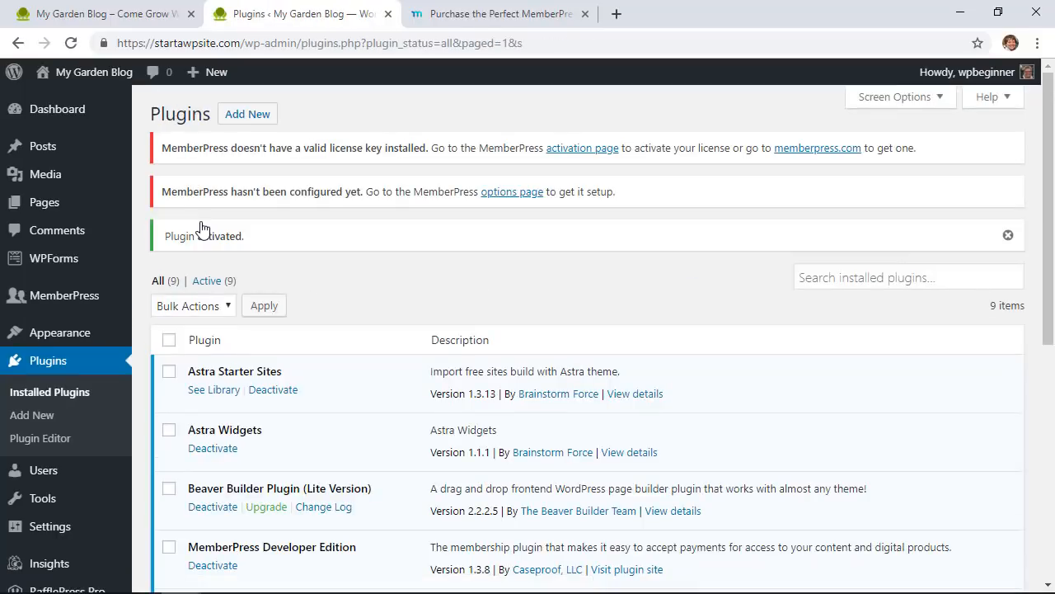
Step: Paste the license key on the MemberPress activation page, activate it, and go to Options
click(566, 155)
click(596, 294)
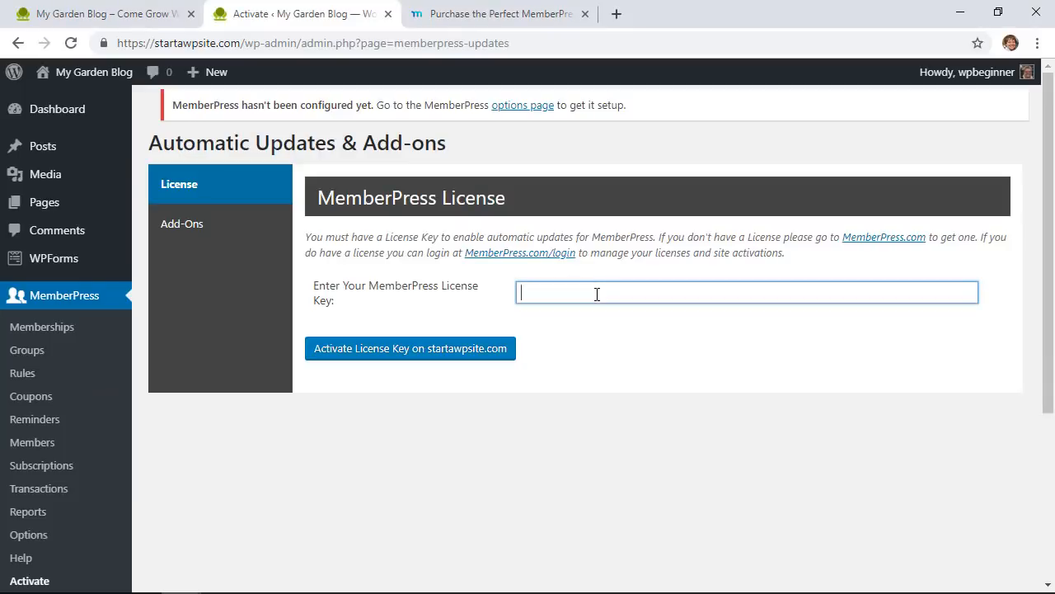
right_click(597, 294)
click(608, 419)
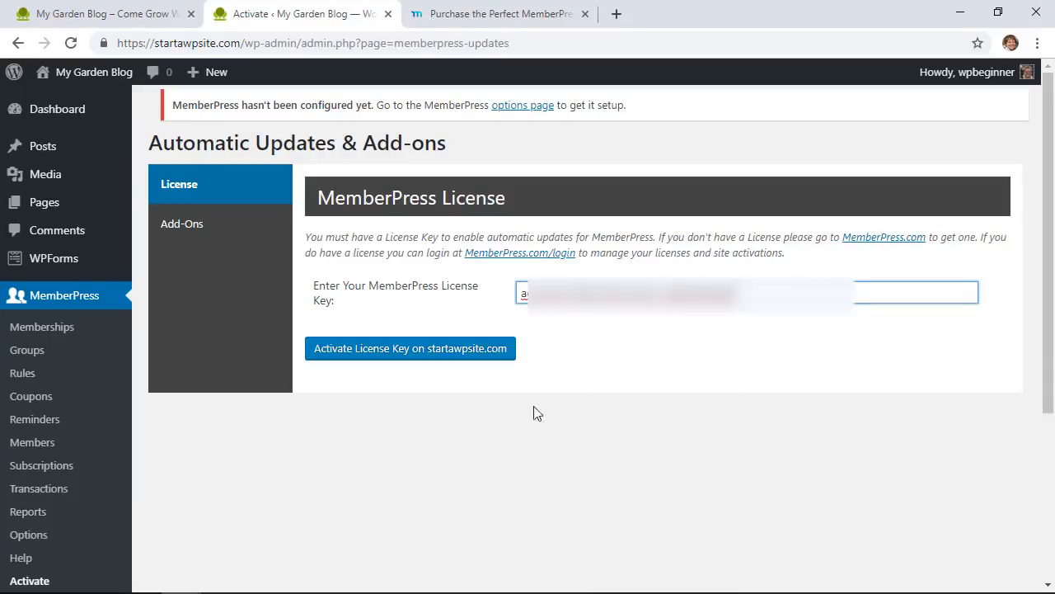
click(410, 363)
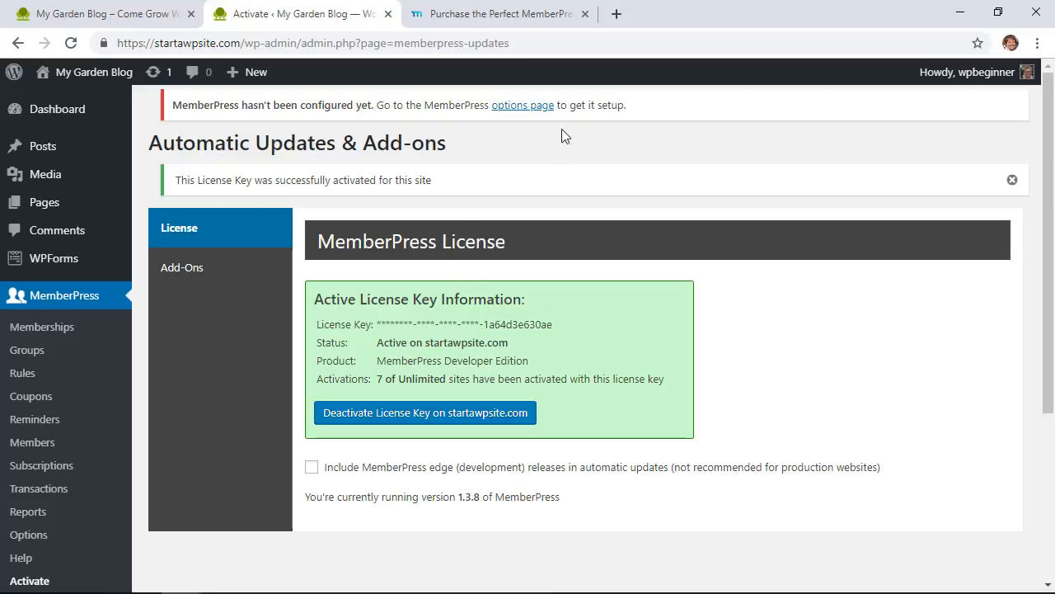
click(516, 114)
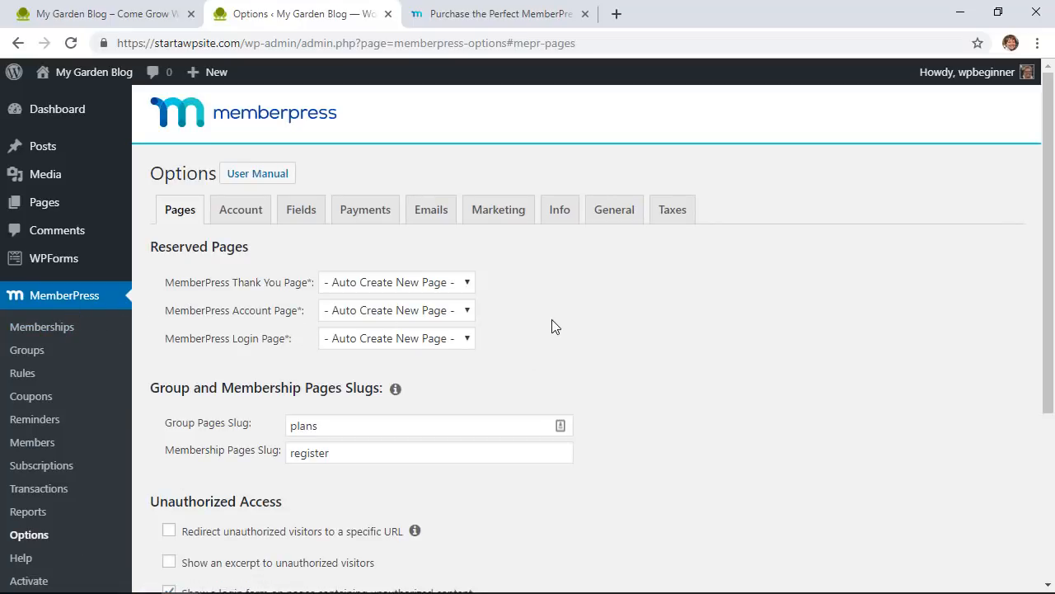
Step: Open the MemberPress user manual in a new tab, skim it, and return to Options
right_click(249, 175)
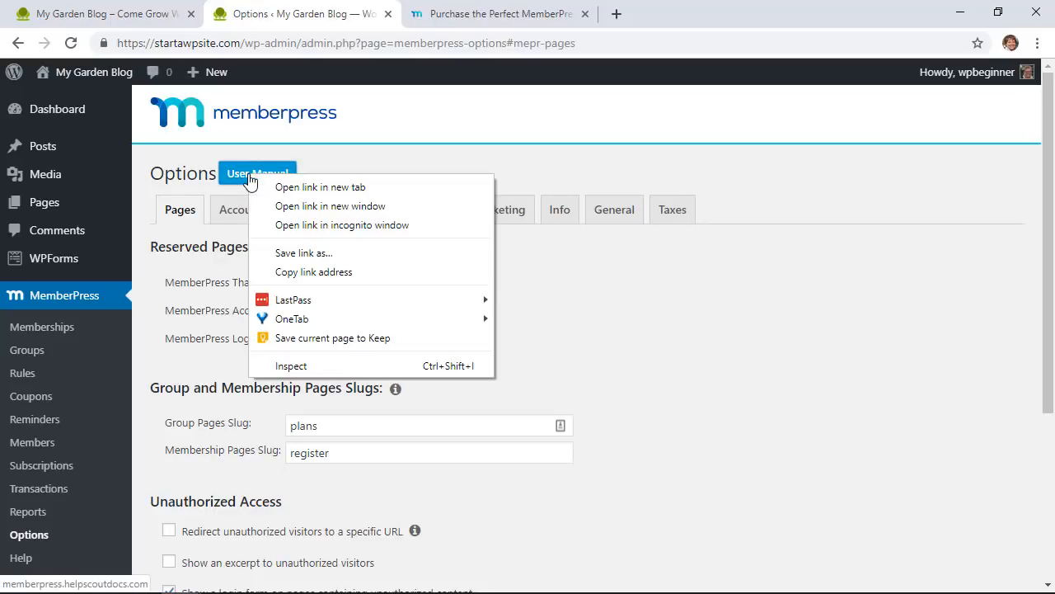
click(320, 187)
click(502, 17)
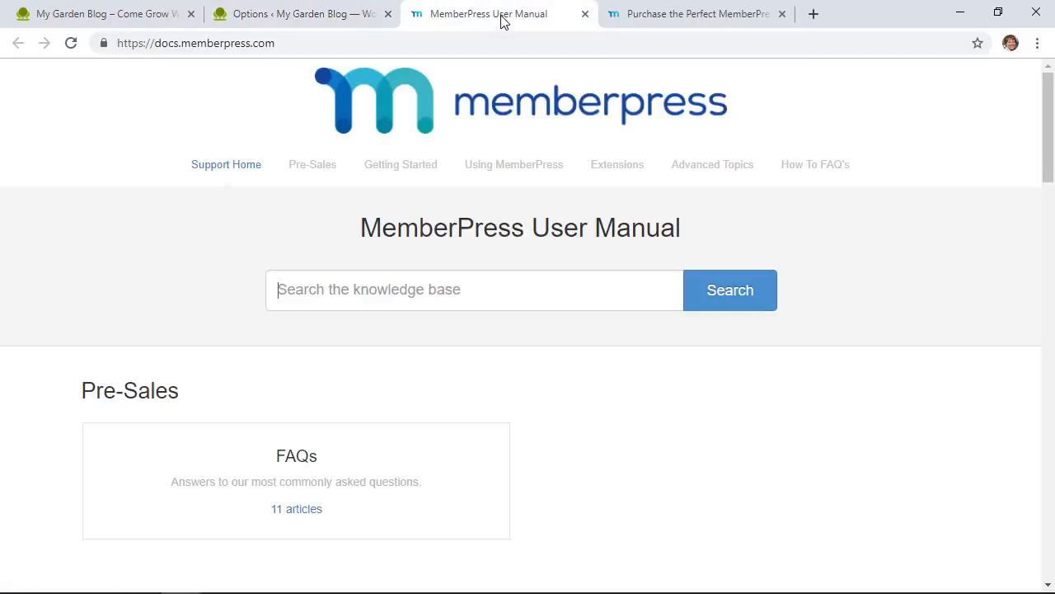
scroll(460, 333, down, 7)
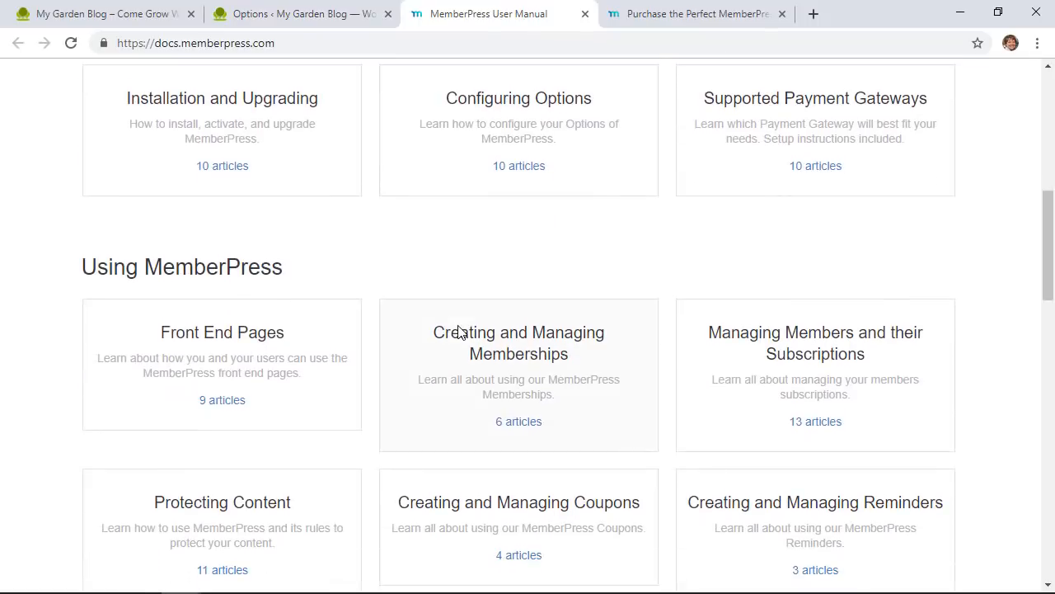
click(340, 22)
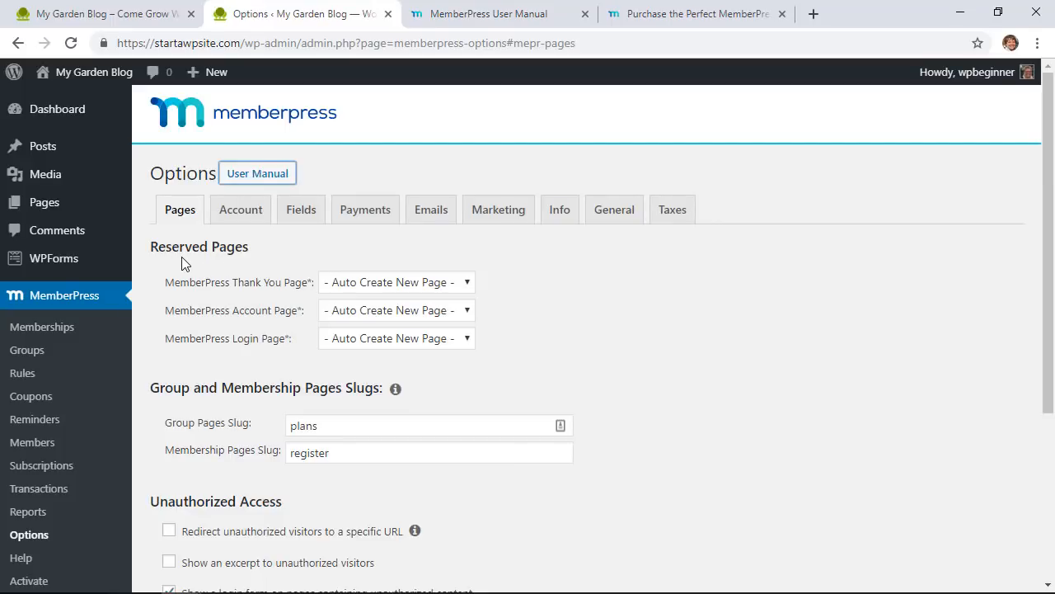
Step: Check the Thank You, Account and Login reserved-page dropdowns without changing them
click(351, 283)
click(350, 282)
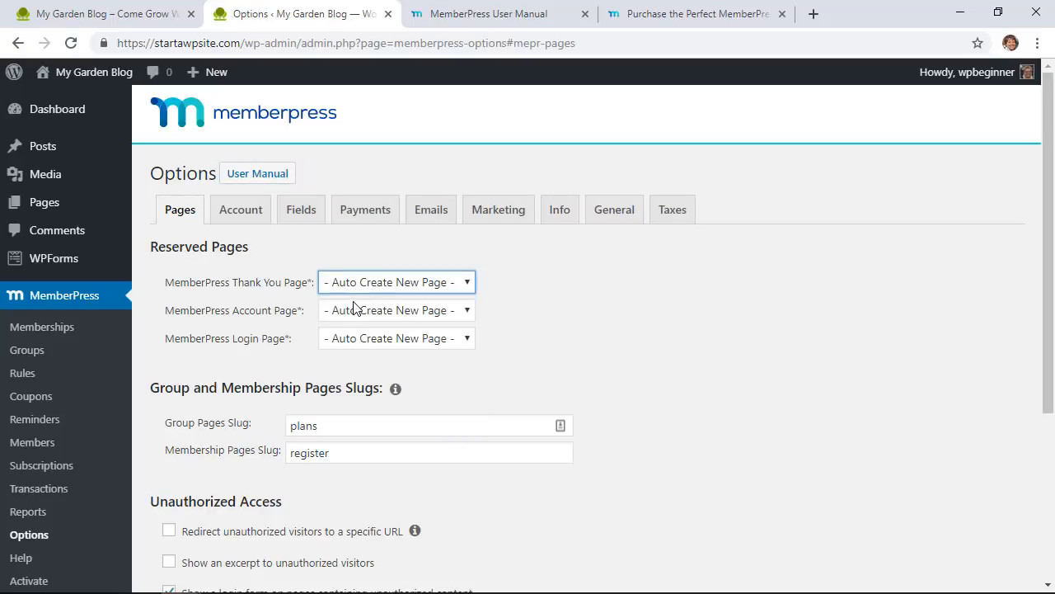
click(356, 311)
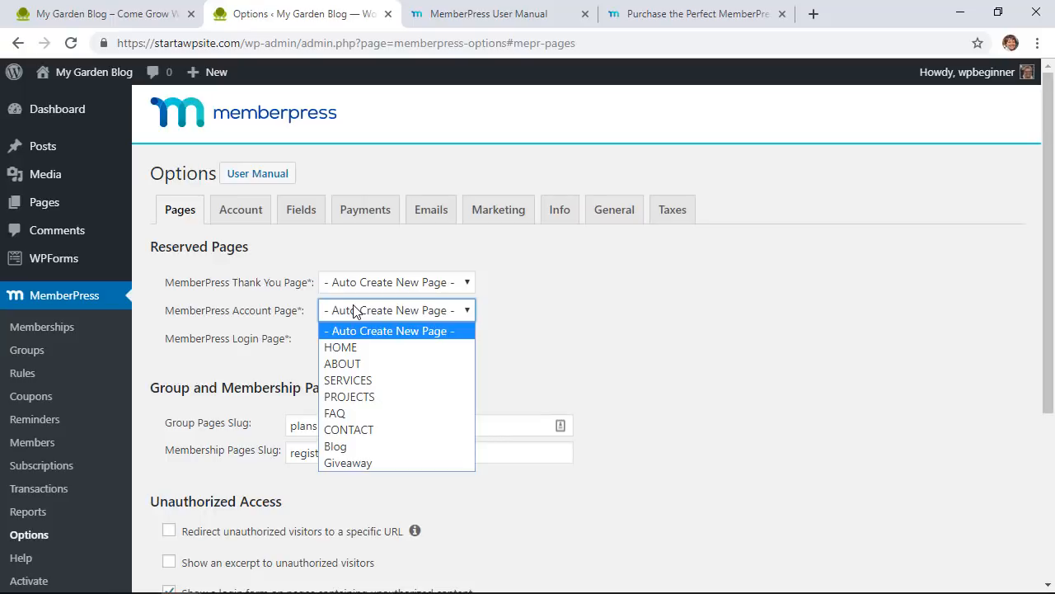
click(355, 311)
click(358, 344)
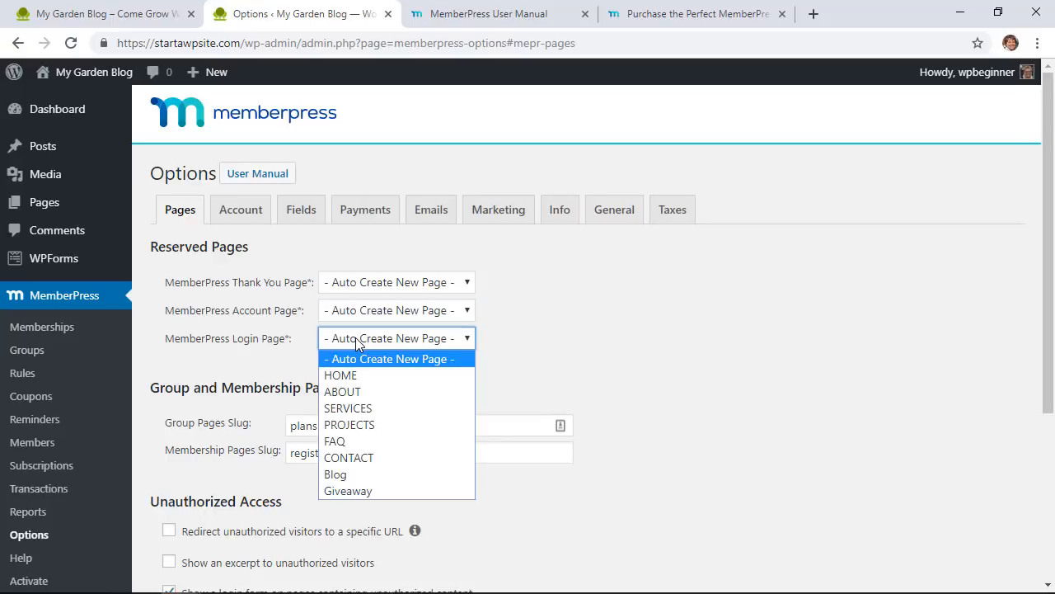
click(355, 338)
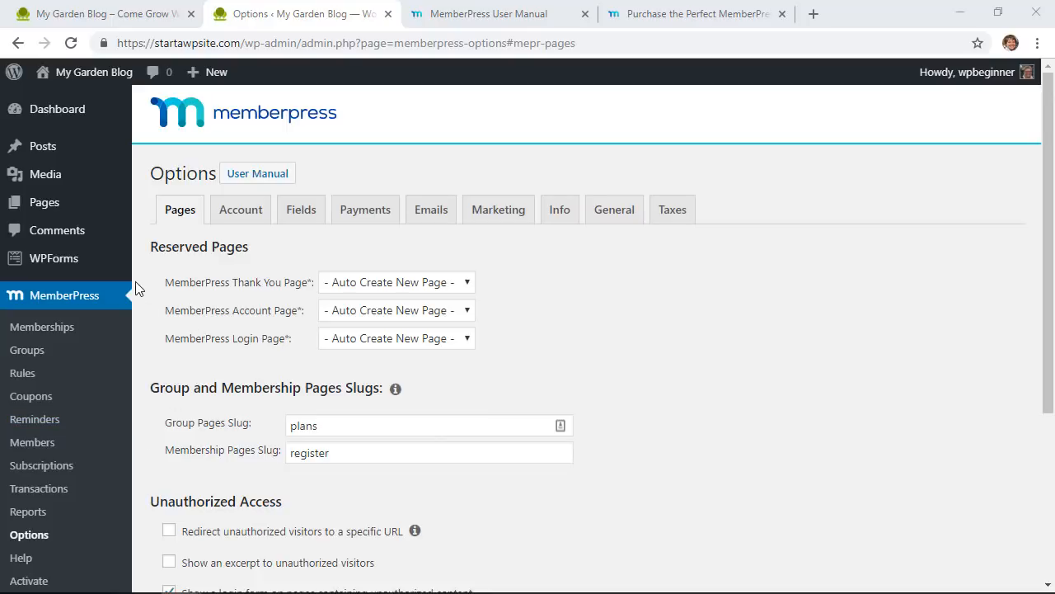
Step: Open Pages > All Pages in a new tab placed beside the Options tab
mouse_move(87, 206)
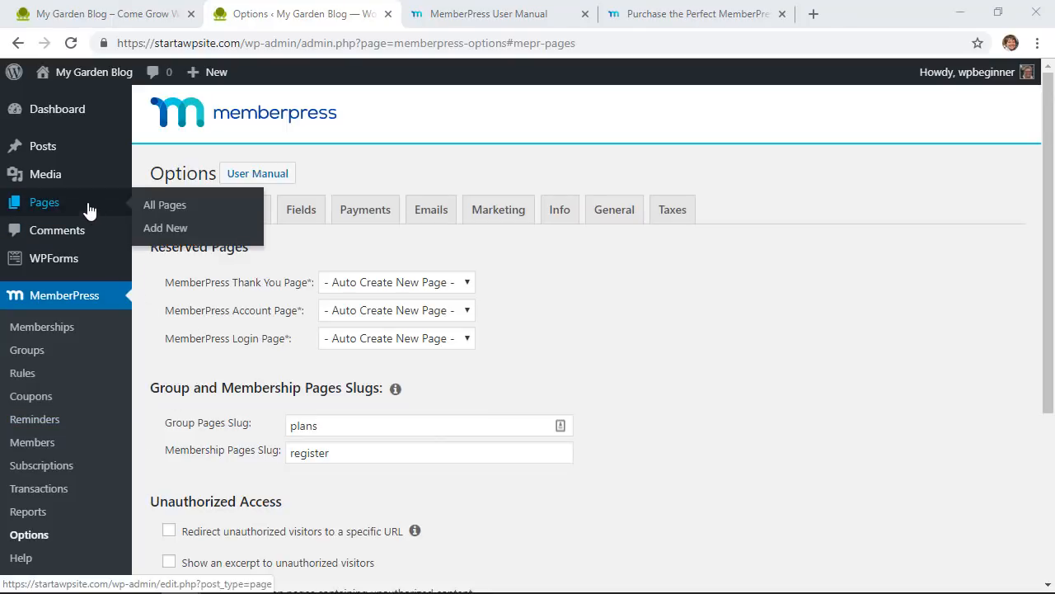
right_click(155, 207)
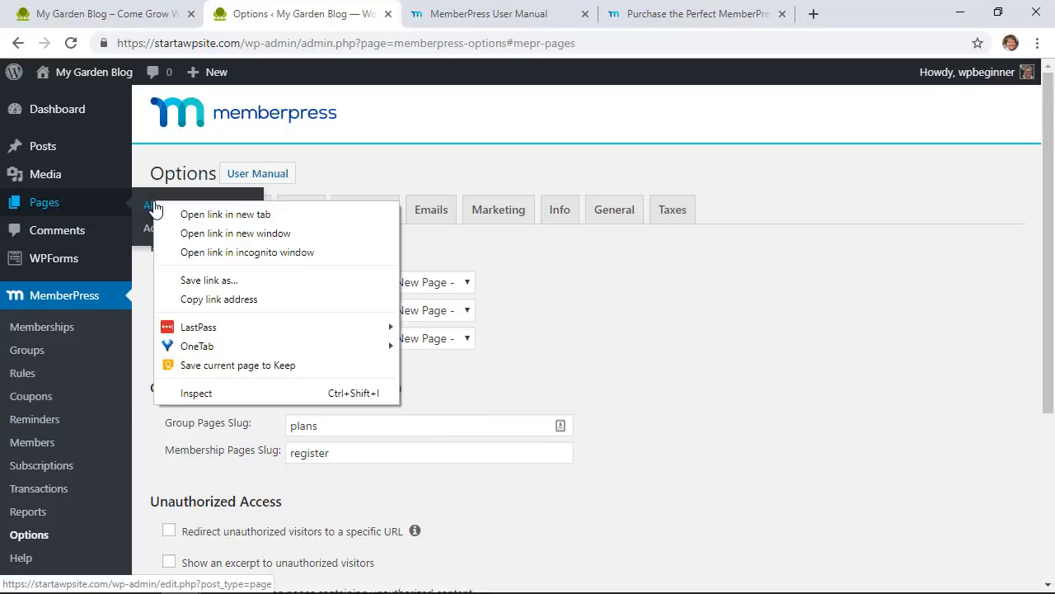
click(177, 214)
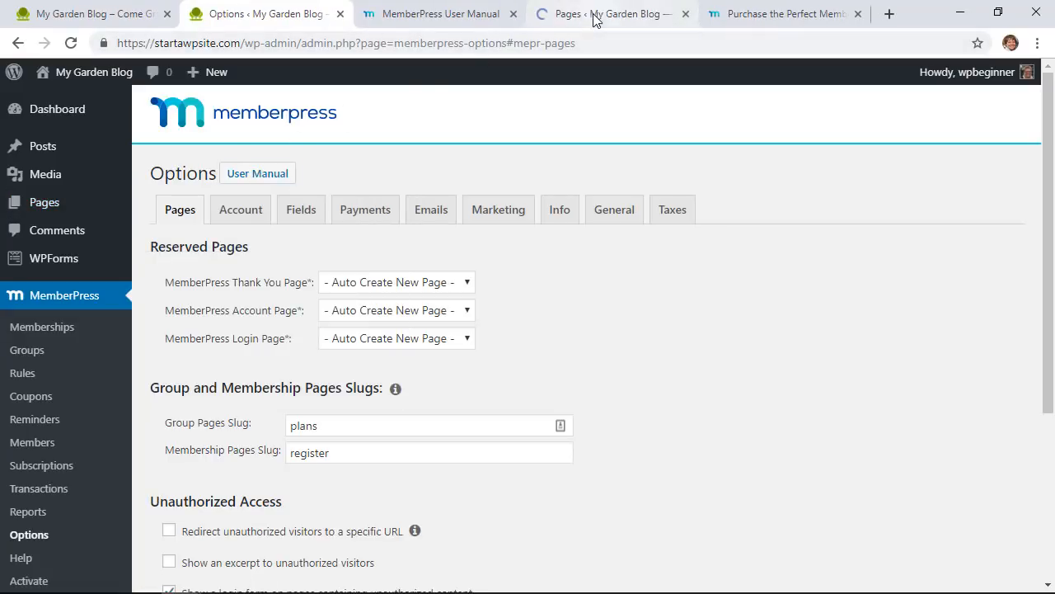
drag(548, 15, 423, 25)
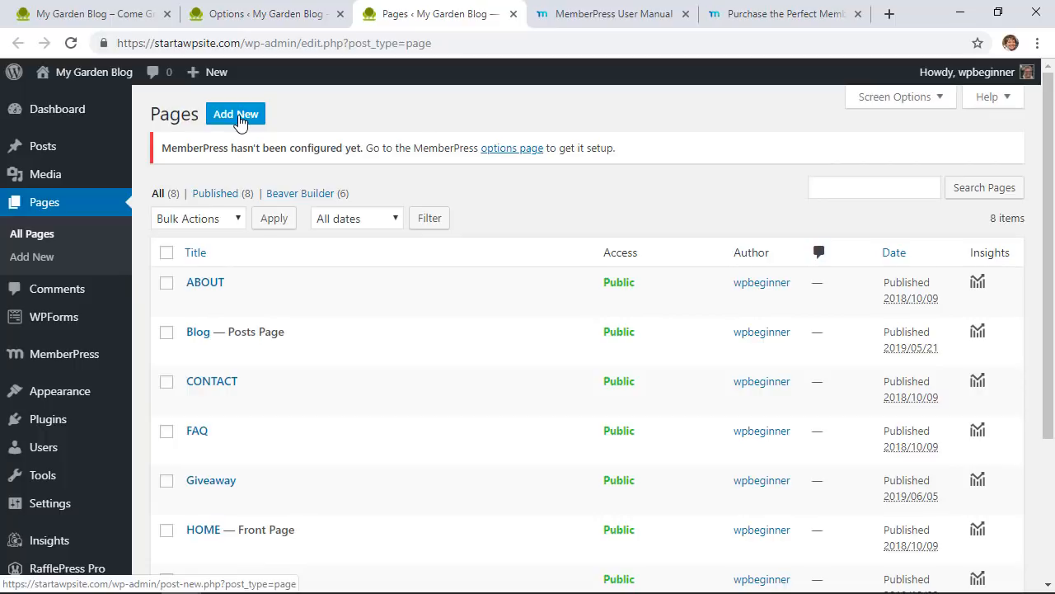
Step: Create and publish a new page titled 'Thank You'
click(239, 115)
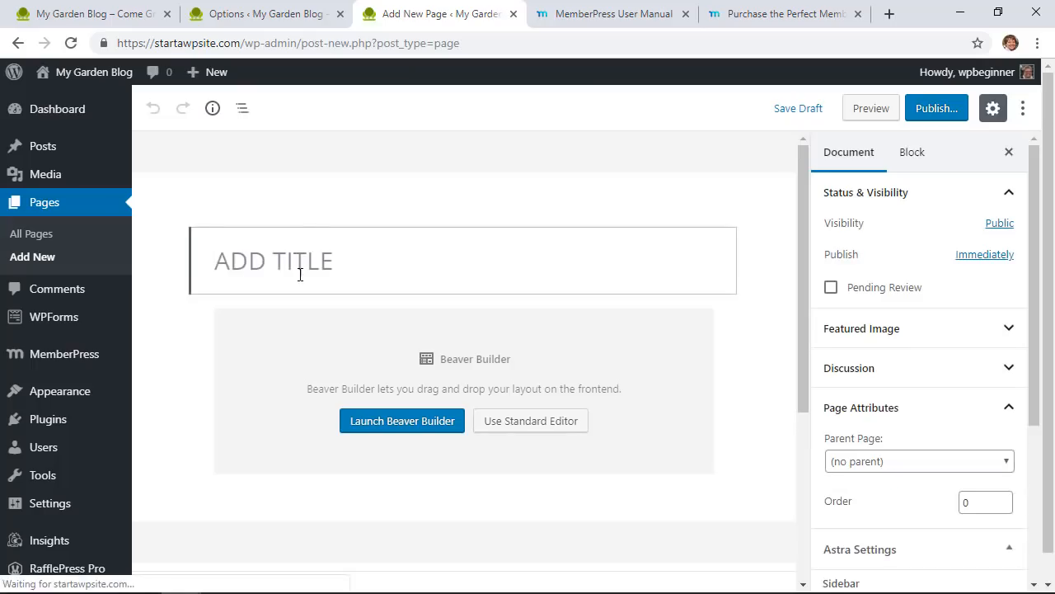
text(Thank You)
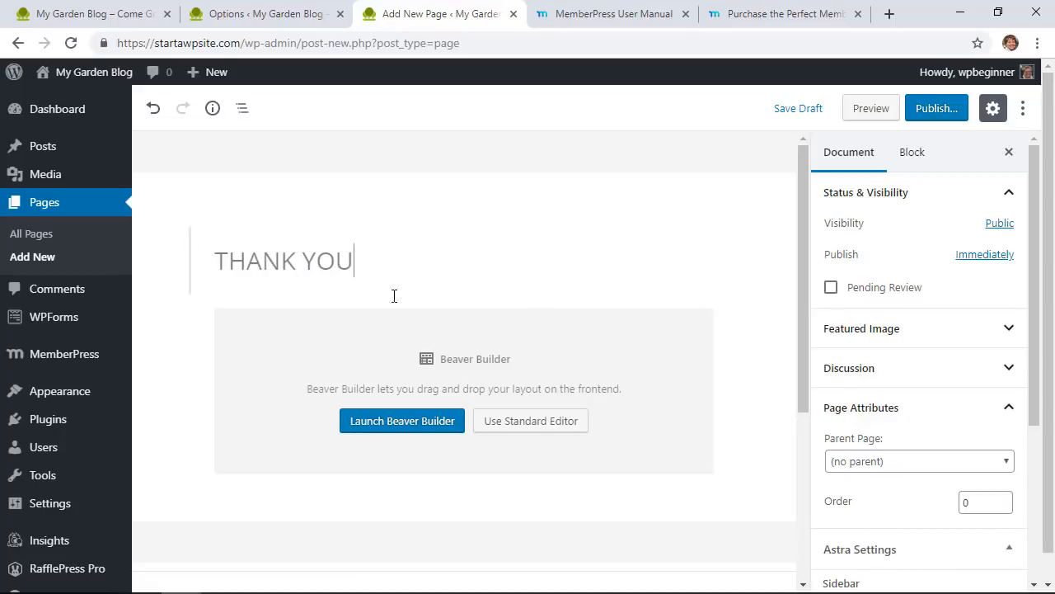
click(926, 113)
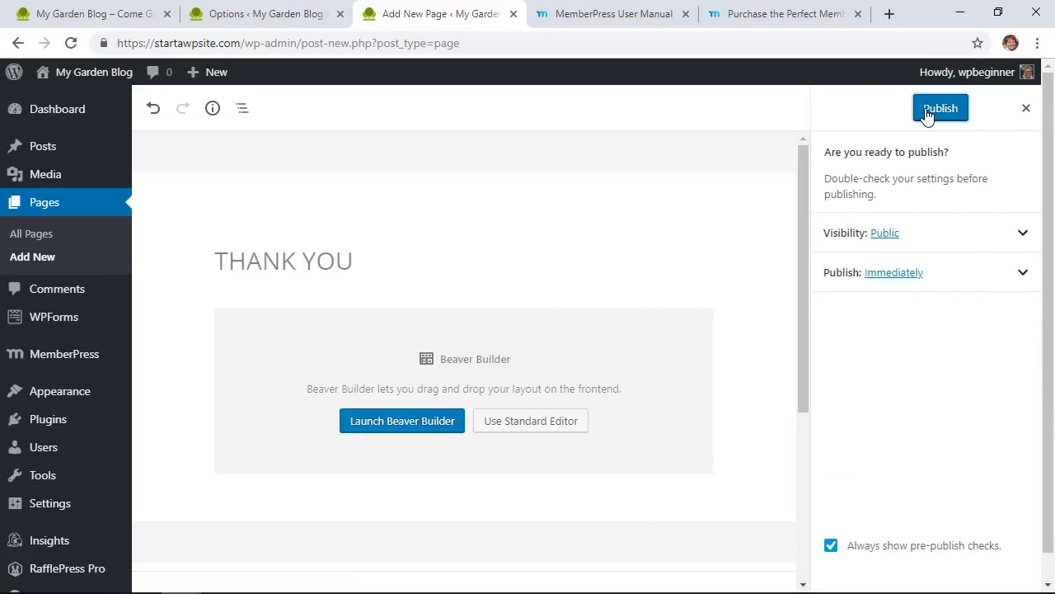
click(926, 113)
click(238, 18)
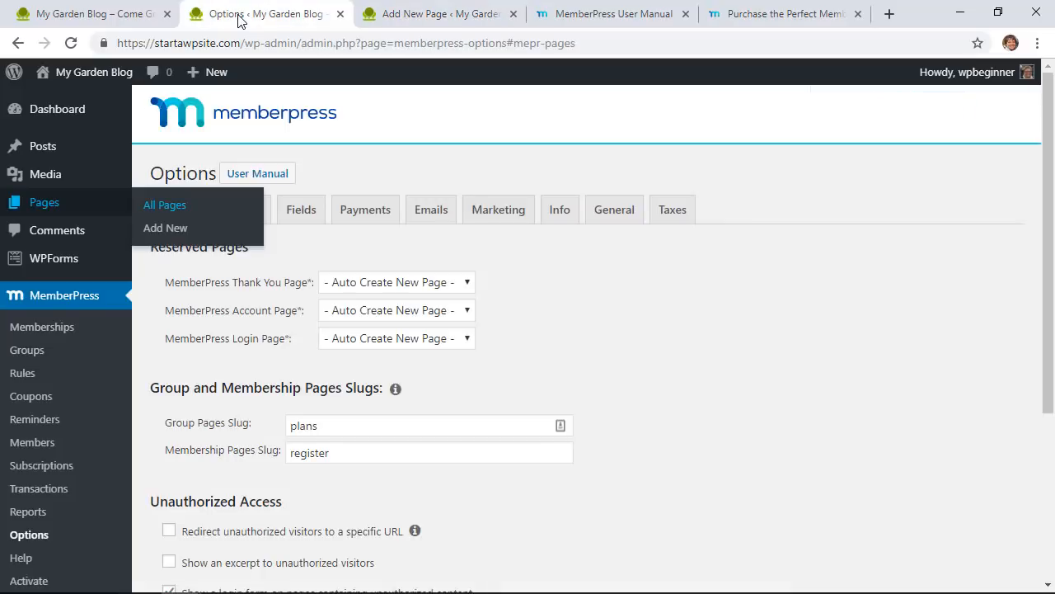
click(402, 22)
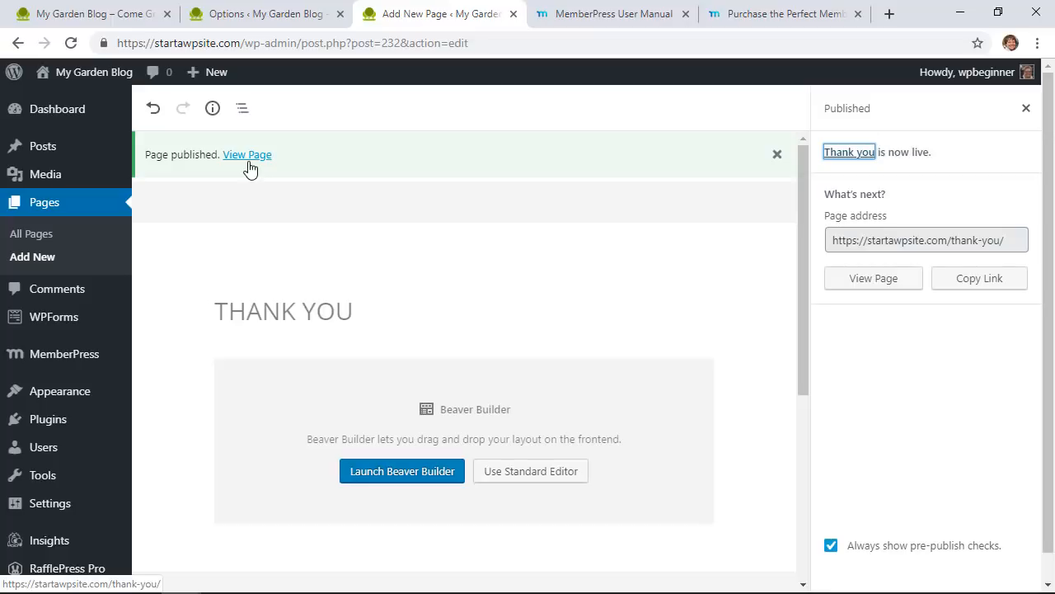
Step: Publish pages titled 'Account' and 'LOGIN', then reload the MemberPress Options tab
click(19, 261)
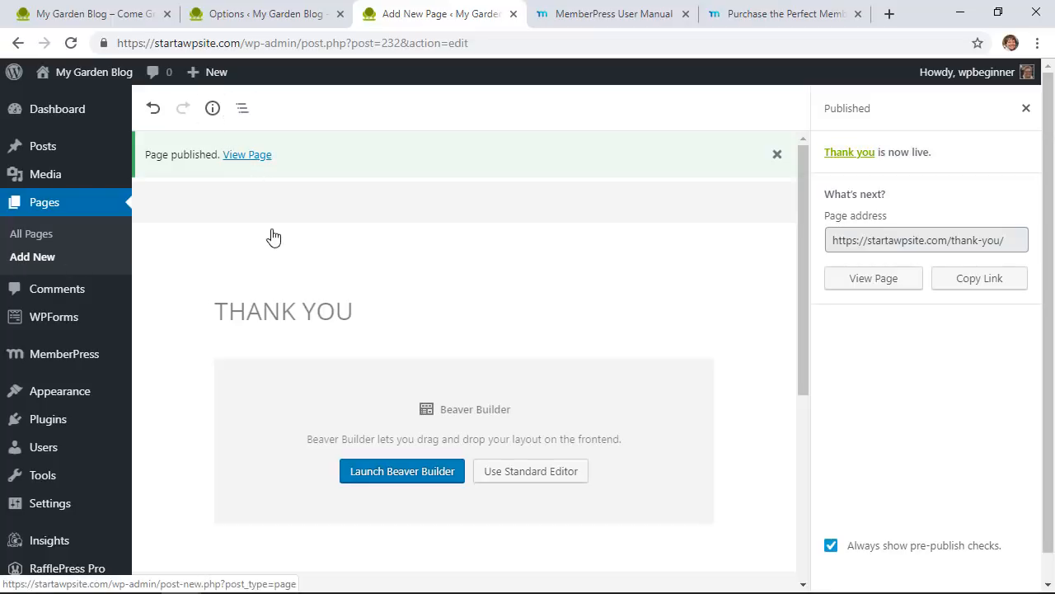
text(Ac)
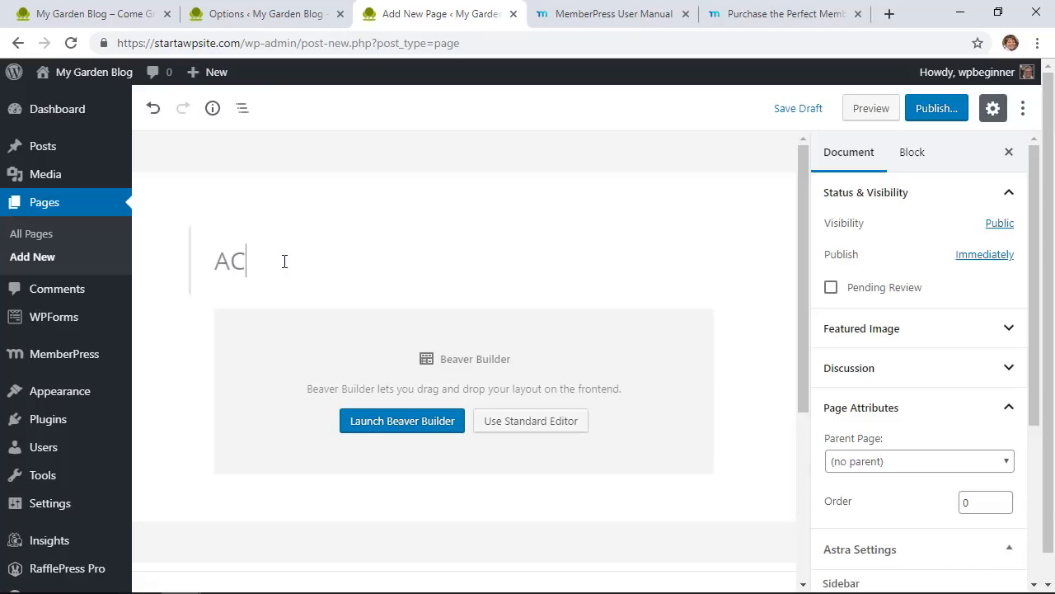
text(count)
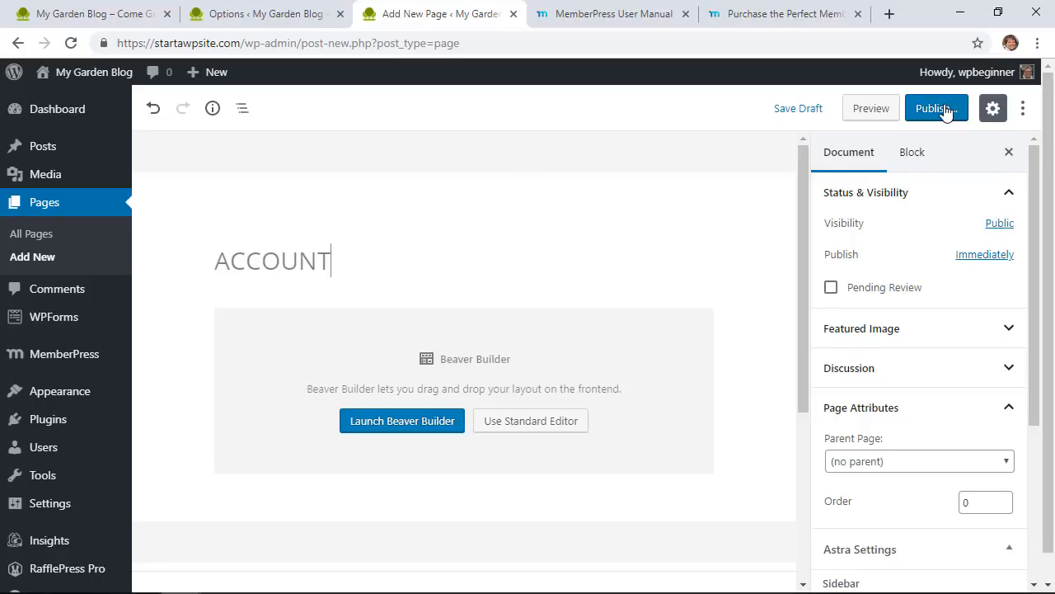
click(945, 113)
click(942, 109)
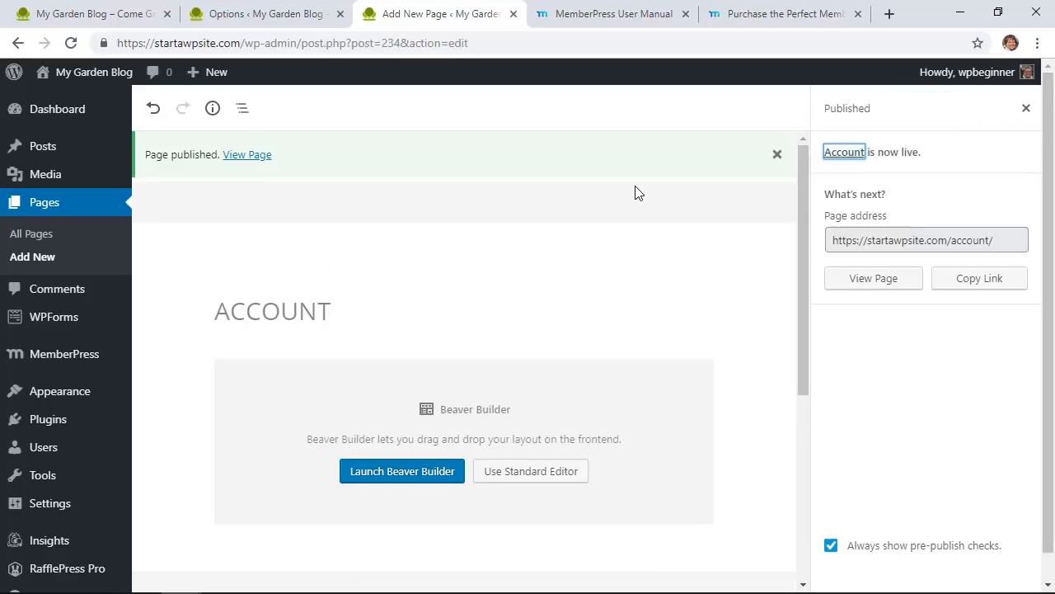
click(37, 259)
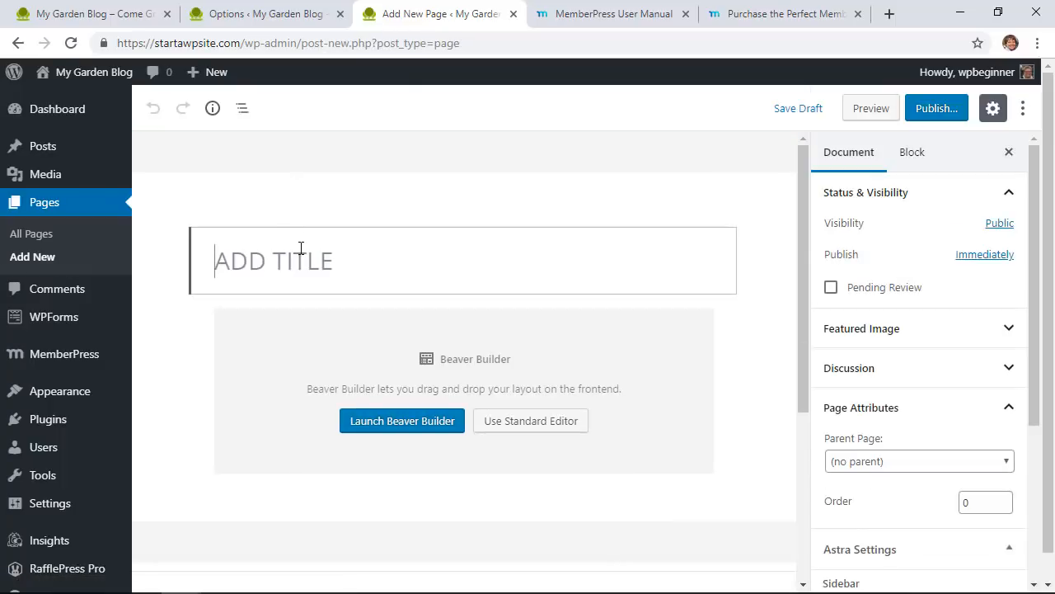
text(LOGIN)
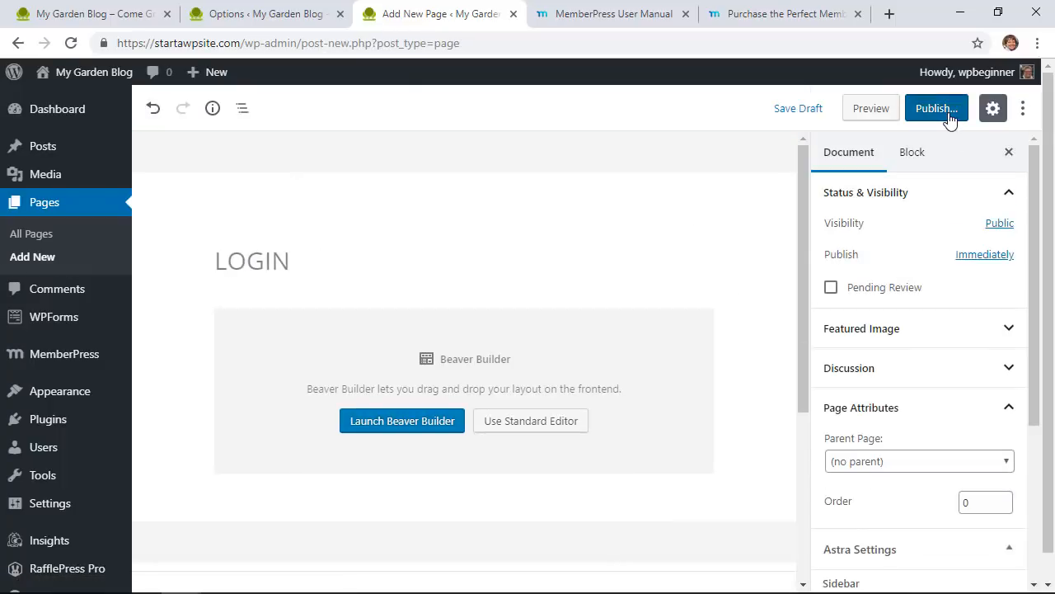
click(950, 120)
click(947, 113)
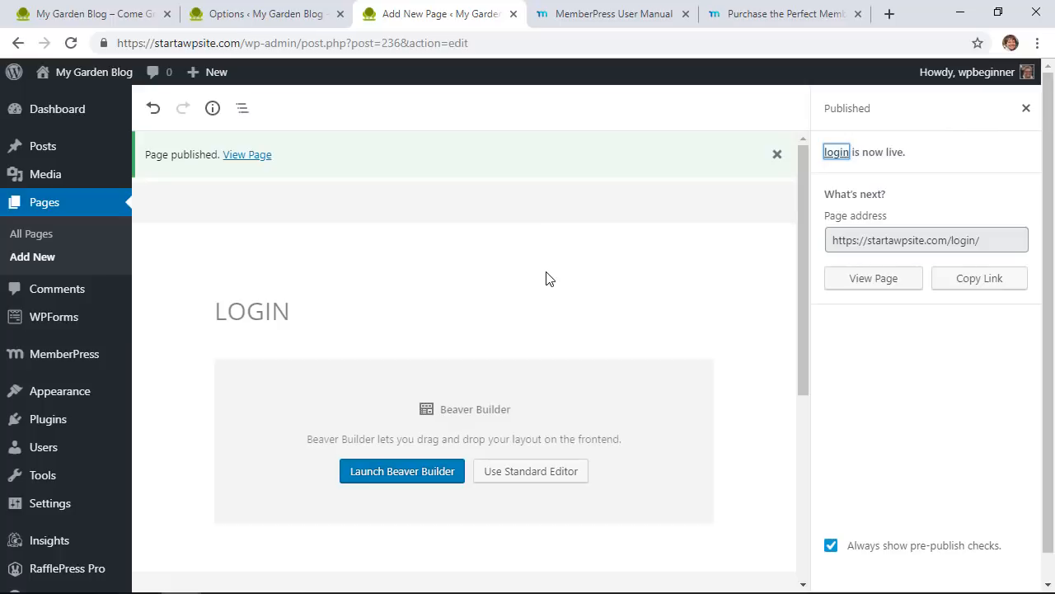
click(275, 26)
click(71, 42)
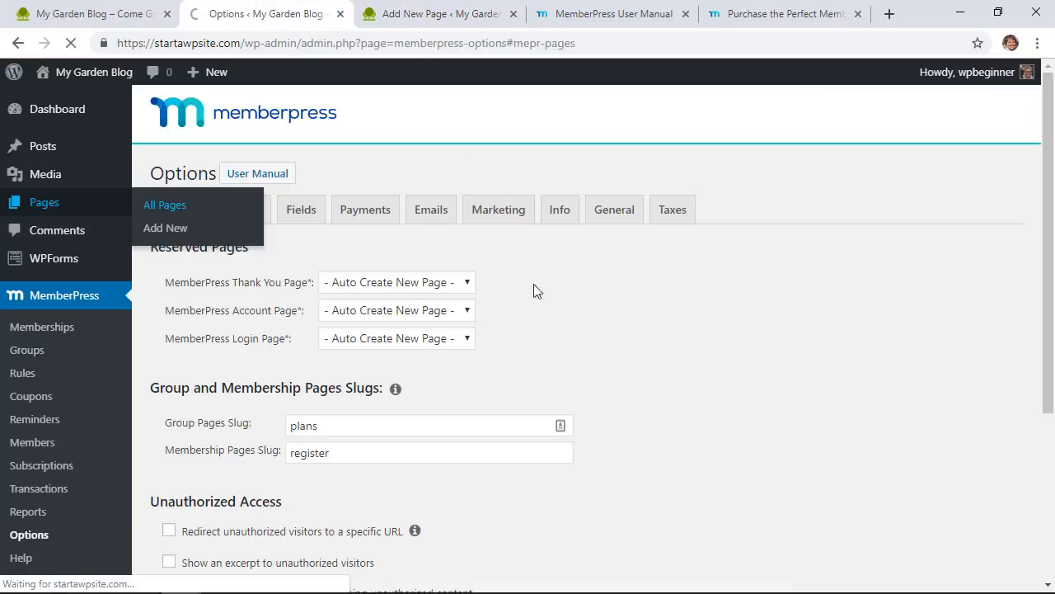
Step: Assign the Thank you, Account and login pages to the matching MemberPress reserved-page settings
click(415, 288)
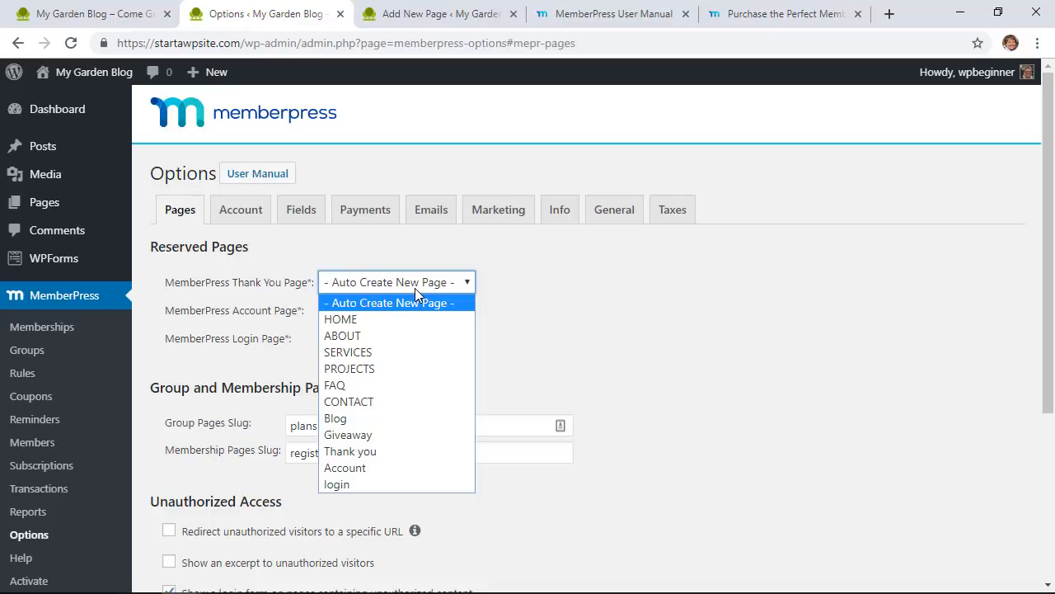
click(374, 449)
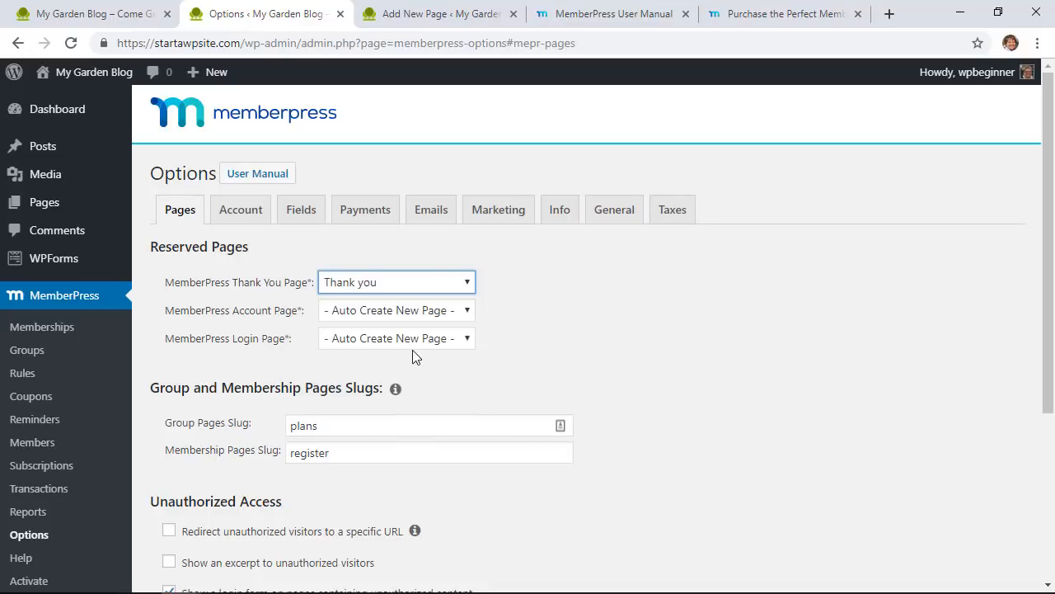
click(415, 311)
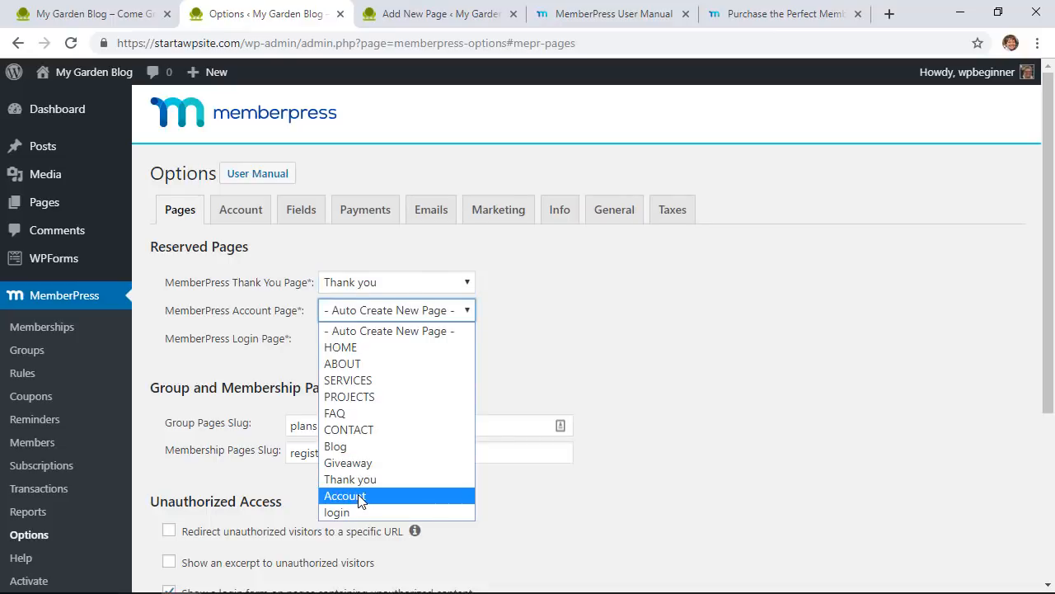
click(358, 494)
click(387, 338)
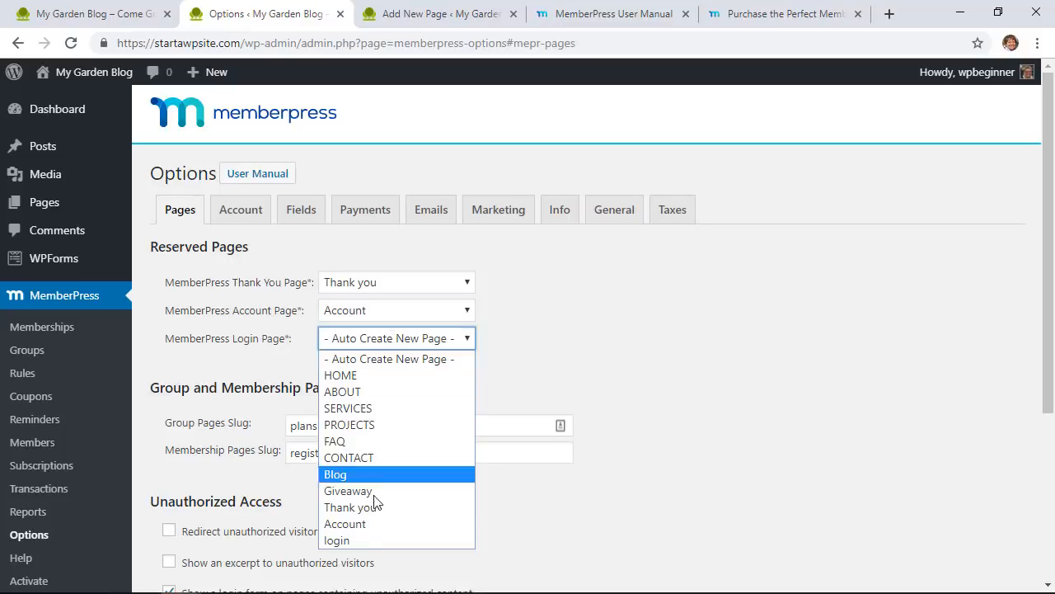
click(363, 540)
scroll(712, 391, down, 3)
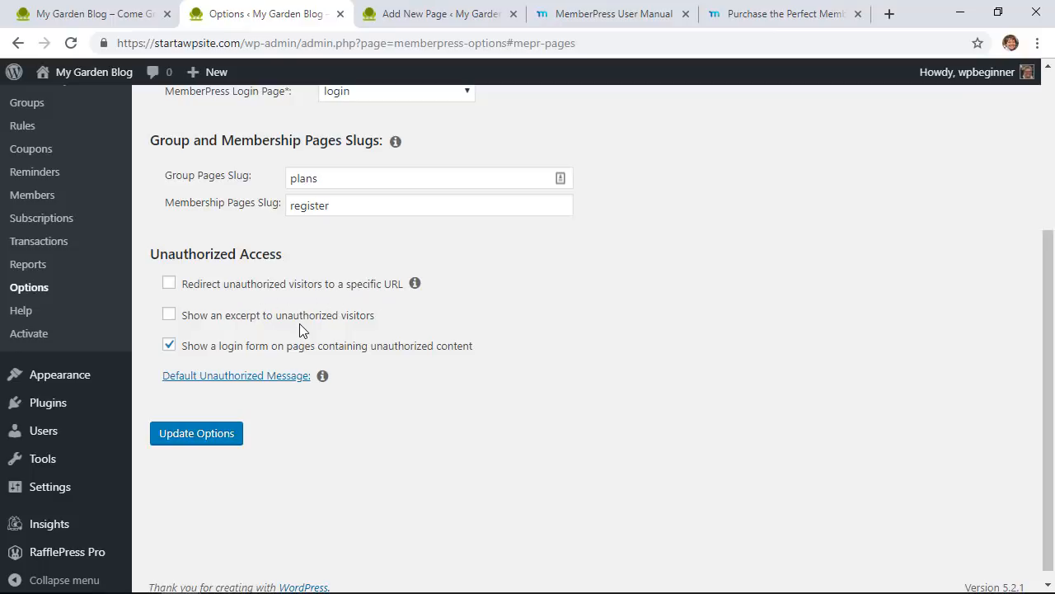
Step: Keep the default unauthorized-access message and save the page options with Update Options
click(411, 286)
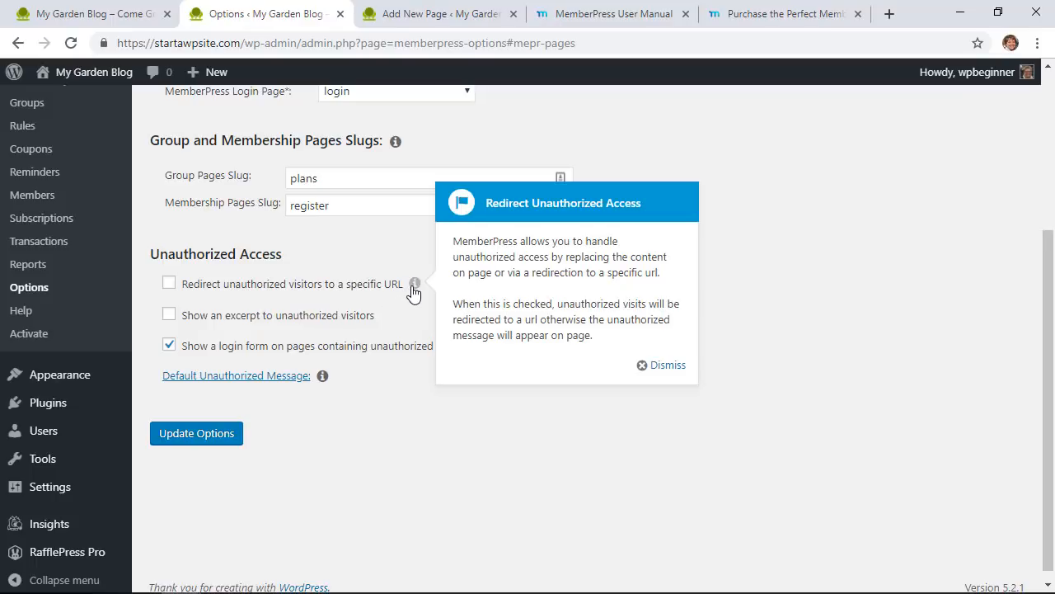
click(668, 366)
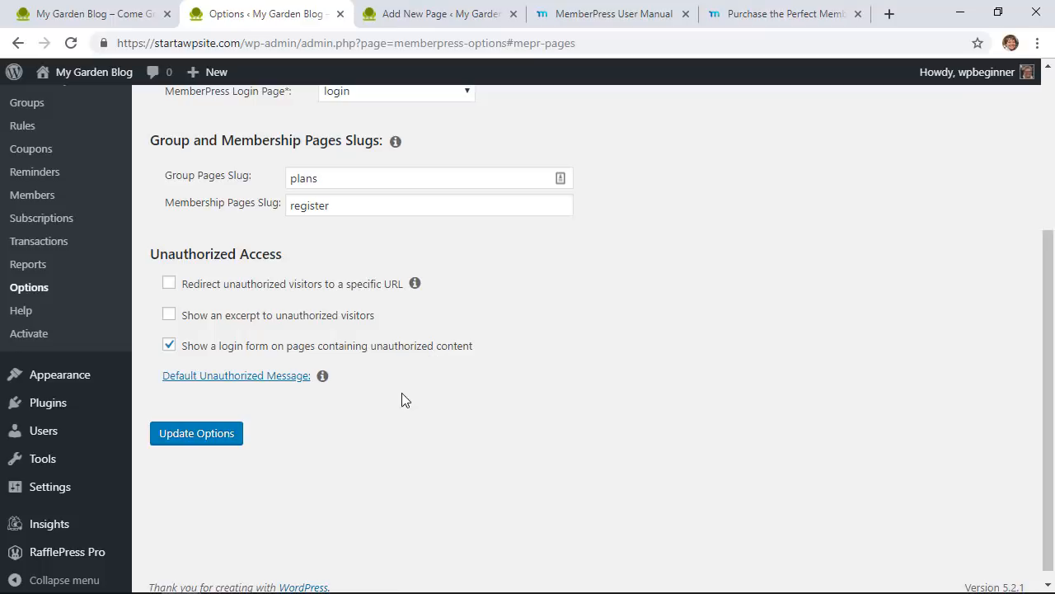
click(323, 378)
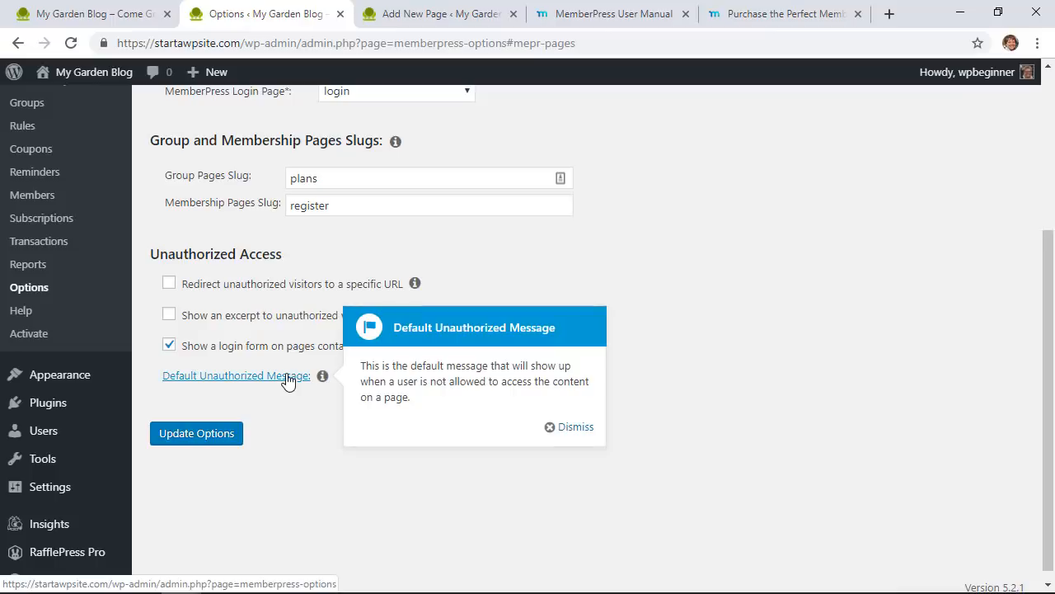
click(289, 376)
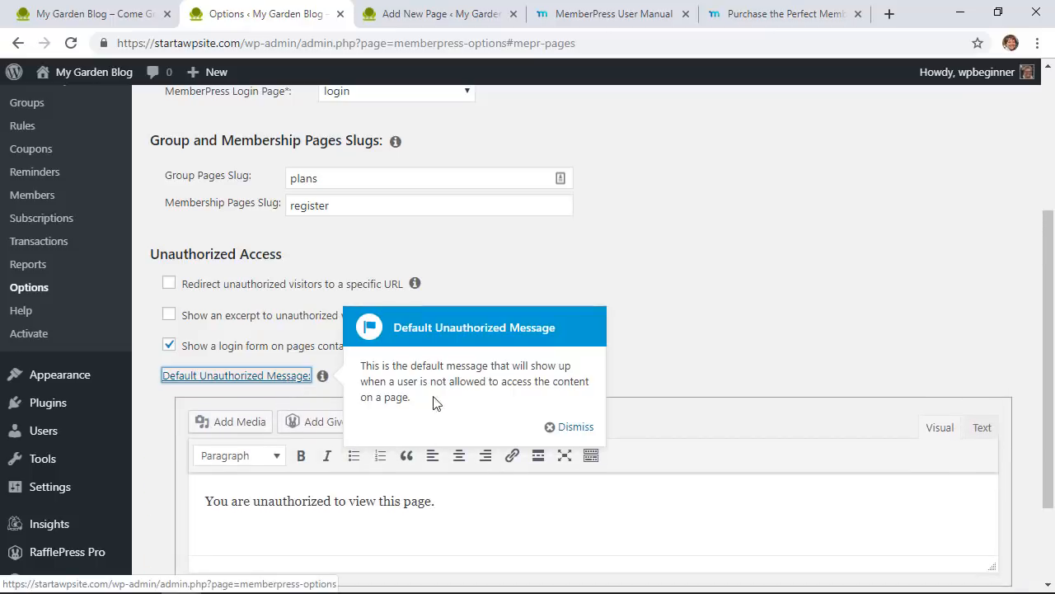
click(570, 427)
scroll(627, 383, down, 3)
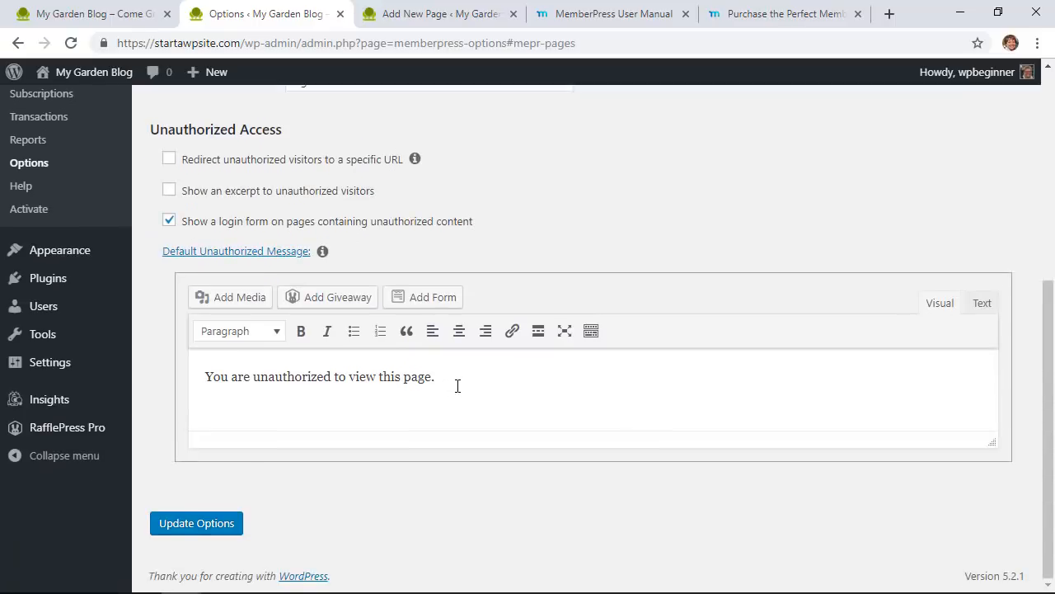
click(455, 385)
click(216, 521)
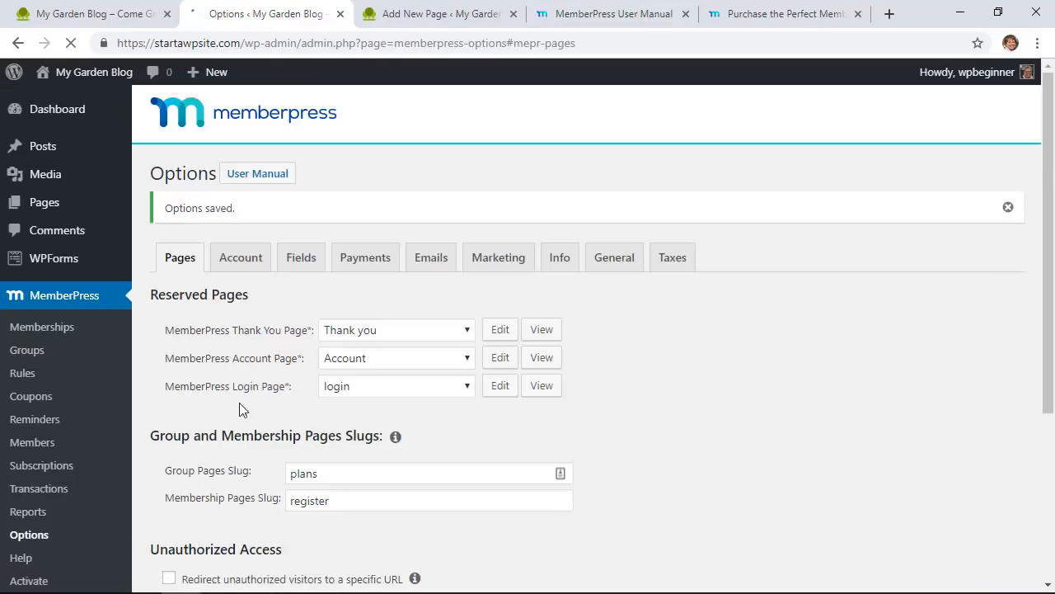
click(357, 262)
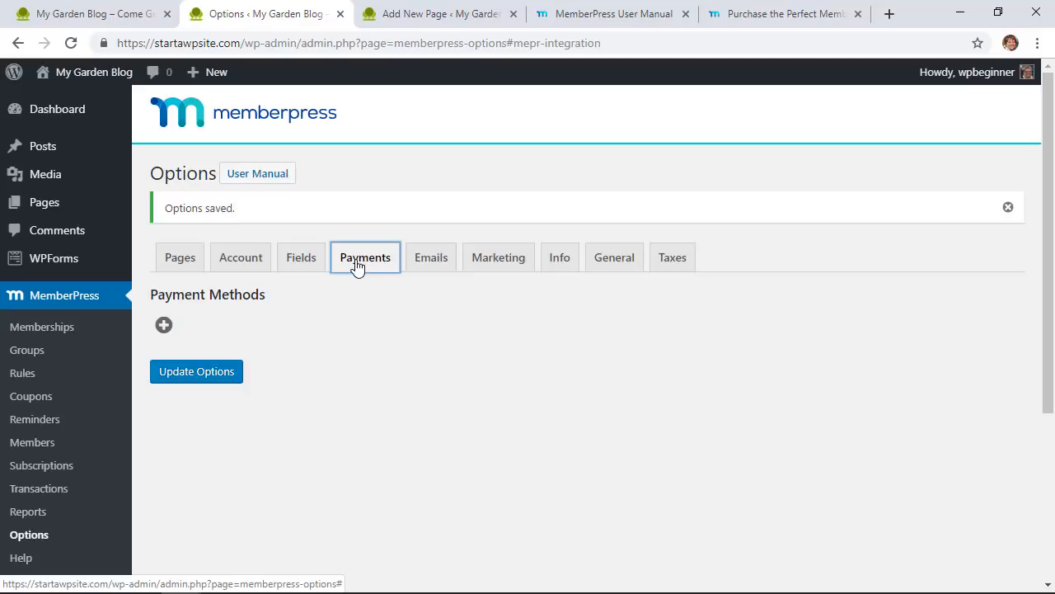
Step: Add a new payment method using the PayPal Standard gateway
click(169, 327)
scroll(311, 321, down, 2)
click(297, 204)
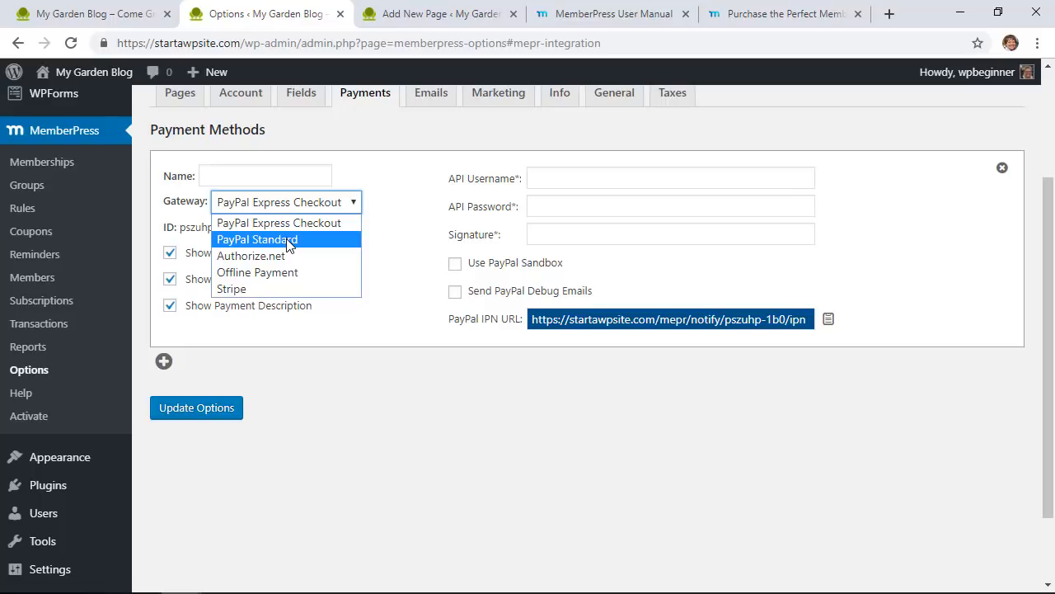
click(288, 240)
click(262, 210)
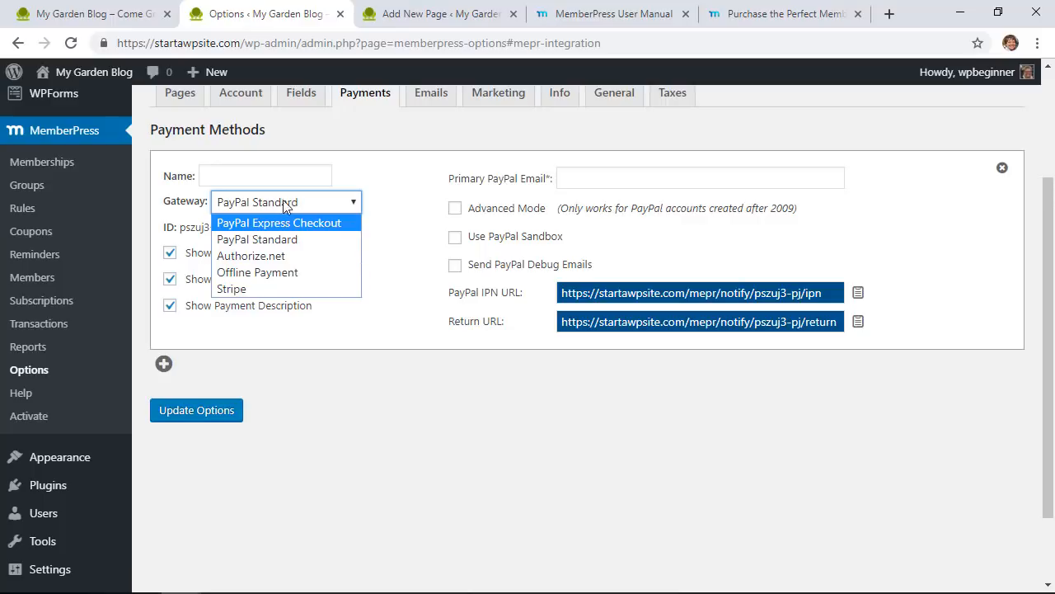
Step: Name the payment method 'Paypal' and enter the primary PayPal e-mail address
click(285, 176)
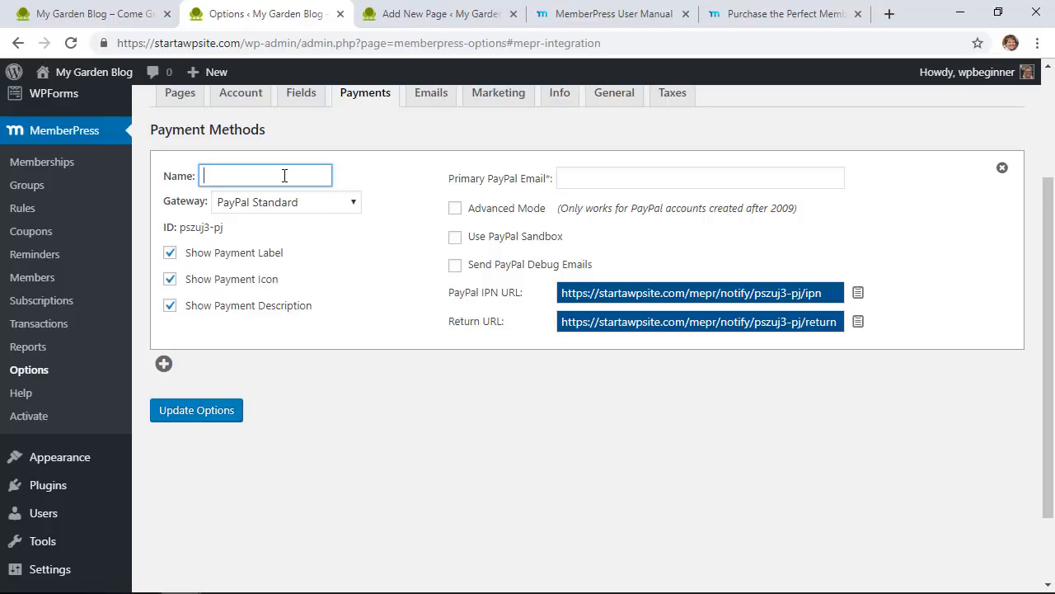
text(Paypal)
click(619, 183)
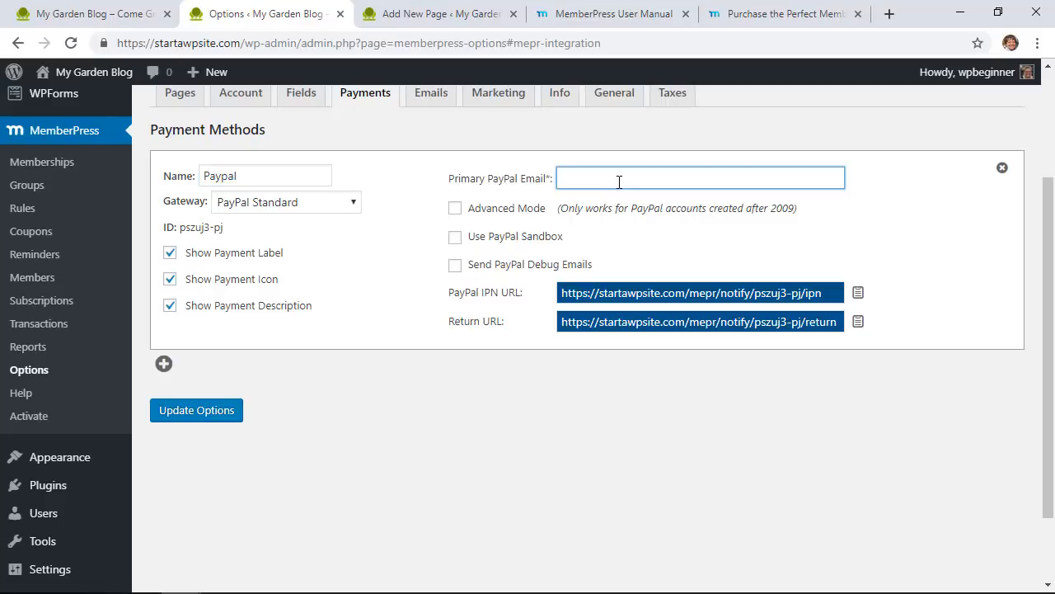
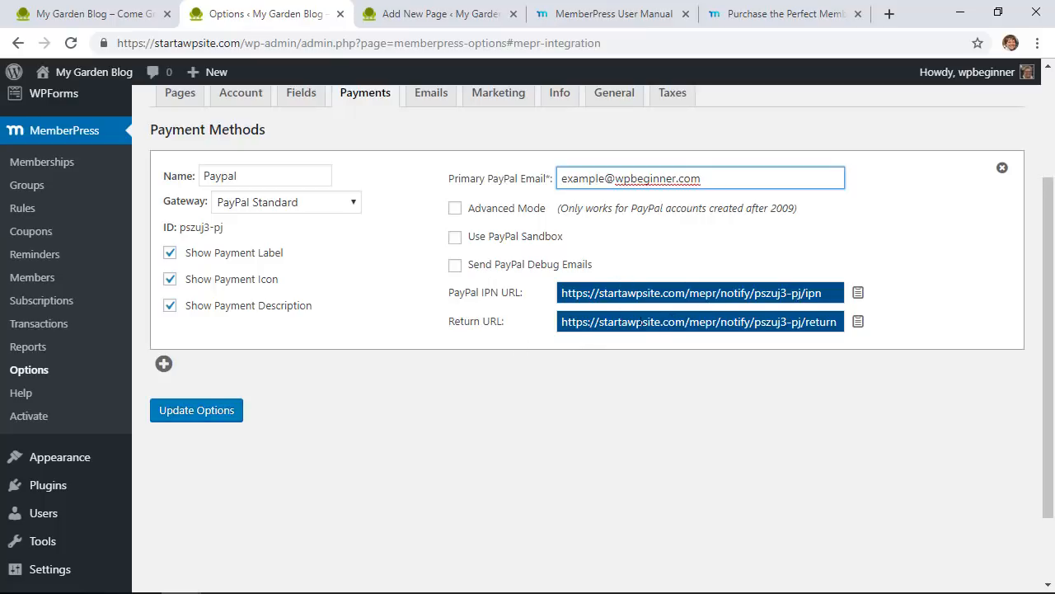
click(464, 311)
scroll(464, 312, down, 1)
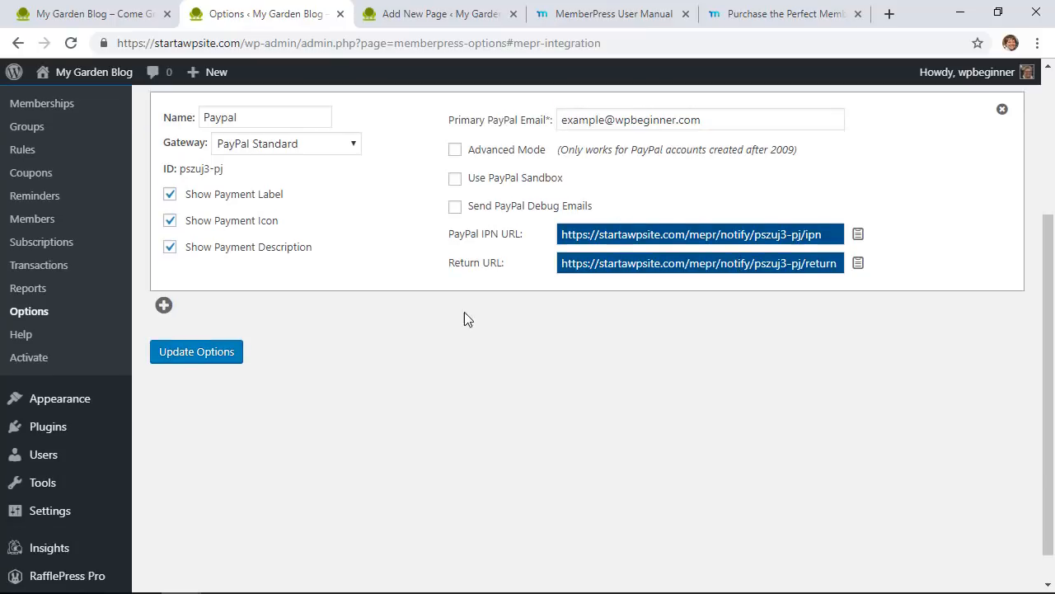
scroll(464, 312, up, 1)
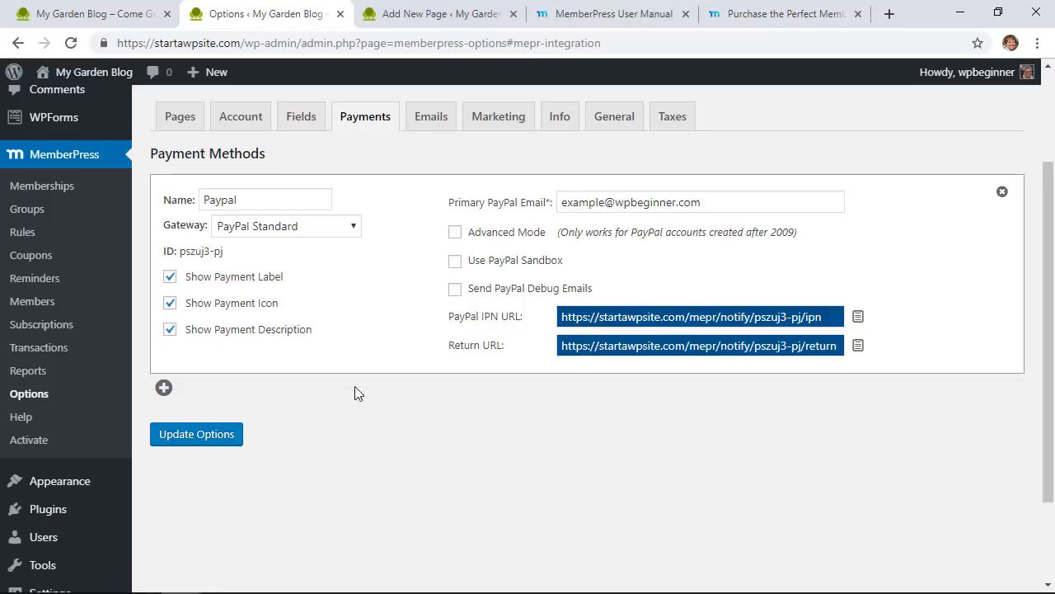
Step: Delete the extra second payment method and save the options with the PayPal method
click(163, 388)
click(296, 430)
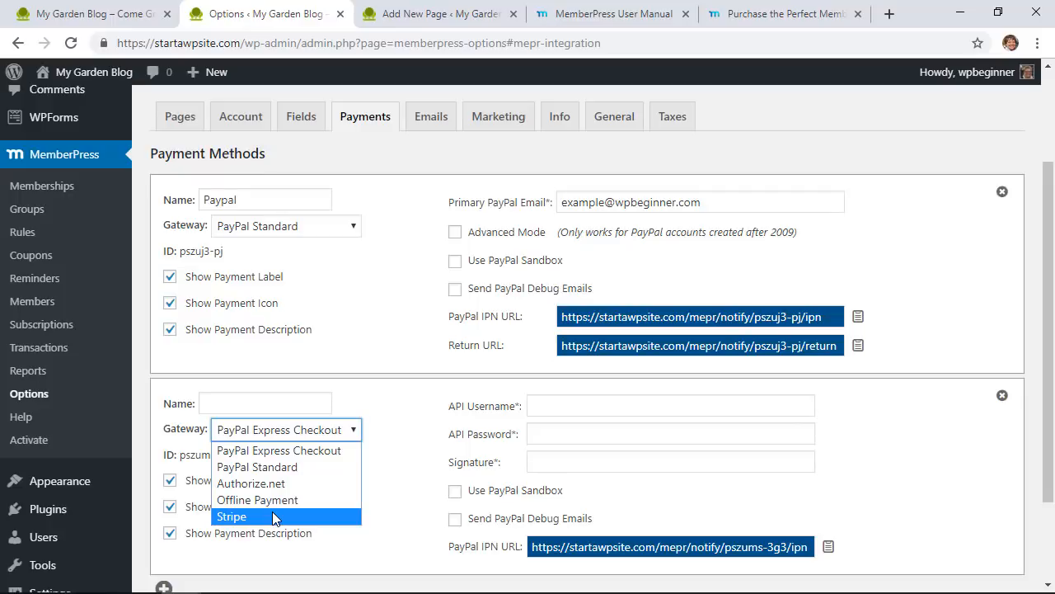
click(1002, 395)
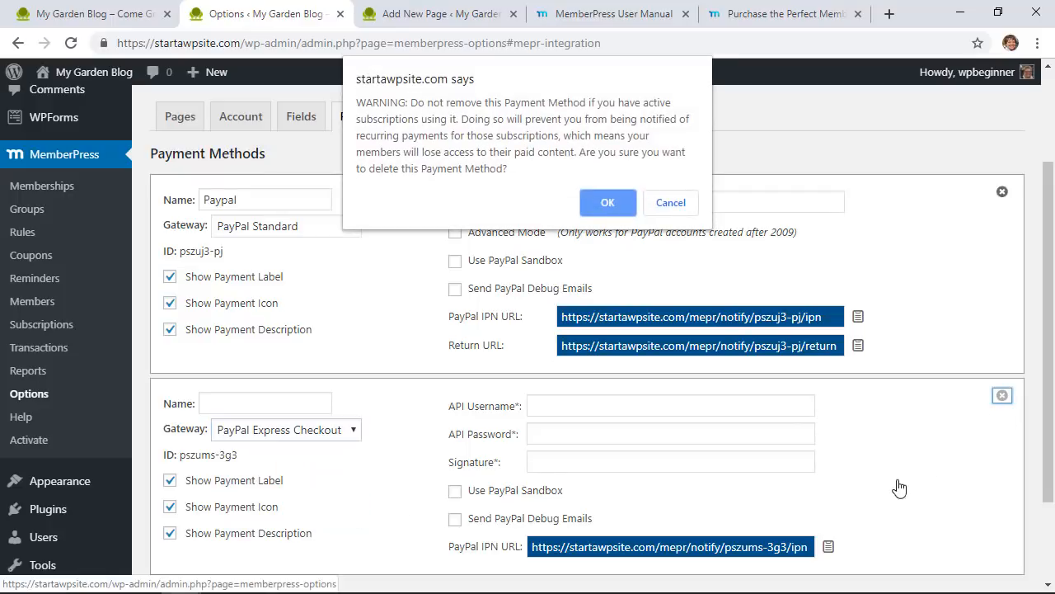
click(620, 208)
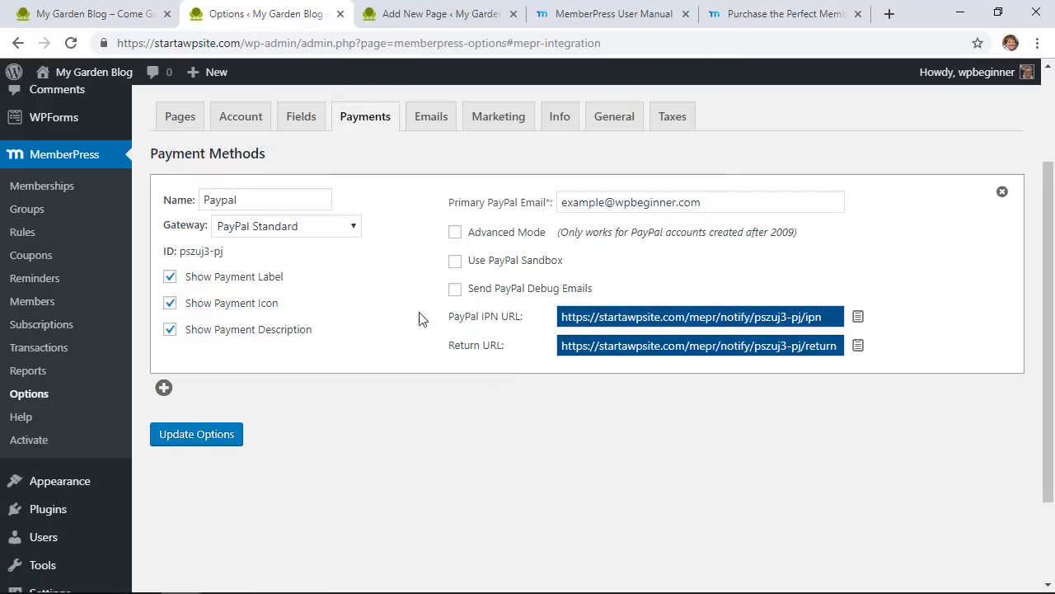
click(199, 437)
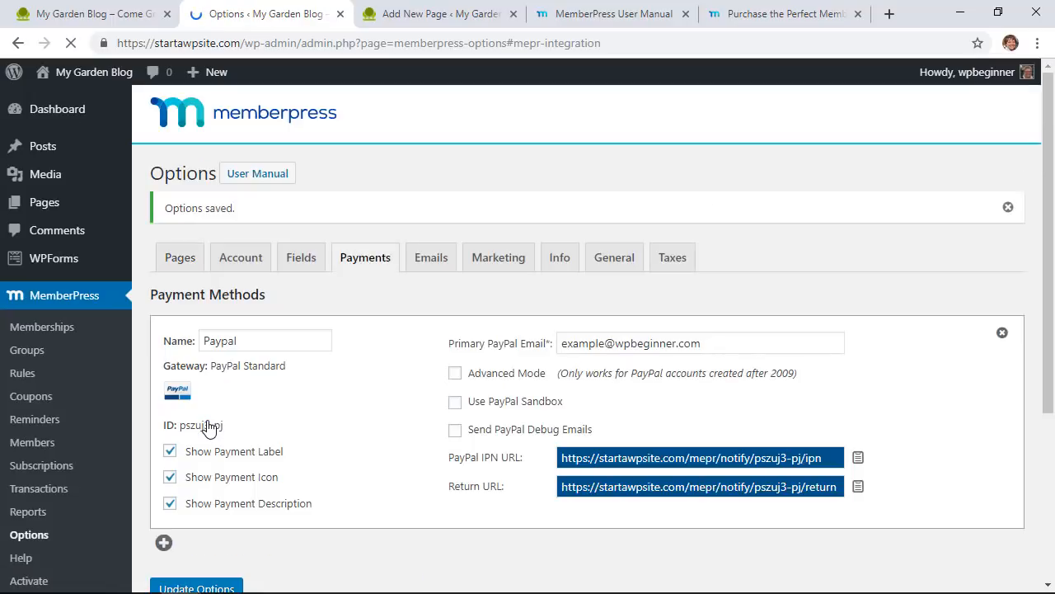
Step: Open the MemberPress Account options and look over the registration settings
click(248, 267)
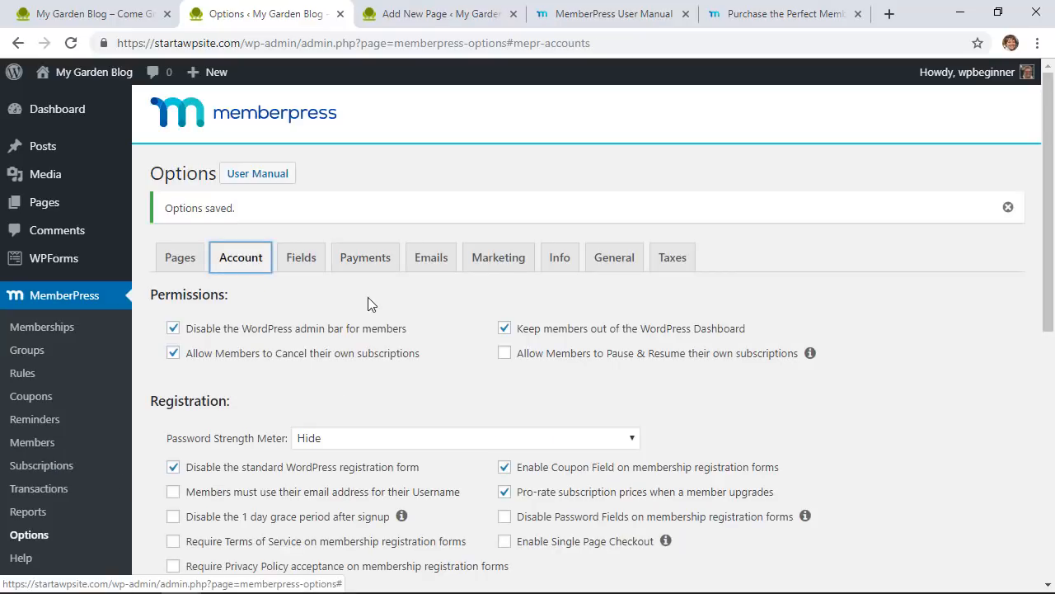
scroll(428, 311, down, 1)
scroll(428, 310, down, 1)
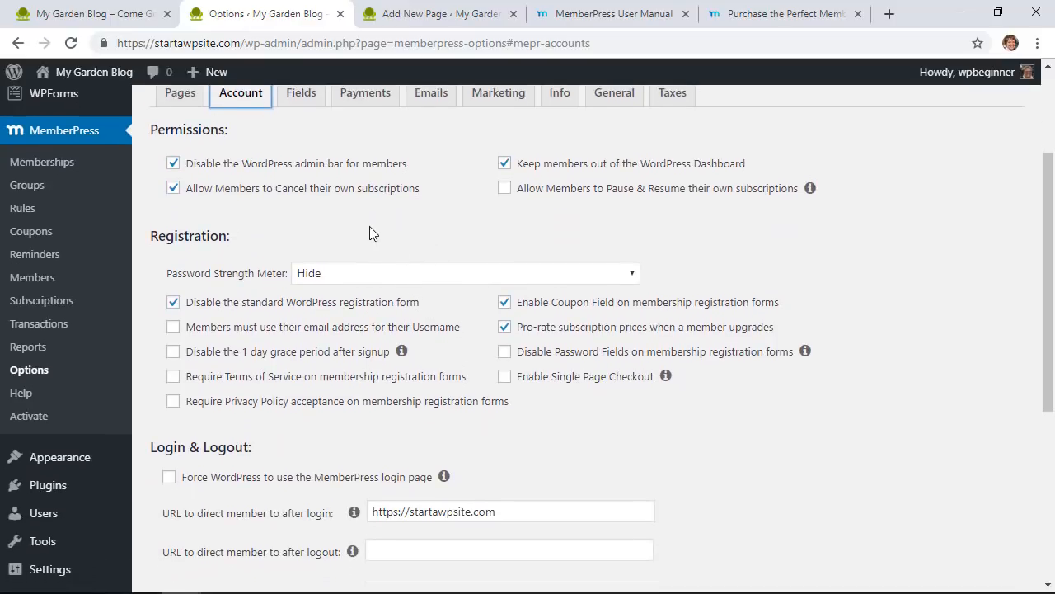
scroll(358, 189, up, 1)
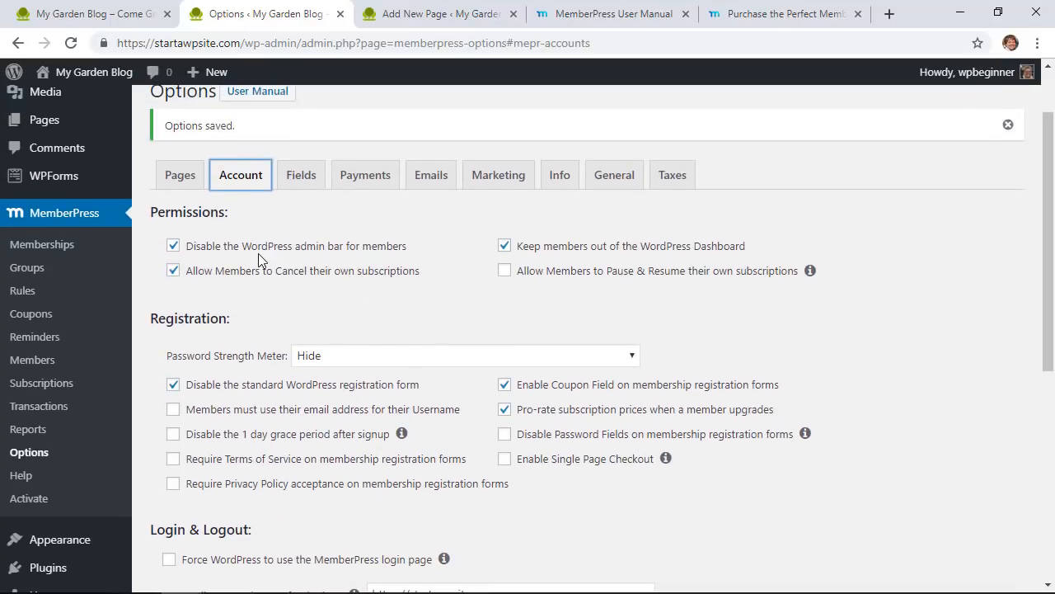
Step: Close the leftover Add New Page tab and scroll the Account options down to Login & Logout
click(433, 16)
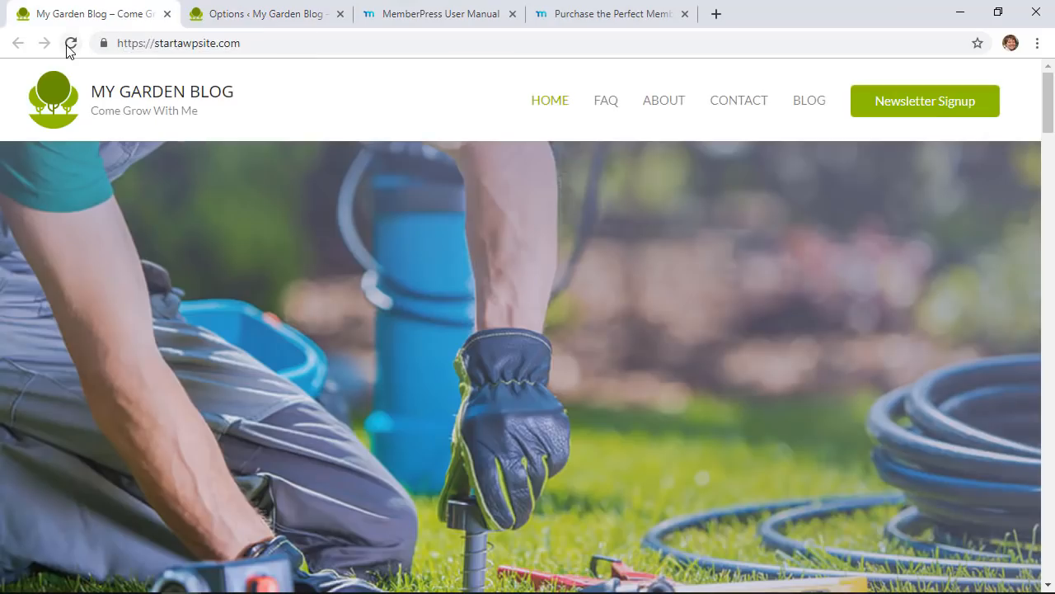
click(68, 46)
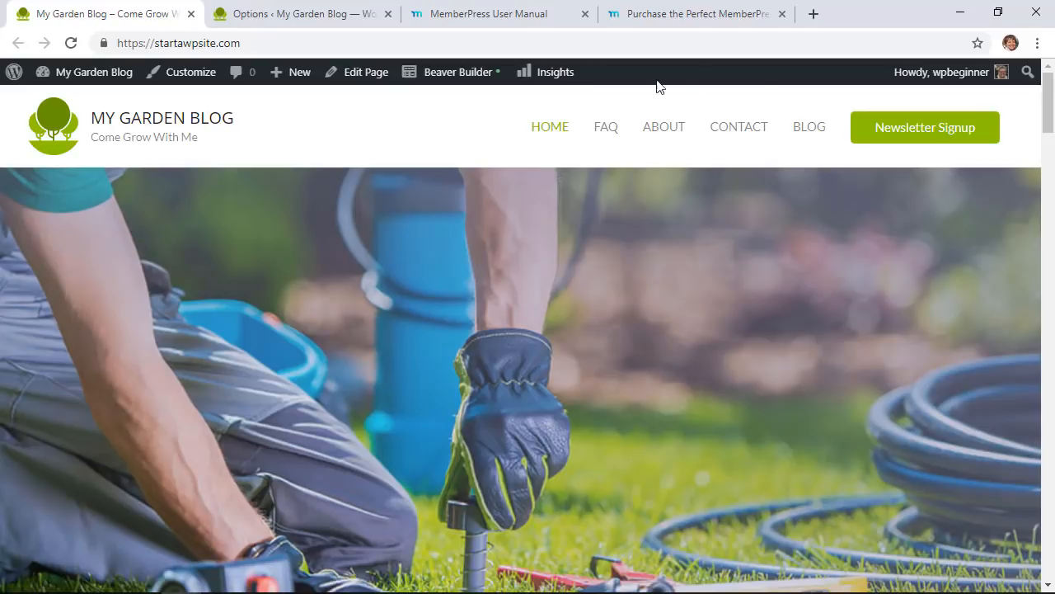
click(245, 18)
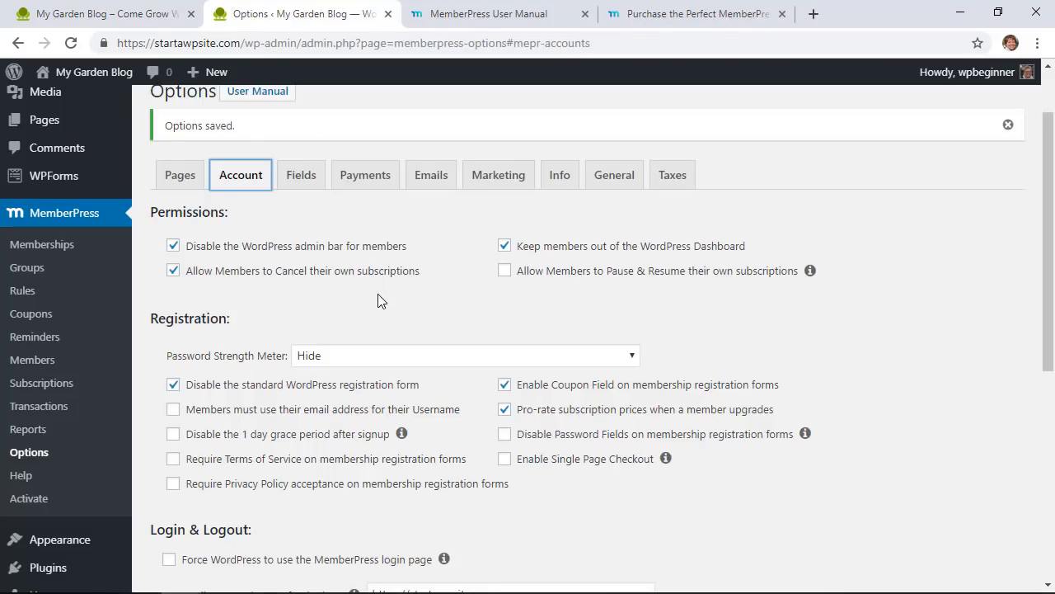
scroll(377, 294, down, 1)
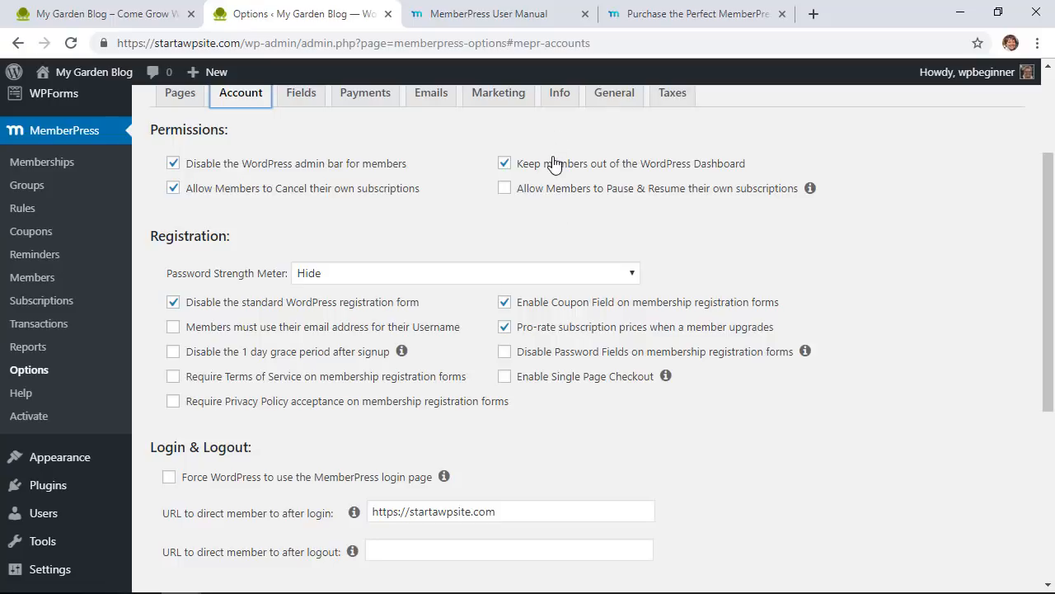
scroll(608, 501, down, 1)
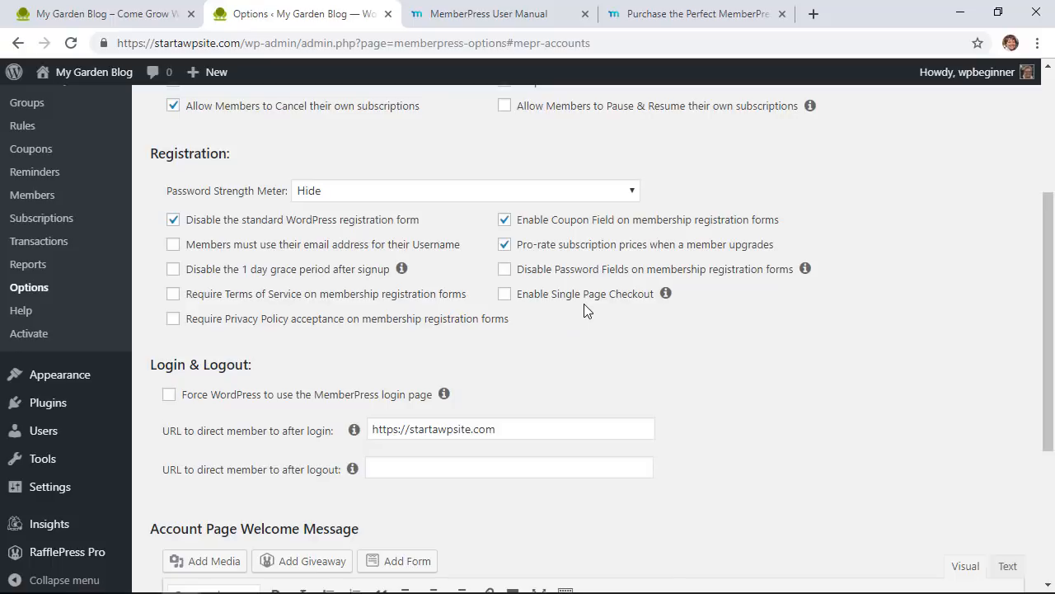
scroll(584, 303, down, 1)
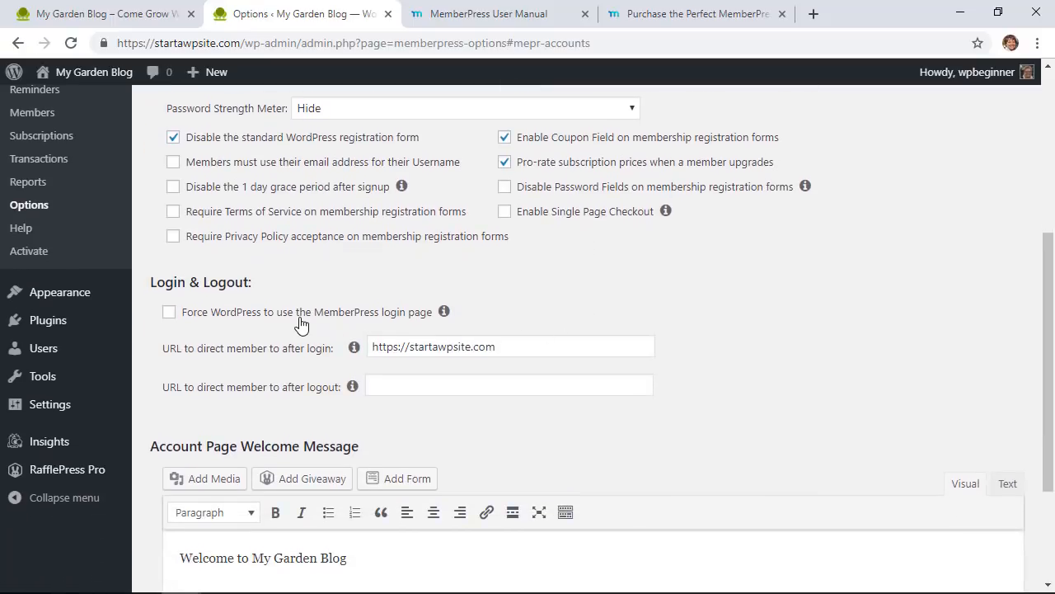
scroll(343, 324, down, 1)
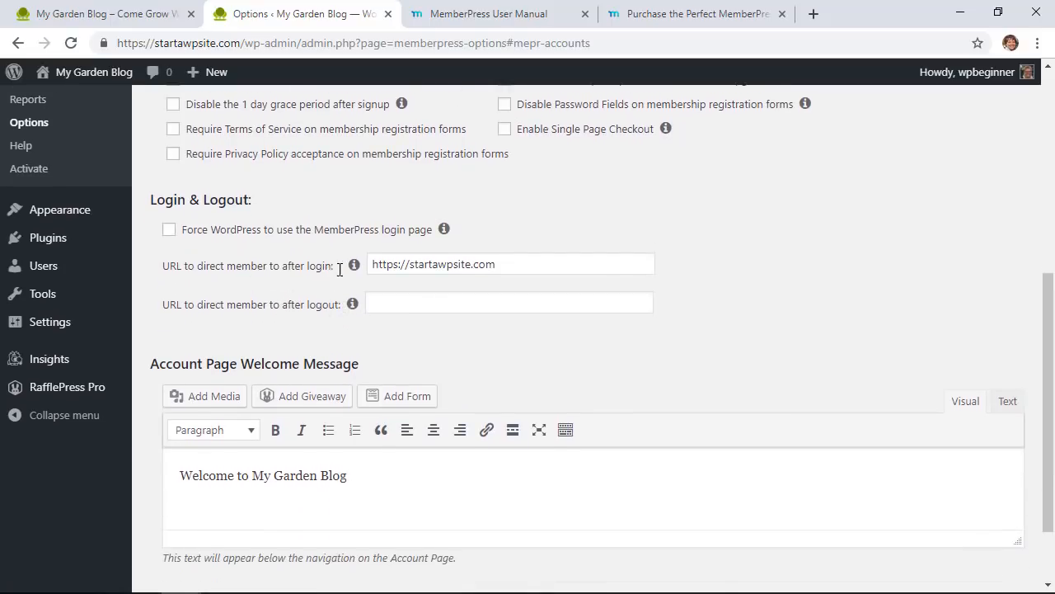
click(527, 266)
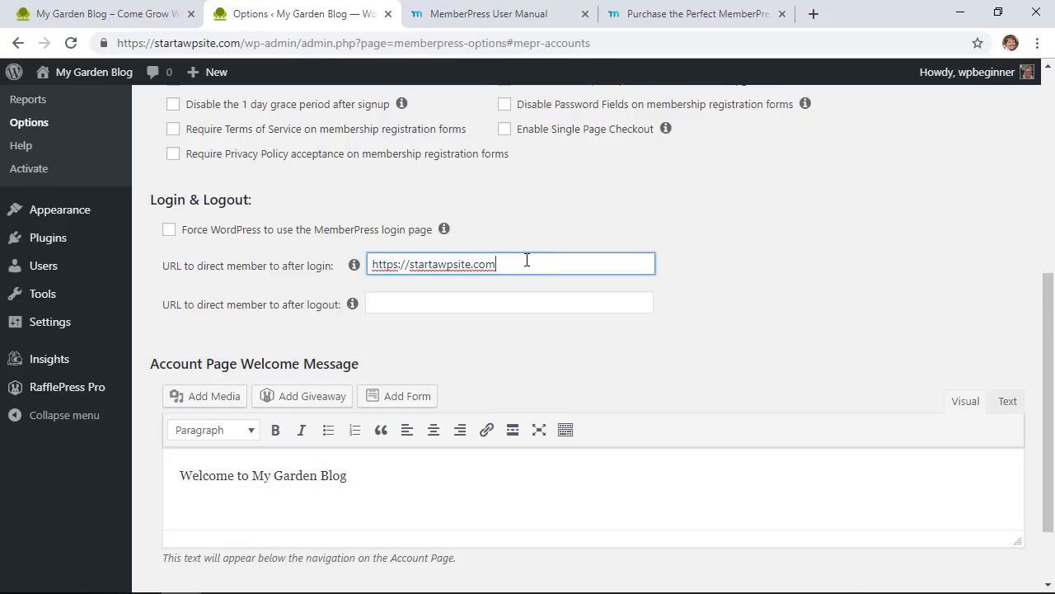
text(/account)
drag(496, 264, 346, 280)
key(ctrl+c)
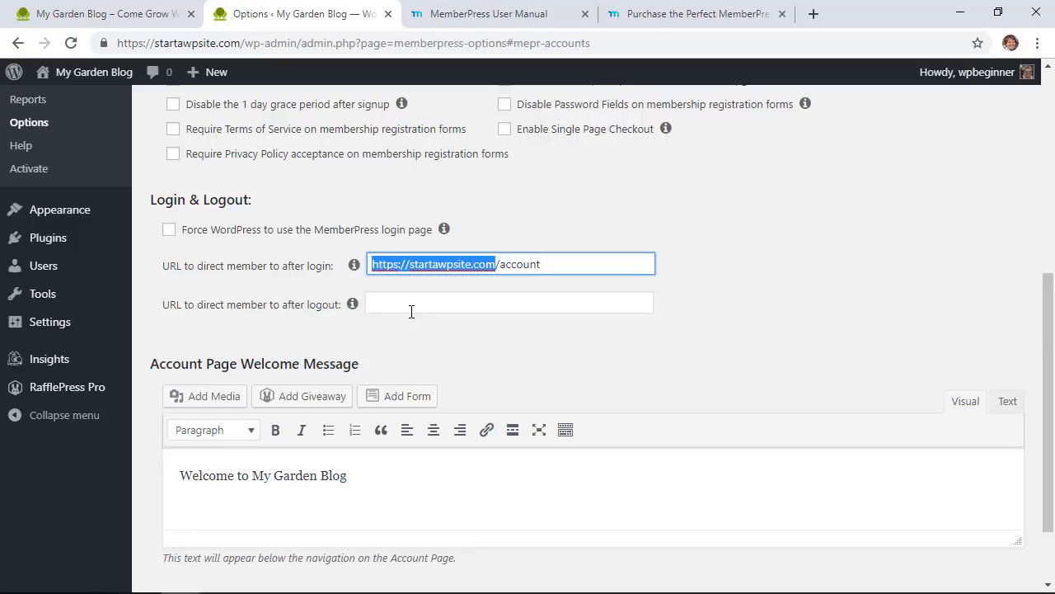
click(415, 304)
key(ctrl+v)
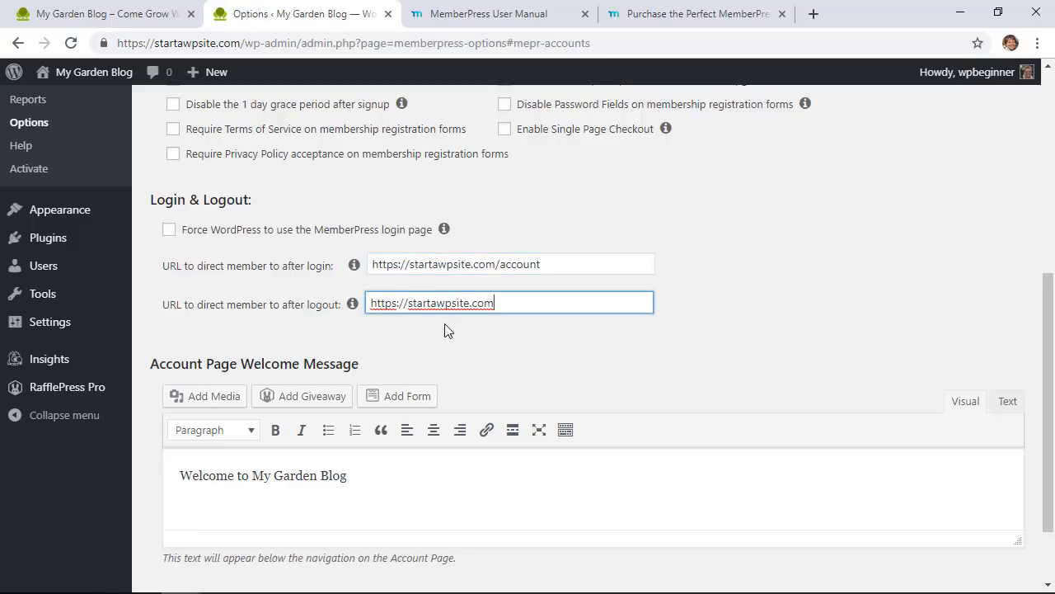
scroll(445, 323, down, 1)
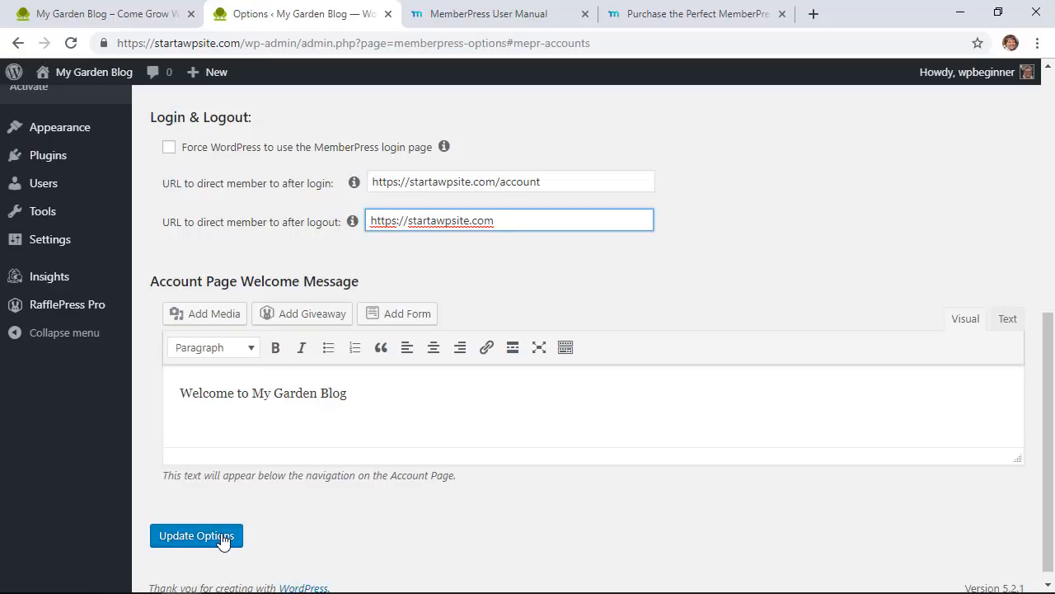
click(196, 535)
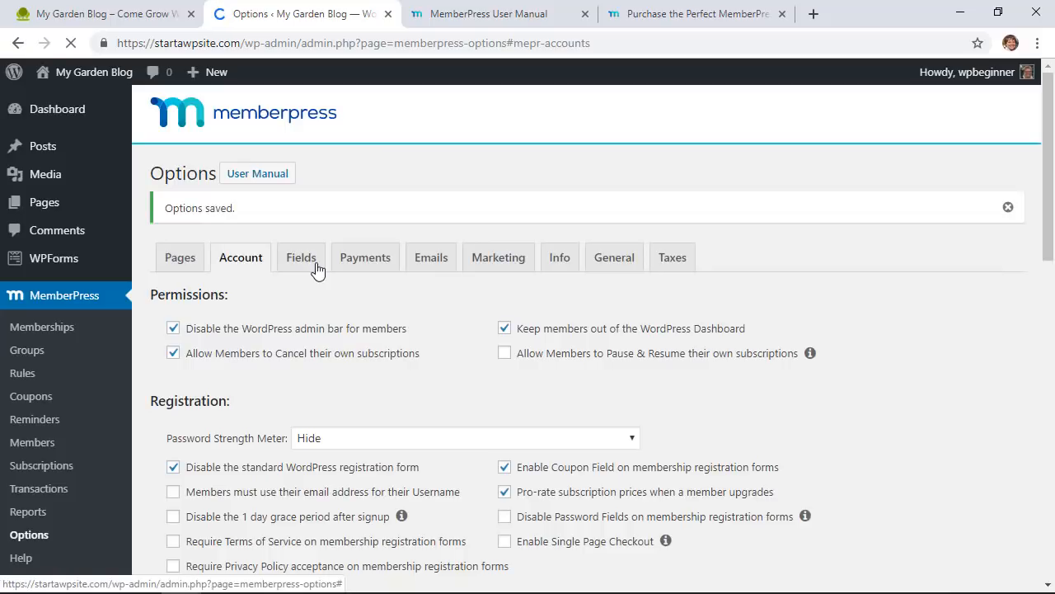
Step: Open the Fields tab and review the name and address field options
click(307, 262)
scroll(358, 407, down, 2)
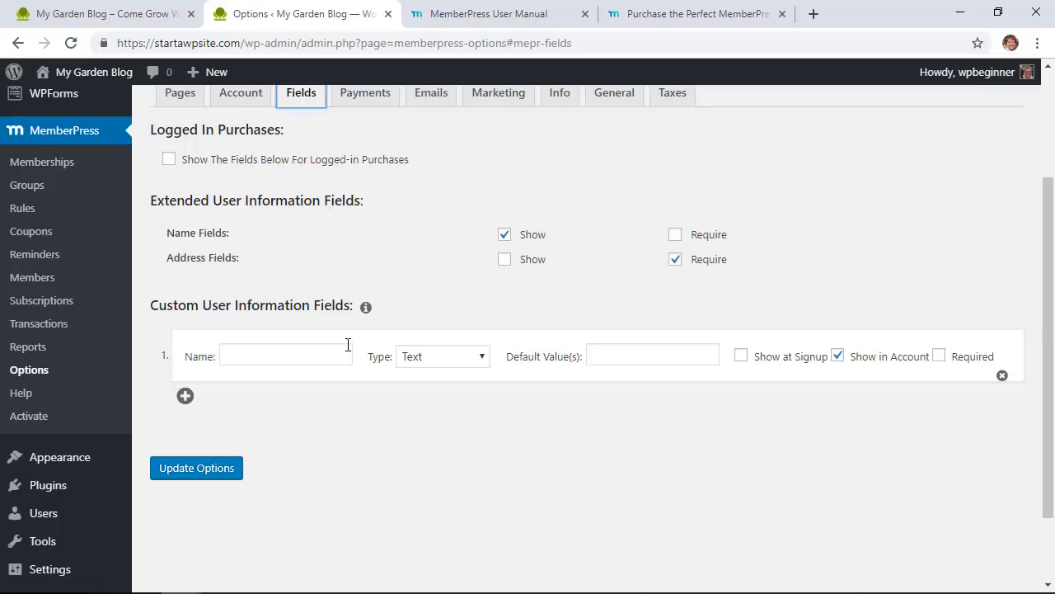
scroll(351, 333, up, 1)
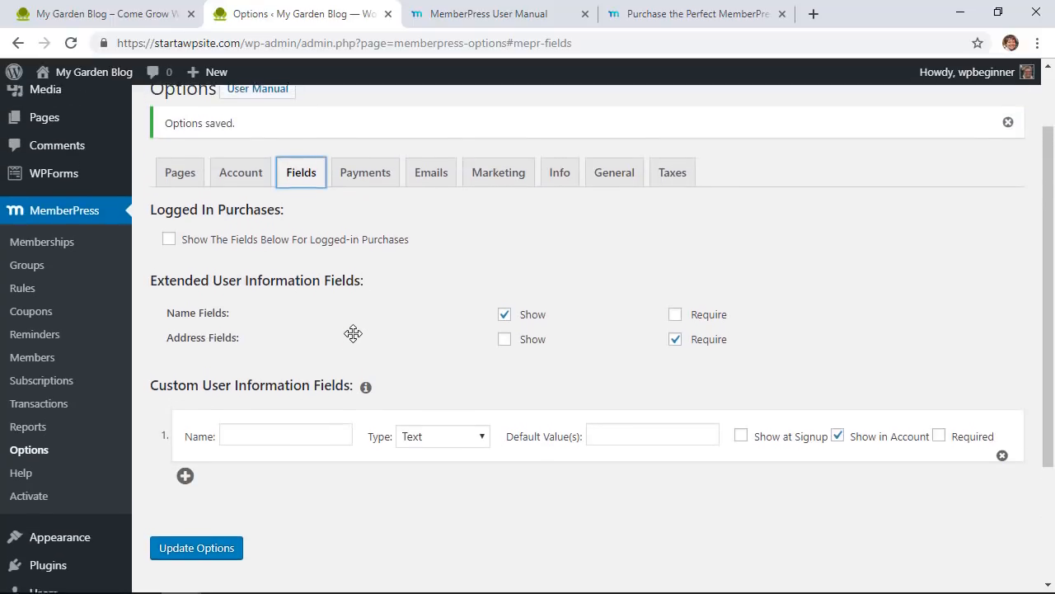
Step: Open the Emails tab and keep the Payment Receipt notice enabled
click(445, 183)
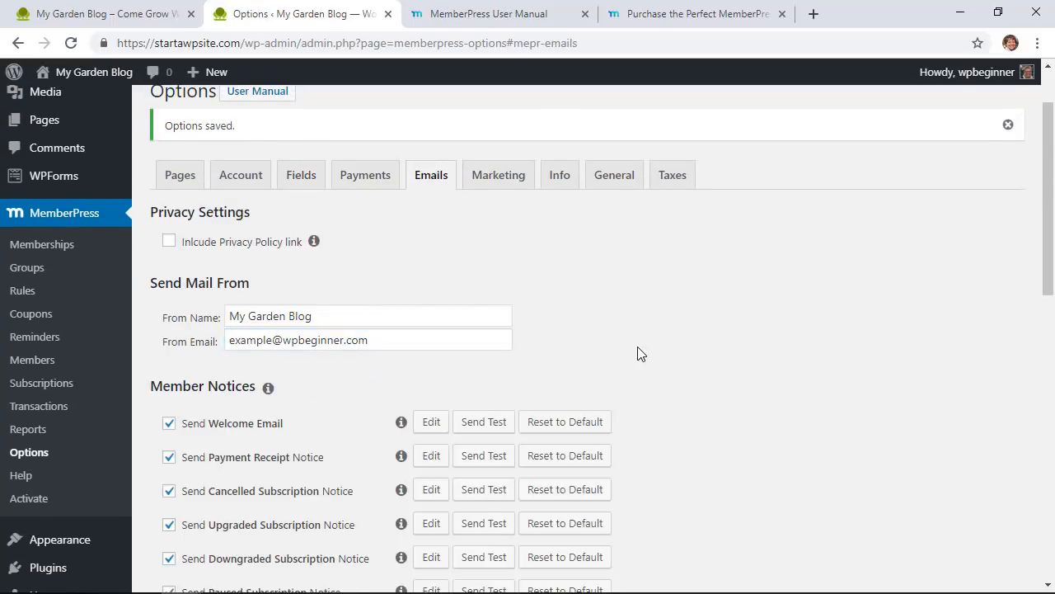
scroll(641, 354, down, 3)
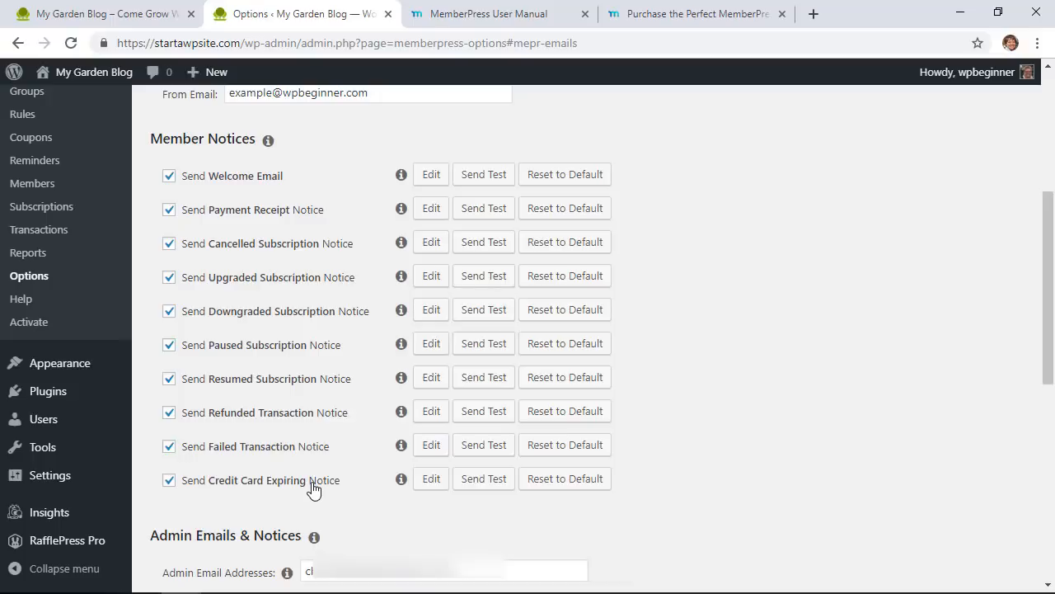
click(169, 209)
Step: Preview the Send Welcome Email template, save the email options, and view the Marketing settings
click(433, 174)
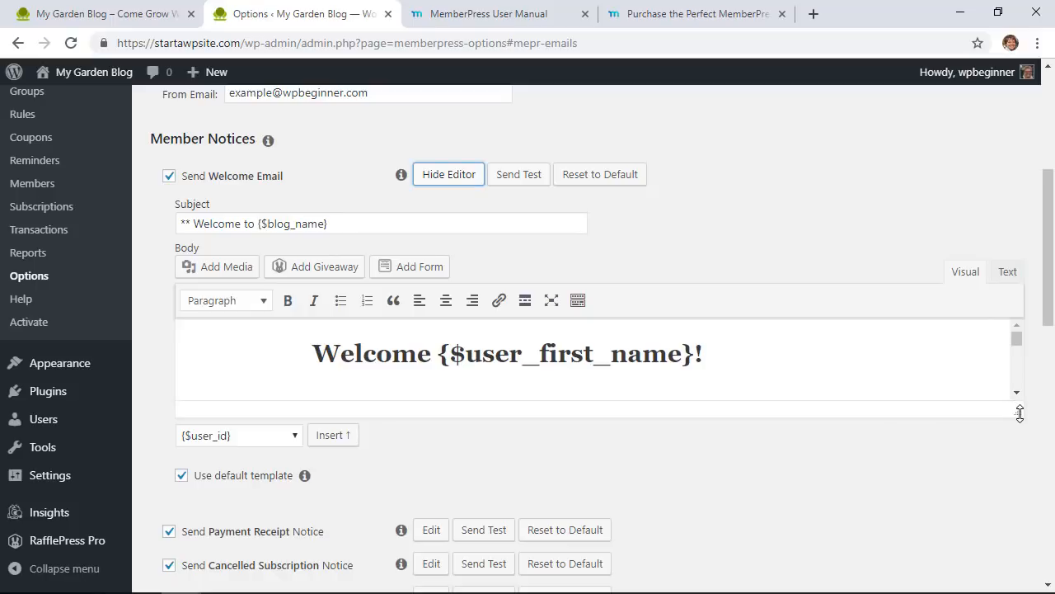
drag(1019, 413, 1019, 568)
scroll(931, 491, down, 2)
scroll(930, 491, up, 2)
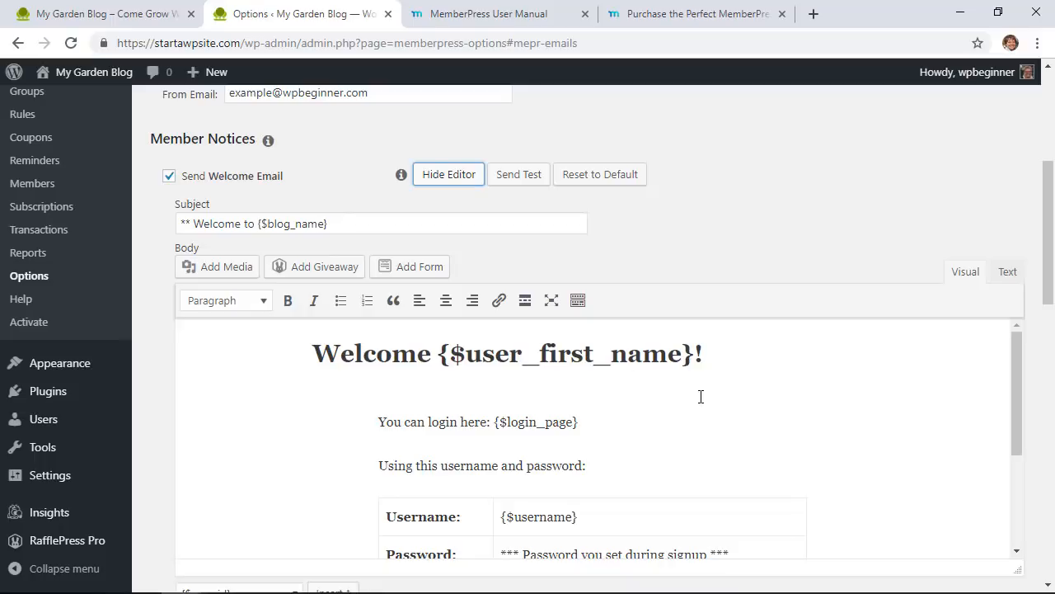
scroll(735, 422, up, 1)
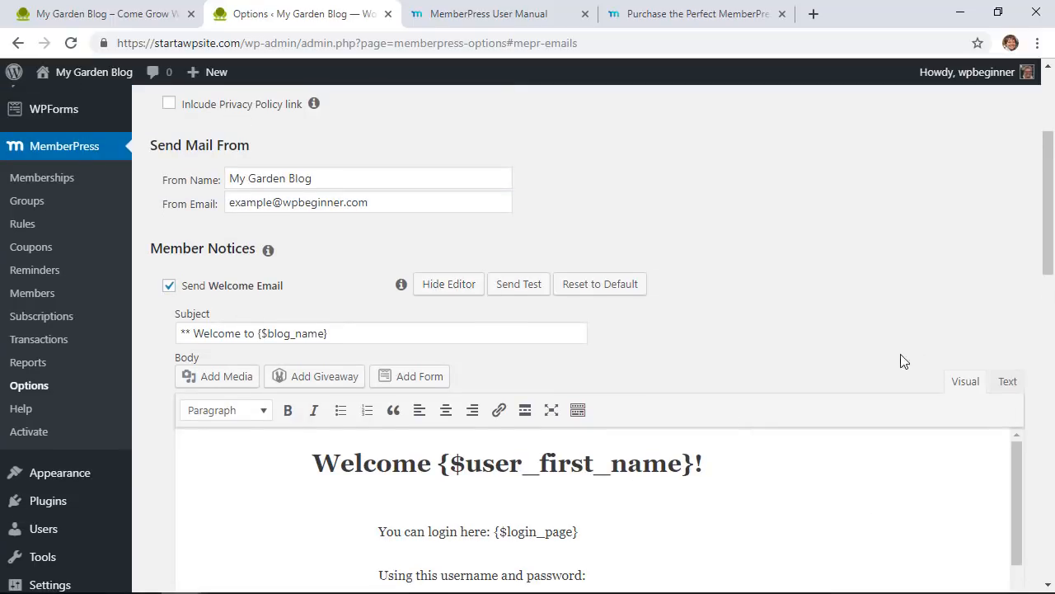
scroll(898, 361, down, 3)
scroll(799, 423, down, 1)
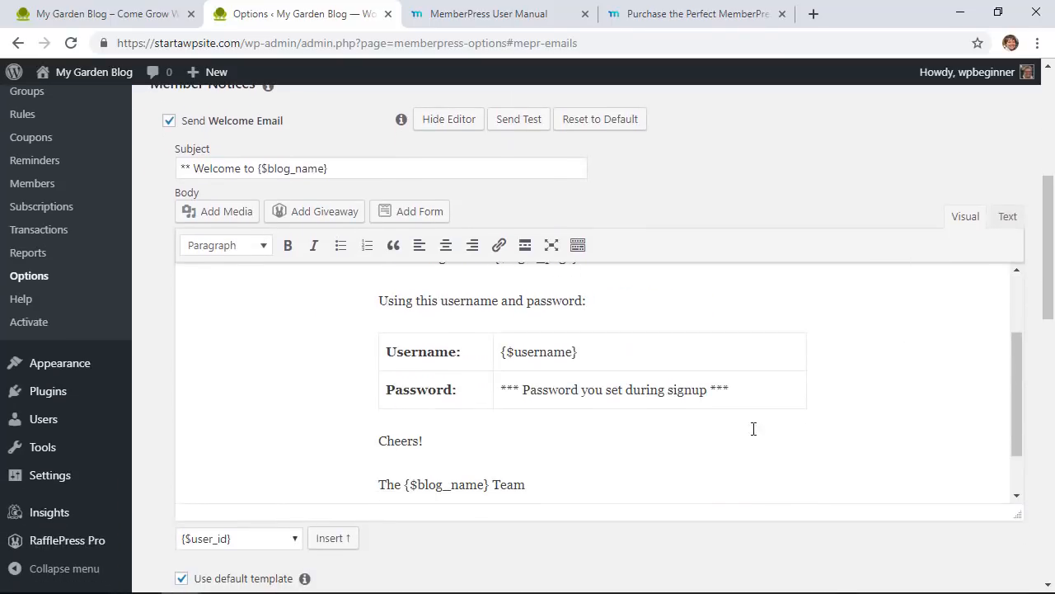
scroll(536, 425, down, 1)
scroll(414, 438, up, 3)
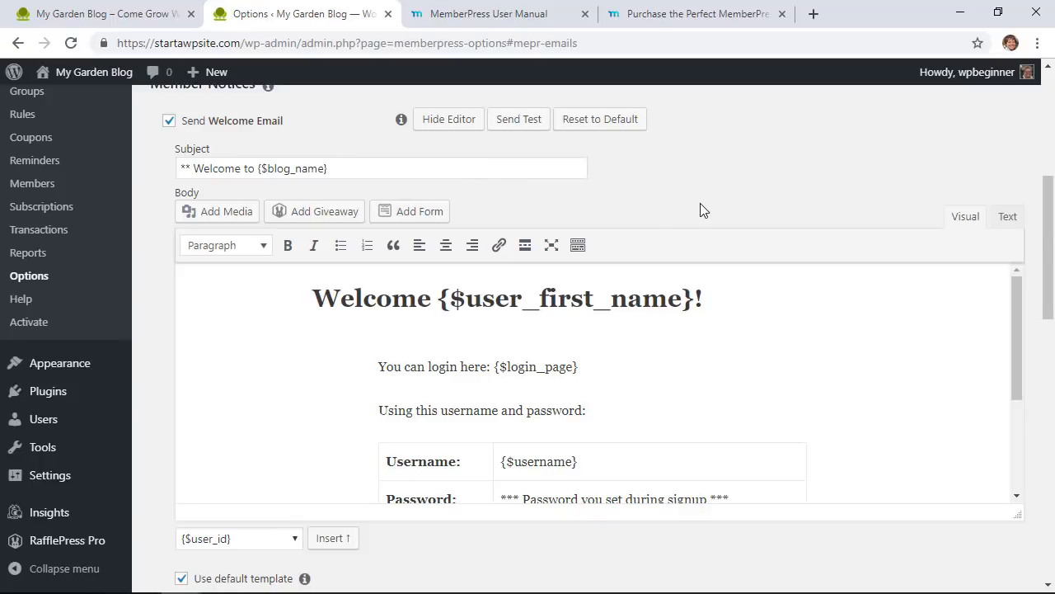
scroll(670, 354, down, 10)
scroll(670, 356, down, 4)
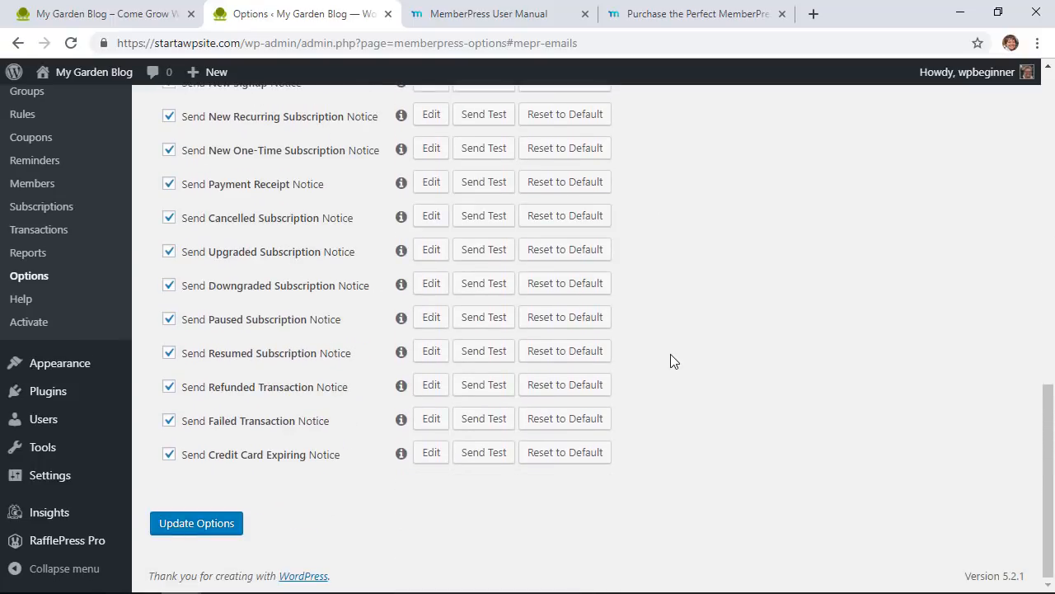
scroll(670, 355, up, 1)
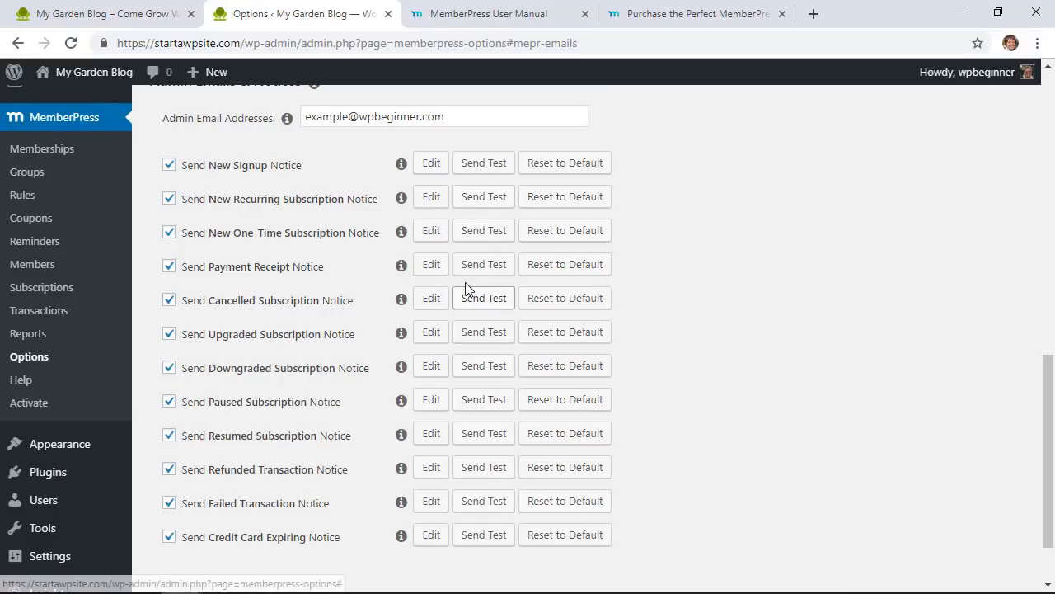
scroll(620, 404, down, 1)
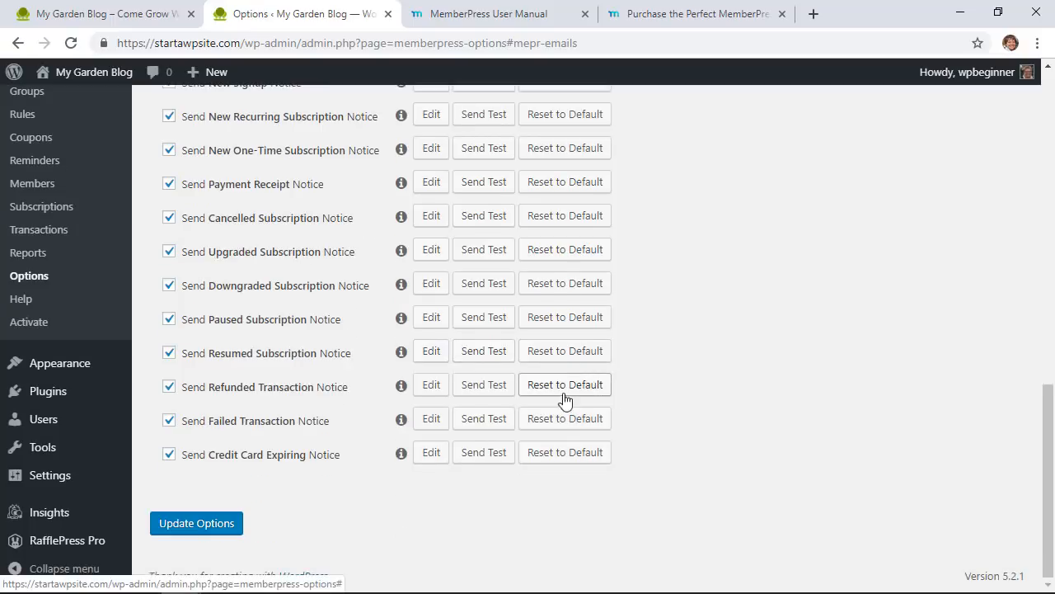
click(198, 529)
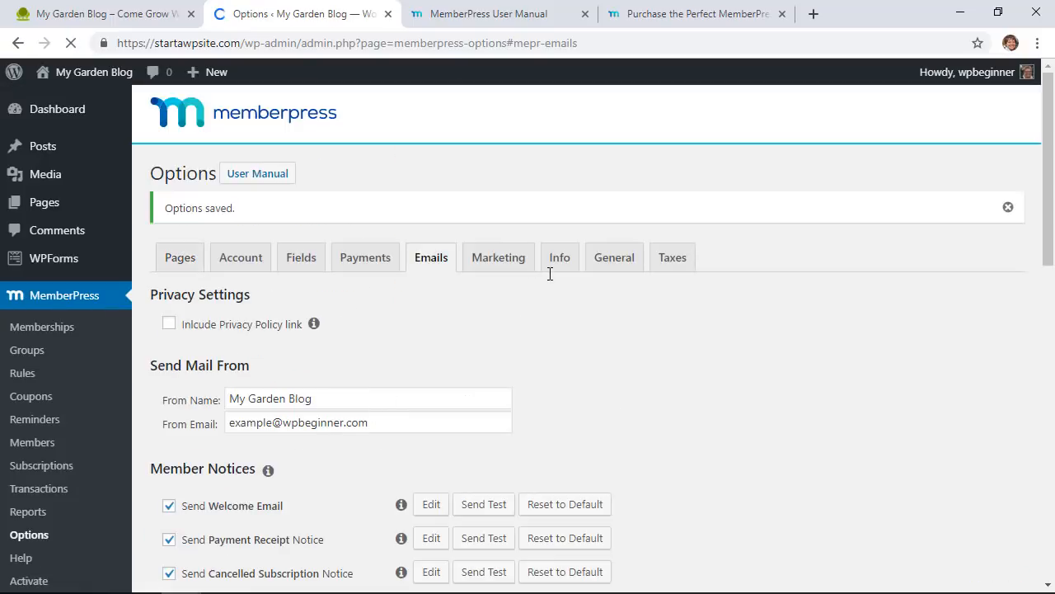
click(510, 272)
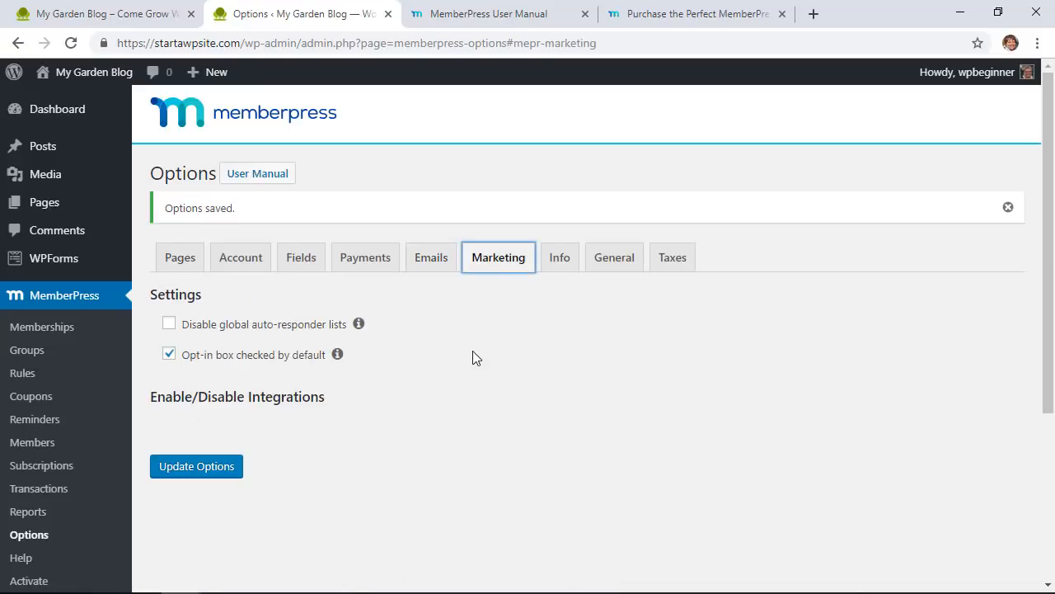
Step: Look over the Marketing options, then view the blank Merchant Business Address form under Info
scroll(470, 357, down, 1)
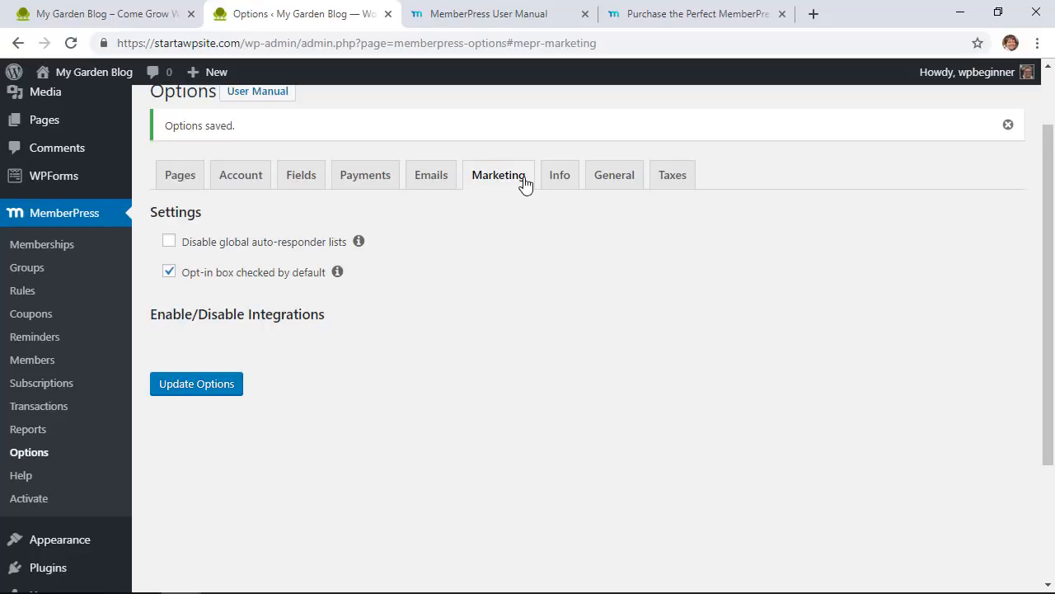
click(557, 184)
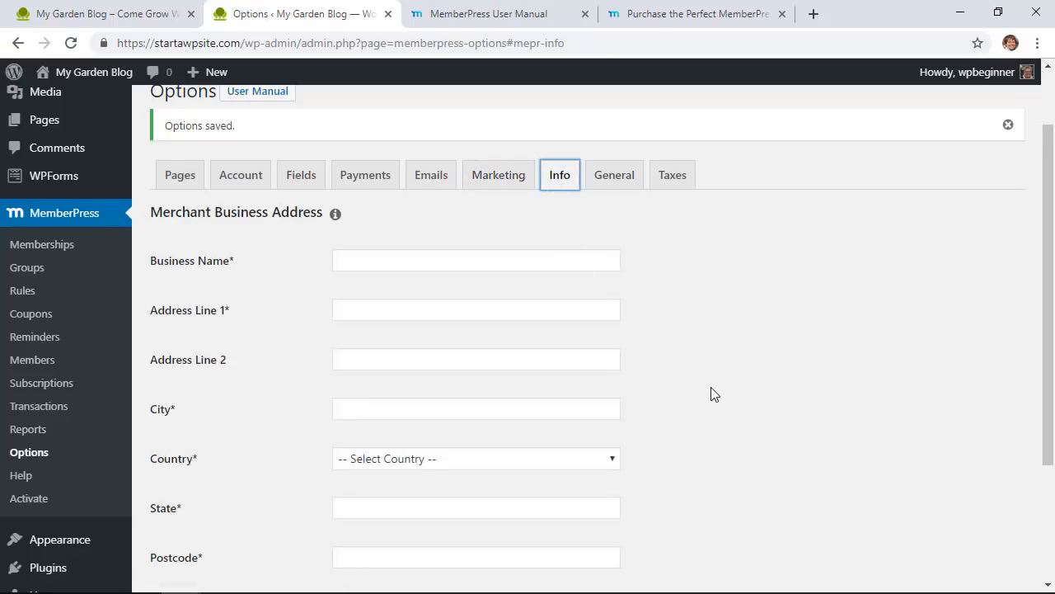
scroll(710, 387, down, 1)
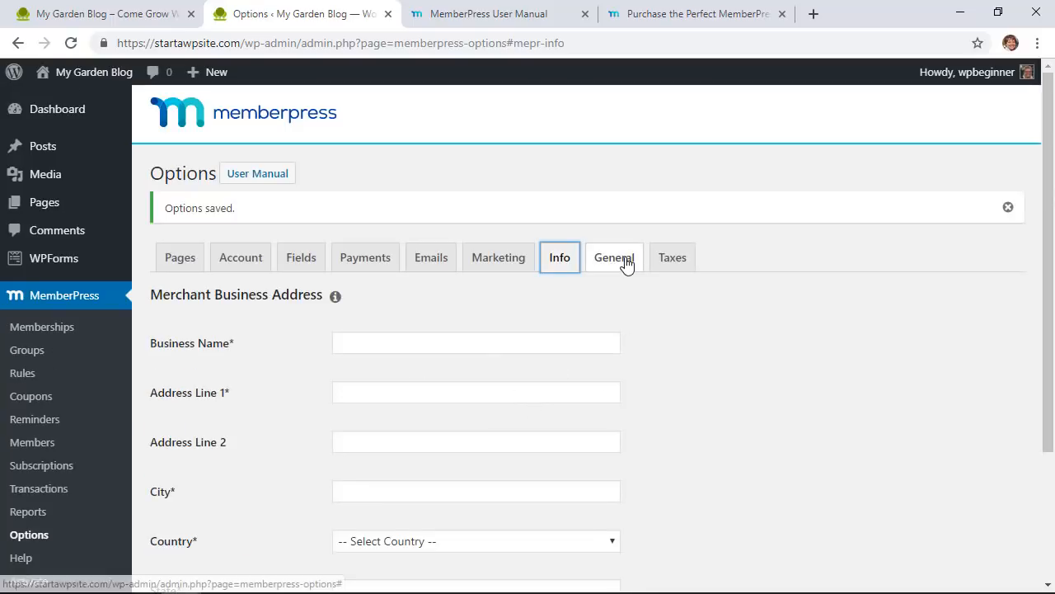
Step: In the General options, keep the language code US and the currency USD
click(624, 261)
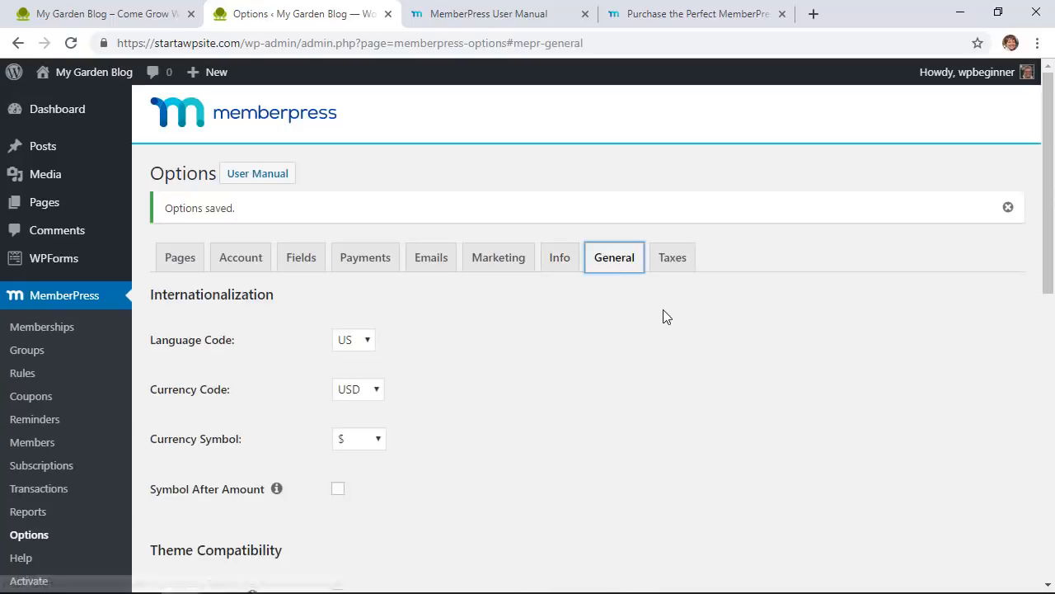
scroll(664, 310, down, 1)
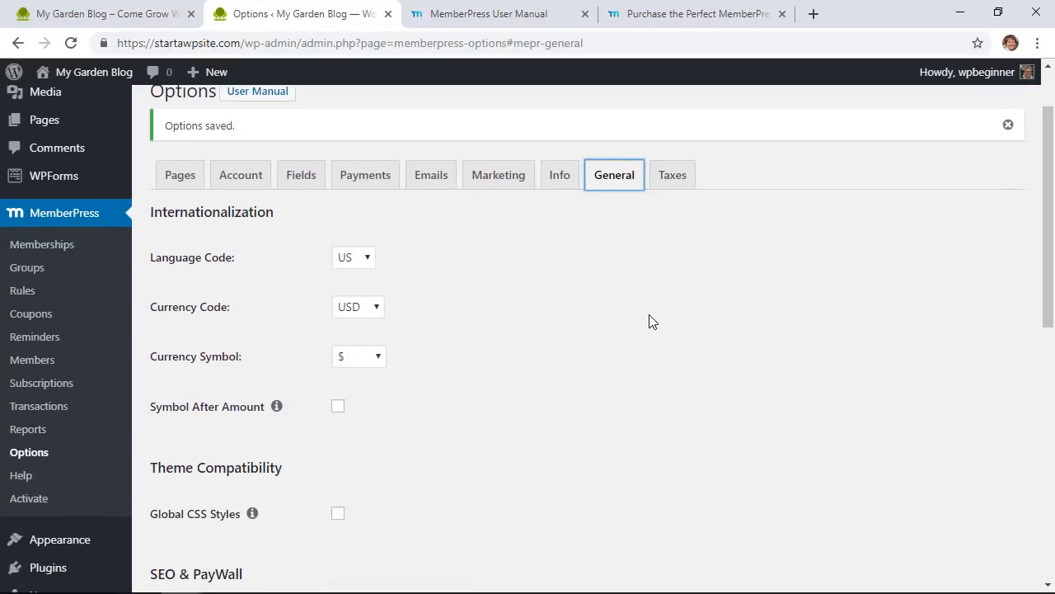
scroll(624, 323, down, 1)
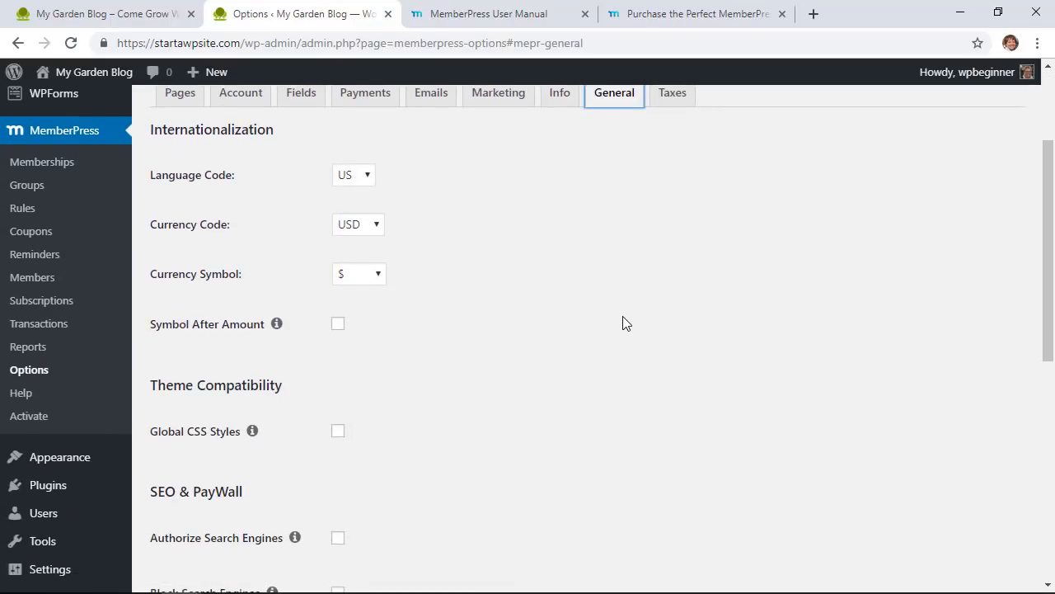
click(354, 177)
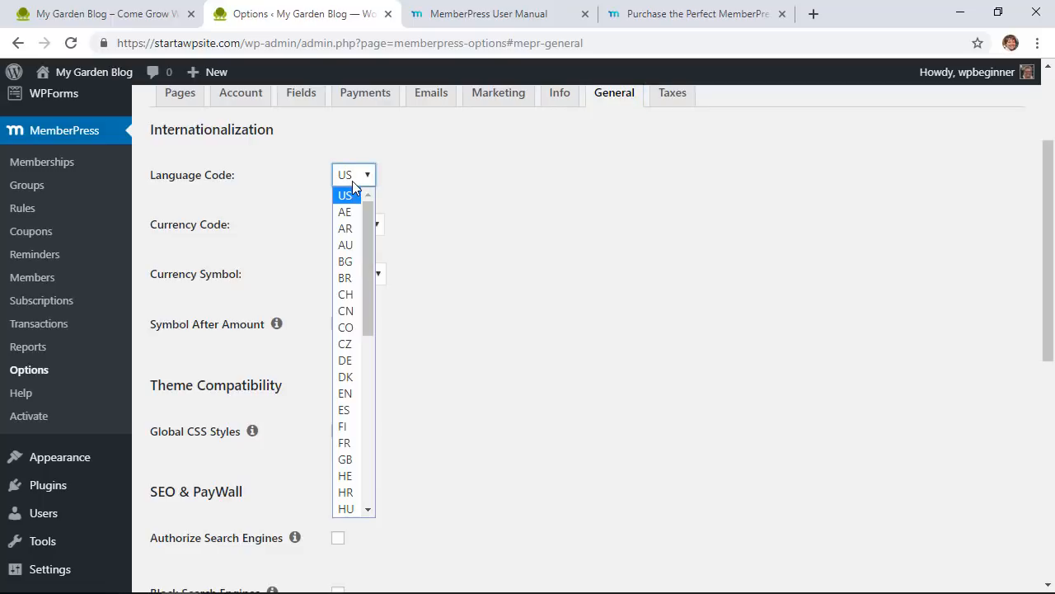
click(352, 180)
click(365, 224)
click(365, 225)
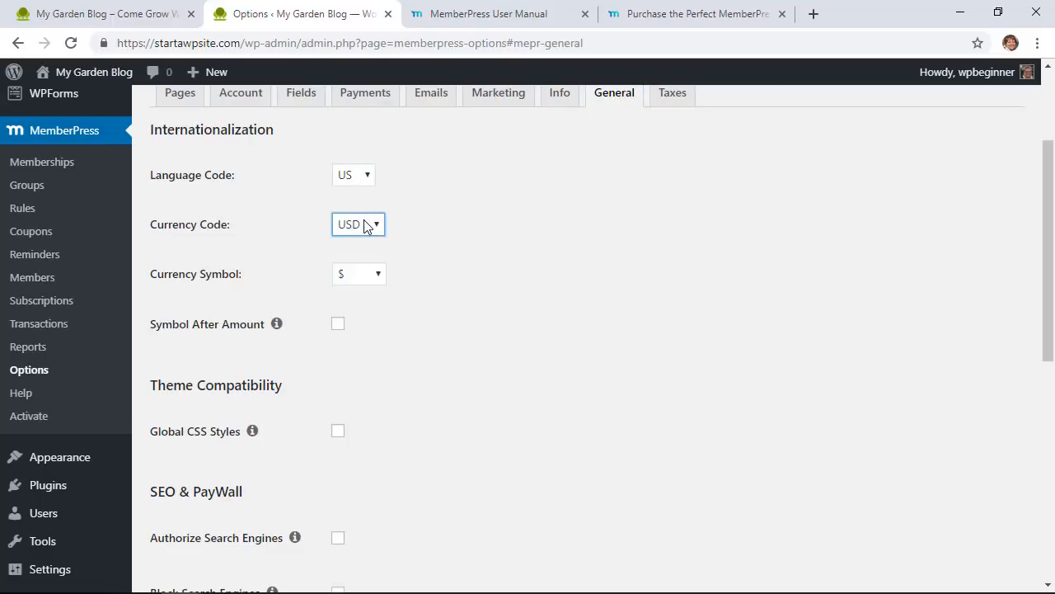
click(432, 231)
Step: Read and dismiss the Enable PayWall explanation, then view the Taxes settings with calculations off
scroll(388, 250, down, 3)
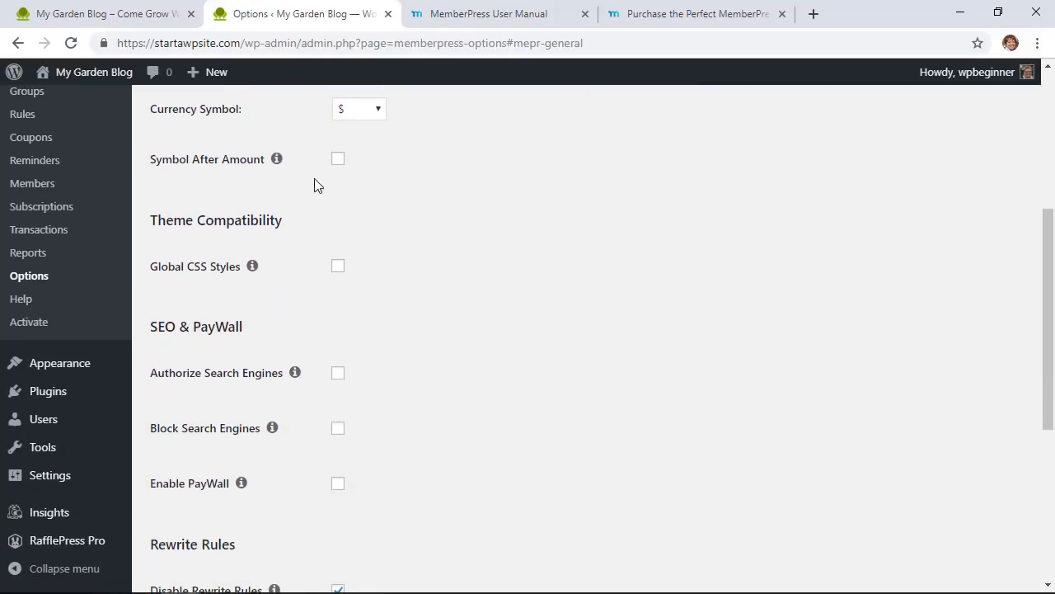
scroll(394, 264, down, 1)
scroll(395, 261, down, 1)
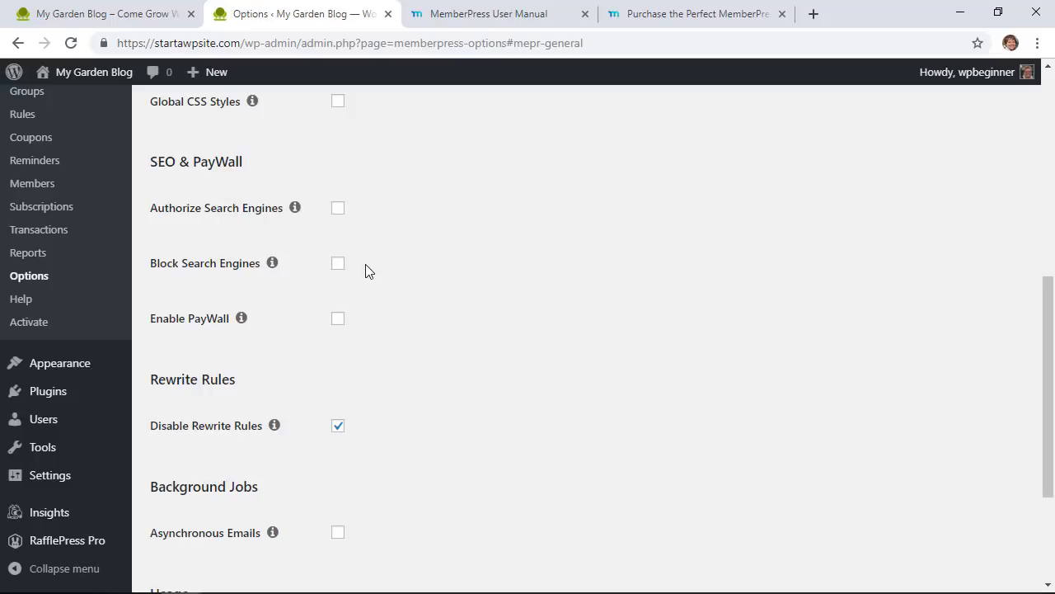
click(240, 318)
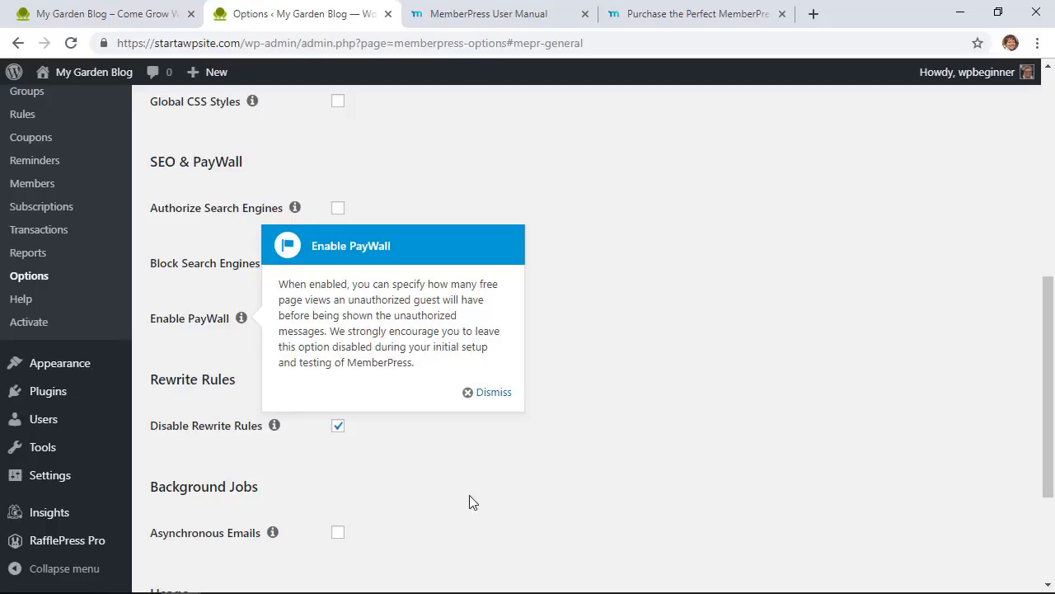
scroll(594, 445, down, 2)
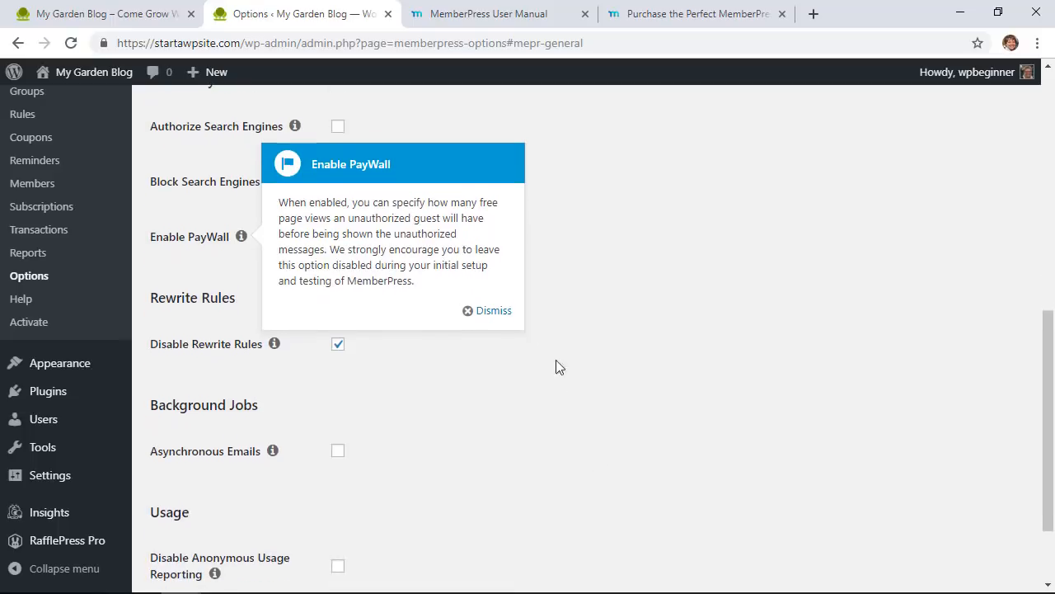
click(494, 311)
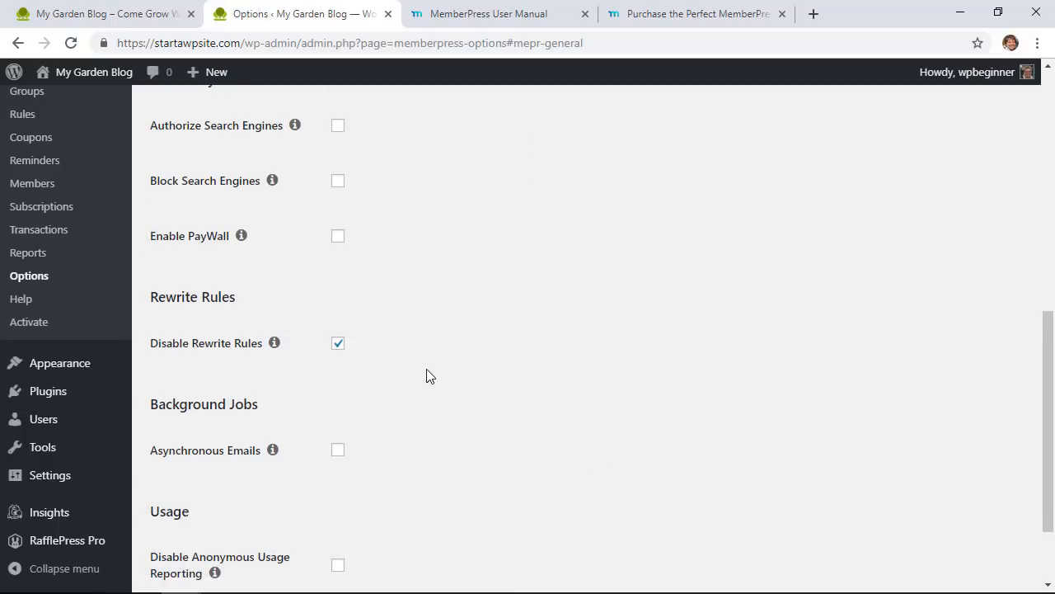
scroll(426, 376, down, 2)
scroll(426, 376, up, 1)
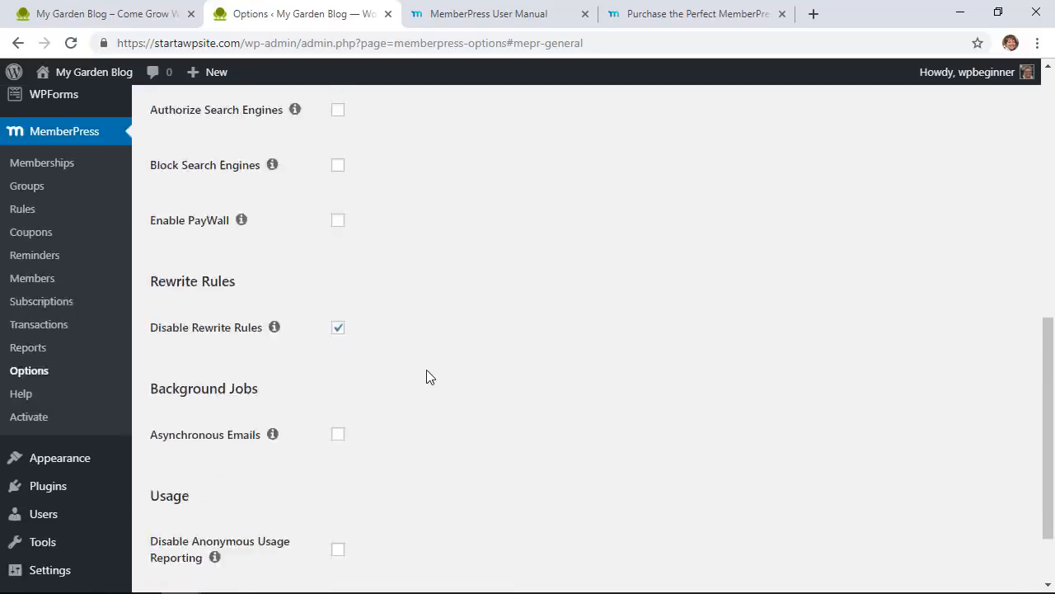
scroll(427, 377, up, 7)
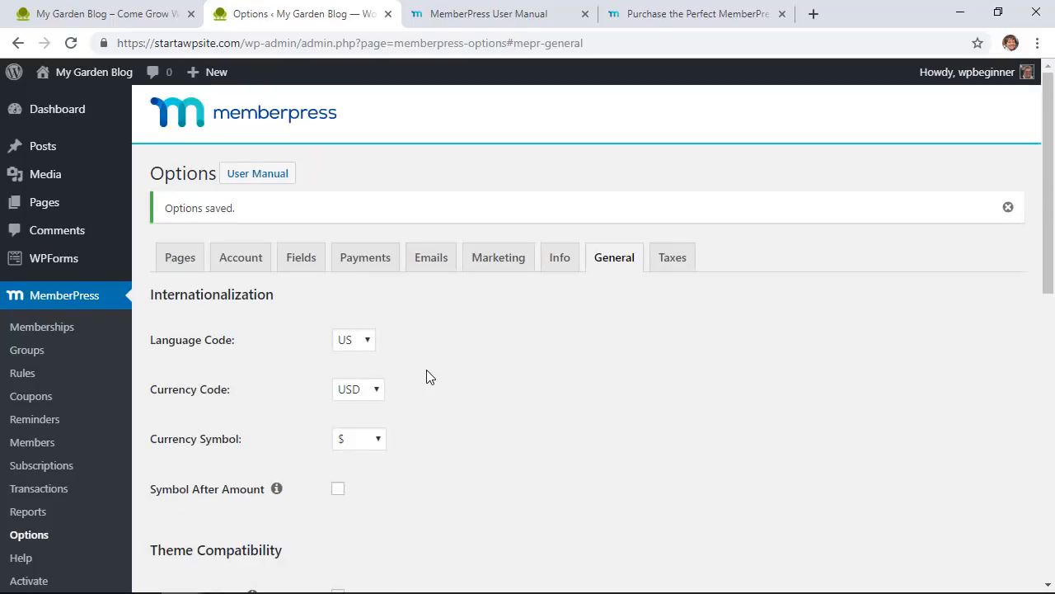
click(656, 265)
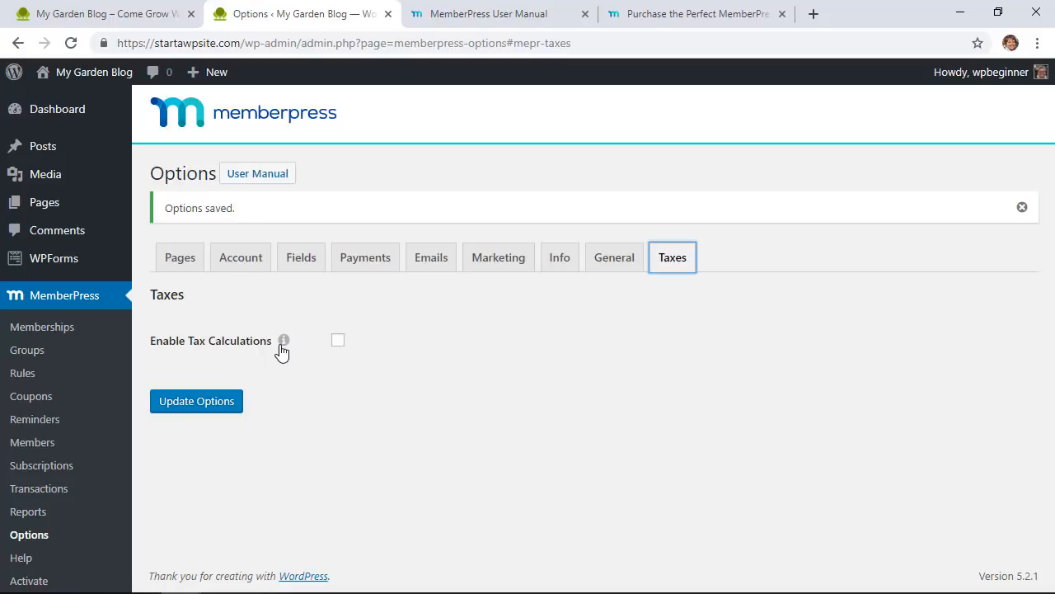
Step: Save the MemberPress options and open the empty Memberships list
click(210, 409)
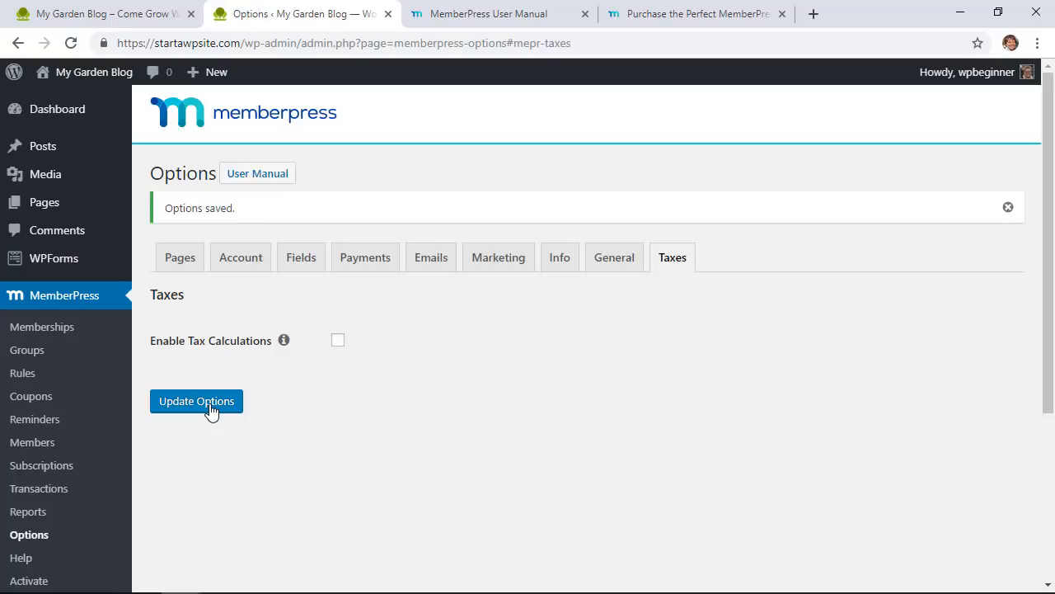
click(71, 330)
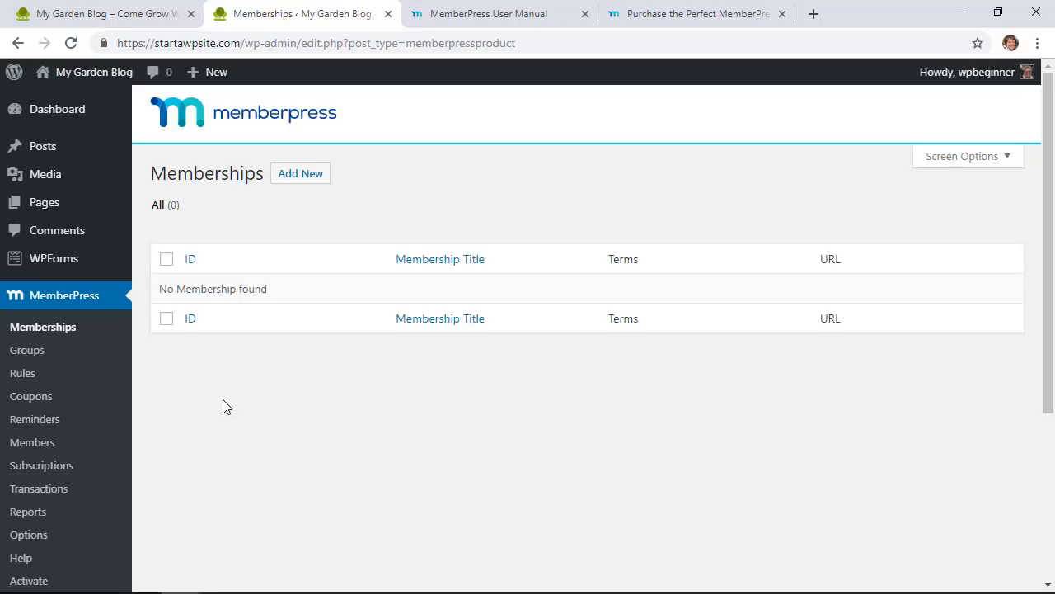
Step: Start a new membership titled 'Ultimate Gardener's Membership'
click(306, 187)
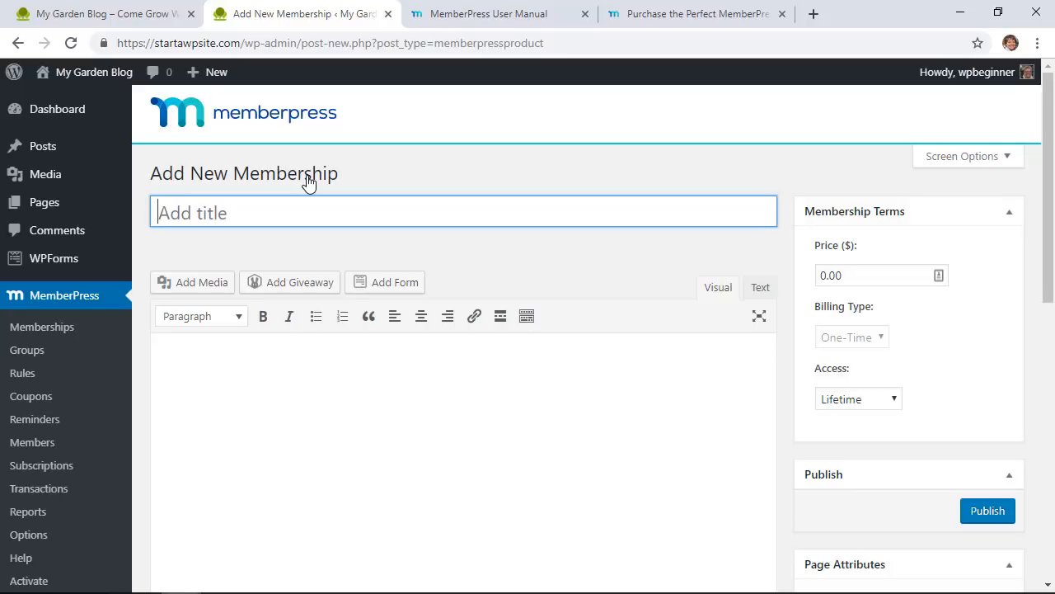
click(128, 25)
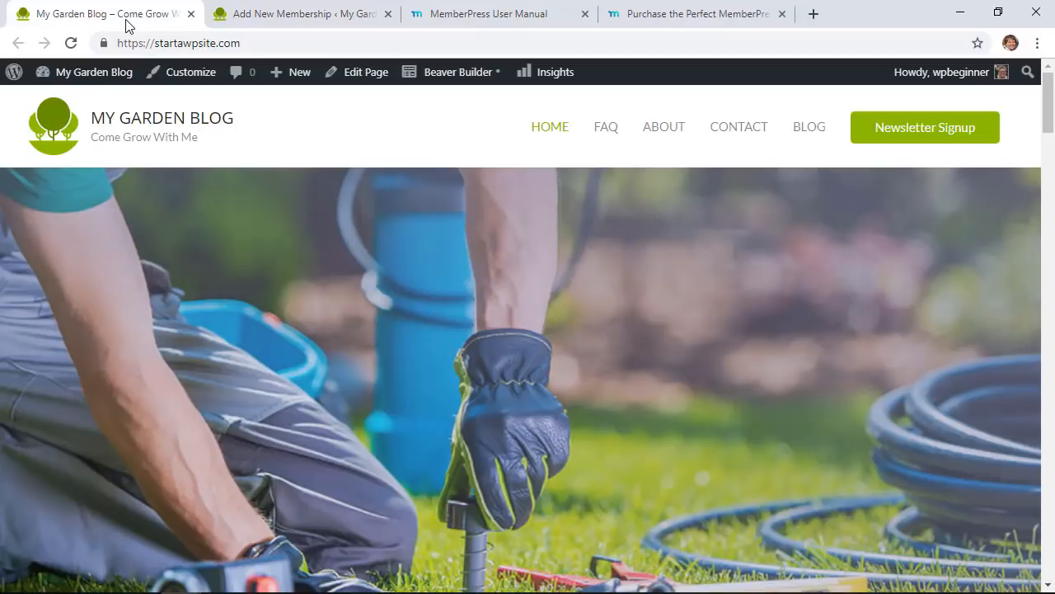
click(299, 17)
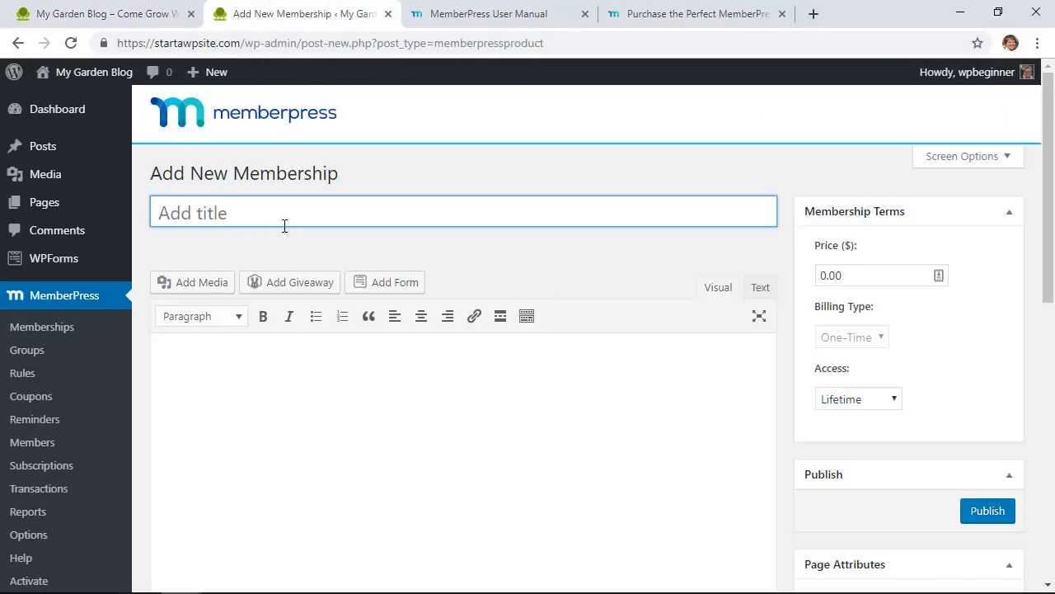
text(Ultimate Gardern)
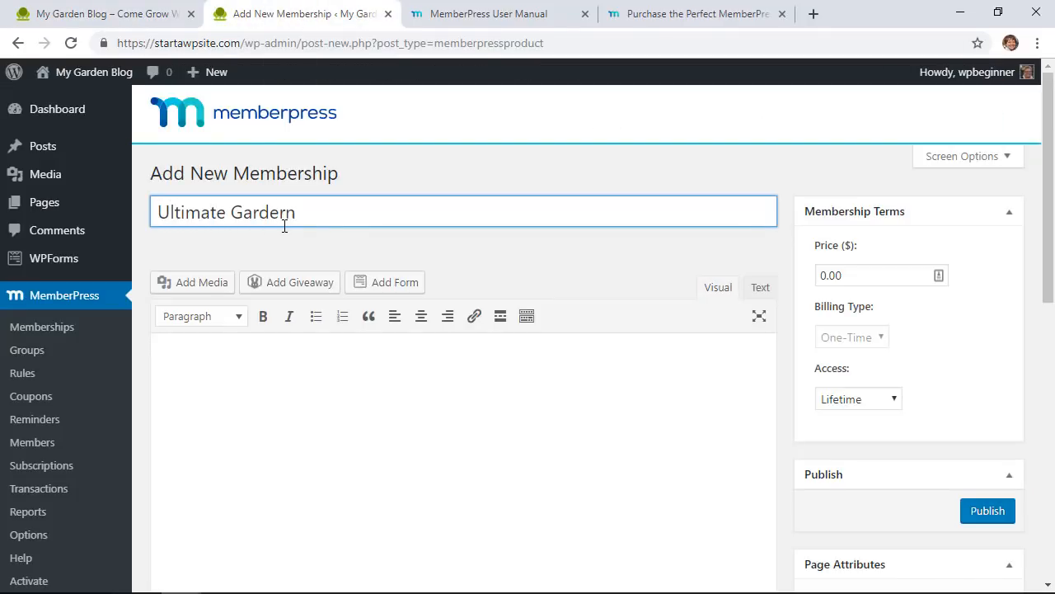
key(BackSpace)
key(BackSpace)
text(ner's Membership)
Step: Insert a gardener photo into the membership description
click(290, 381)
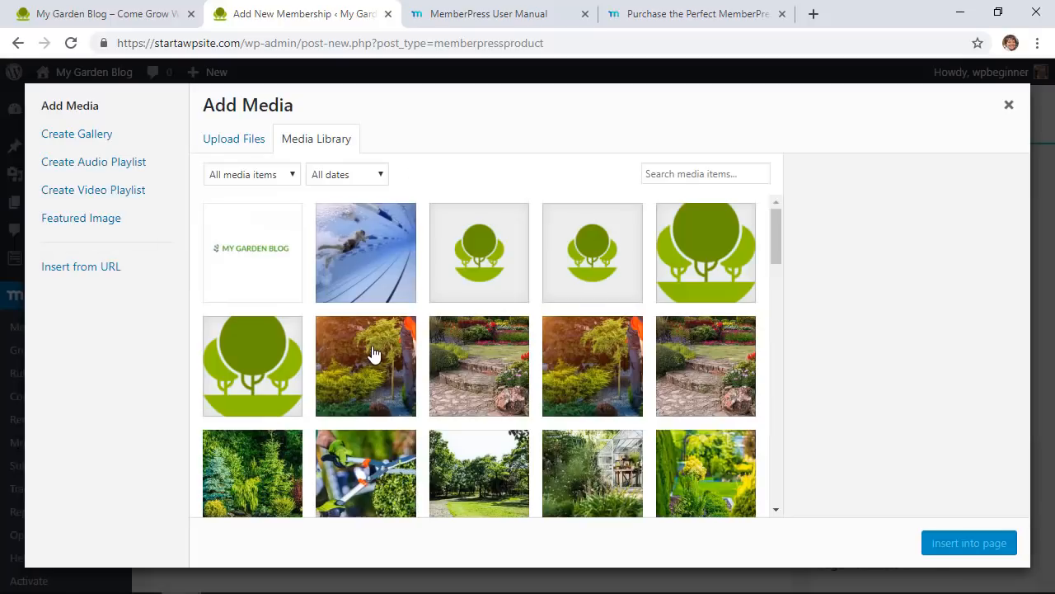
click(372, 354)
click(985, 546)
scroll(513, 358, up, 3)
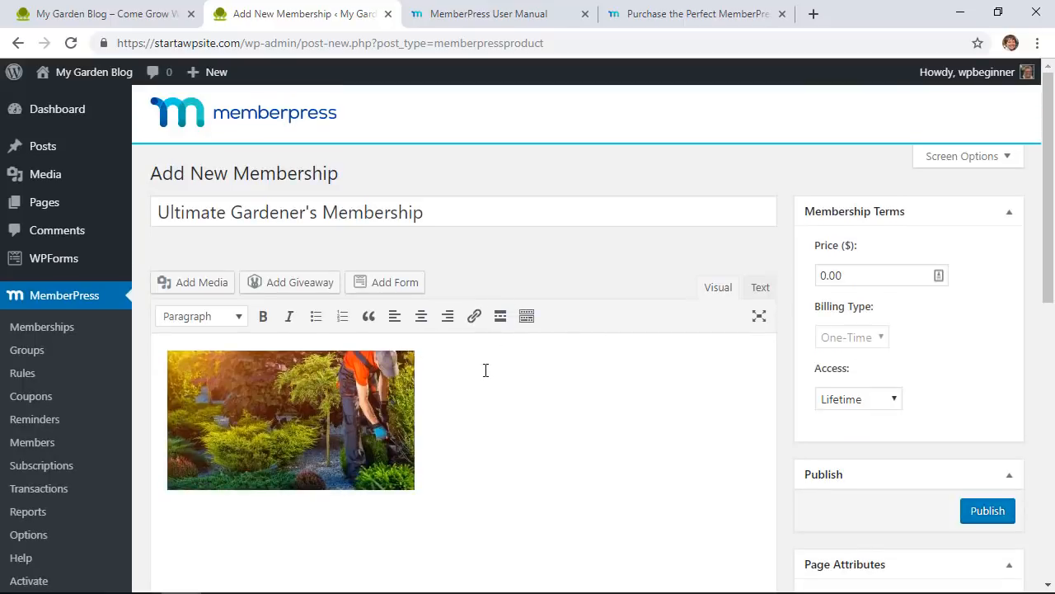
Step: Add 'Get access to premium content on how to grow your garden for the best vegetables and fruits.' above the image
key(Return)
key(Up)
text(Get access to )
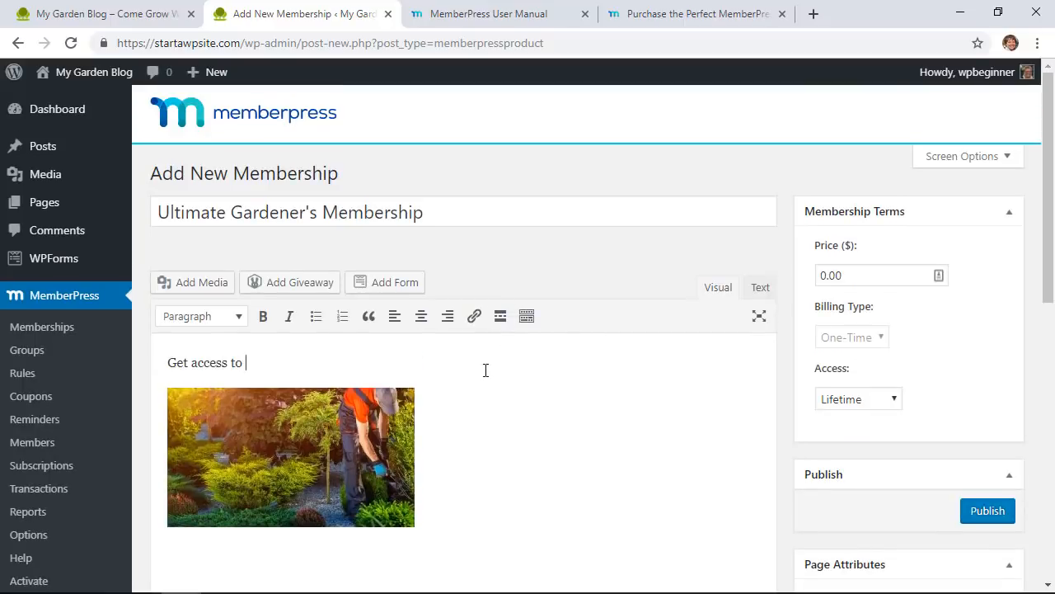
text(premium content on how t)
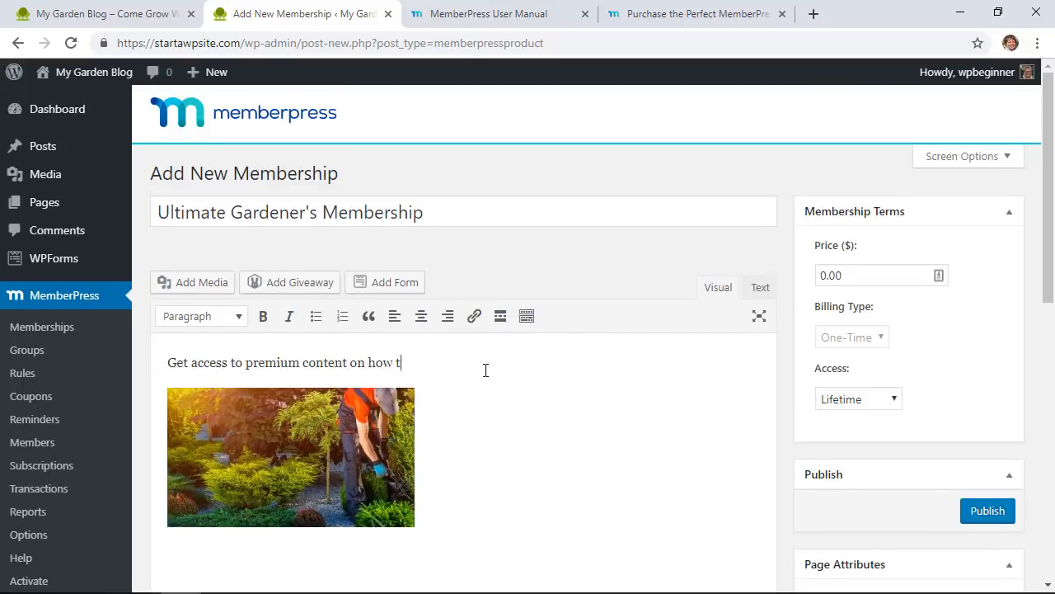
text(o grow your garden for the best ve)
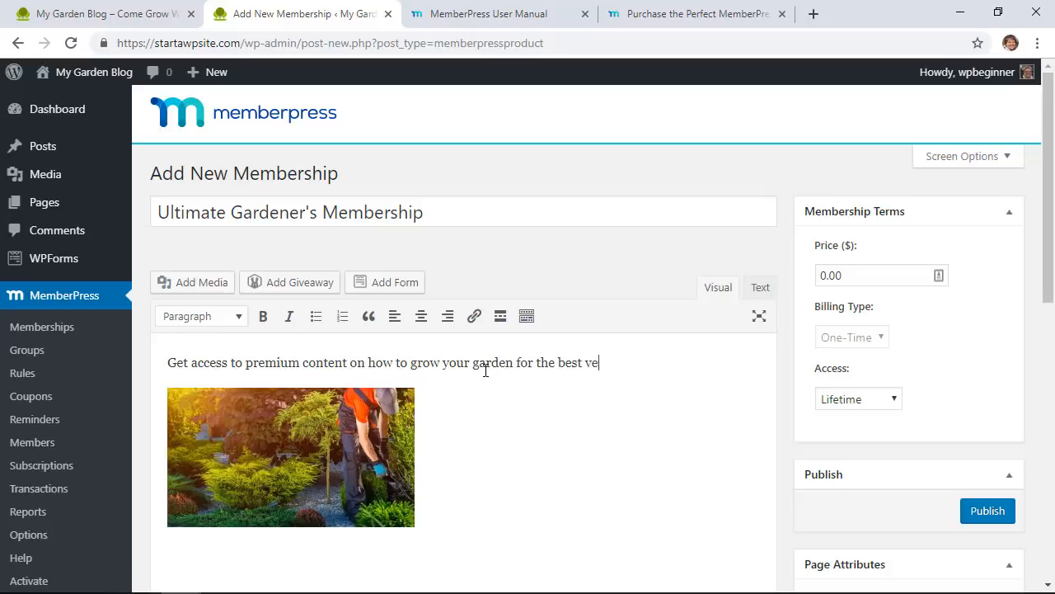
text(getables and fruits.)
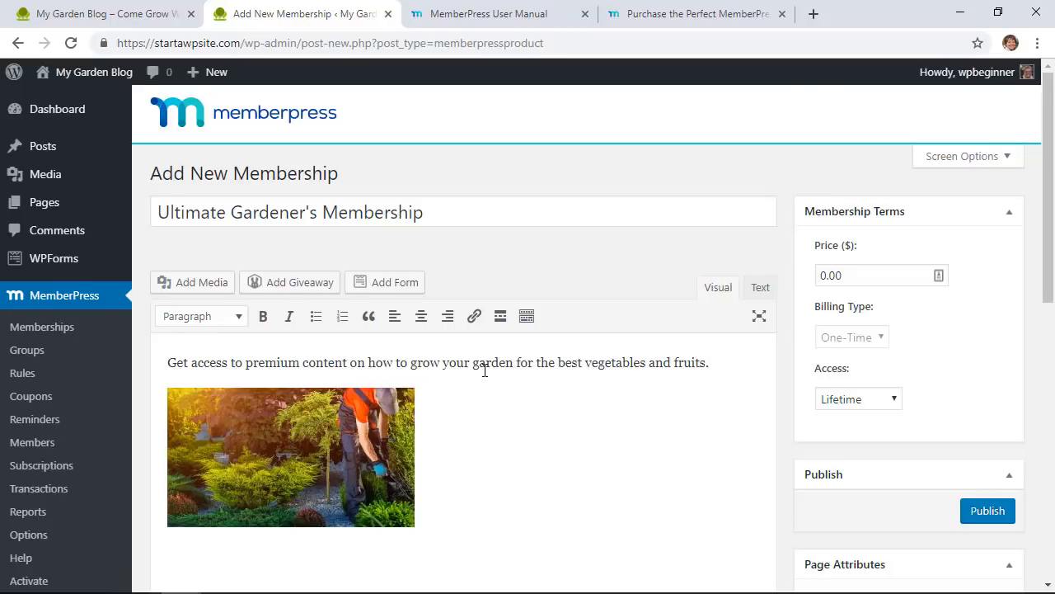
scroll(485, 371, down, 2)
scroll(486, 424, up, 2)
double_click(863, 269)
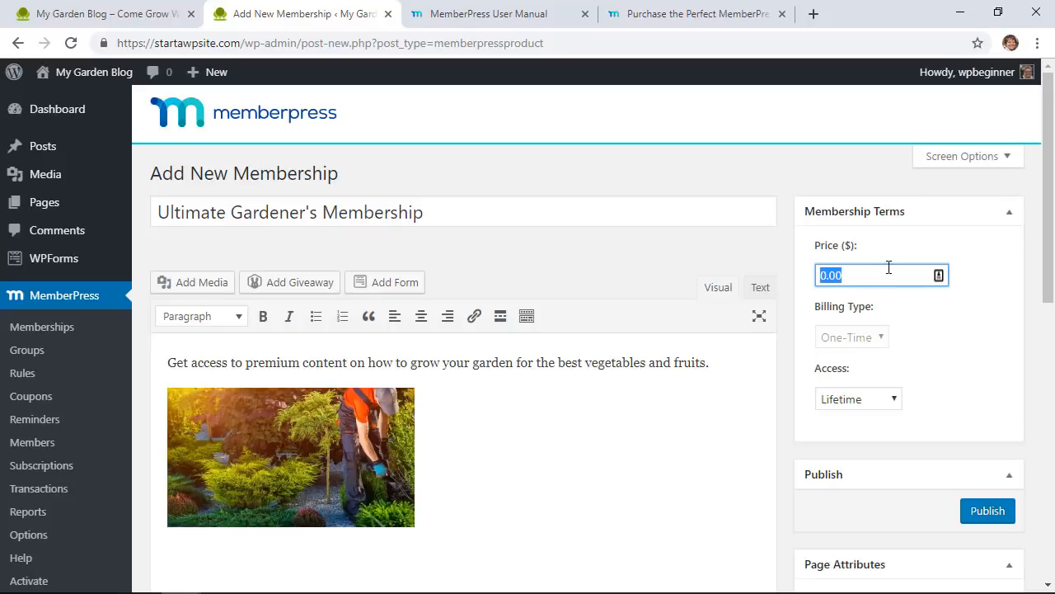
Step: Set the membership price to 99, billed yearly as a recurring payment
text(99)
click(931, 318)
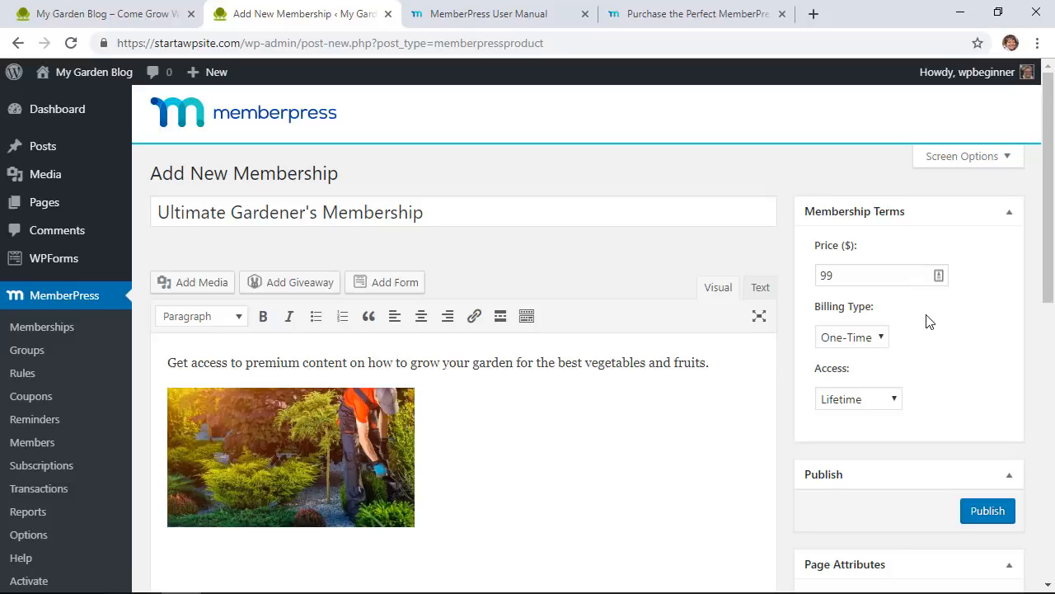
click(852, 345)
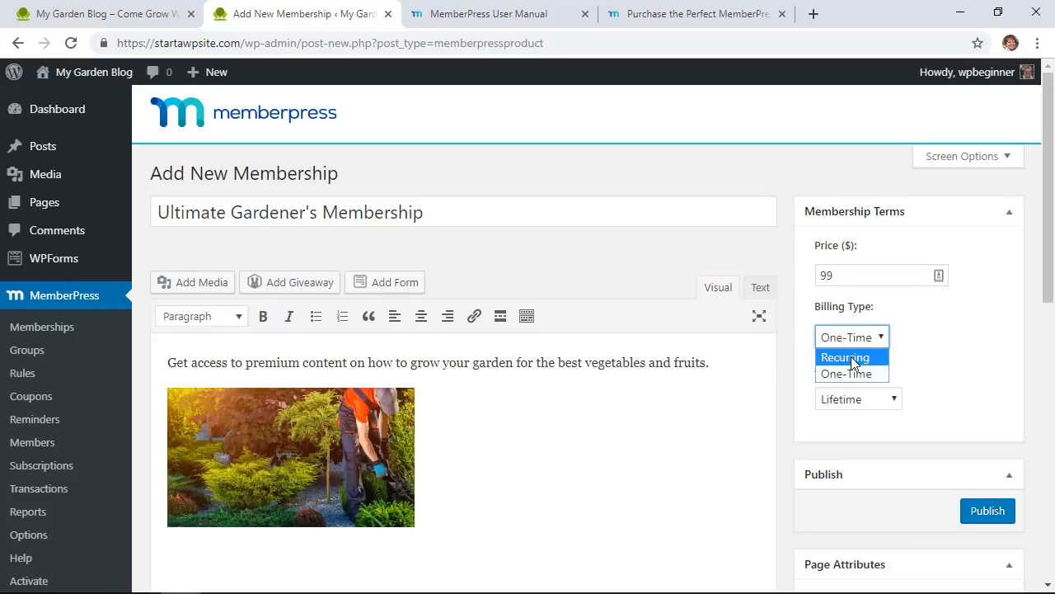
click(852, 360)
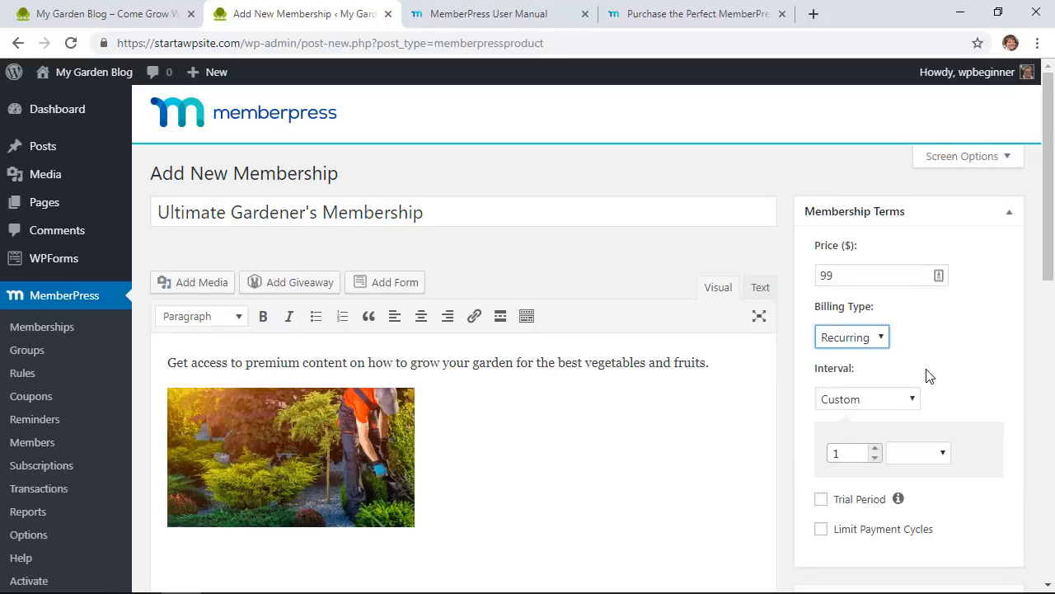
scroll(926, 376, down, 1)
click(879, 328)
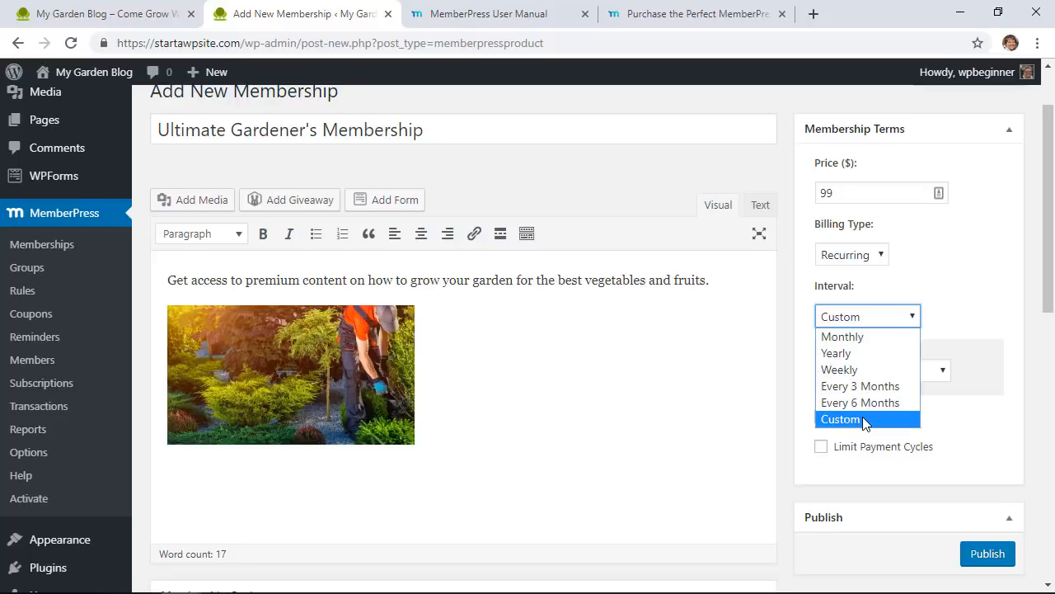
click(862, 351)
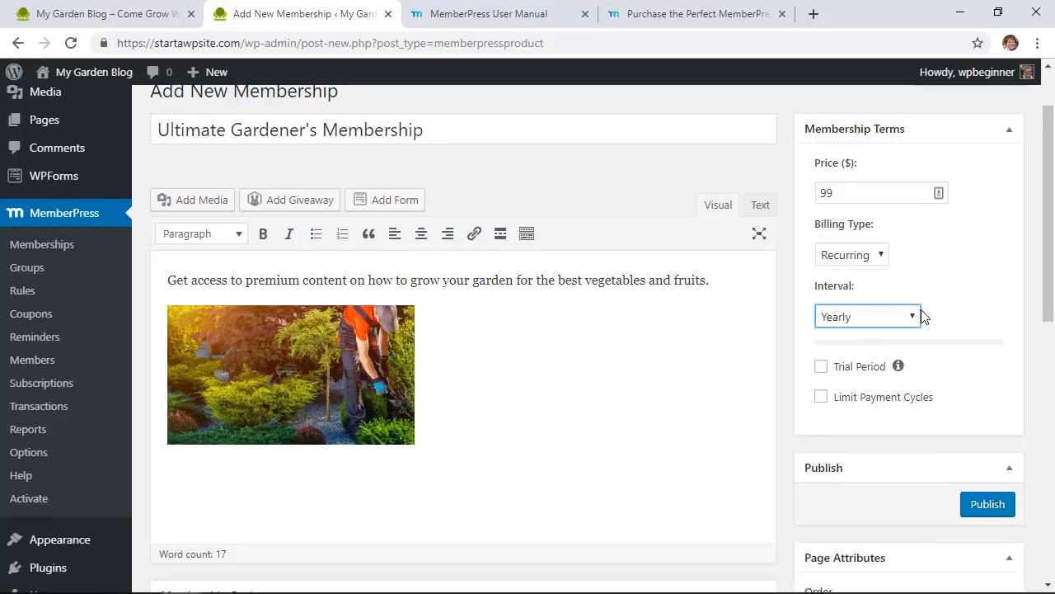
Step: Enable a 7-day trial period, leaving the trial amount at $0.00
click(955, 287)
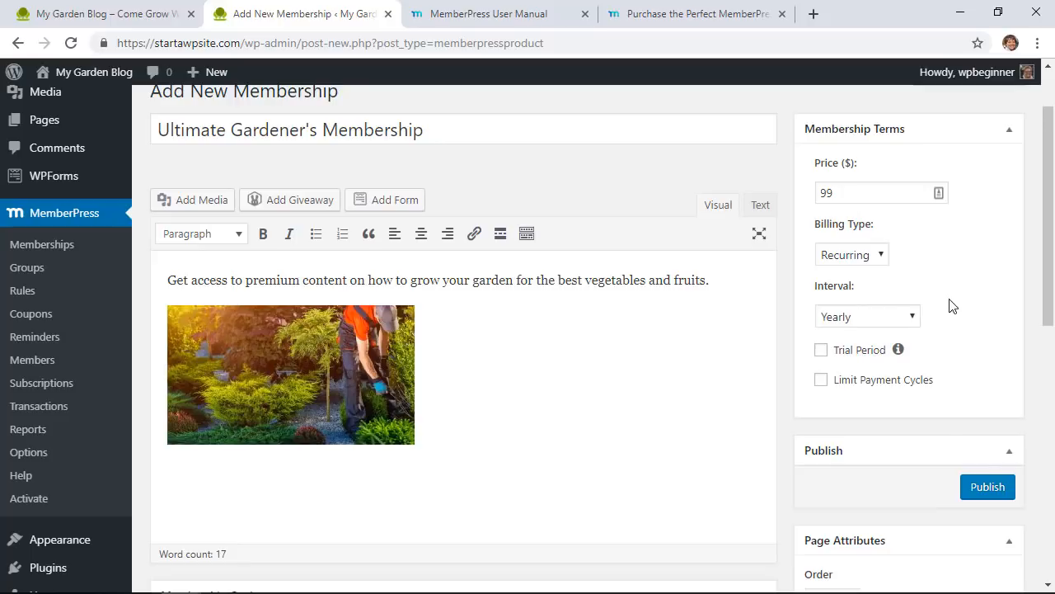
click(820, 351)
click(875, 420)
click(875, 420)
click(875, 420)
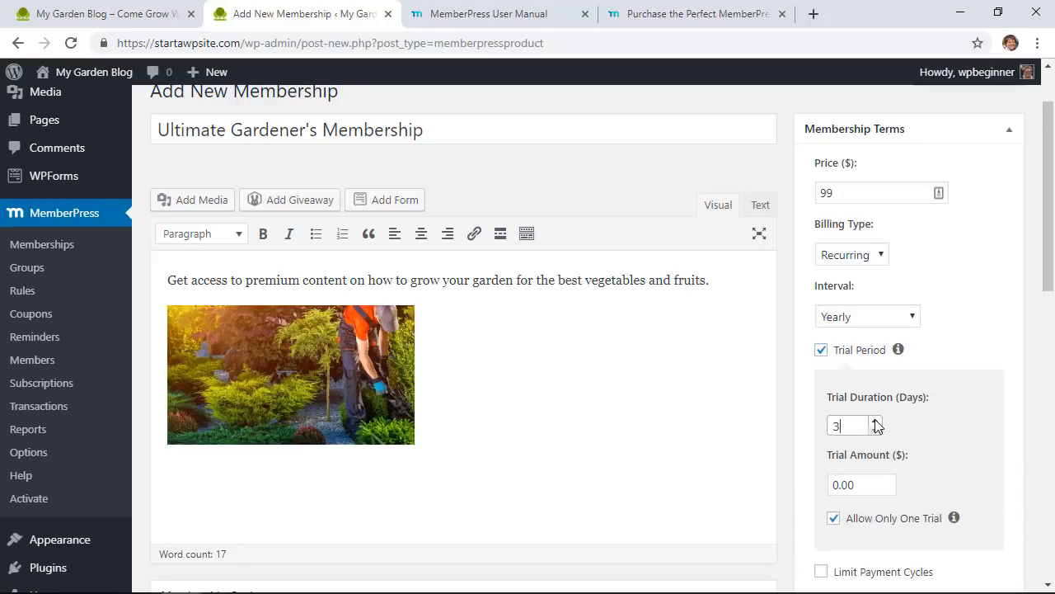
click(875, 420)
click(874, 421)
click(875, 420)
click(874, 421)
scroll(932, 375, down, 1)
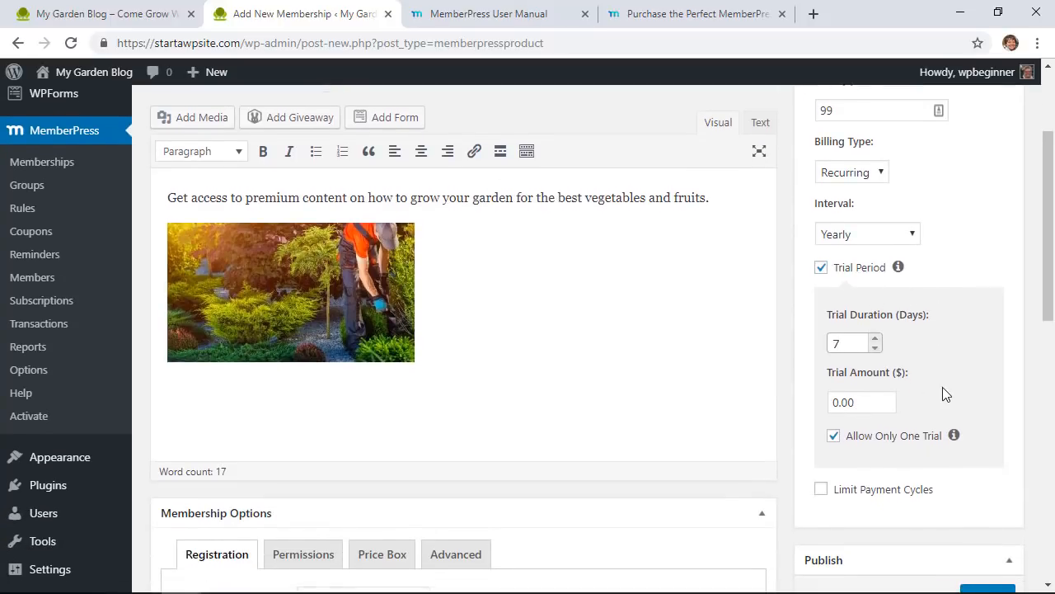
scroll(945, 393, down, 1)
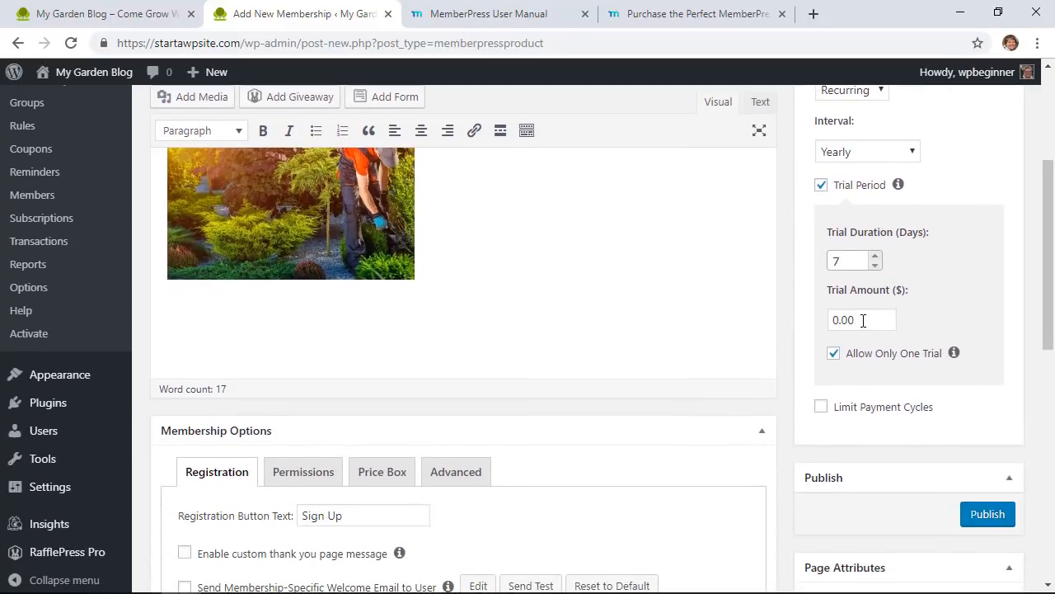
drag(863, 321, 779, 335)
click(770, 330)
drag(852, 316, 821, 317)
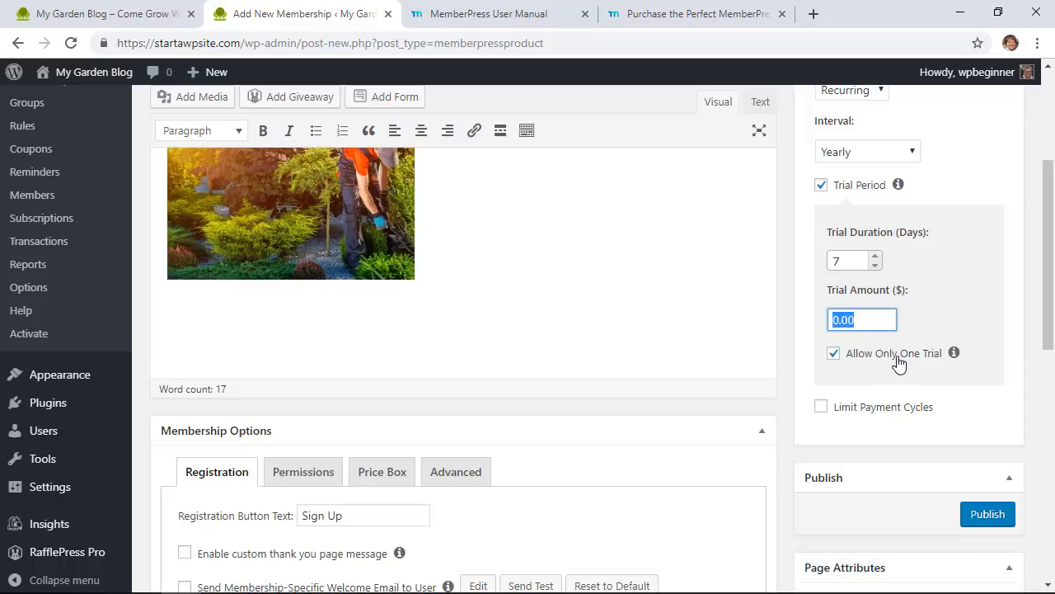
scroll(899, 364, down, 1)
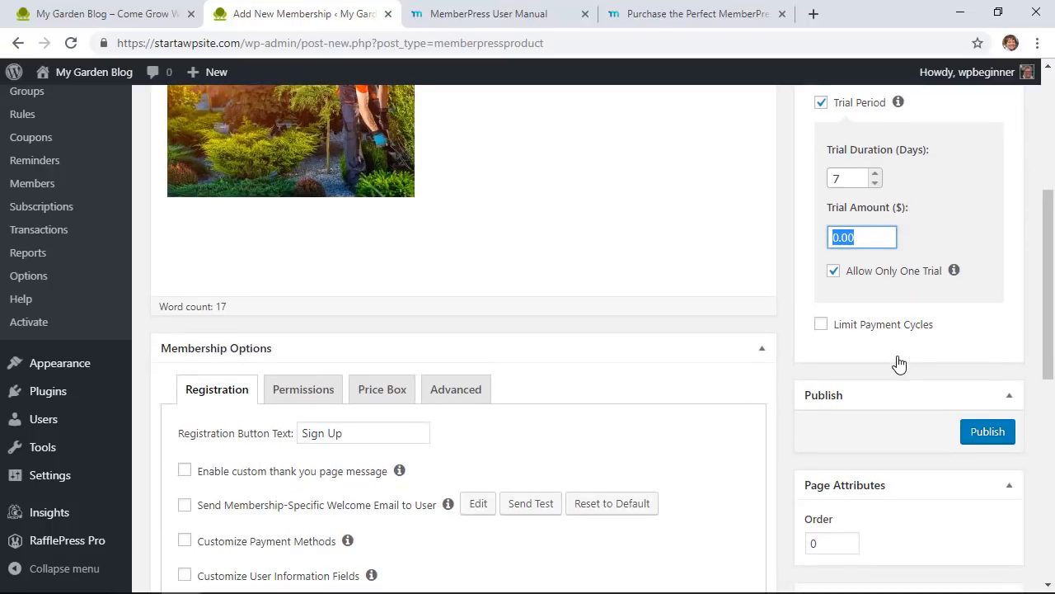
scroll(735, 343, down, 2)
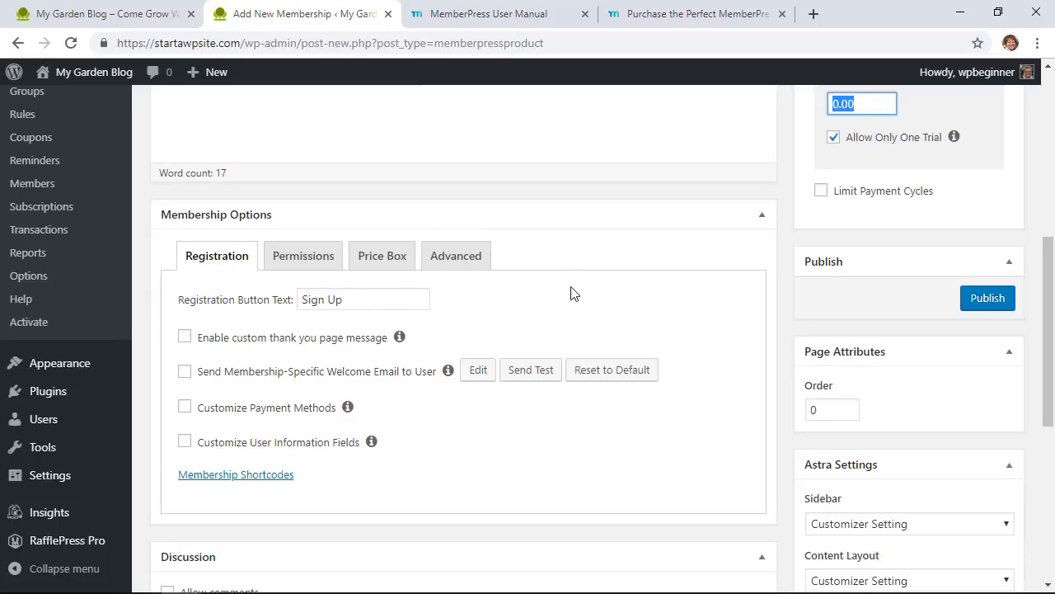
scroll(566, 287, down, 1)
scroll(563, 285, down, 1)
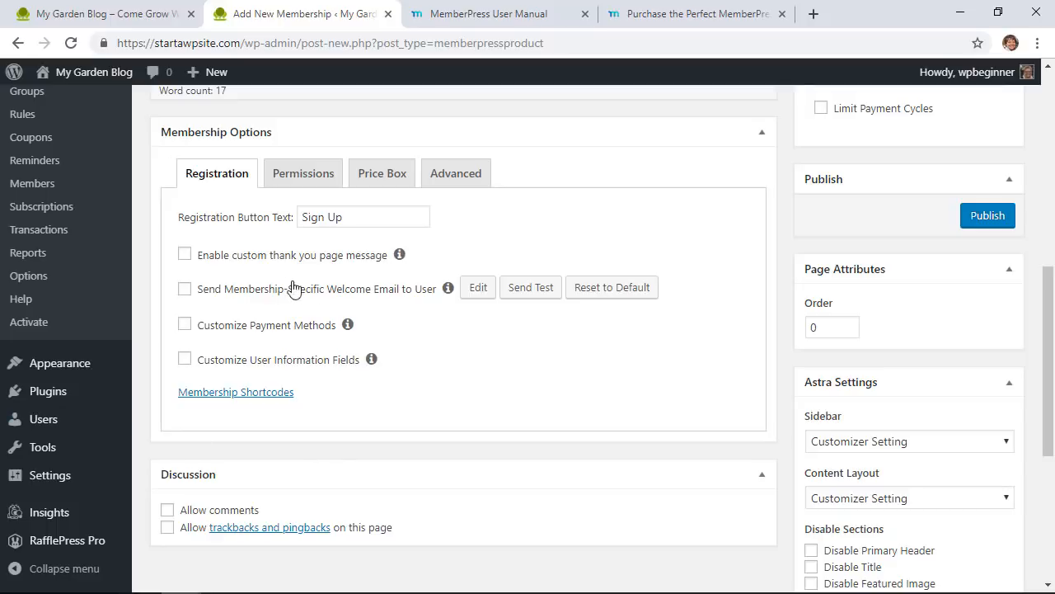
Step: Try the thank-you, welcome email, payment method and user info options, leaving all unchecked
click(185, 255)
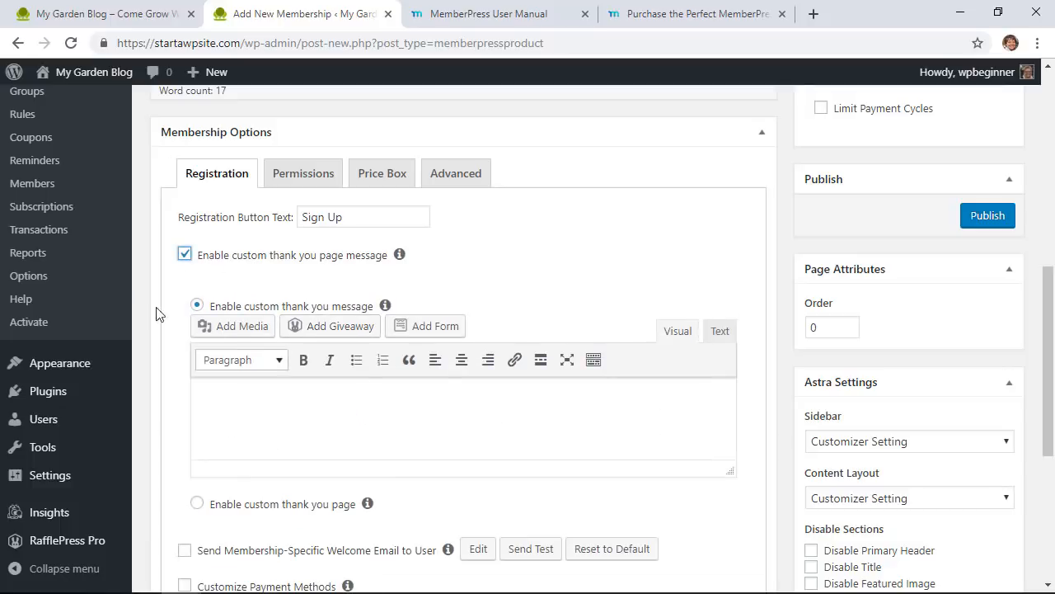
click(184, 256)
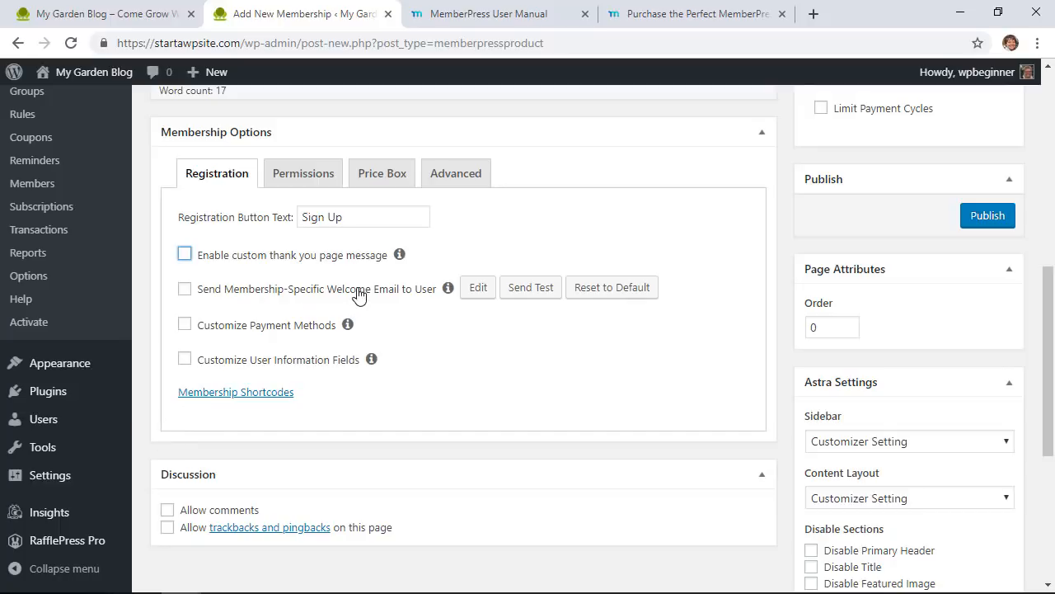
click(188, 290)
click(188, 290)
click(185, 327)
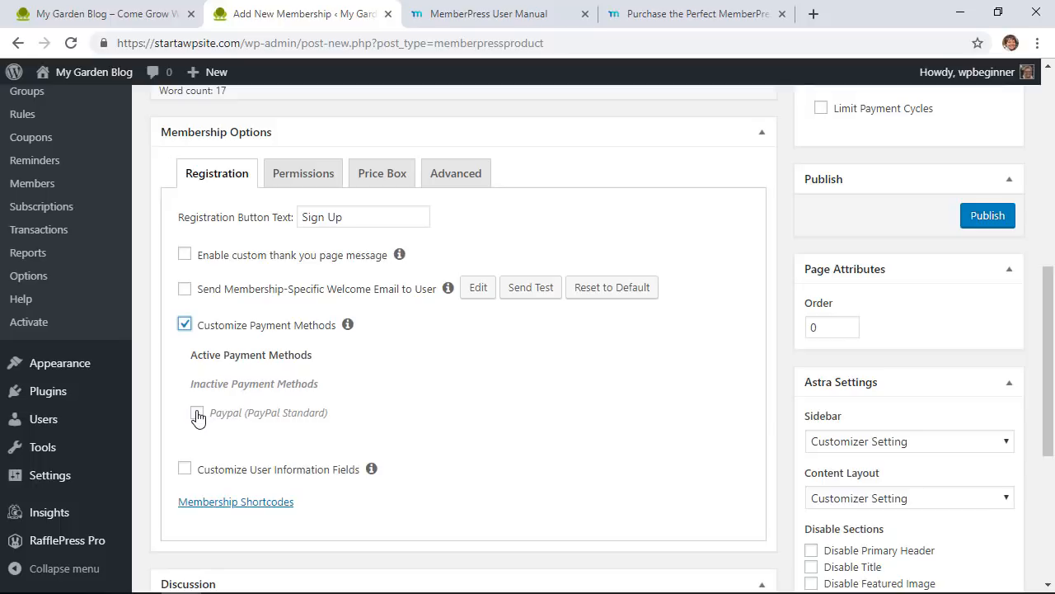
click(187, 328)
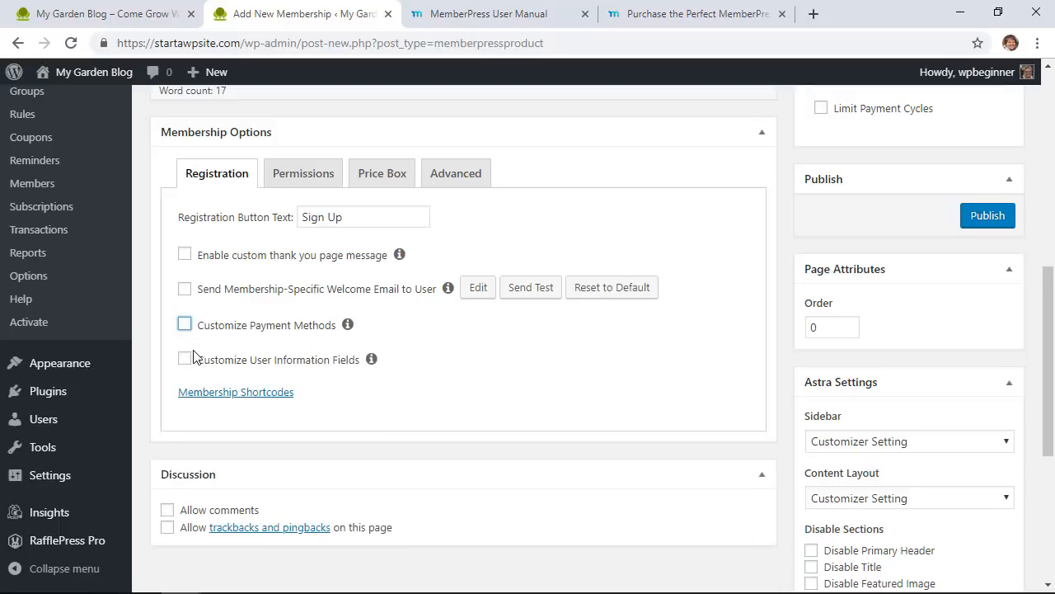
click(185, 361)
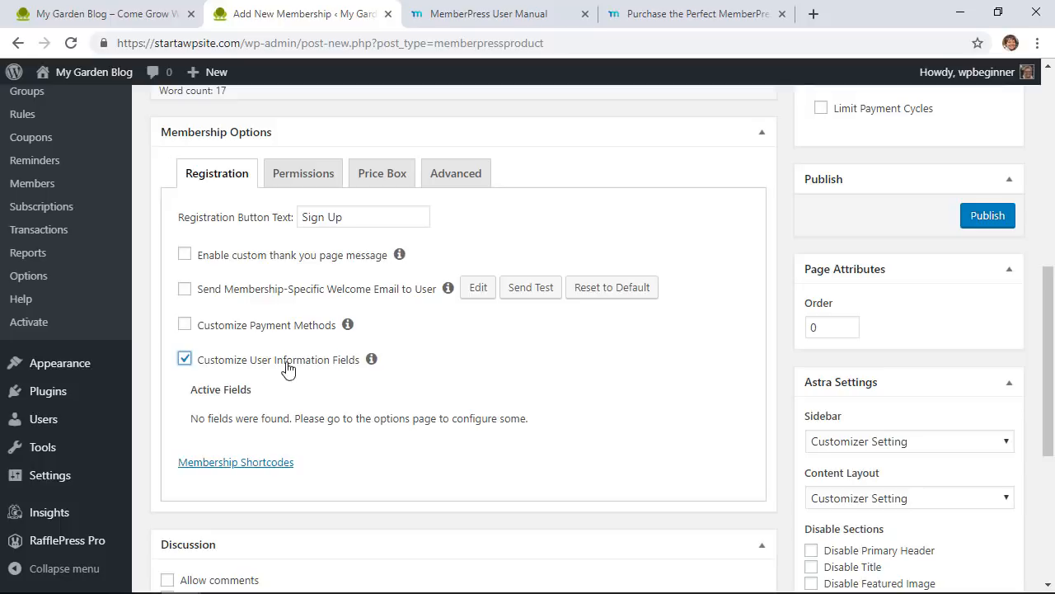
click(185, 359)
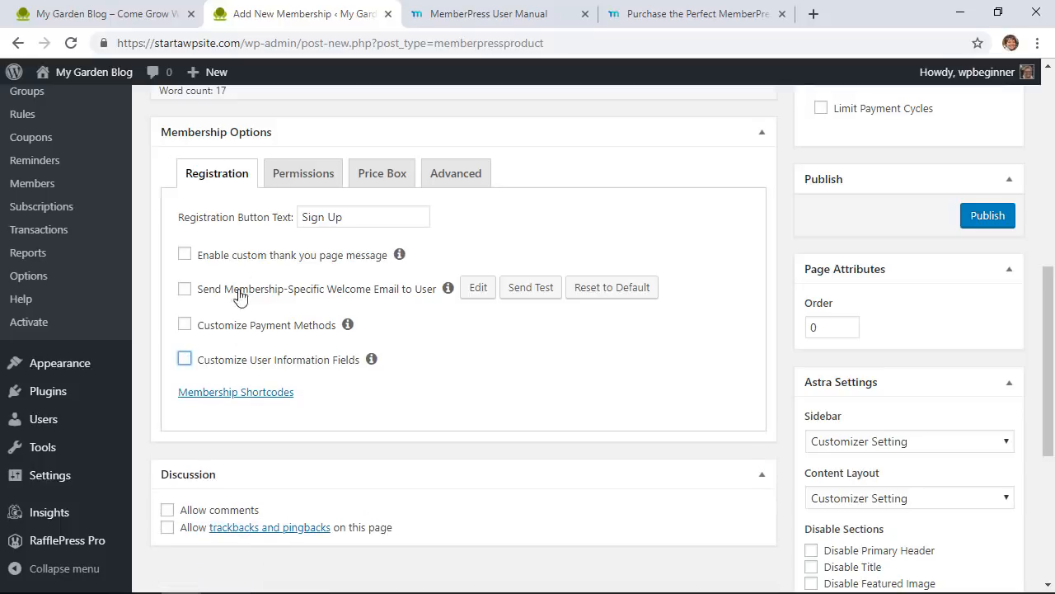
Step: Keep membership purchases allowed for Everyone and bring up the Price Box settings
click(292, 186)
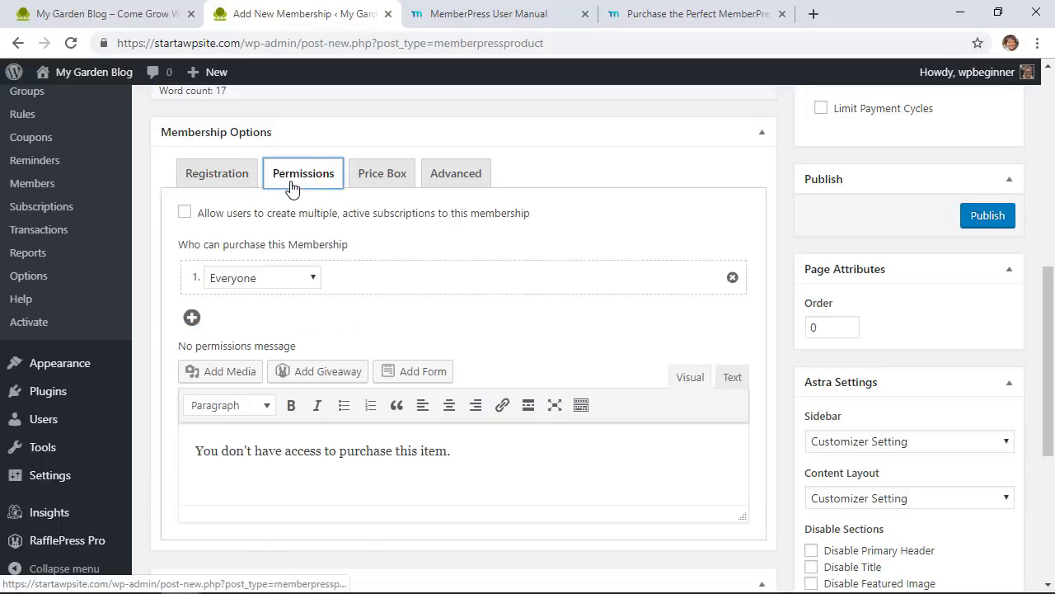
click(314, 279)
click(314, 279)
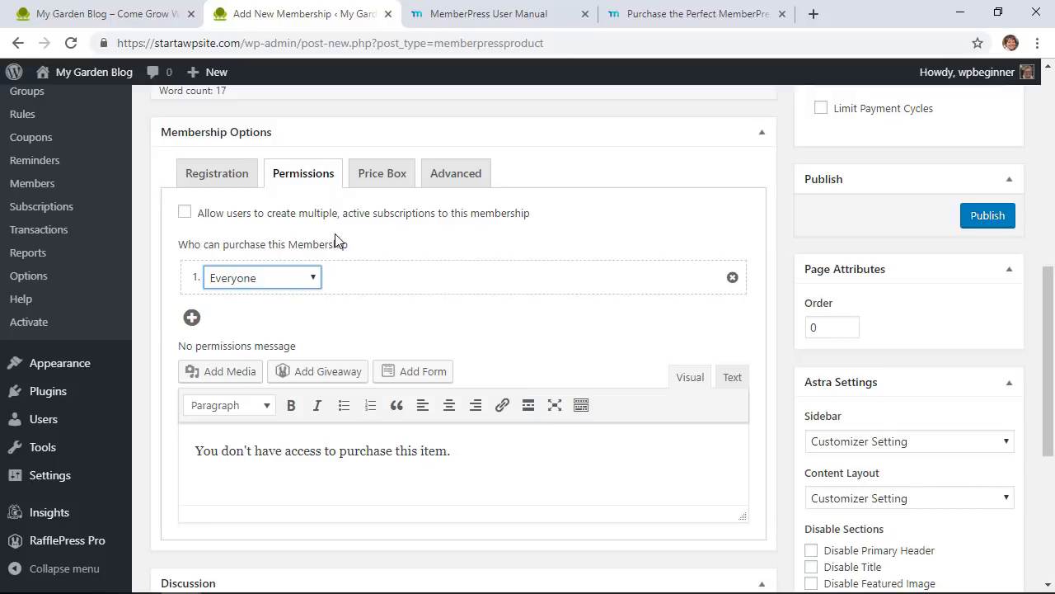
click(385, 182)
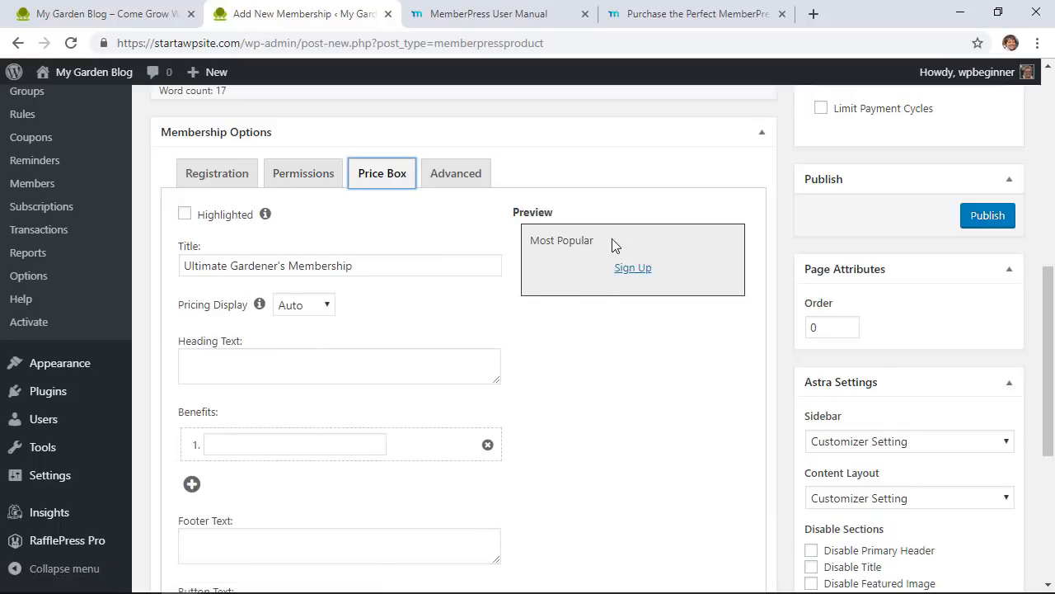
Step: Mark the price box as highlighted and keep the pricing display on Auto
click(185, 214)
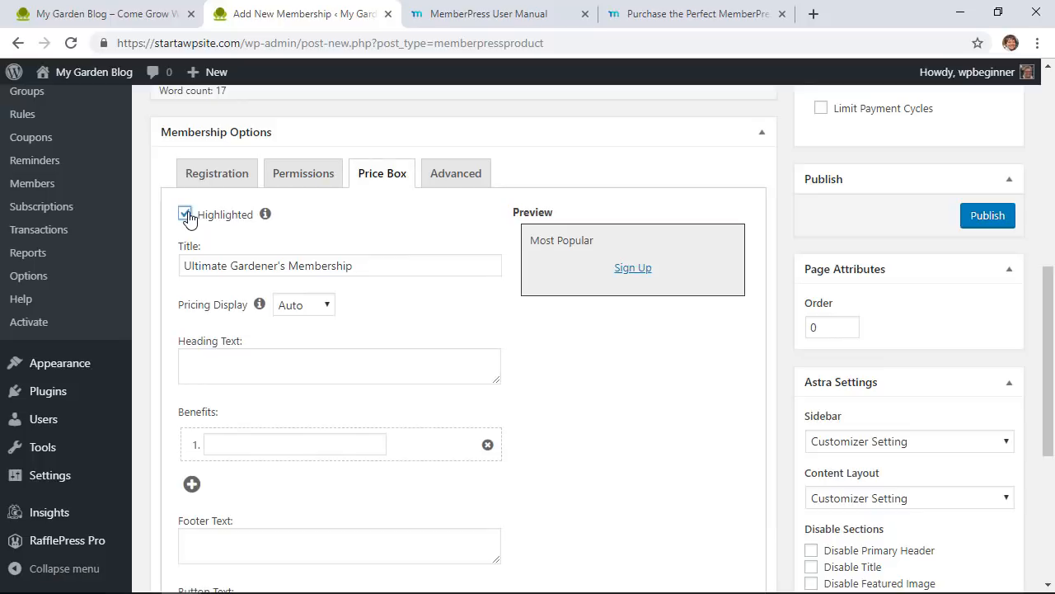
click(310, 307)
click(310, 306)
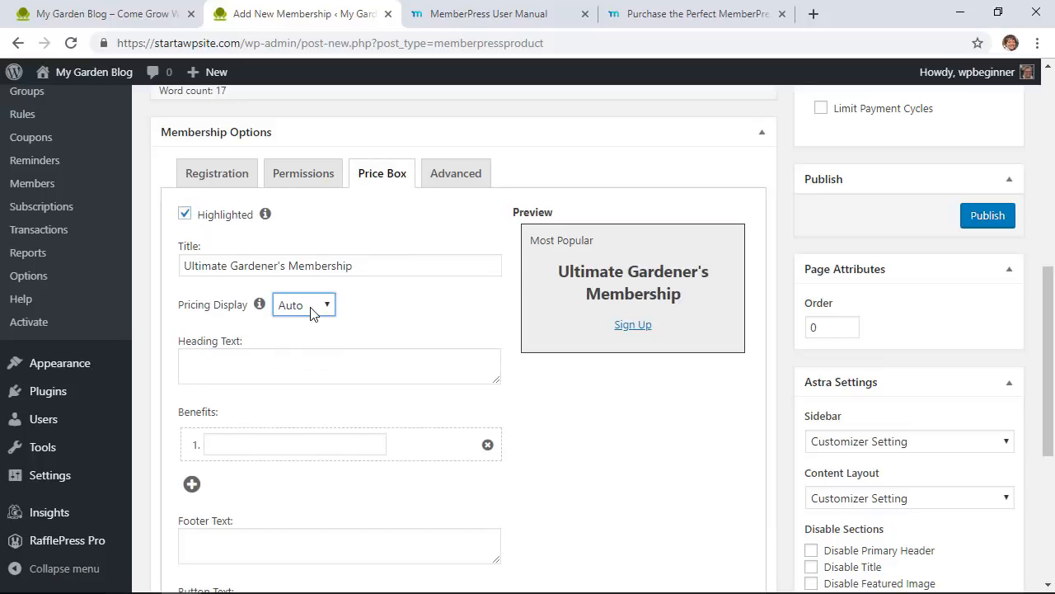
click(310, 307)
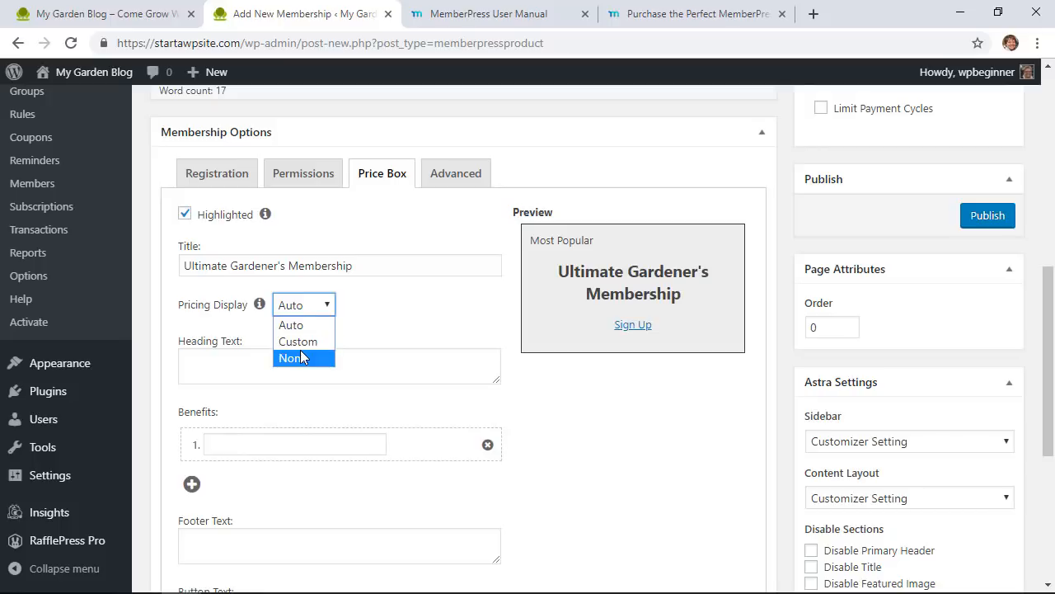
click(302, 341)
click(302, 306)
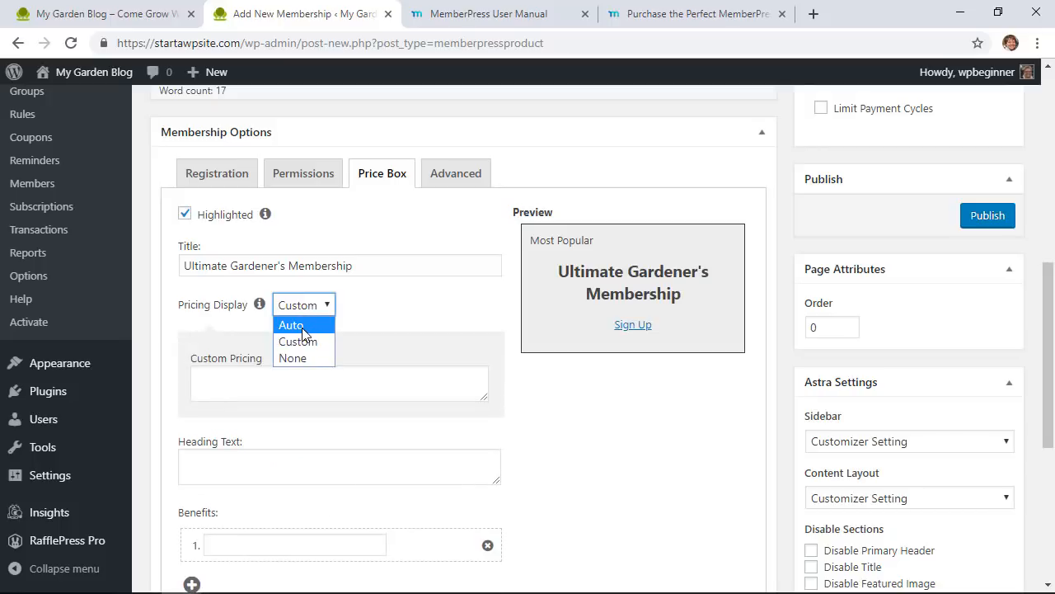
click(308, 325)
scroll(400, 303, down, 1)
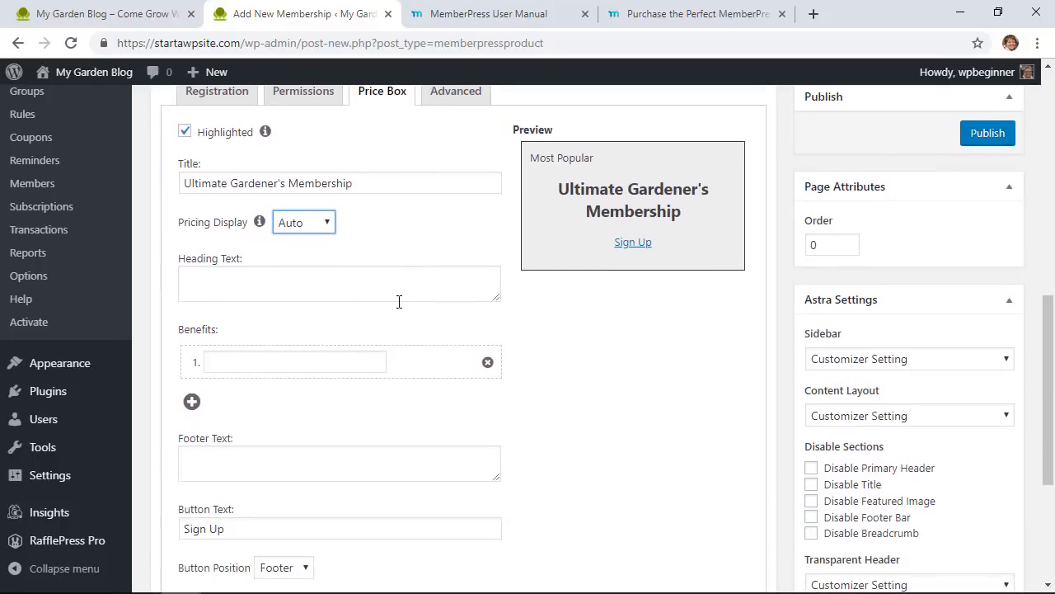
Step: Fill in the heading text and add the first benefit, 'Access to videos'
click(342, 295)
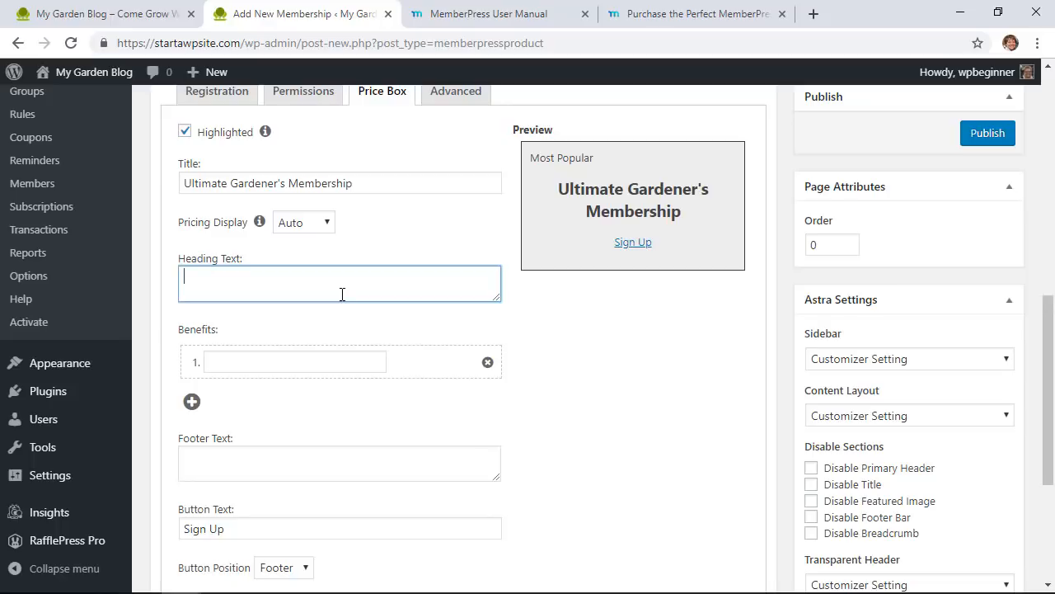
click(303, 365)
scroll(303, 365, down, 1)
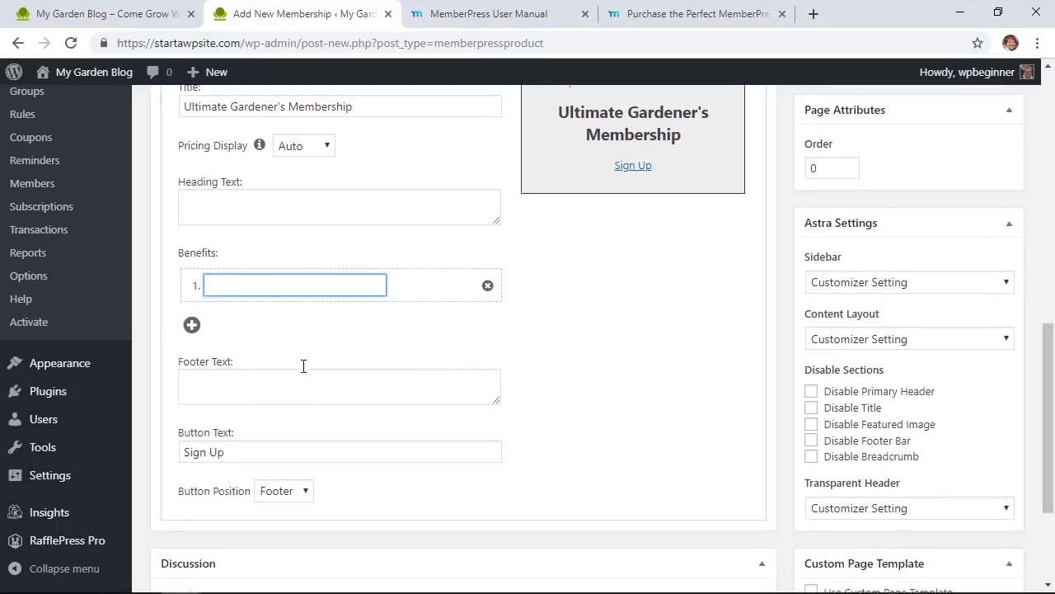
scroll(303, 366, down, 1)
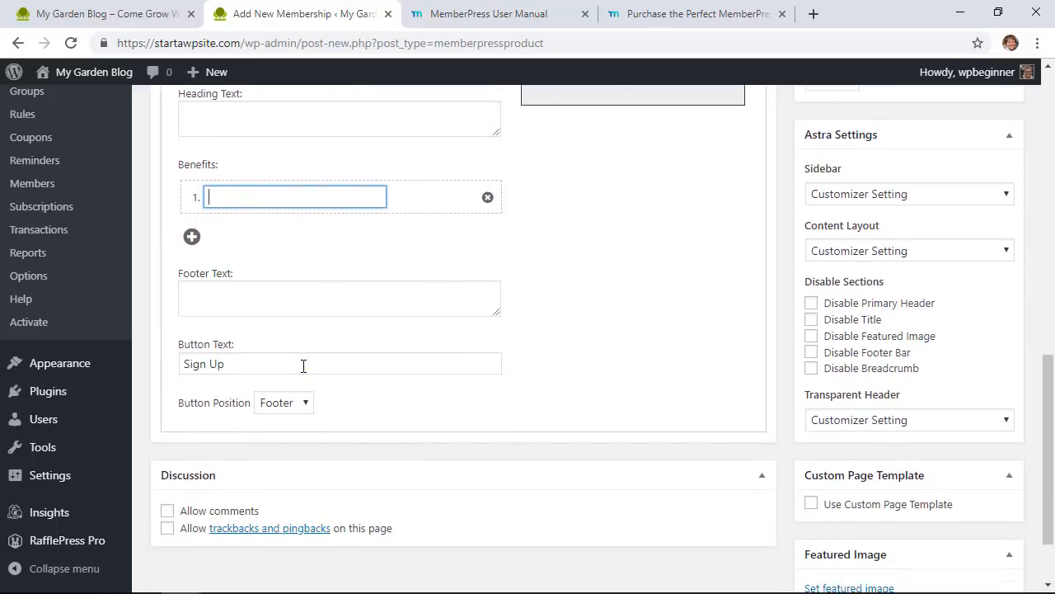
scroll(304, 365, up, 3)
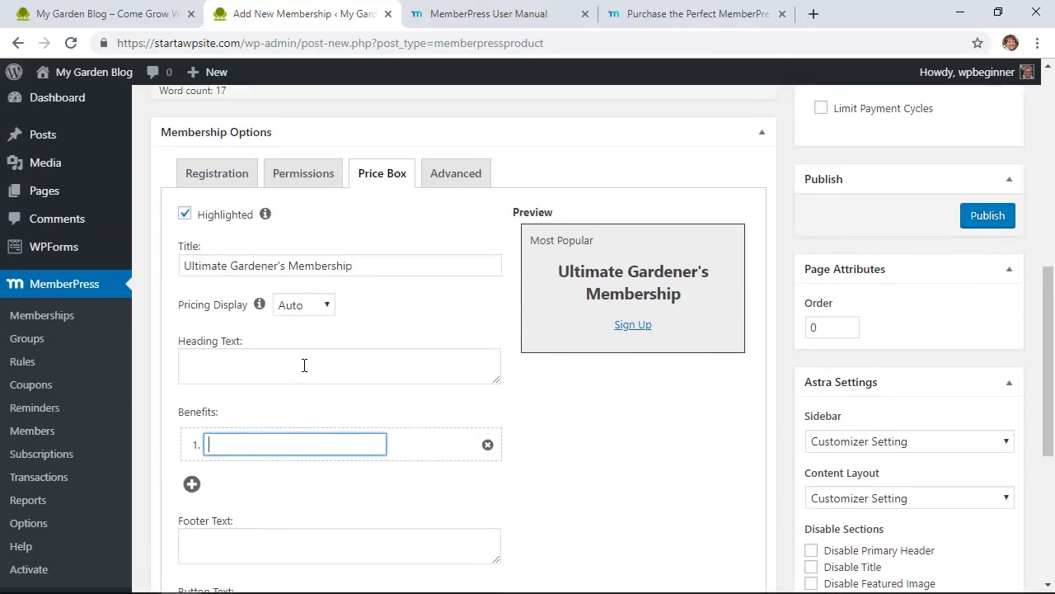
text(Access to videos)
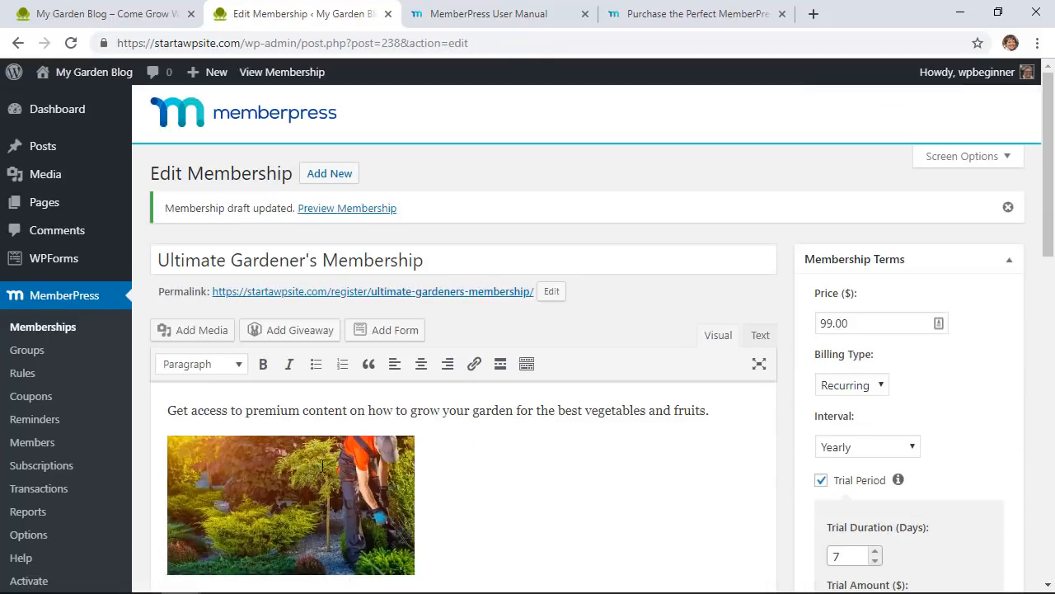
scroll(518, 454, down, 9)
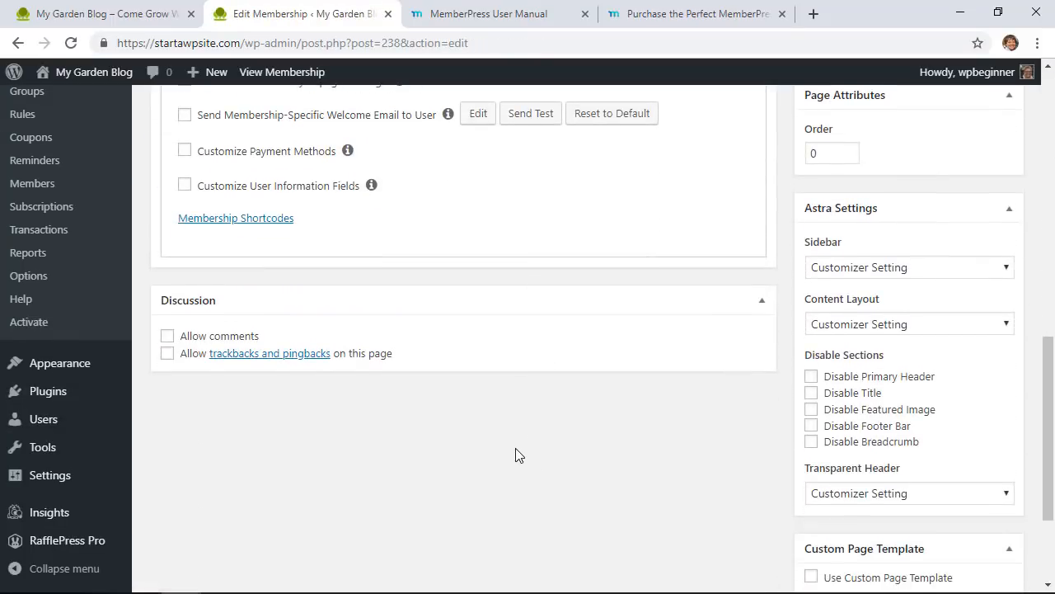
scroll(518, 454, up, 3)
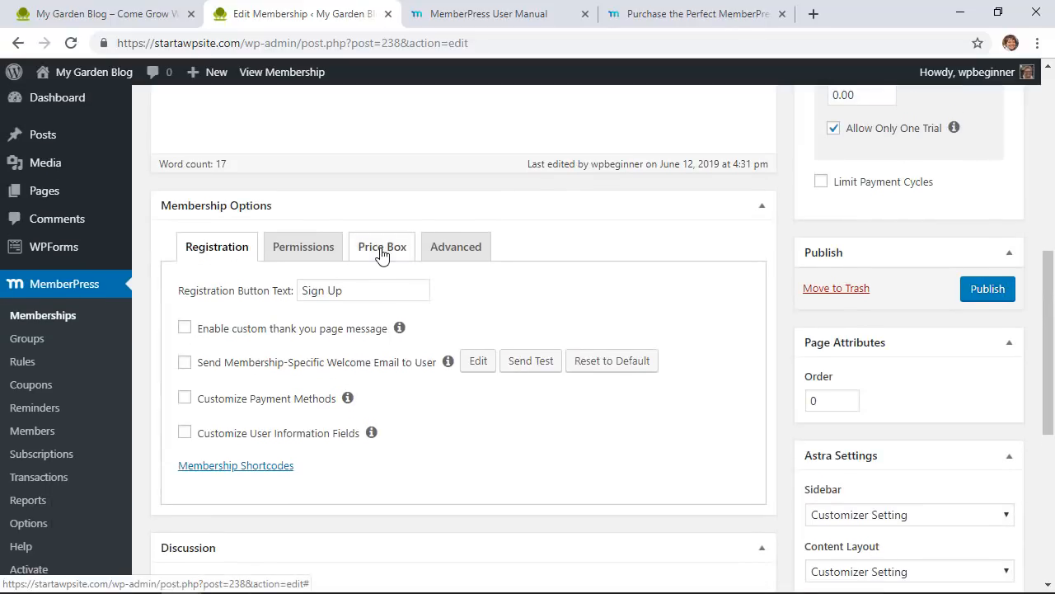
click(381, 248)
scroll(412, 348, down, 2)
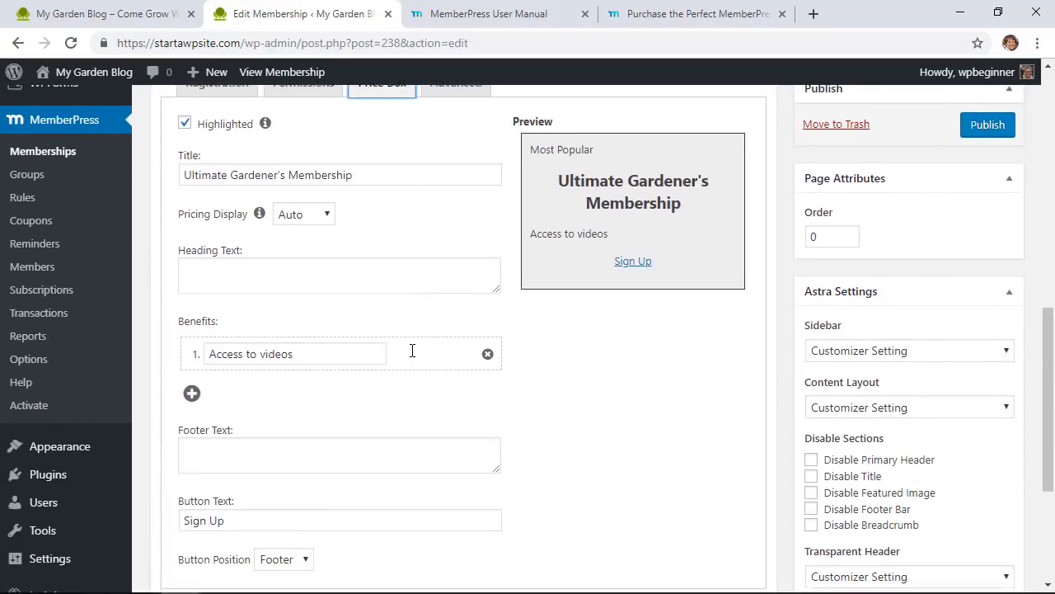
Step: Add two more benefits, 'Access to download' and 'Access to community'
click(192, 394)
click(262, 389)
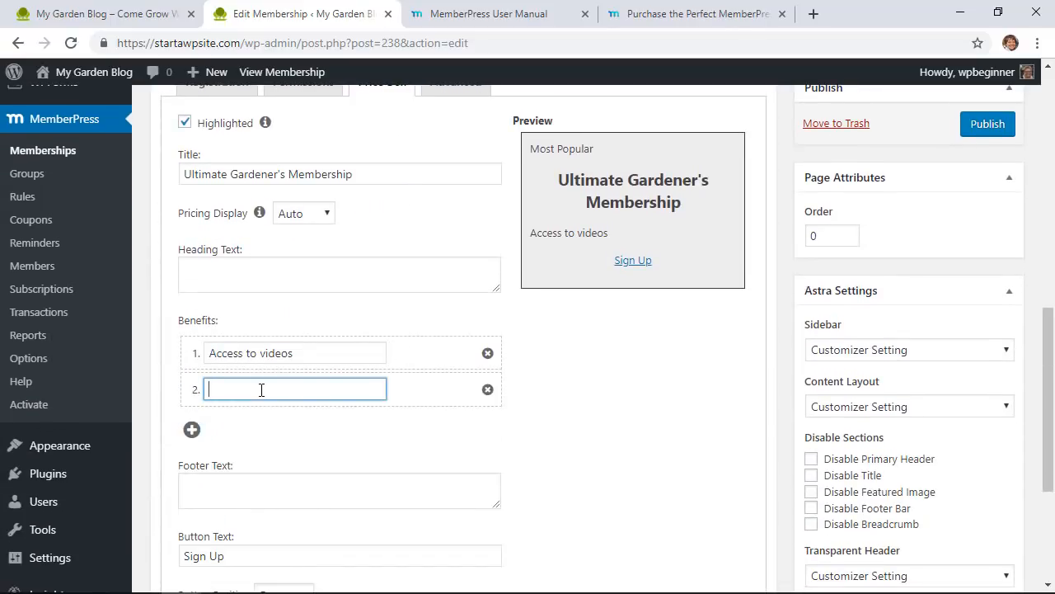
text(Access to download)
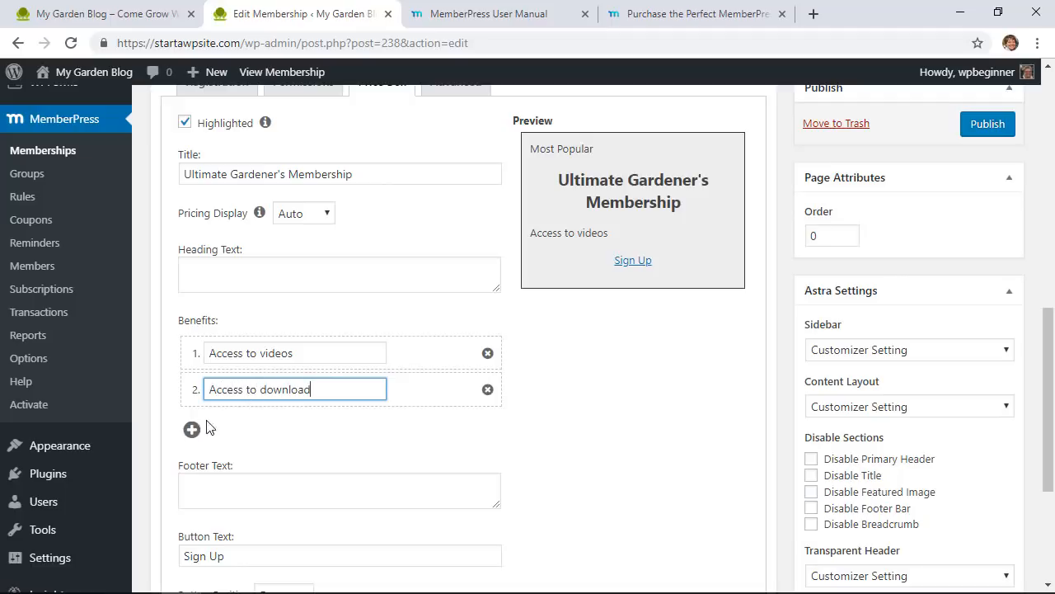
click(193, 430)
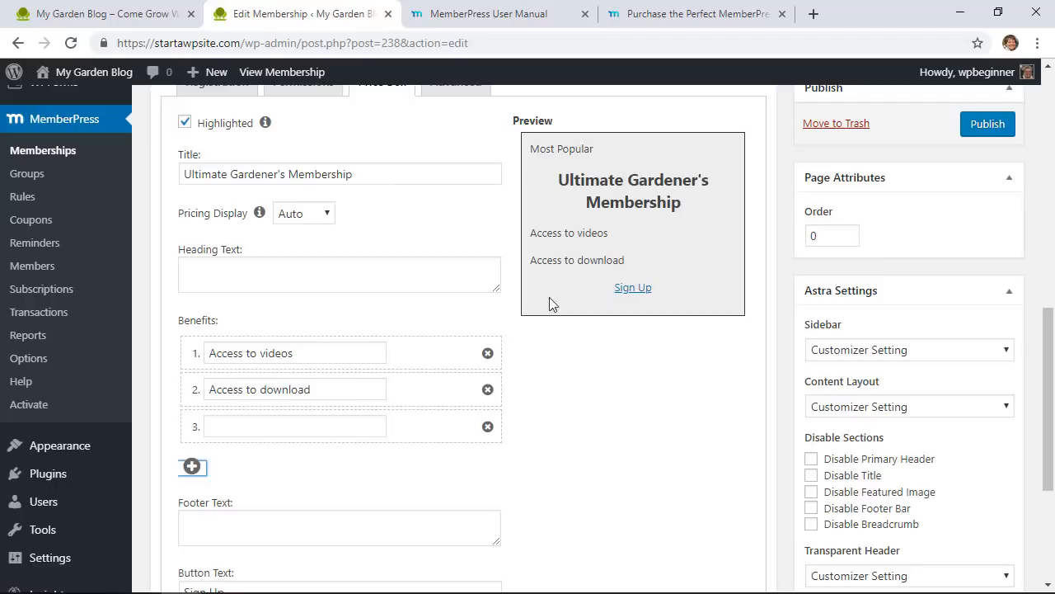
click(309, 425)
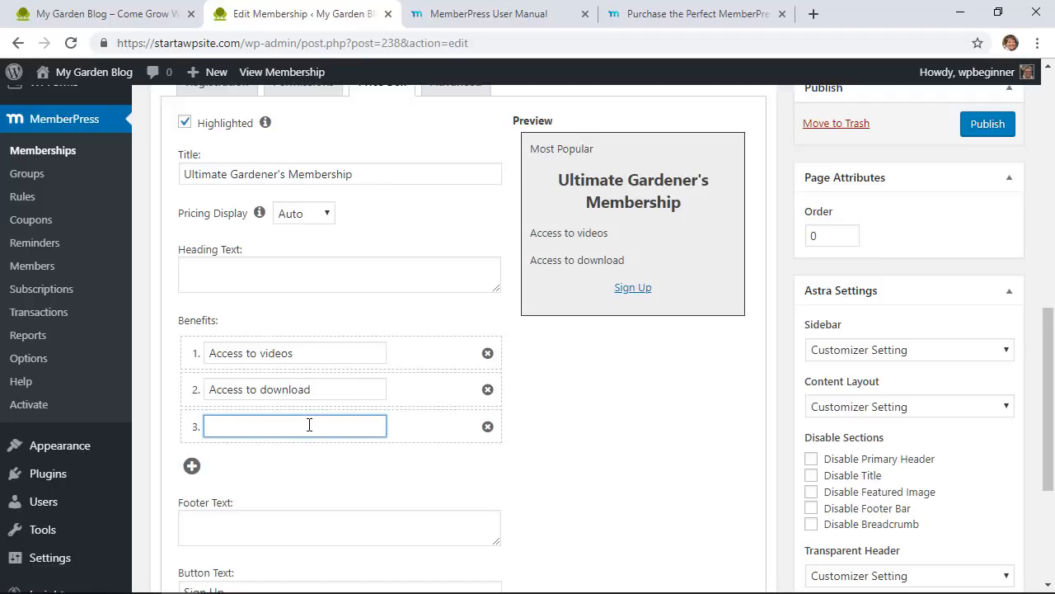
text(Access to community)
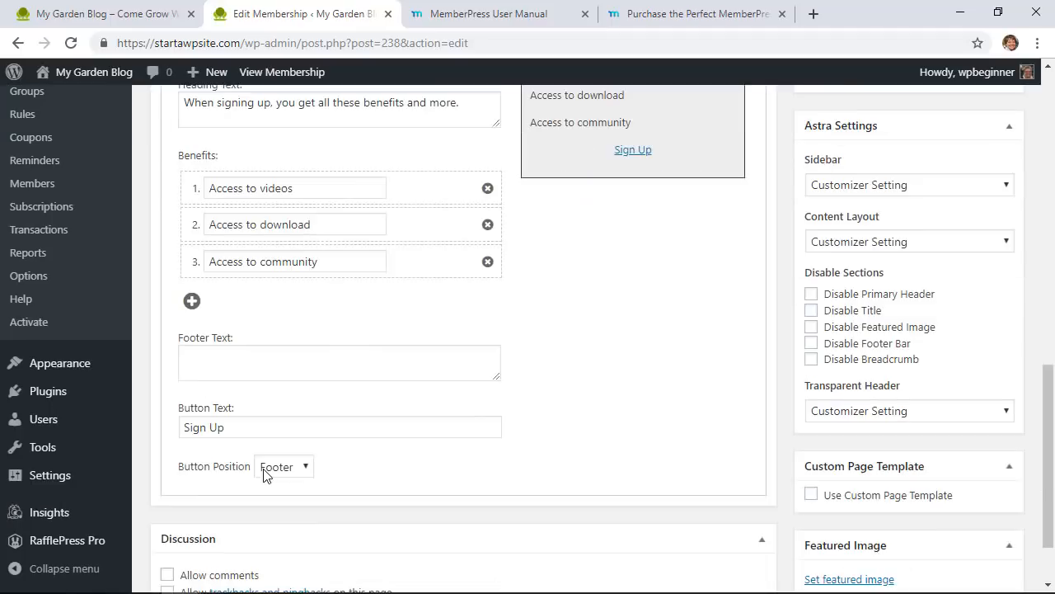
Step: Set the sign-up button position to Both, header and footer
click(278, 467)
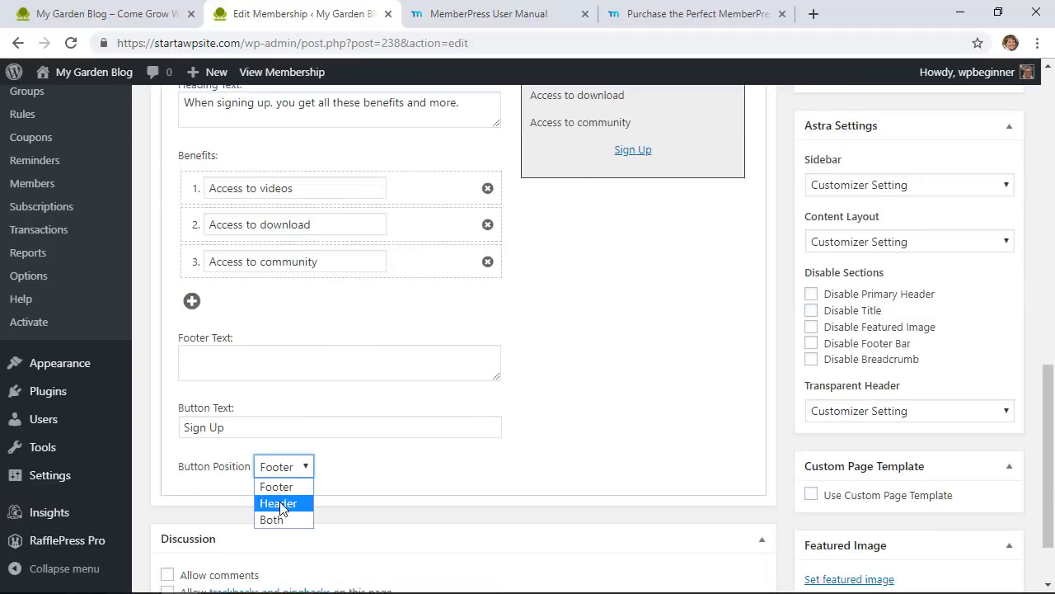
click(279, 502)
click(284, 467)
click(271, 519)
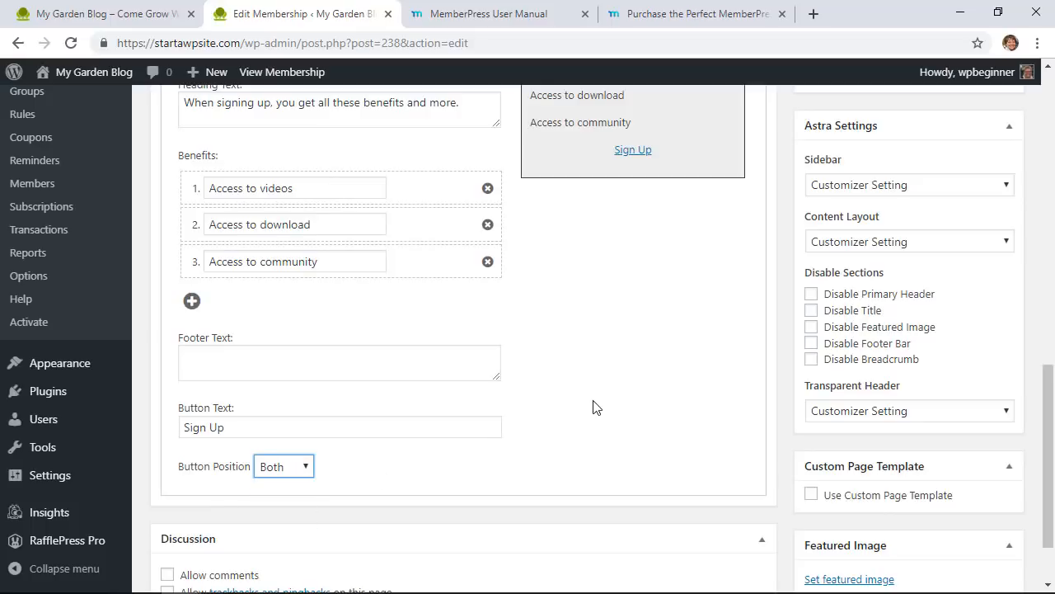
scroll(601, 393, up, 2)
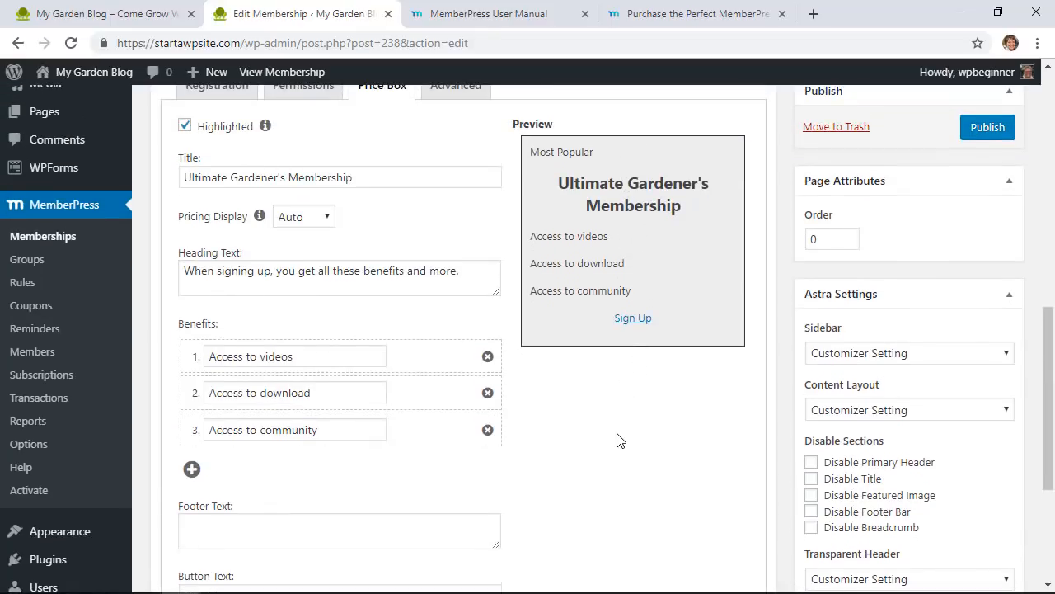
scroll(620, 440, down, 3)
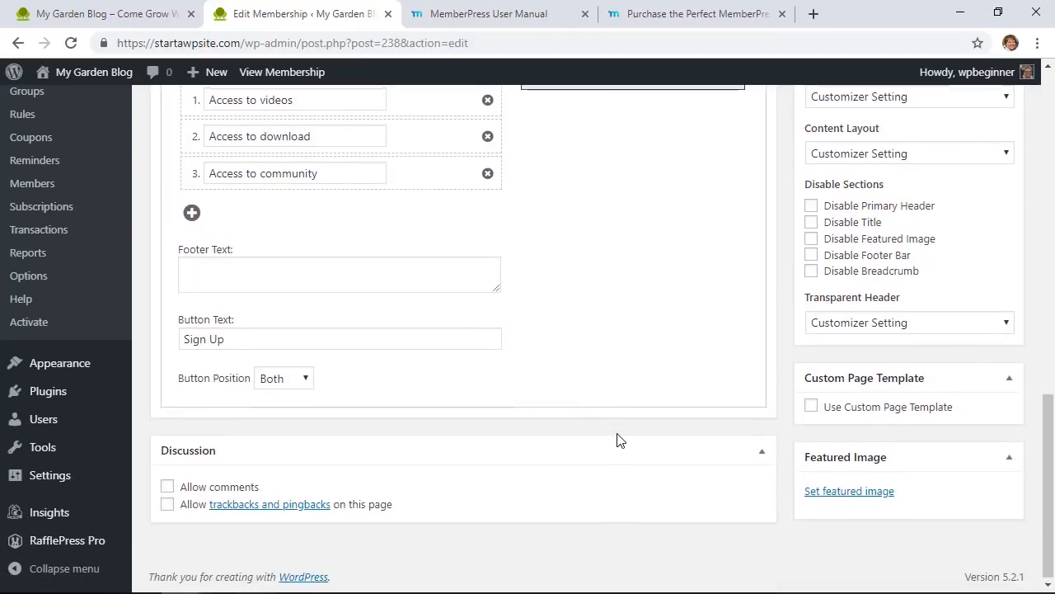
scroll(620, 441, up, 5)
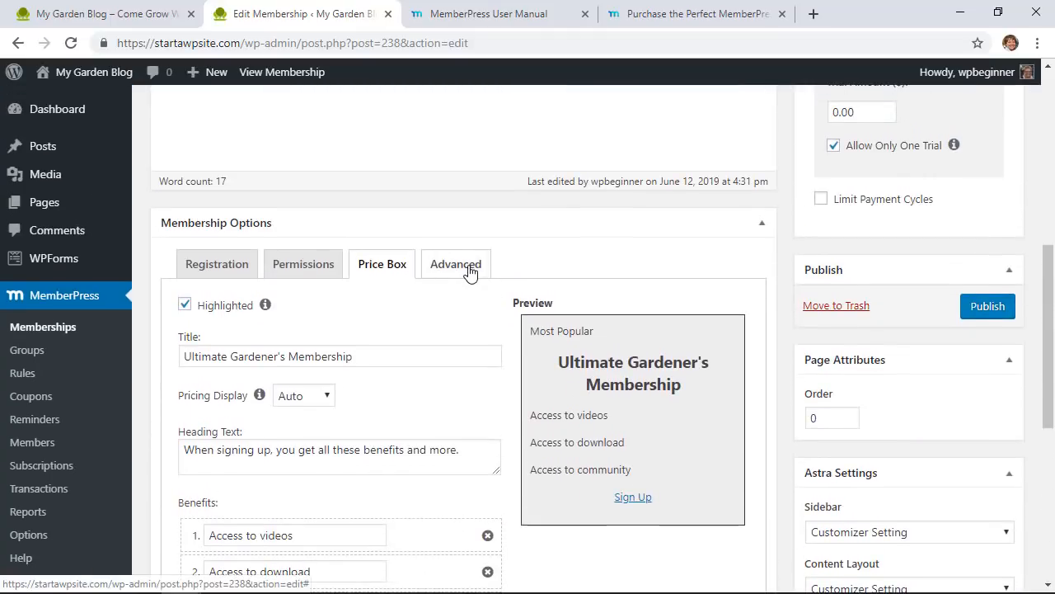
Step: Review the price box preview and publish Ultimate Gardener's Membership
click(469, 273)
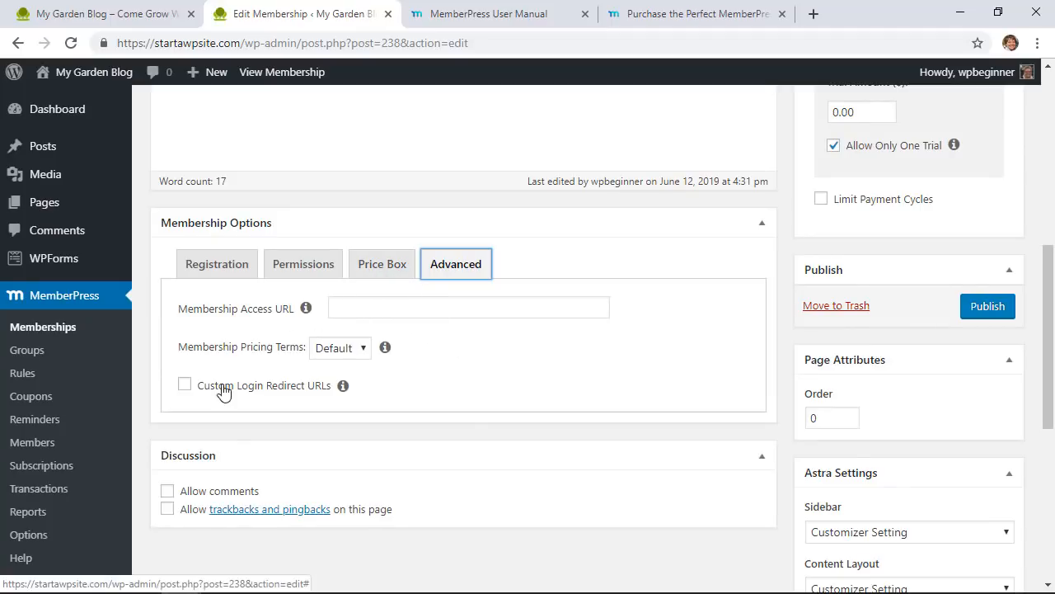
click(384, 276)
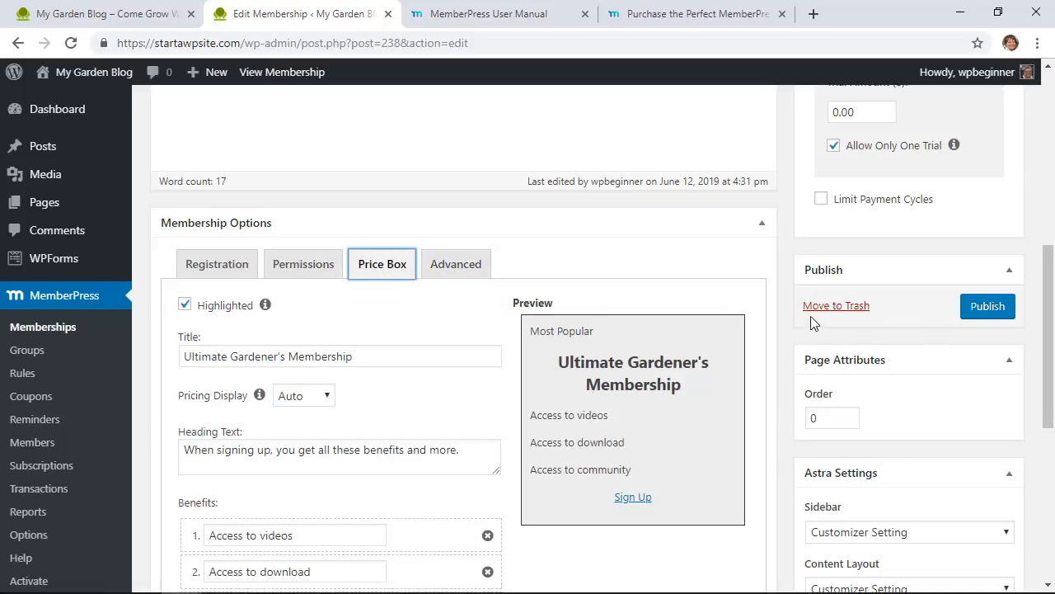
scroll(792, 346, down, 5)
scroll(791, 350, up, 5)
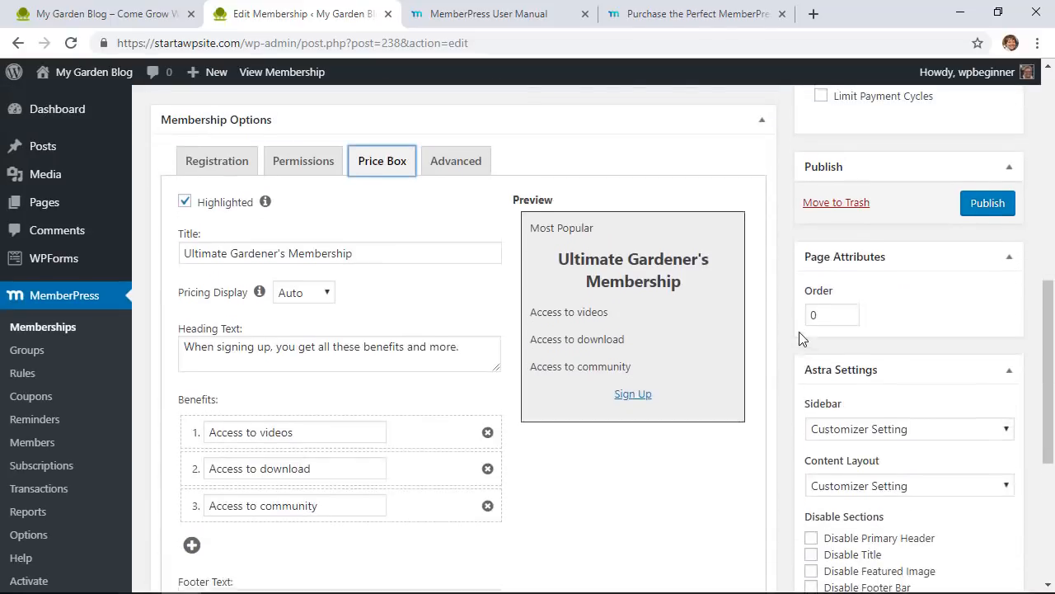
click(996, 285)
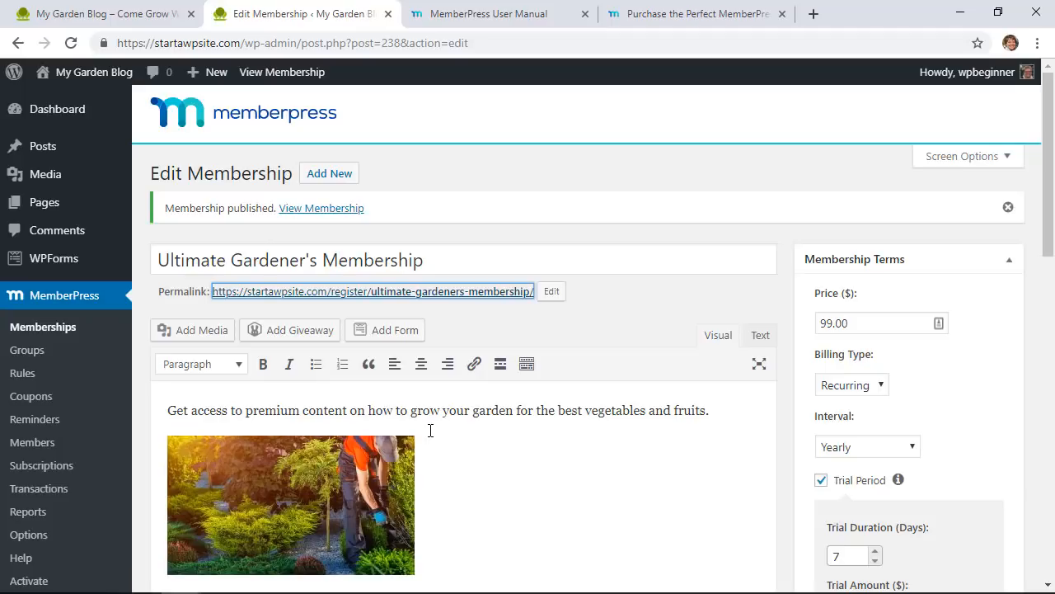
Step: Create a new rule protecting All Content Categorized with category 'membership'
click(40, 374)
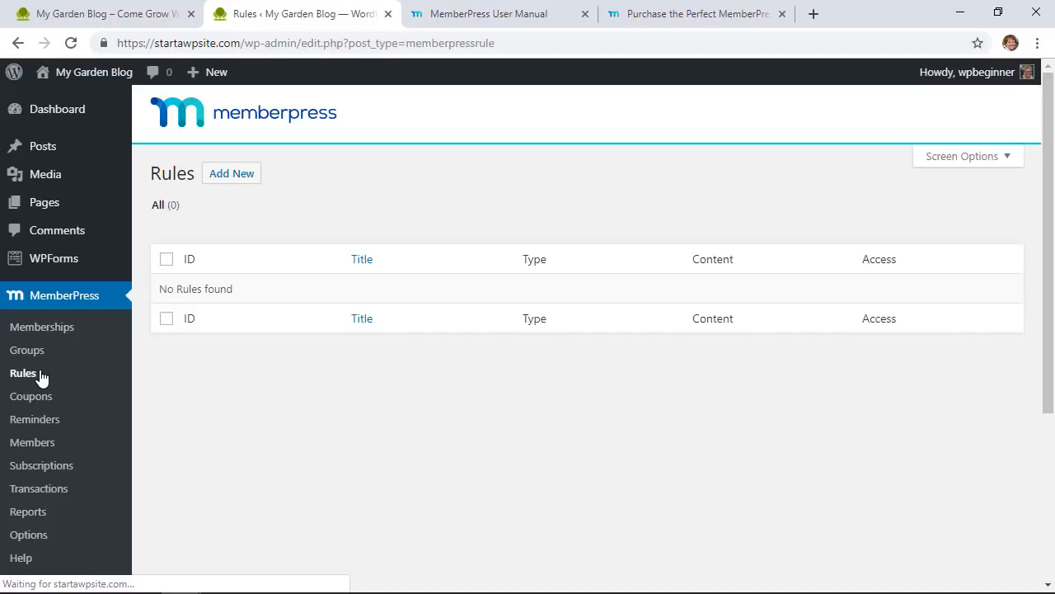
click(246, 180)
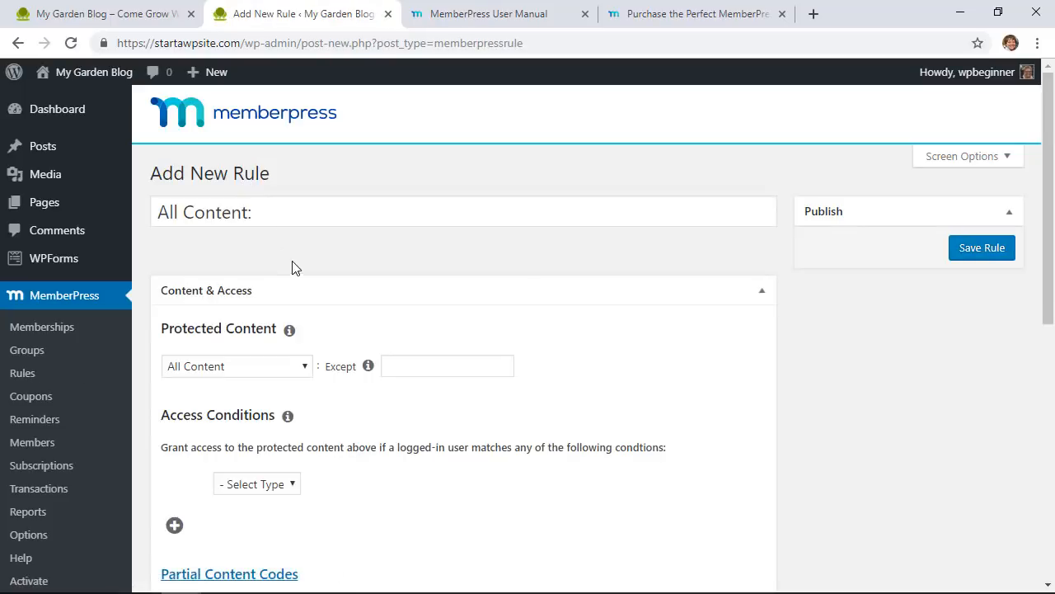
scroll(306, 277, down, 2)
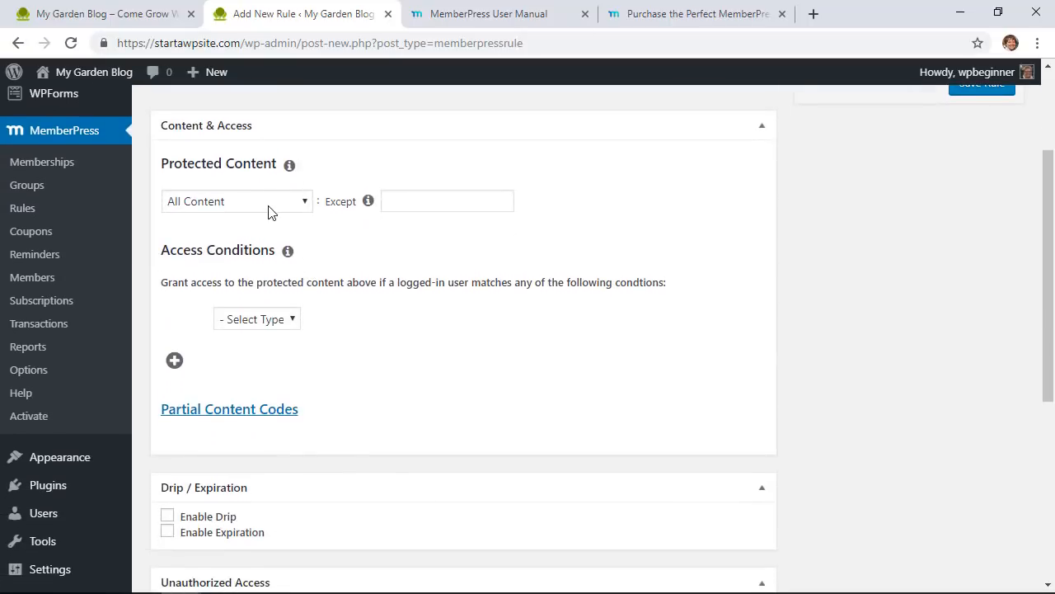
click(268, 202)
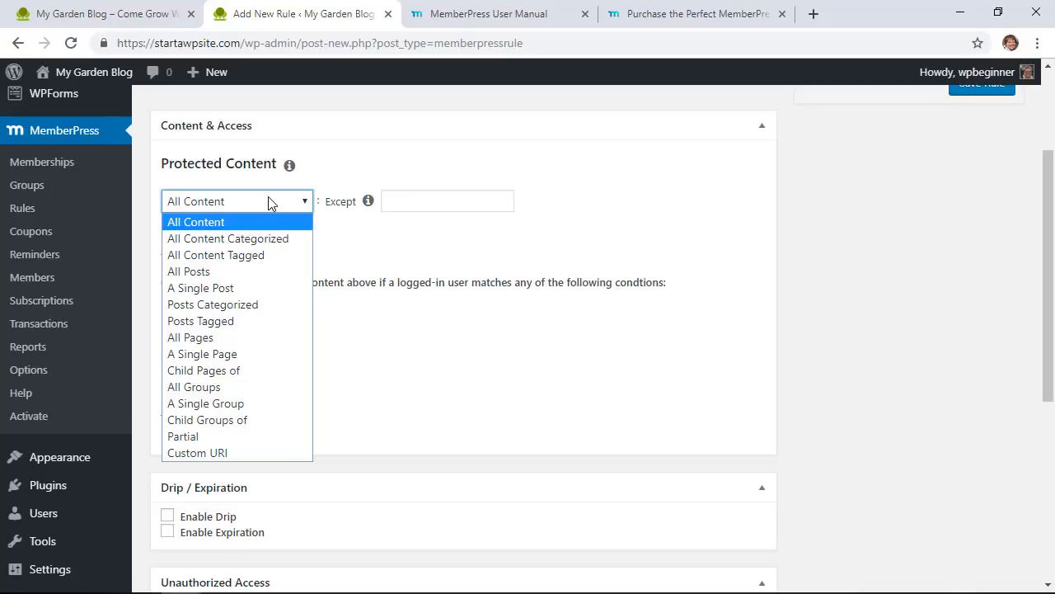
click(264, 241)
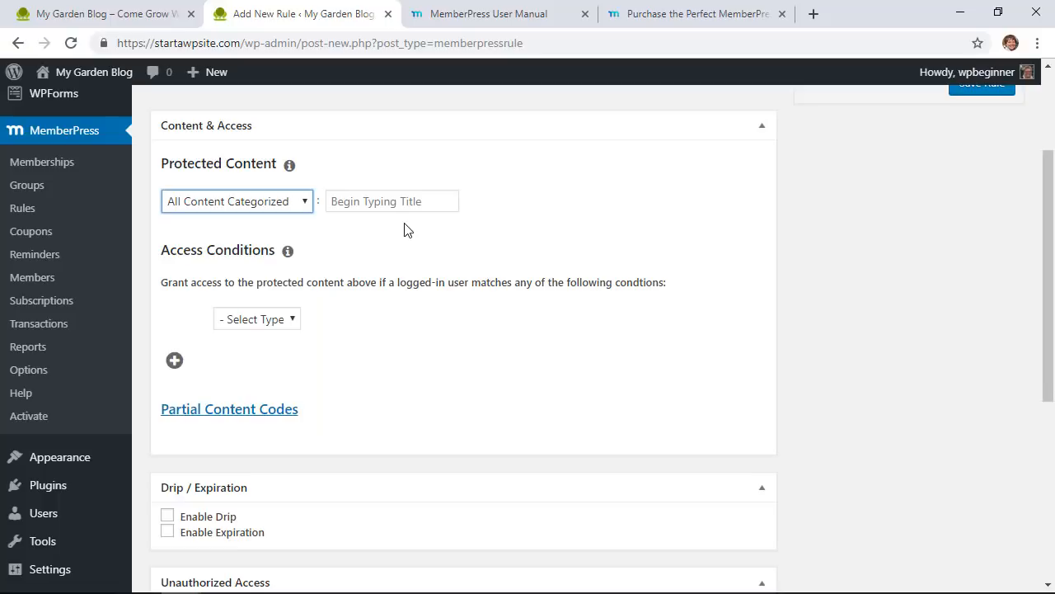
click(405, 201)
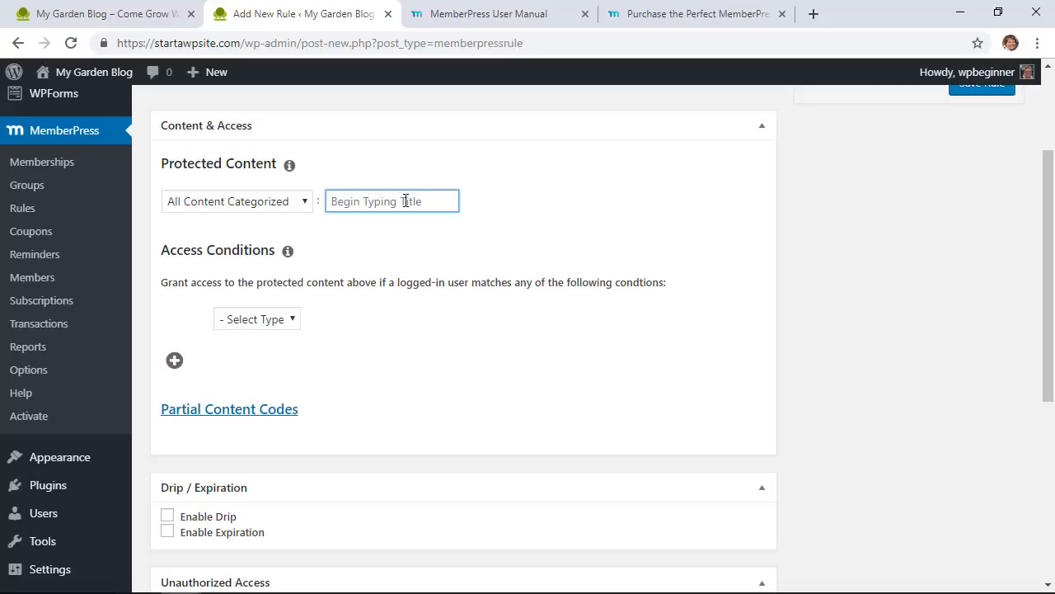
text(membership)
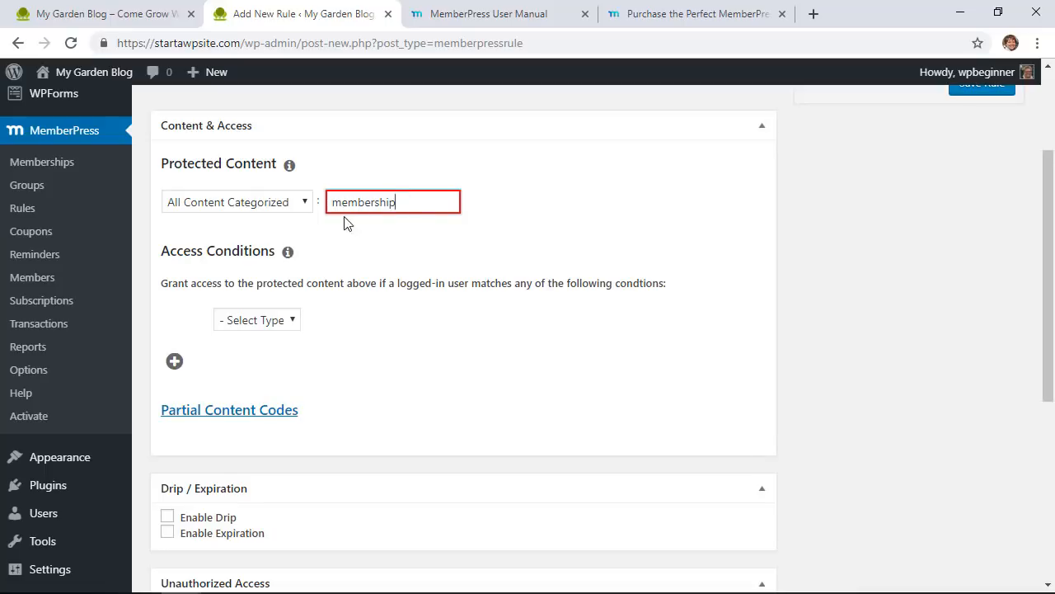
Step: Recheck the category text and keep All Content Categorized as the protected content
click(287, 211)
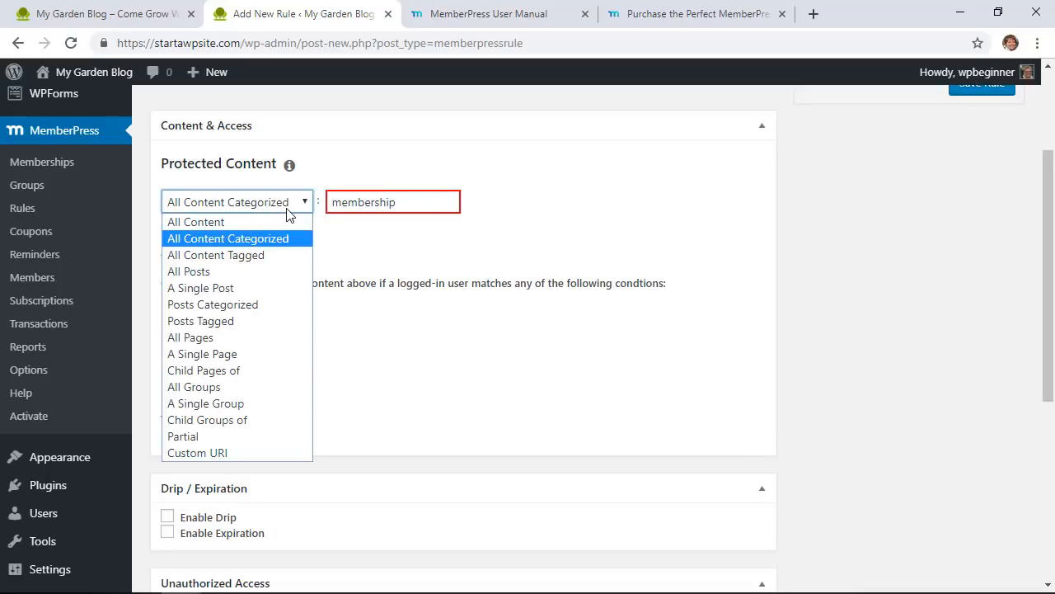
click(355, 202)
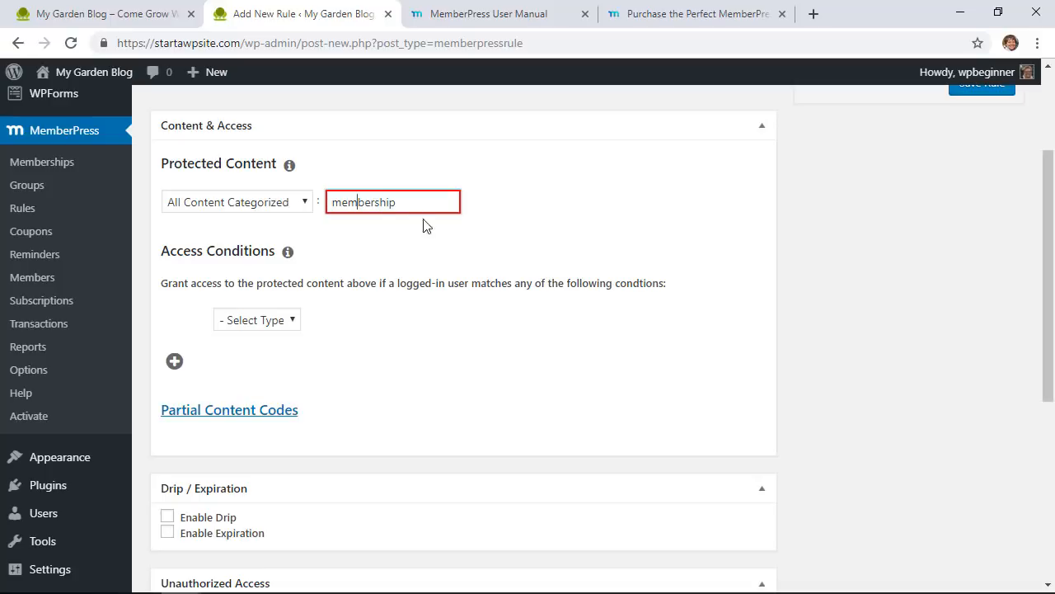
click(401, 203)
double_click(352, 205)
key(ctrl+c)
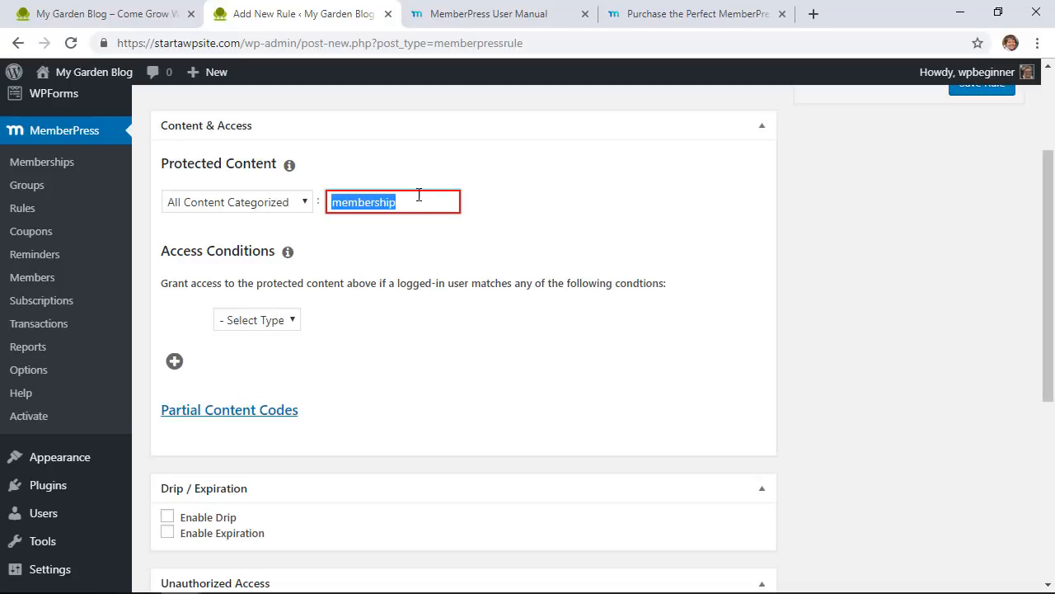
click(266, 212)
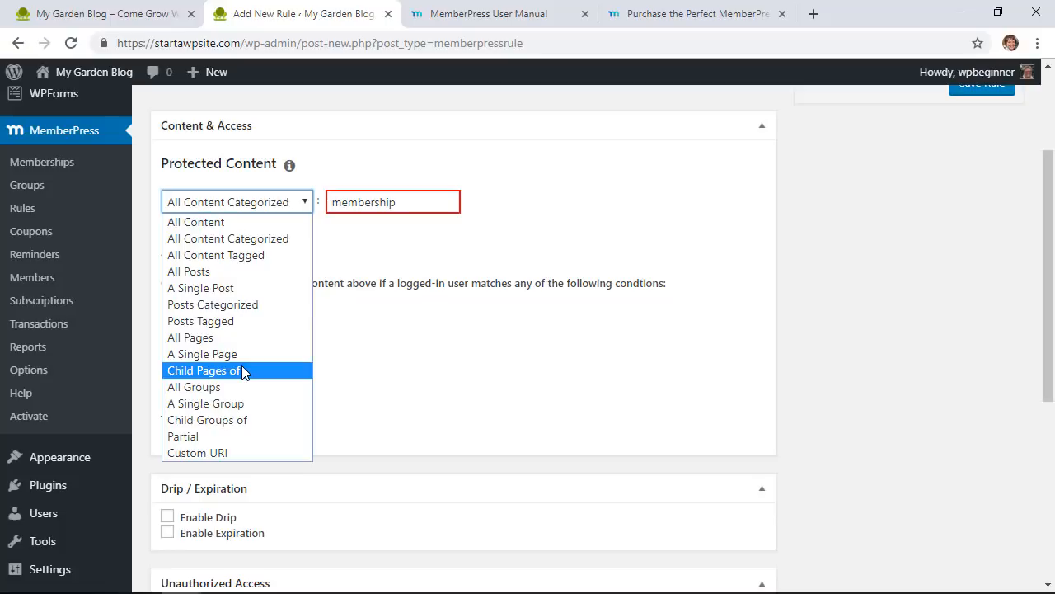
click(267, 240)
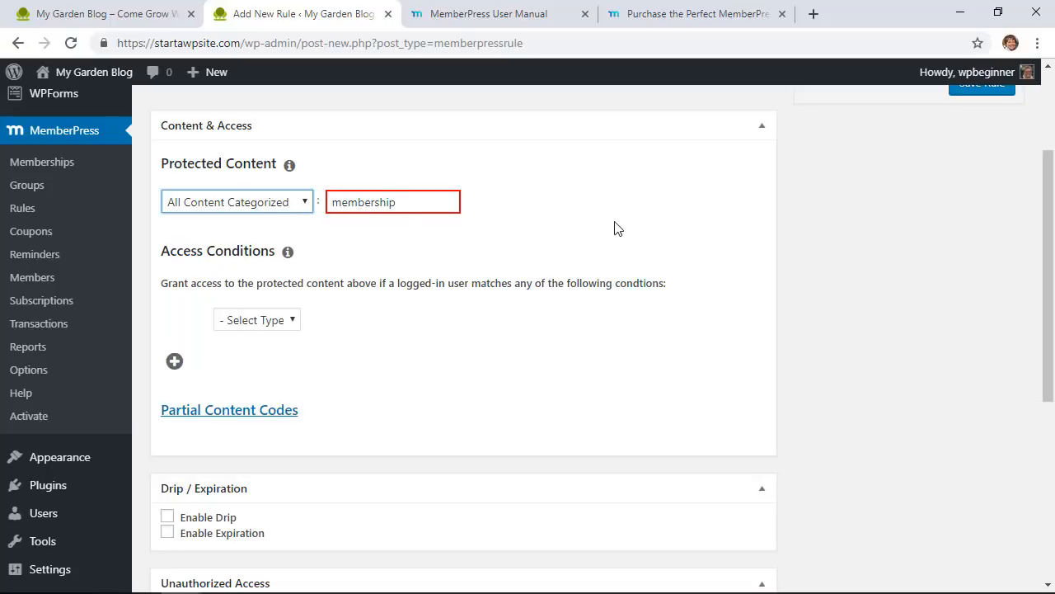
scroll(530, 240, down, 2)
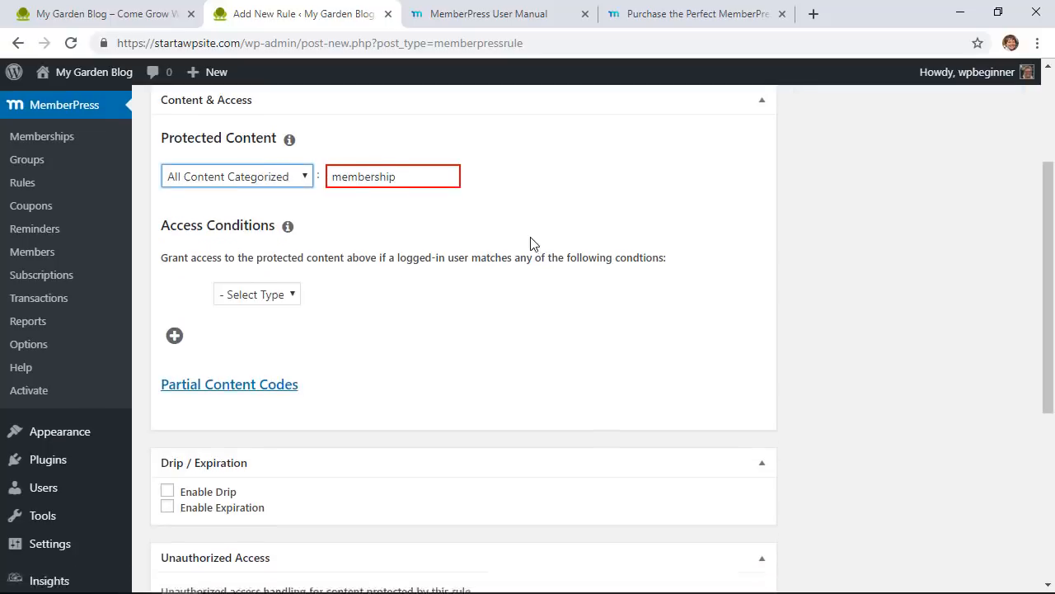
Step: Set the access condition to Membership: Ultimate Gardener's Membership
scroll(530, 240, up, 2)
click(274, 323)
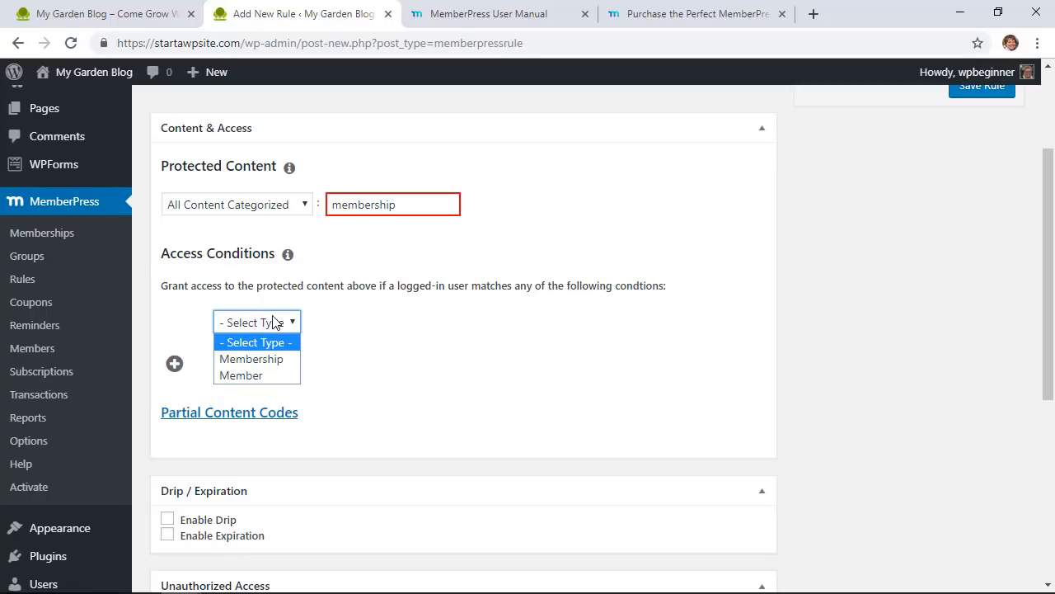
click(264, 359)
click(427, 321)
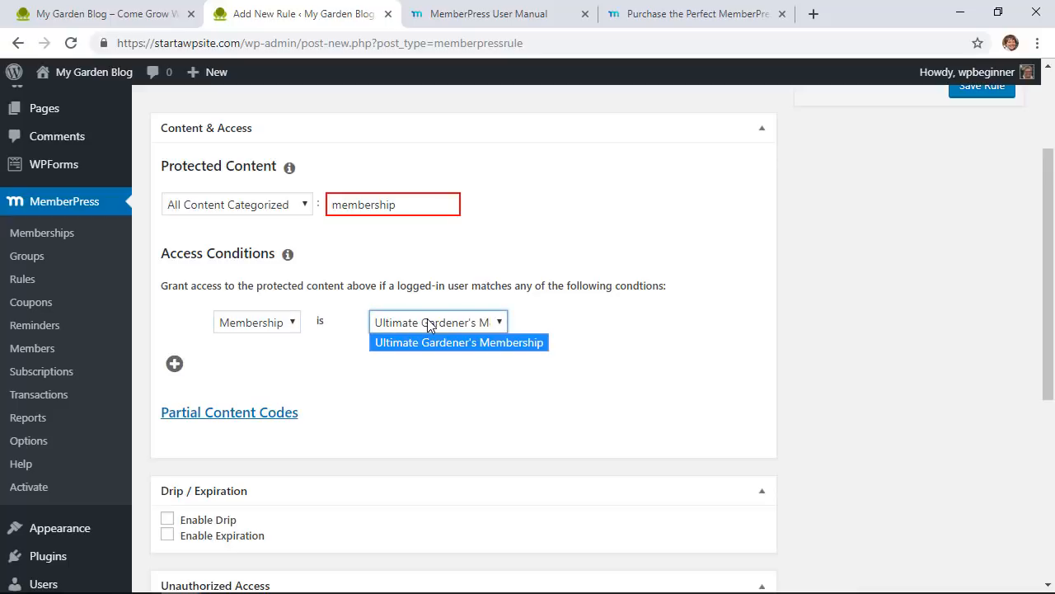
click(439, 344)
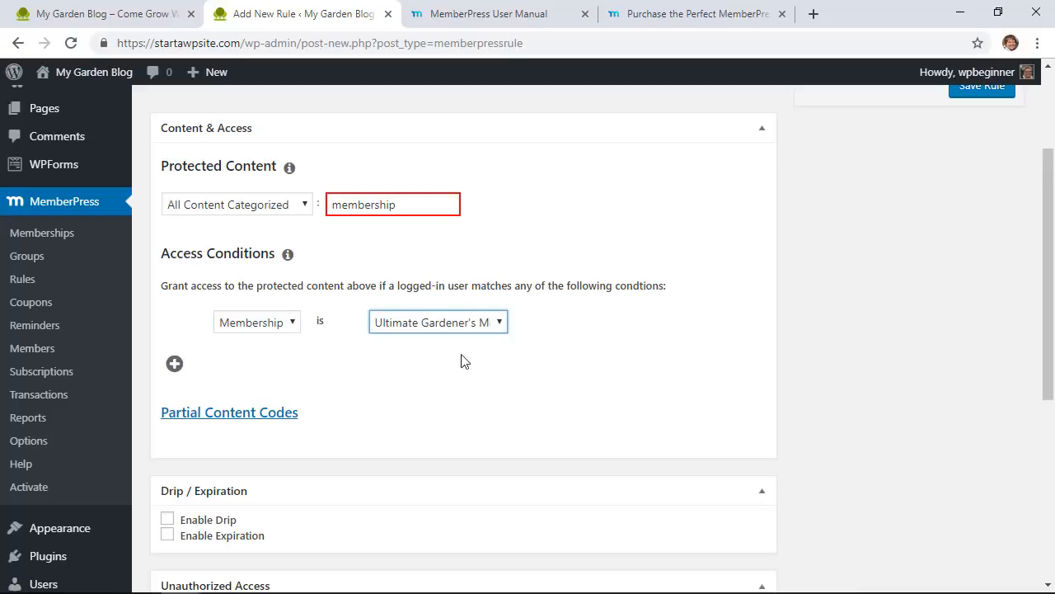
click(484, 361)
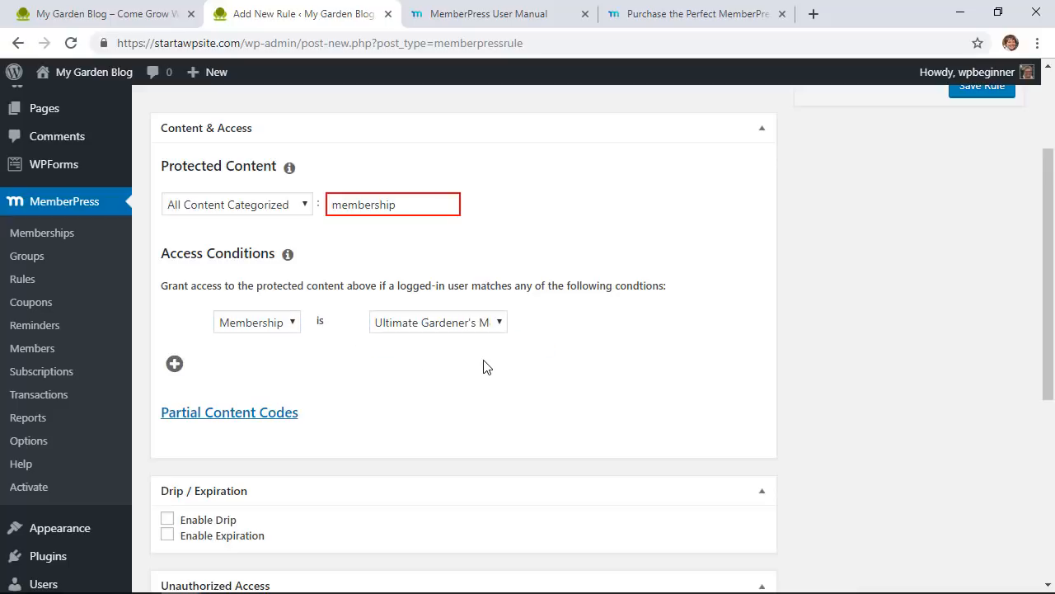
scroll(483, 366, down, 1)
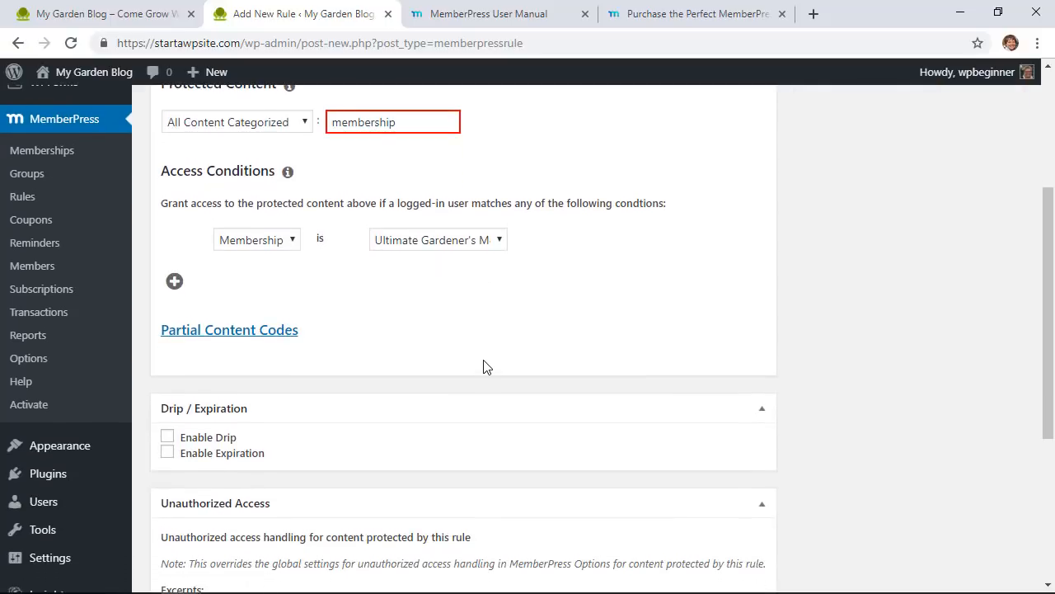
scroll(484, 366, down, 1)
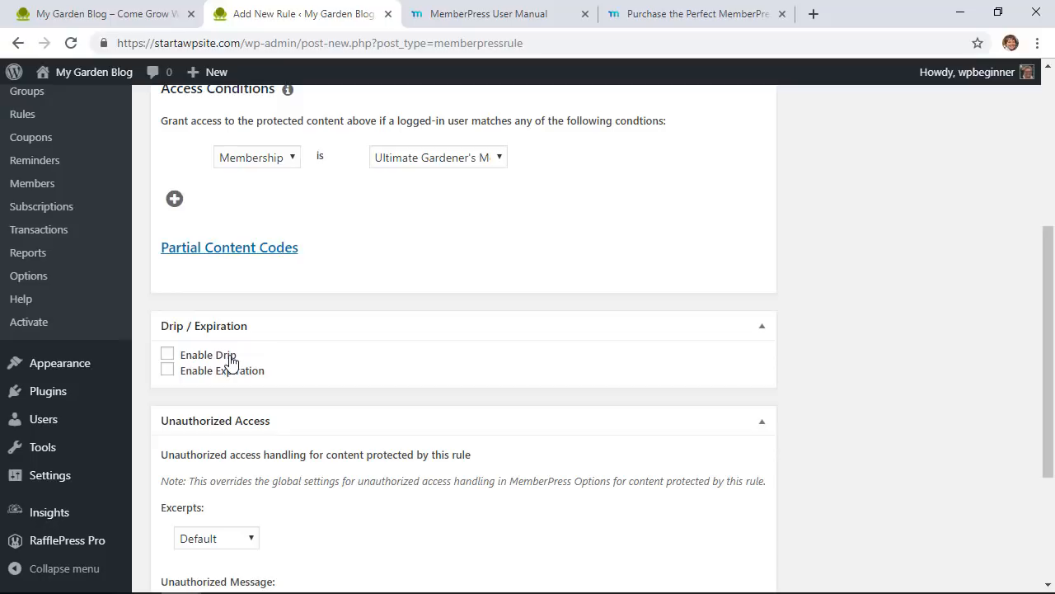
click(231, 362)
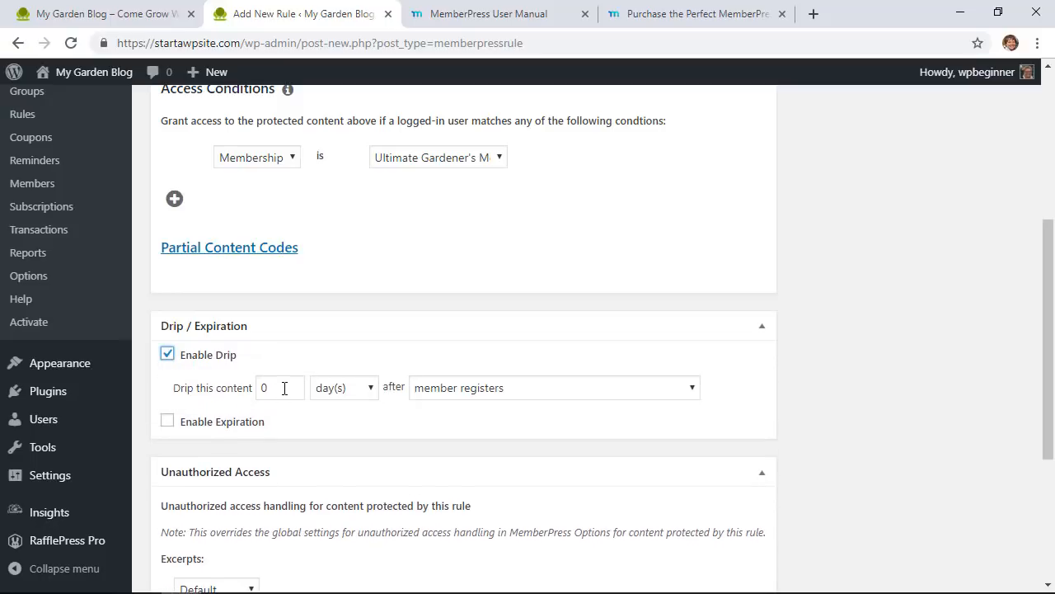
click(284, 387)
click(454, 394)
click(453, 394)
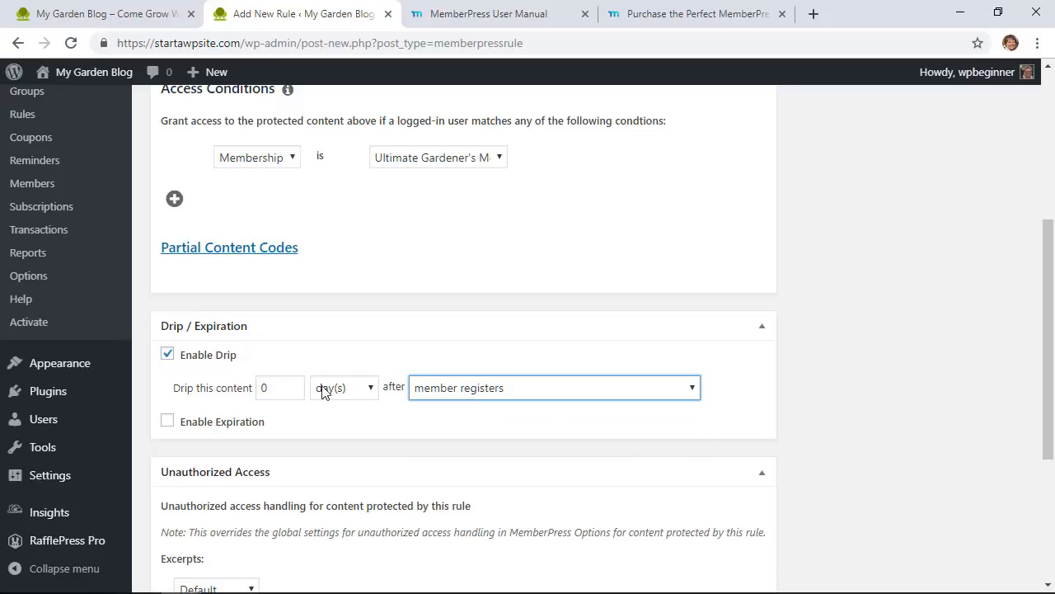
click(266, 387)
double_click(264, 387)
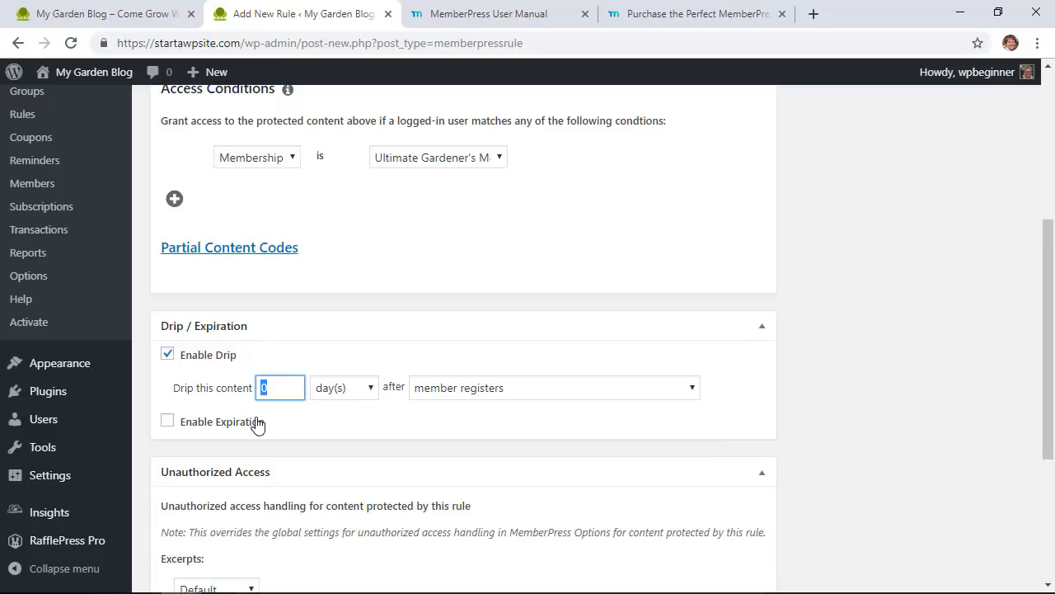
click(169, 425)
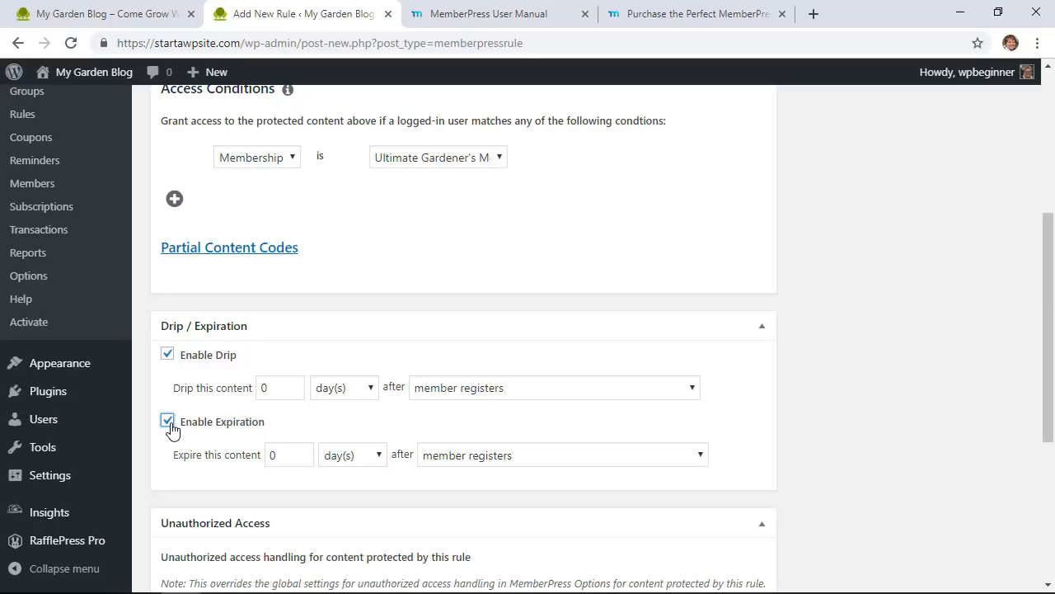
scroll(327, 438, down, 2)
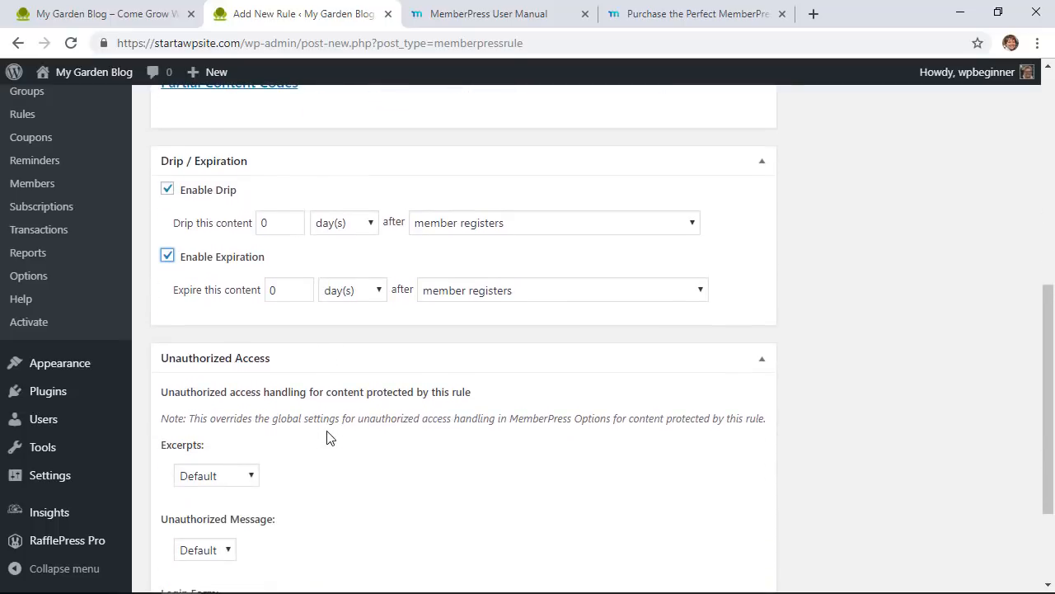
click(168, 257)
click(167, 189)
scroll(260, 262, down, 1)
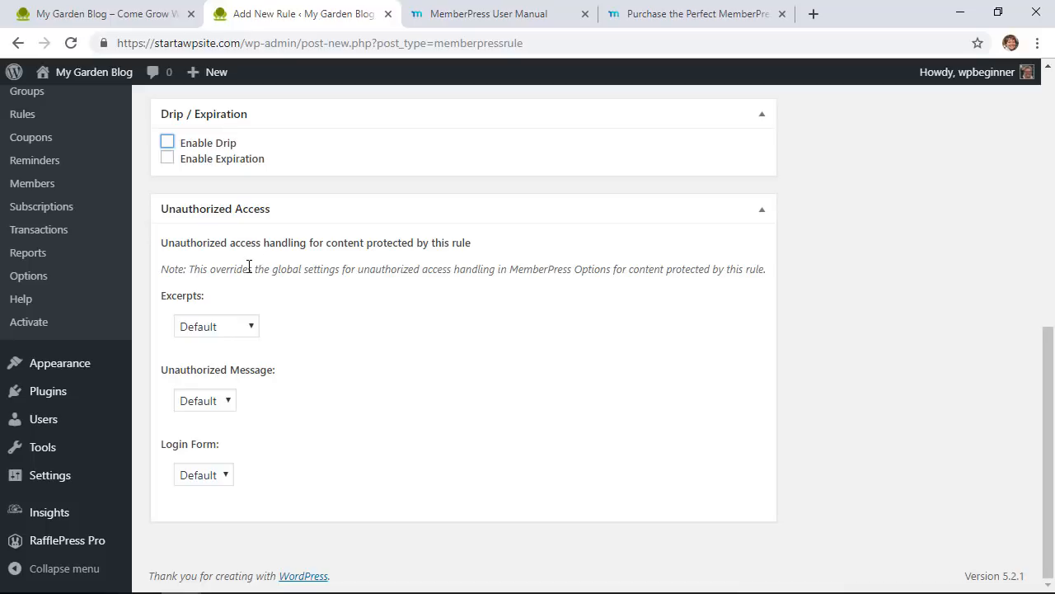
click(244, 327)
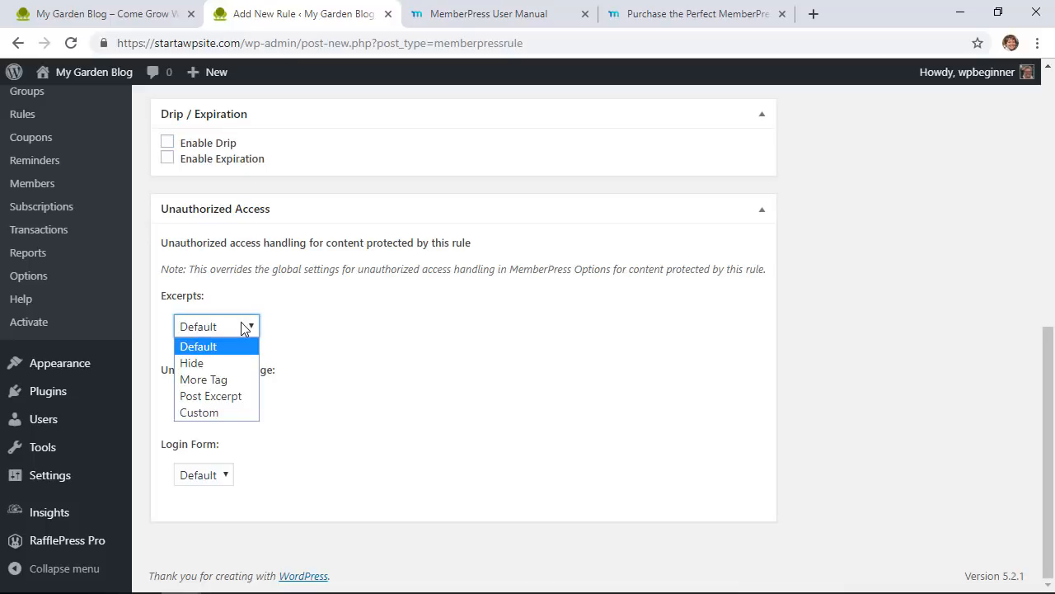
click(402, 270)
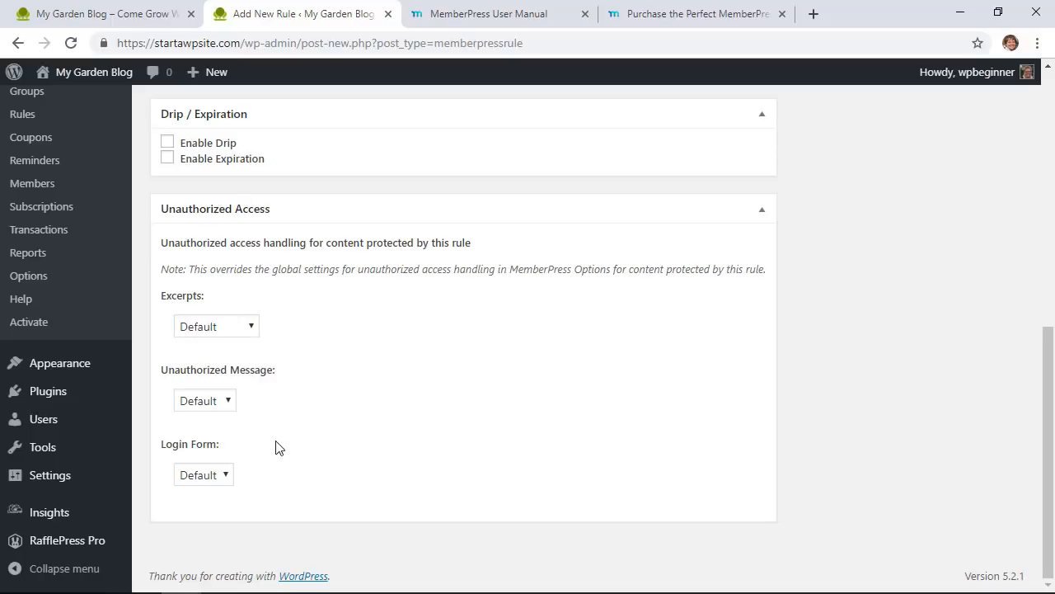
Step: Open Posts > Categories in a new browser tab
click(759, 222)
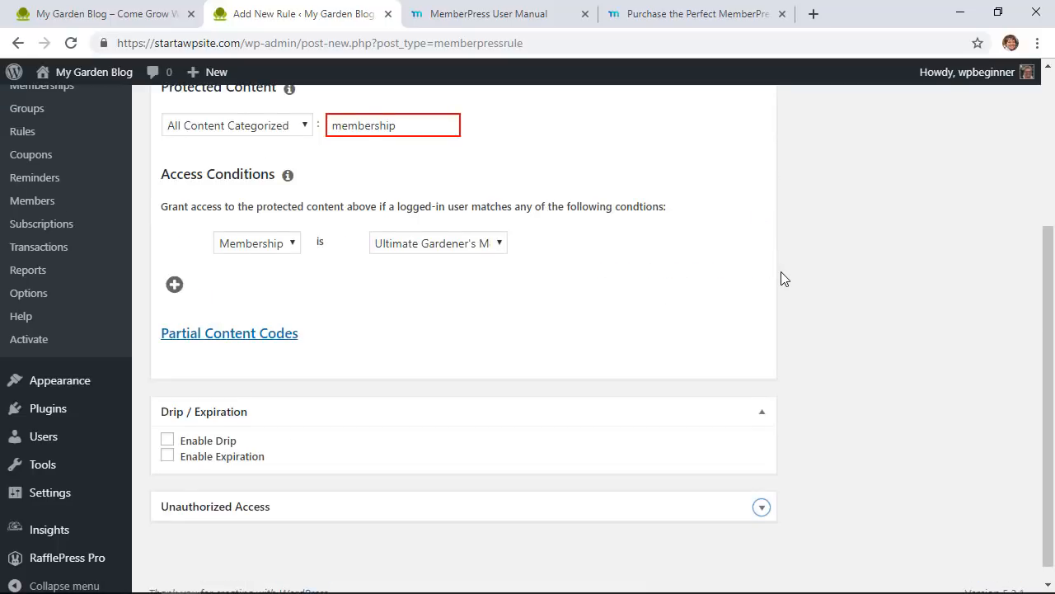
scroll(781, 277, up, 2)
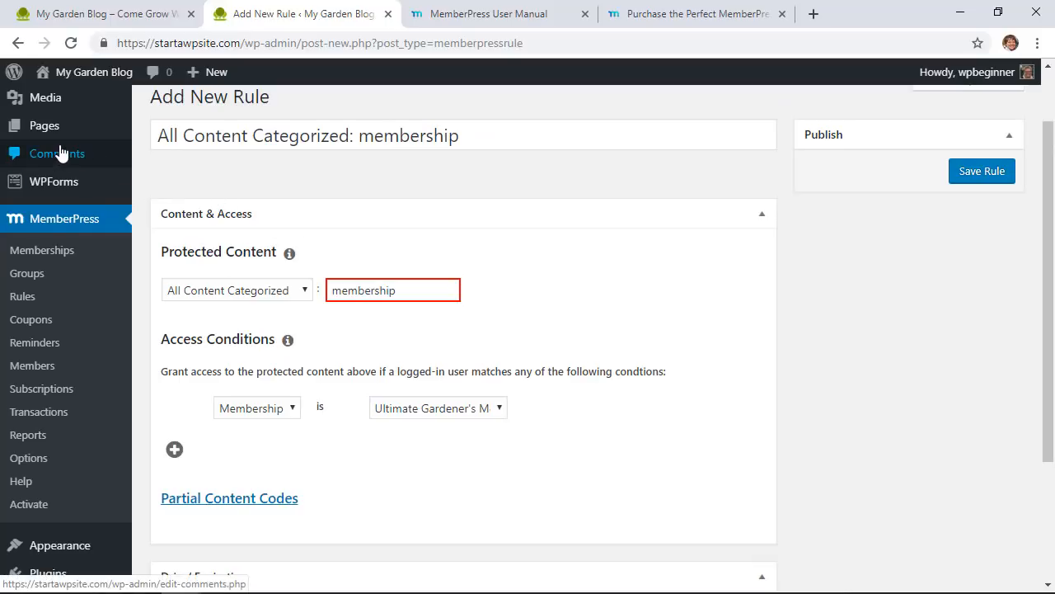
scroll(57, 173, up, 2)
mouse_move(73, 152)
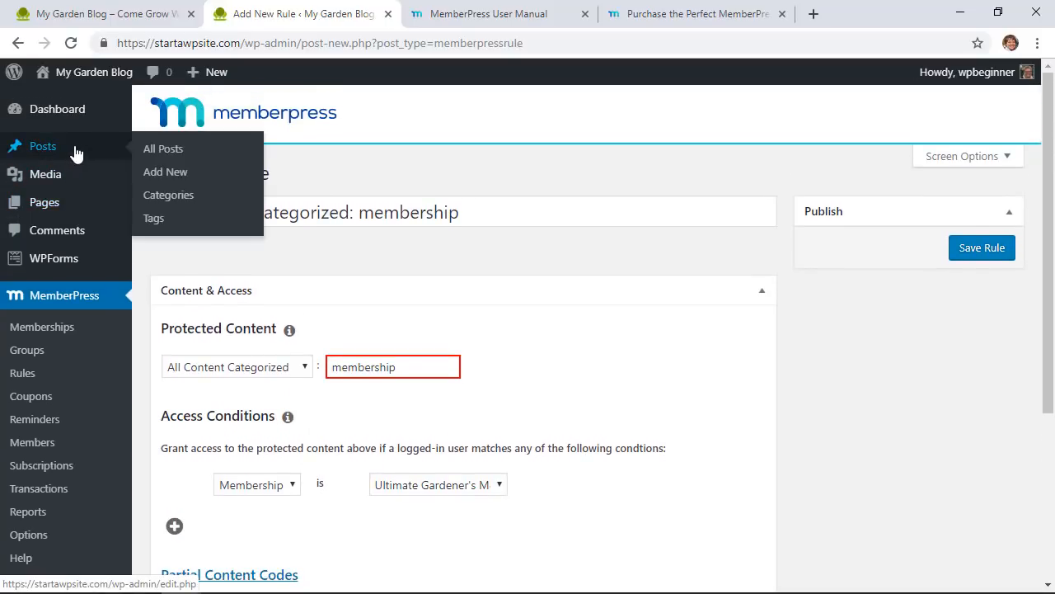
right_click(170, 196)
click(216, 202)
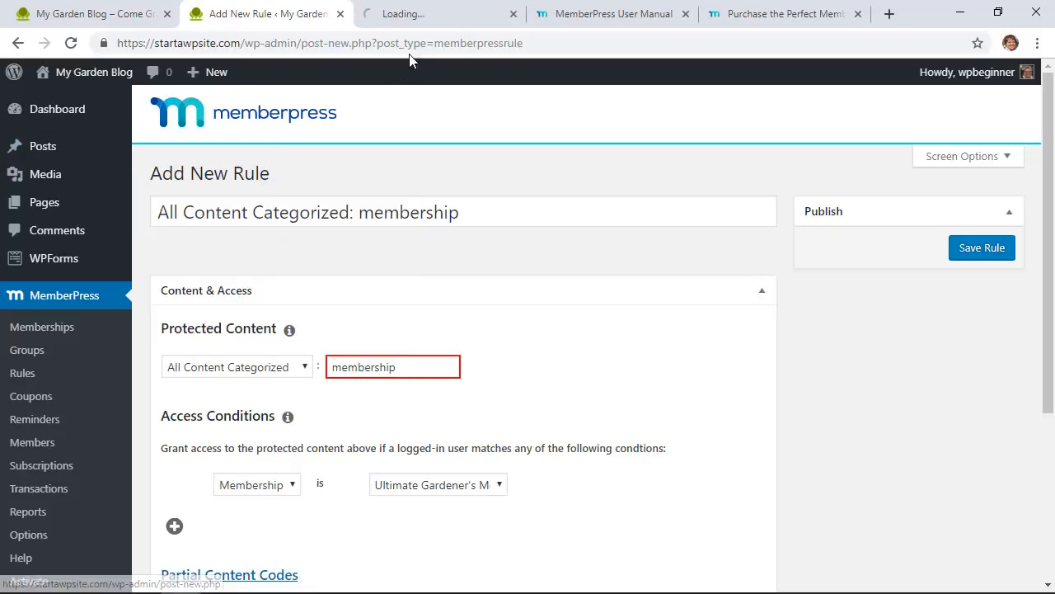
click(443, 25)
Step: Add the 'membership' category and return to the Add New Rule tab
click(273, 217)
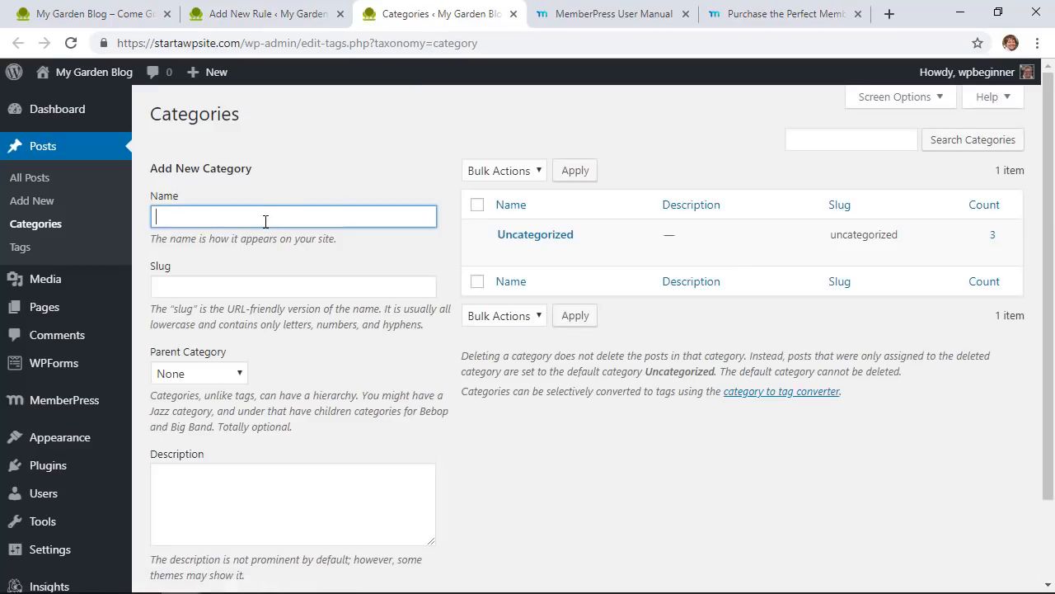
key(ctrl+v)
scroll(324, 392, down, 2)
click(228, 512)
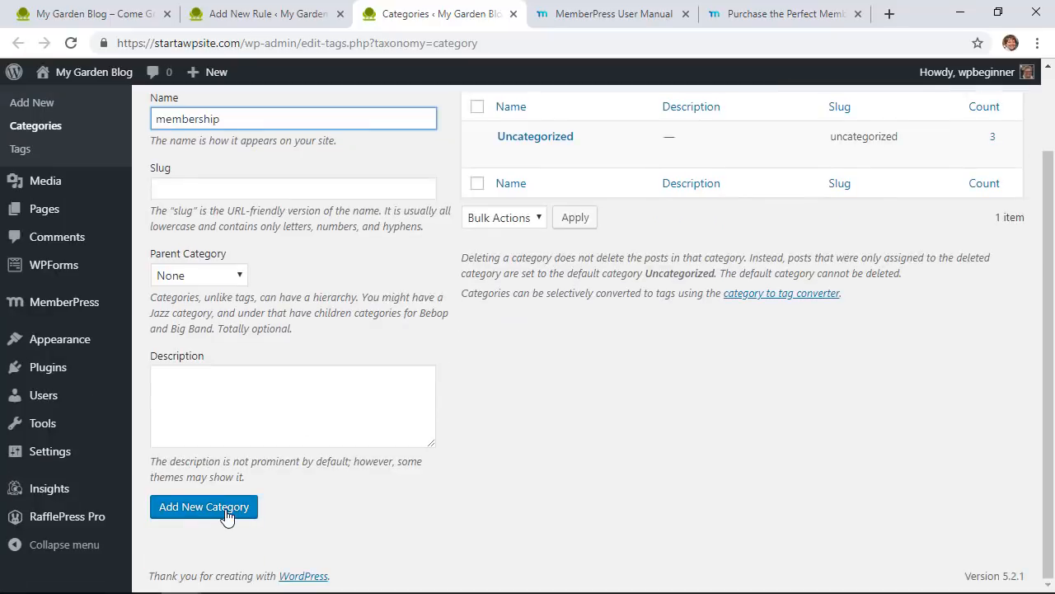
click(287, 19)
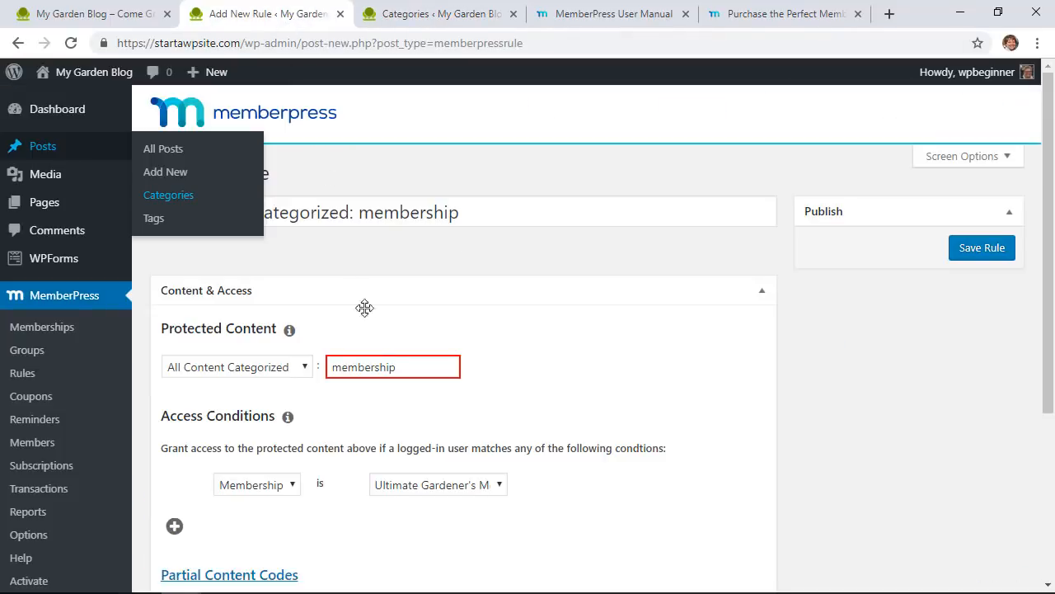
Step: Reload the rule and set protected content to All Content Categorized: membership
double_click(389, 366)
key(ctrl+c)
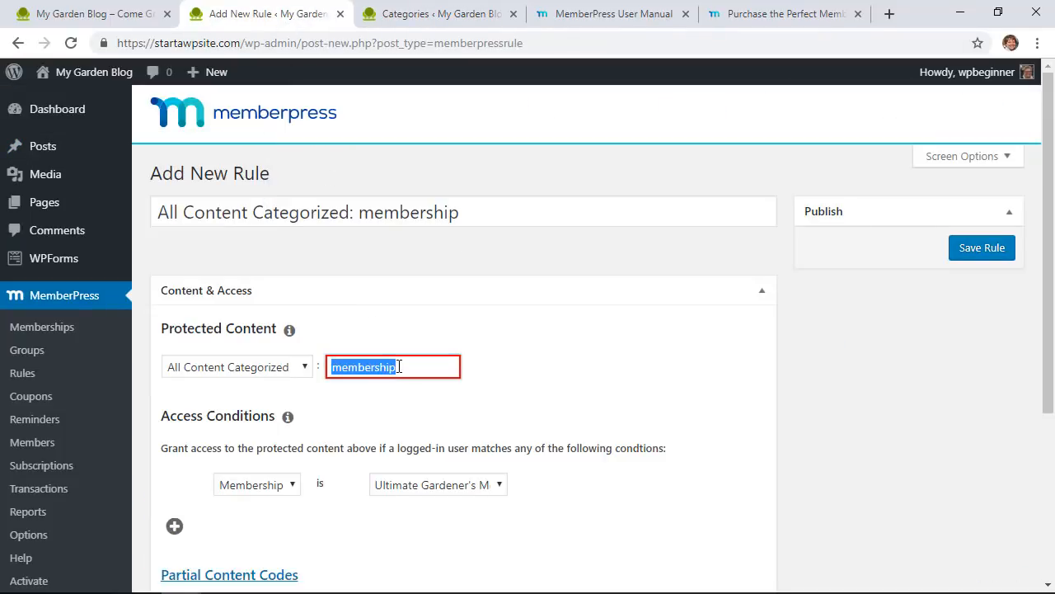
click(71, 43)
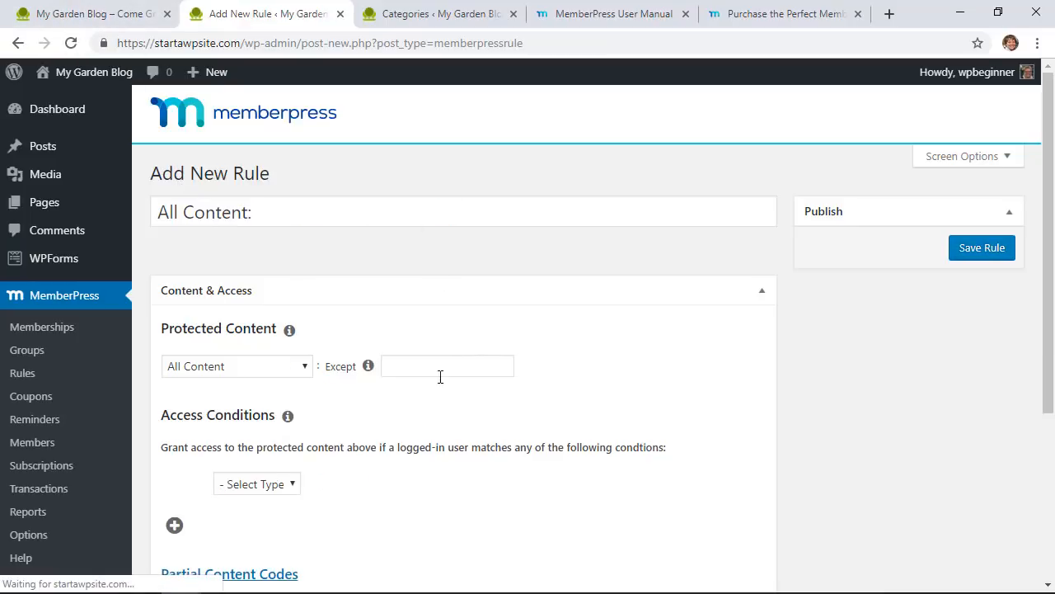
click(261, 370)
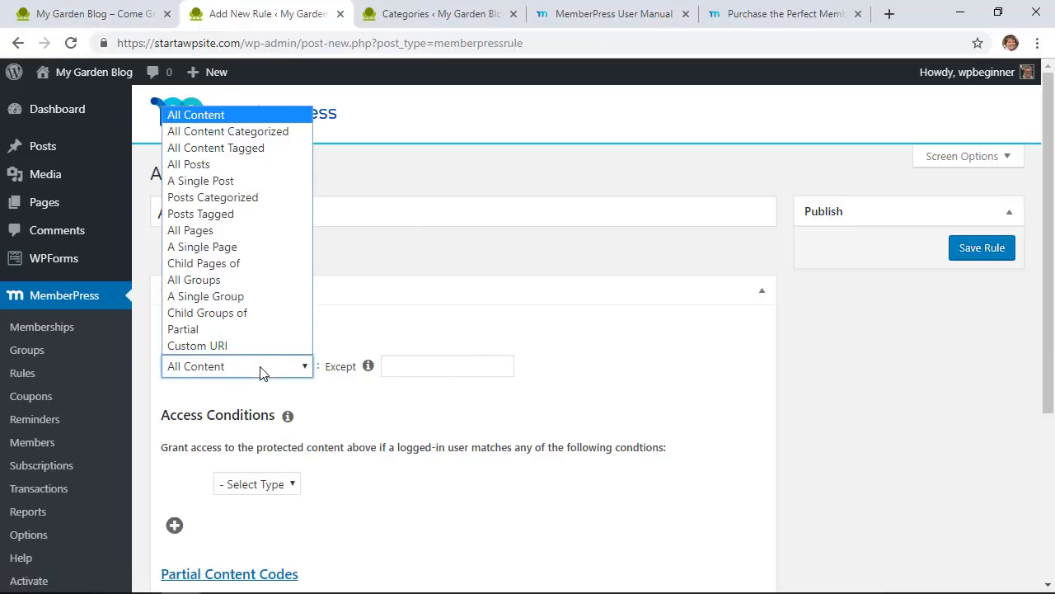
click(257, 132)
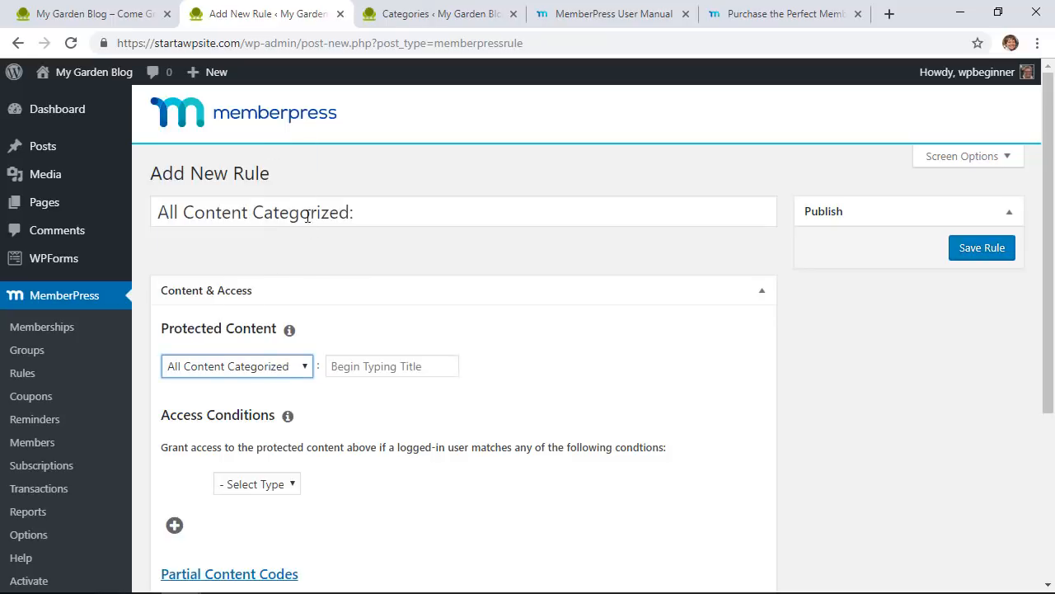
click(386, 371)
key(ctrl+v)
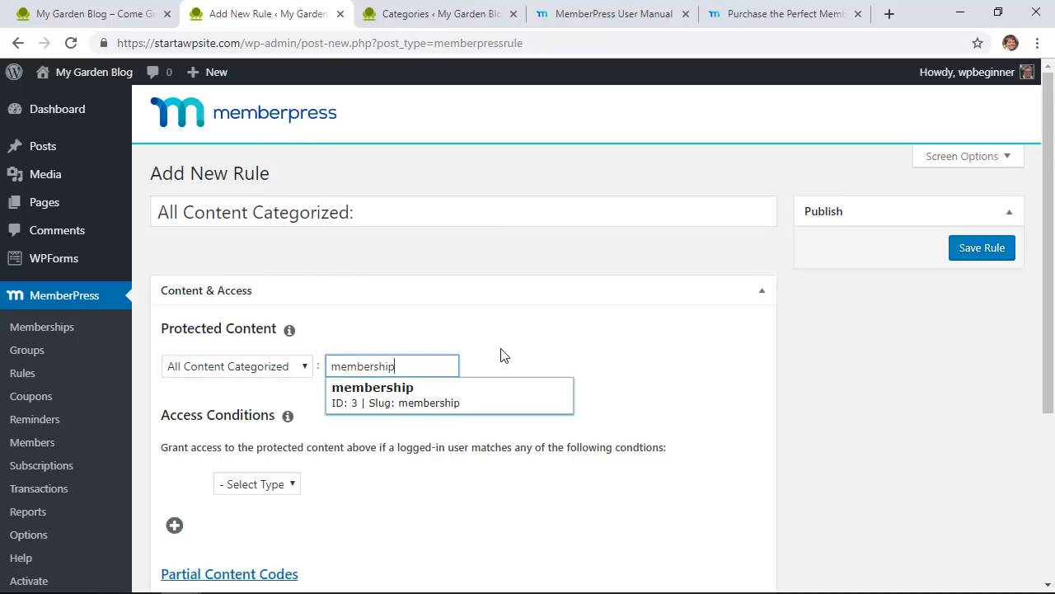
click(357, 404)
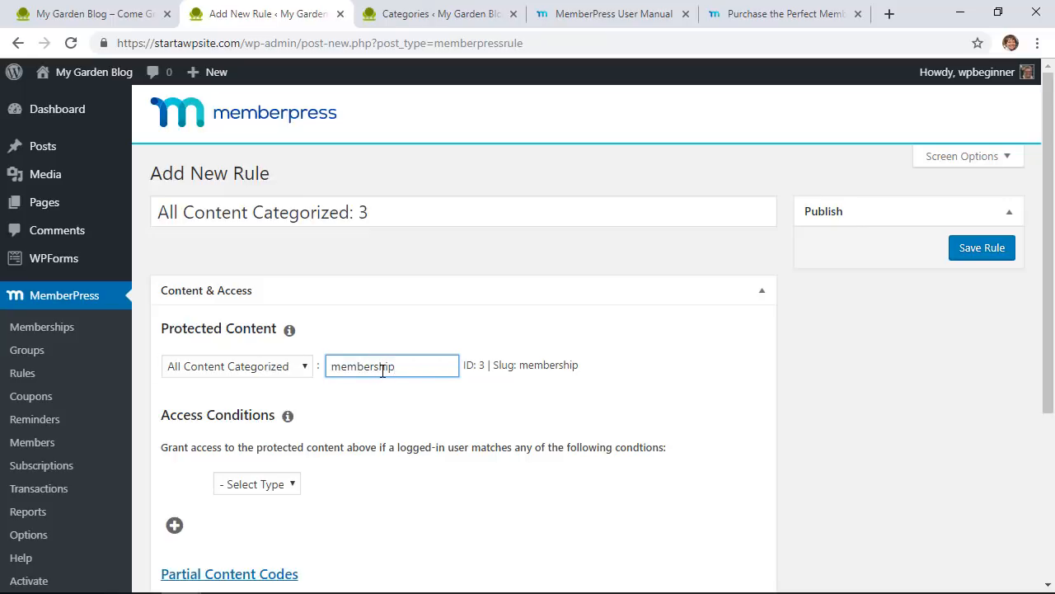
Step: Require Ultimate Gardener's Membership for access and save the rule
scroll(547, 445, down, 1)
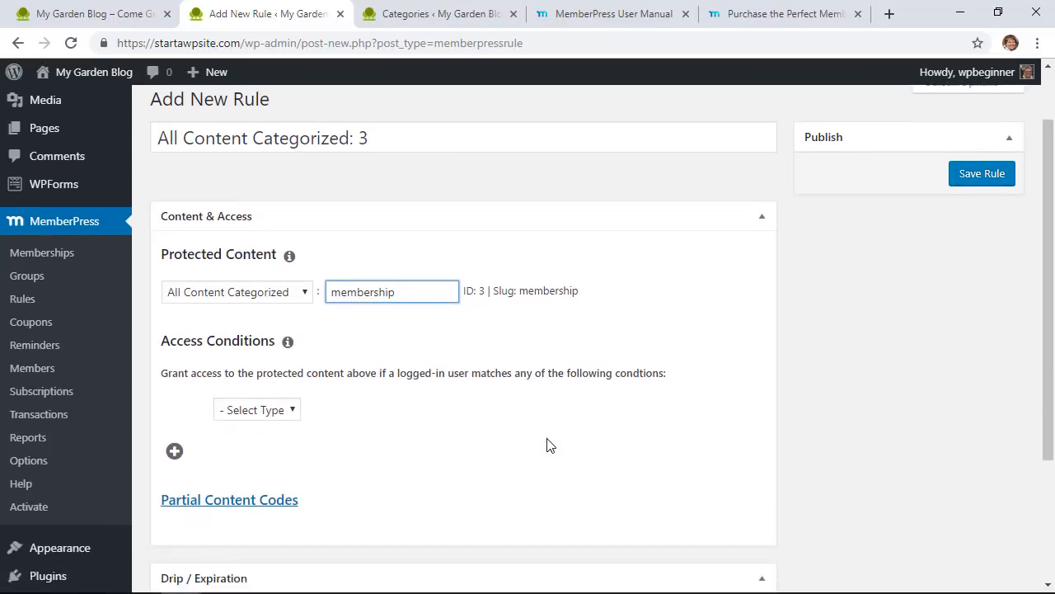
click(253, 401)
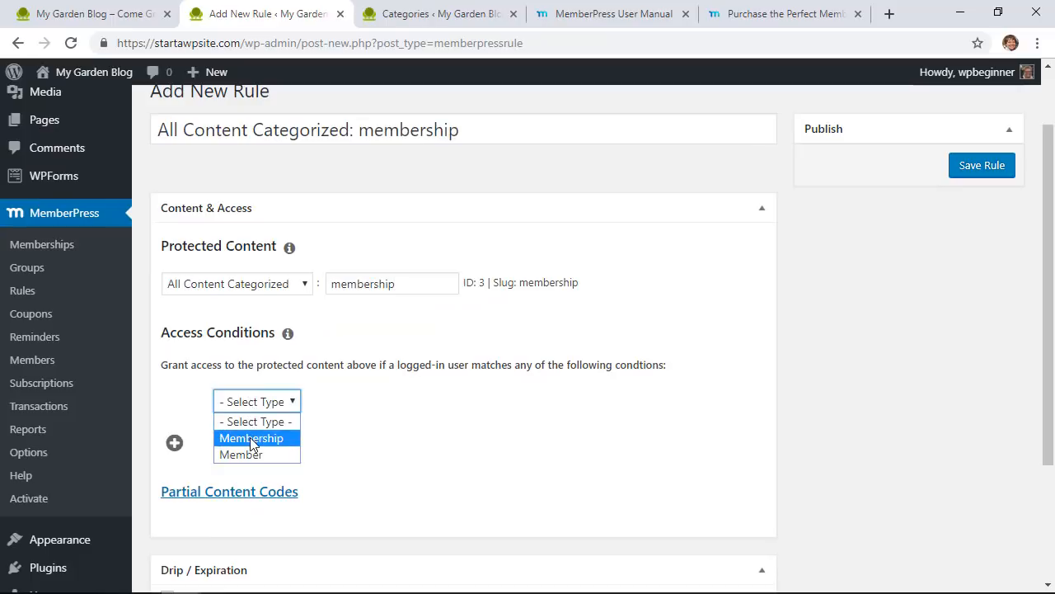
click(252, 438)
click(429, 403)
click(423, 422)
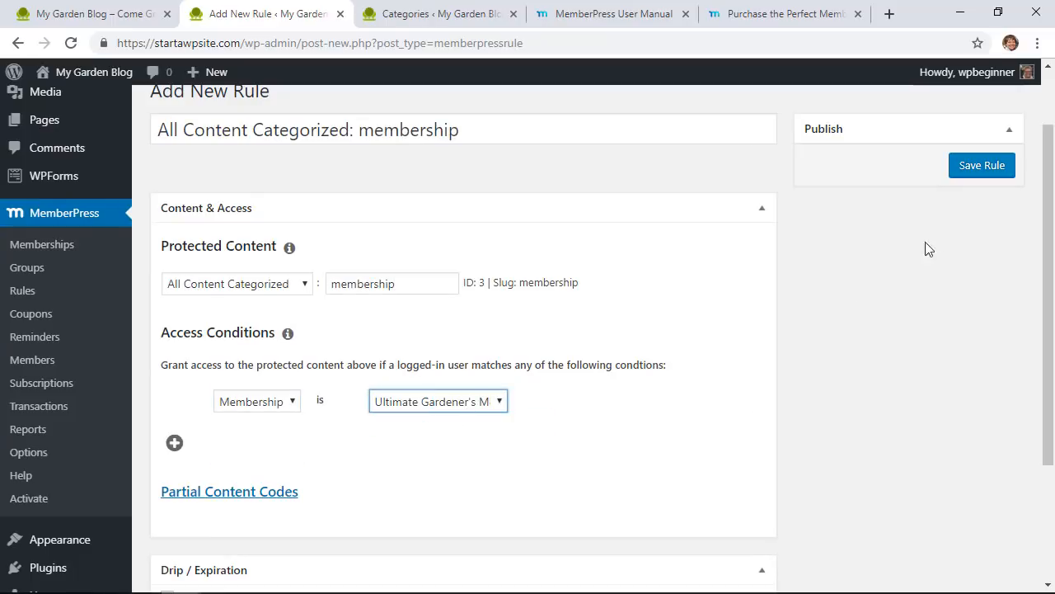
click(946, 234)
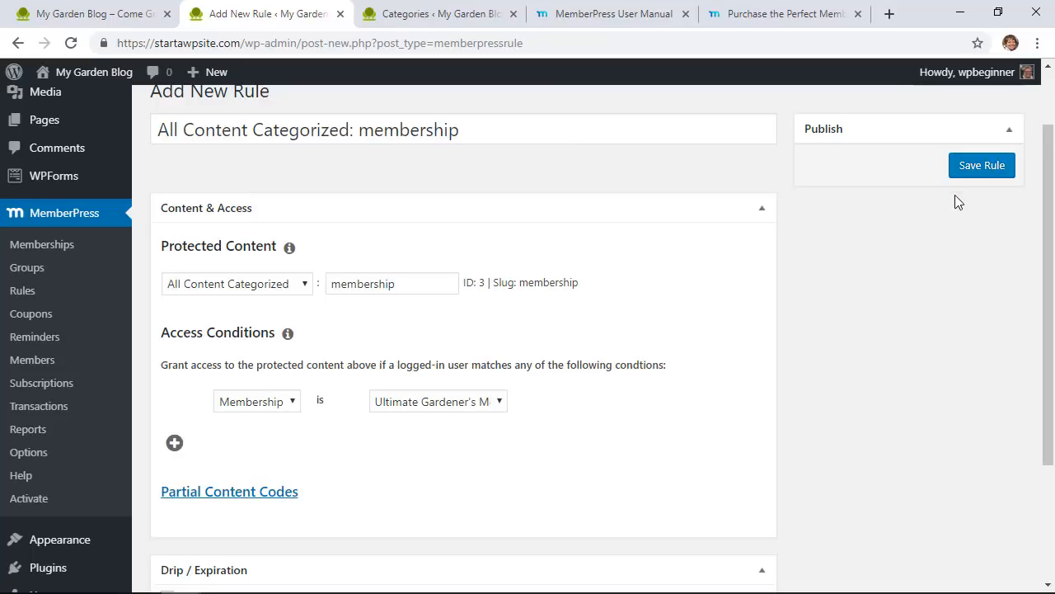
click(966, 165)
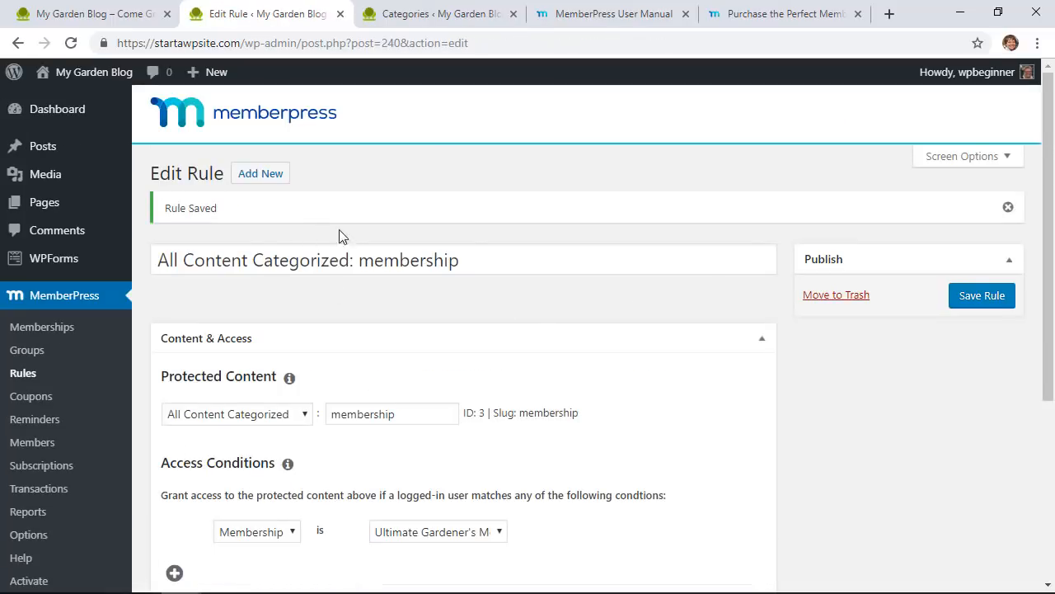
Step: Go to the All Posts list
scroll(347, 237, down, 1)
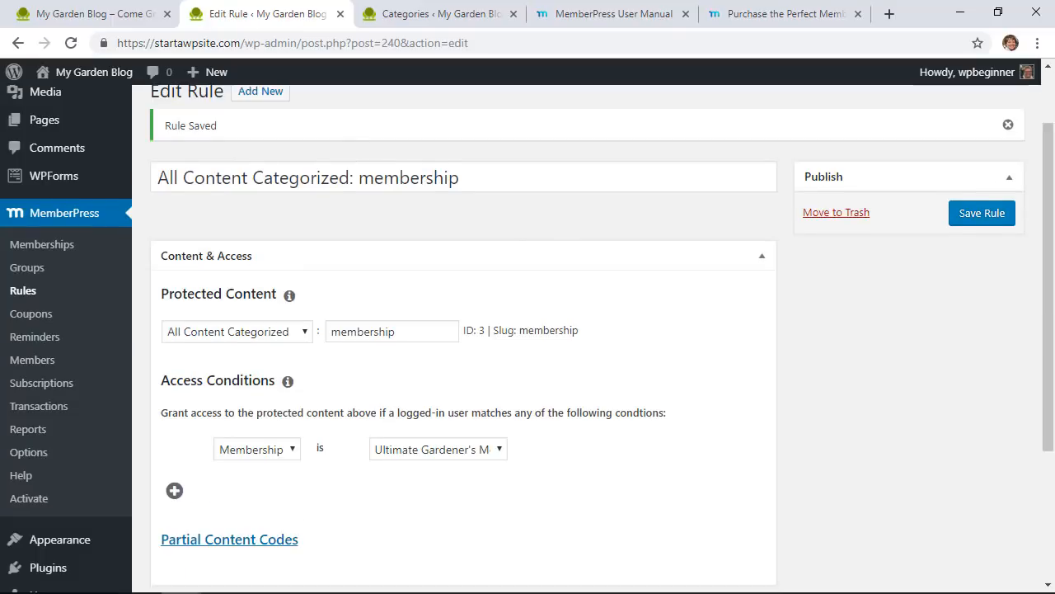
scroll(196, 221, up, 1)
mouse_move(61, 143)
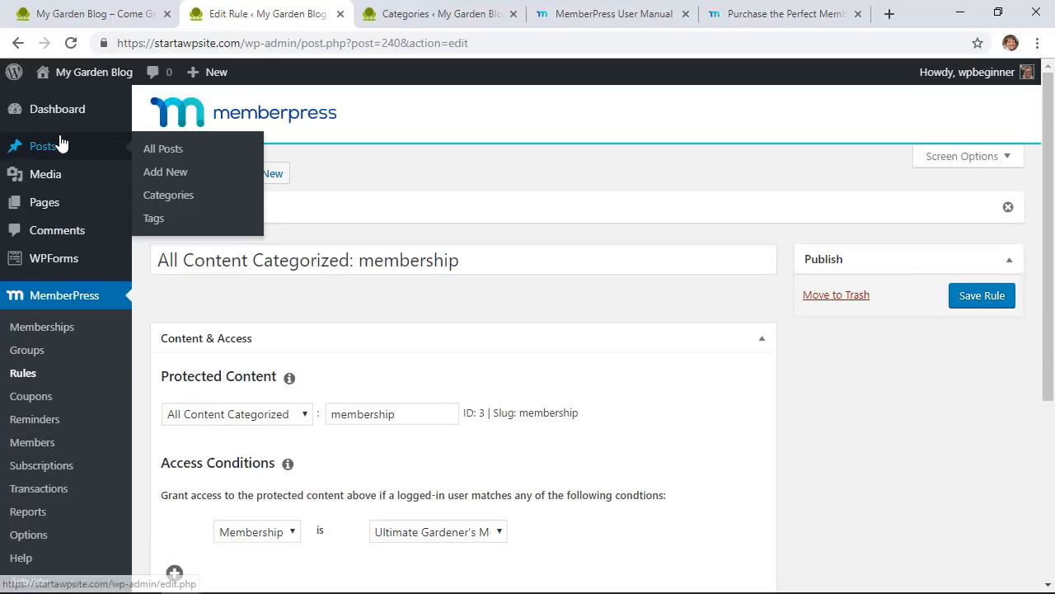
click(155, 148)
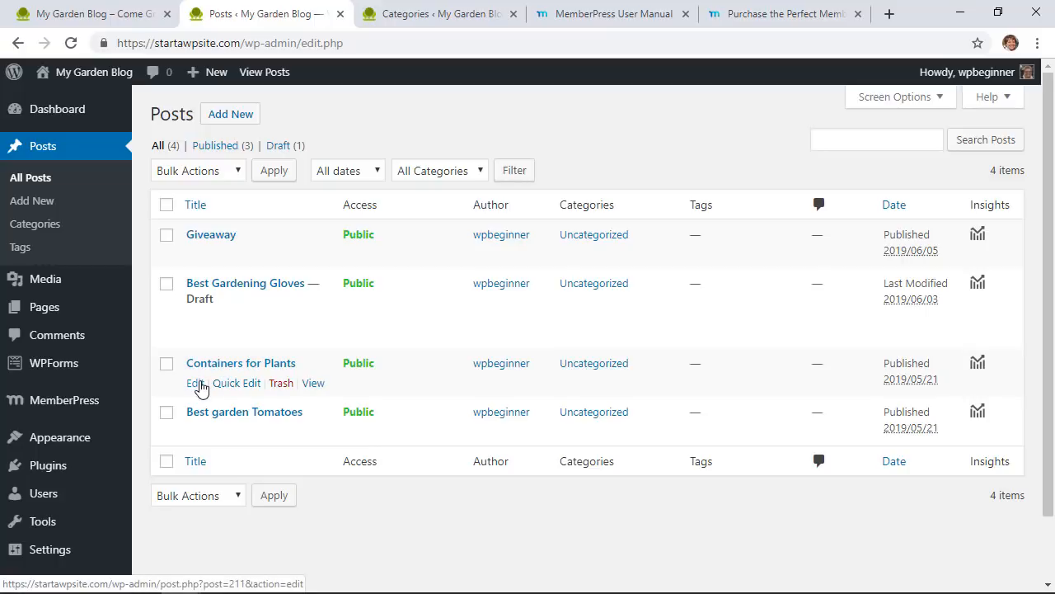
Step: Move Containers for Plants from Uncategorized to the membership category and update it
click(197, 384)
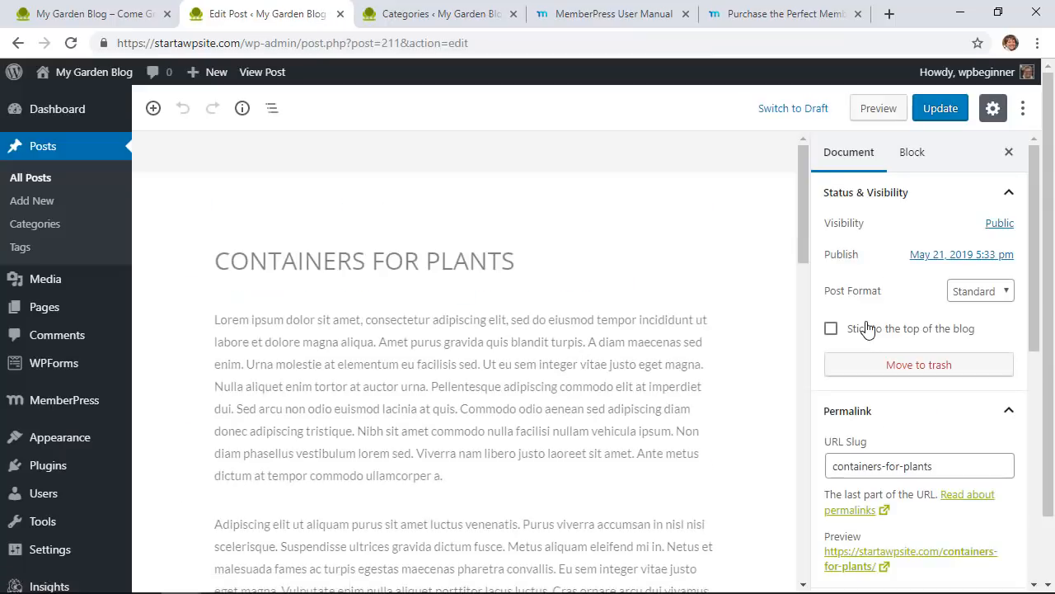
scroll(867, 328, down, 1)
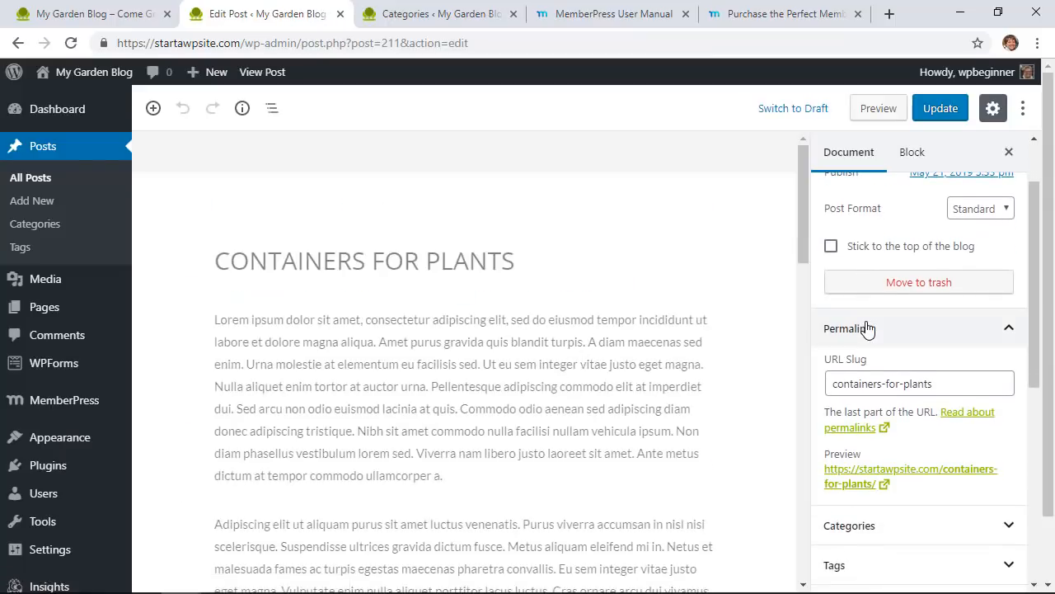
scroll(867, 329, down, 2)
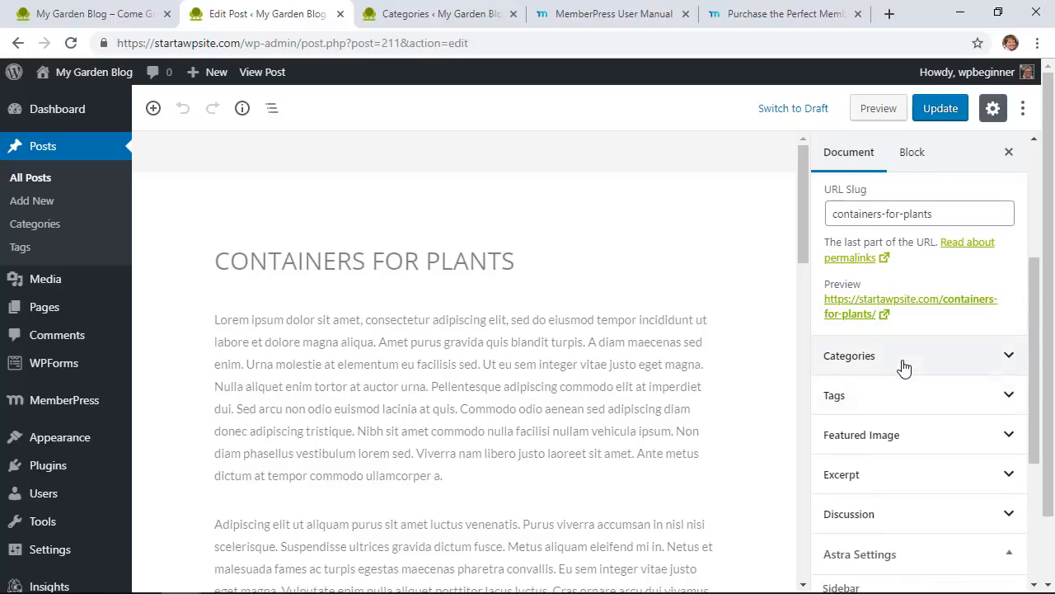
click(903, 367)
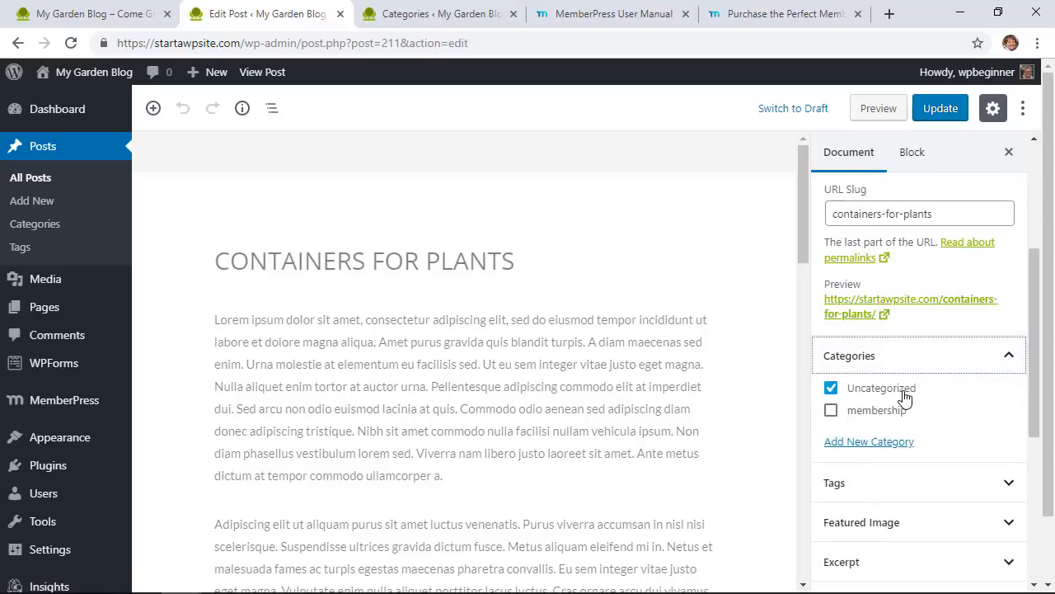
click(830, 387)
click(830, 410)
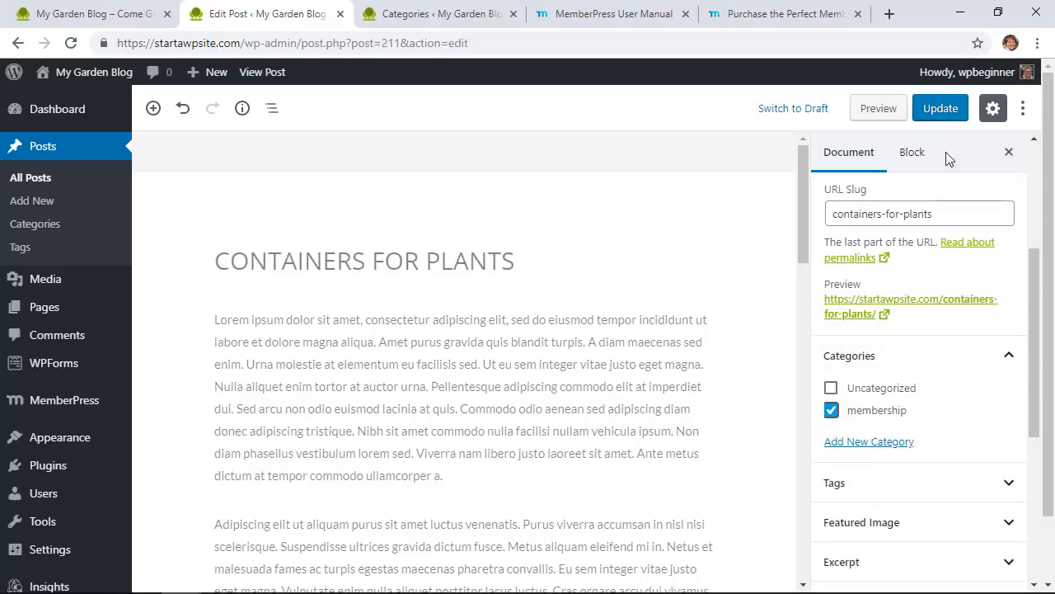
click(941, 108)
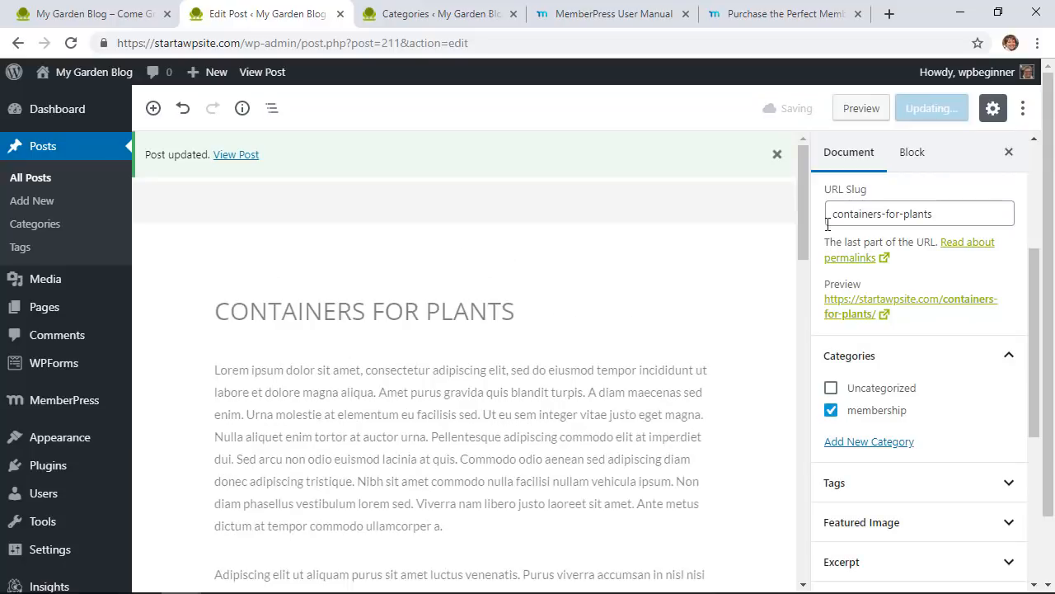
click(30, 177)
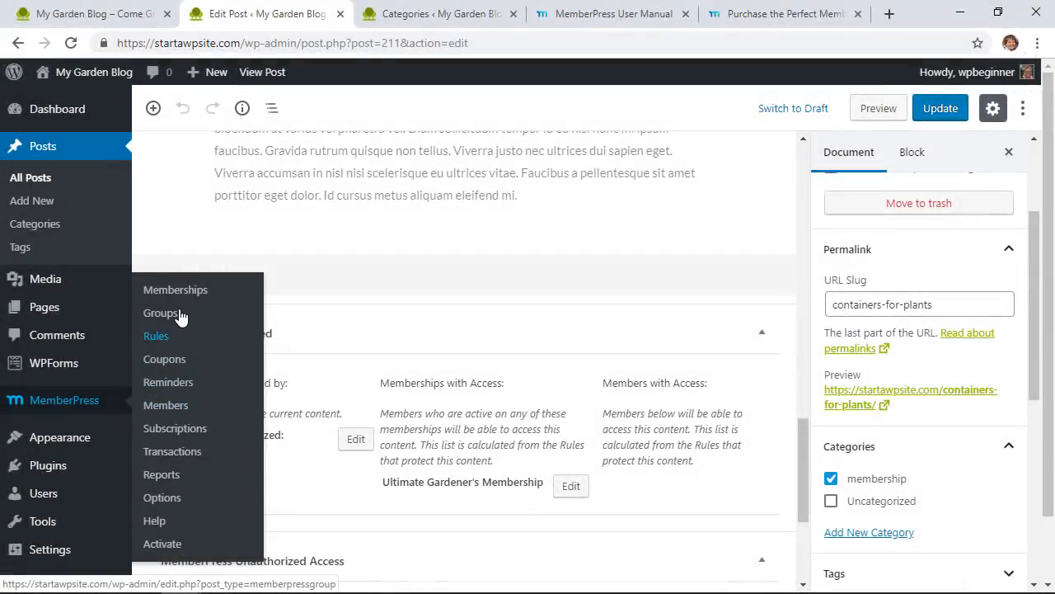
Step: Start a new MemberPress group titled 'Pricing'
click(181, 312)
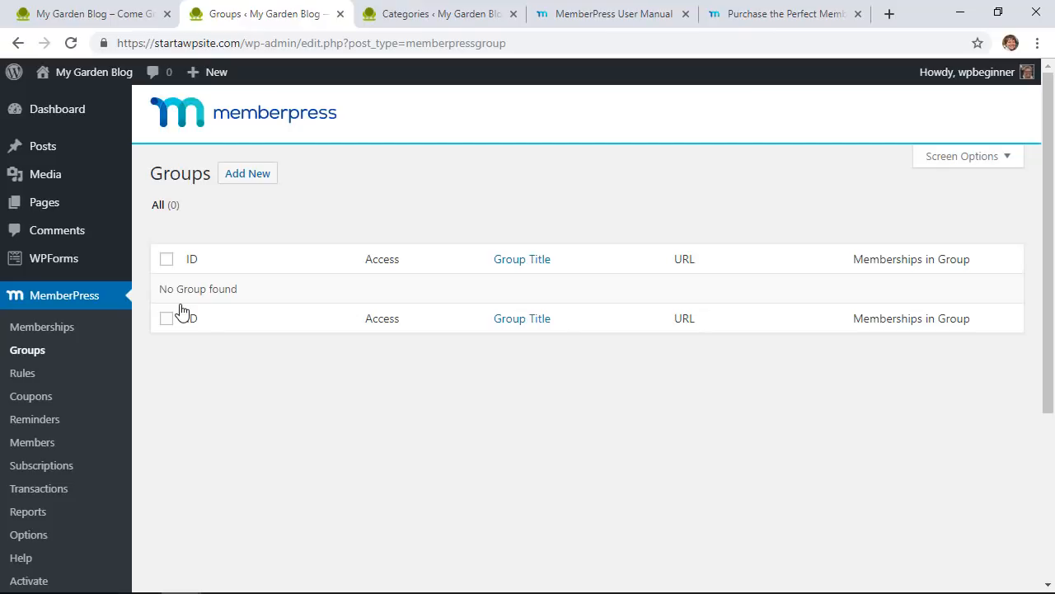
click(257, 186)
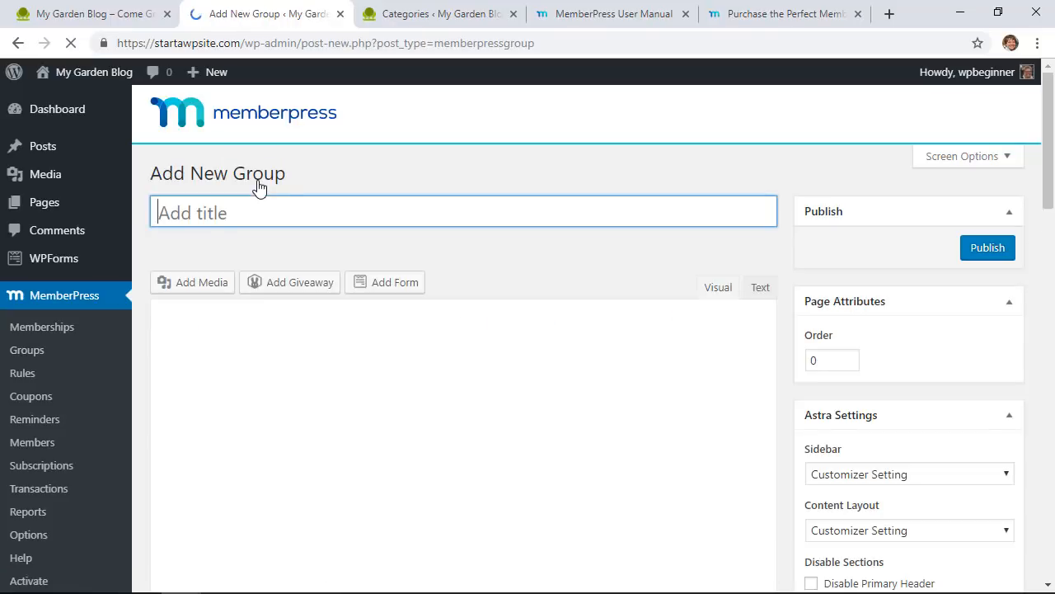
text(Pricing)
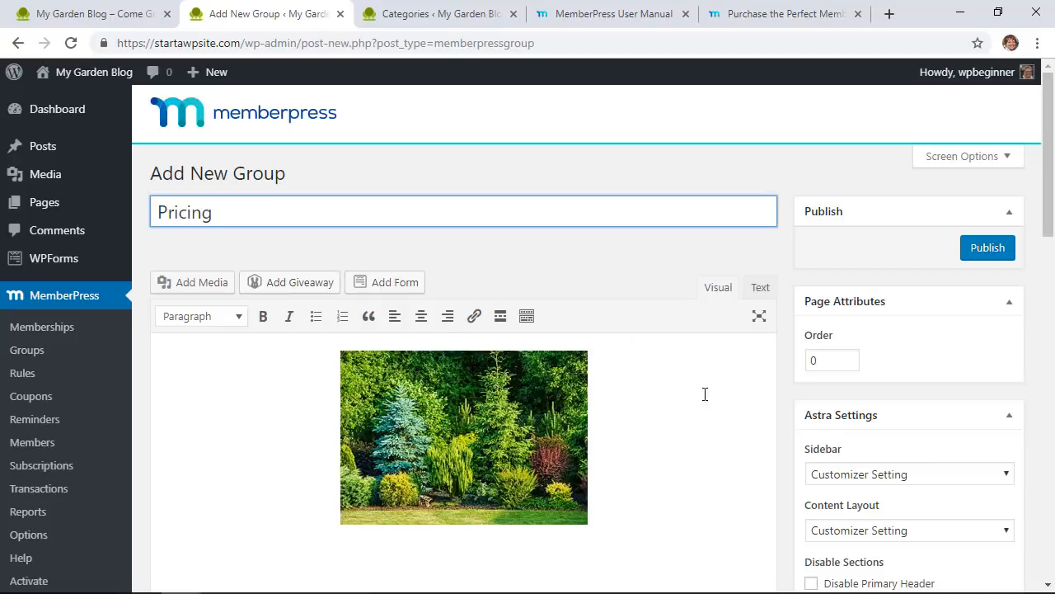
scroll(700, 416, down, 6)
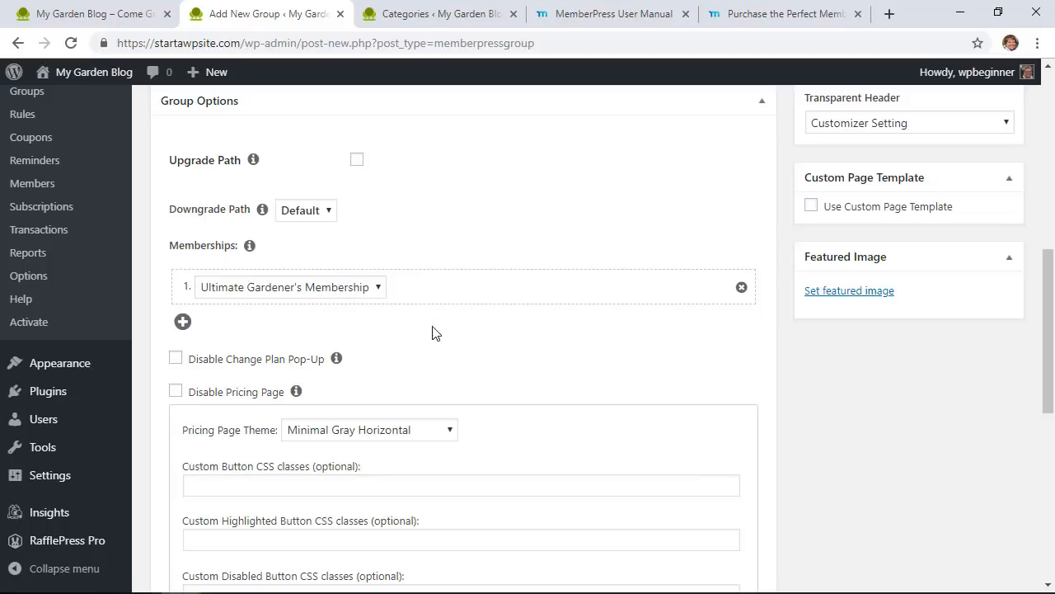
Step: Leave the group's Upgrade Path option unchecked
click(357, 160)
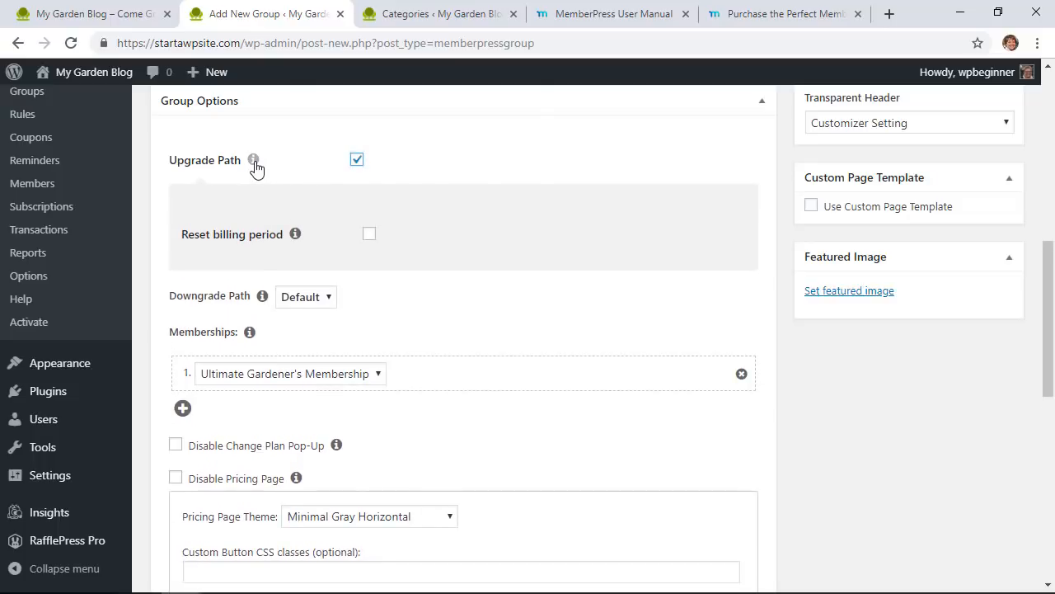
mouse_move(255, 163)
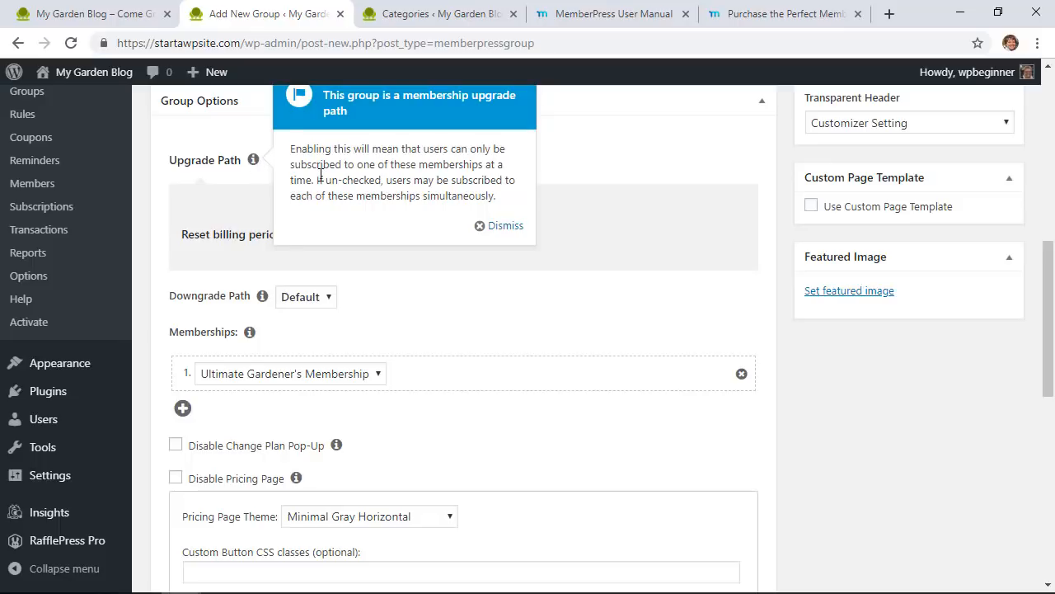
click(502, 226)
click(357, 160)
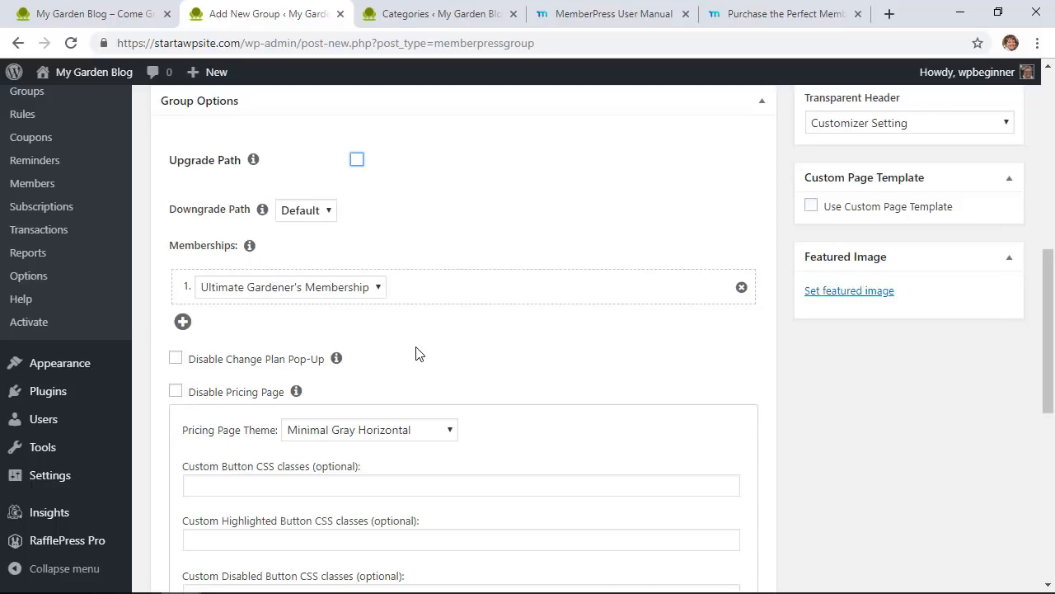
scroll(418, 352, down, 1)
scroll(417, 353, down, 1)
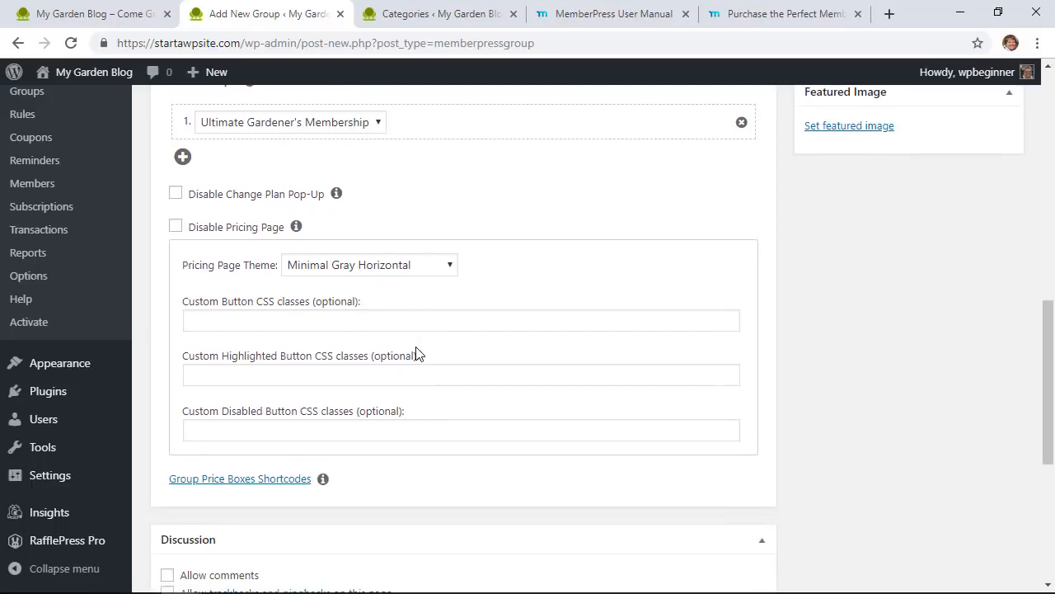
Step: Keep Minimal Gray Horizontal as the pricing page theme
click(396, 267)
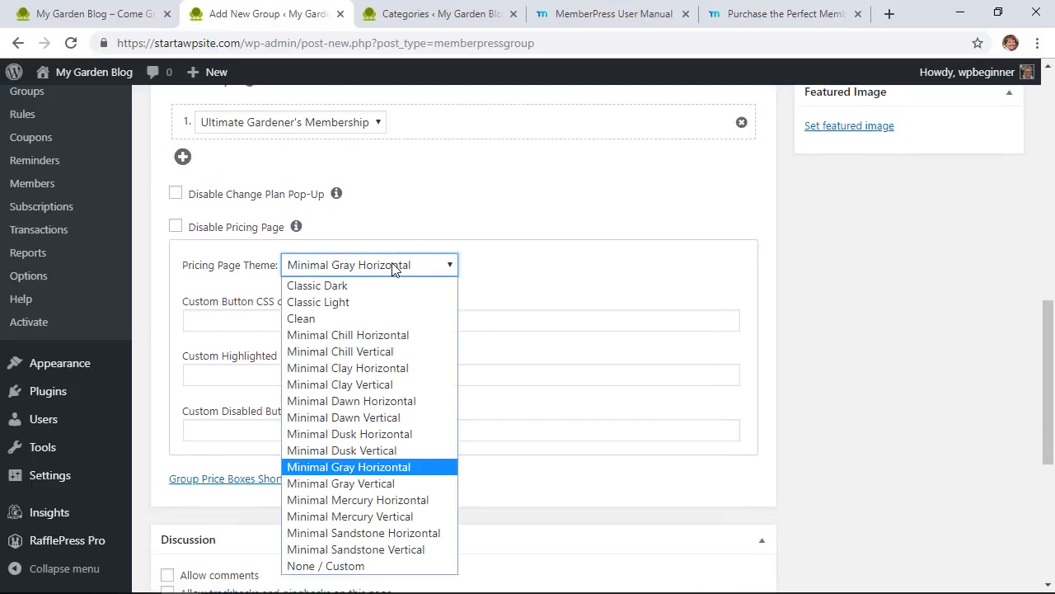
click(393, 268)
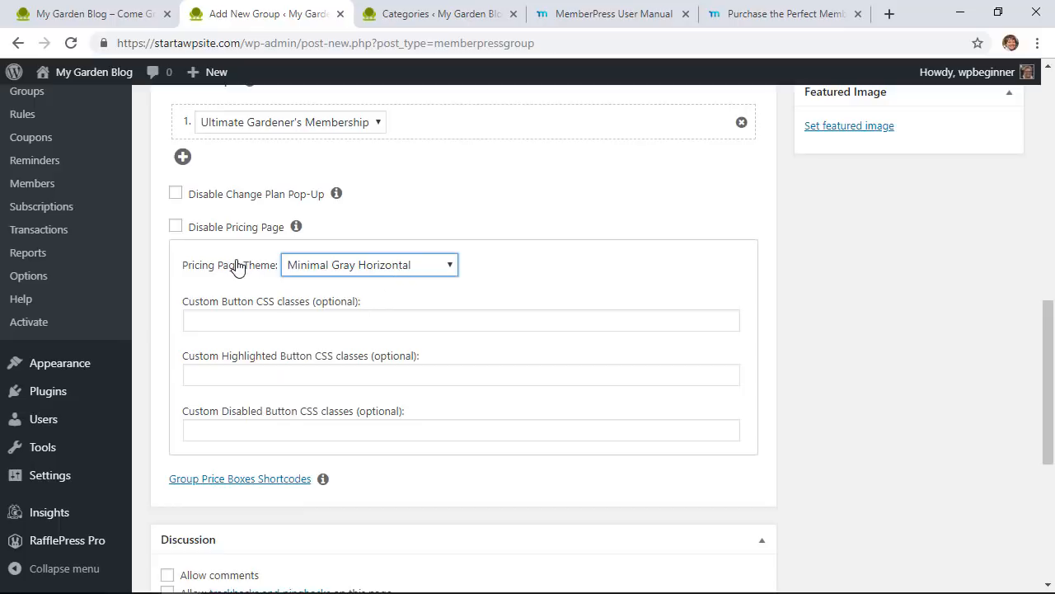
scroll(511, 219, down, 4)
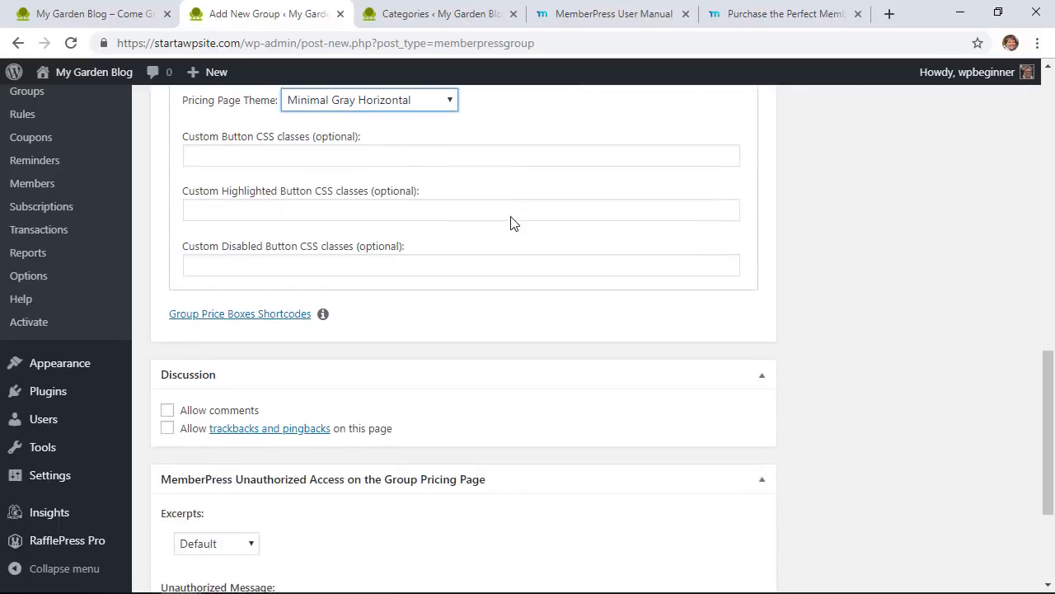
scroll(527, 219, up, 15)
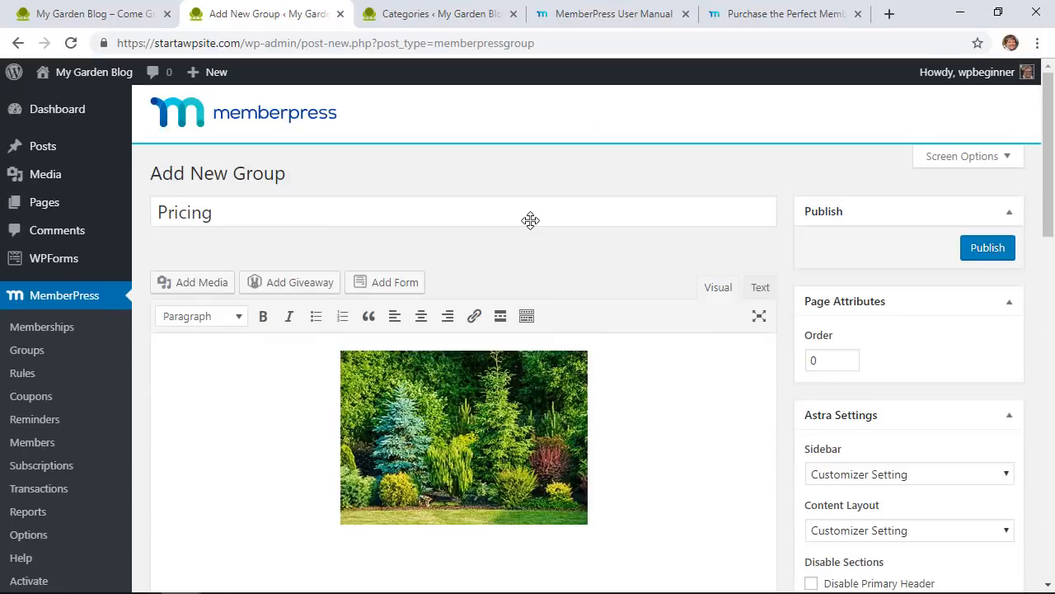
scroll(530, 219, down, 1)
Step: Publish the Pricing group and view its live page: 1 week free, then $99/year
click(986, 169)
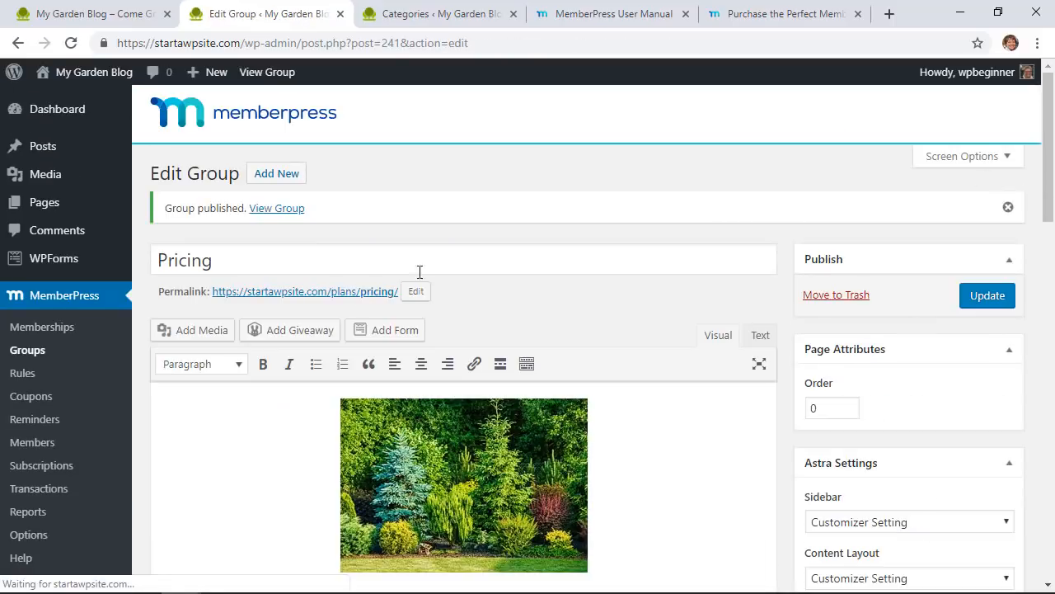
click(302, 295)
scroll(118, 301, down, 3)
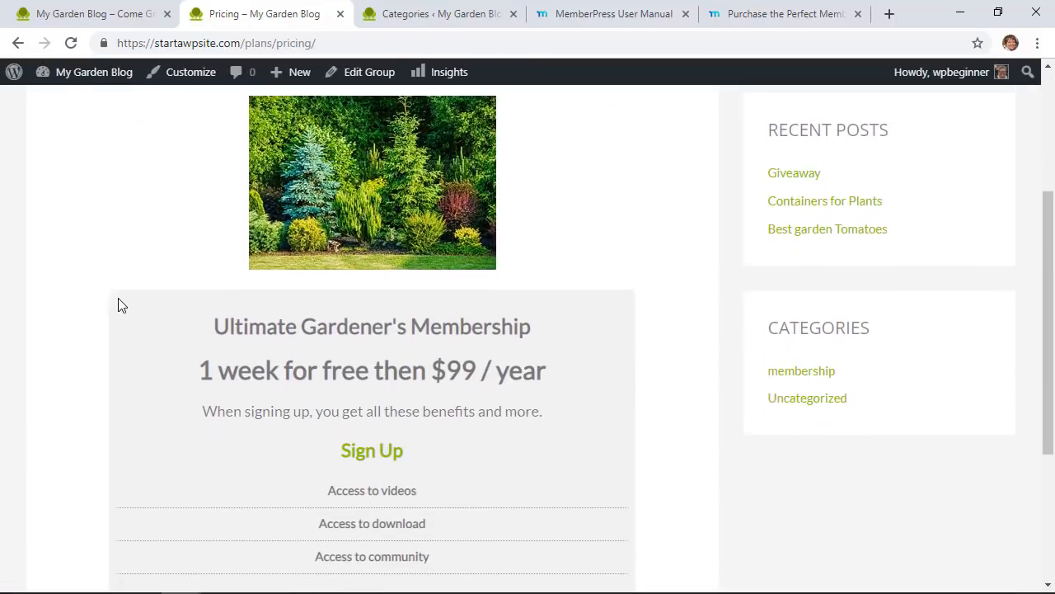
scroll(118, 306, down, 1)
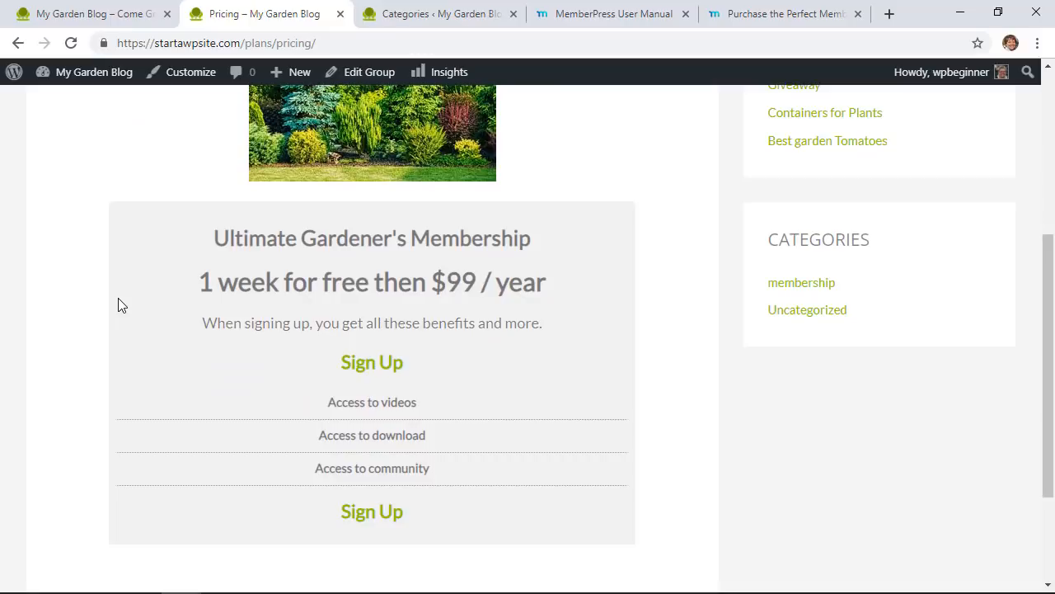
scroll(118, 306, down, 2)
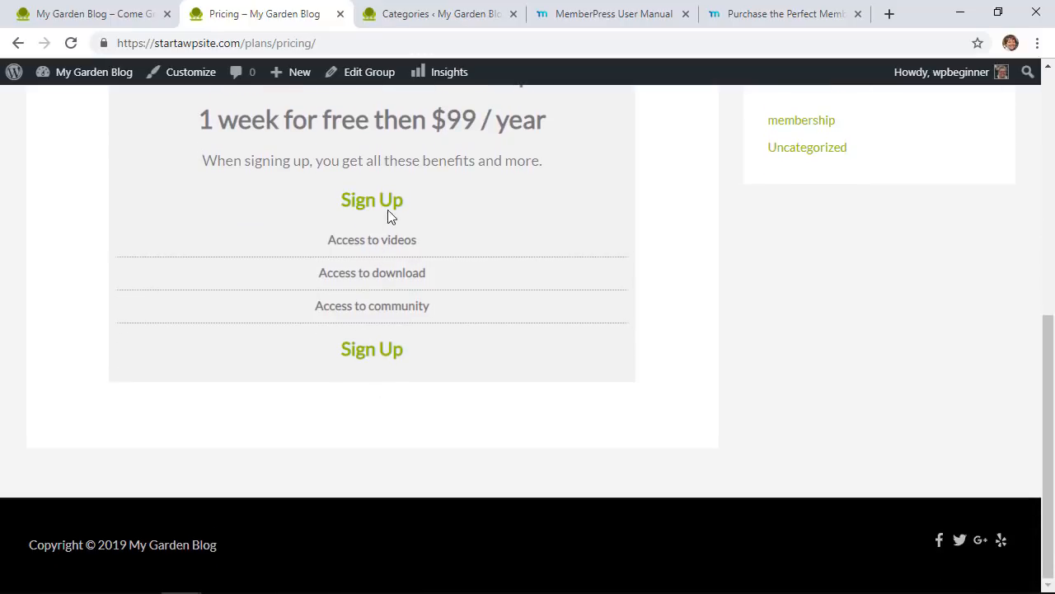
scroll(476, 150, up, 1)
scroll(476, 155, up, 1)
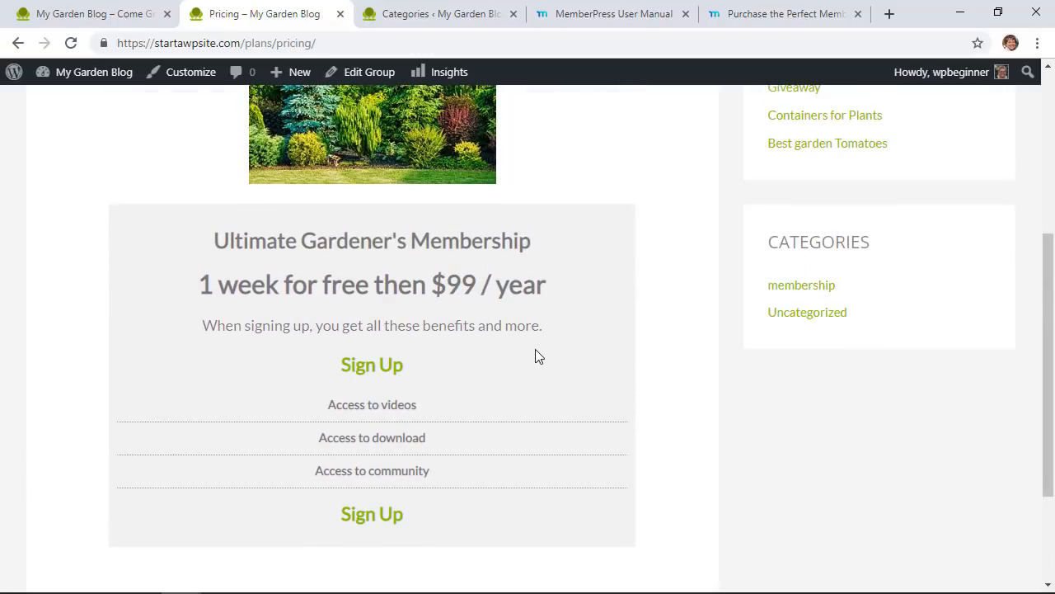
scroll(537, 356, up, 2)
scroll(537, 356, down, 1)
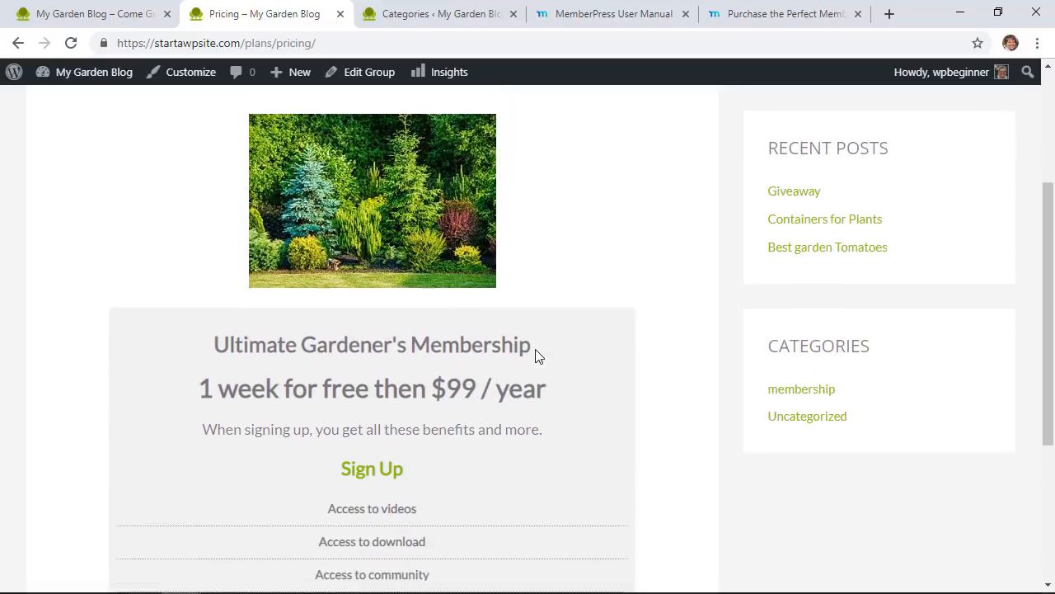
scroll(226, 431, up, 3)
scroll(226, 431, down, 1)
scroll(228, 430, down, 1)
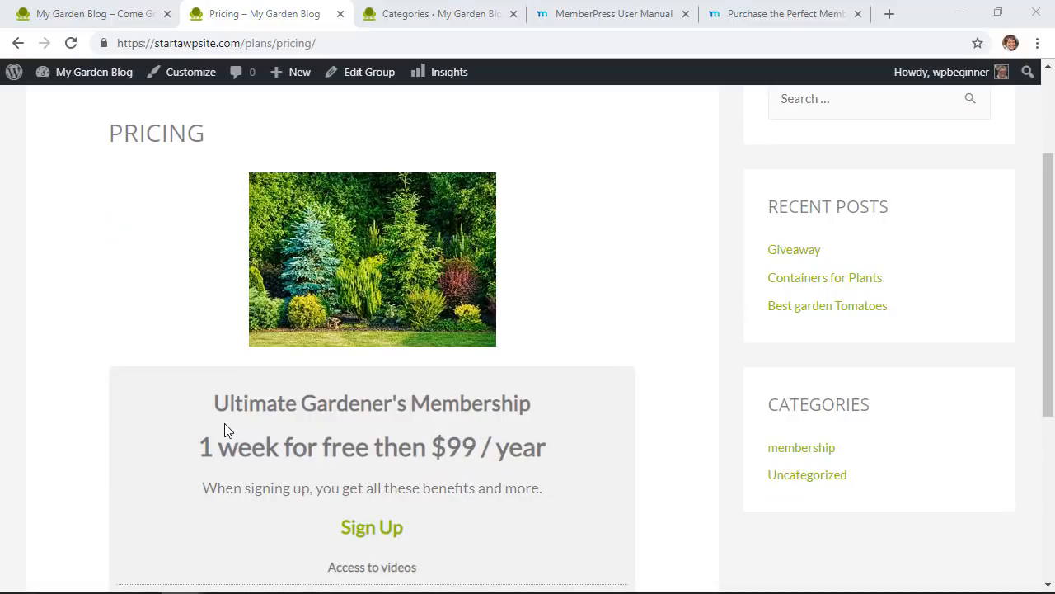
scroll(280, 375, down, 1)
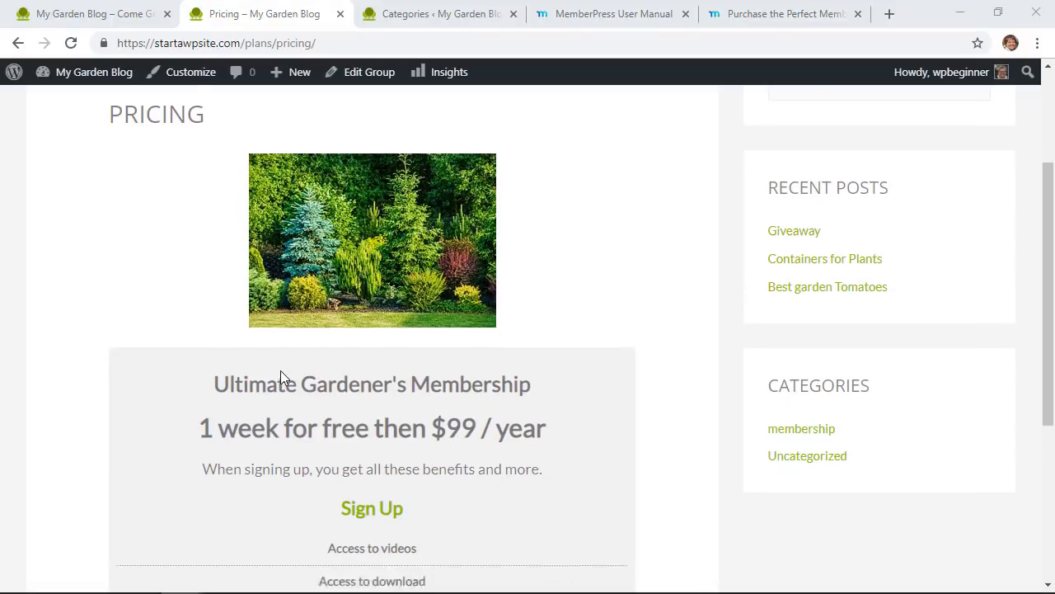
Step: Scroll the MemberPress Options Pages tab down to the Unauthorized Access login form setting
scroll(280, 376, down, 1)
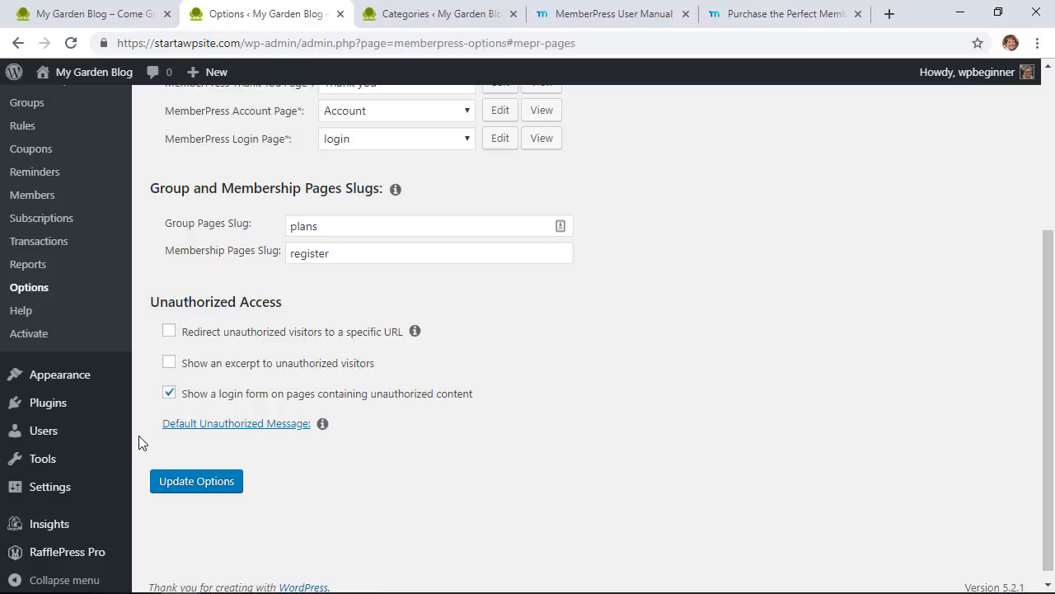
Step: Place the MemberPress Login widget in the Main Sidebar below Categories and save it
mouse_move(80, 377)
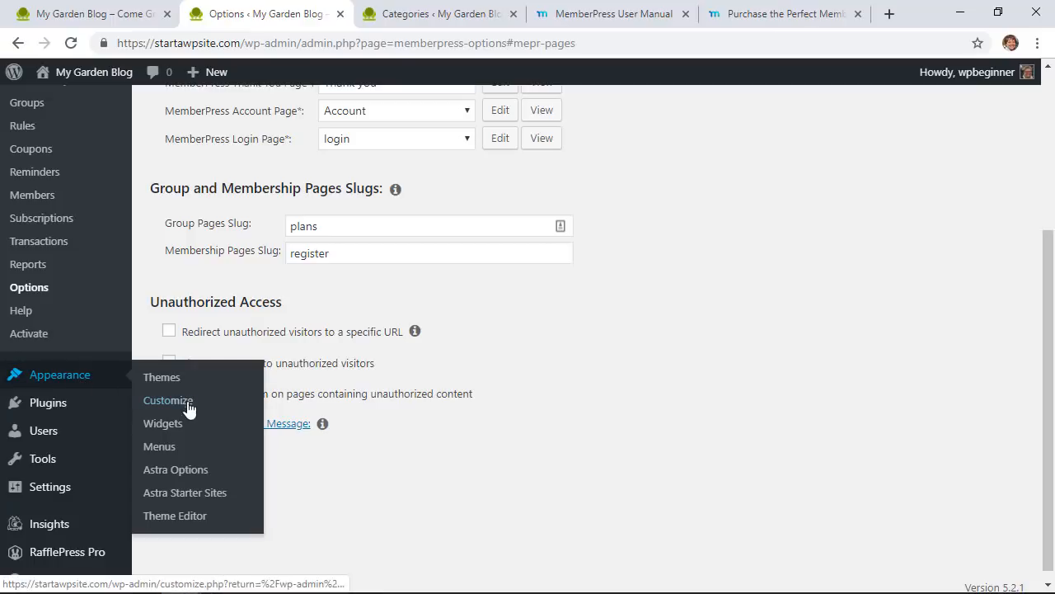
click(169, 424)
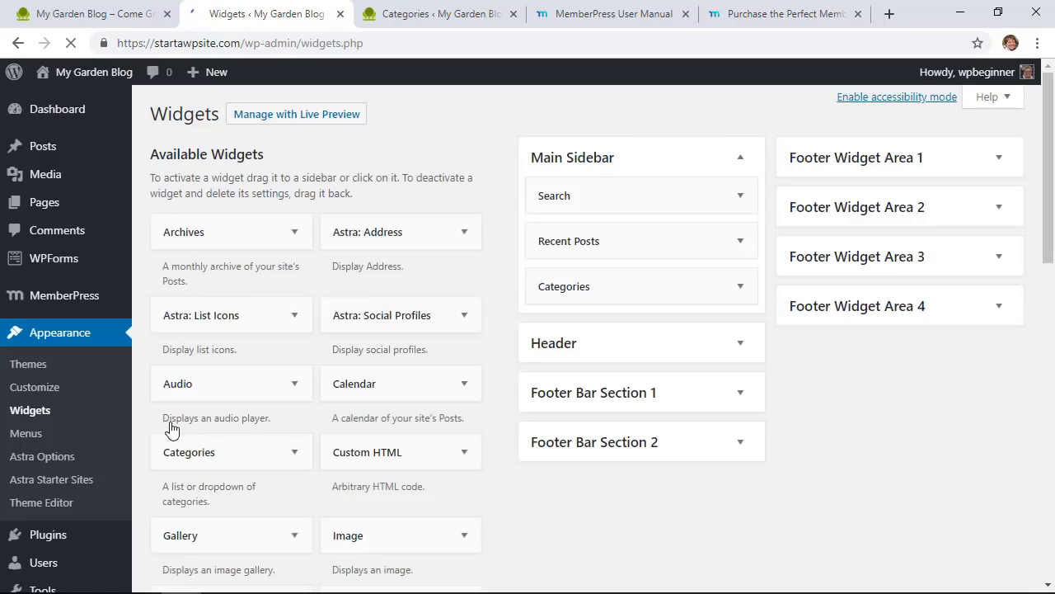
scroll(485, 414, down, 3)
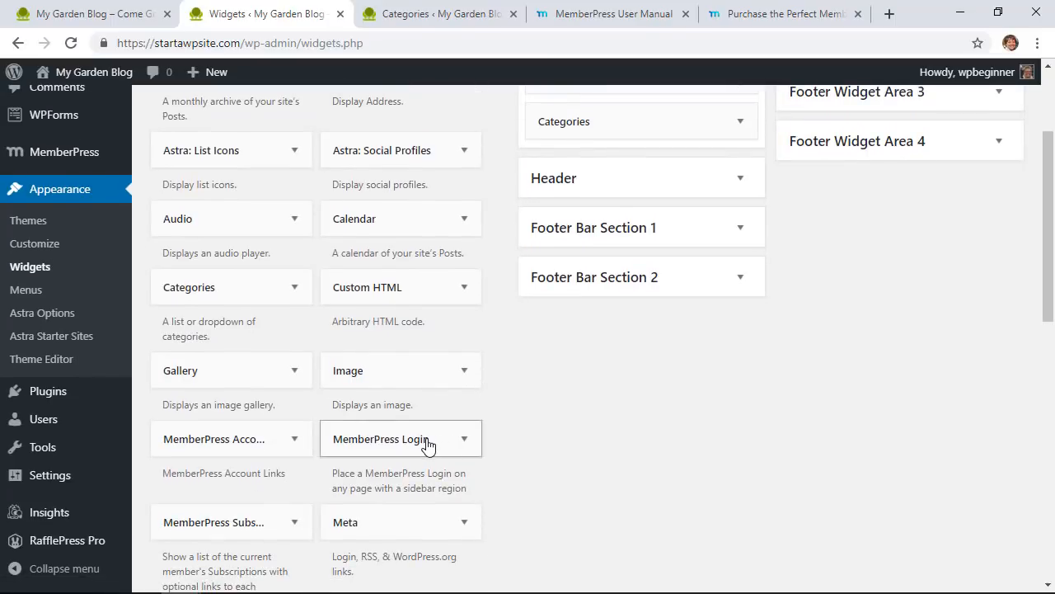
drag(427, 445, 575, 168)
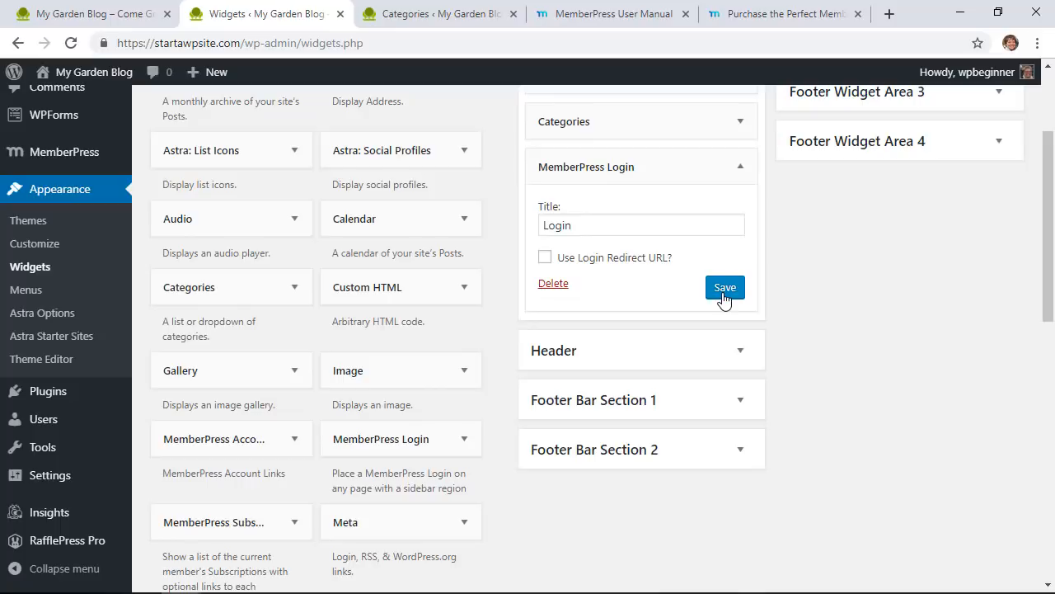
click(723, 295)
Step: Add the Pricing membership group from Groups to the primary menu
click(17, 292)
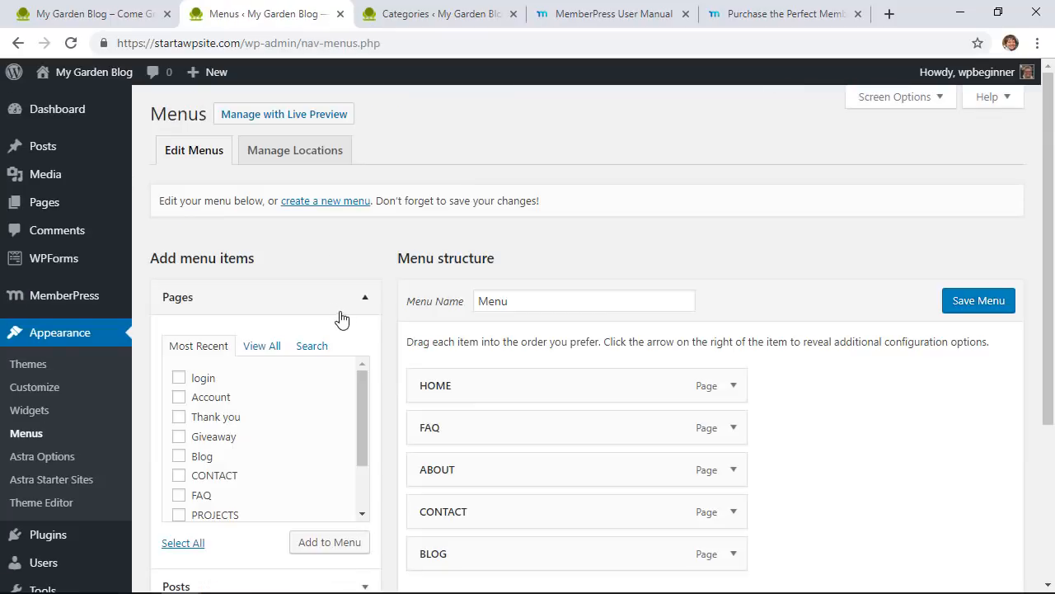
scroll(410, 337, down, 3)
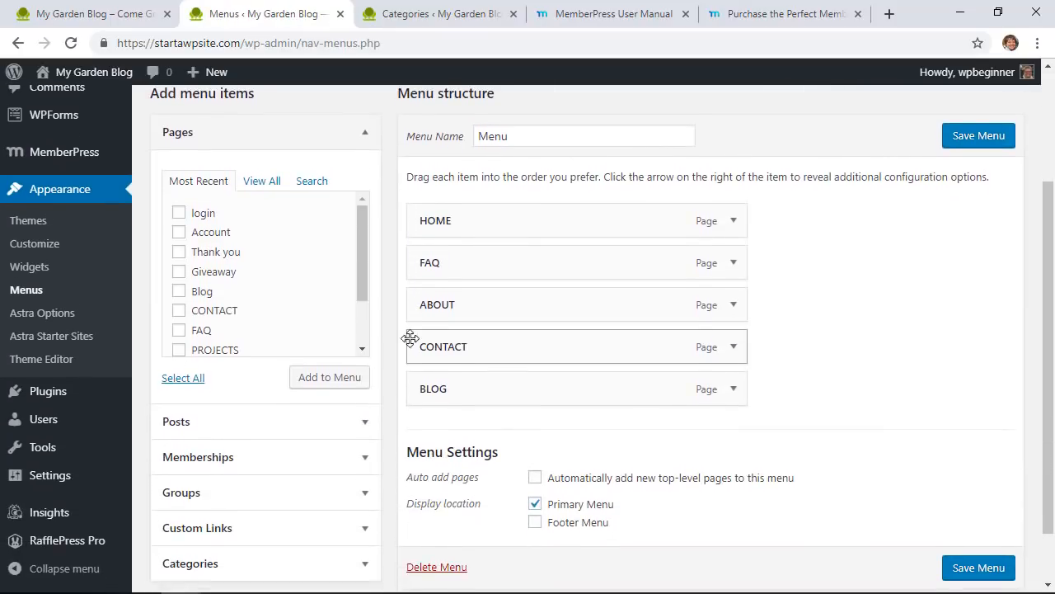
click(365, 428)
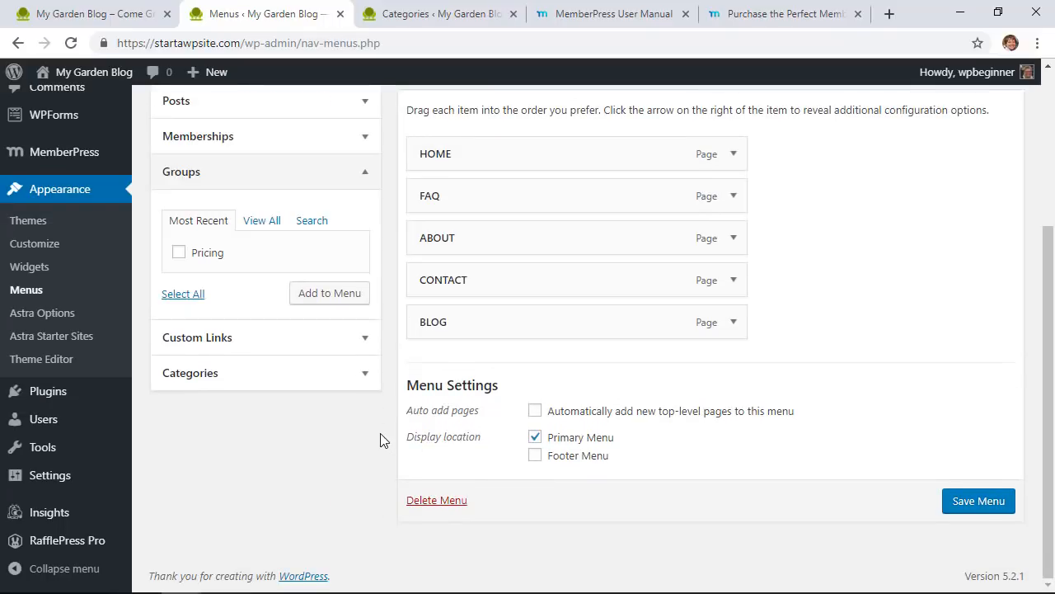
click(179, 252)
click(307, 294)
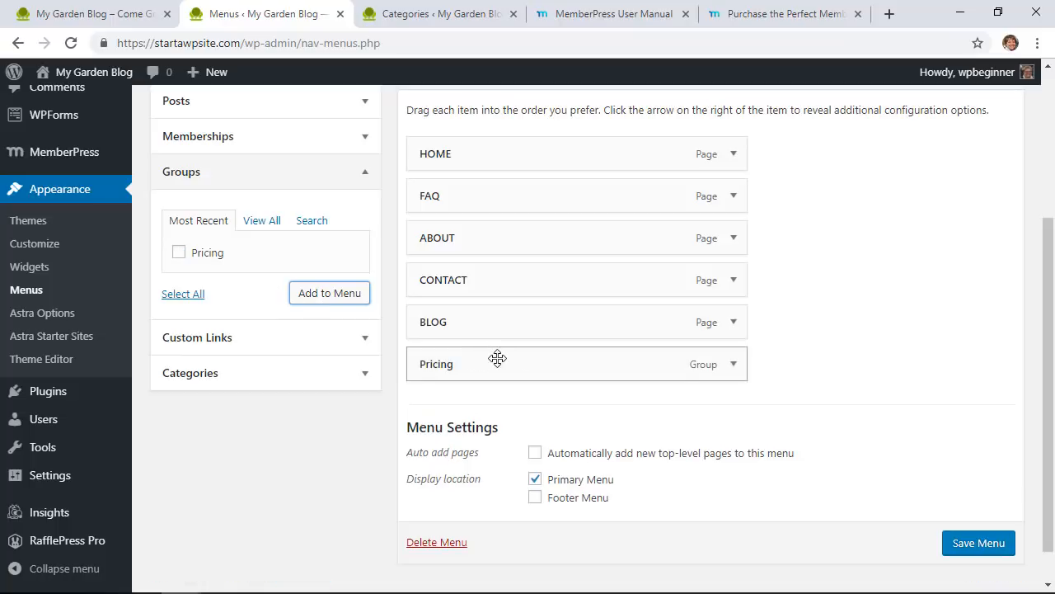
Step: Relabel the Pricing menu item as 'PRICING' and save the menu
click(732, 367)
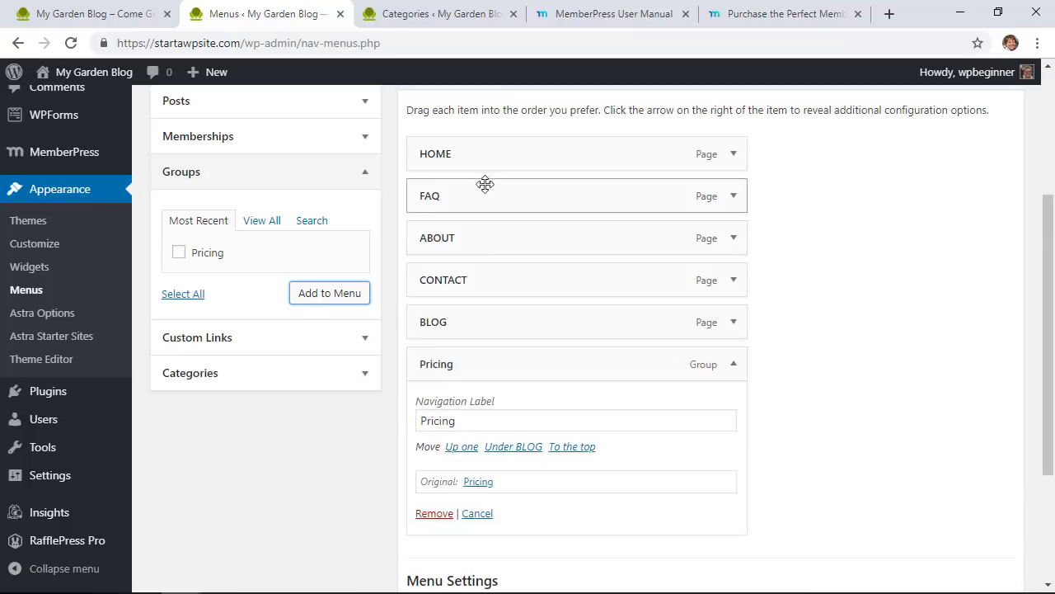
double_click(476, 421)
text(PRICING)
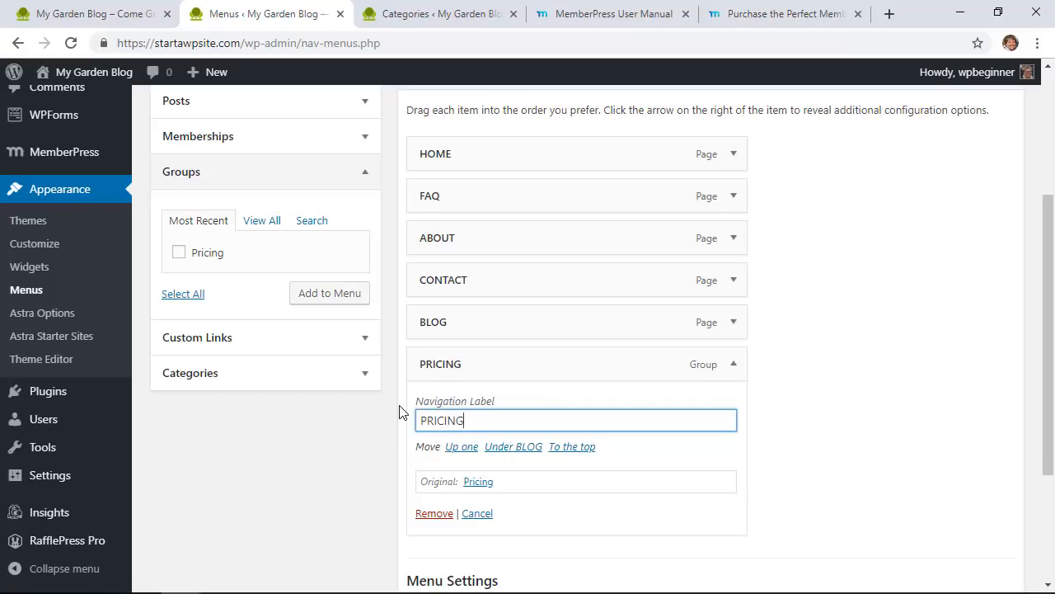
click(381, 480)
scroll(382, 480, down, 2)
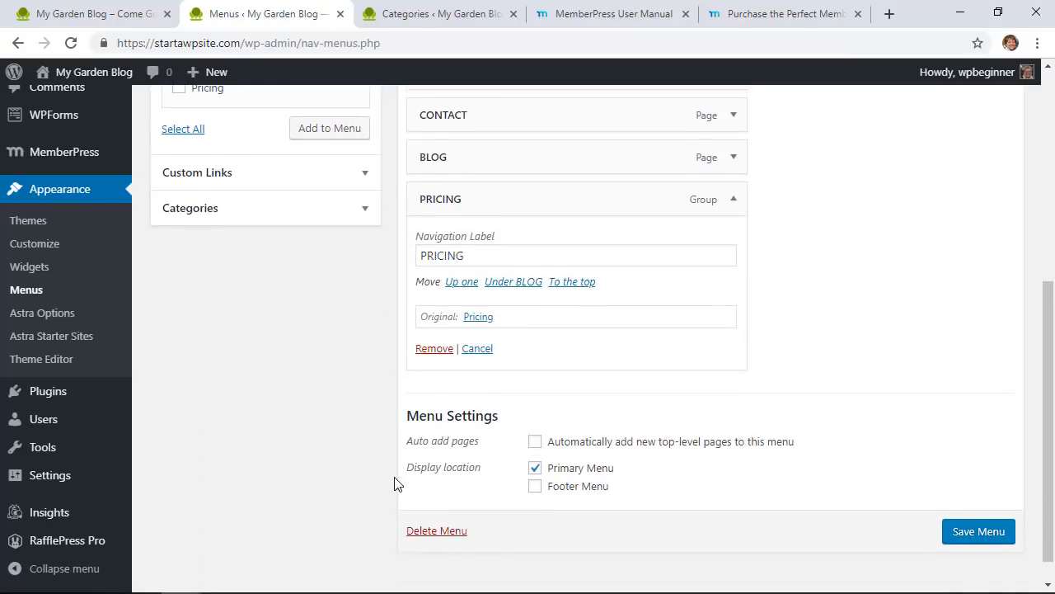
click(976, 532)
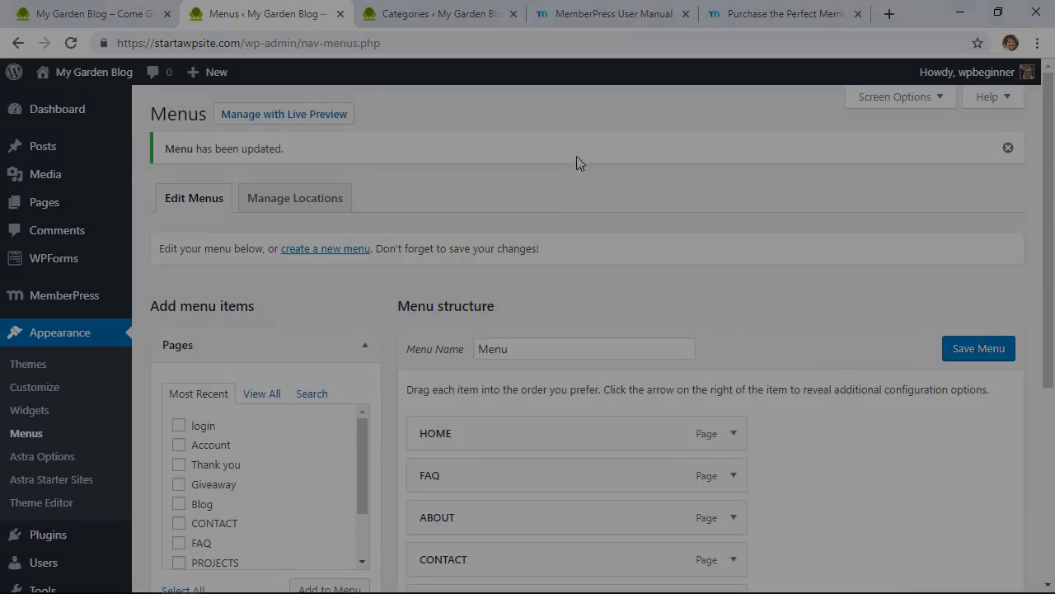
Step: Check the live Pricing page's Login sidebar widget, then return to the admin Menus tab
click(504, 16)
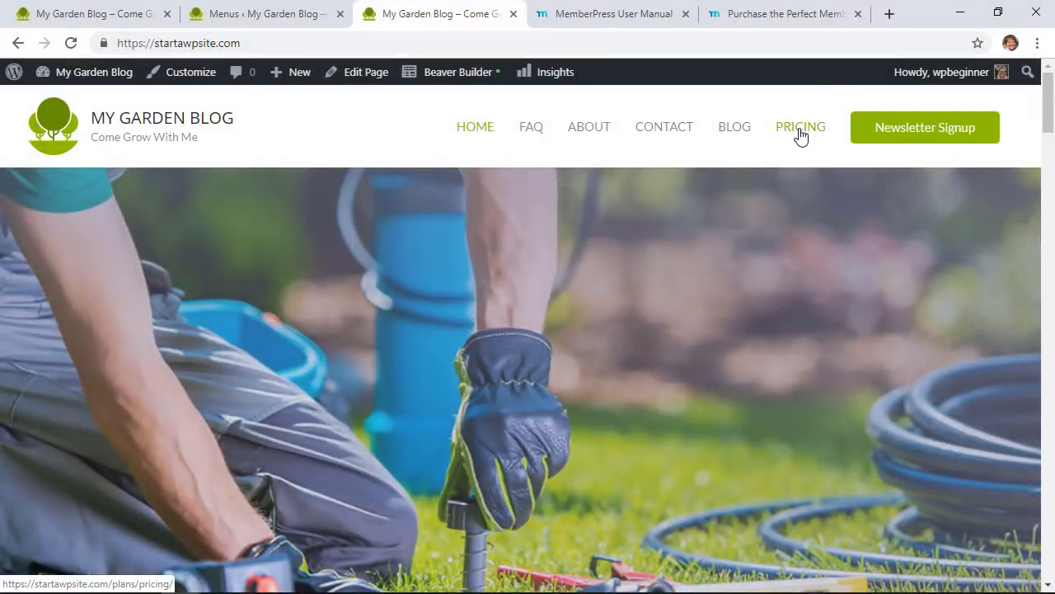
click(800, 135)
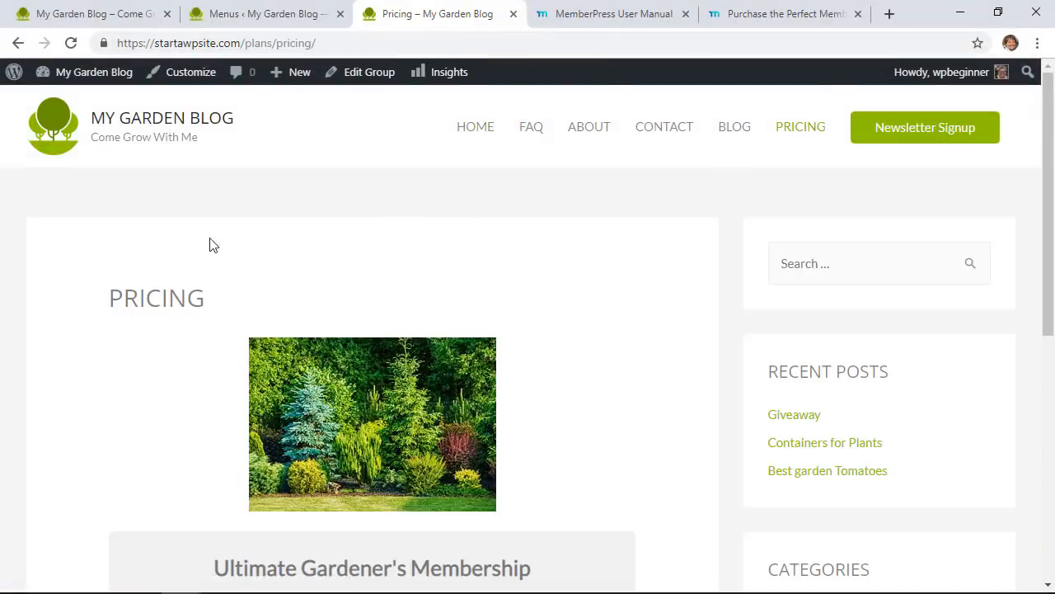
scroll(453, 478, down, 2)
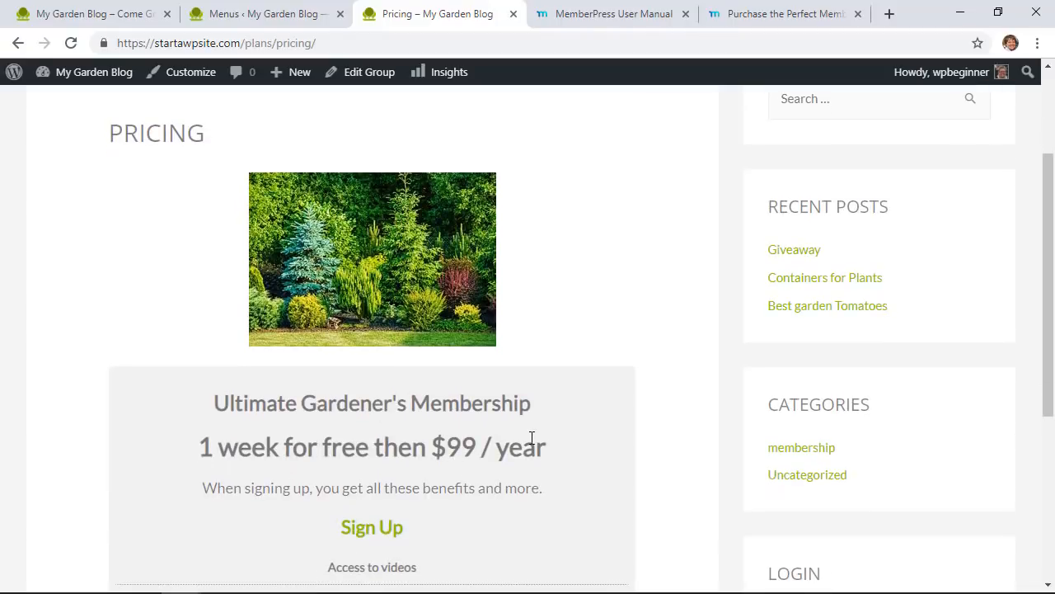
scroll(536, 438, down, 1)
scroll(532, 436, down, 2)
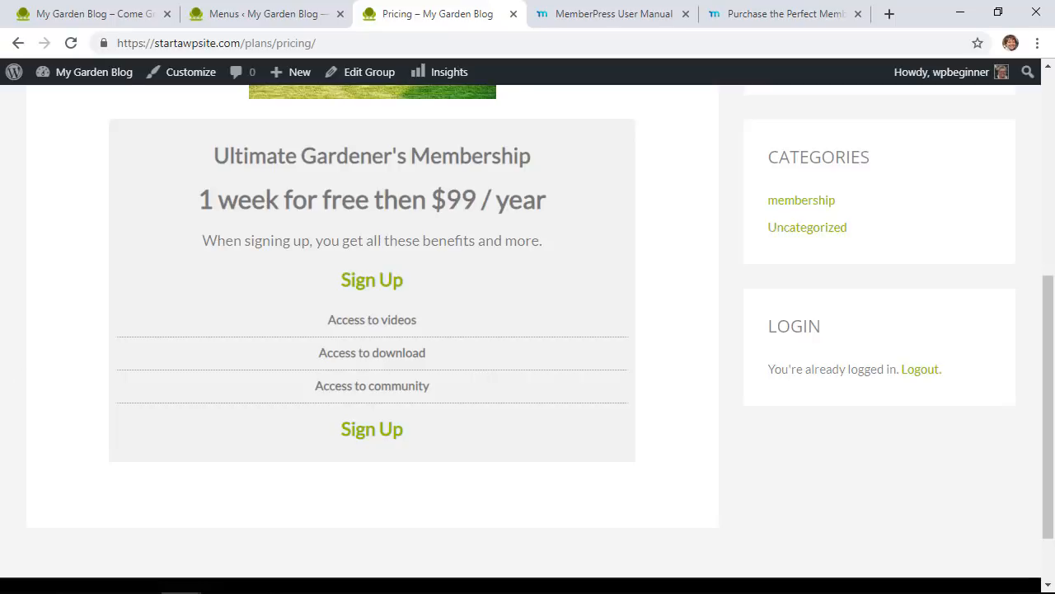
key(ctrl+shift+Tab)
mouse_move(66, 307)
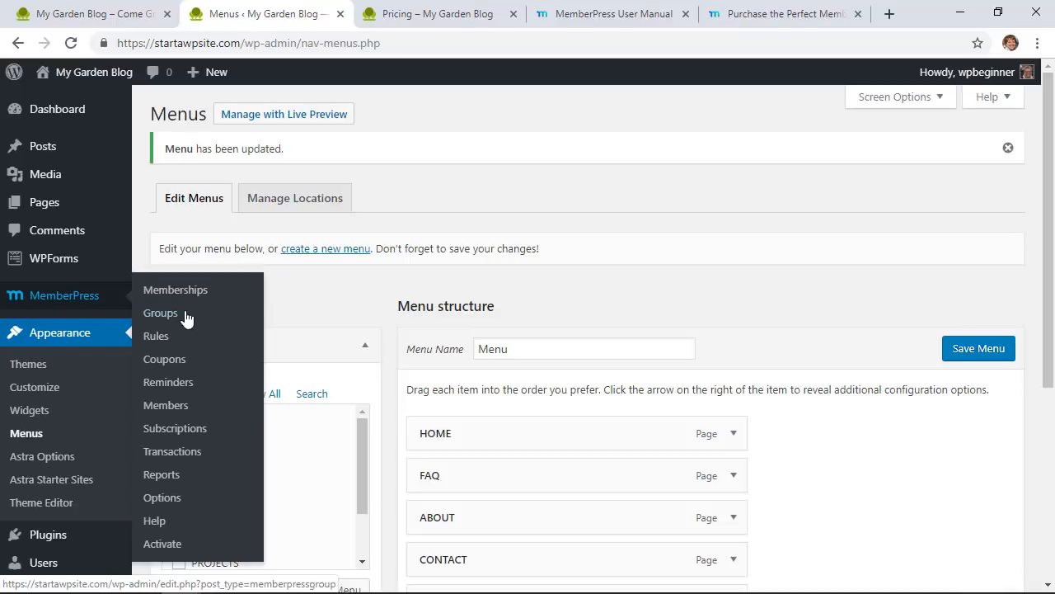
Step: Review the MemberPress monthly report chart and table showing one pending transaction
click(164, 476)
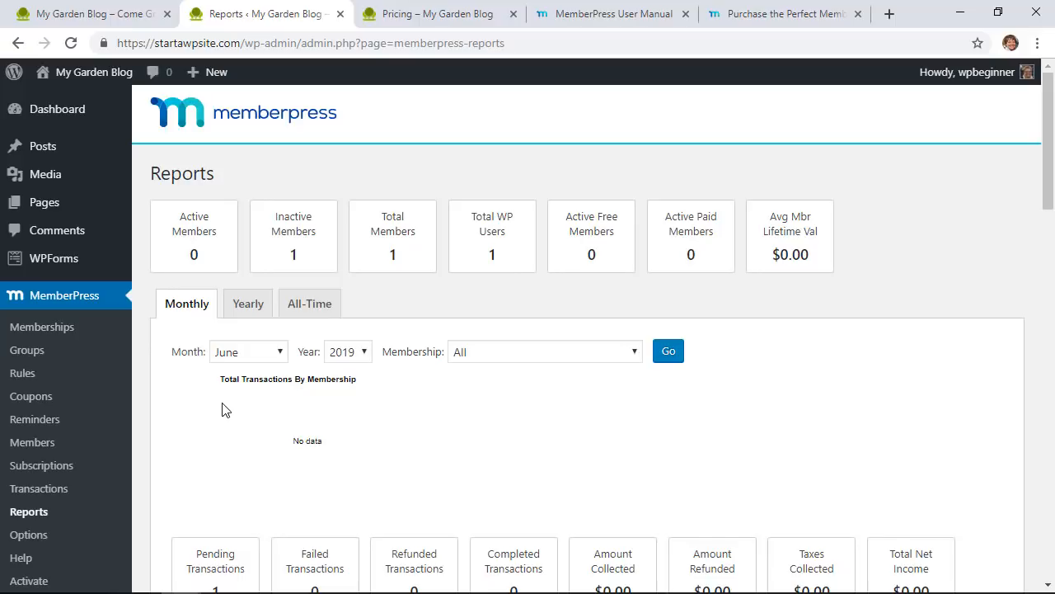
scroll(222, 409, down, 3)
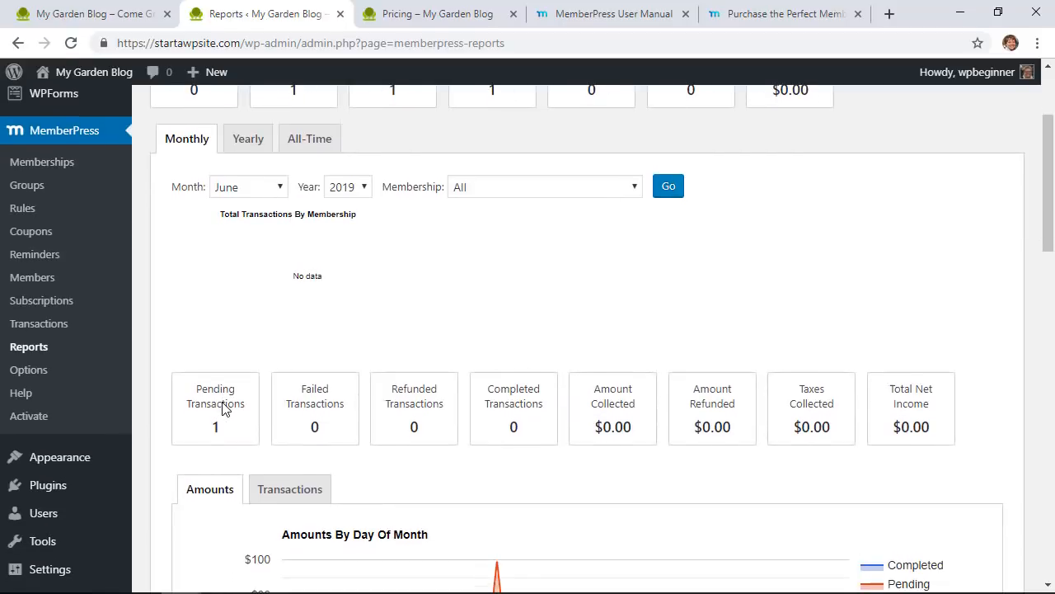
scroll(221, 409, down, 3)
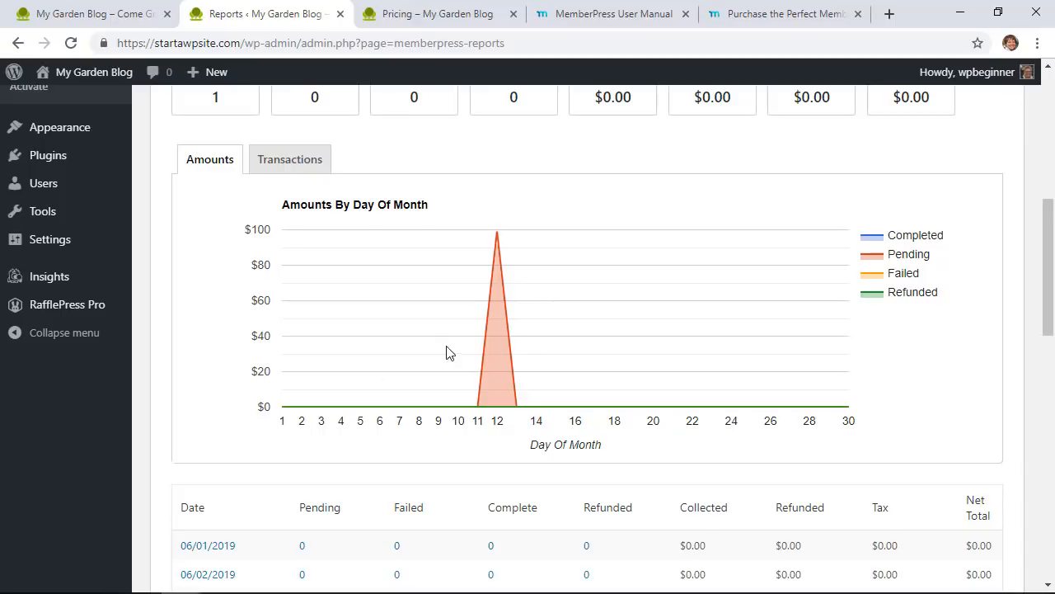
scroll(586, 390, down, 1)
scroll(514, 442, down, 4)
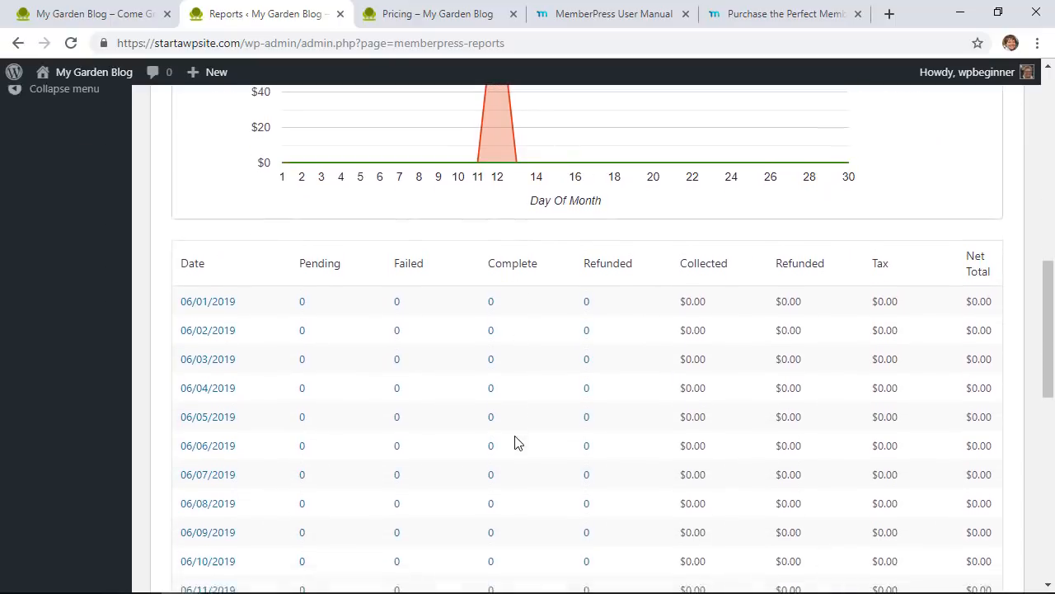
scroll(514, 442, down, 1)
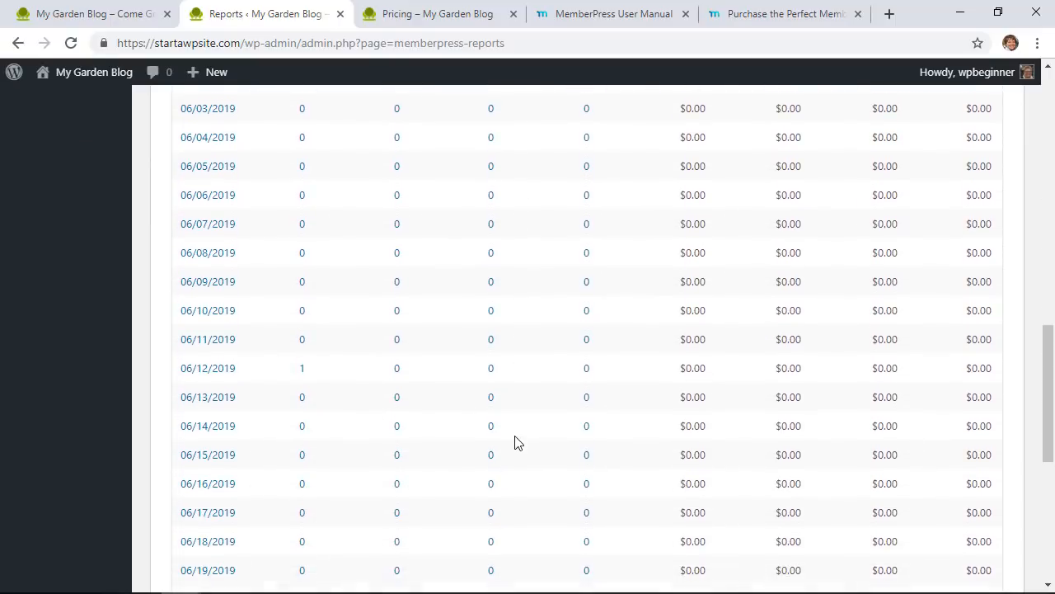
scroll(515, 442, down, 5)
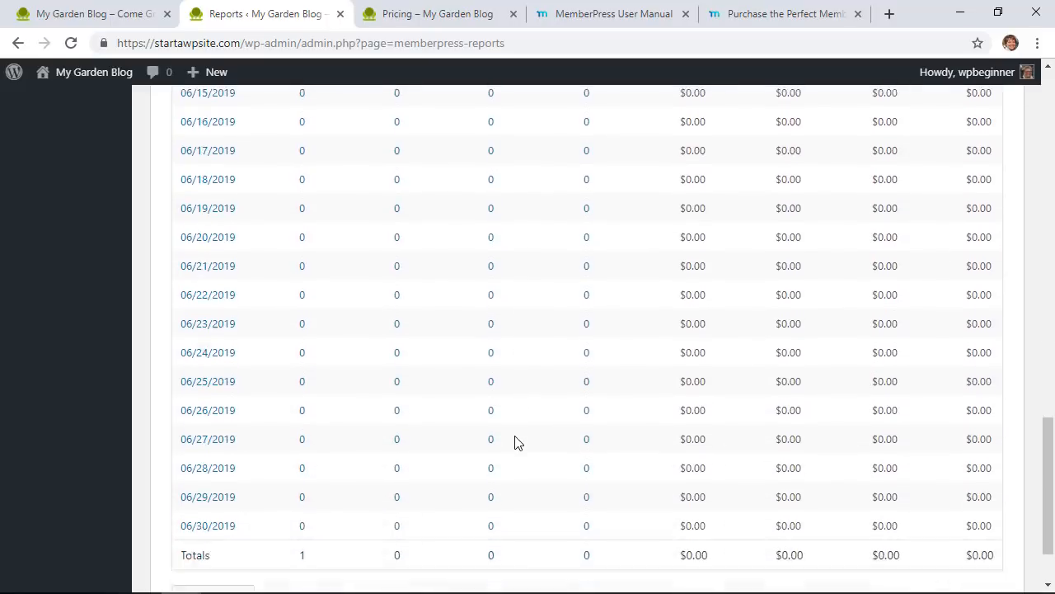
scroll(514, 442, up, 17)
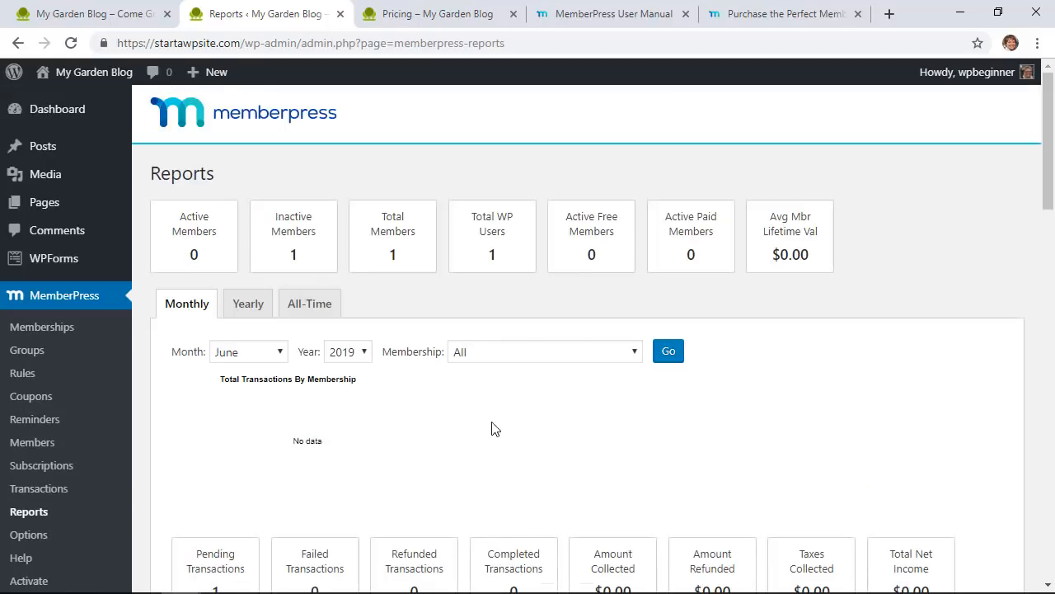
Step: Switch the MemberPress report to Yearly figures and review them
click(251, 312)
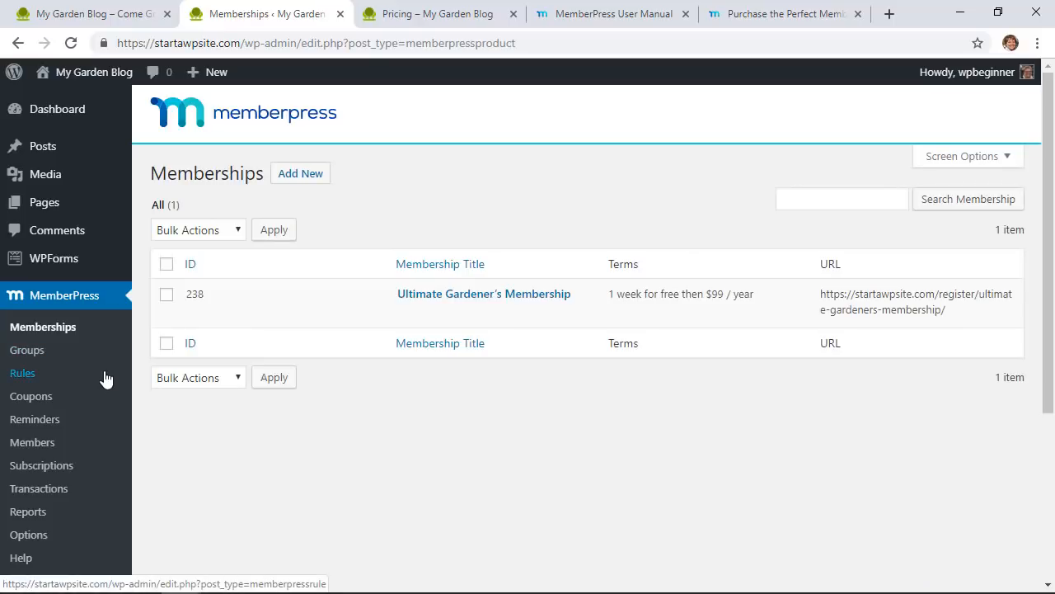
scroll(105, 380, down, 1)
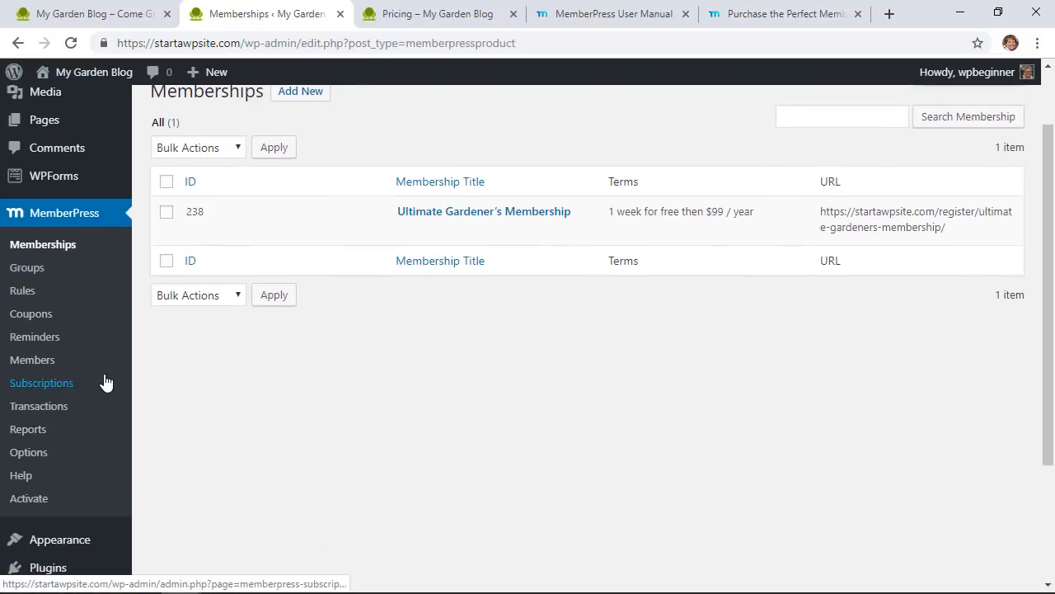
scroll(106, 380, down, 3)
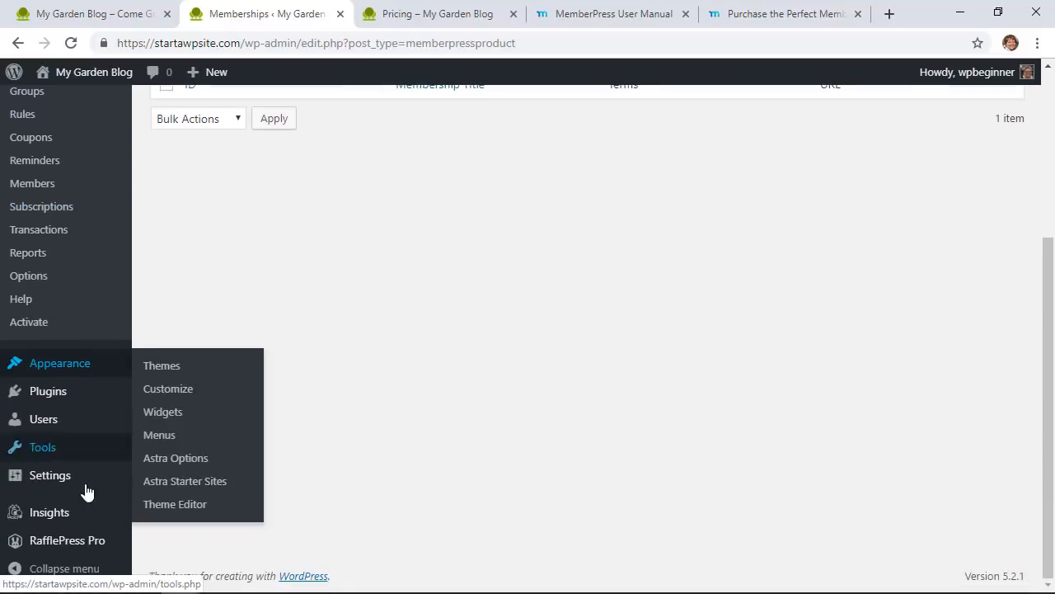
Step: Scroll through the MonsterInsights Overview traffic report, then bring up the Insights Addons page
click(67, 523)
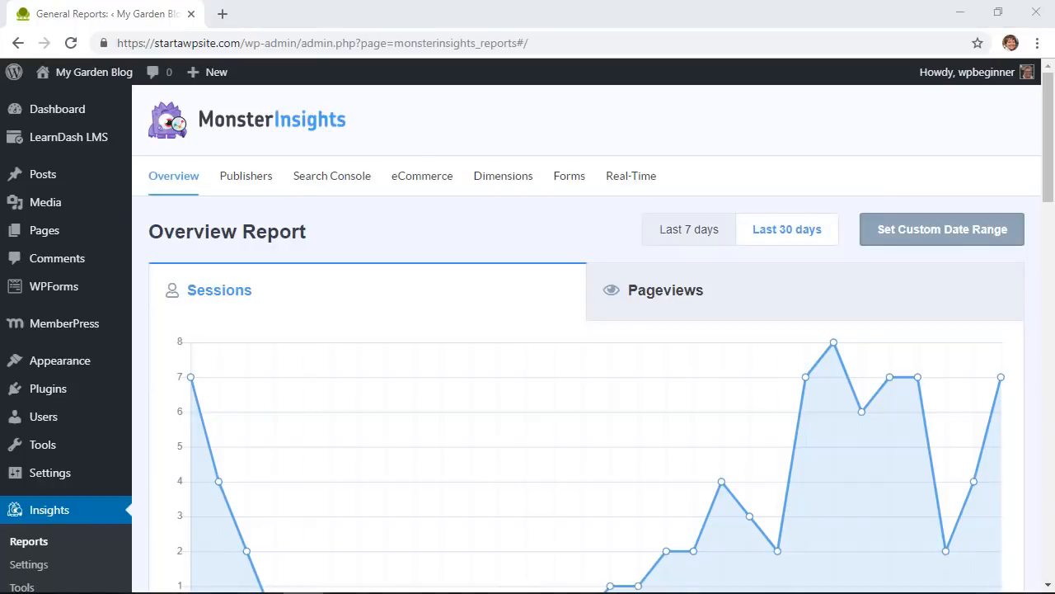
scroll(252, 442, down, 3)
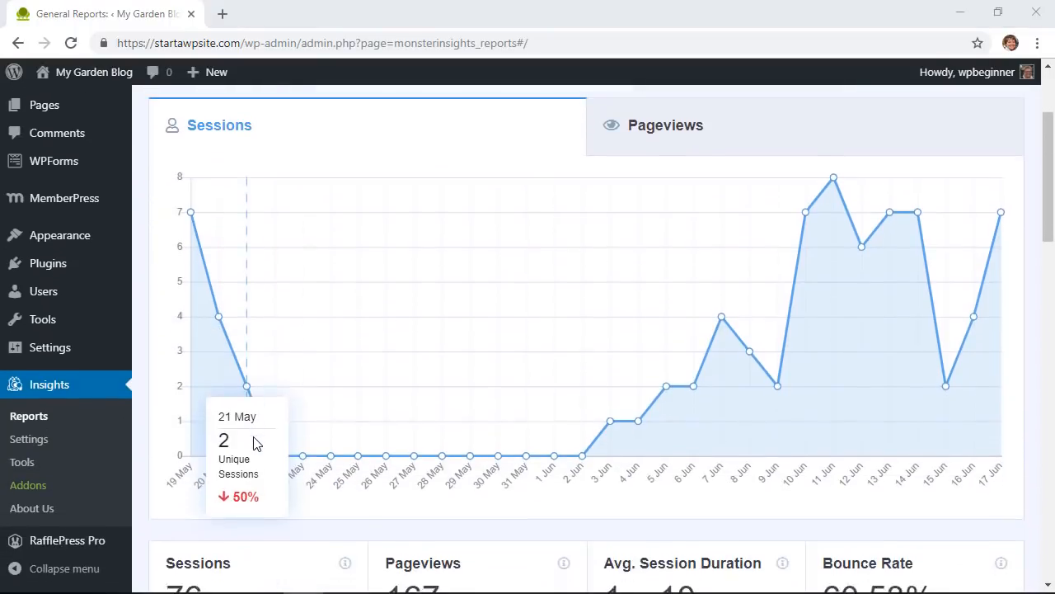
scroll(313, 454, down, 3)
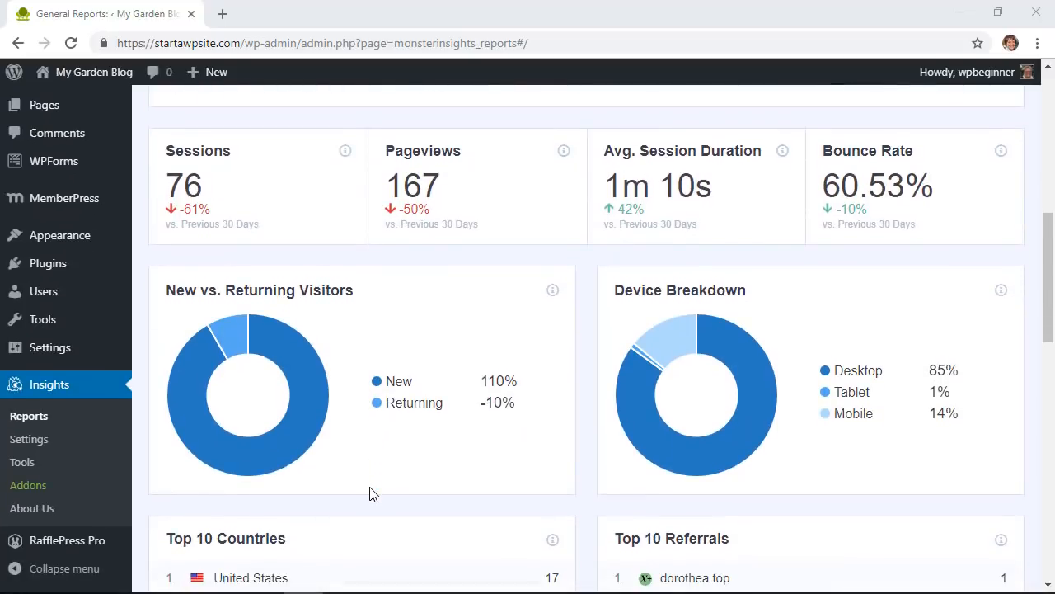
scroll(369, 493, down, 1)
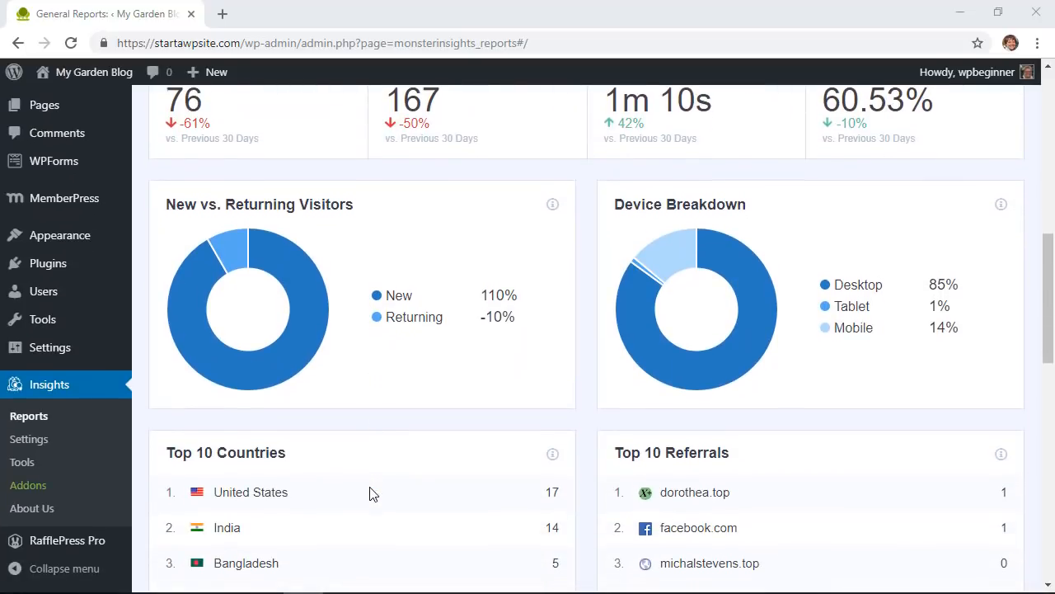
scroll(369, 493, down, 2)
scroll(369, 493, down, 1)
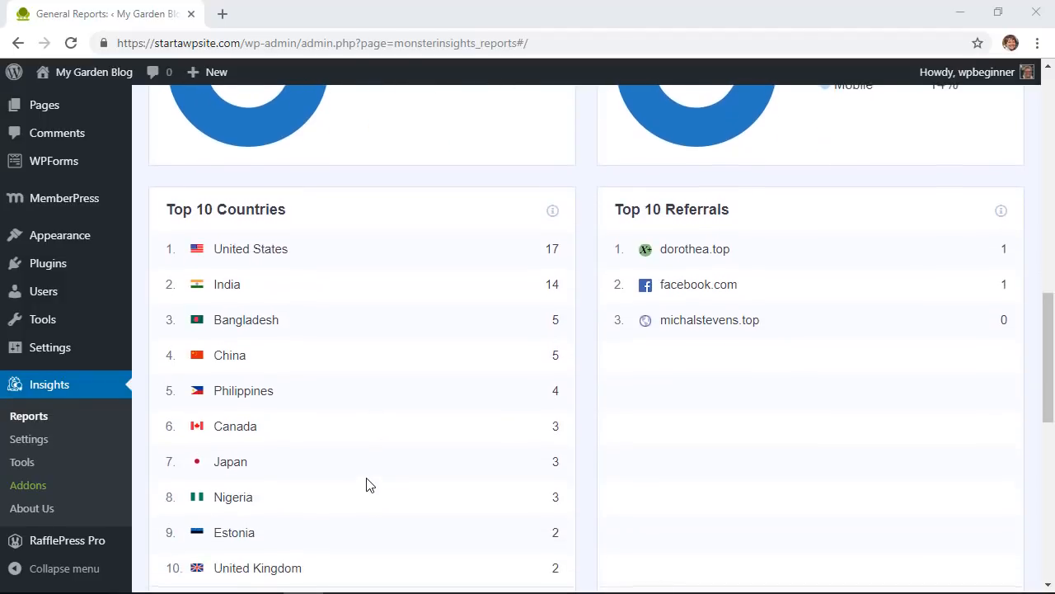
scroll(367, 484, up, 2)
scroll(367, 483, down, 2)
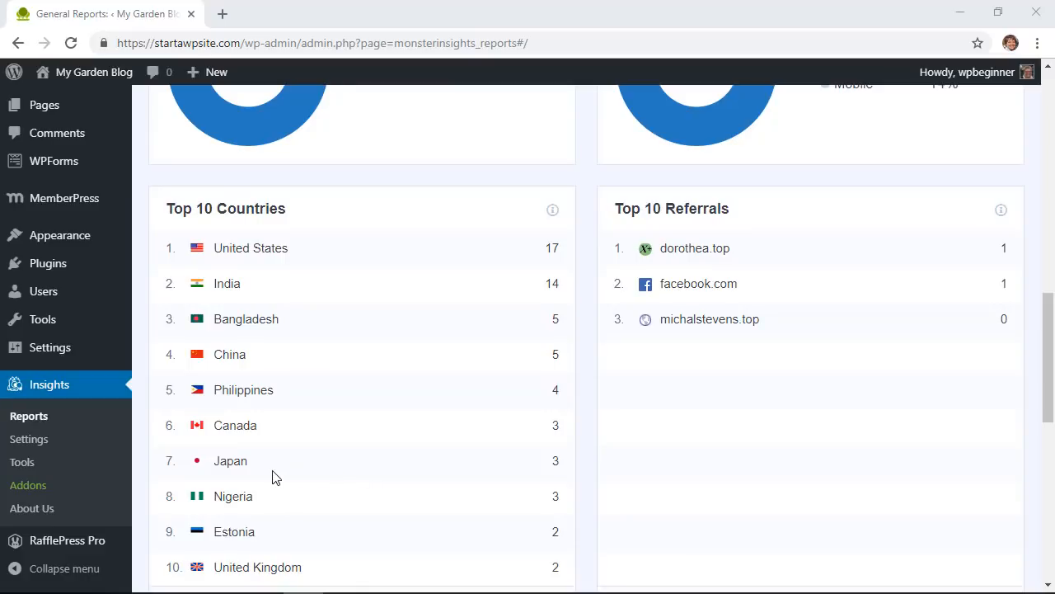
click(25, 488)
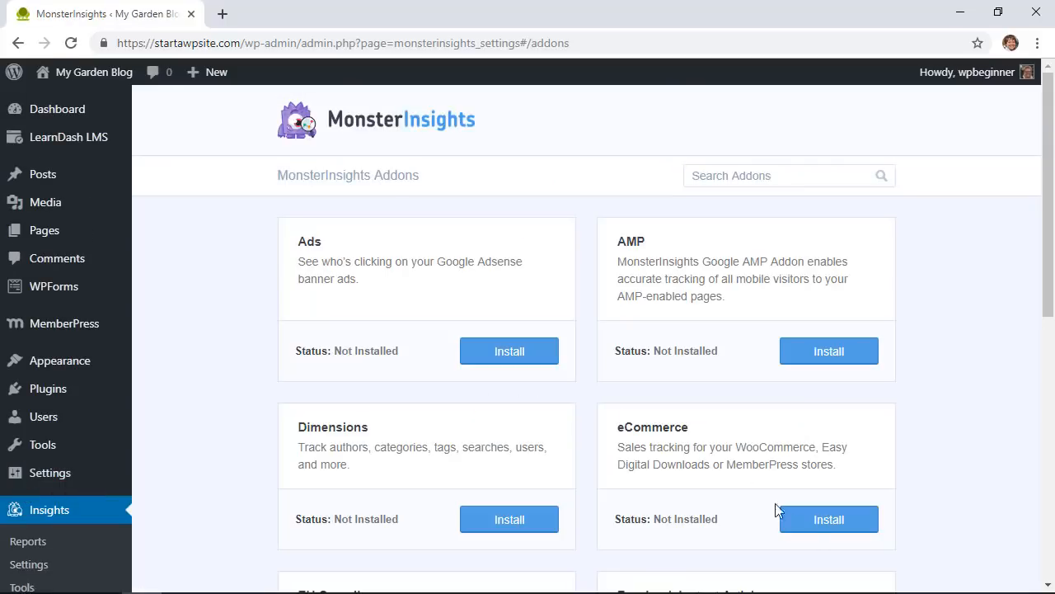
Step: Install the eCommerce addon and switch on Use Enhanced eCommerce in the Insights eCommerce settings
click(829, 521)
scroll(801, 530, down, 1)
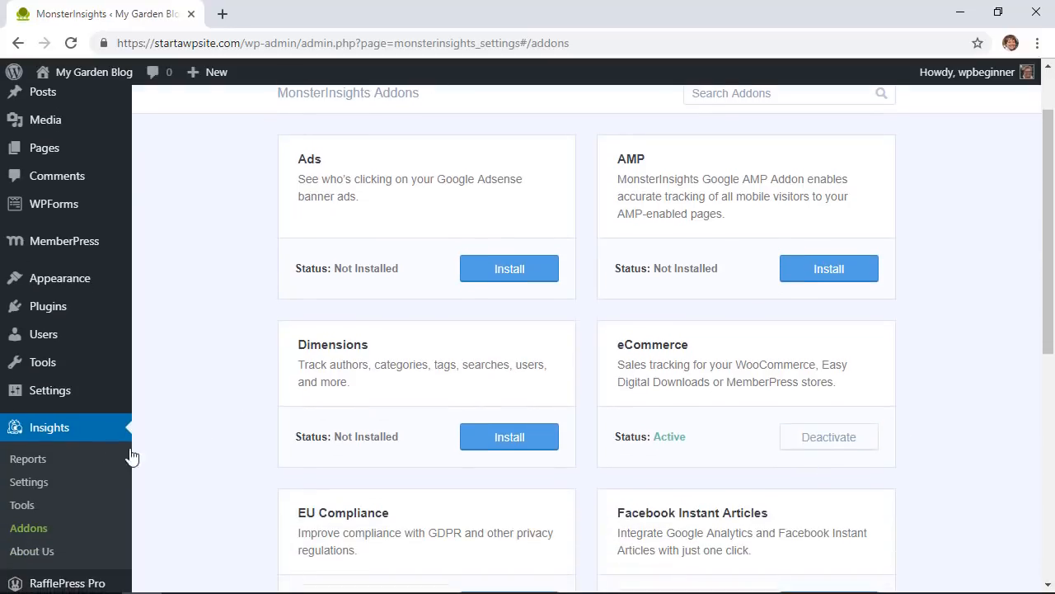
click(33, 481)
scroll(330, 239, up, 1)
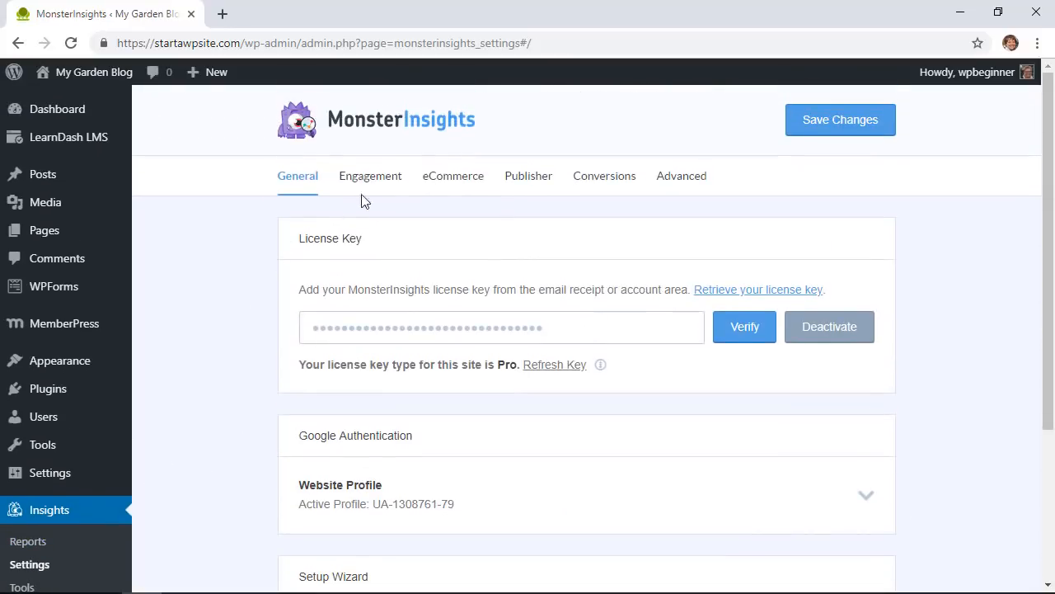
click(442, 176)
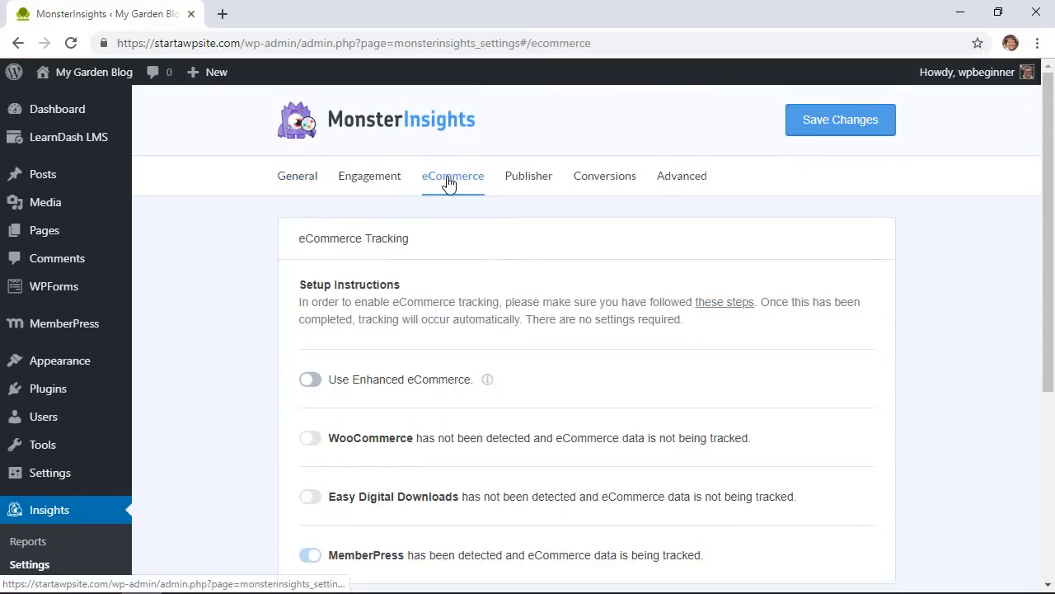
click(311, 381)
scroll(242, 474, down, 2)
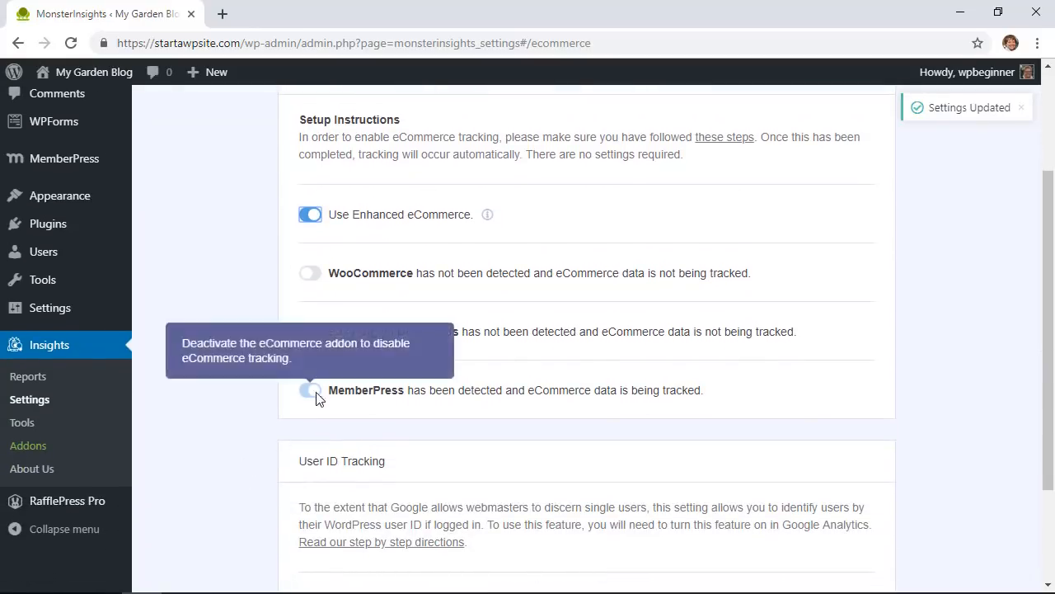
scroll(255, 449, down, 2)
scroll(258, 447, up, 4)
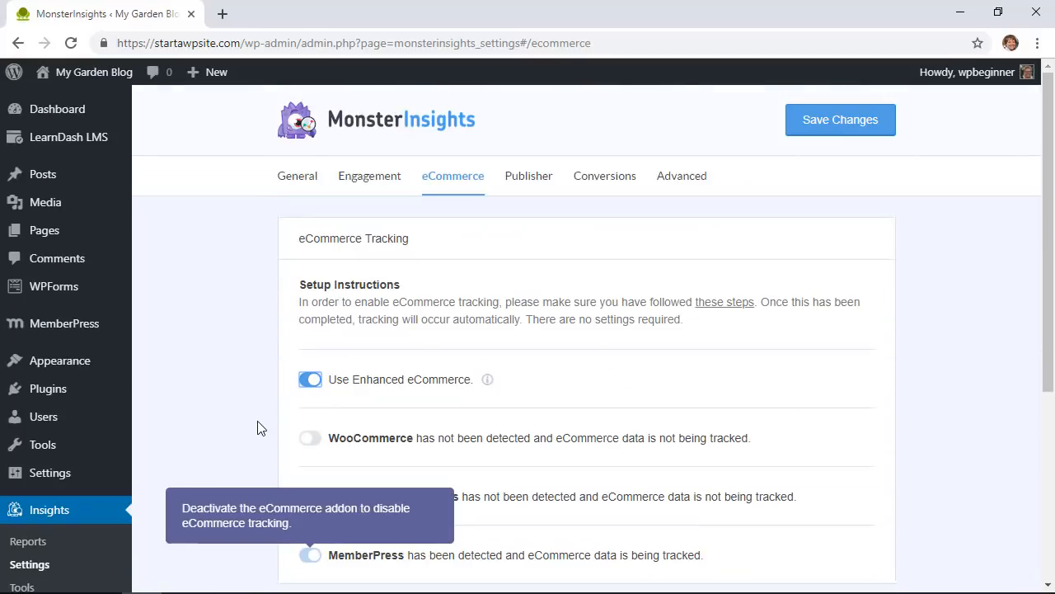
scroll(66, 524, down, 1)
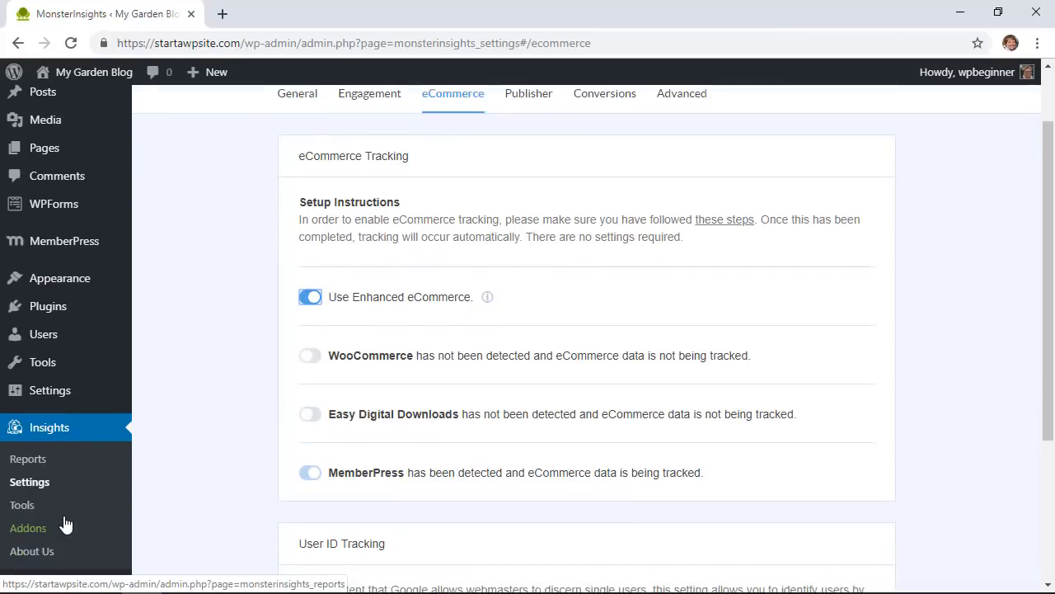
Step: View the Insights eCommerce report: Ultimate Gardener's Membership with 0 transactions and 0 revenue
click(37, 460)
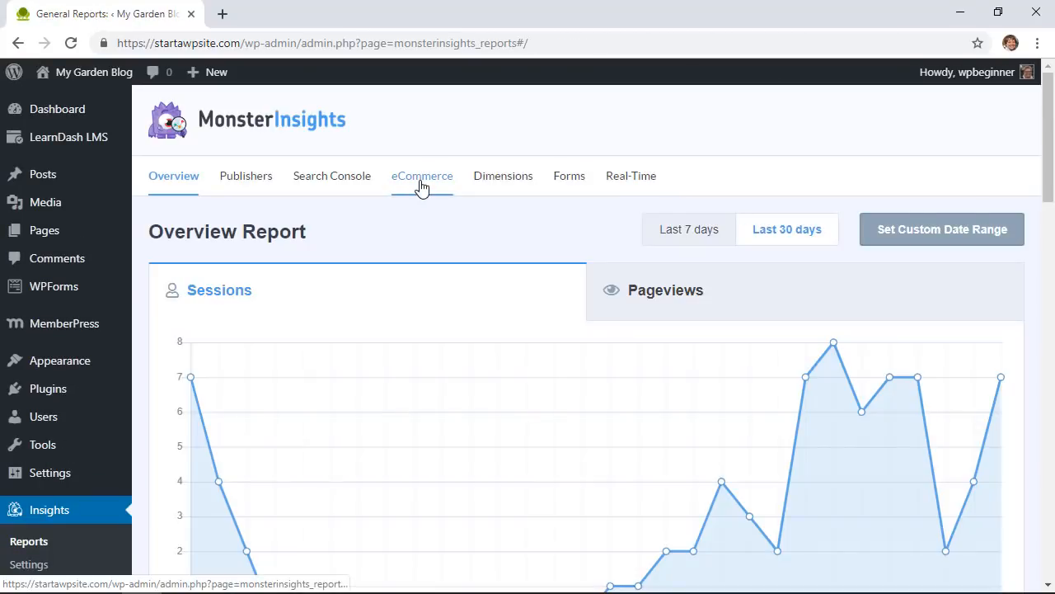
click(422, 185)
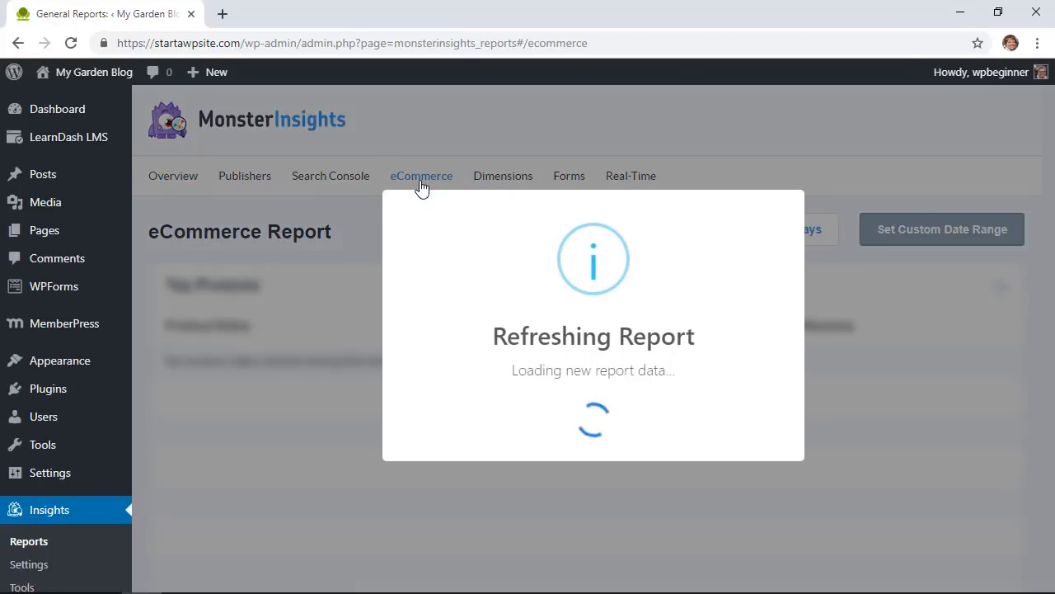
scroll(344, 248, down, 2)
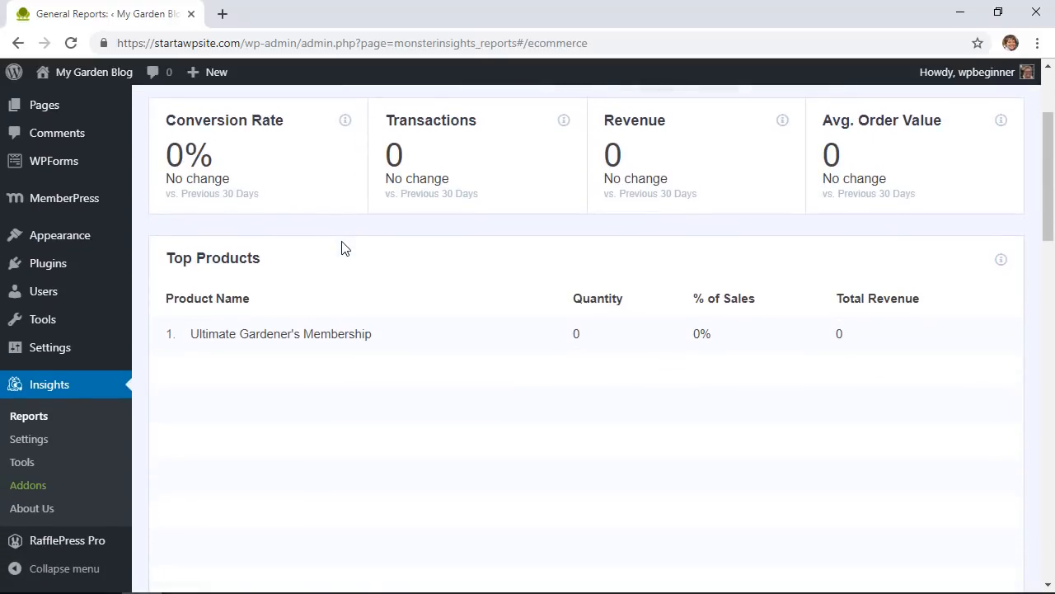
scroll(345, 248, up, 1)
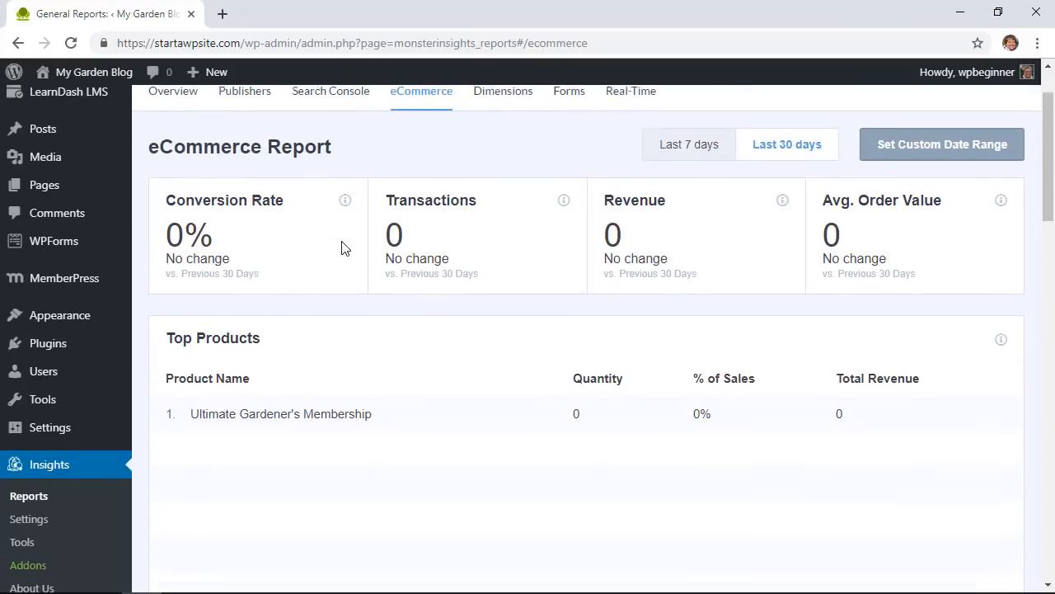